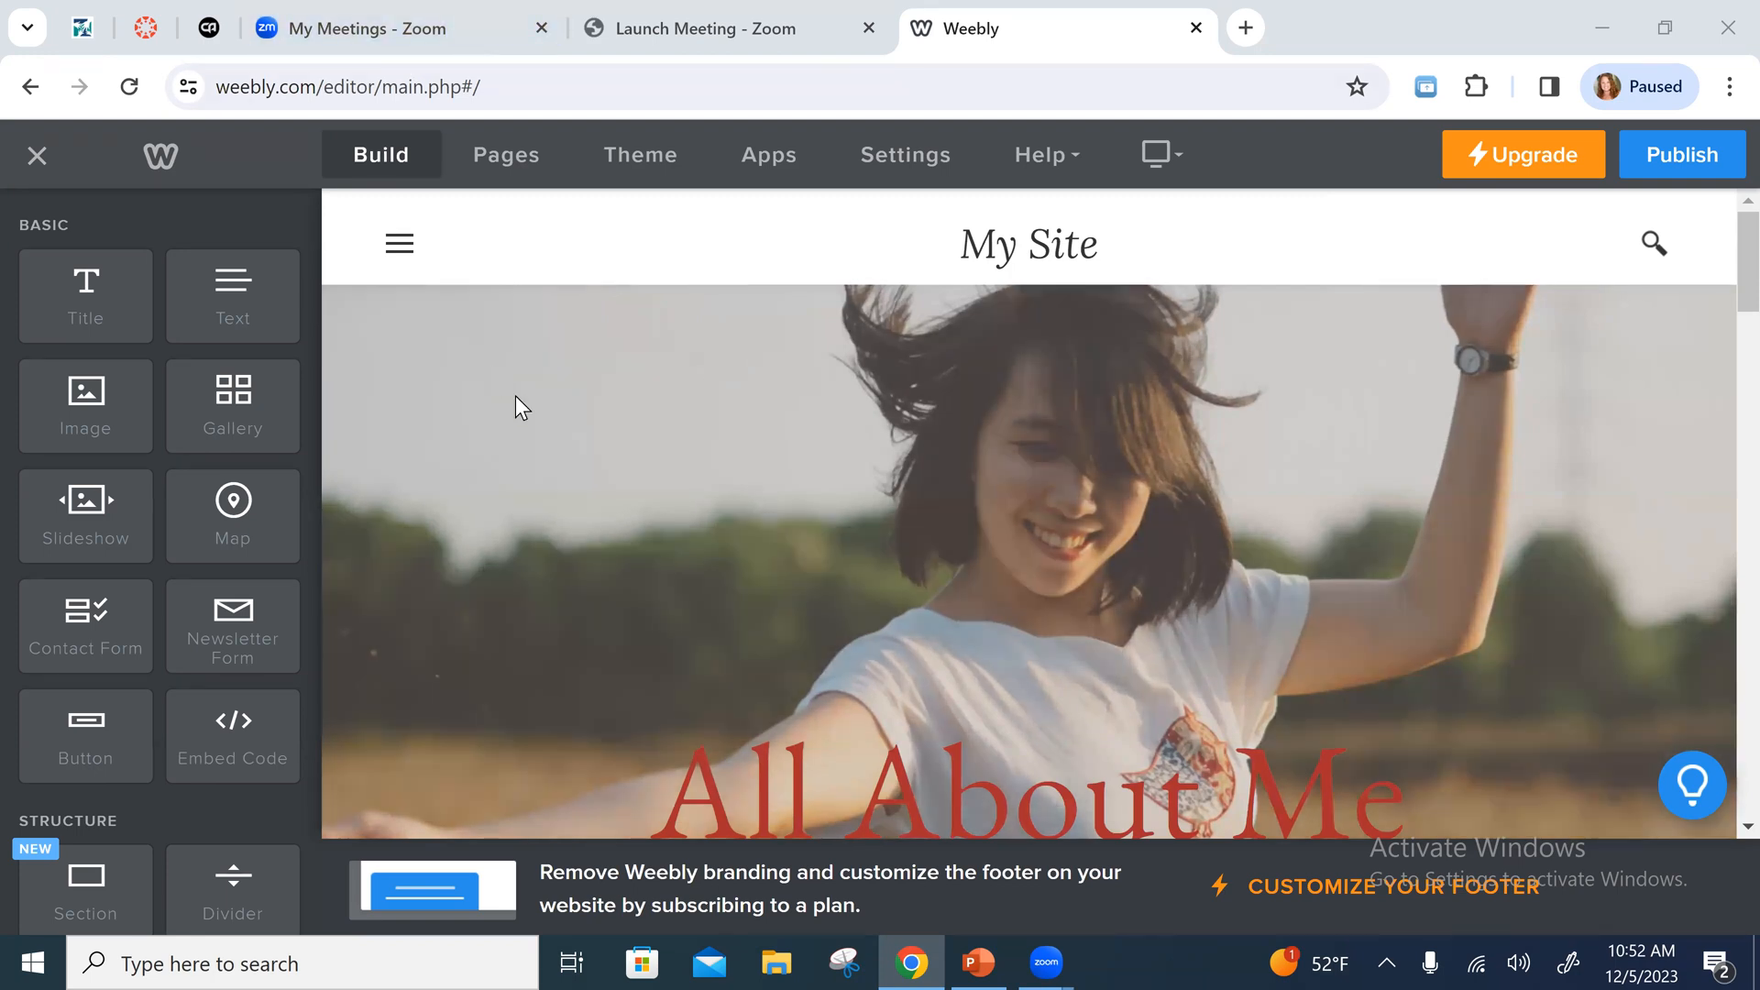
# Look over the home page's header image and title, and open the site's page list
pyautogui.scroll(-1, 648, 444)
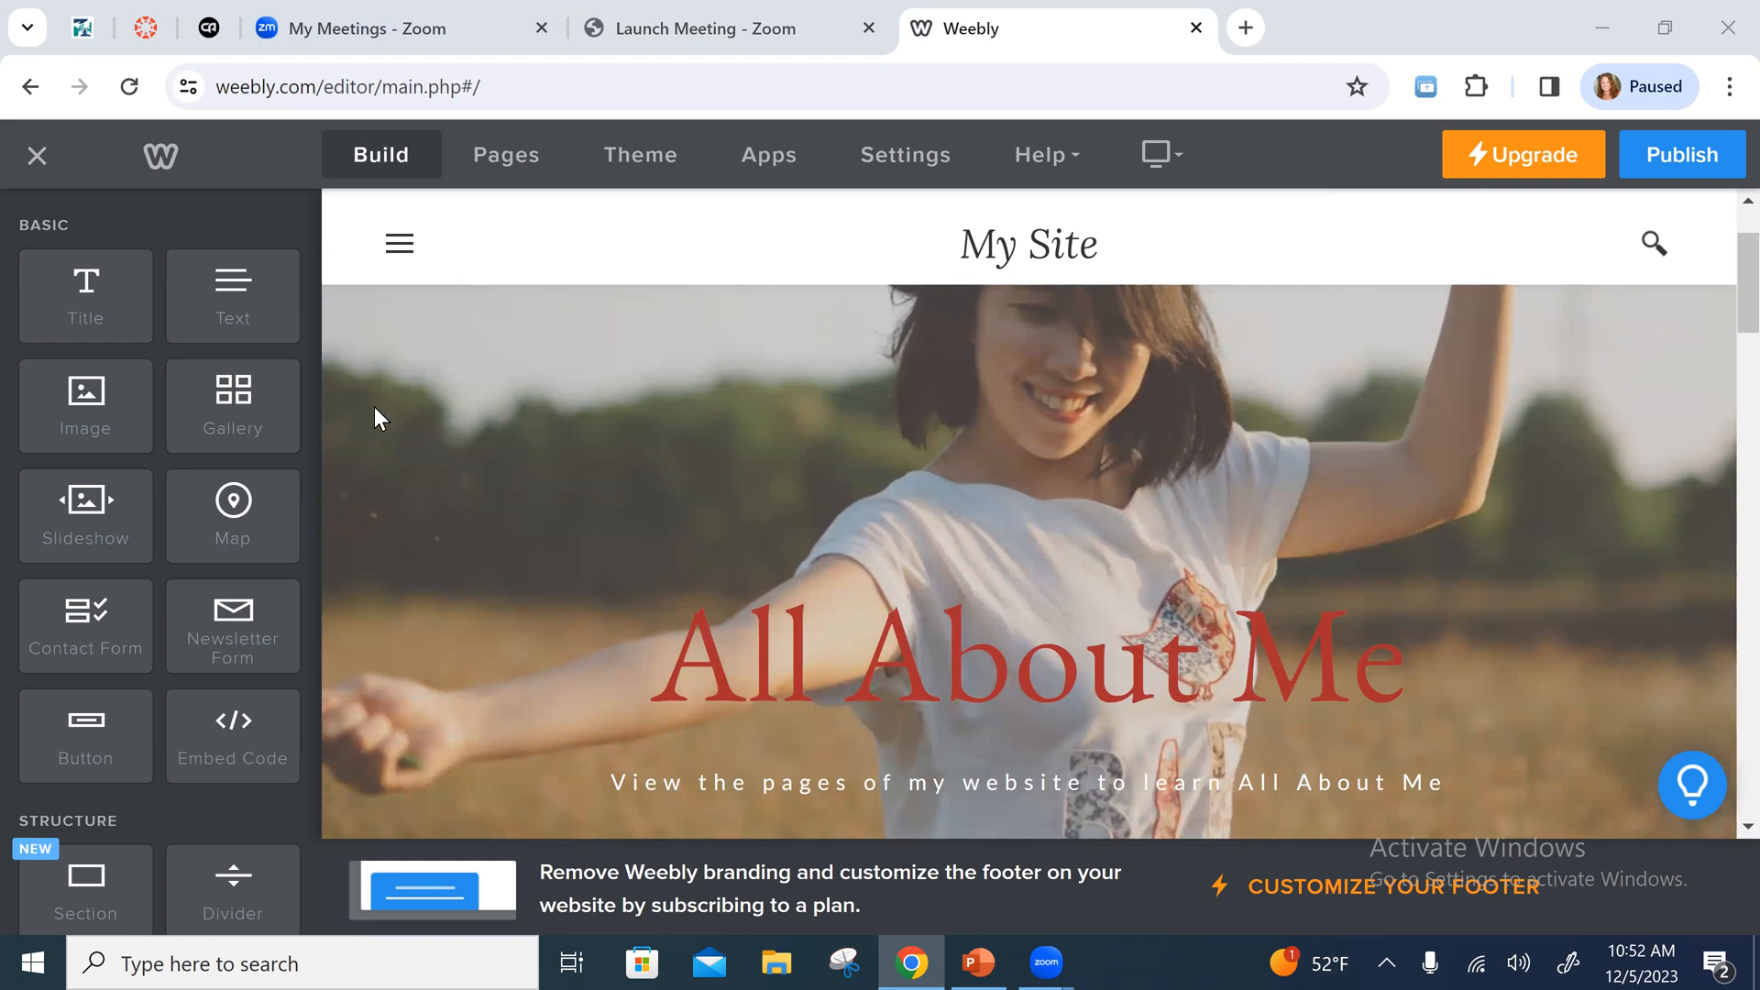
pyautogui.scroll(-2, 711, 498)
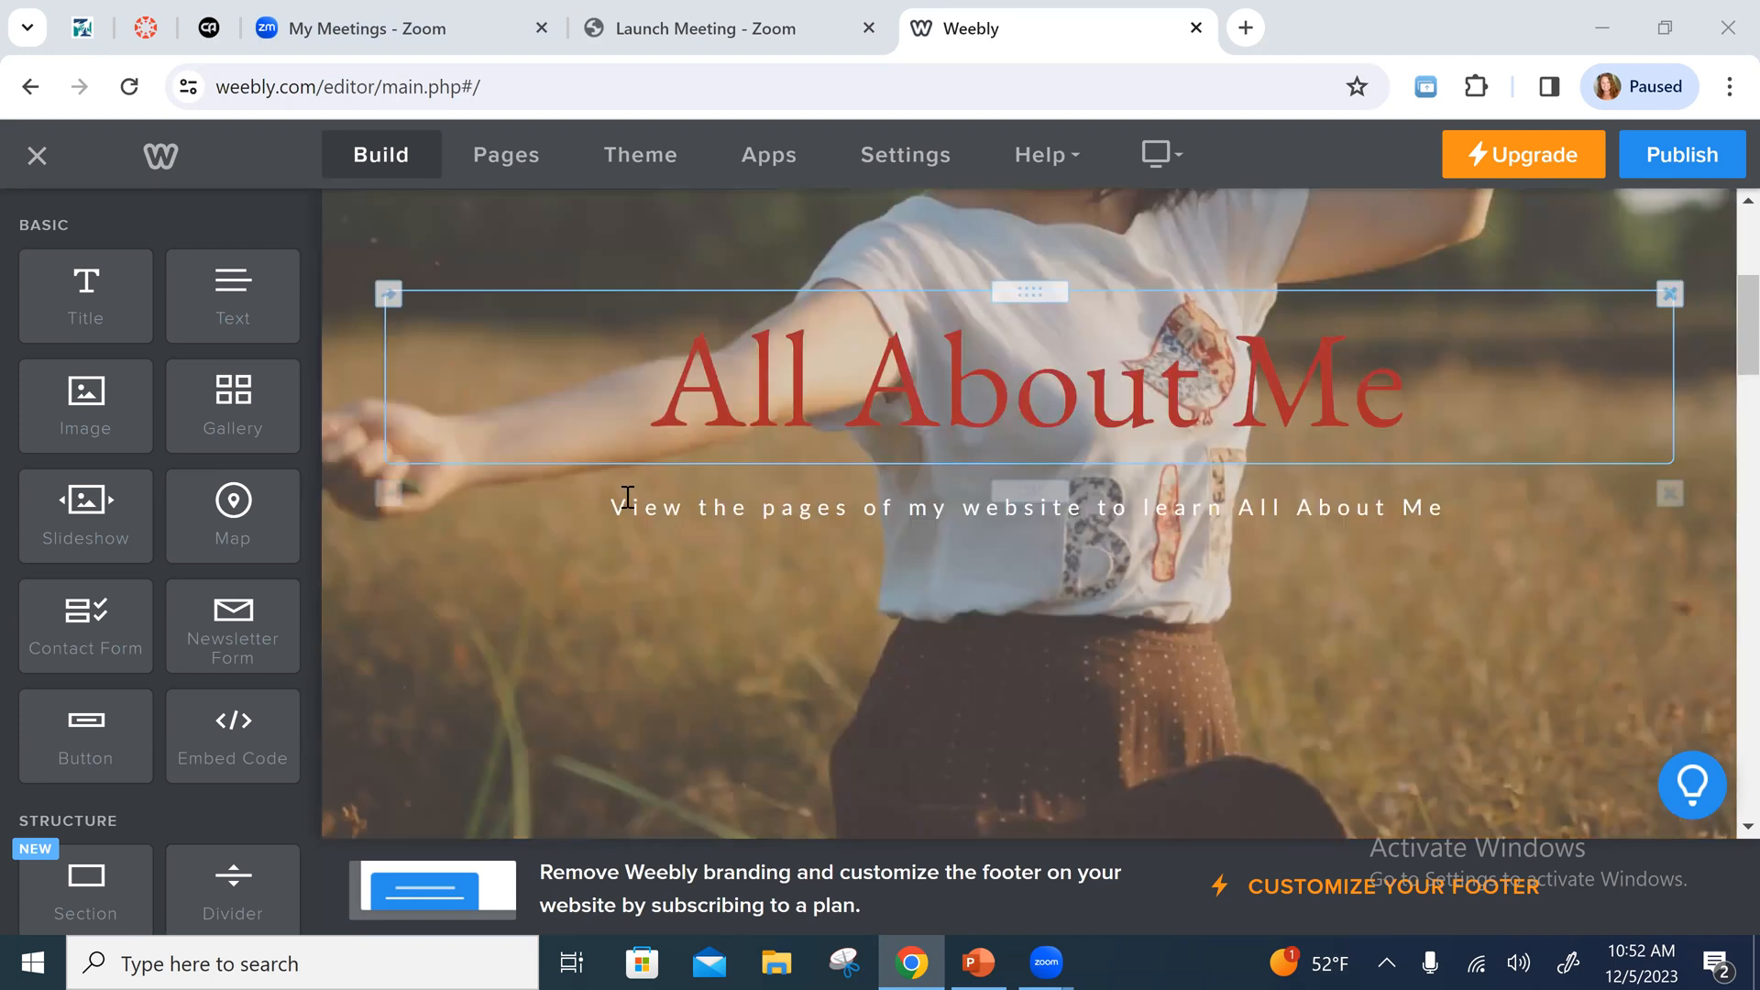
pyautogui.scroll(3, 628, 497)
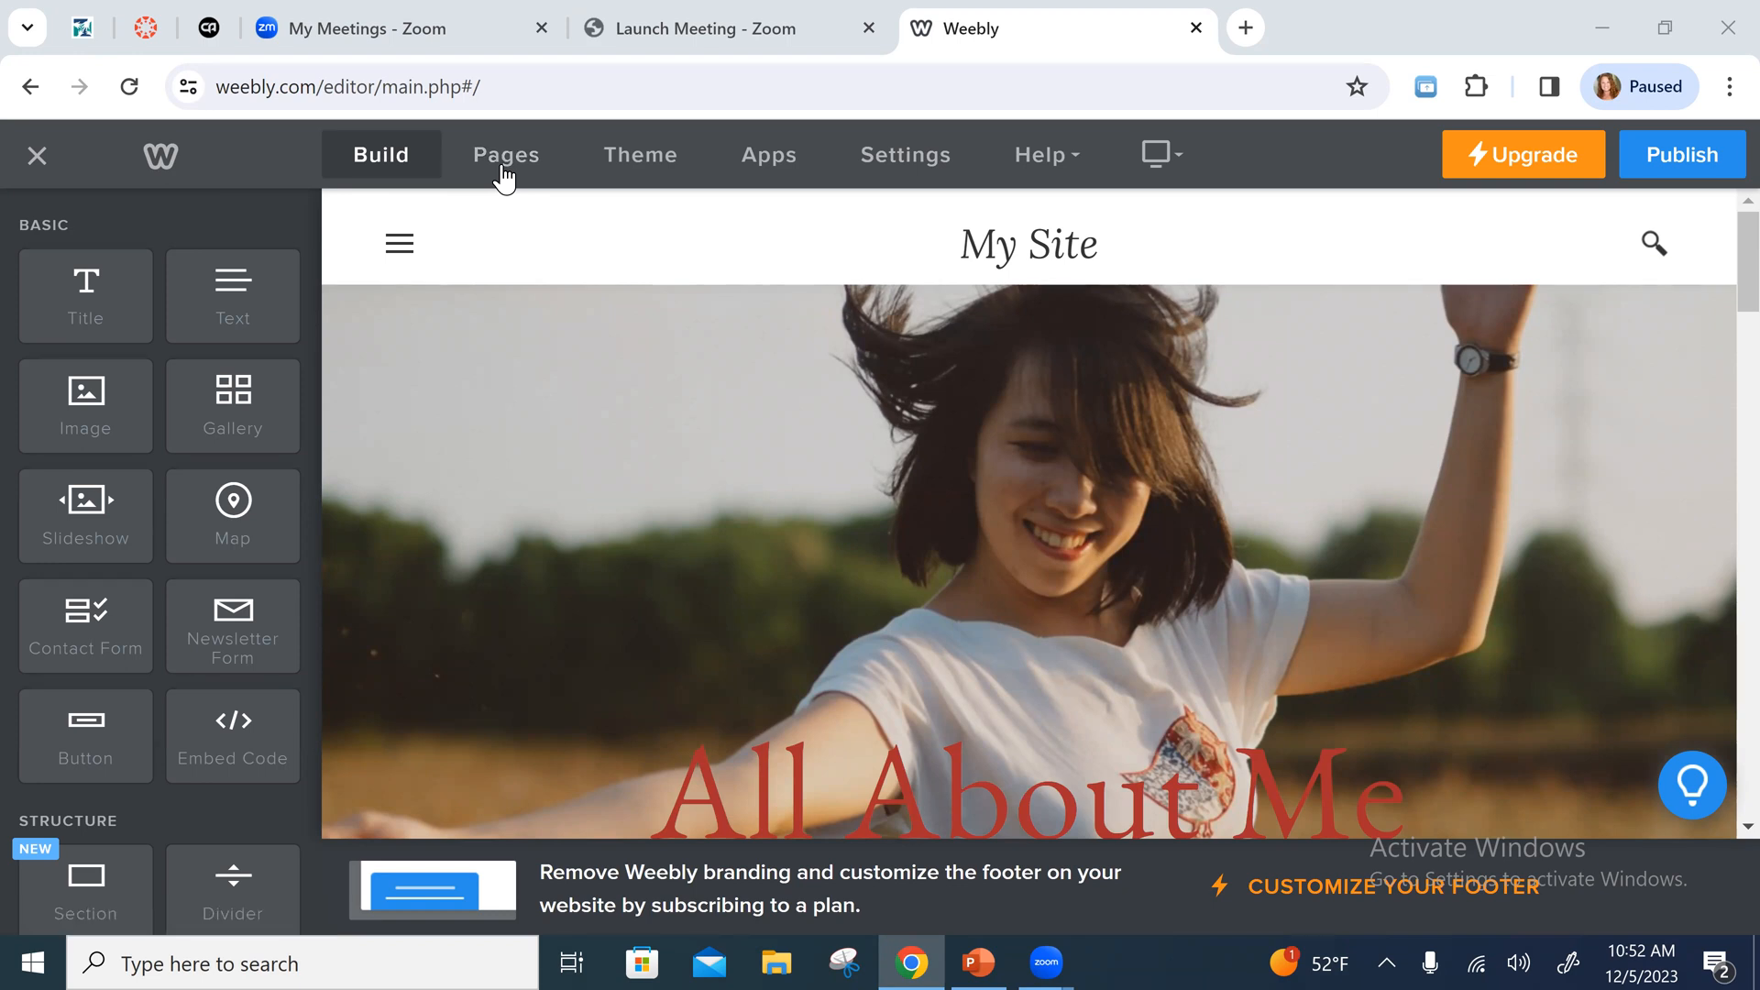
pyautogui.click(508, 170)
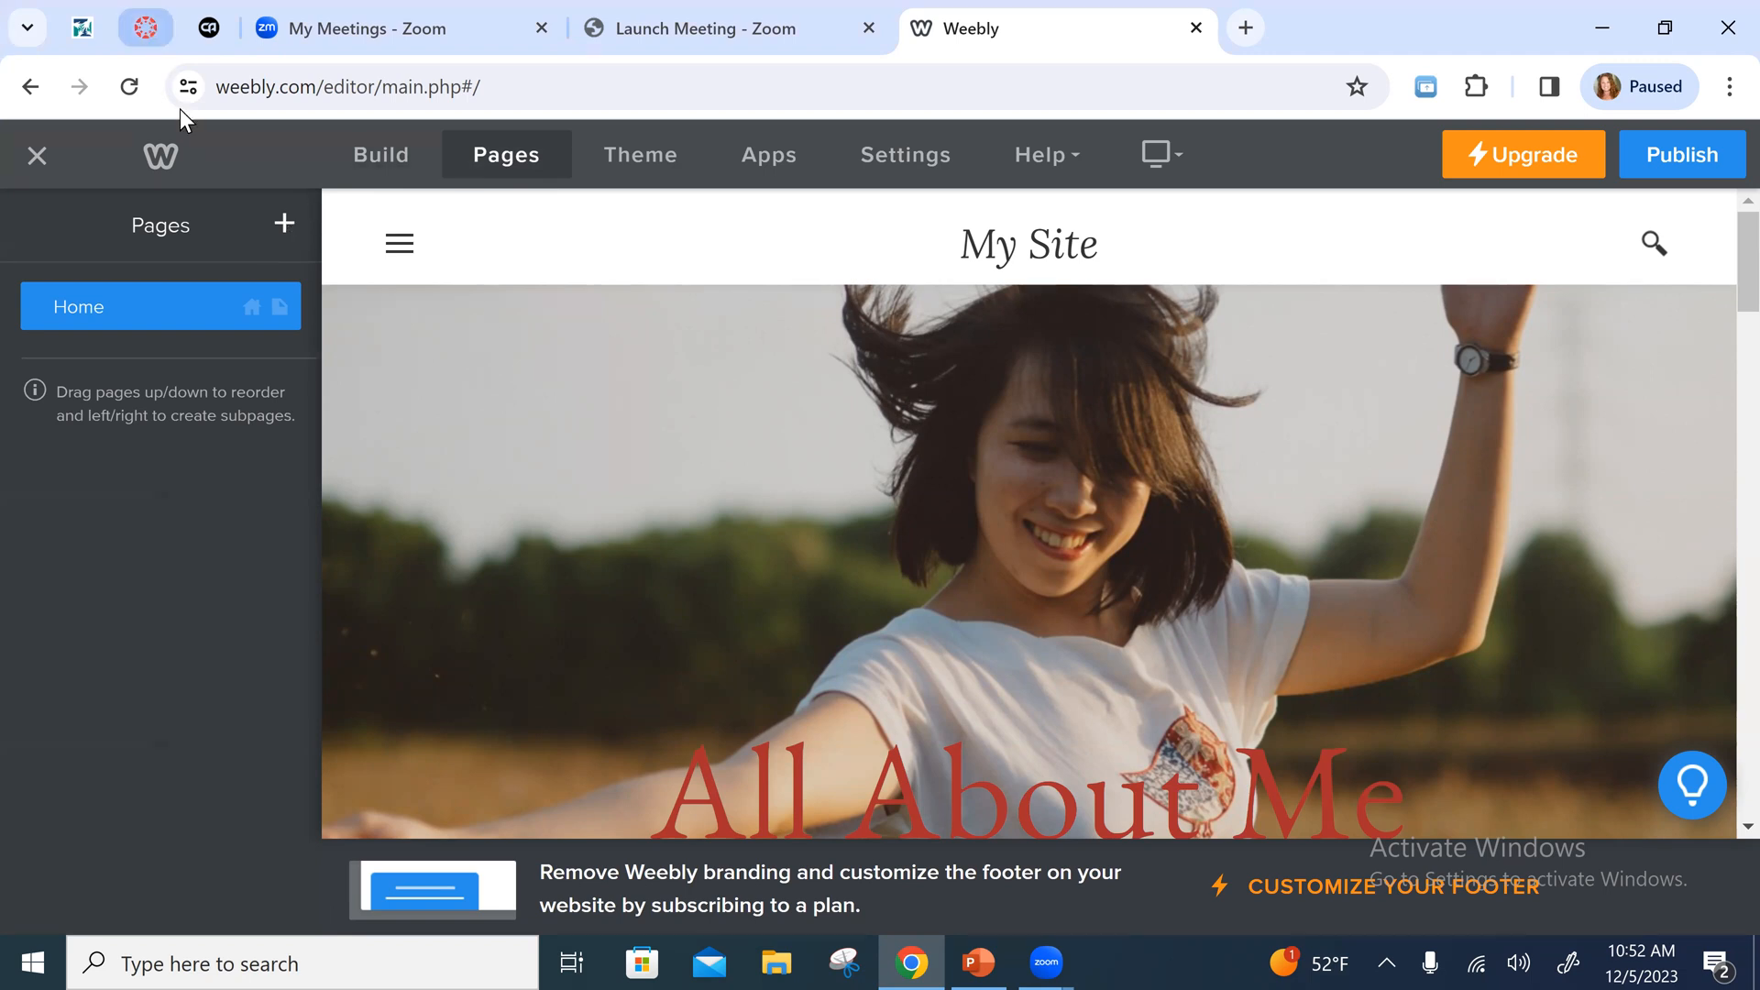
# Switch to the Canvas assignment and review its rubric and the instructions for the website's pages
pyautogui.click(145, 27)
pyautogui.scroll(5, 912, 616)
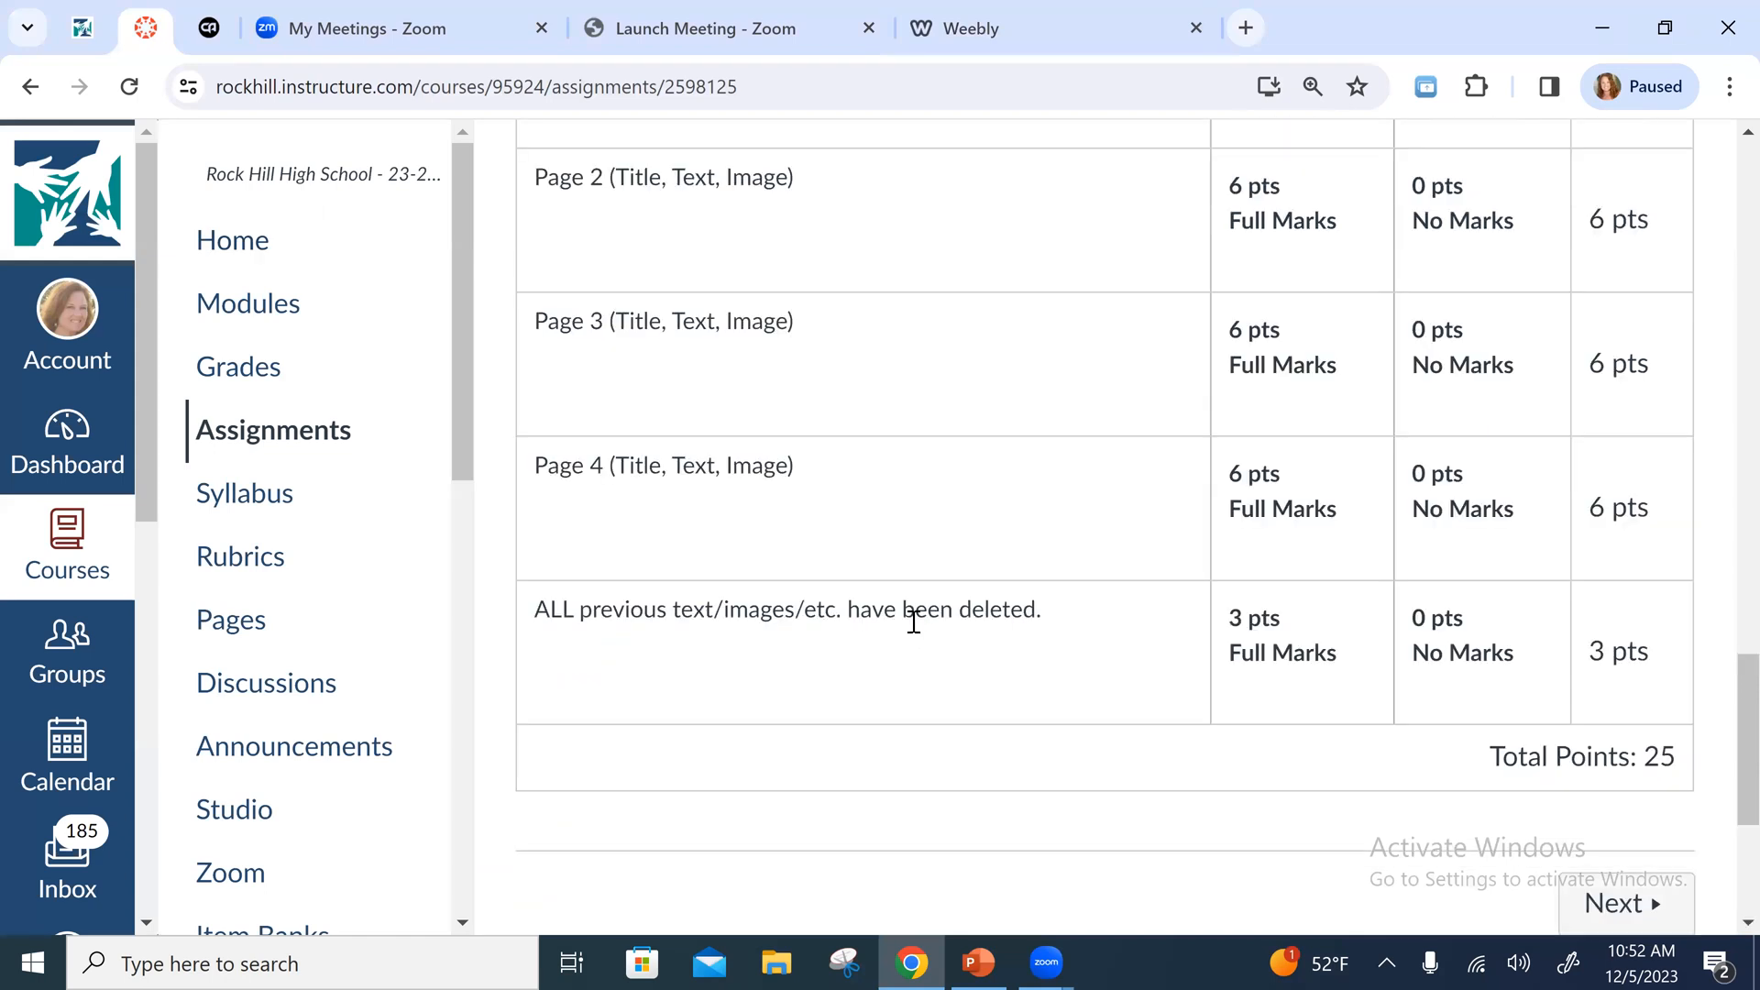
pyautogui.scroll(10, 914, 623)
pyautogui.scroll(10, 1248, 697)
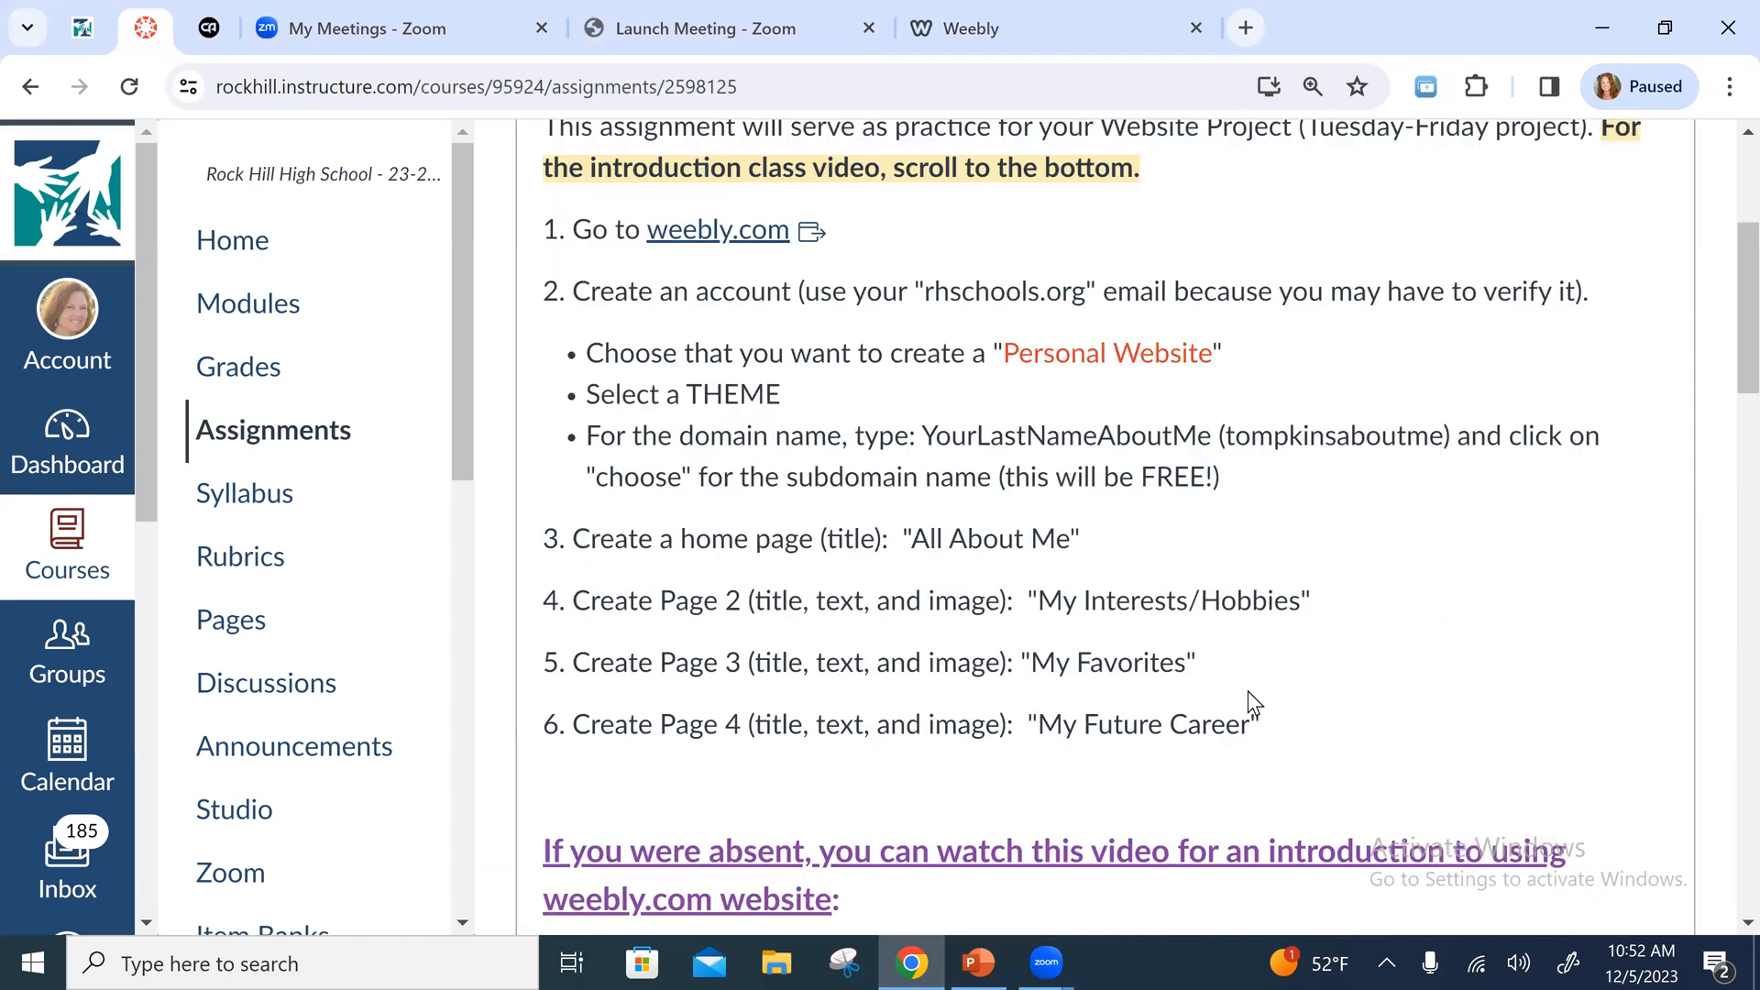
pyautogui.scroll(-3, 1247, 690)
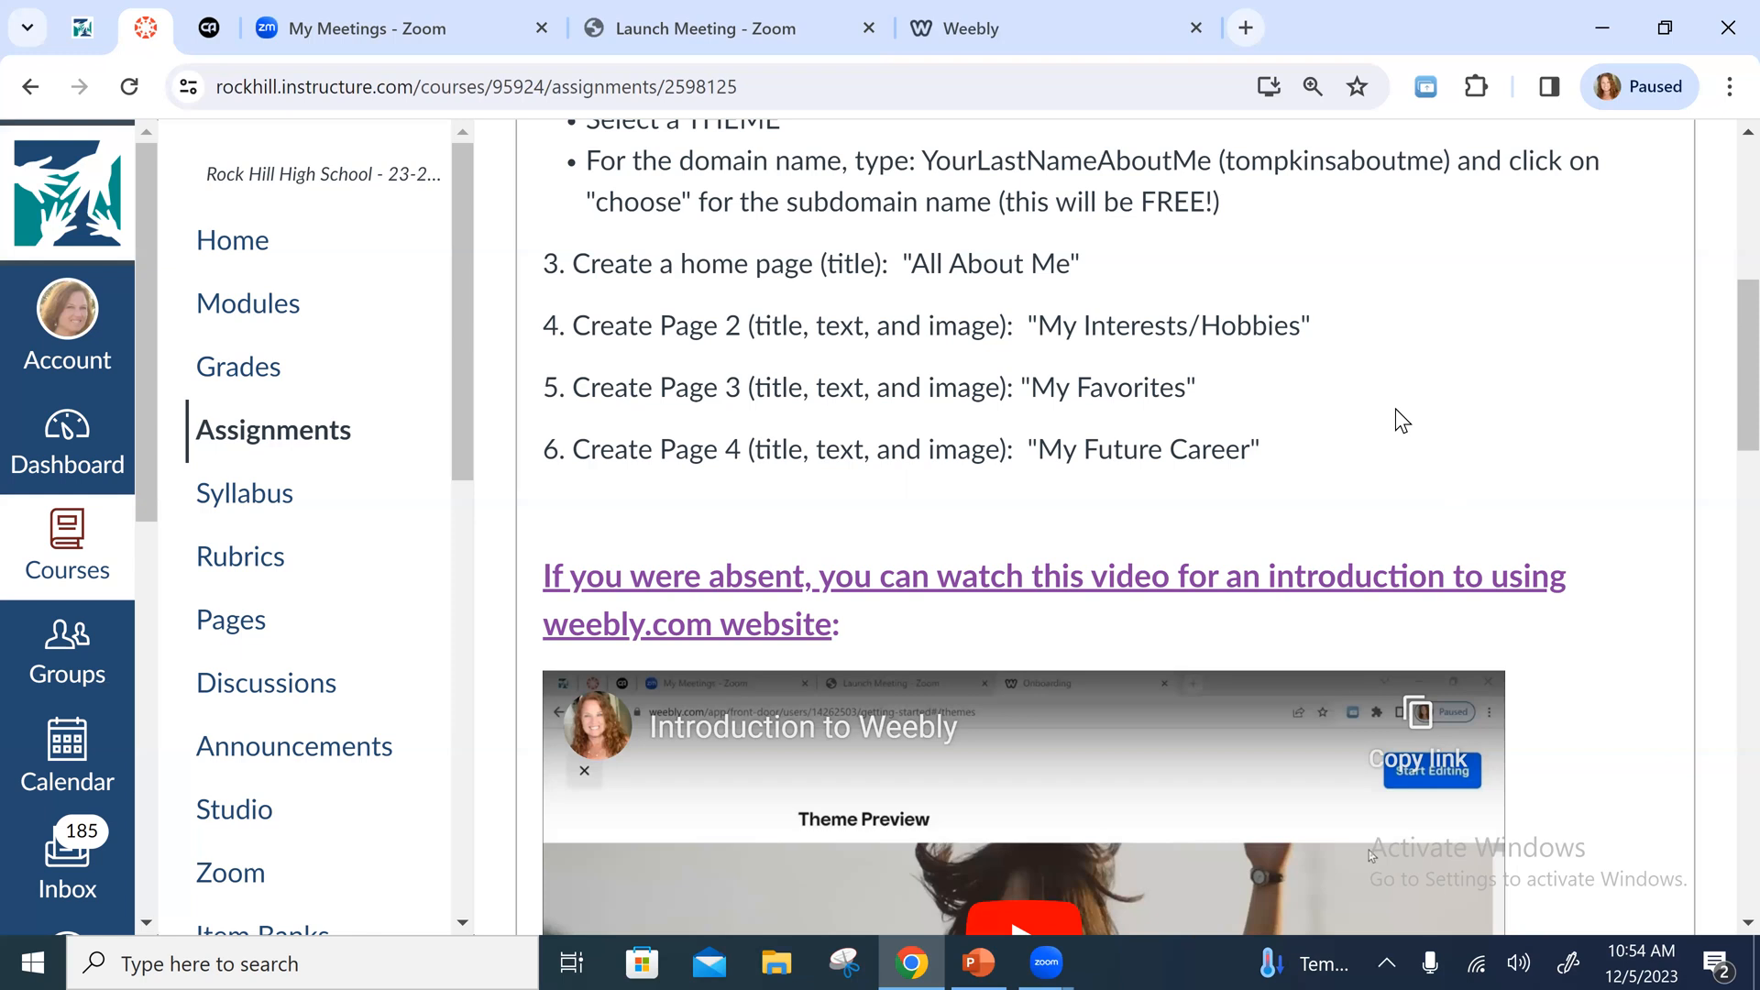
pyautogui.scroll(1, 1389, 409)
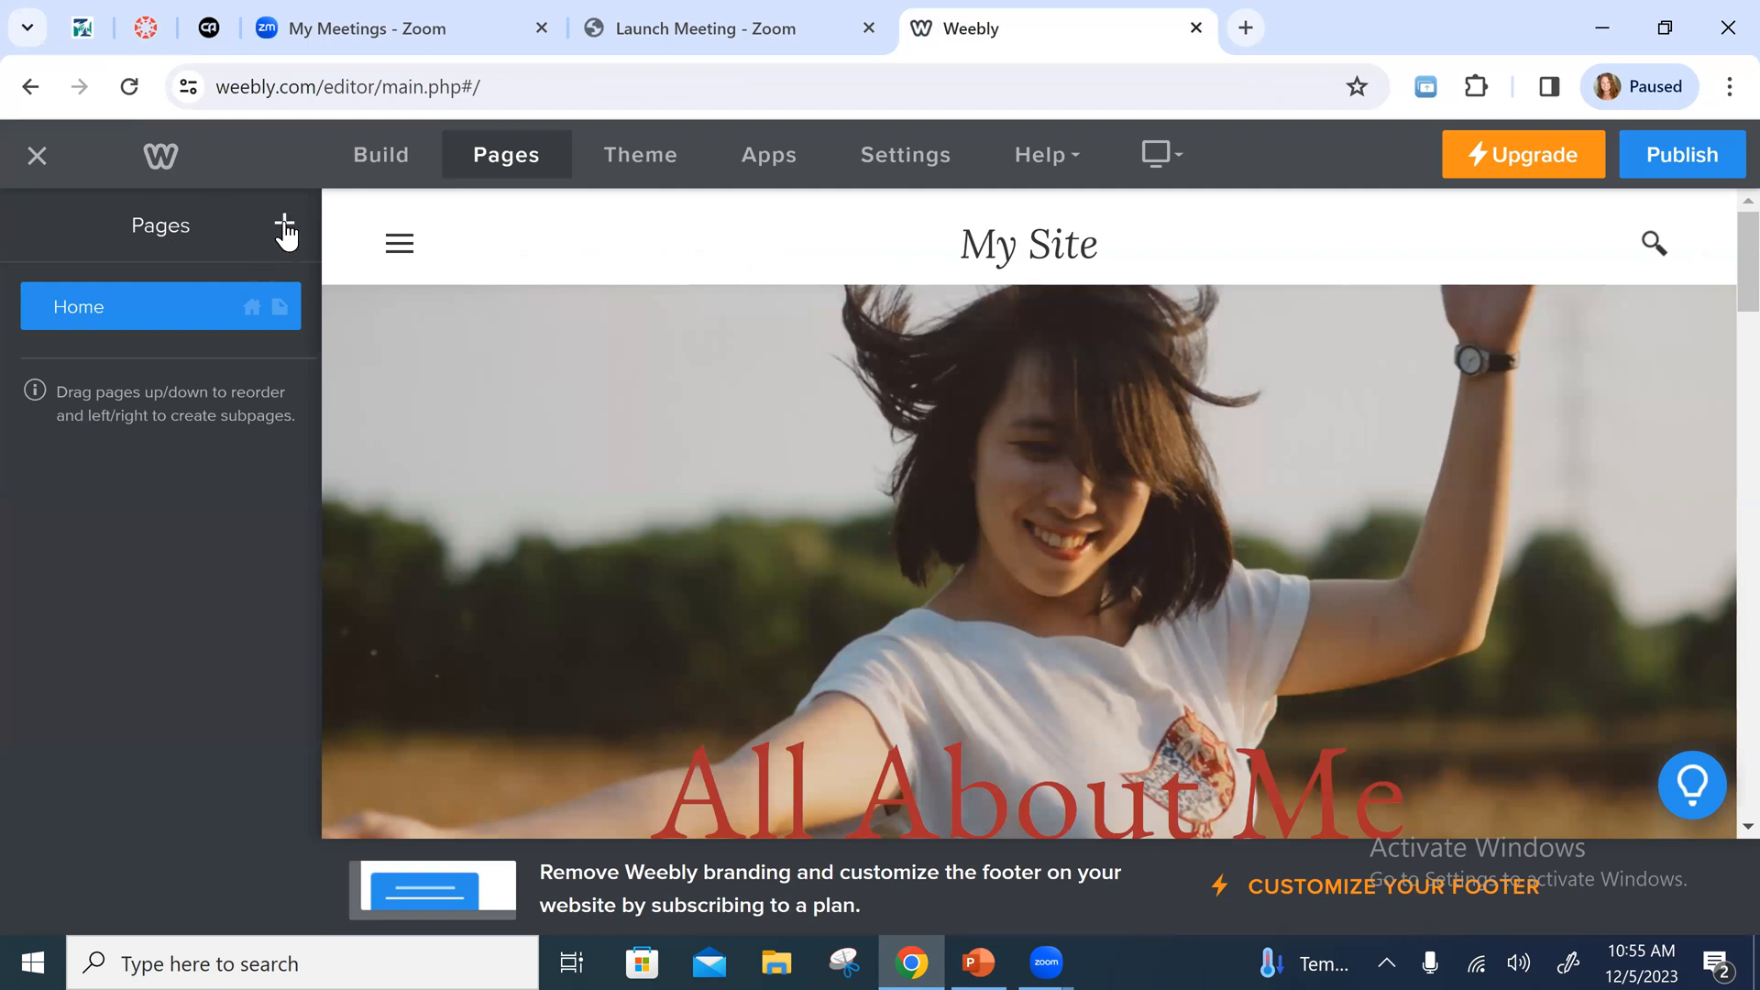
# Add a standard page to the site and name it "My Interests"
pyautogui.click(285, 229)
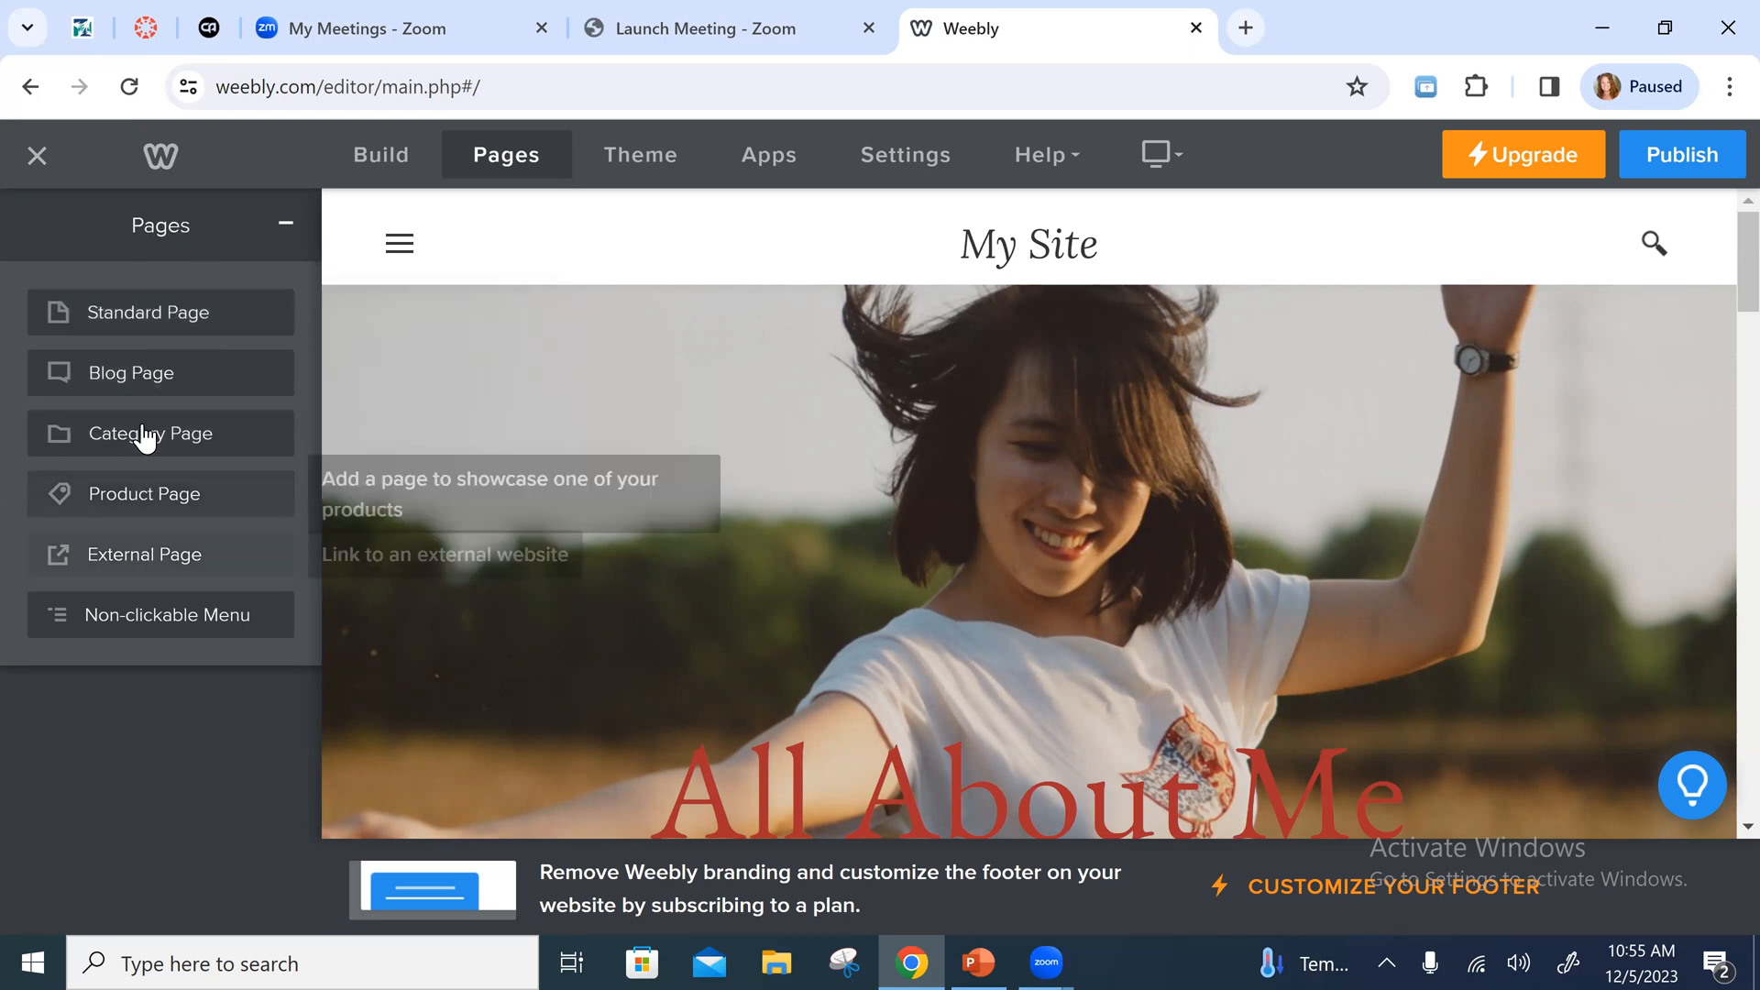
pyautogui.click(129, 311)
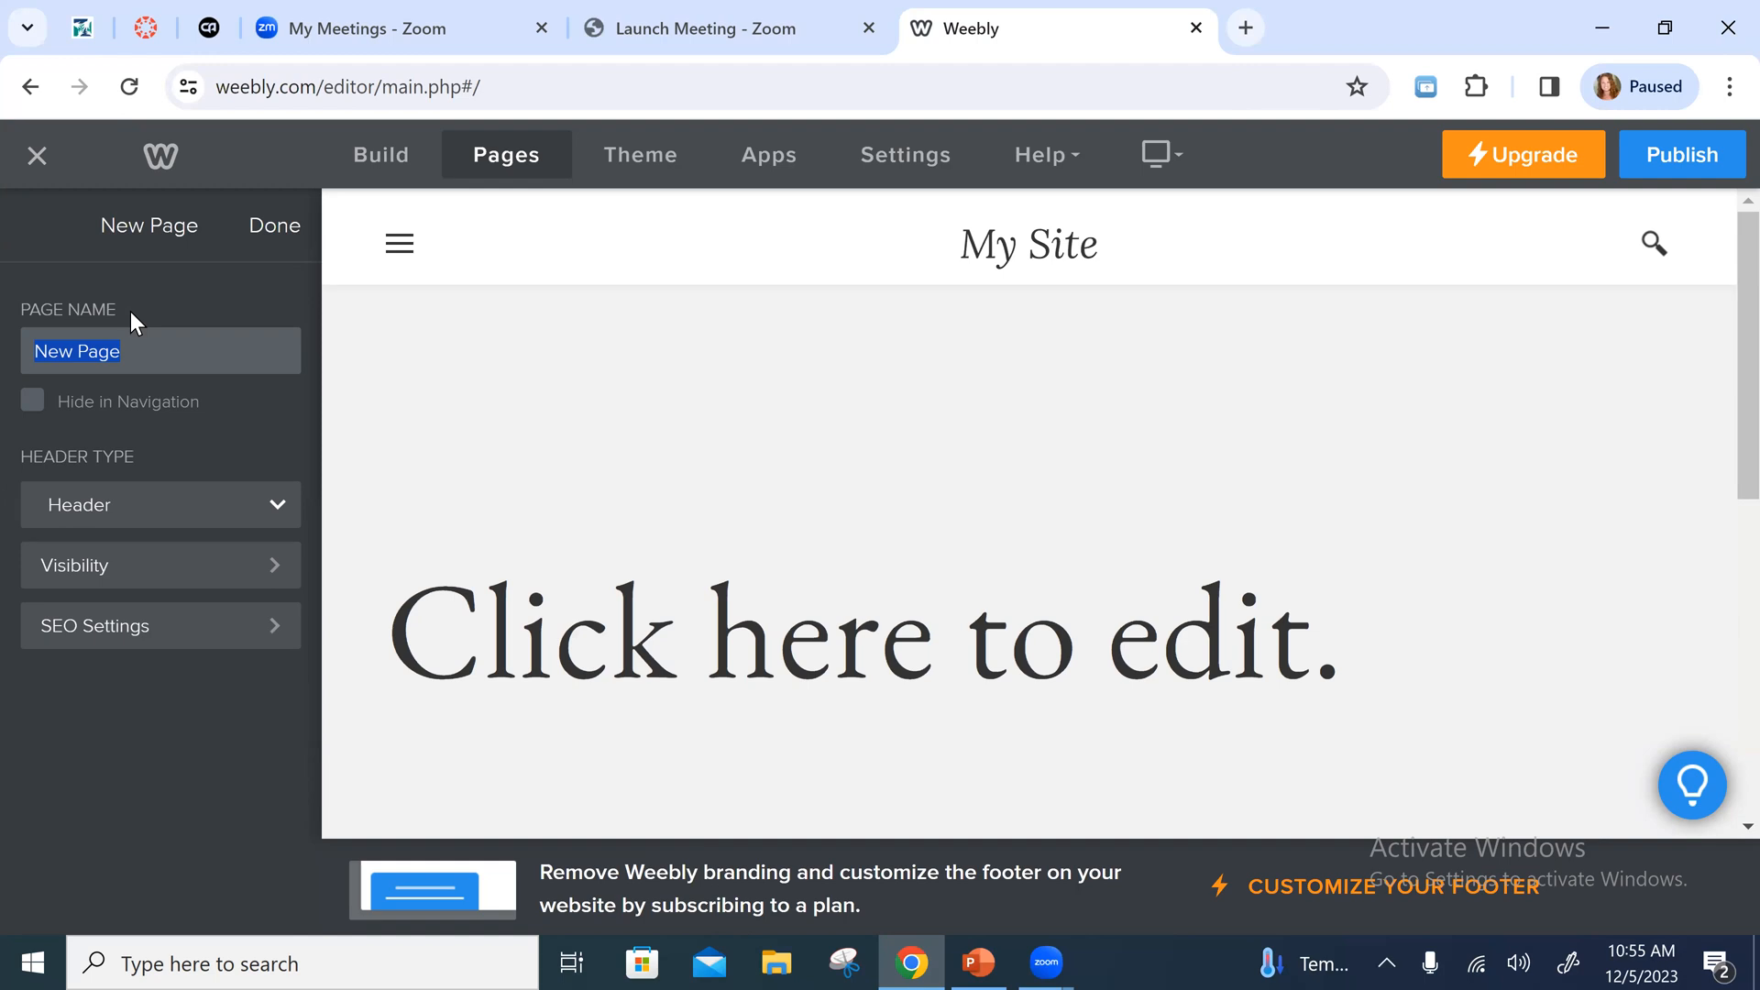
pyautogui.write('My')
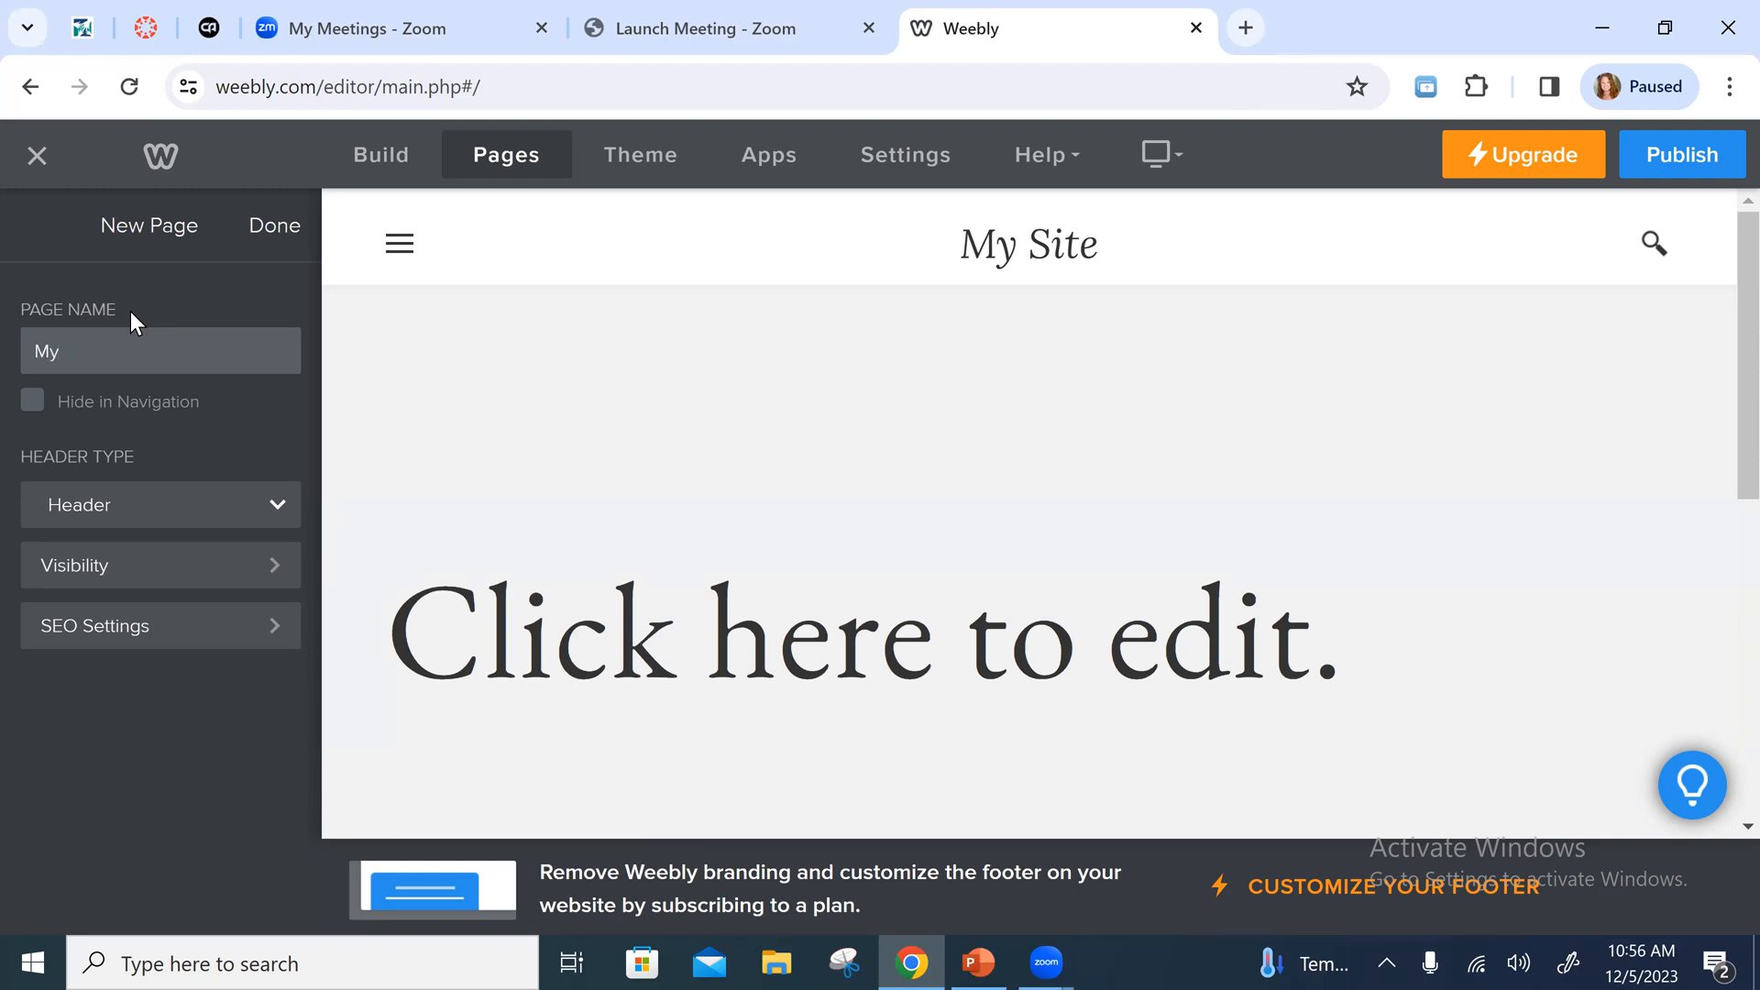
pyautogui.write(' Interests/Hobbies')
pyautogui.click(271, 394)
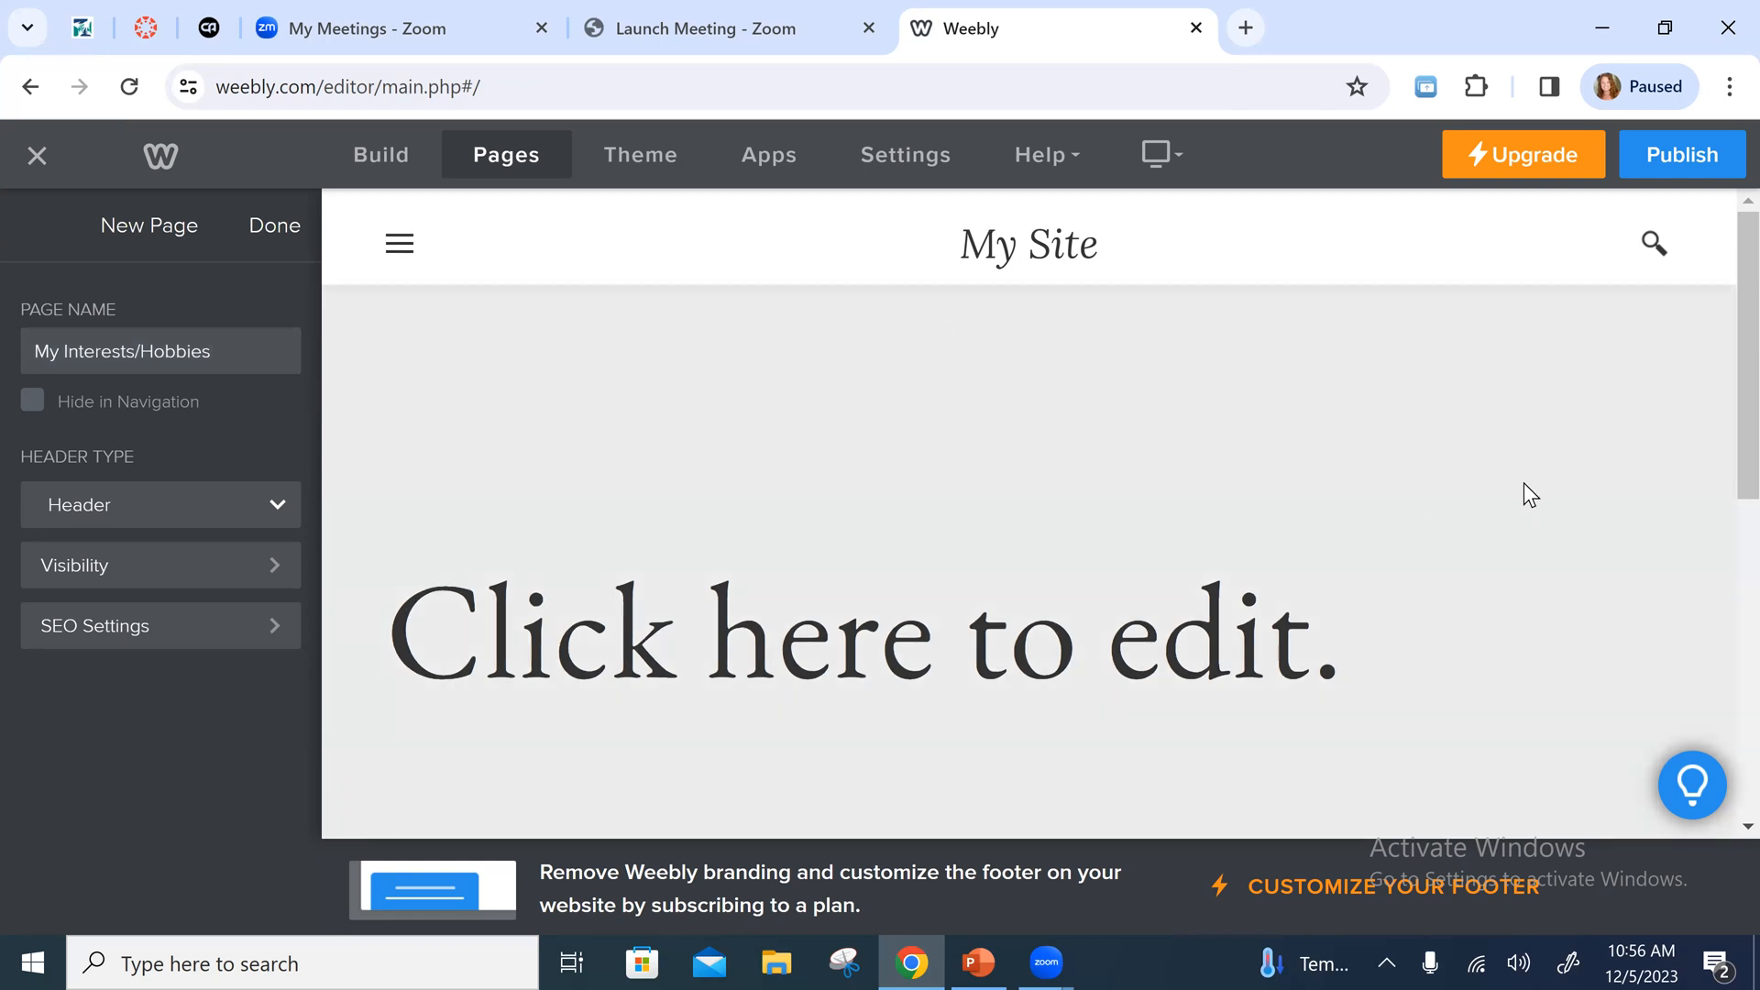
pyautogui.click(134, 351)
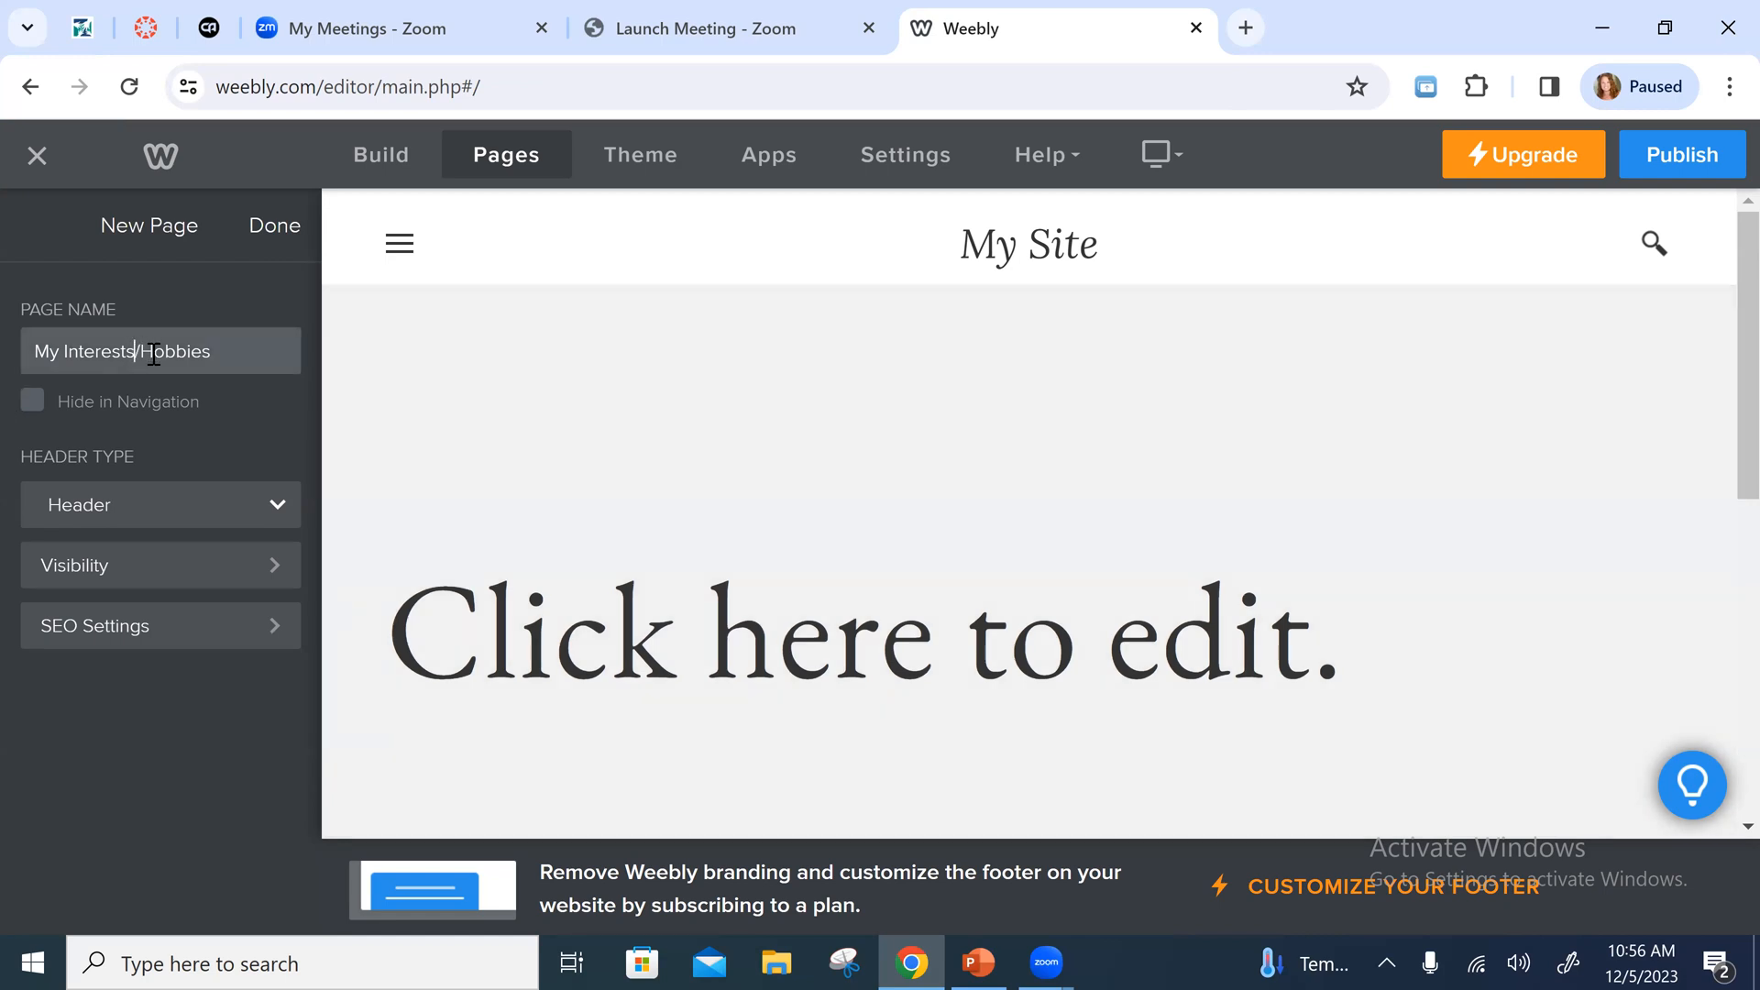
pyautogui.moveTo(135, 351); pyautogui.dragTo(220, 357)
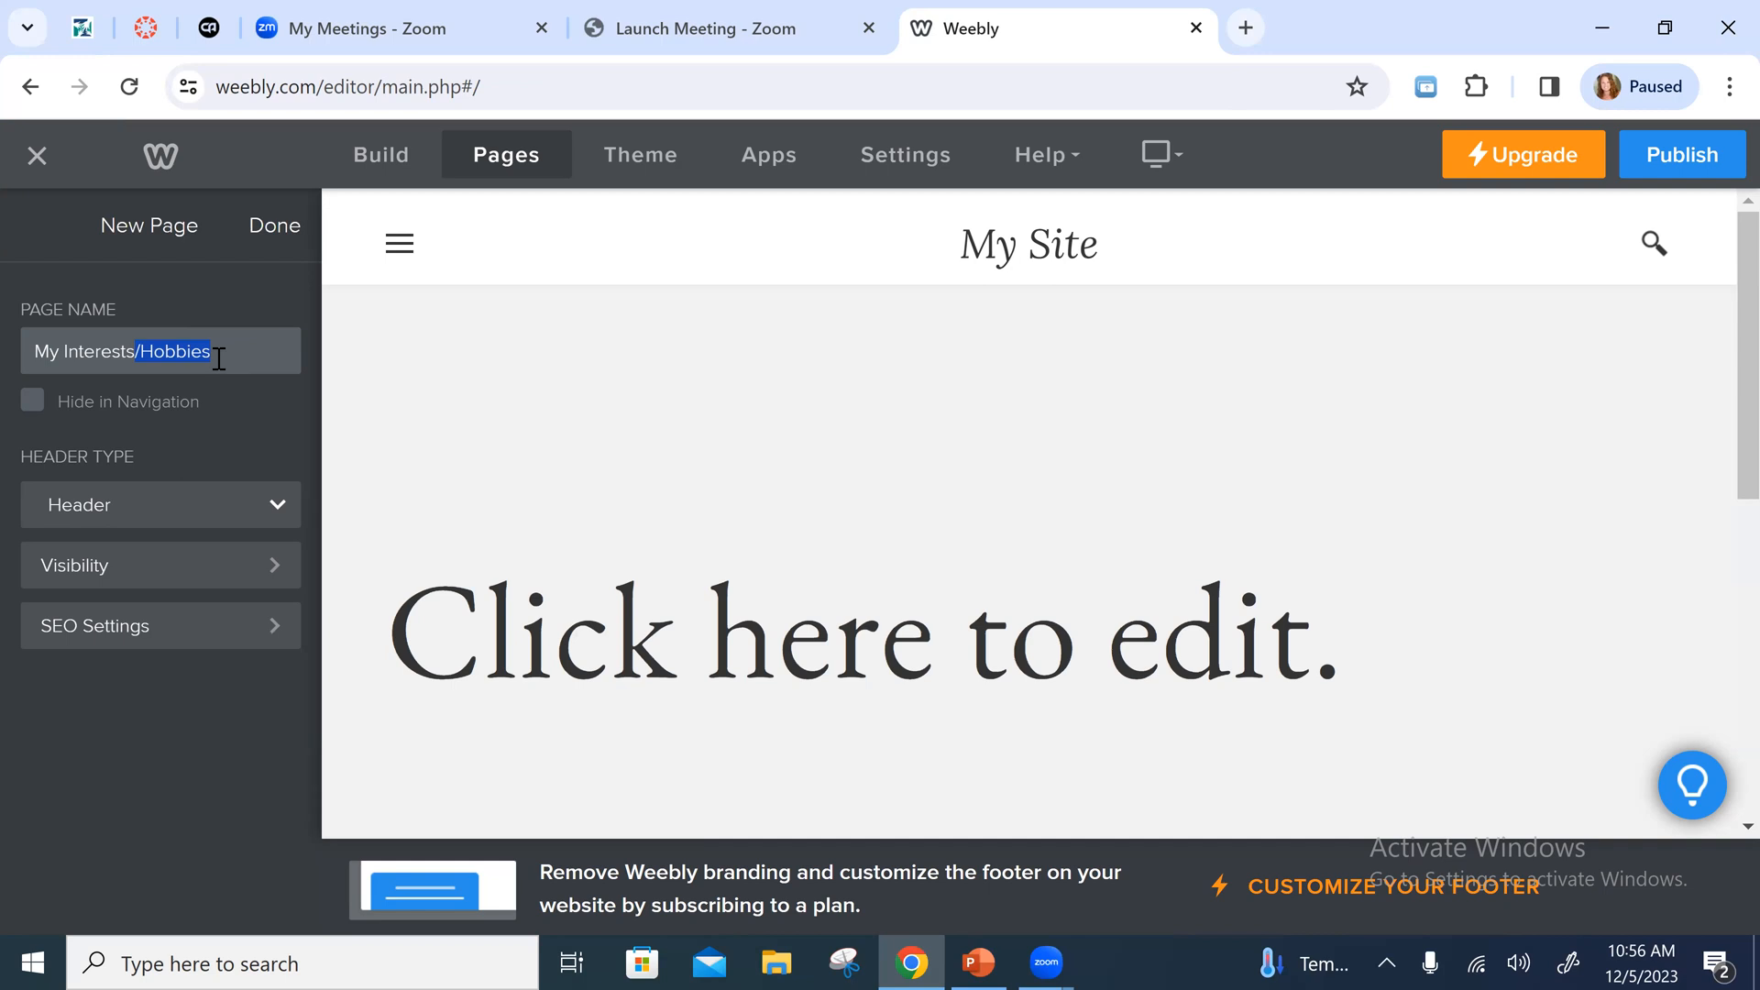
pyautogui.press('BackSpace')
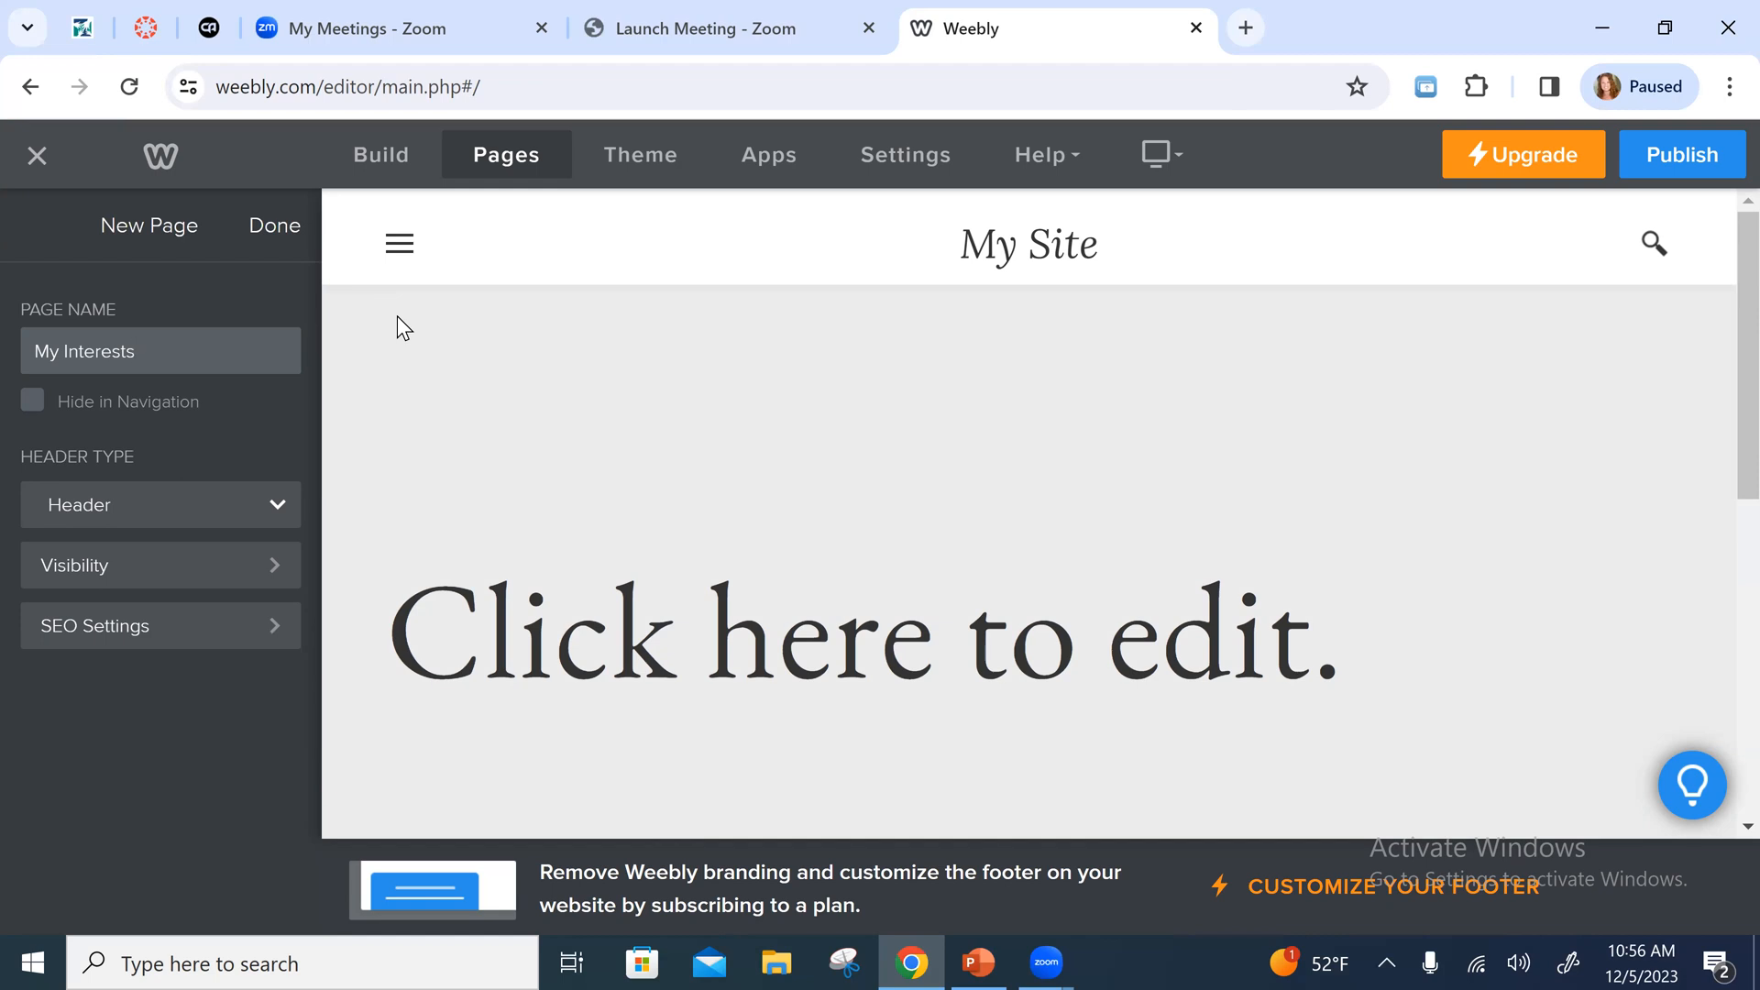
# Replace the new page's header placeholder with the title "My Interests" and finish the page setup
pyautogui.scroll(-4, 396, 316)
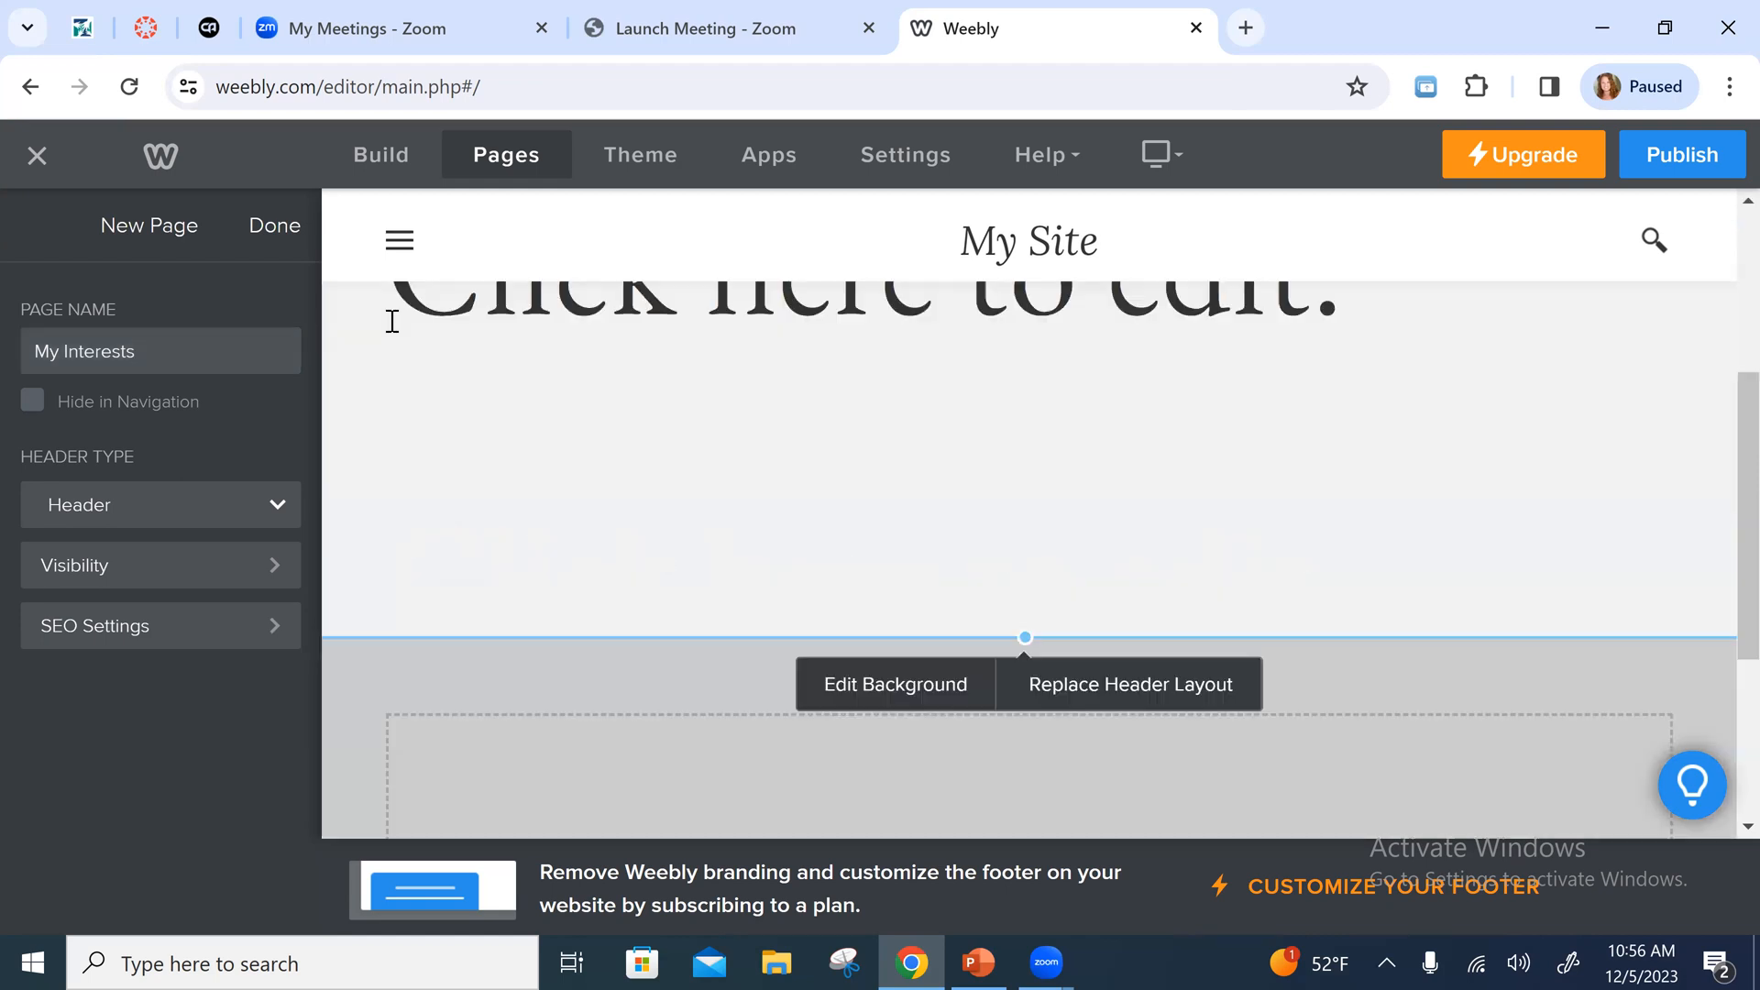
pyautogui.scroll(-2, 418, 236)
pyautogui.scroll(4, 527, 293)
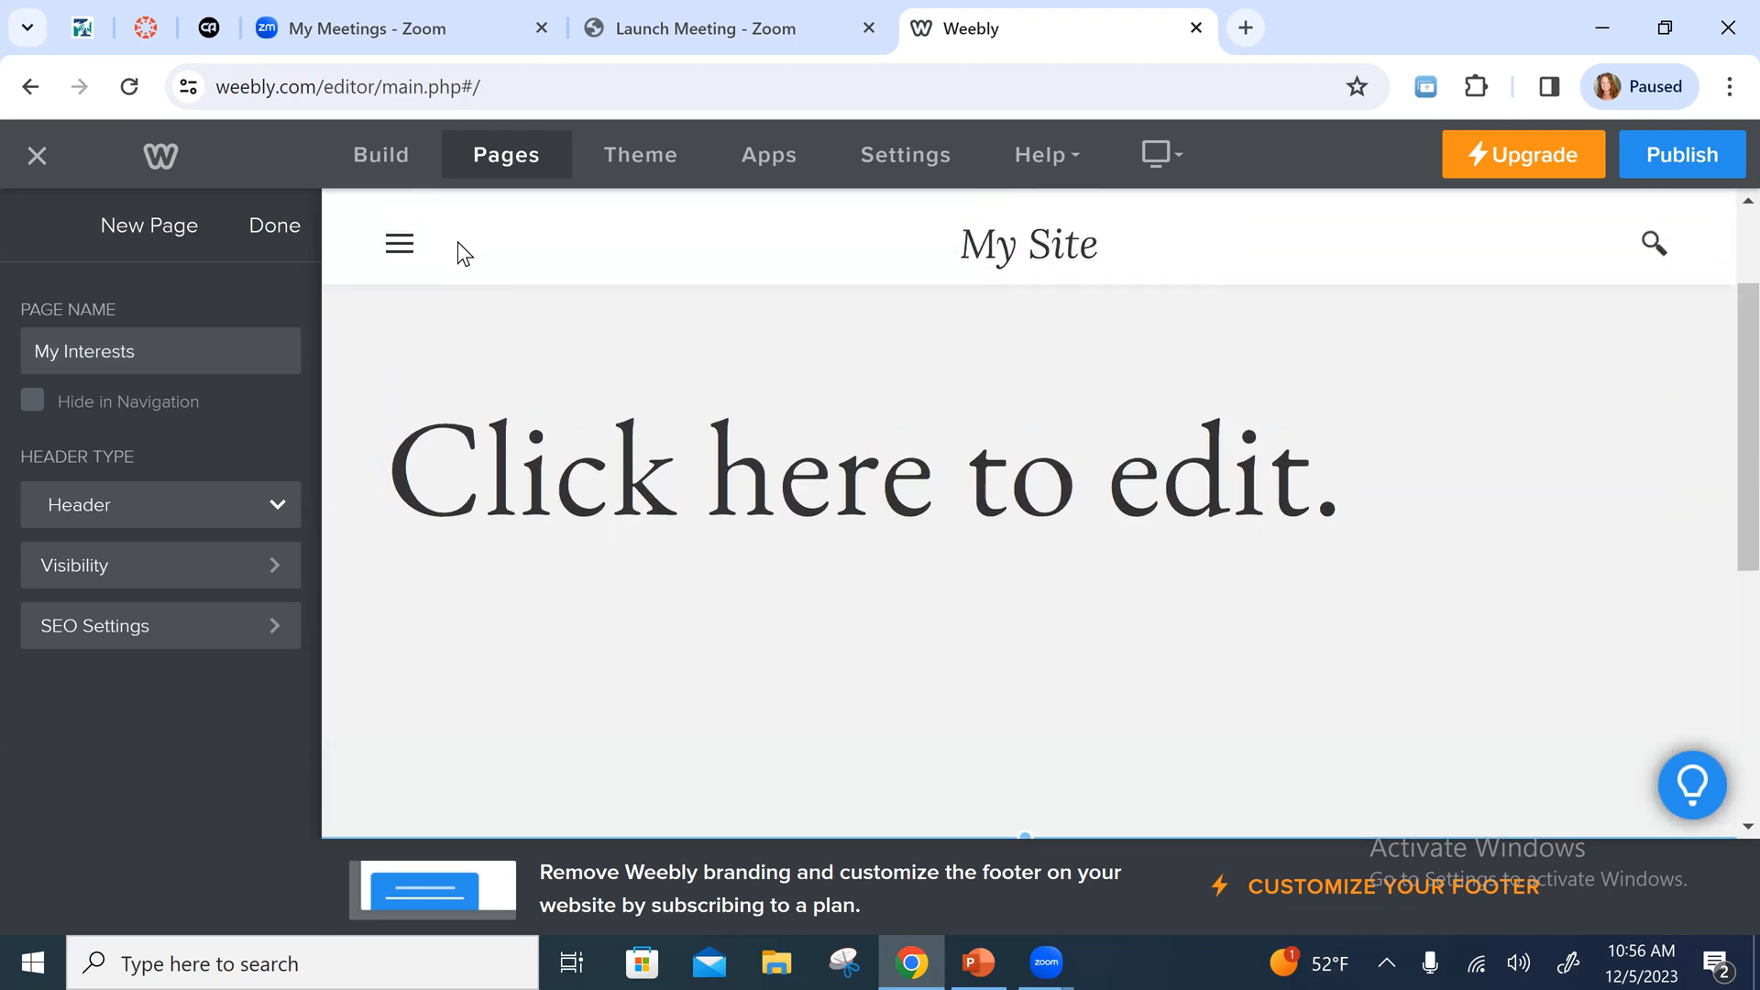
pyautogui.click(399, 246)
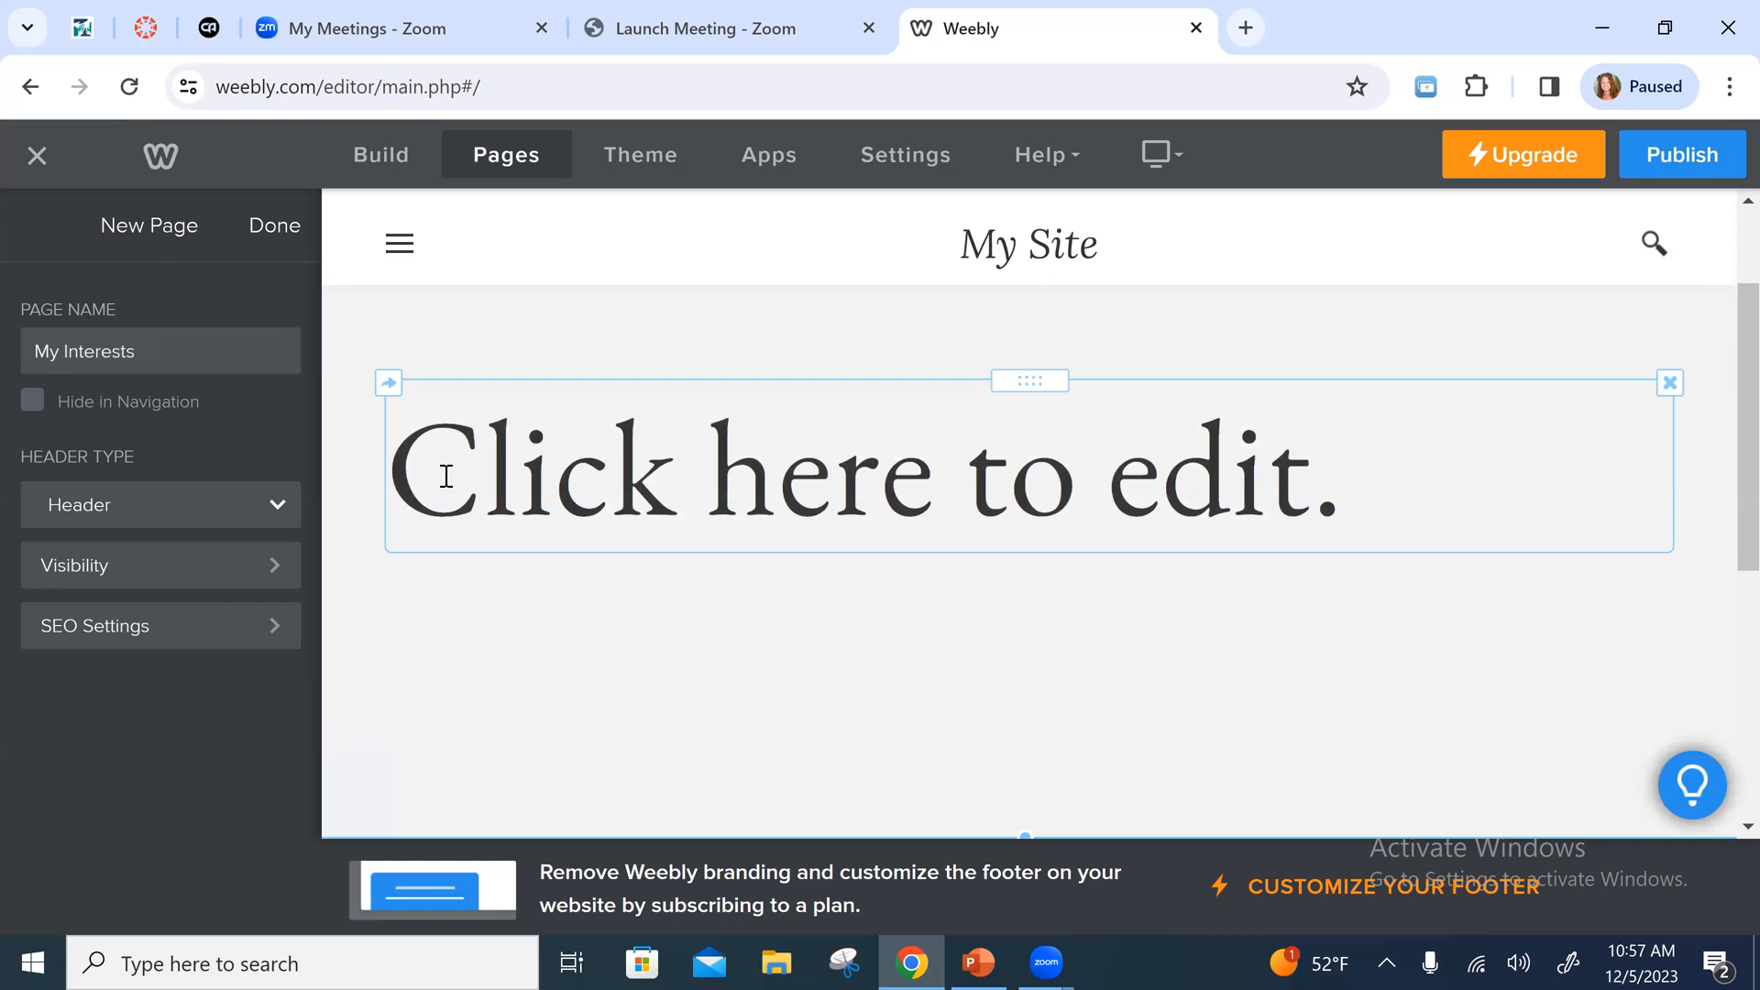
pyautogui.click(660, 476)
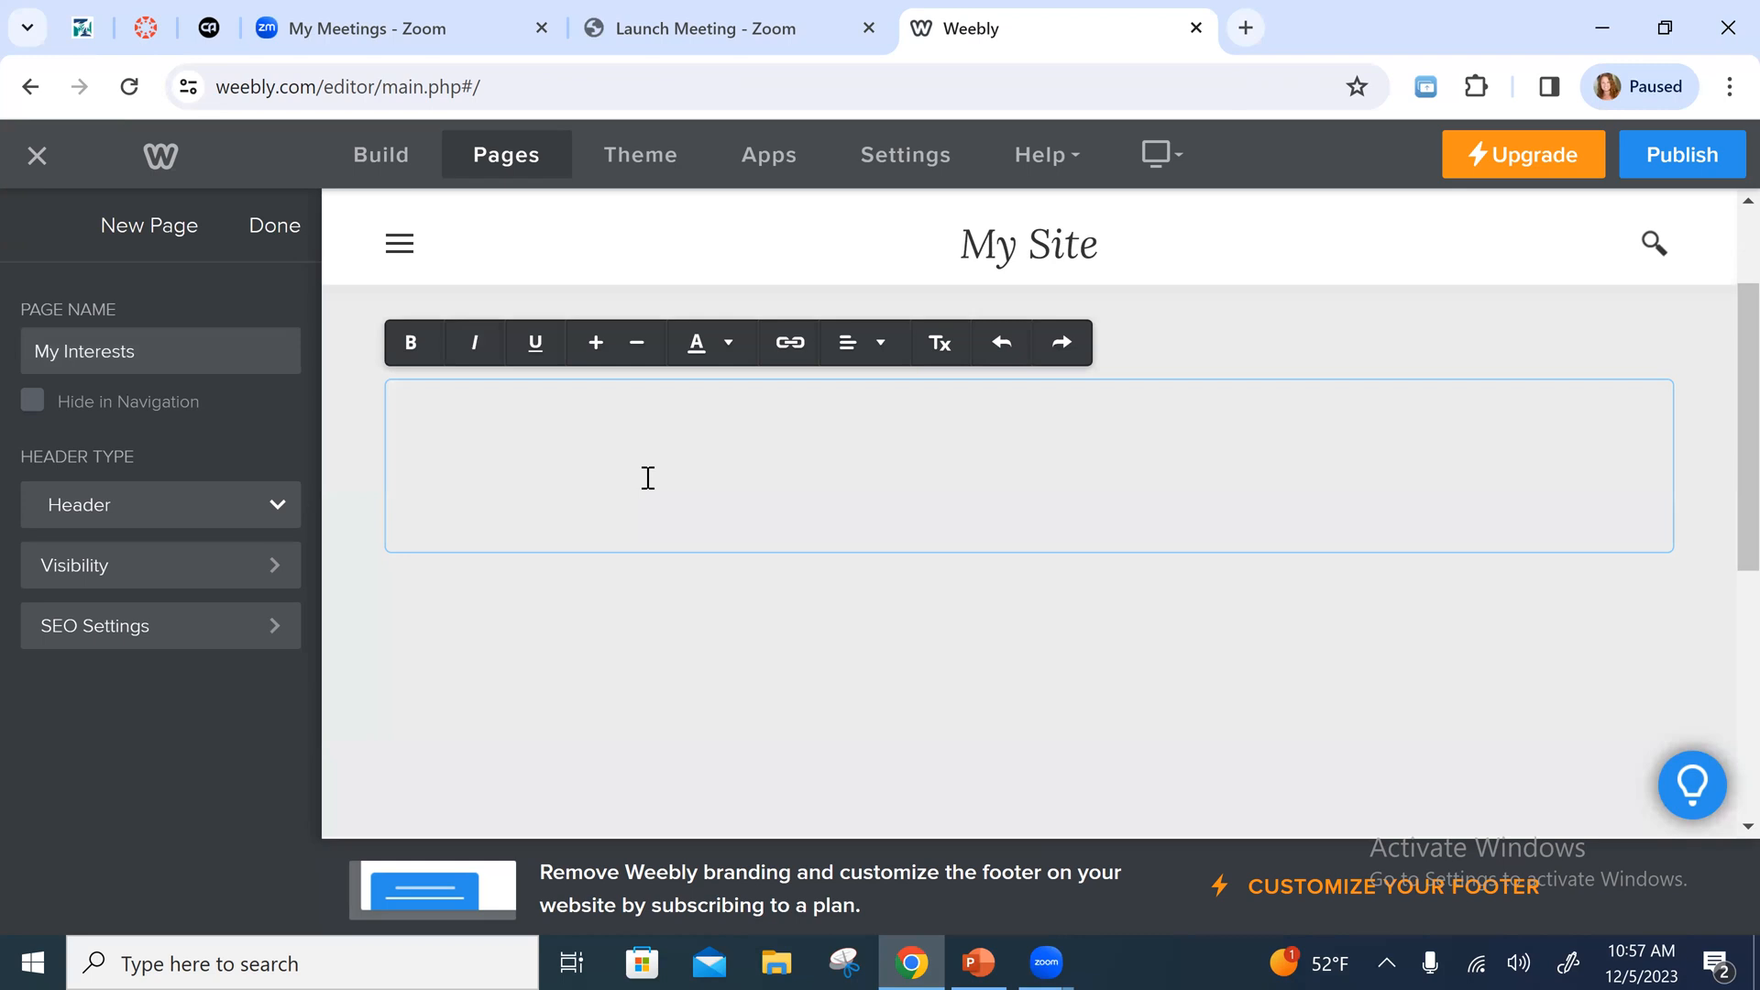
pyautogui.write('My Interests')
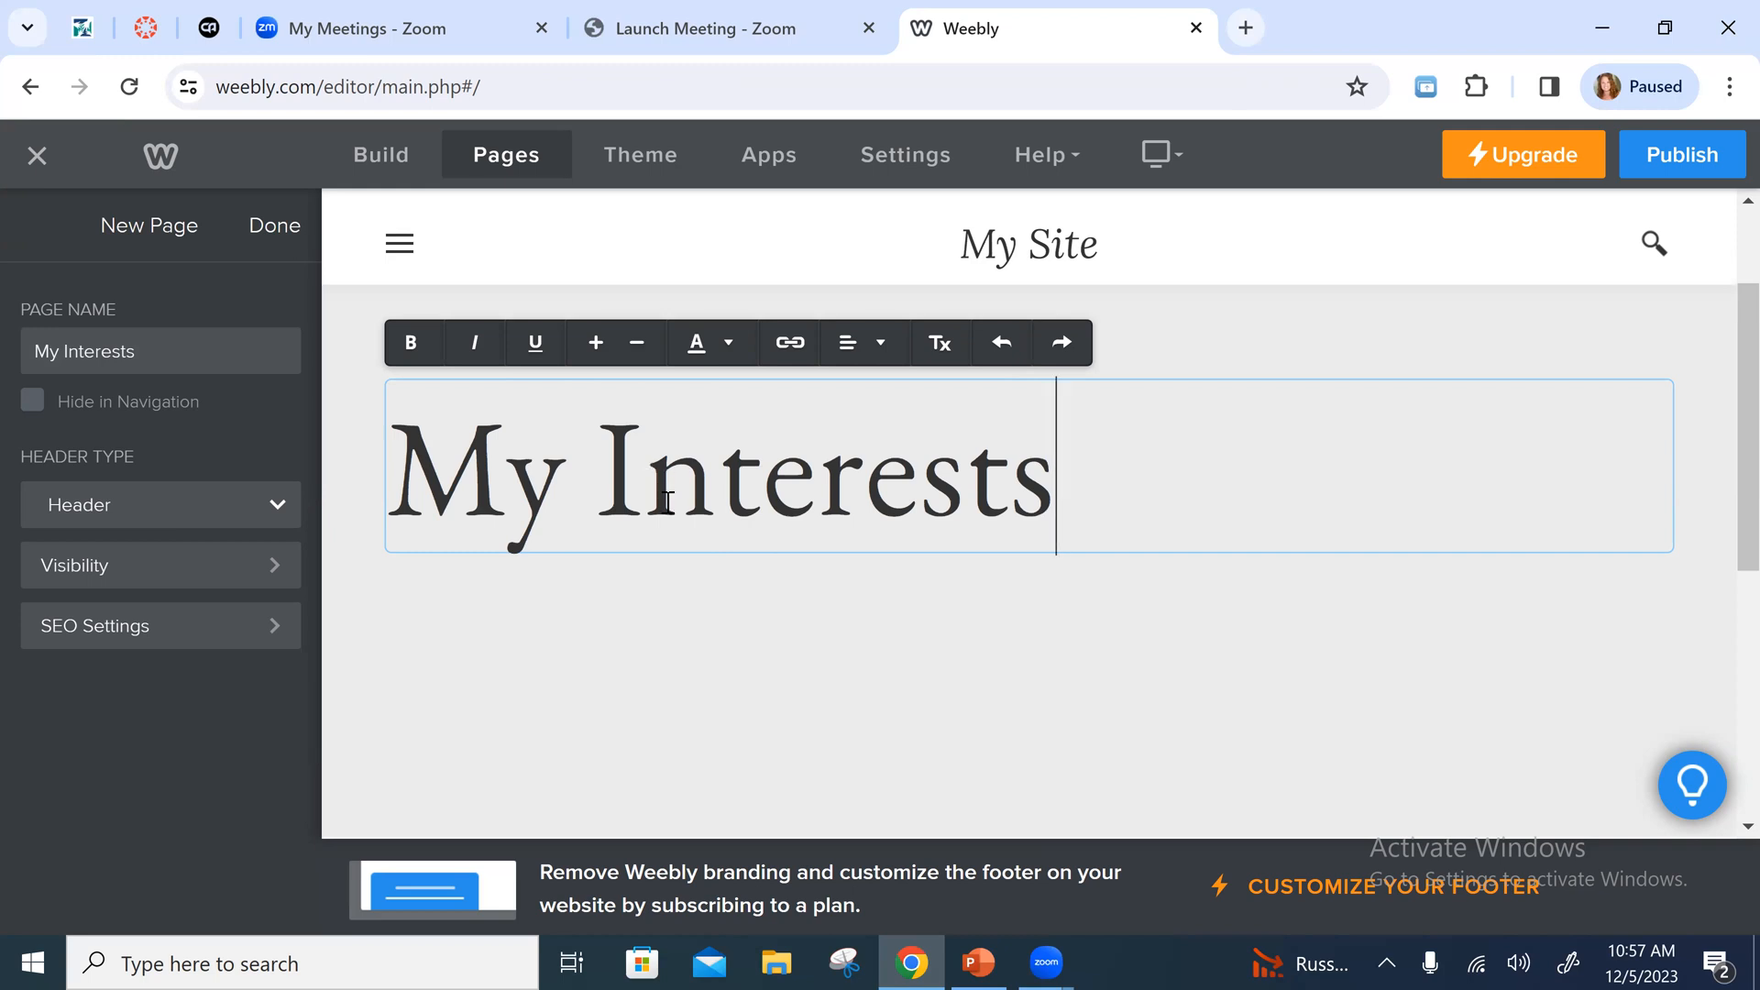
pyautogui.click(575, 636)
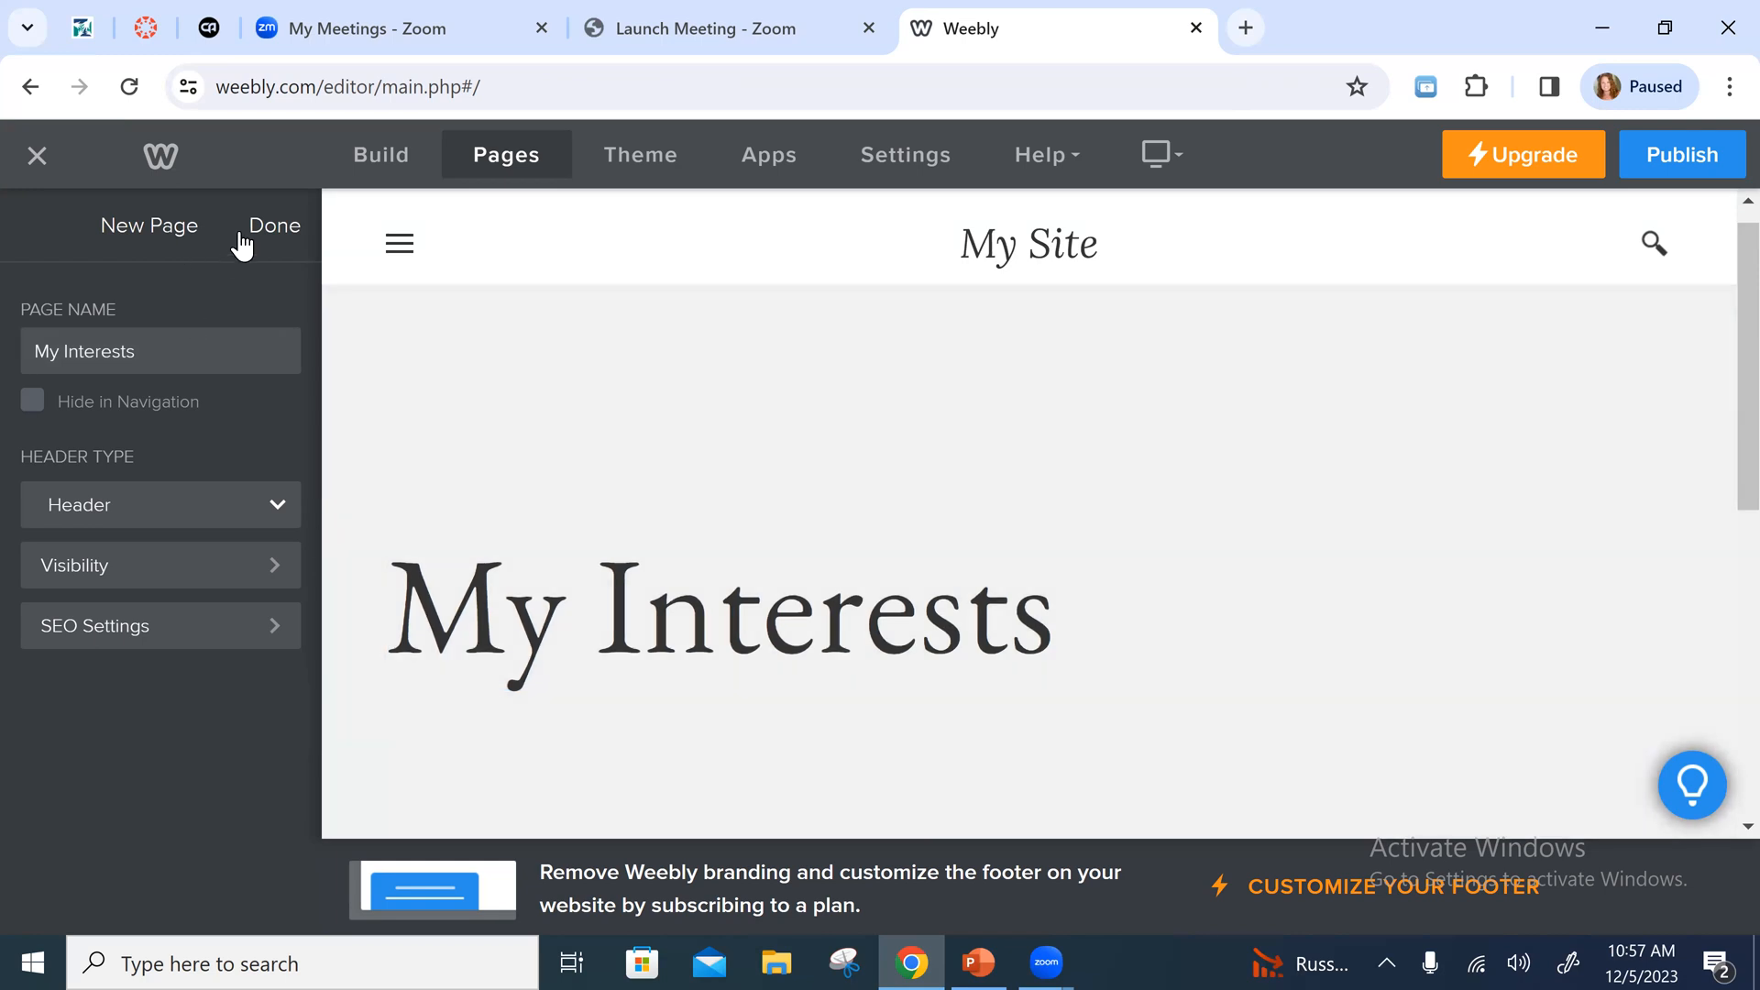
pyautogui.click(274, 225)
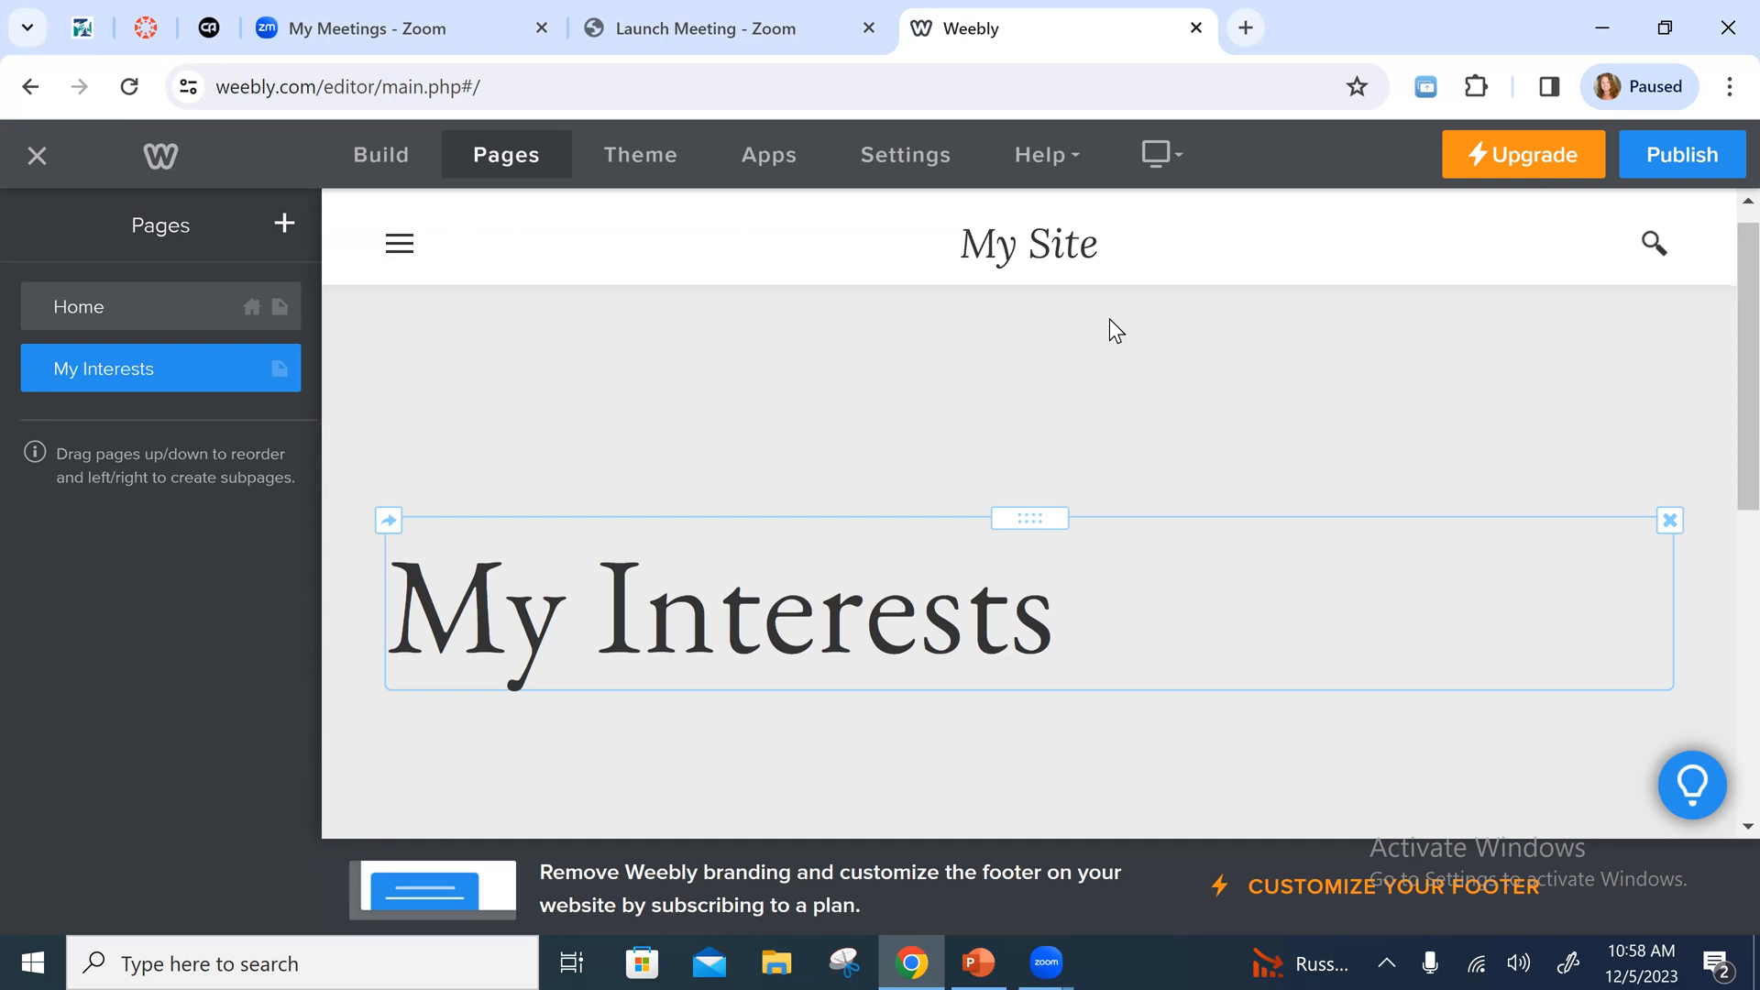
# Return to the building elements and examine which ones are available and the empty content area below the page header
pyautogui.click(392, 160)
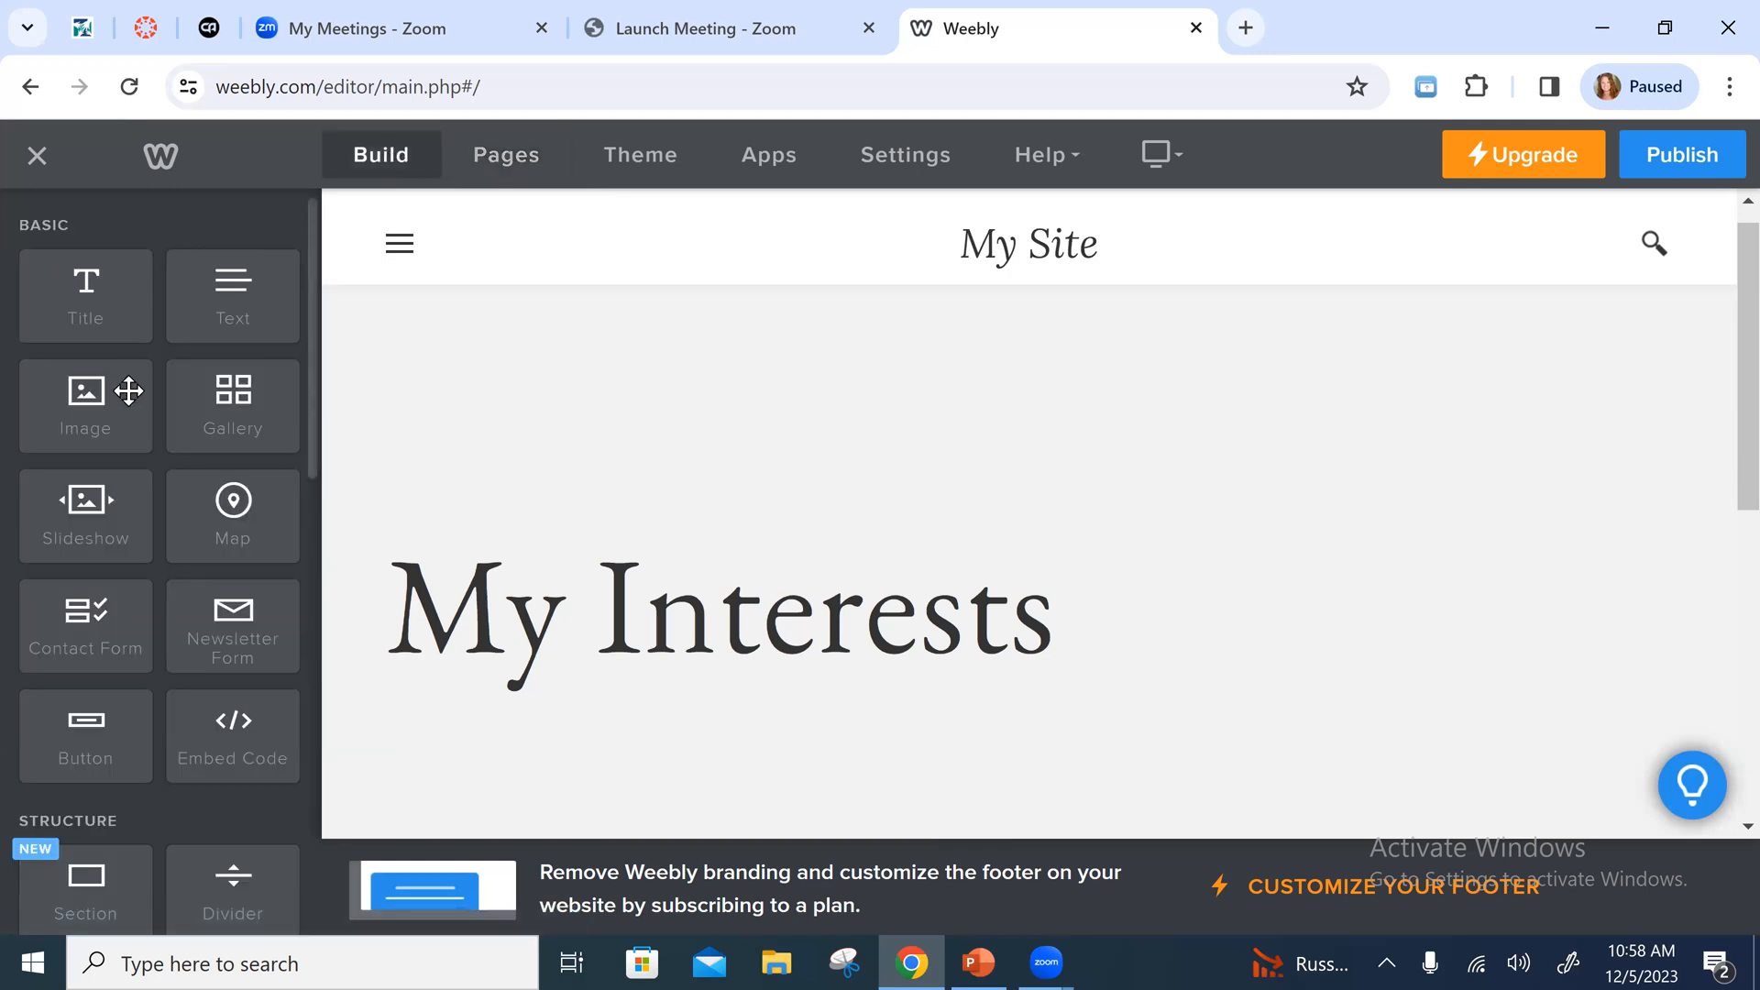
pyautogui.scroll(-3, 130, 495)
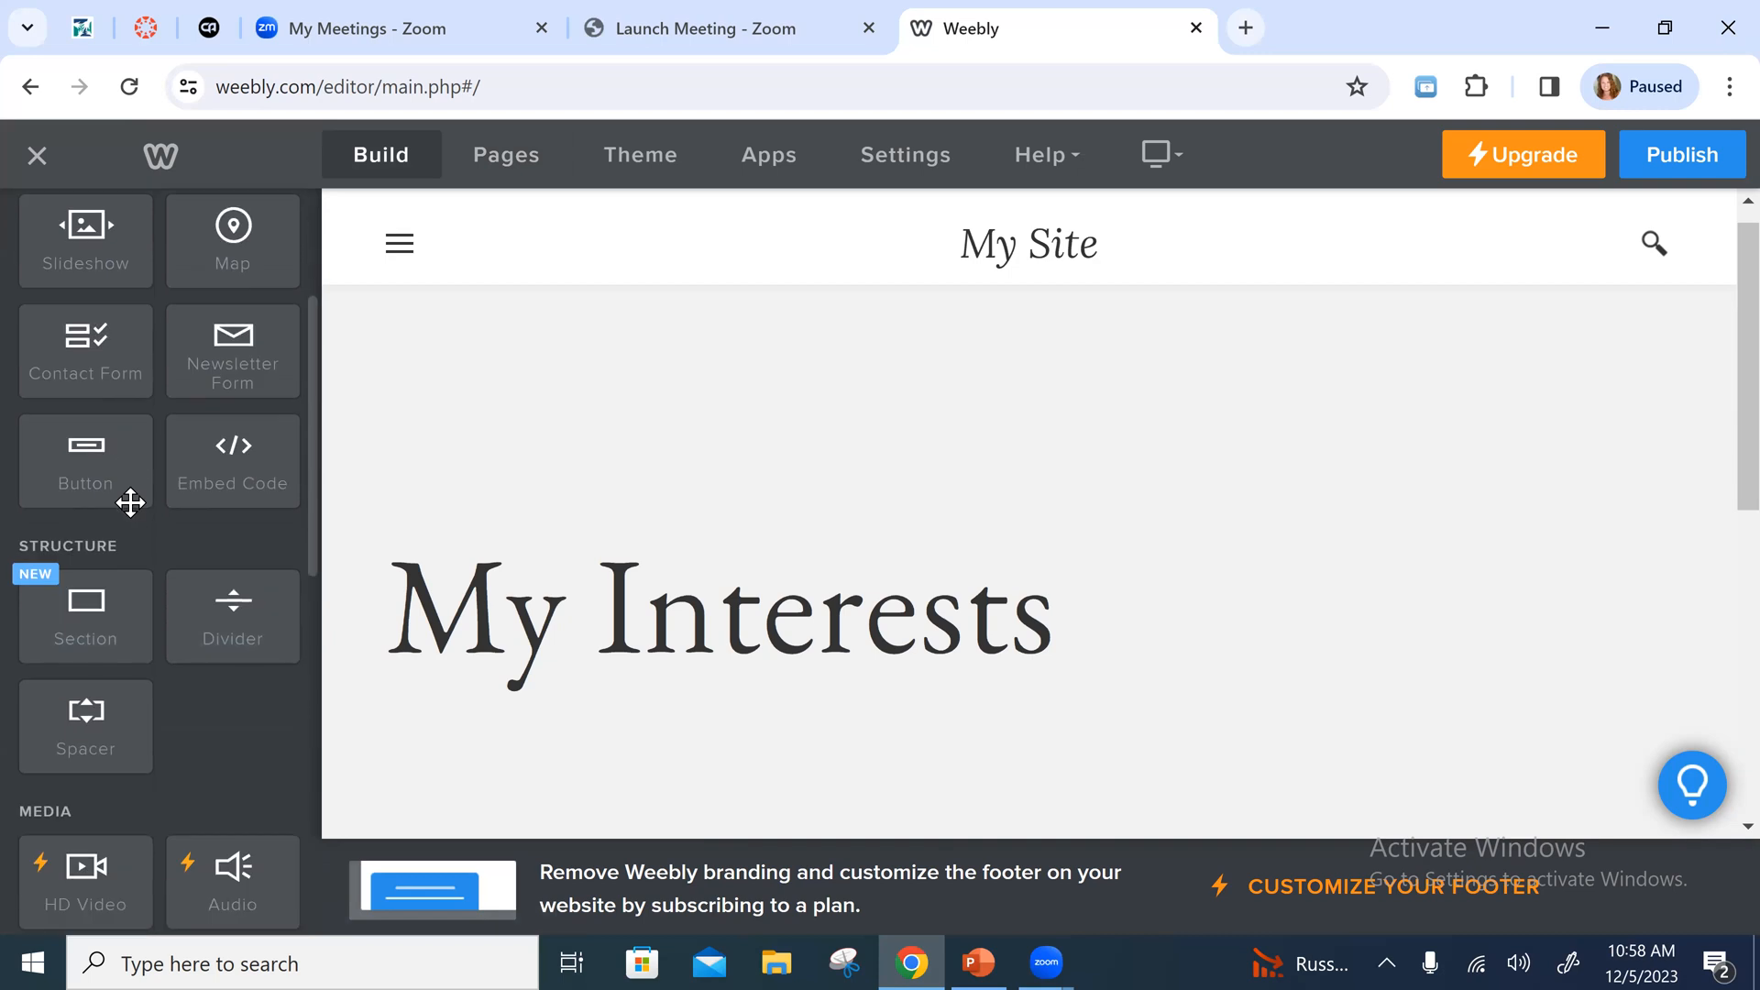
pyautogui.scroll(3, 129, 502)
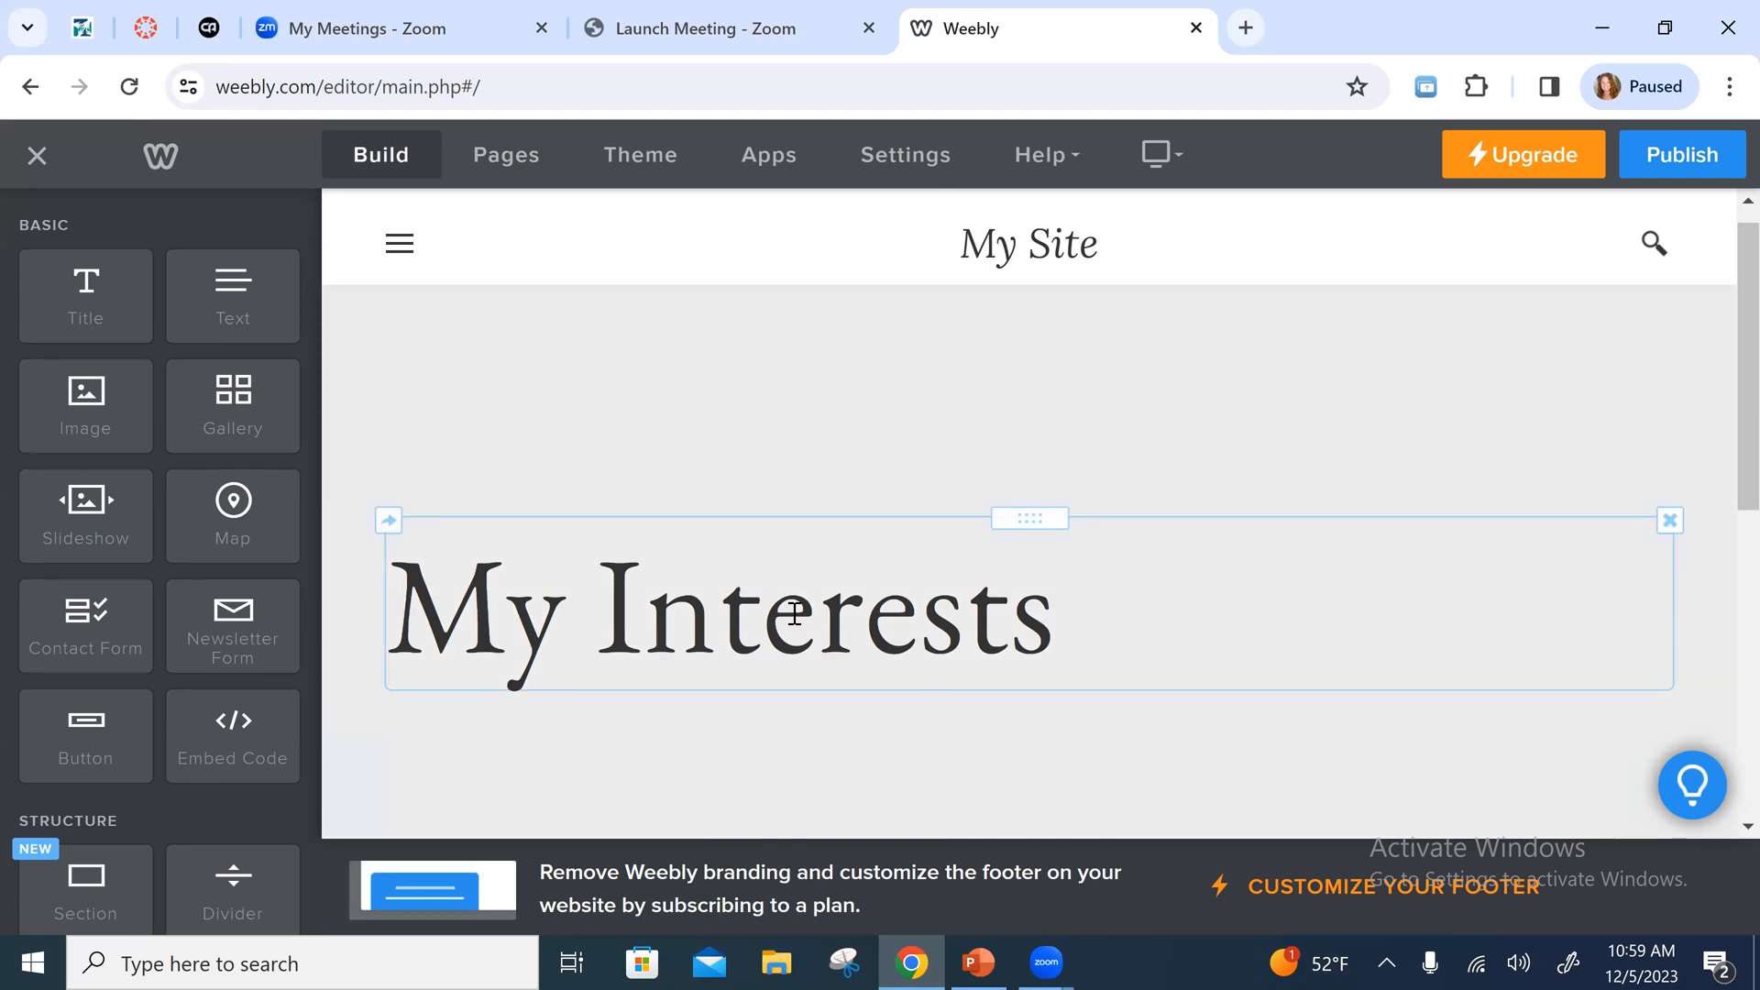
pyautogui.scroll(-2, 807, 612)
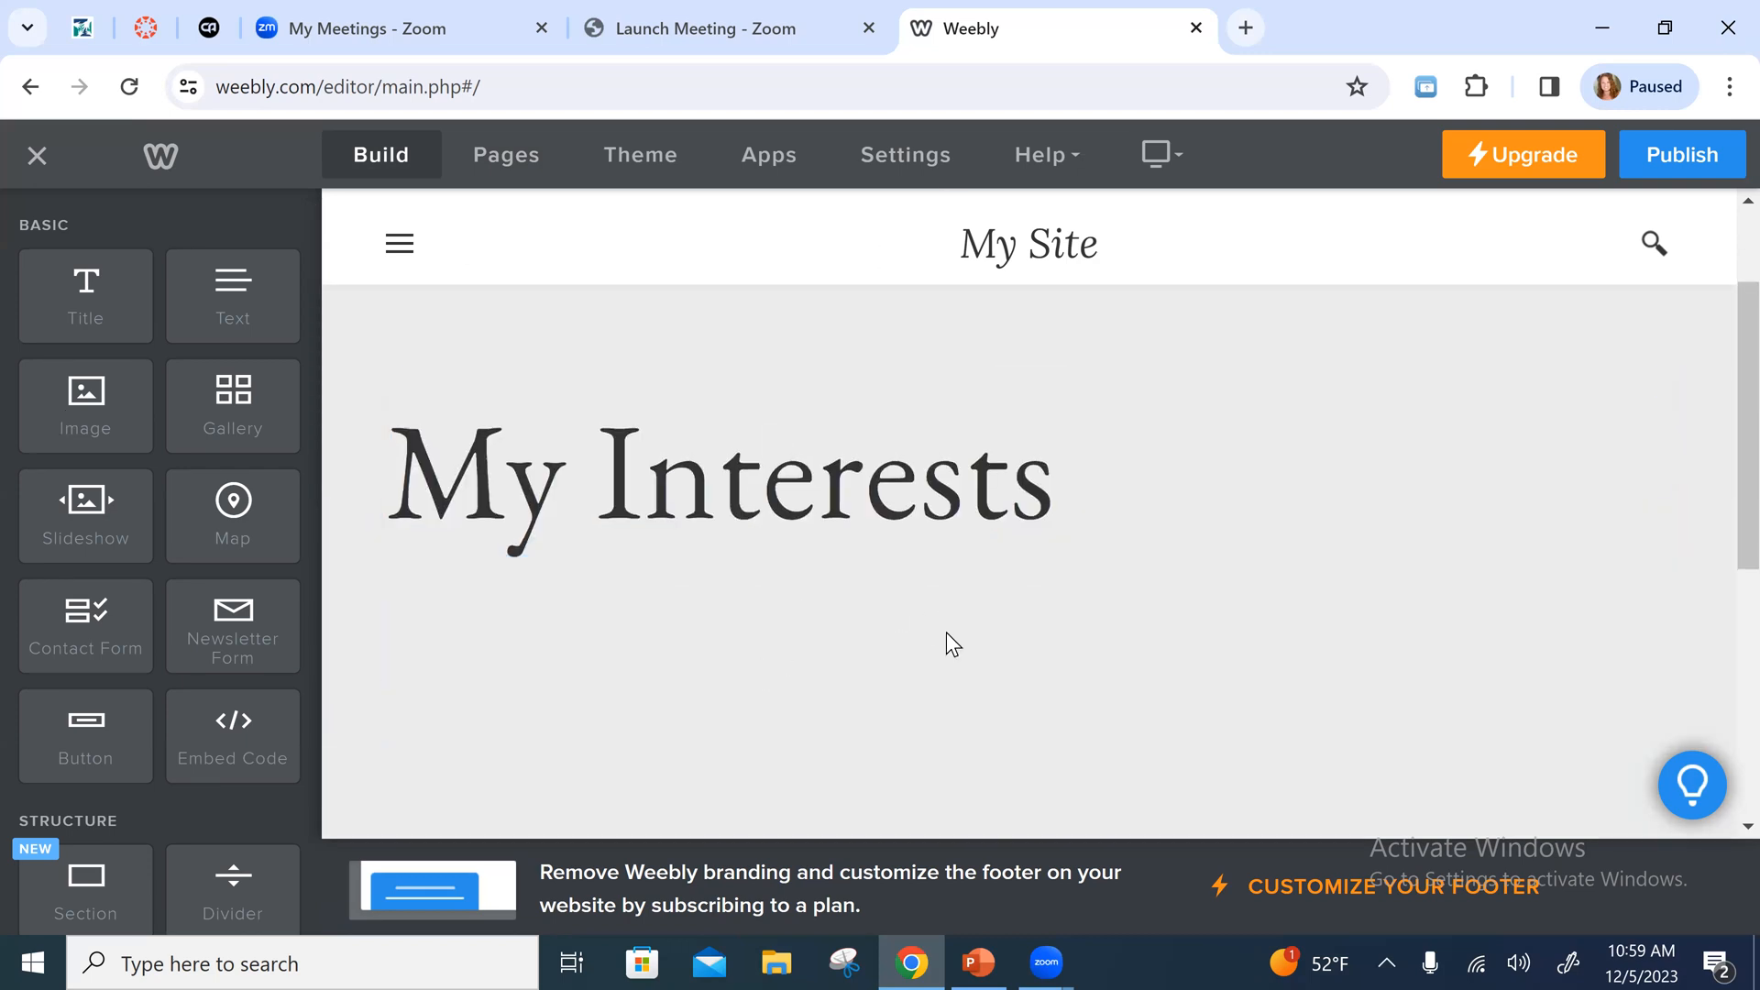
pyautogui.scroll(-3, 946, 632)
pyautogui.scroll(-3, 1042, 678)
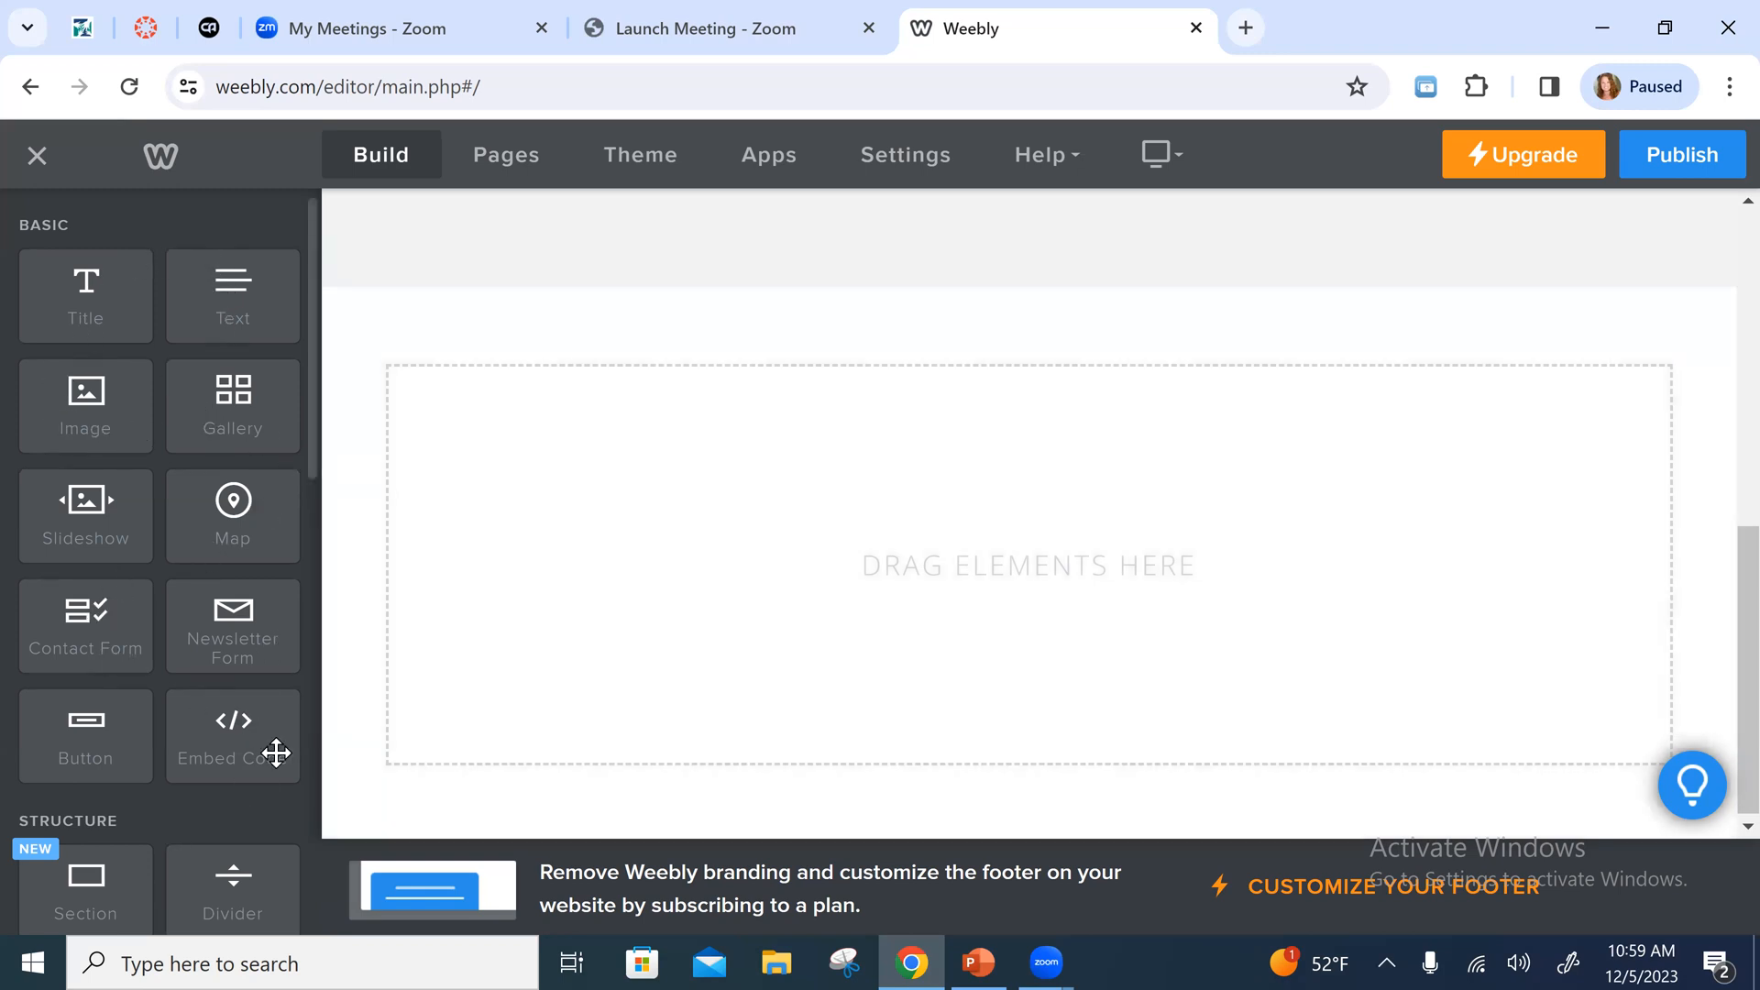
pyautogui.scroll(5, 906, 605)
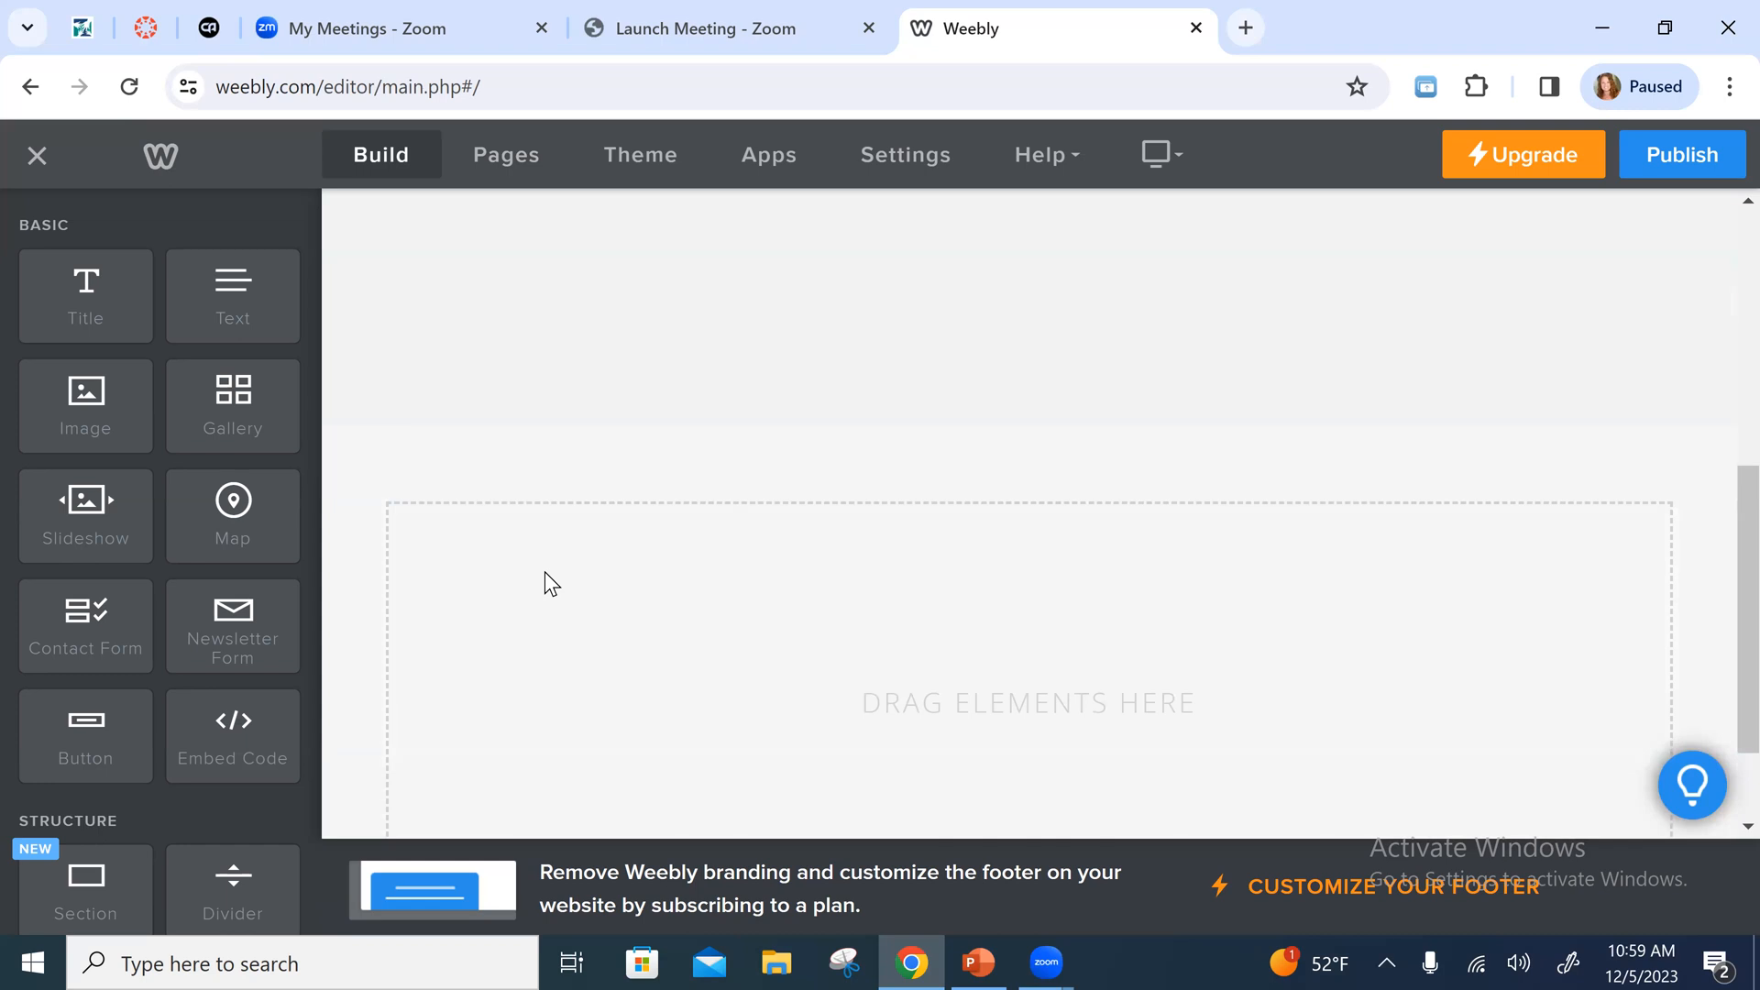
pyautogui.scroll(3, 883, 516)
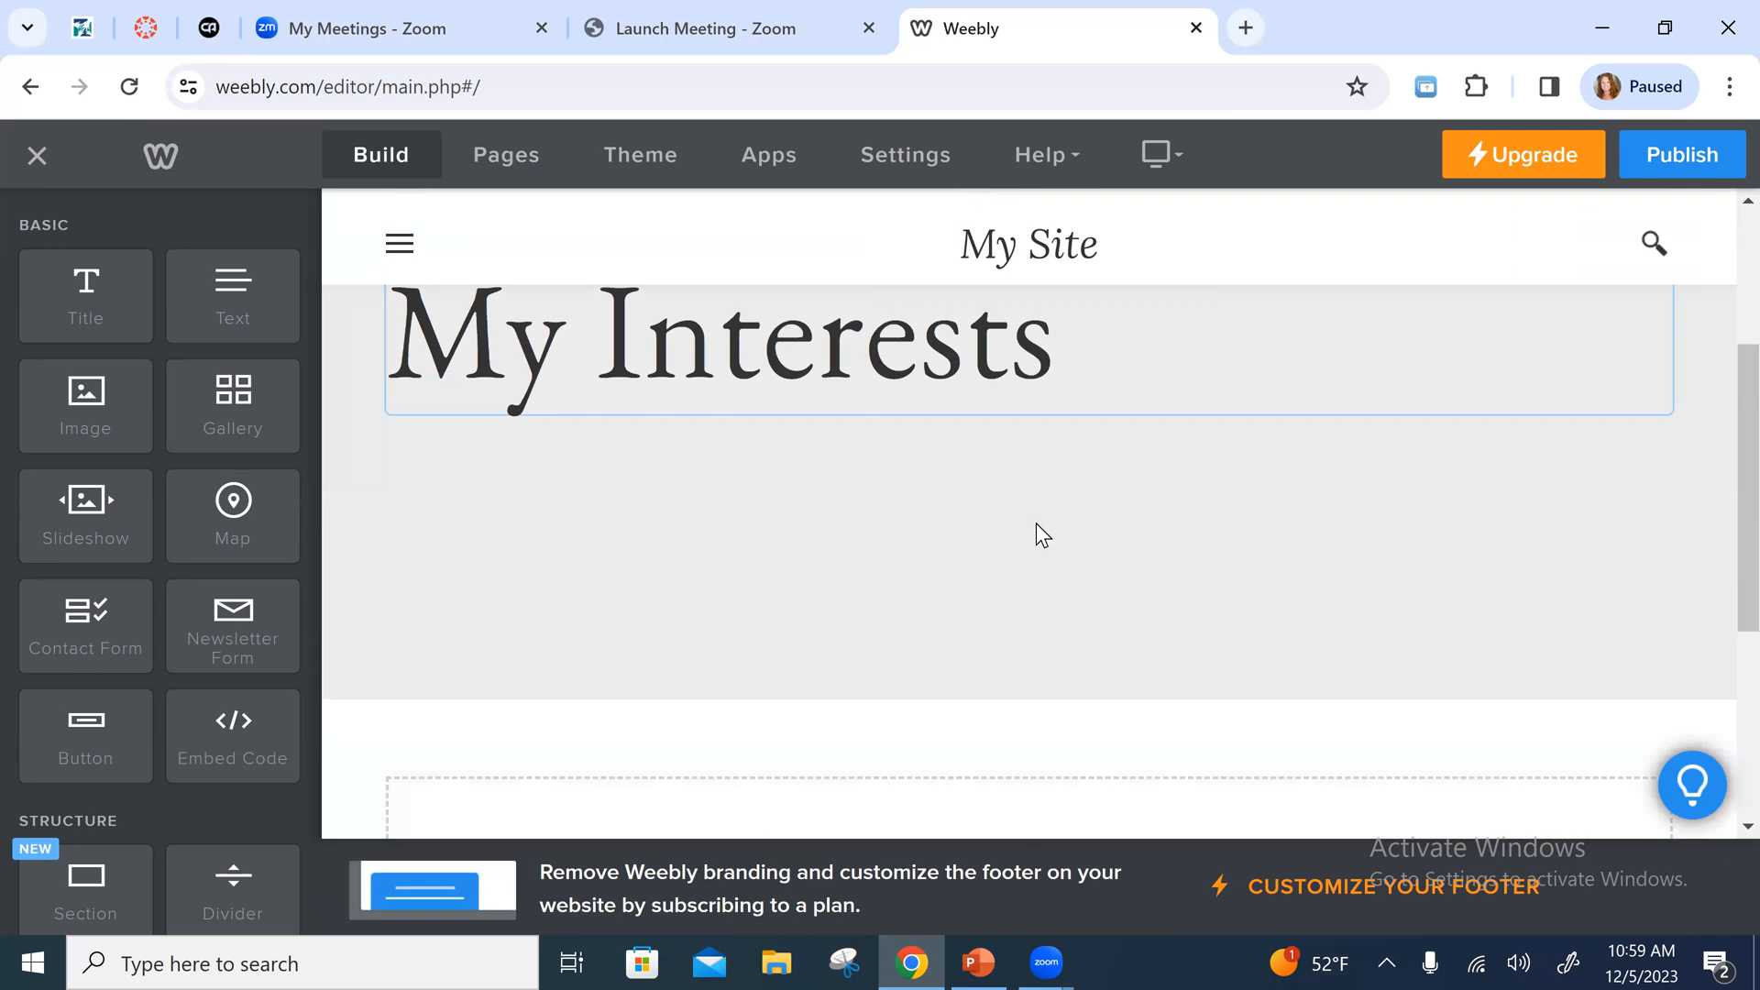
pyautogui.scroll(-3, 1027, 578)
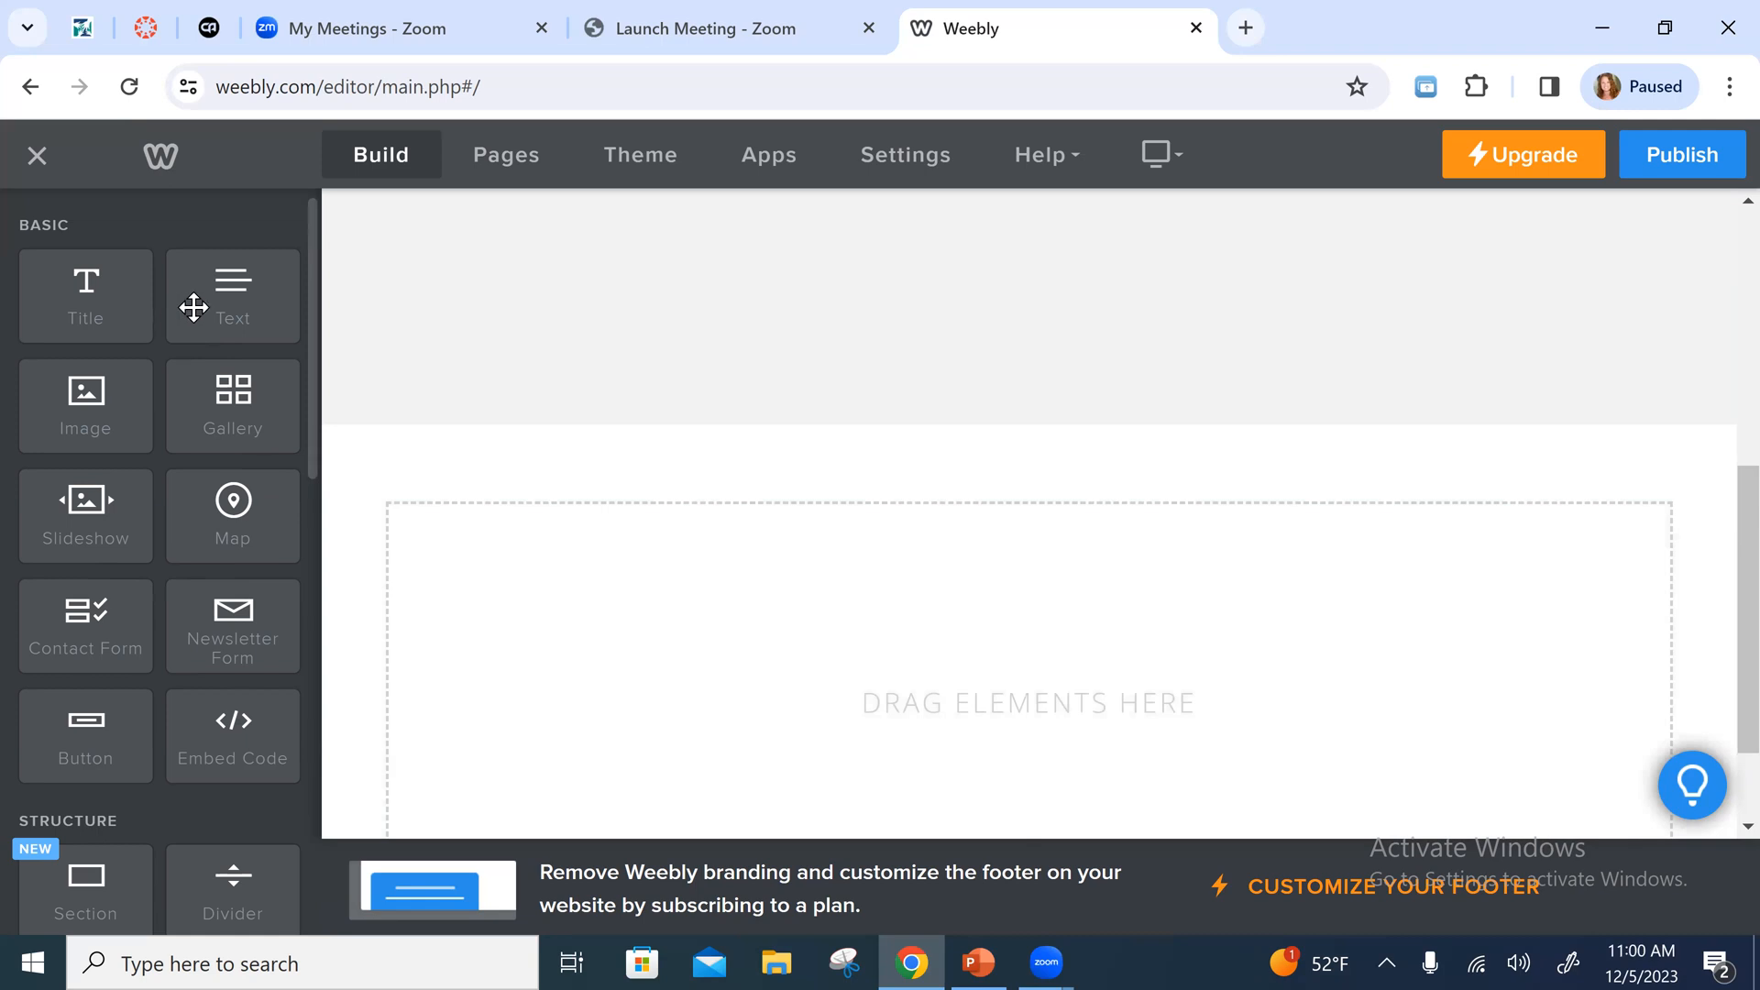
# Add a text element below the header reading "Things I enjoy doing during my free time:" and start a new line under it
pyautogui.moveTo(201, 287); pyautogui.dragTo(514, 579)
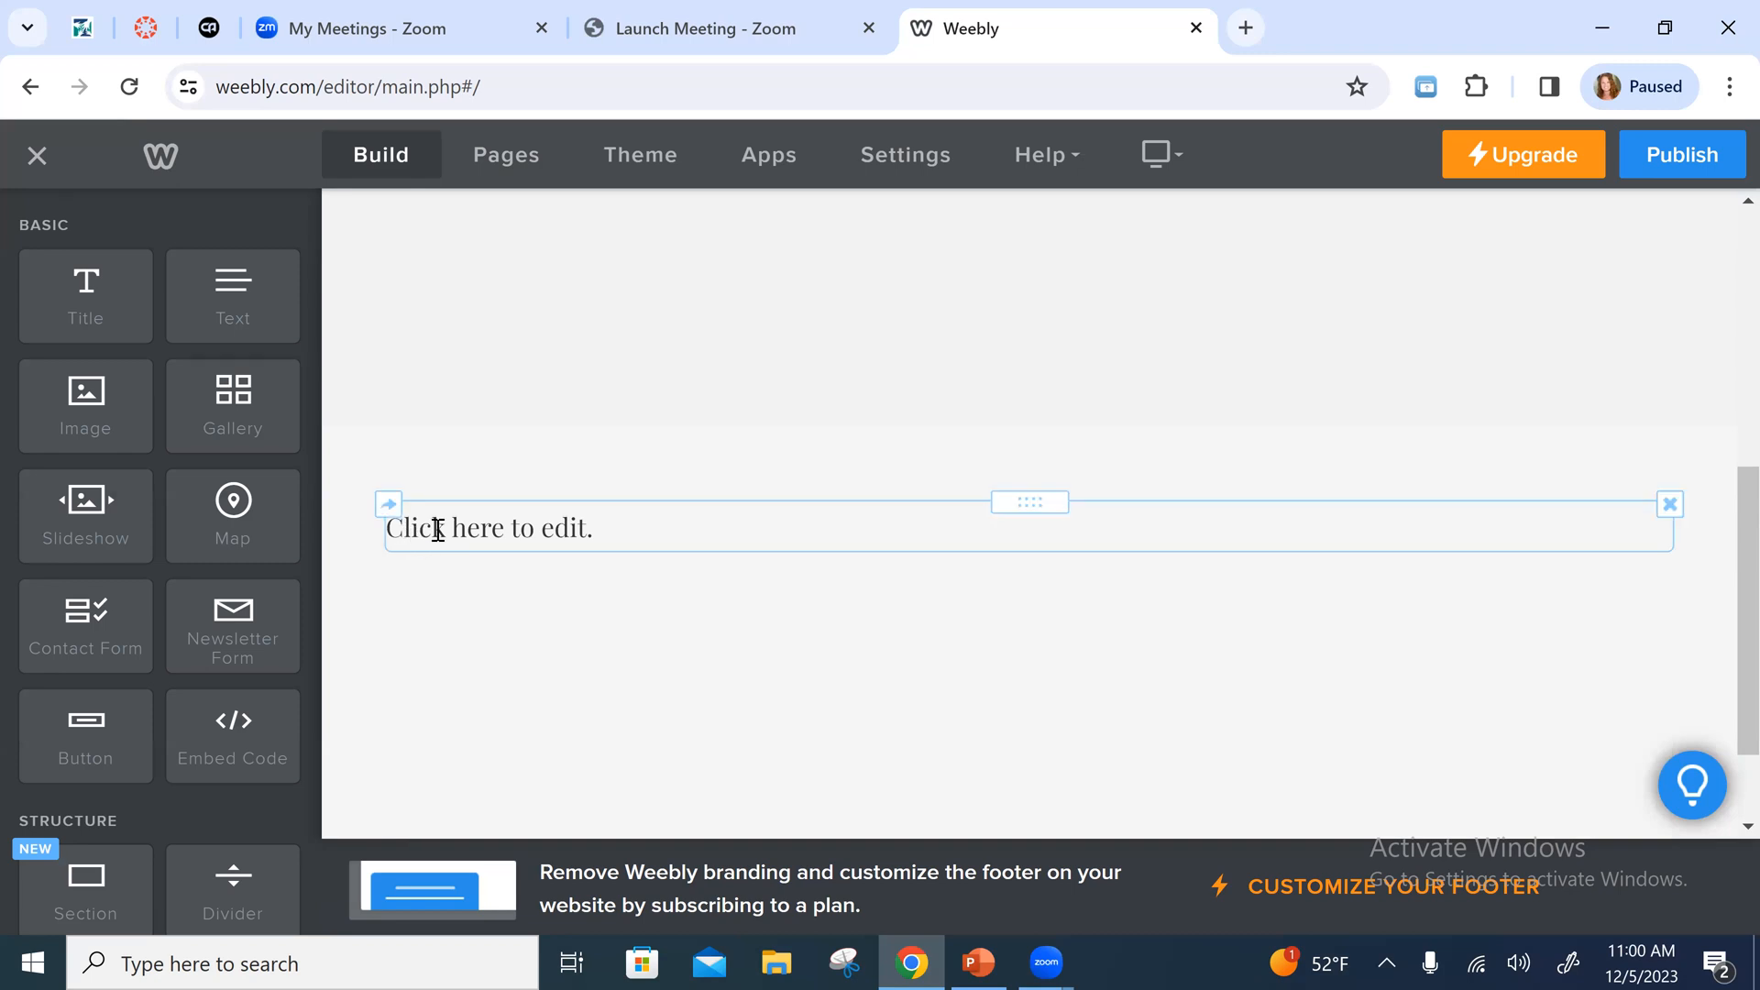
pyautogui.click(598, 528)
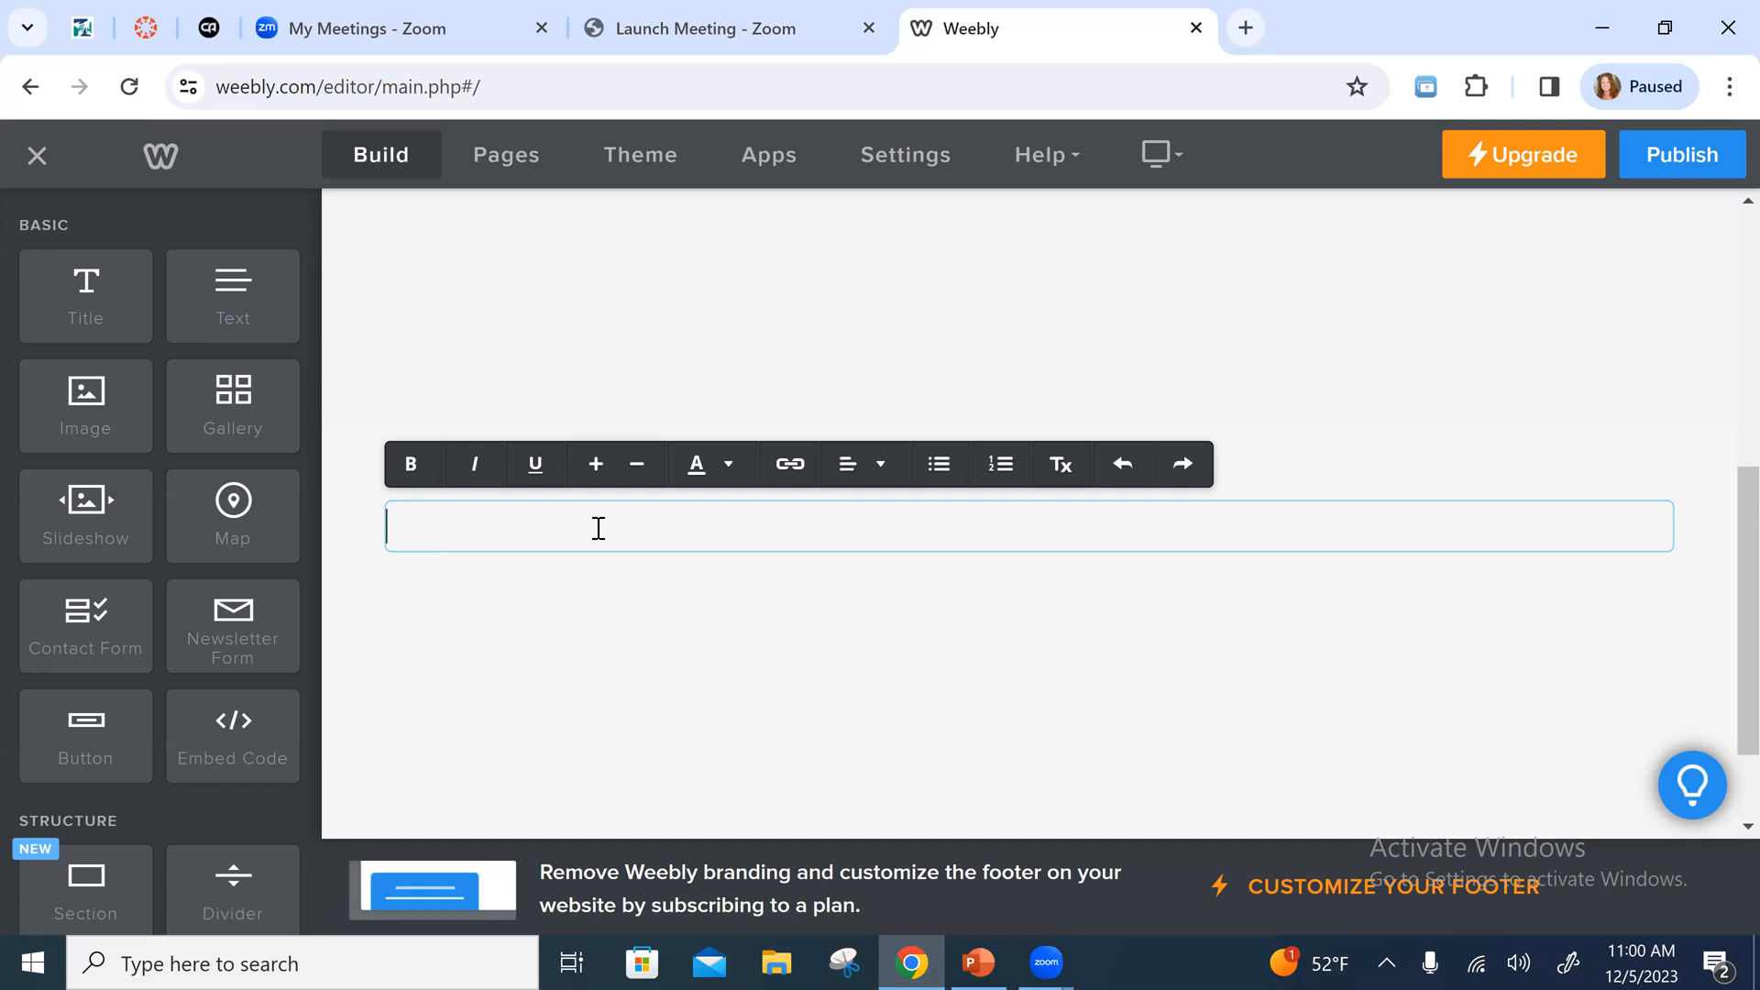
pyautogui.write('Things I ewn')
pyautogui.press('BackSpace')
pyautogui.press('BackSpace')
pyautogui.write('nj')
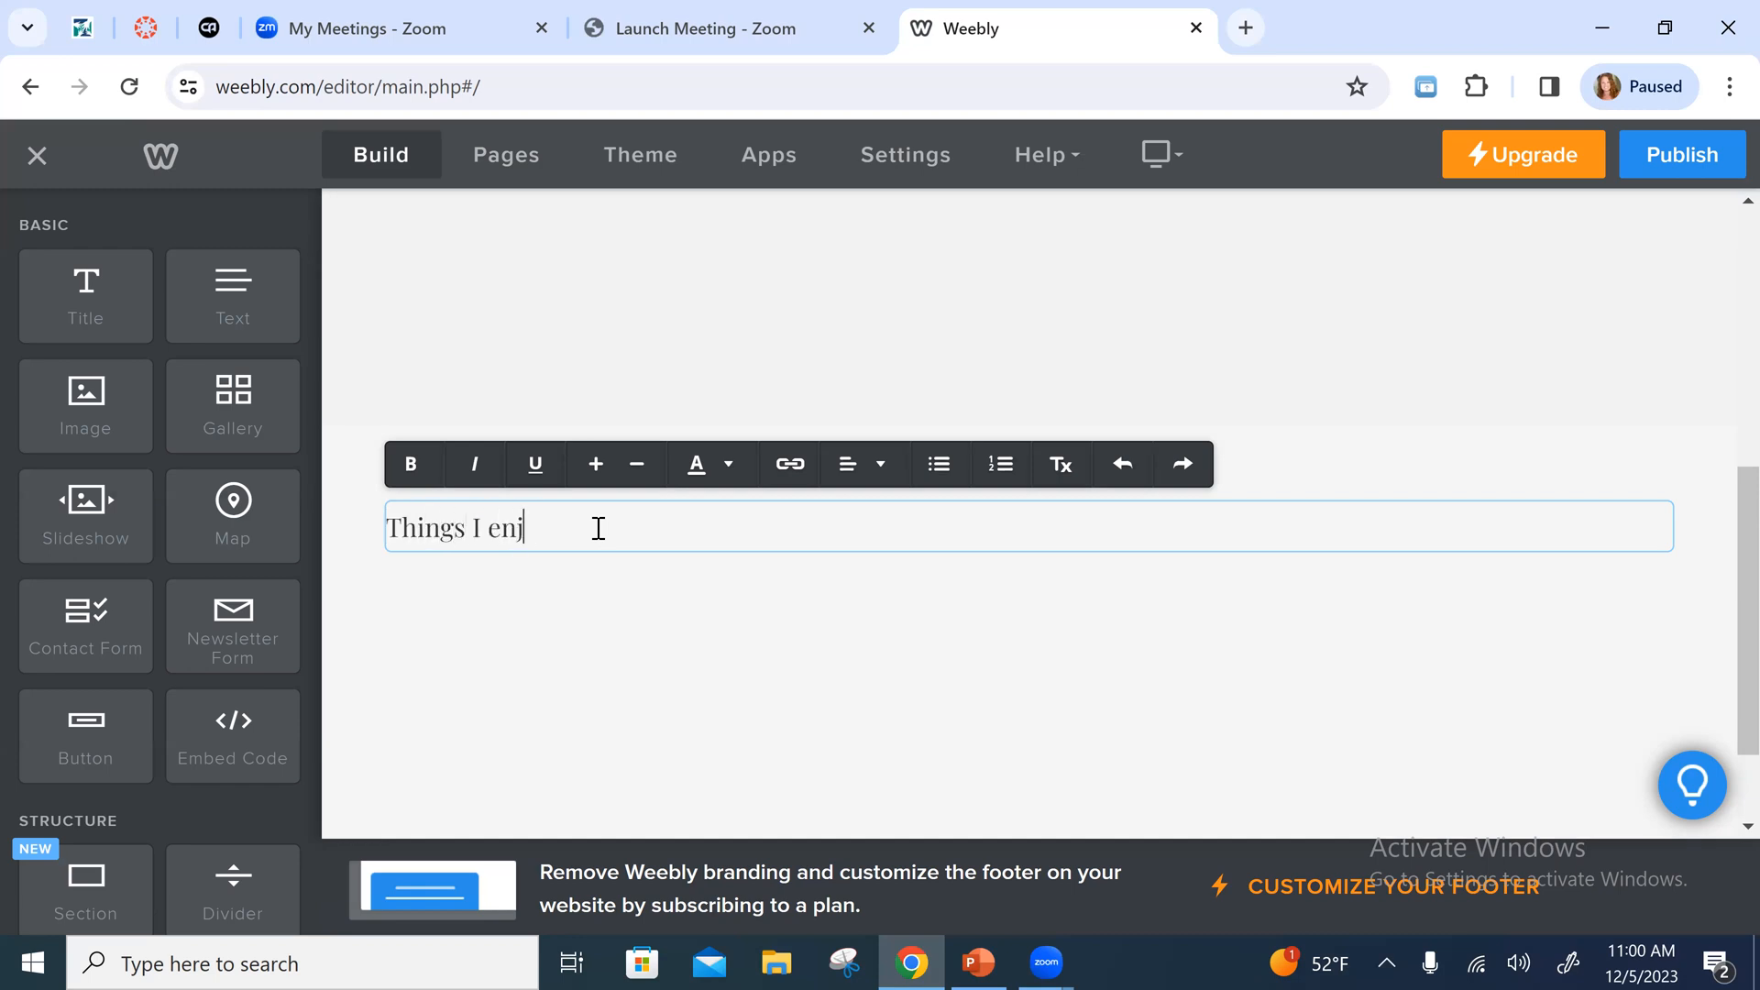
pyautogui.write('oy doing during my free time:')
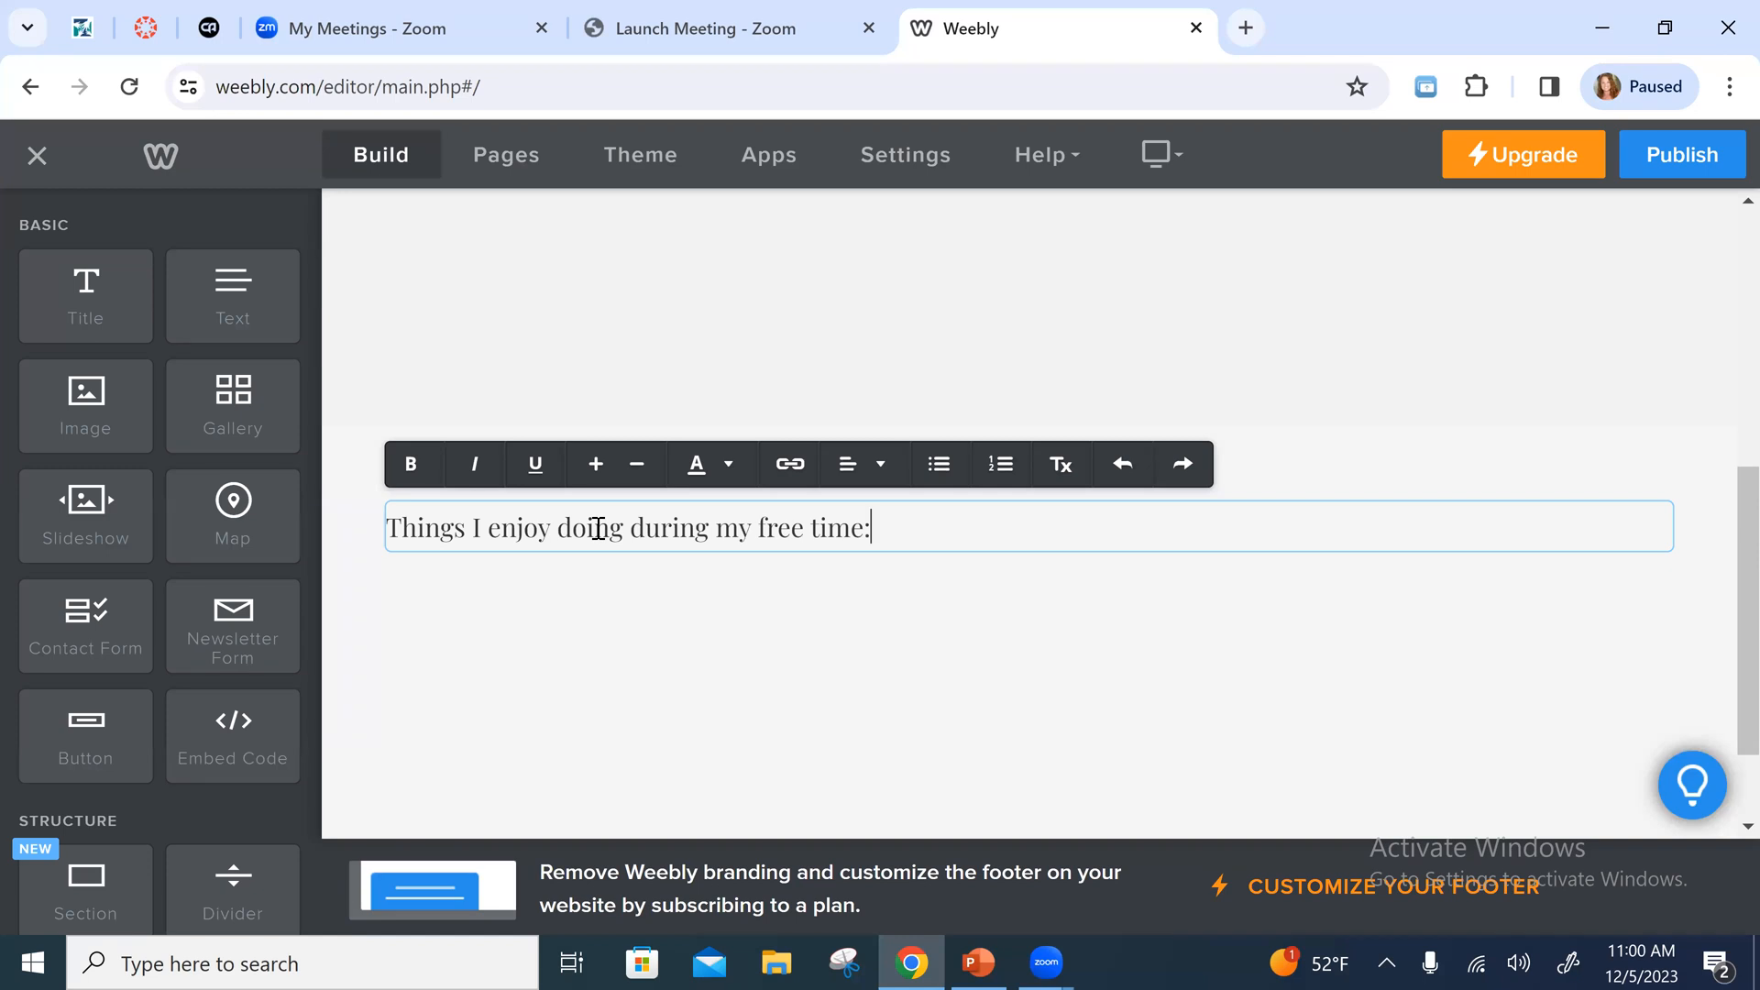
pyautogui.press('Return')
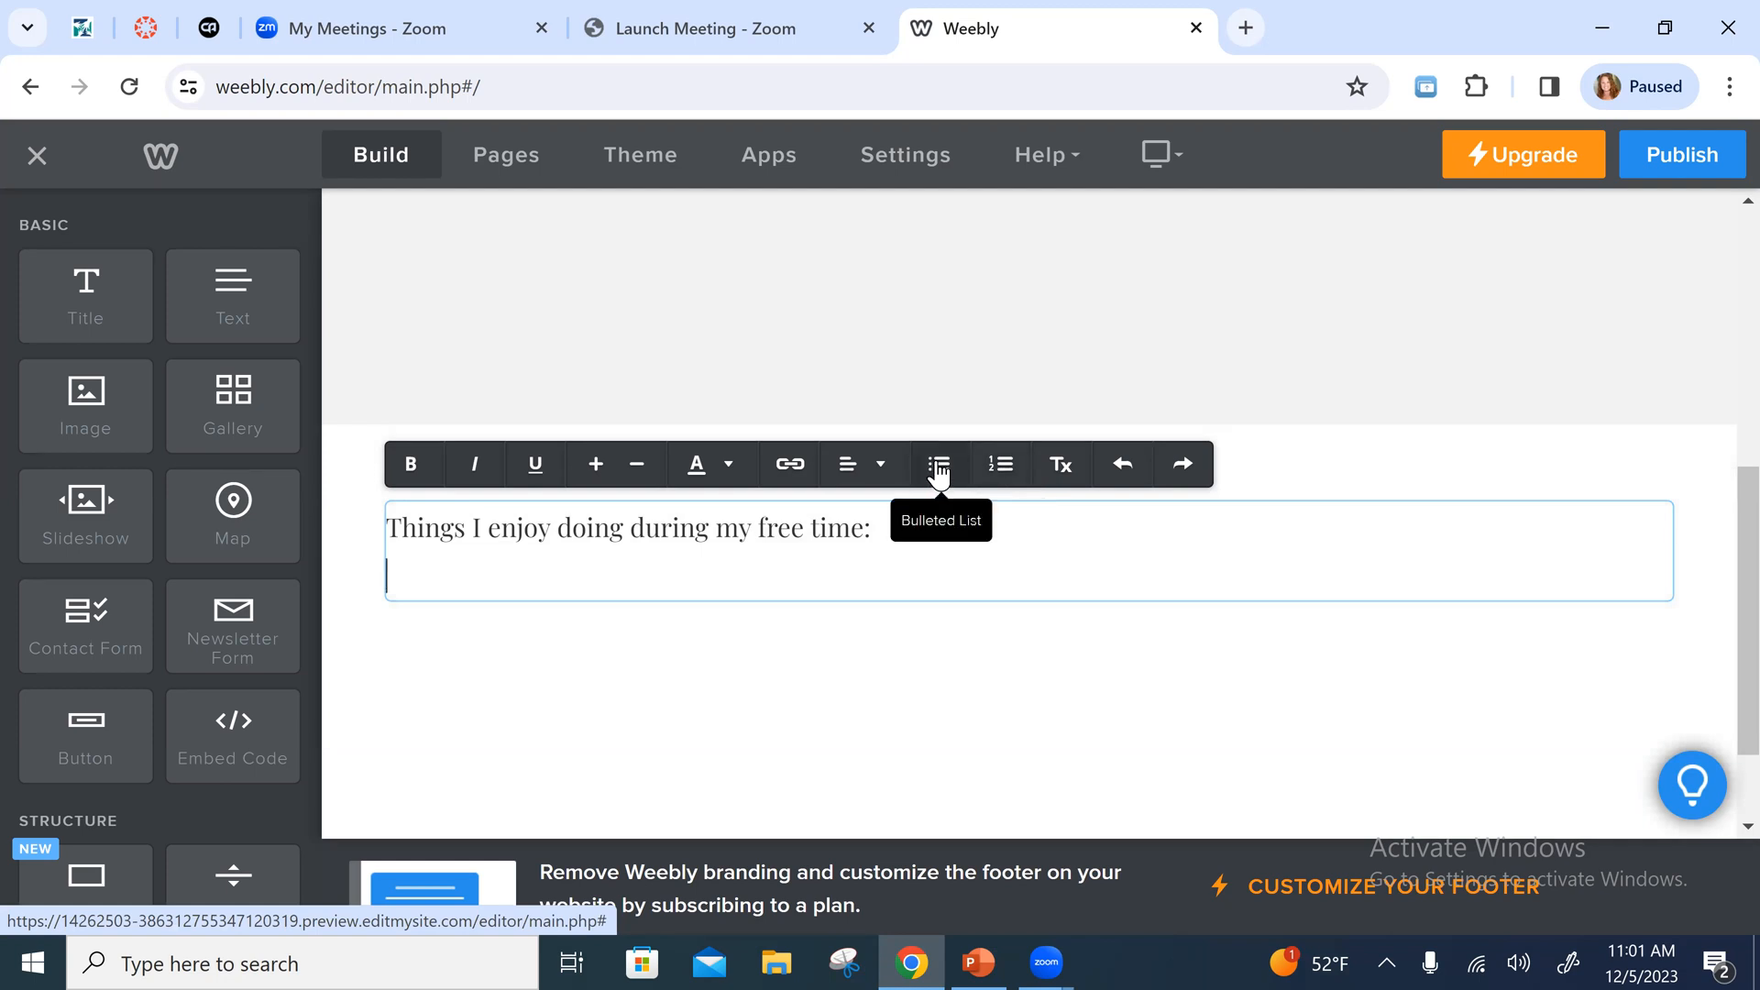
# Start a bulleted list under the "Things I enjoy doing during my free time:" line with Camping, Kayaking and Go to the movies
pyautogui.scroll(5, 939, 475)
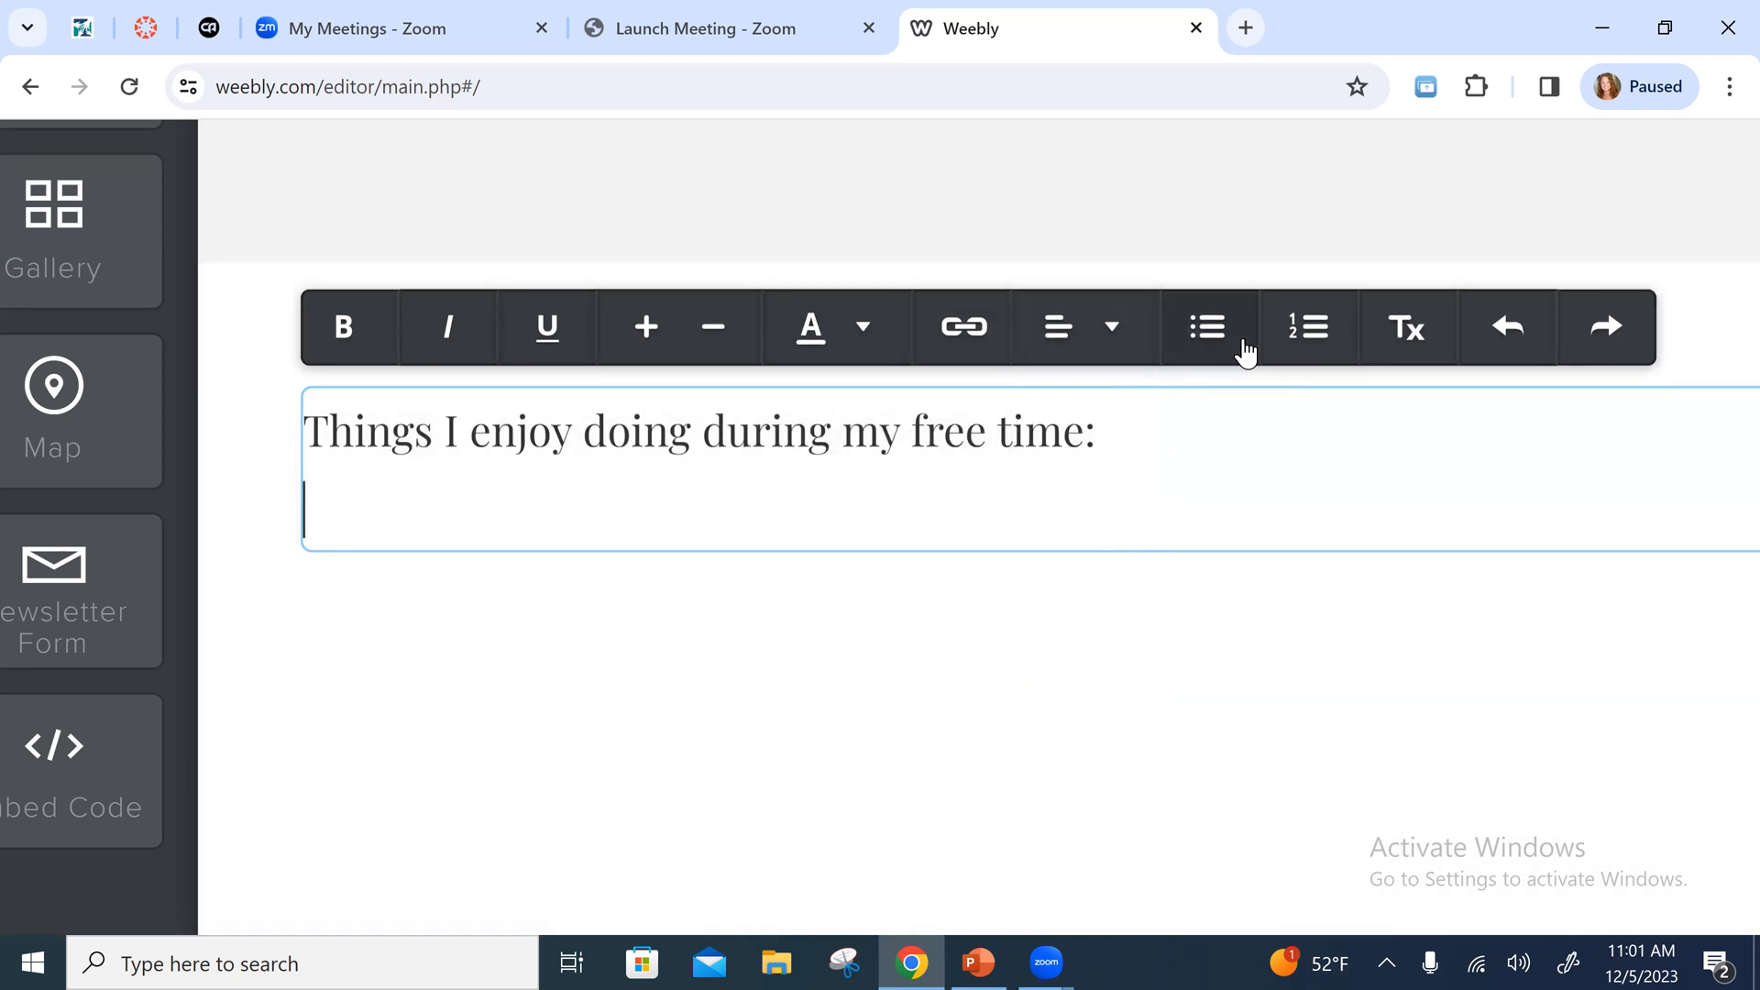
pyautogui.click(1216, 333)
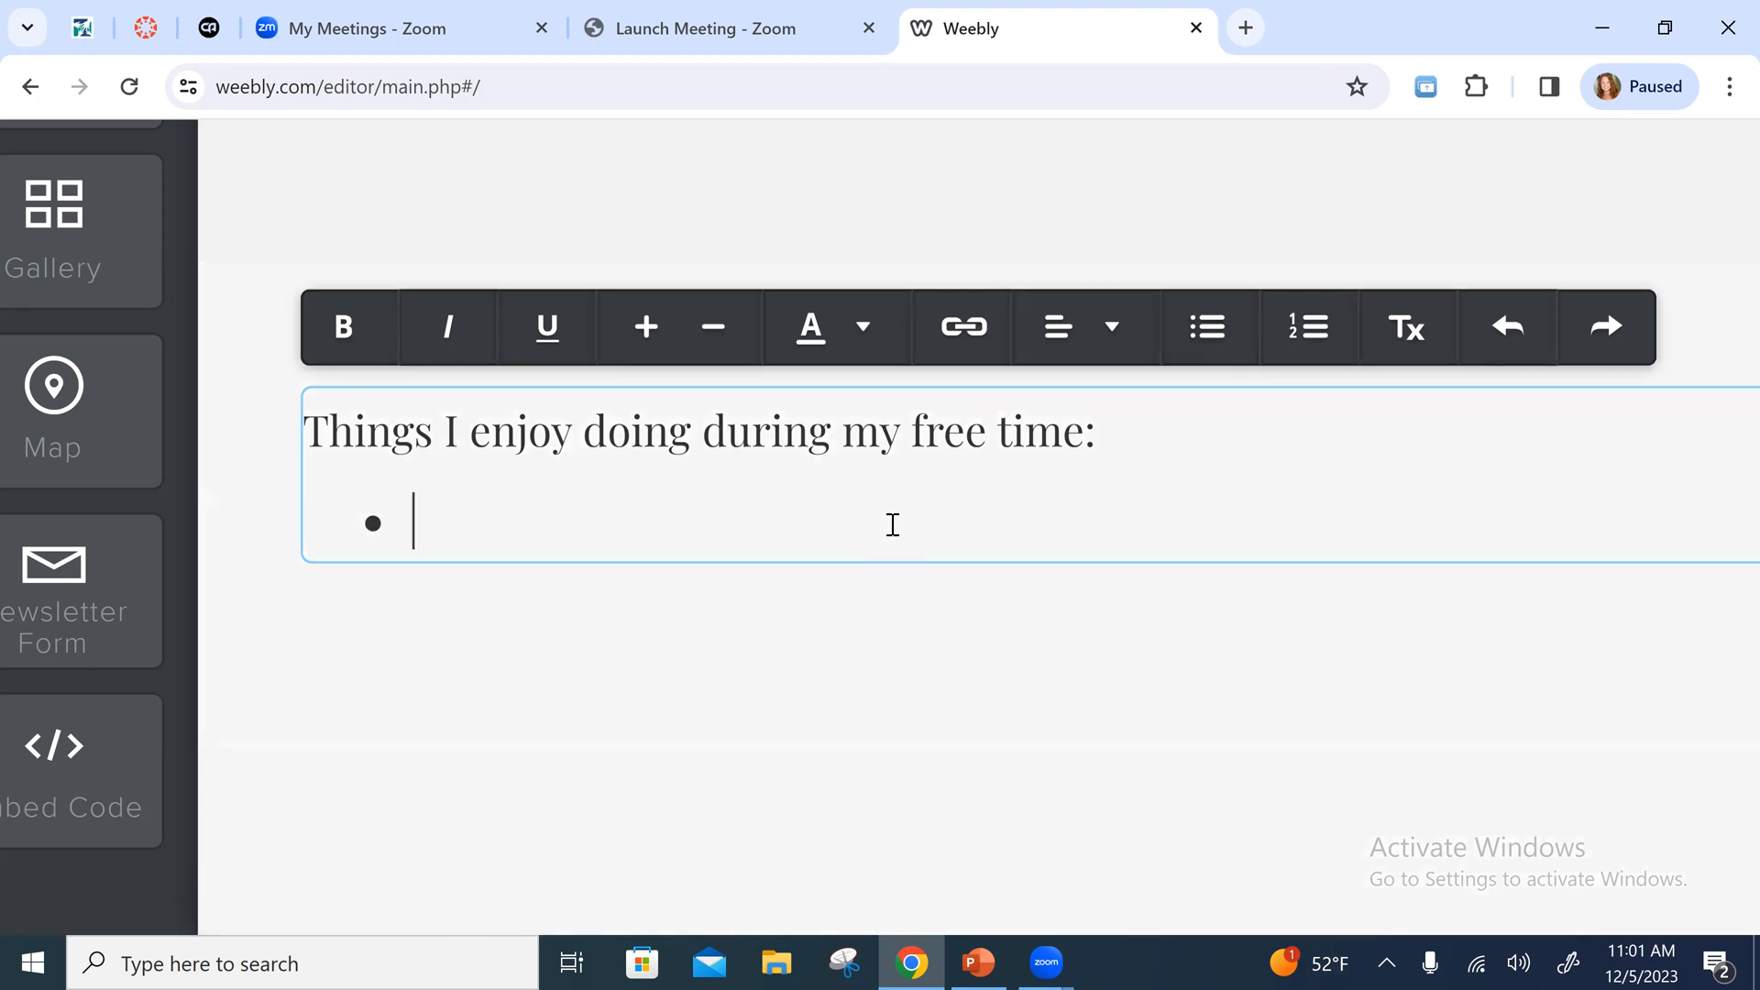
pyautogui.write('Camping')
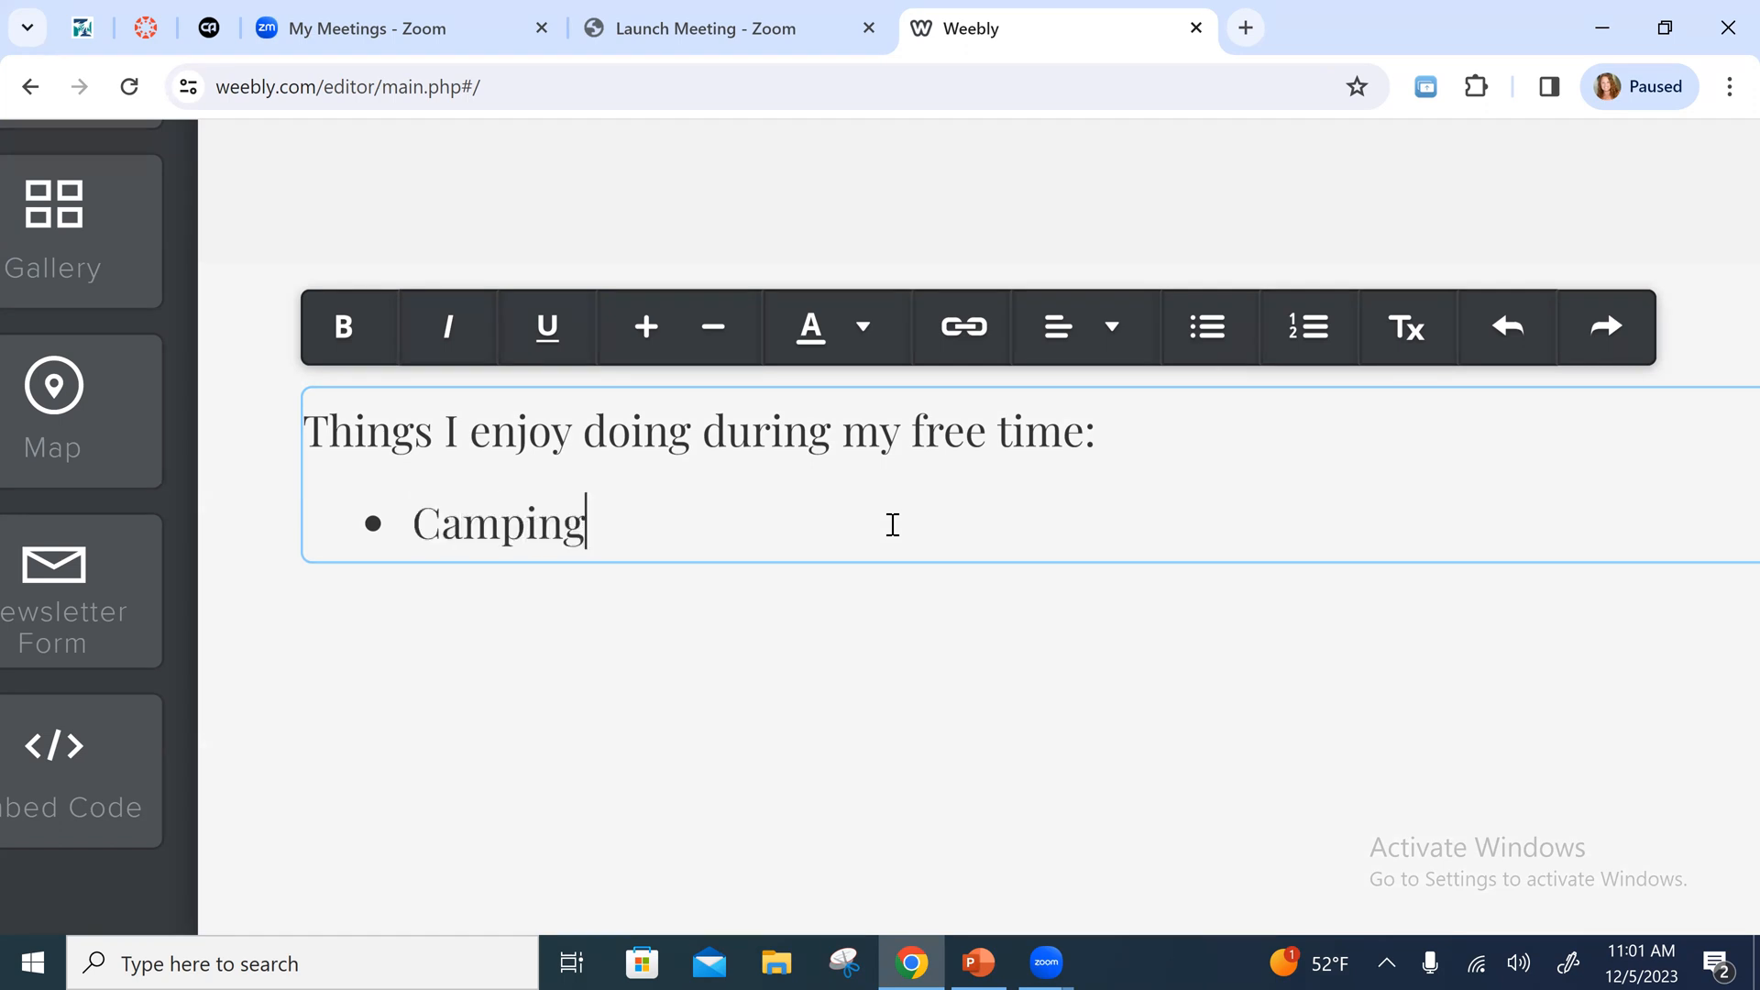
pyautogui.press('Return')
pyautogui.write('Kayaking')
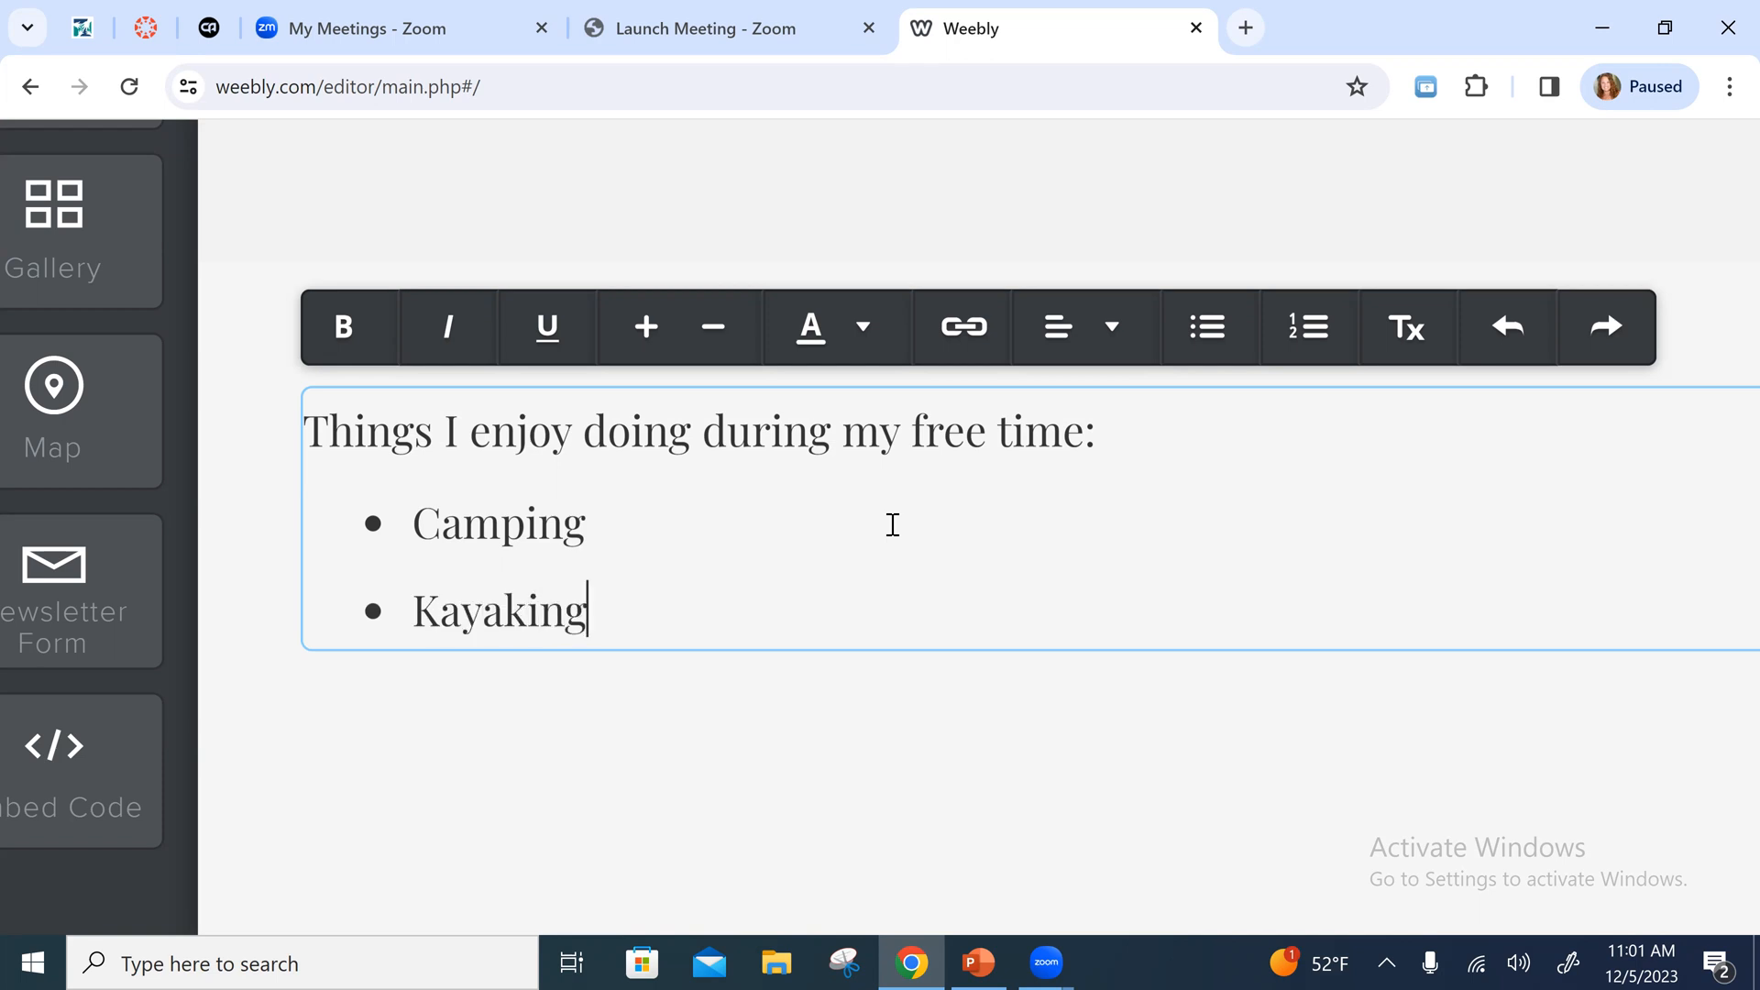
pyautogui.press('Return')
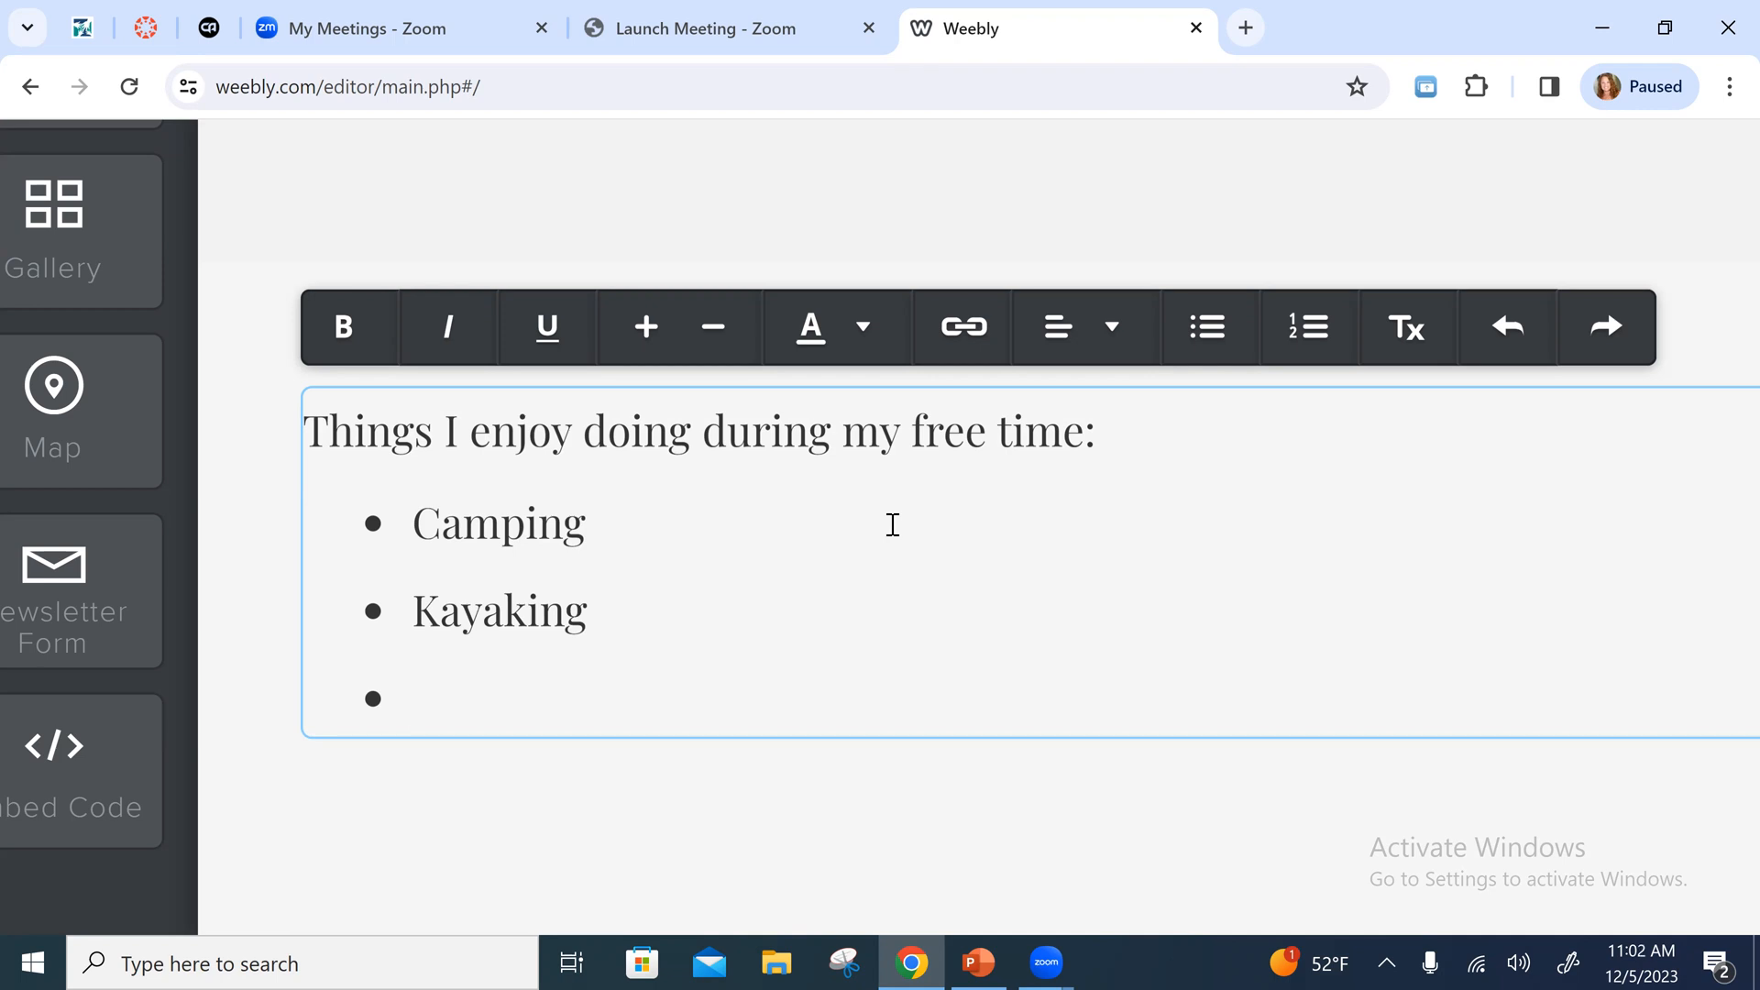
pyautogui.write('Go to the movies')
pyautogui.press('Return')
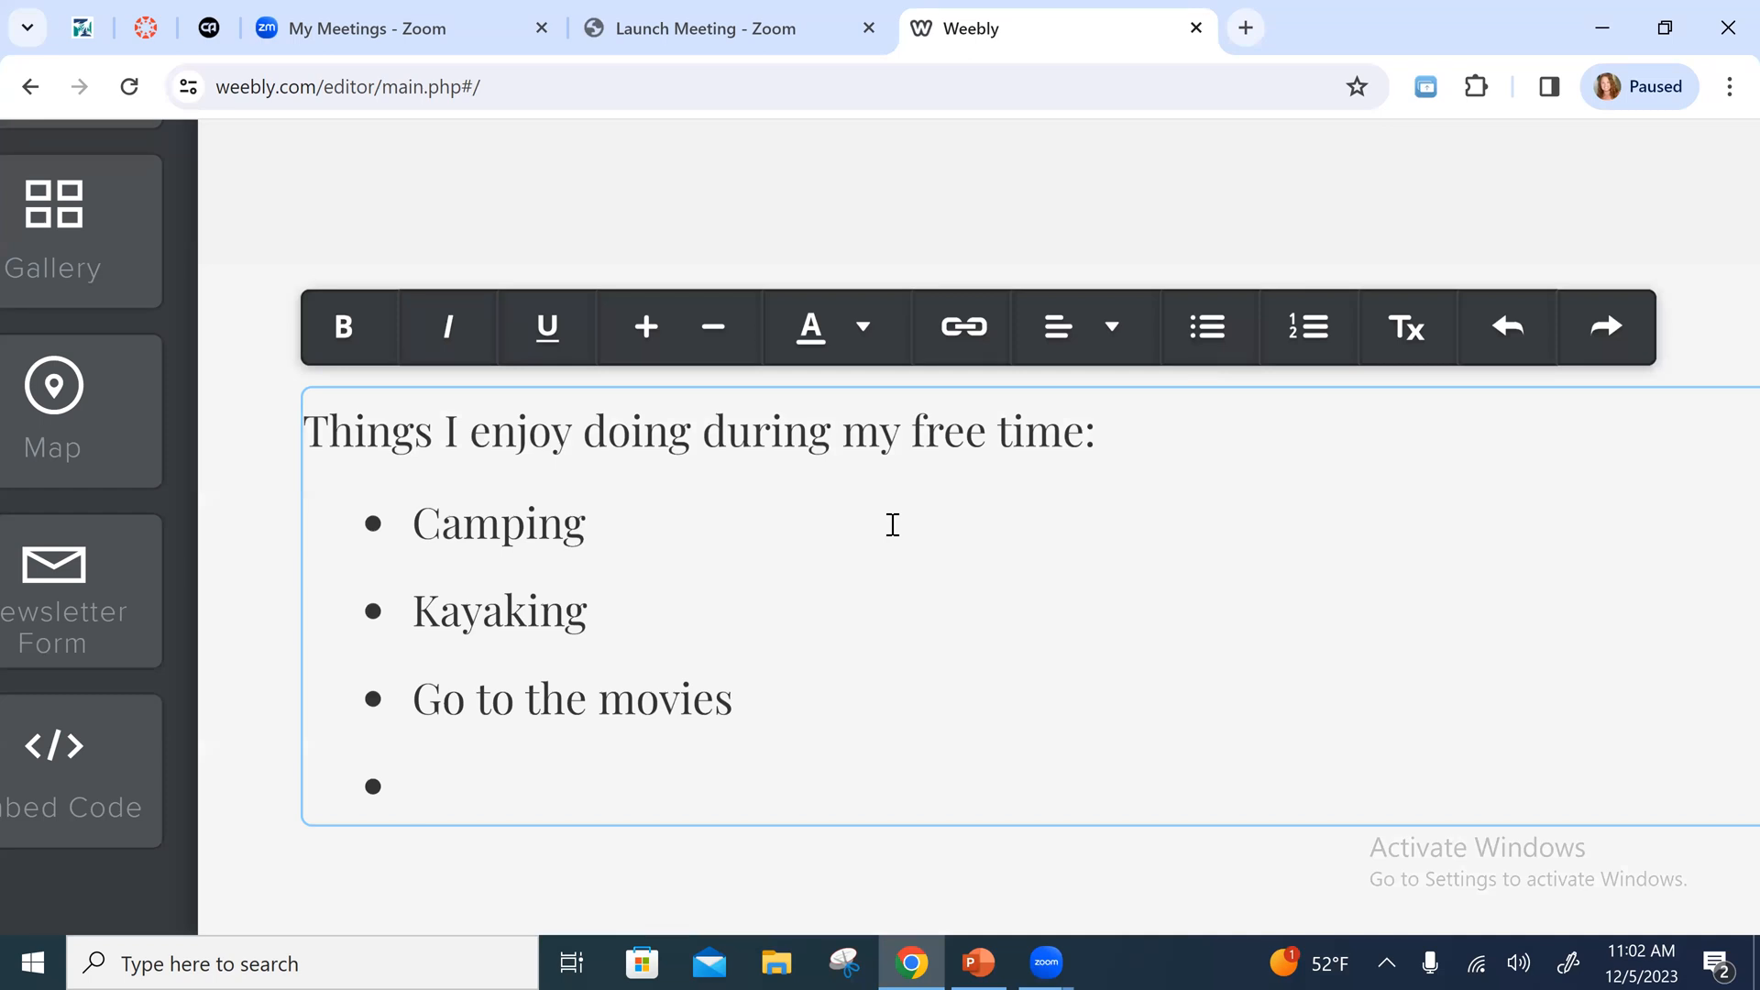
# Add the bullet items "Spending time with my grandsons" and "Crocheting" to the end of the list
pyautogui.write('Spenin')
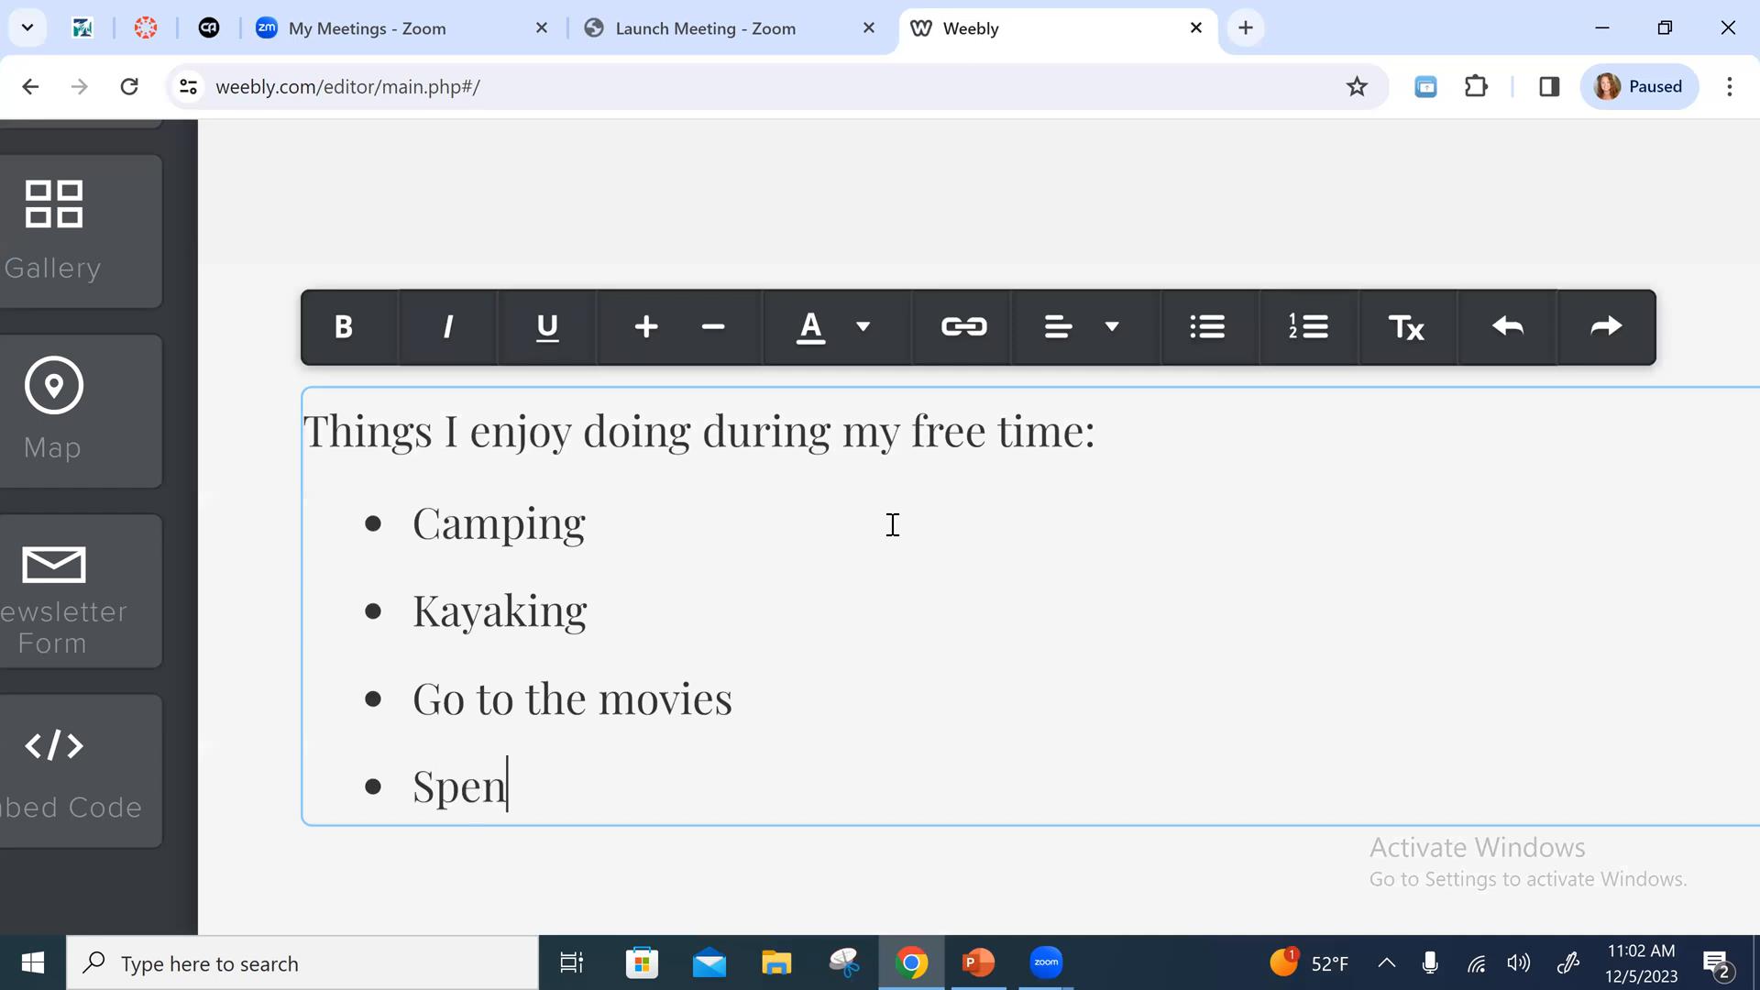
pyautogui.press('BackSpace')
pyautogui.press('BackSpace')
pyautogui.write('ding time with m')
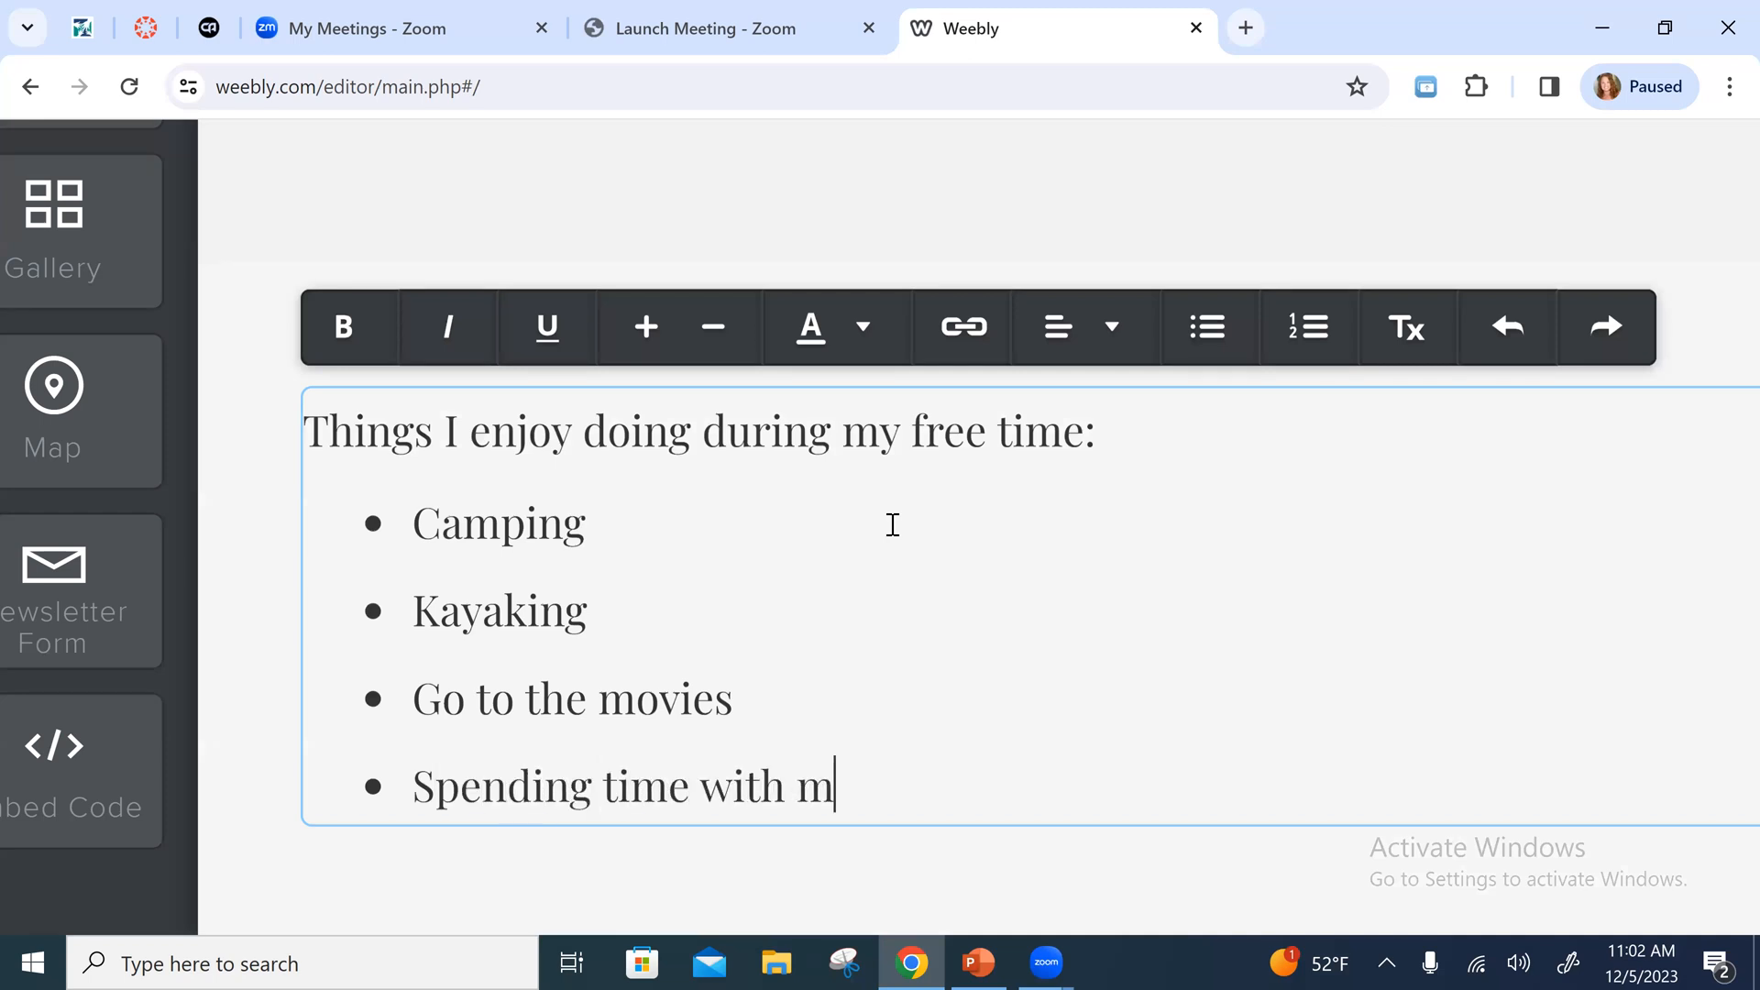
pyautogui.write('y grandsons')
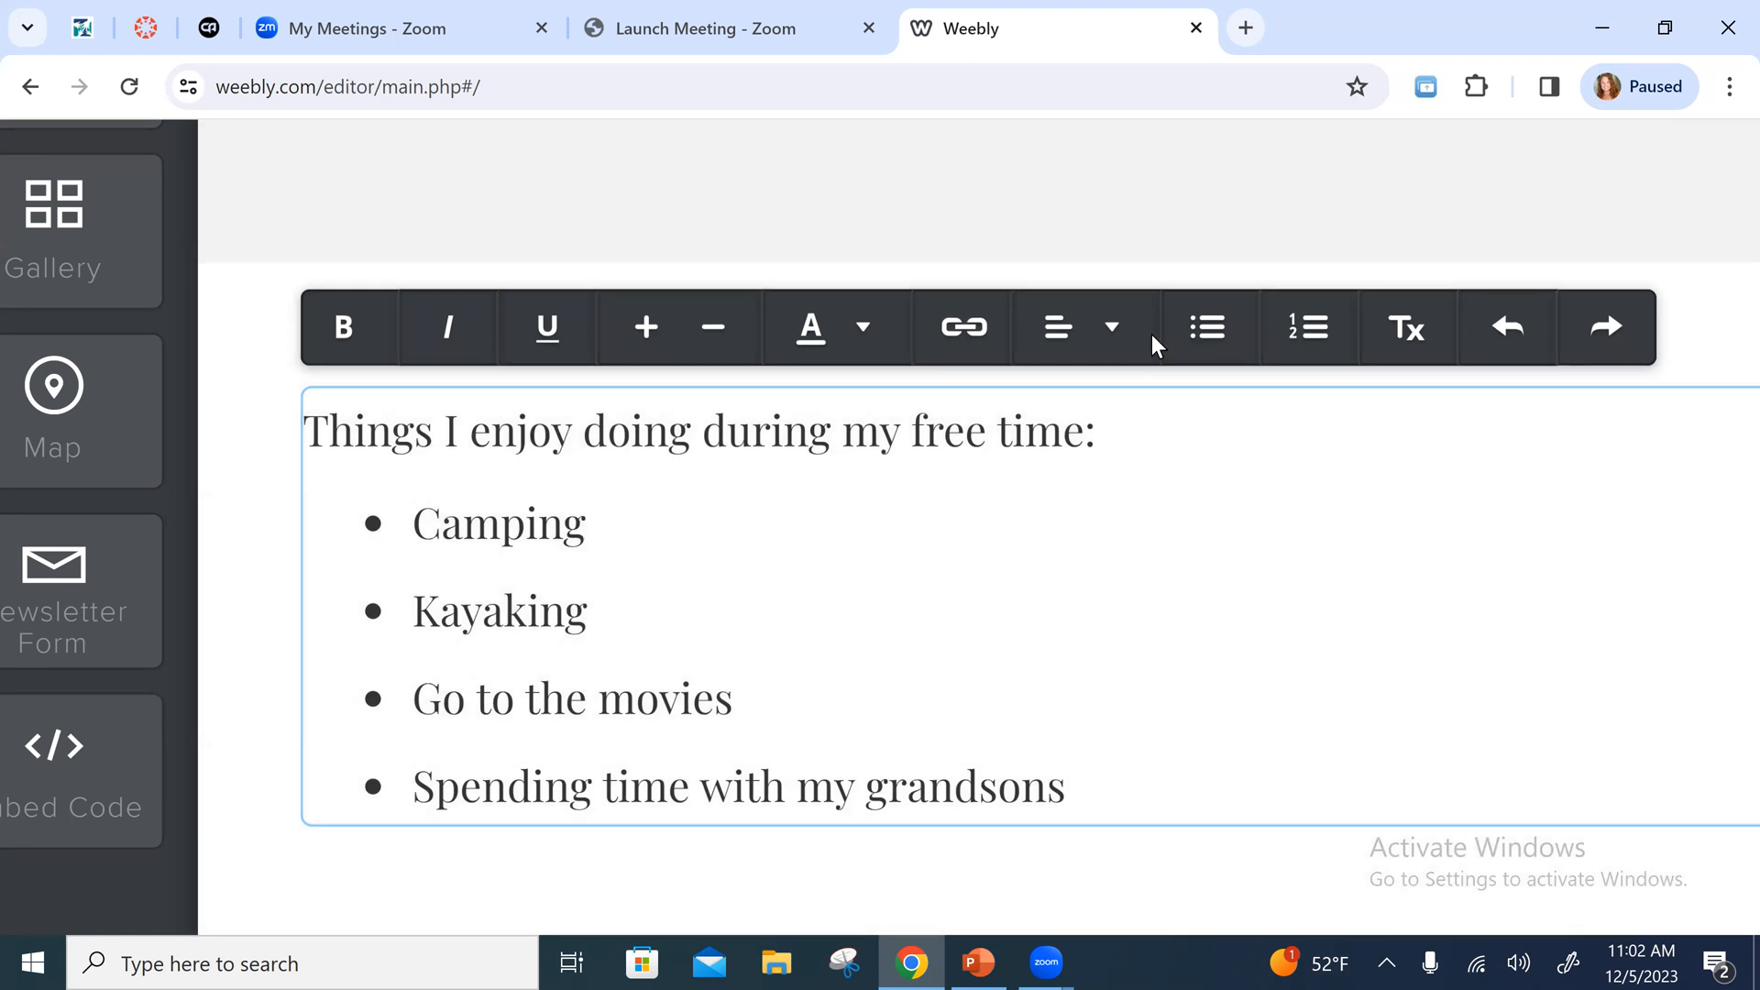
pyautogui.click(1151, 334)
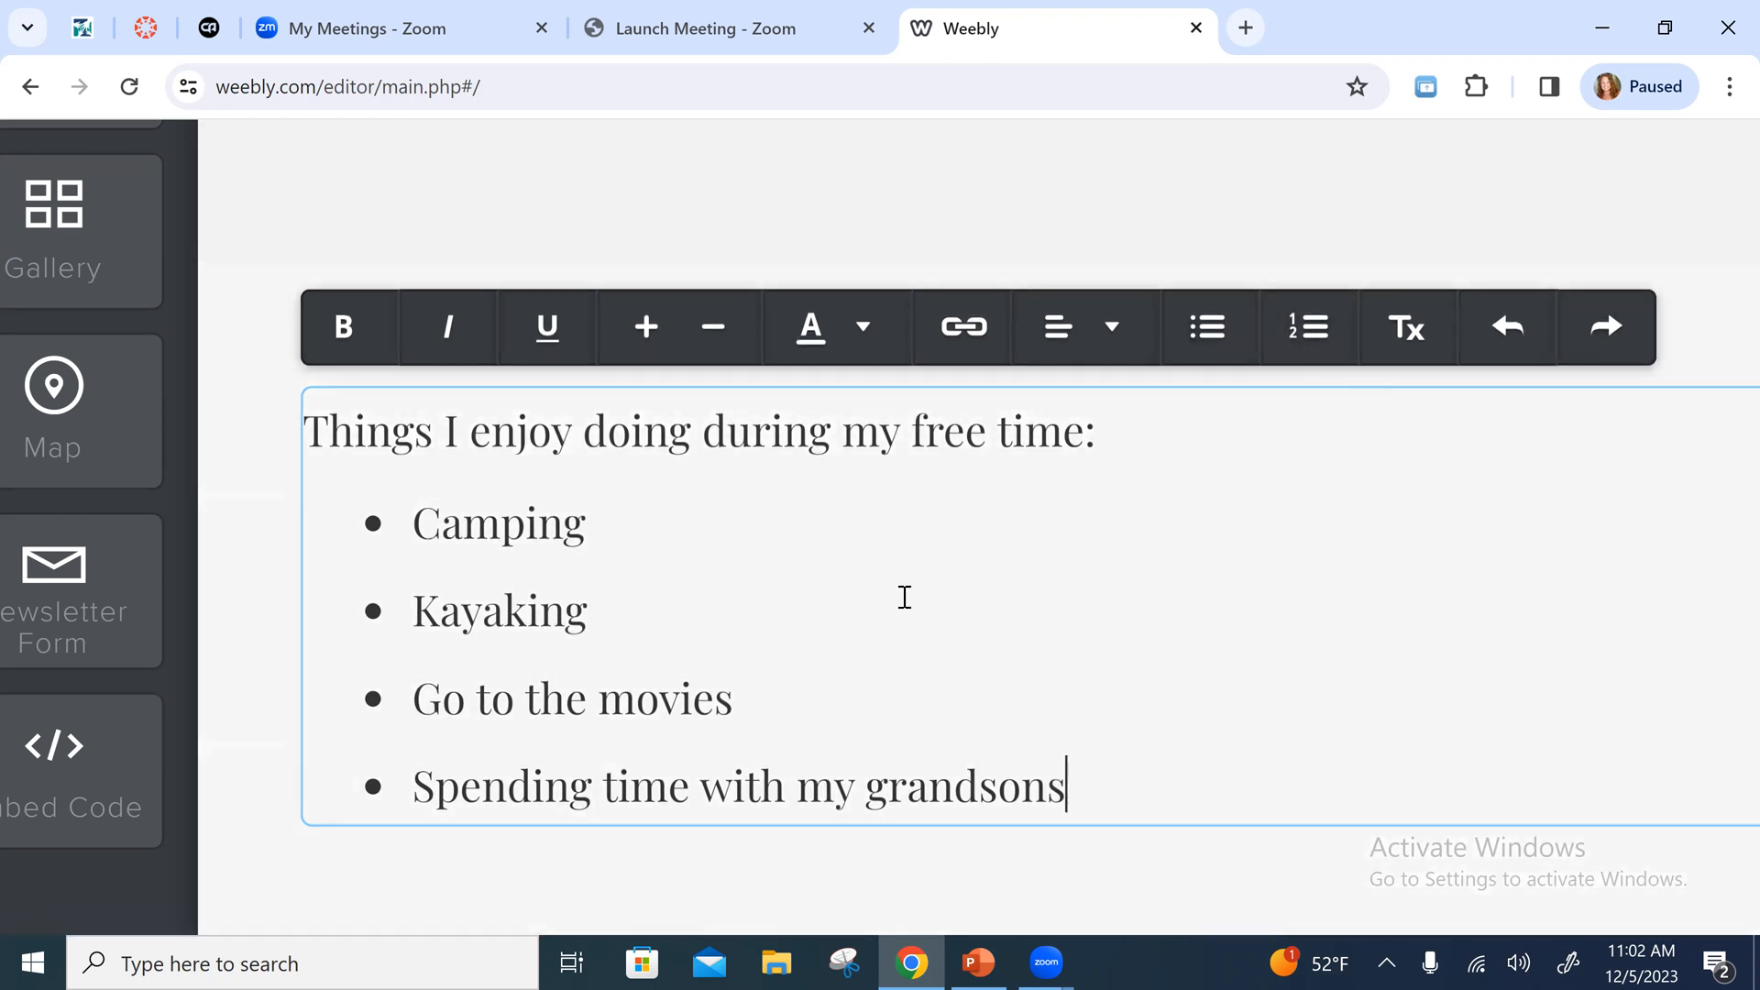
pyautogui.click(904, 591)
pyautogui.click(1092, 798)
pyautogui.press('Return')
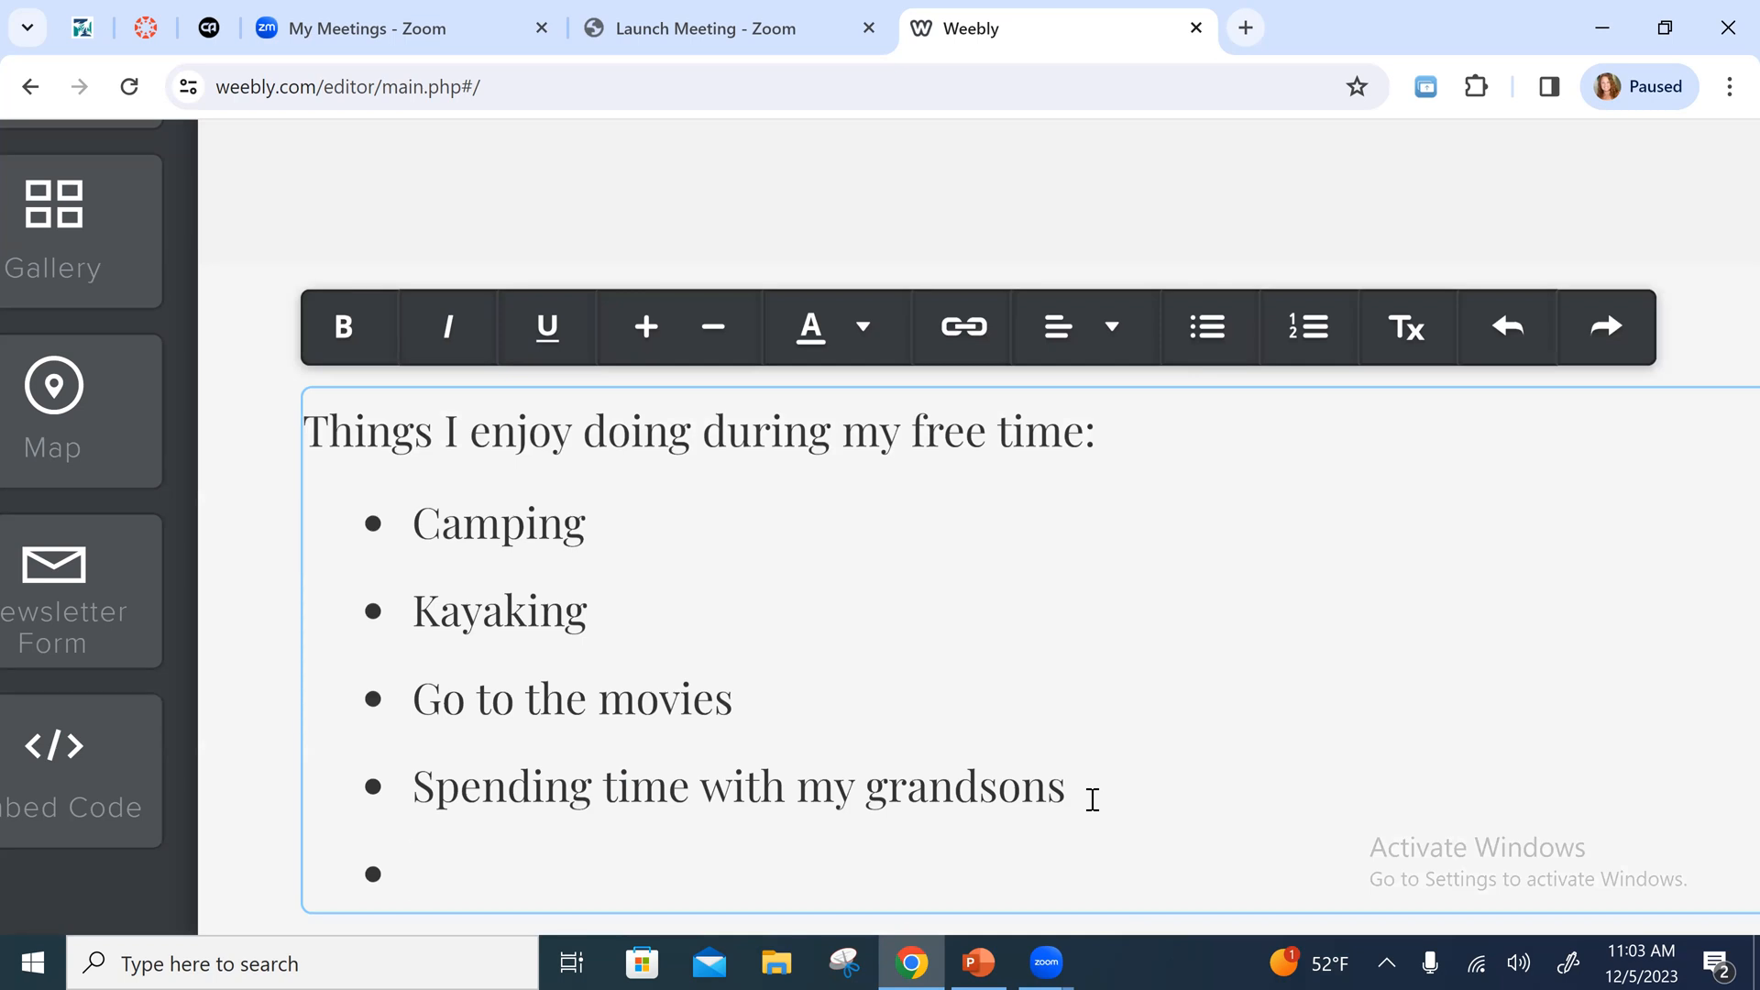
pyautogui.write('Crocheting')
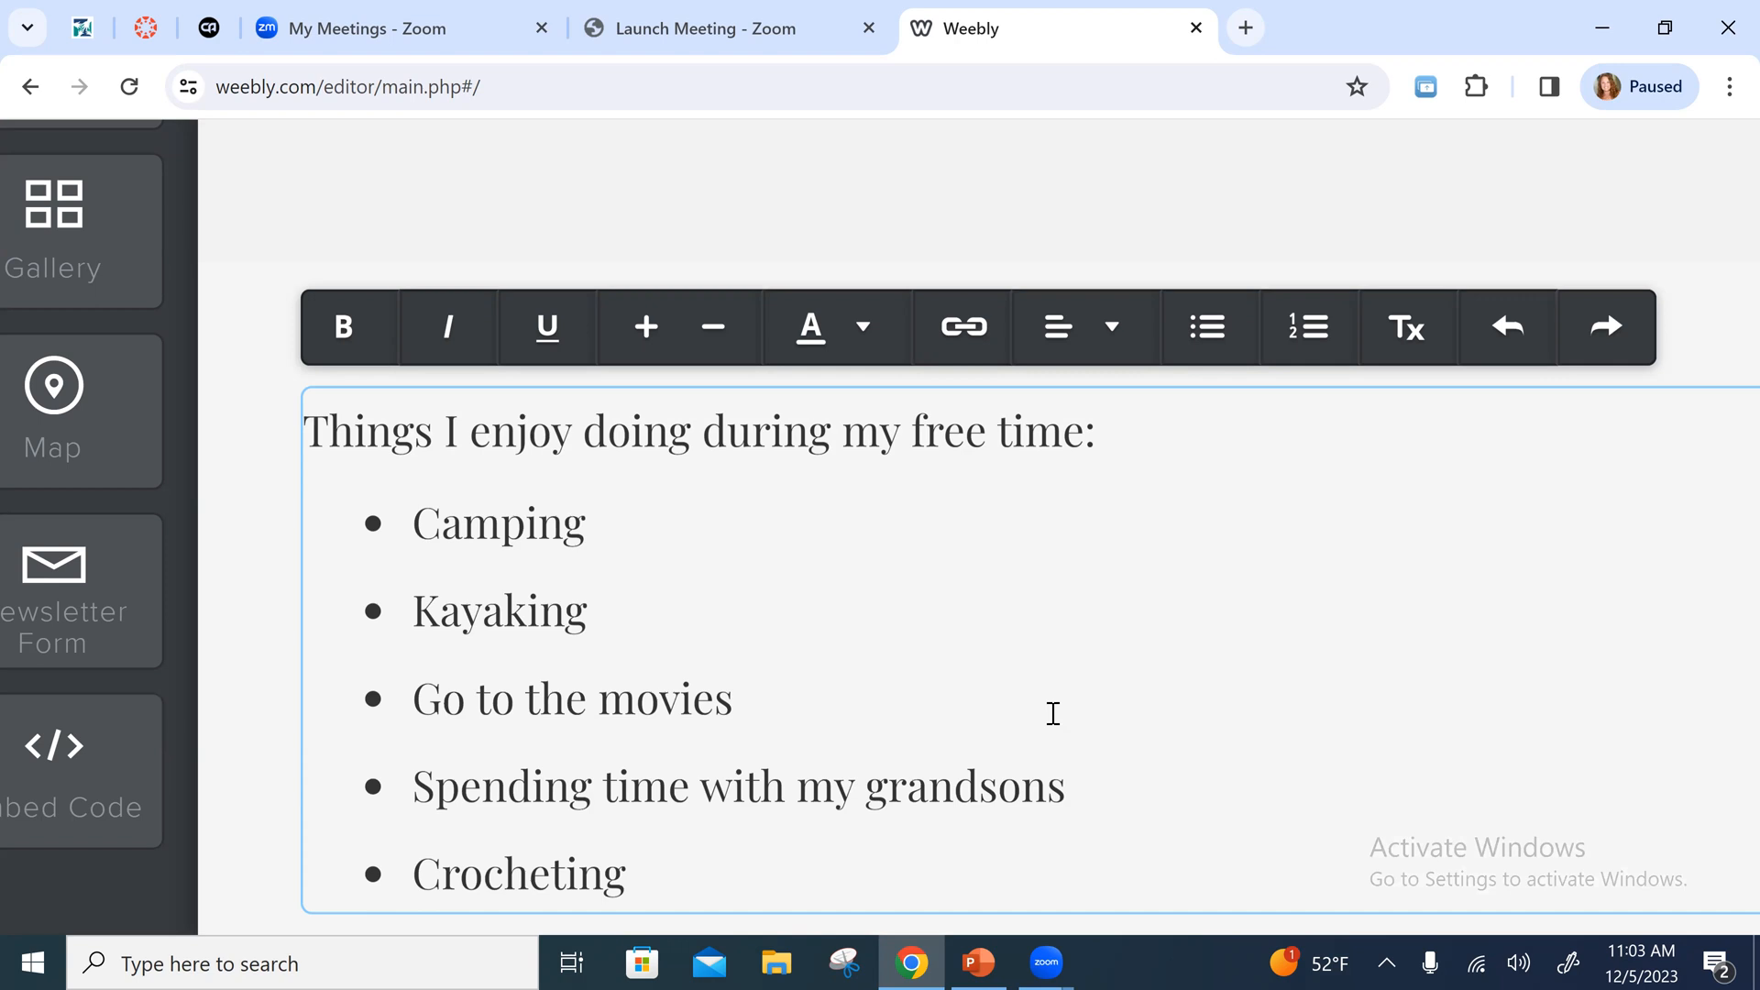
# Try numbering on the five list items and switch them back to bullets
pyautogui.moveTo(413, 521); pyautogui.dragTo(679, 856)
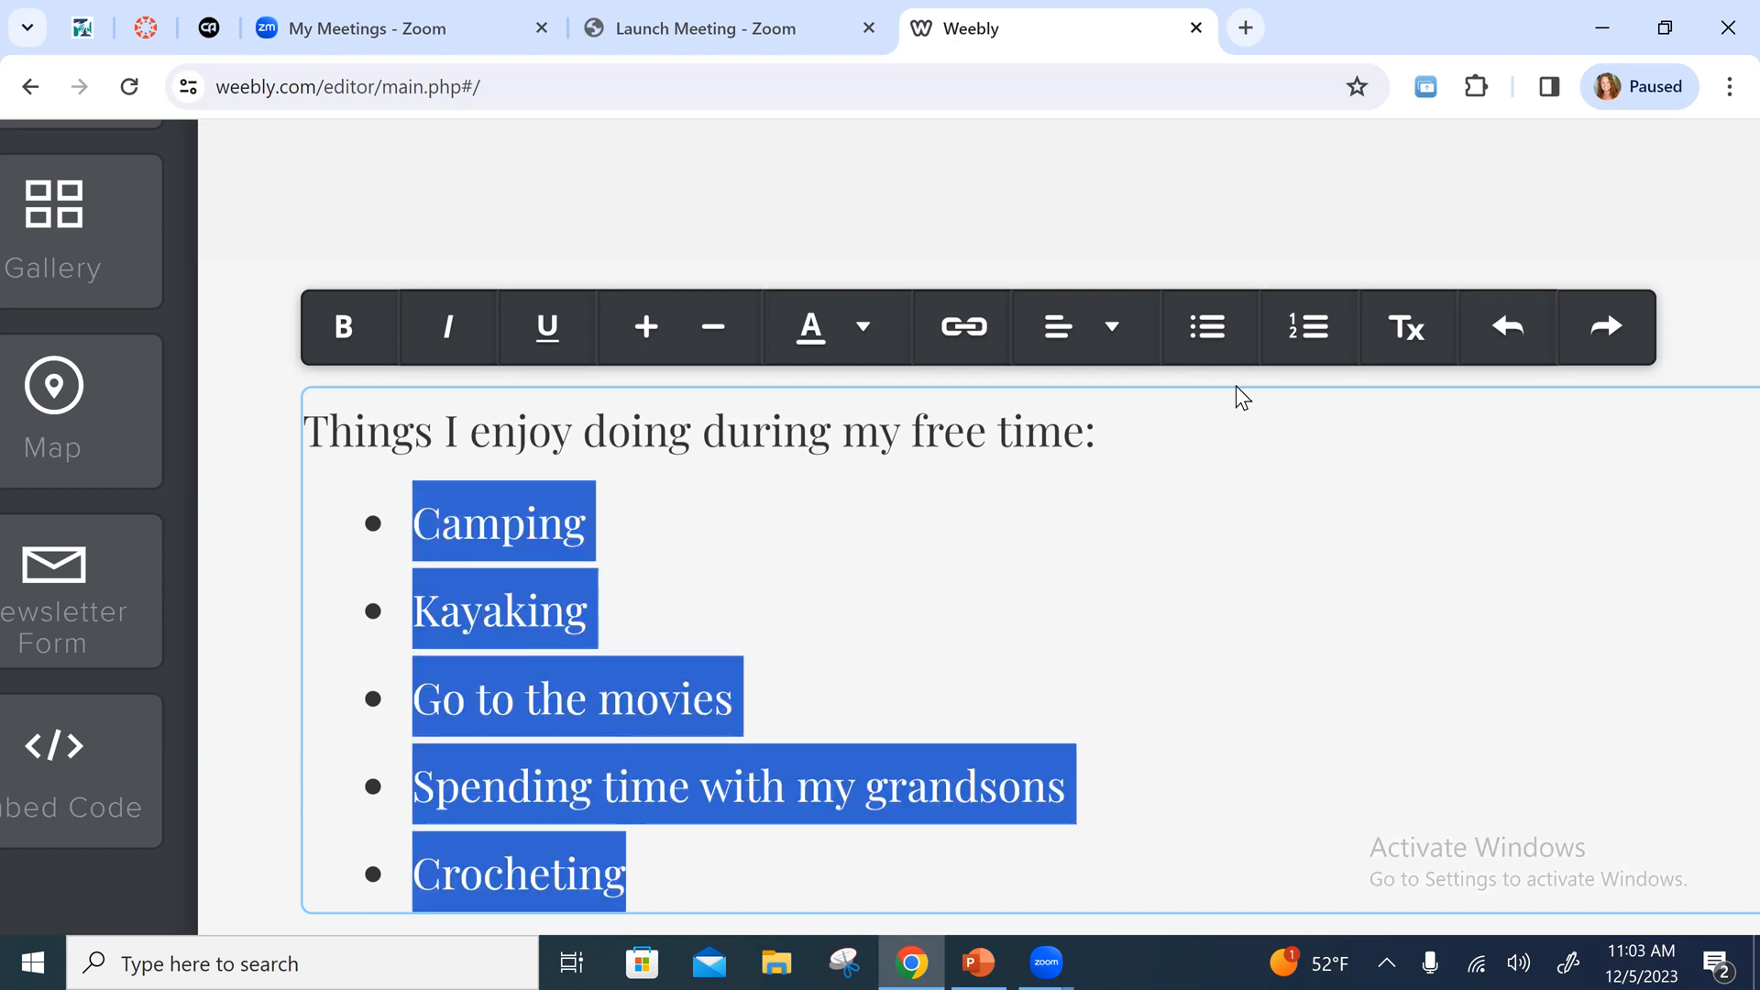
pyautogui.click(1321, 341)
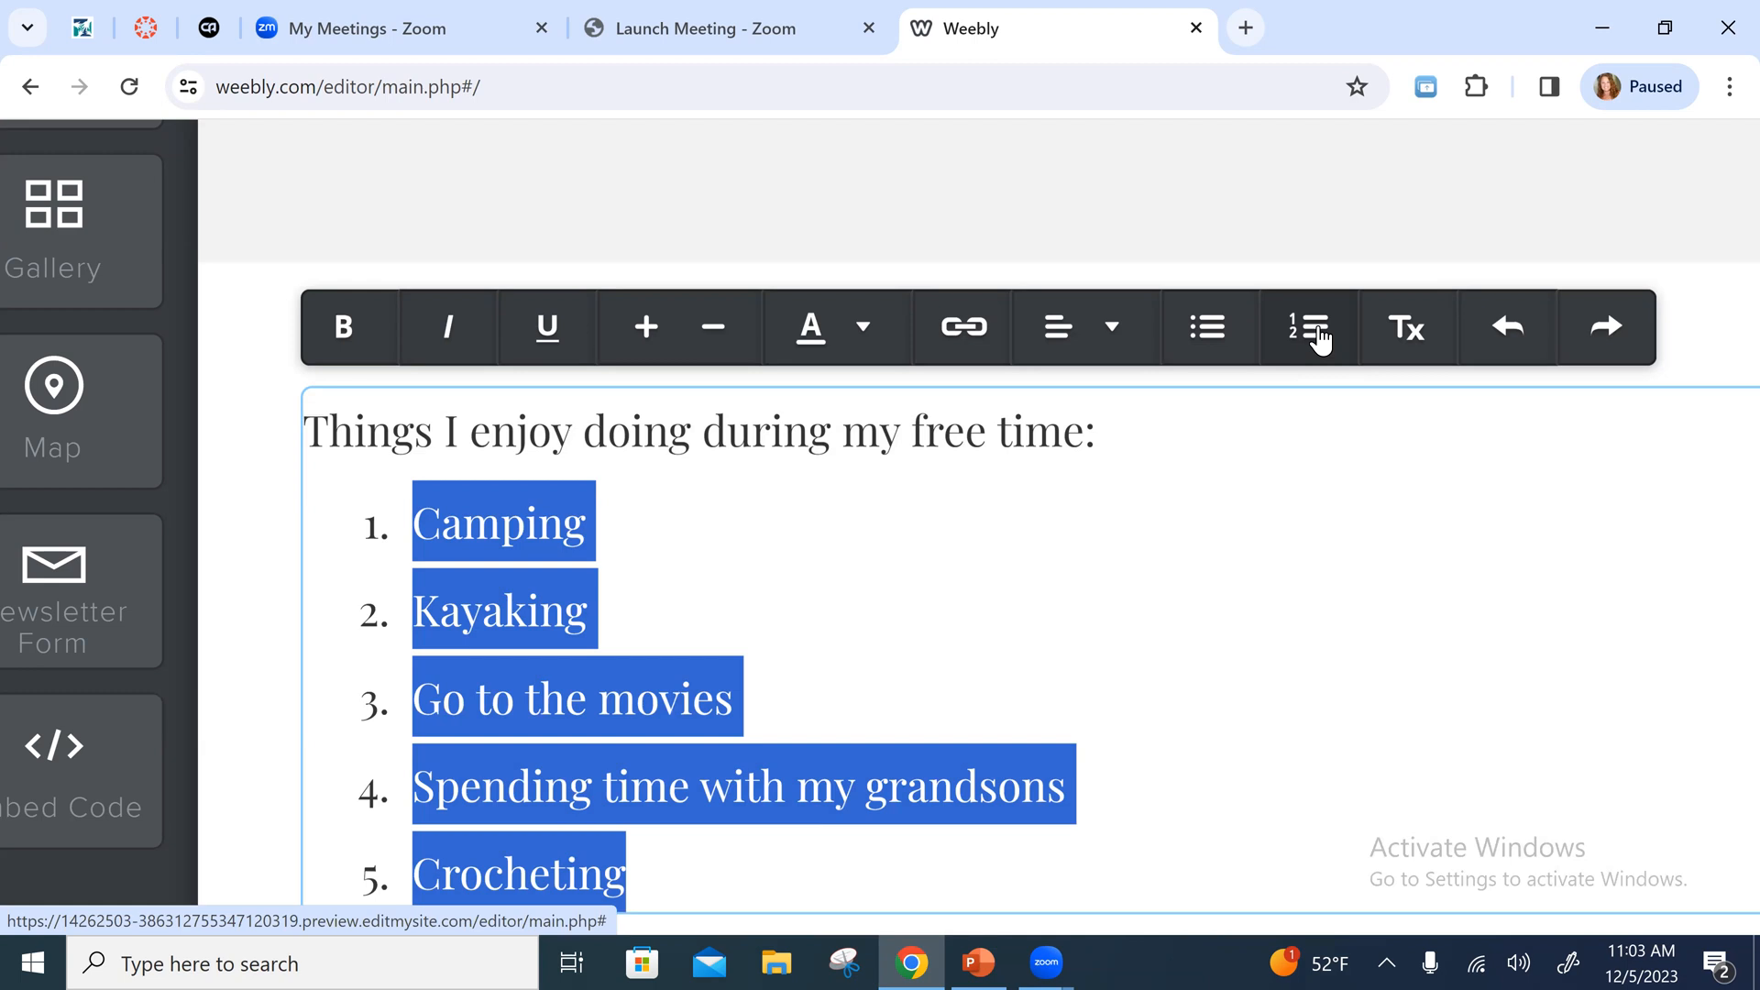
pyautogui.click(1210, 335)
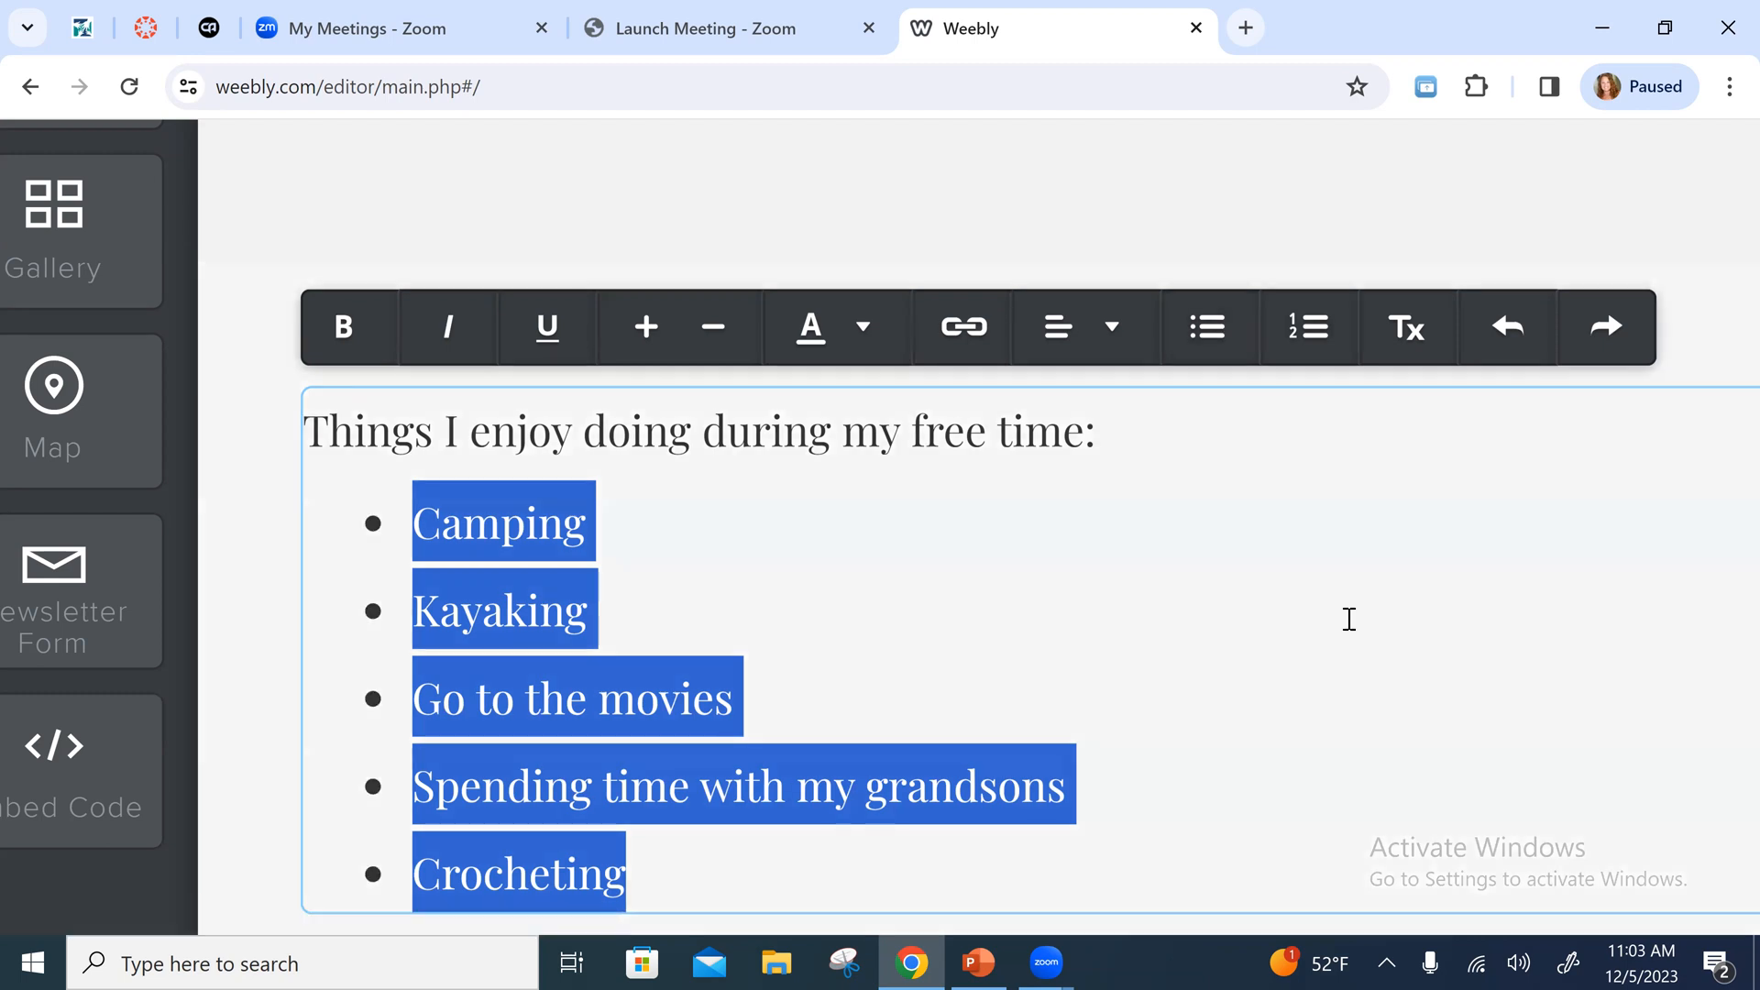
pyautogui.click(1258, 677)
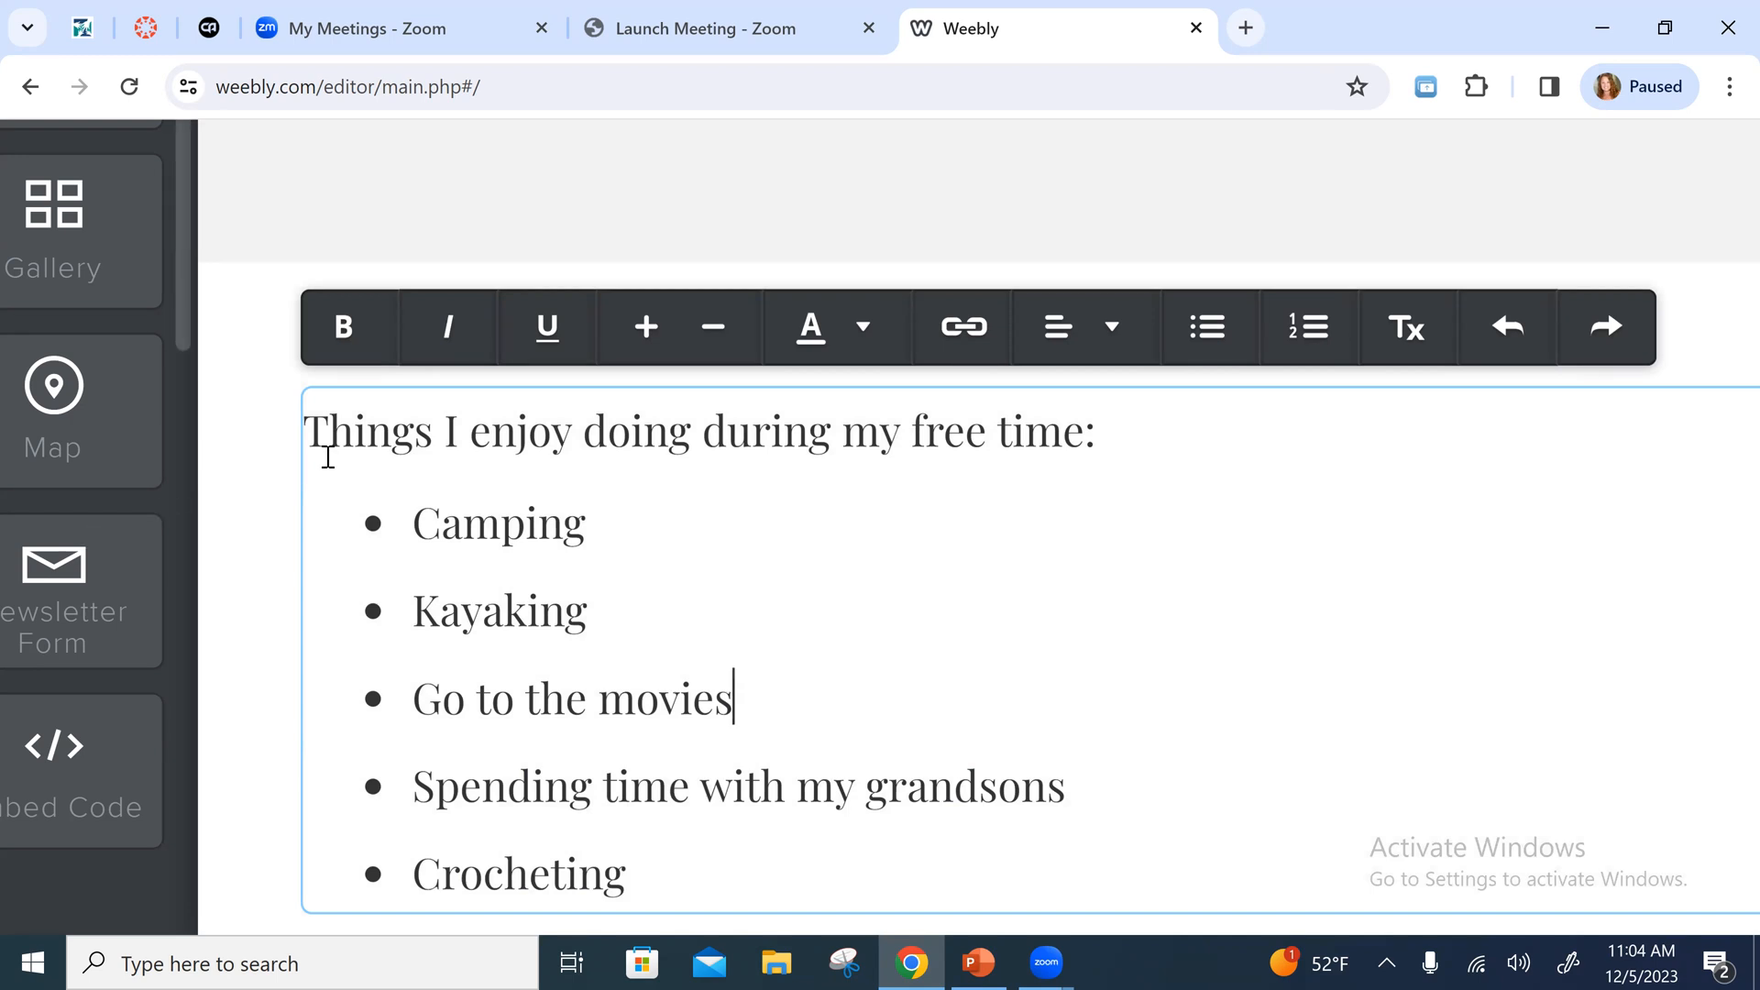
# Make the line "Things I enjoy doing during my free time:" bold and underlined
pyautogui.moveTo(306, 432); pyautogui.dragTo(1146, 433)
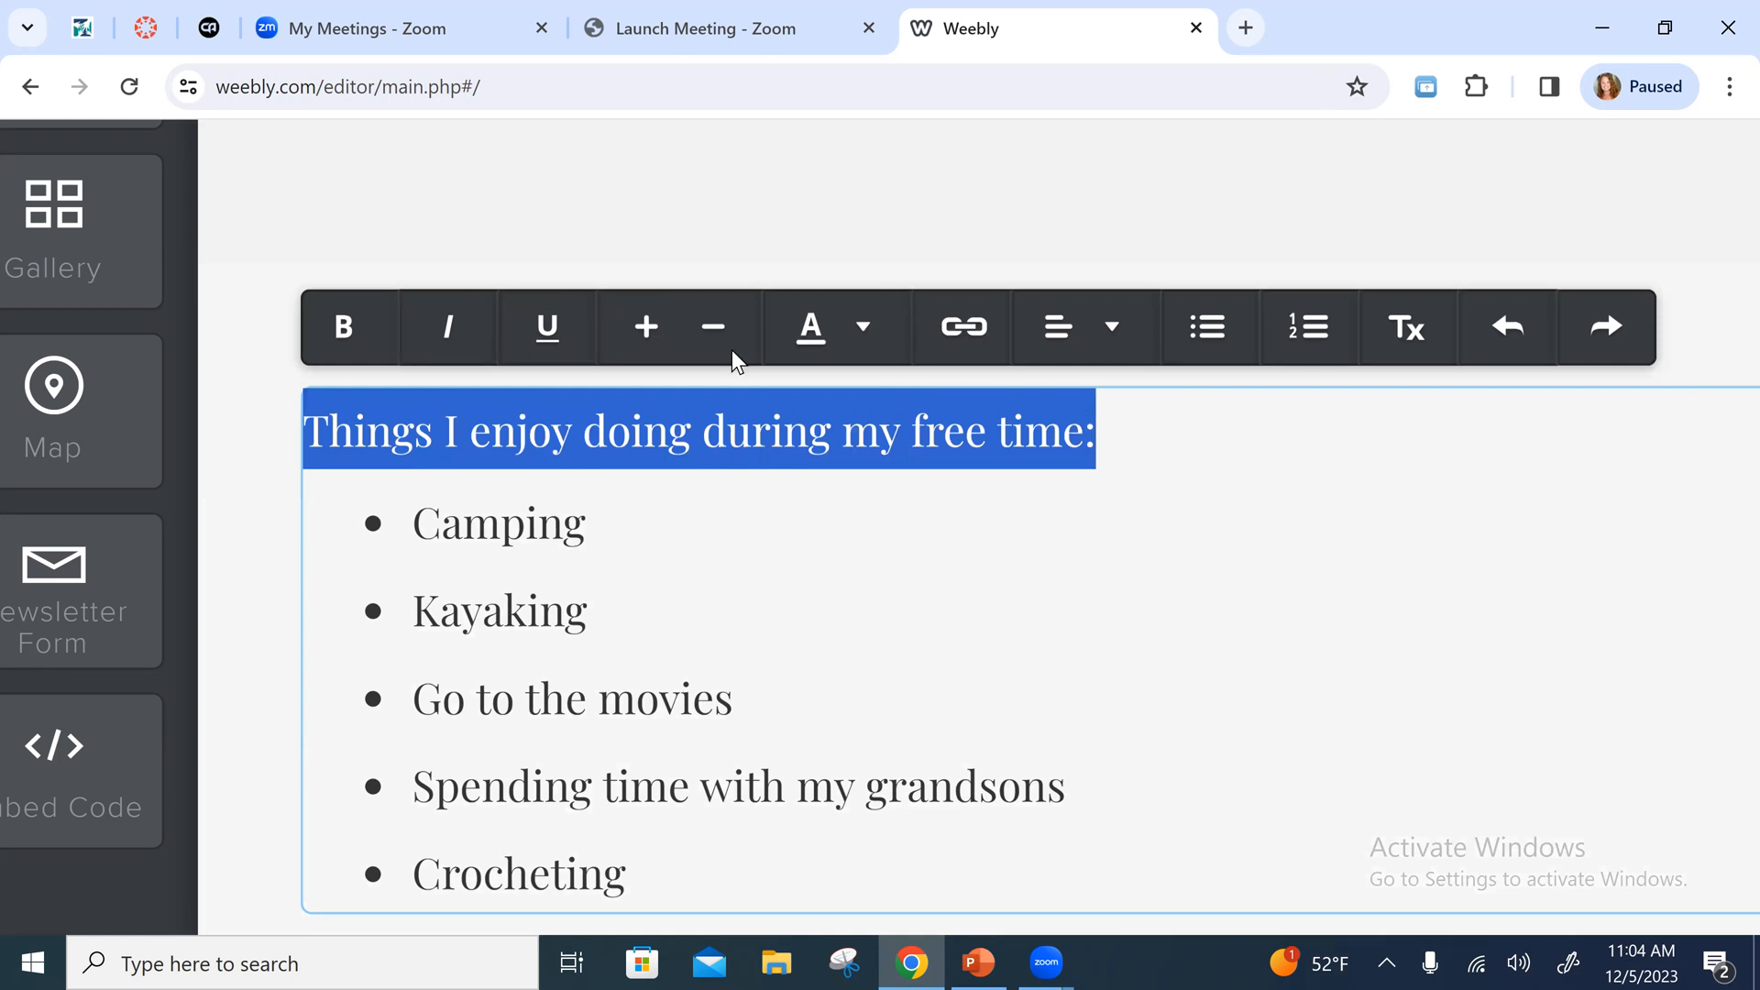
pyautogui.click(345, 328)
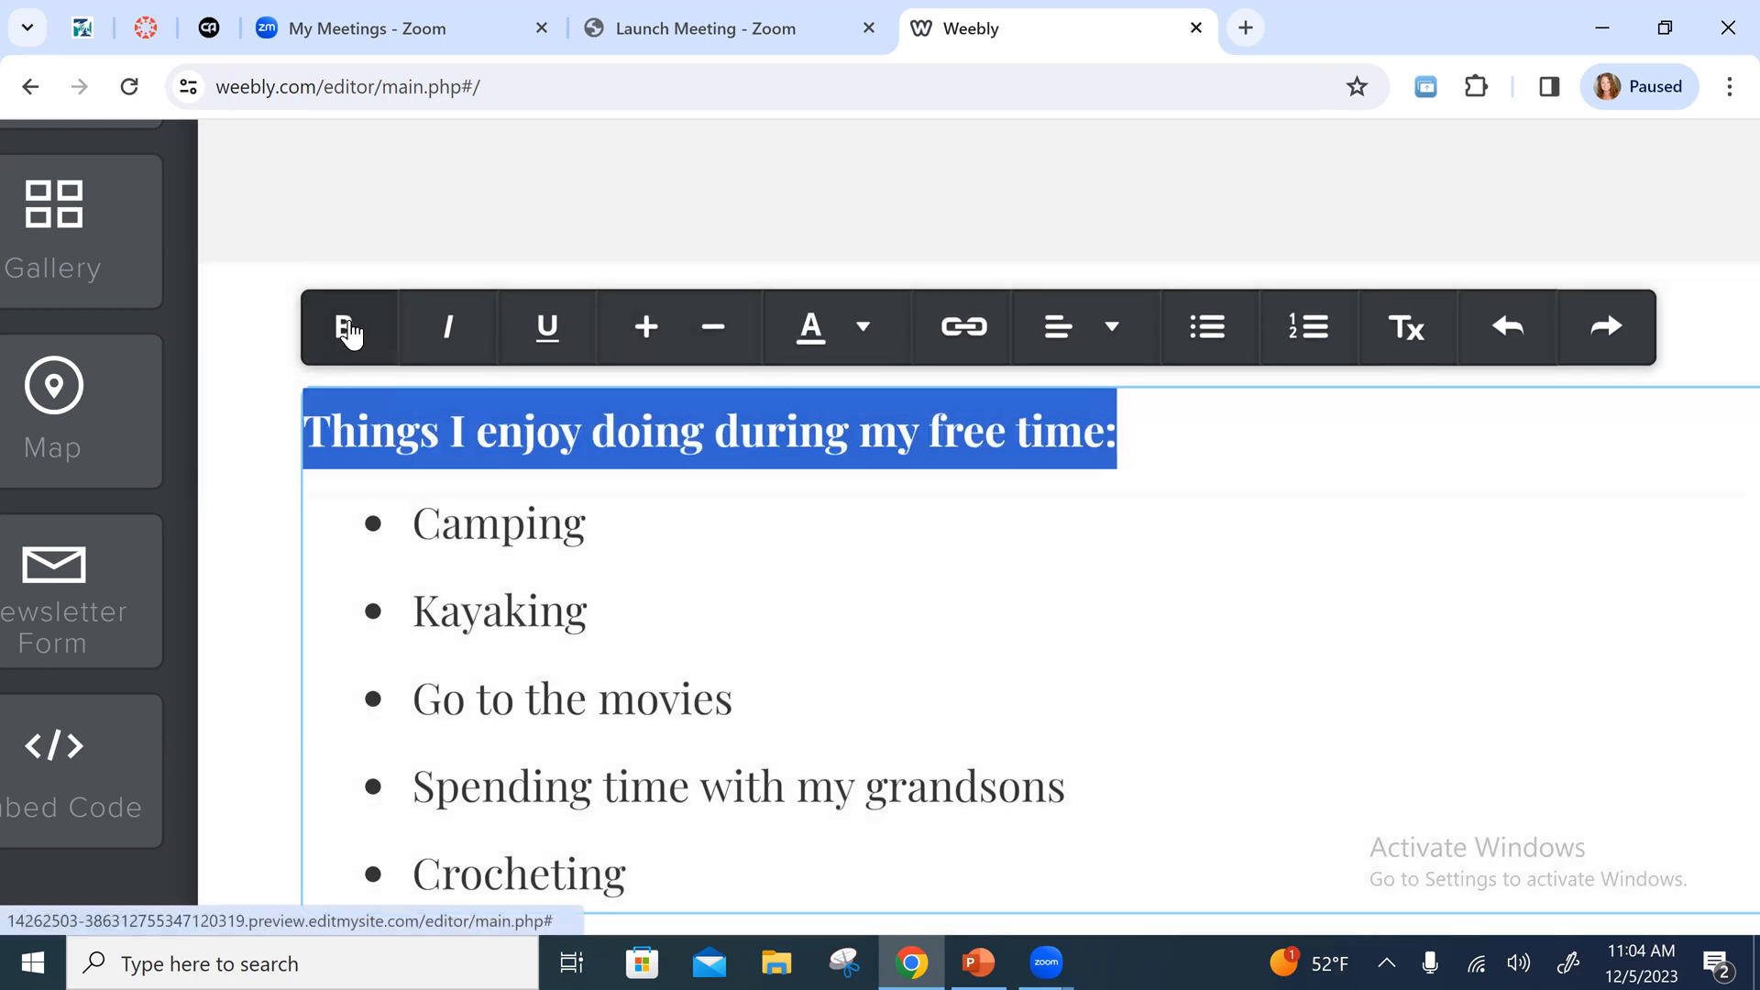
pyautogui.click(548, 328)
pyautogui.click(1123, 646)
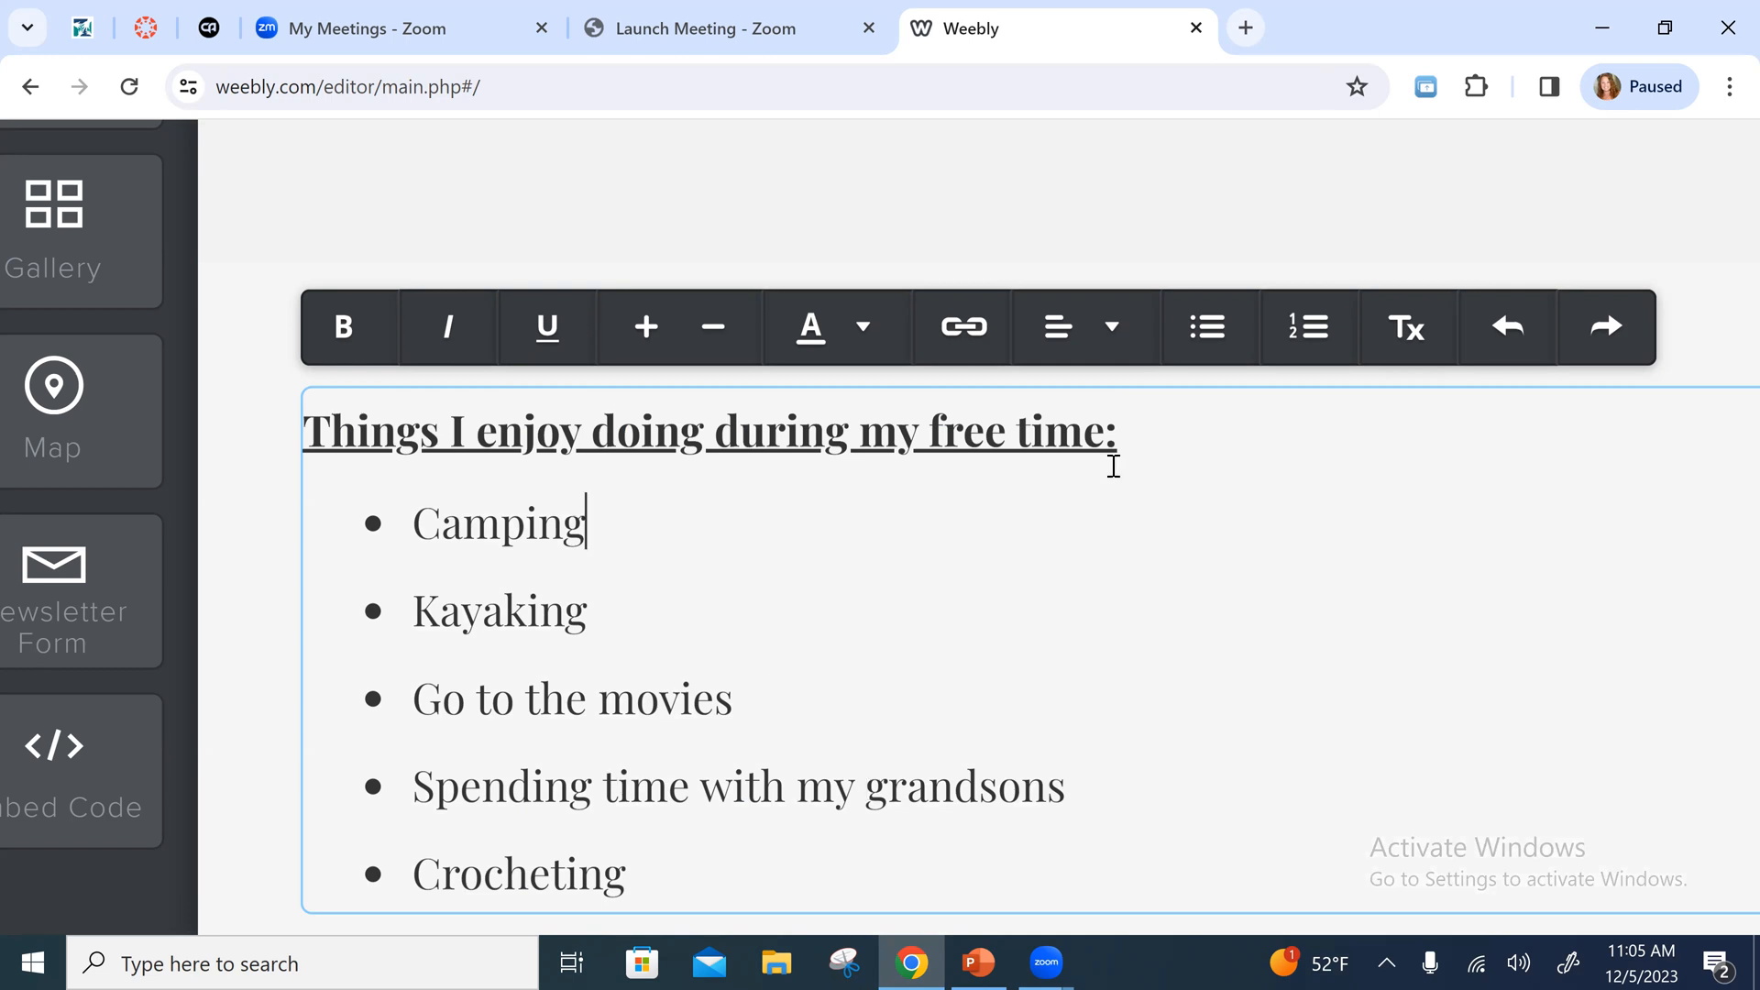
# Try a dark red text color on the line above the bulleted list and undo the color change
pyautogui.moveTo(1142, 434); pyautogui.dragTo(294, 455)
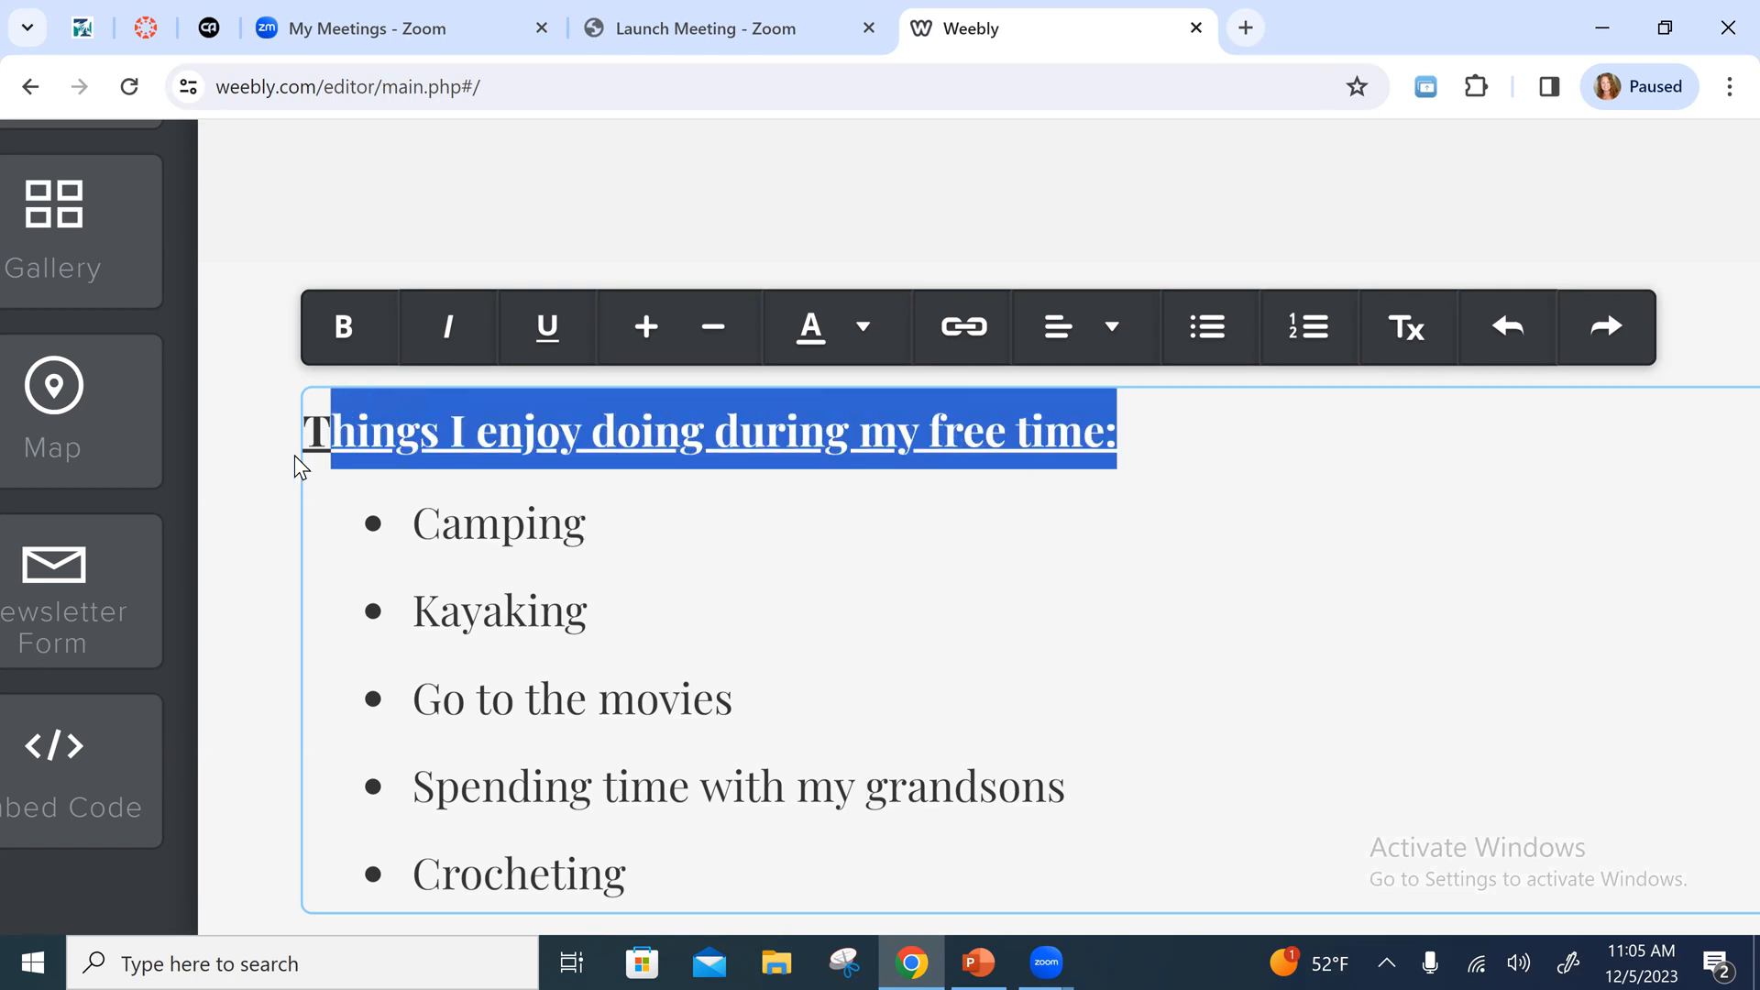
pyautogui.click(862, 330)
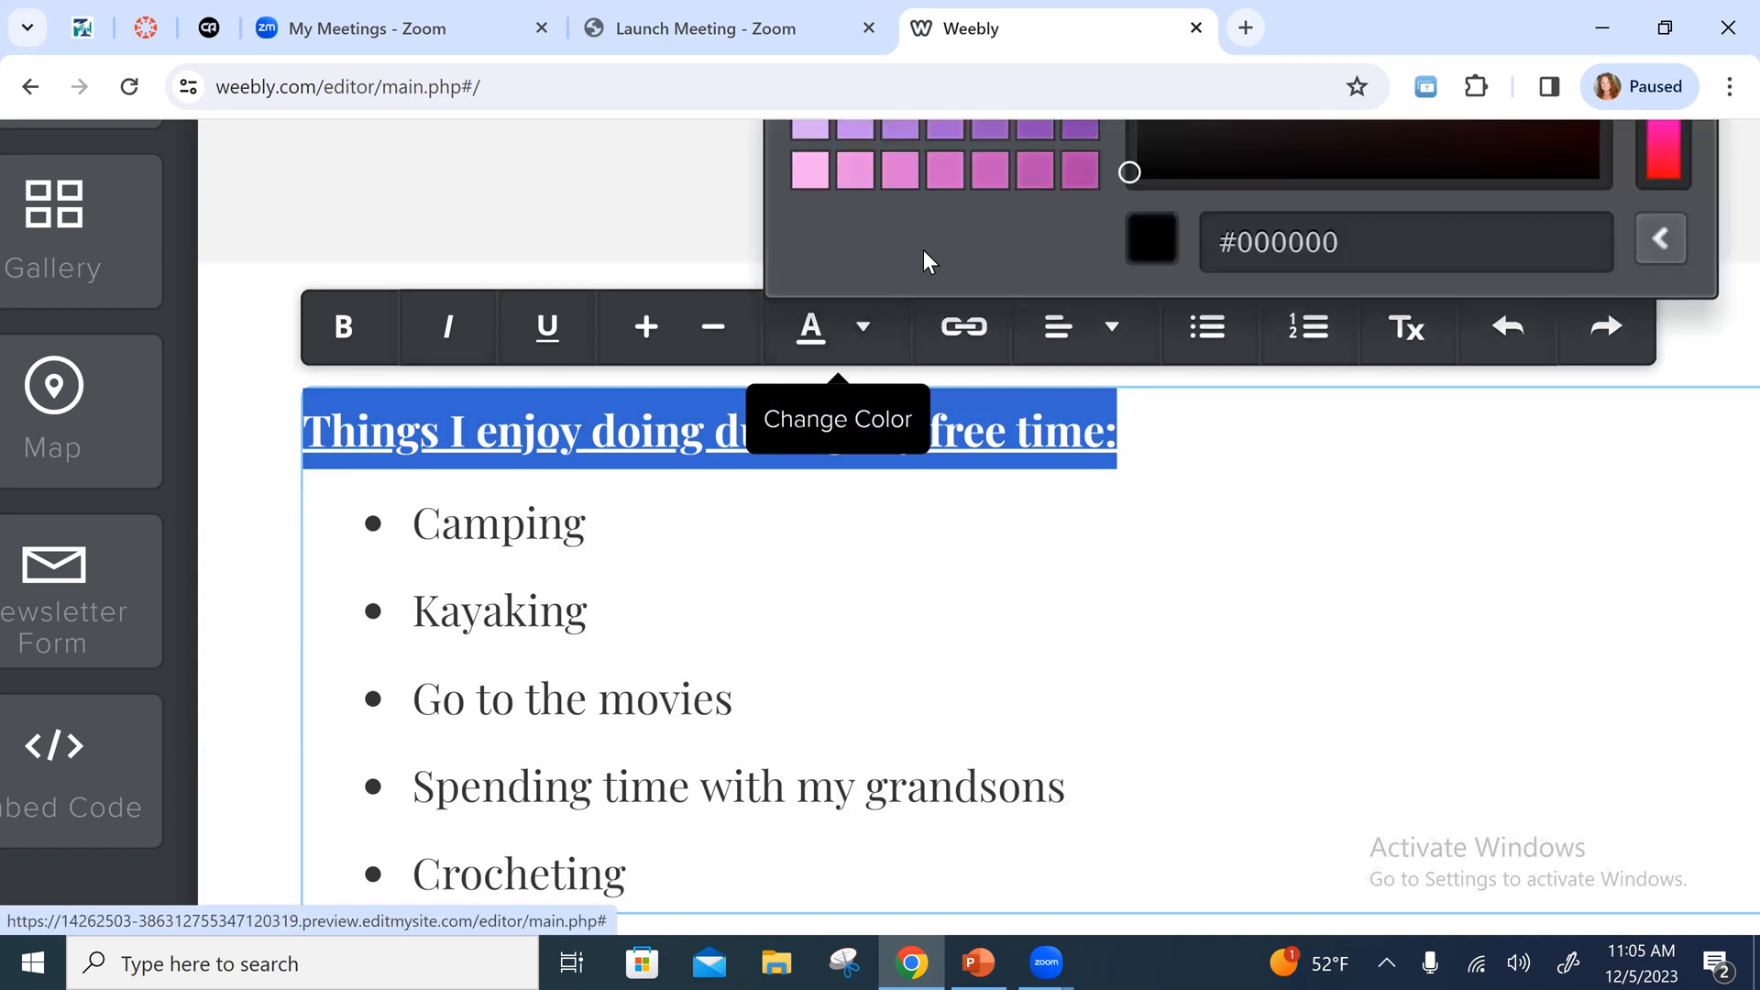
pyautogui.scroll(3, 926, 256)
pyautogui.scroll(4, 1080, 464)
pyautogui.click(1062, 541)
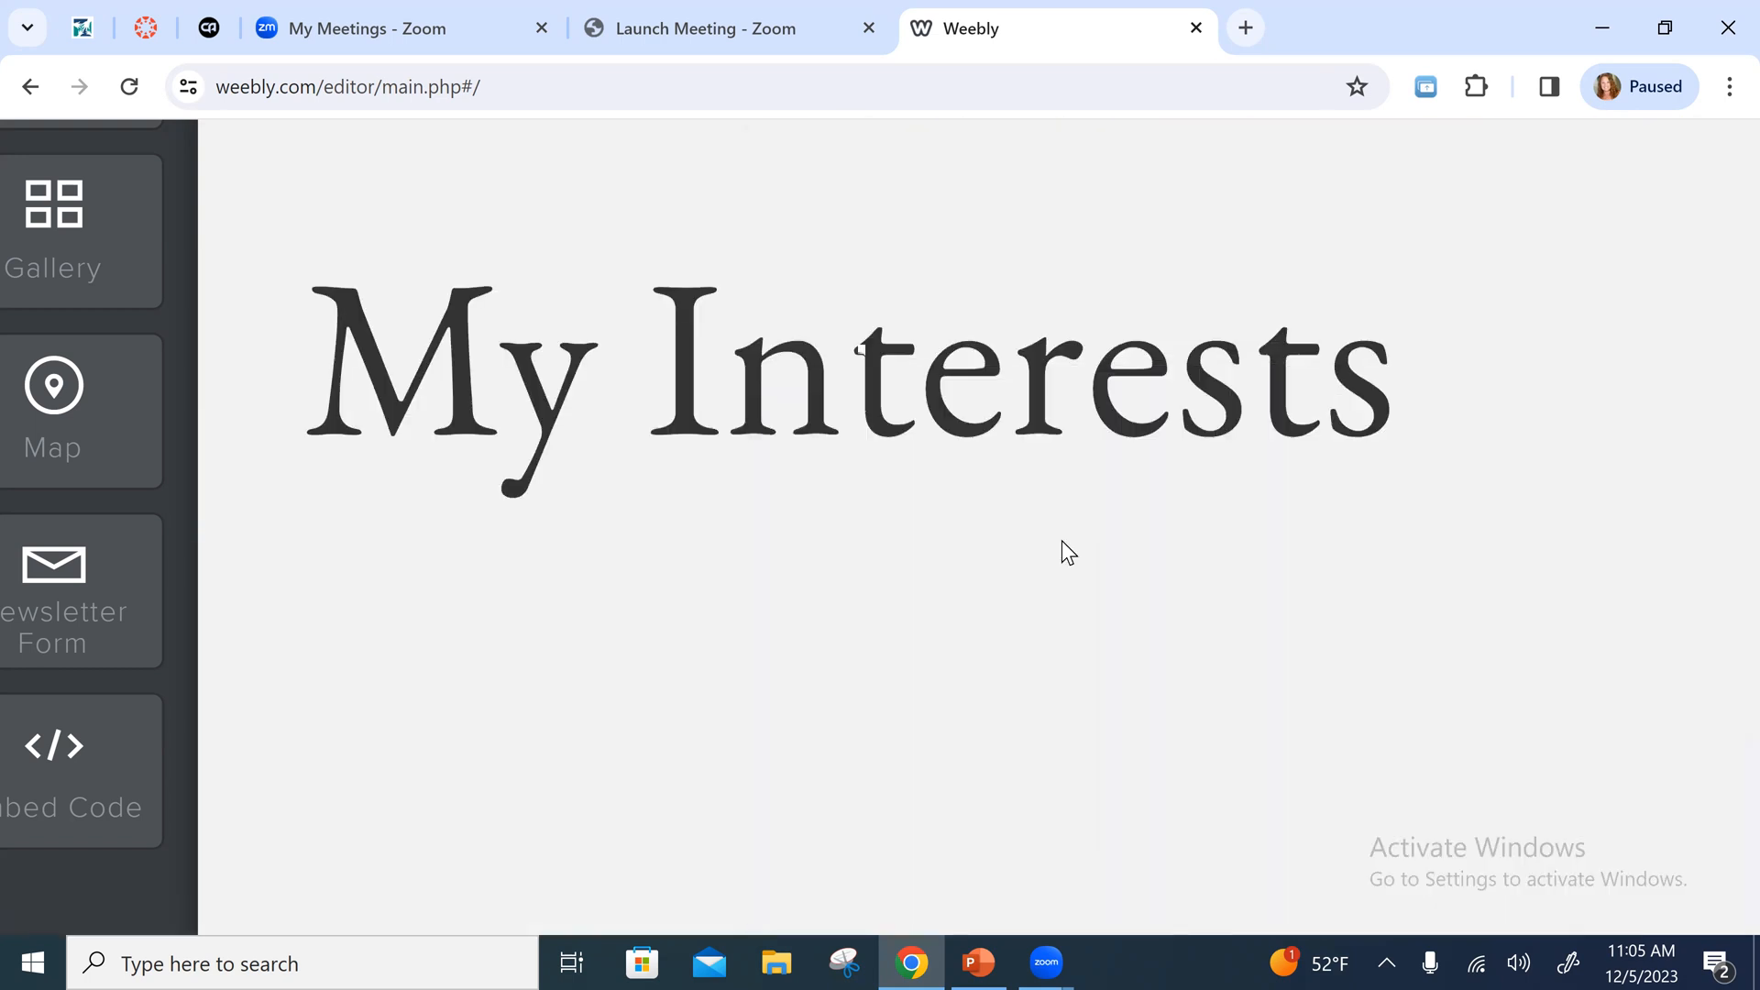
pyautogui.scroll(-4, 1208, 634)
pyautogui.click(1238, 700)
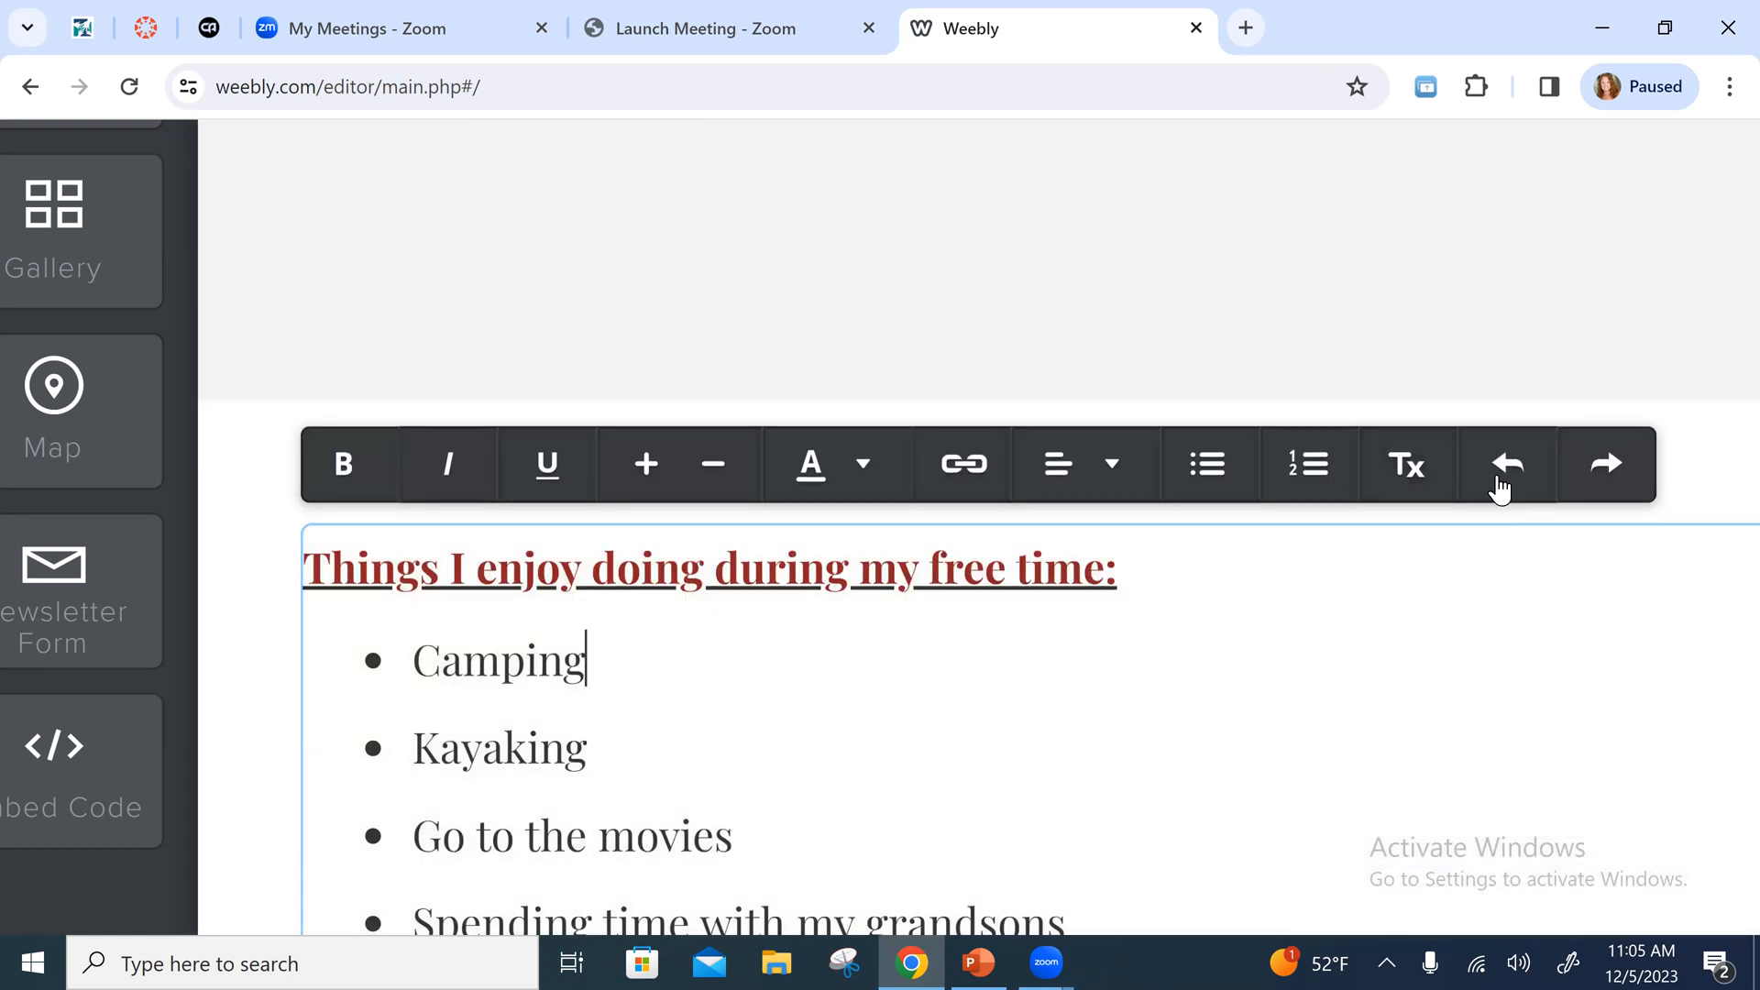
pyautogui.click(1508, 470)
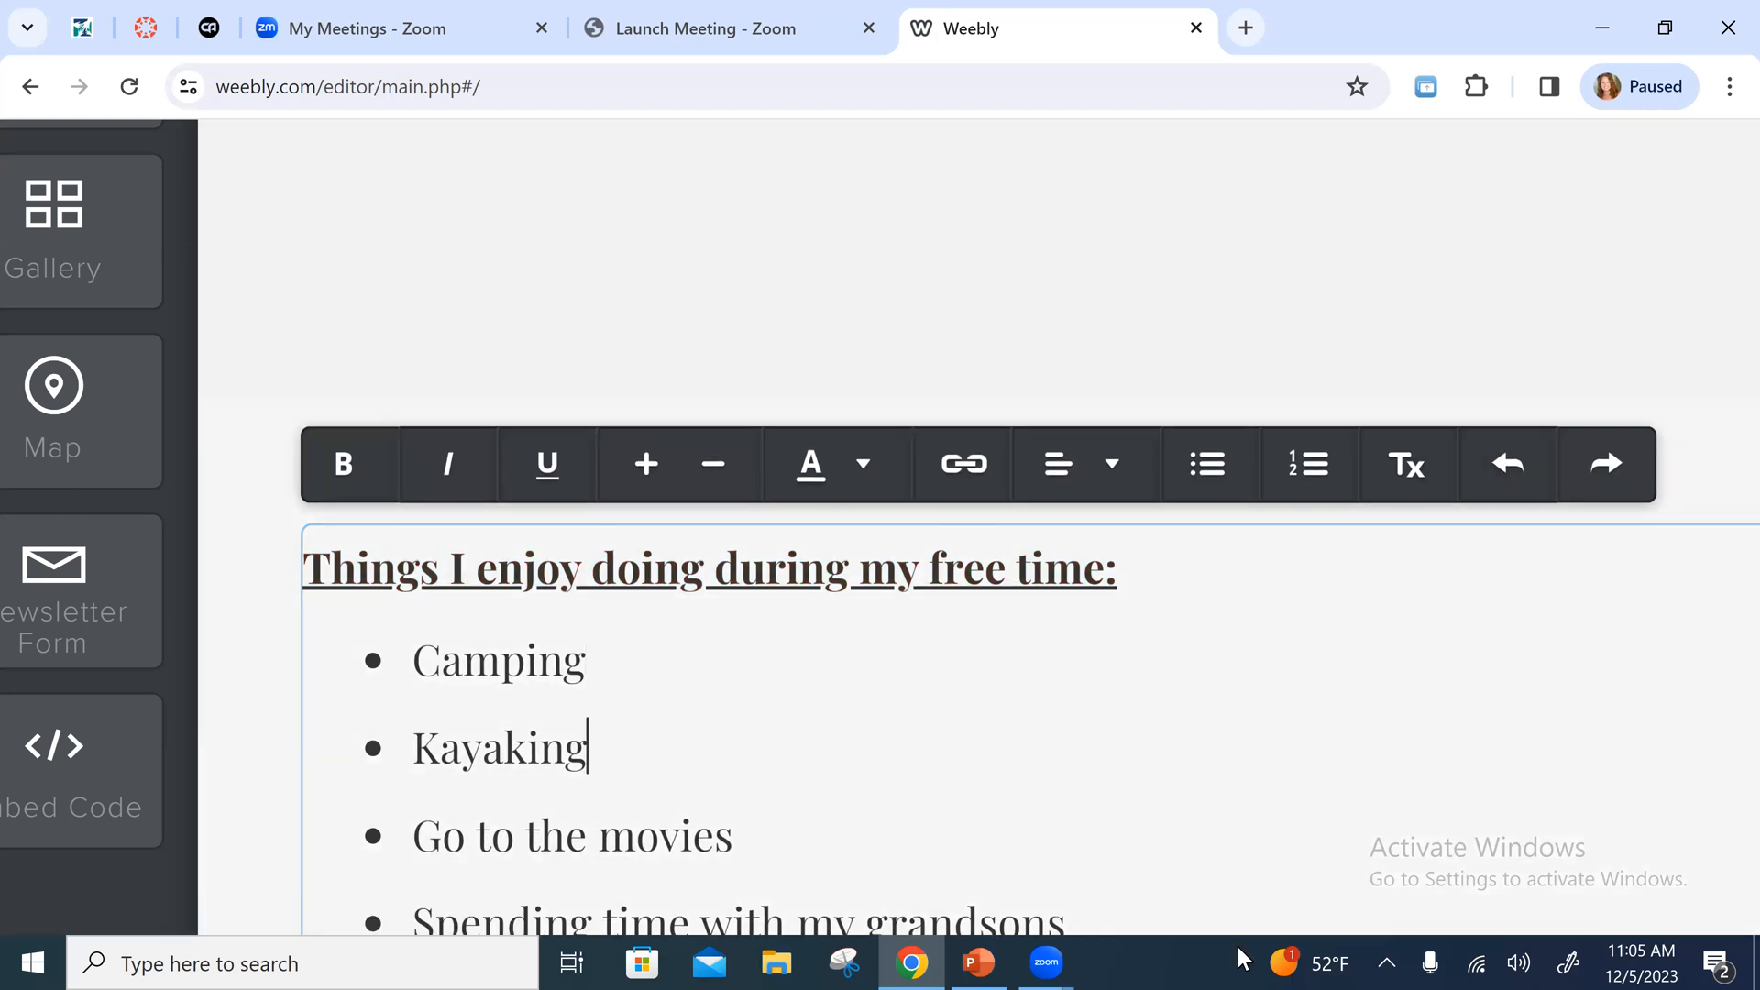
pyautogui.scroll(-1, 498, 602)
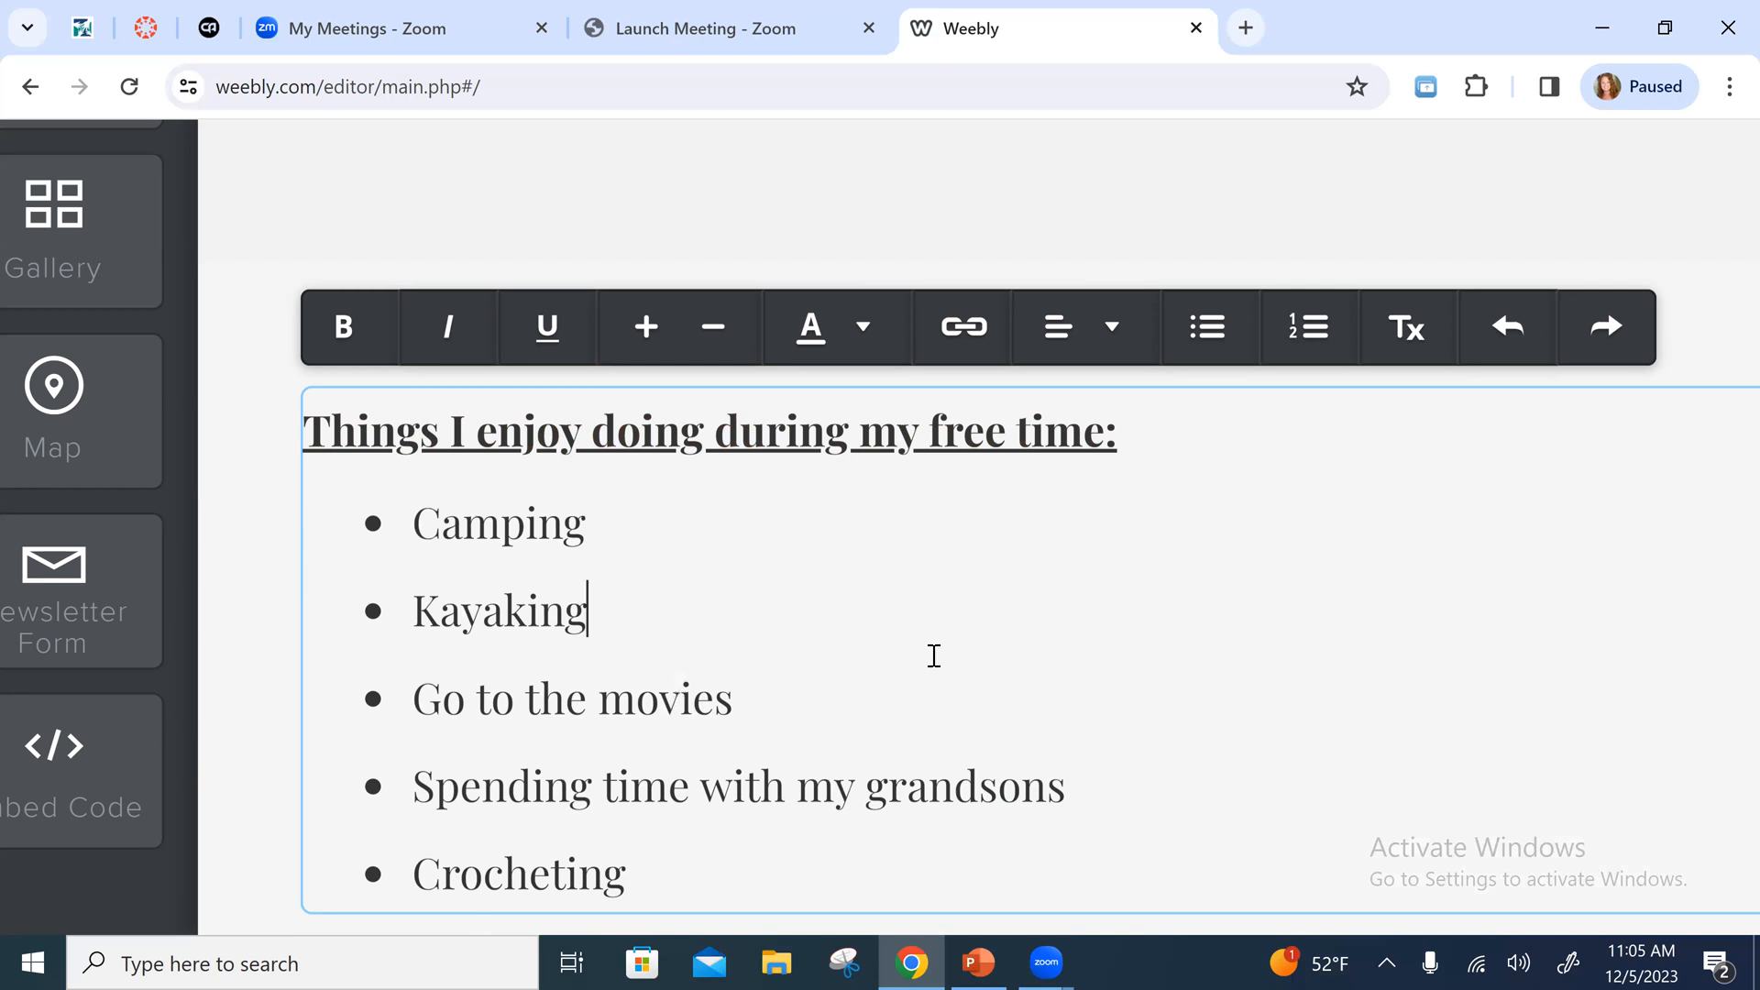
pyautogui.scroll(7, 1105, 658)
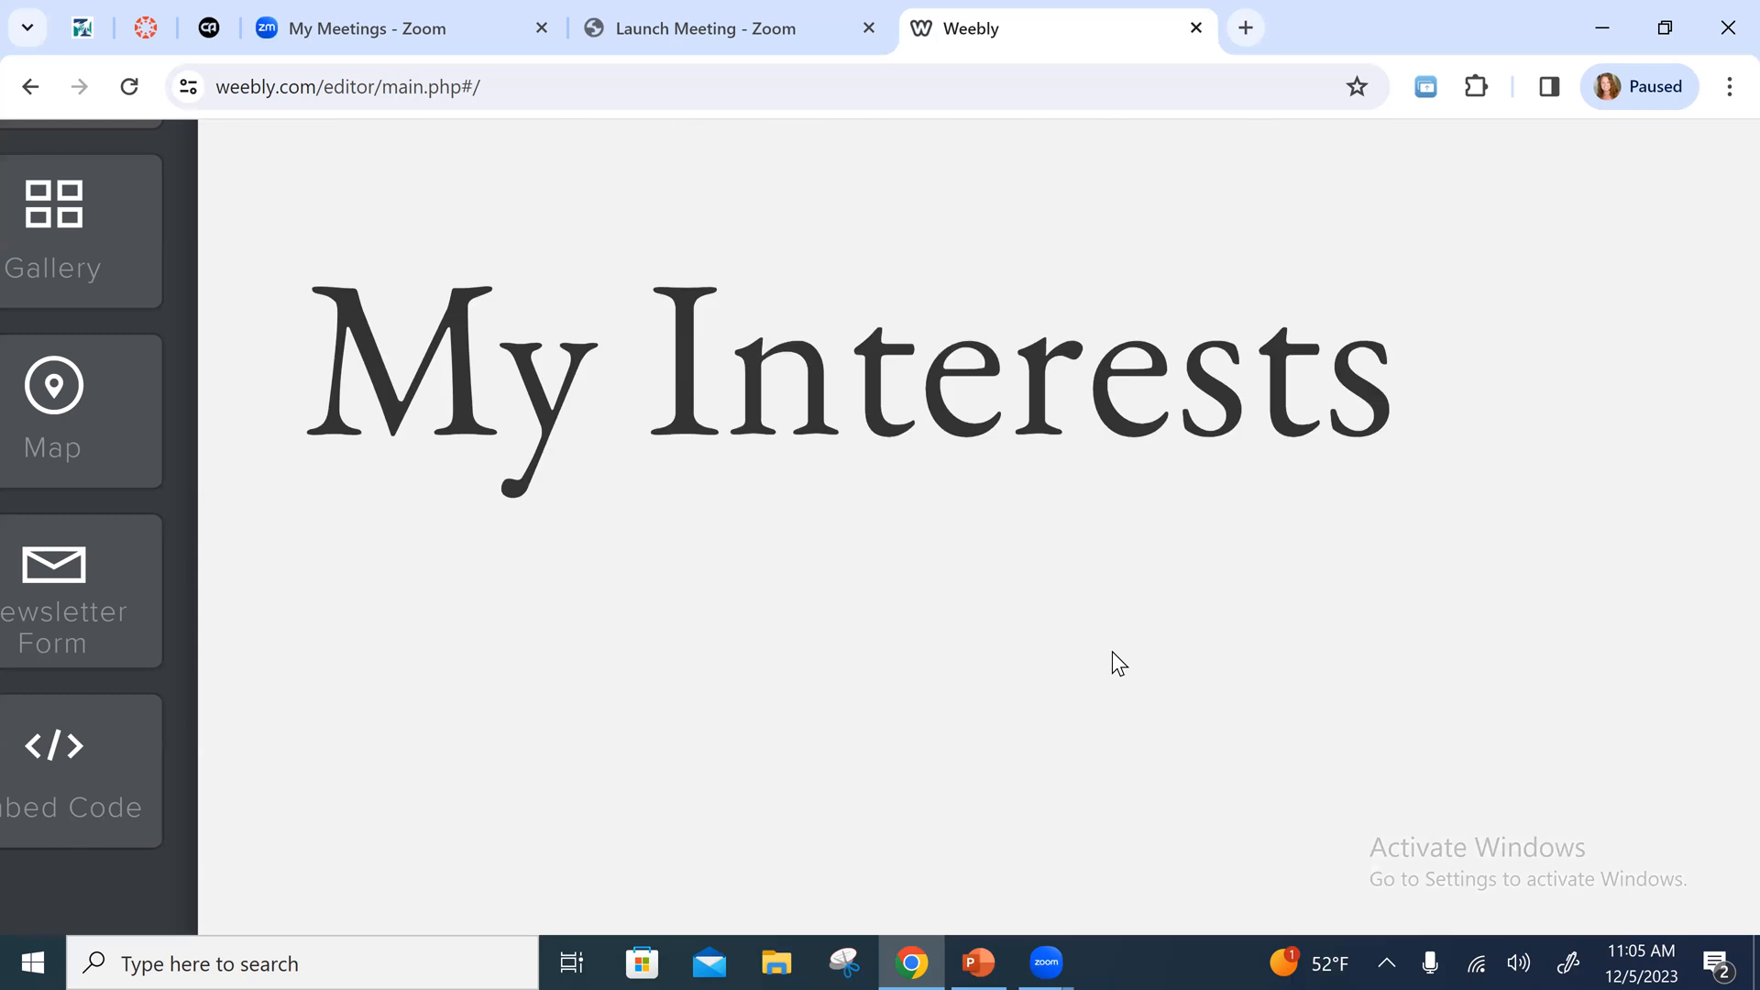
pyautogui.scroll(-3, 1388, 593)
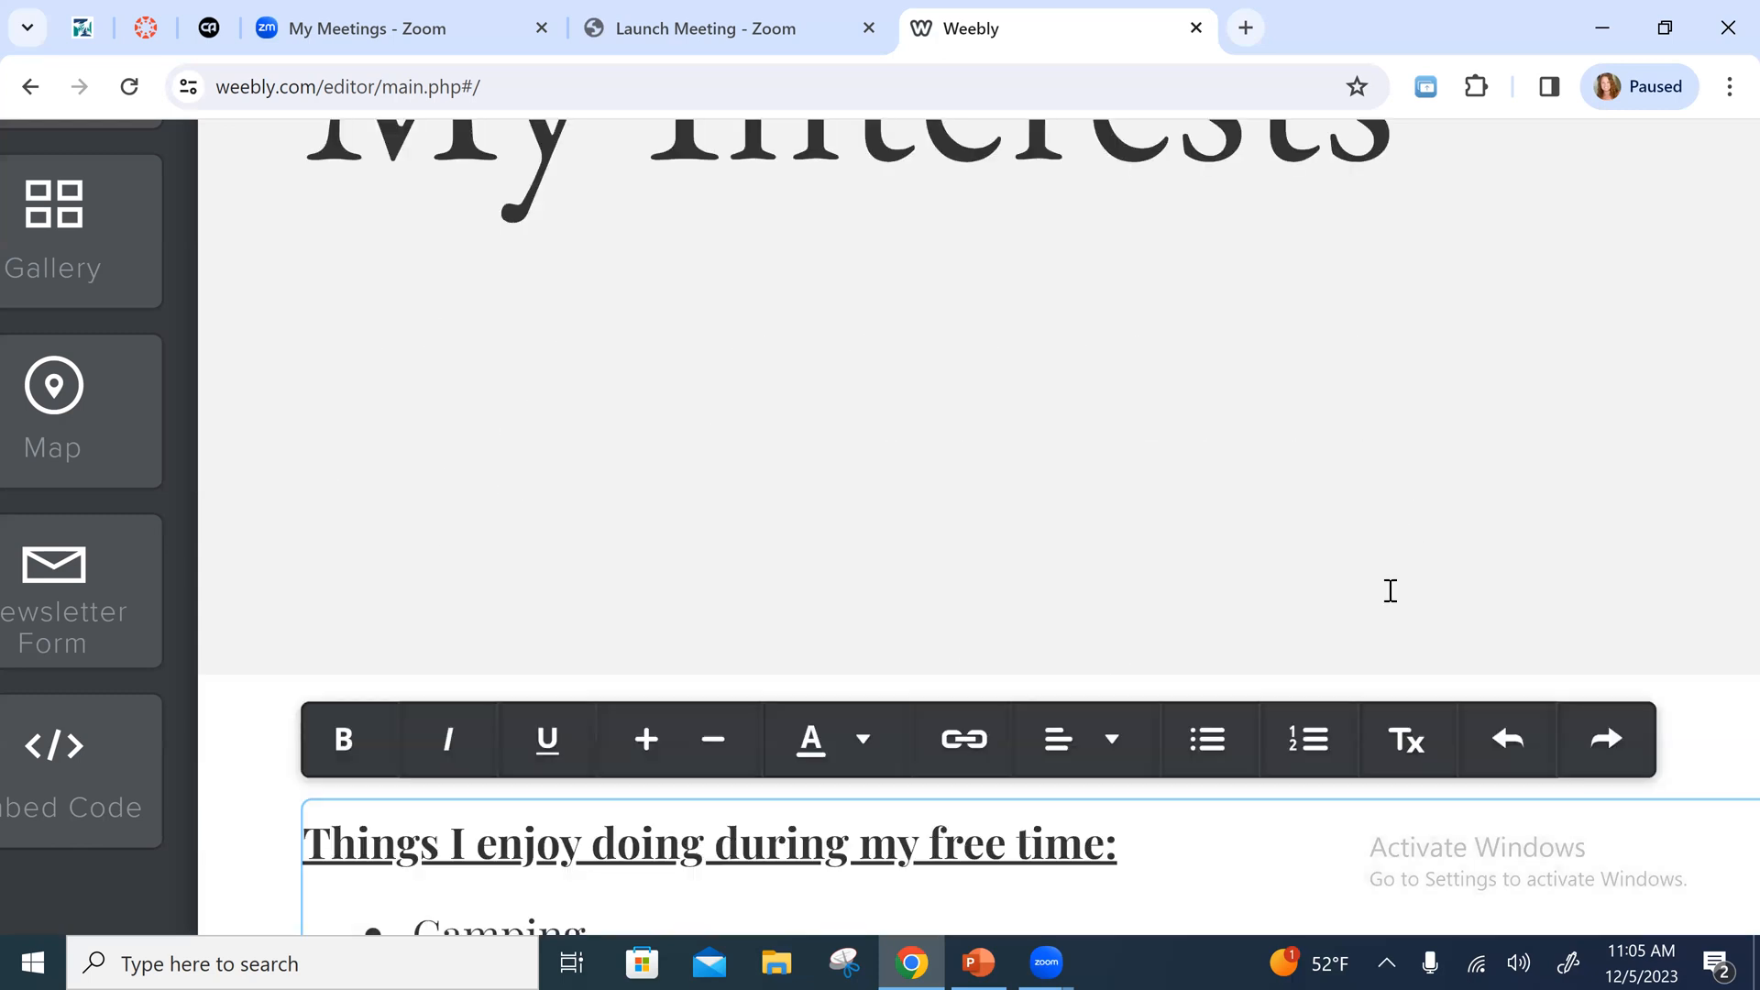
pyautogui.scroll(-4, 1391, 590)
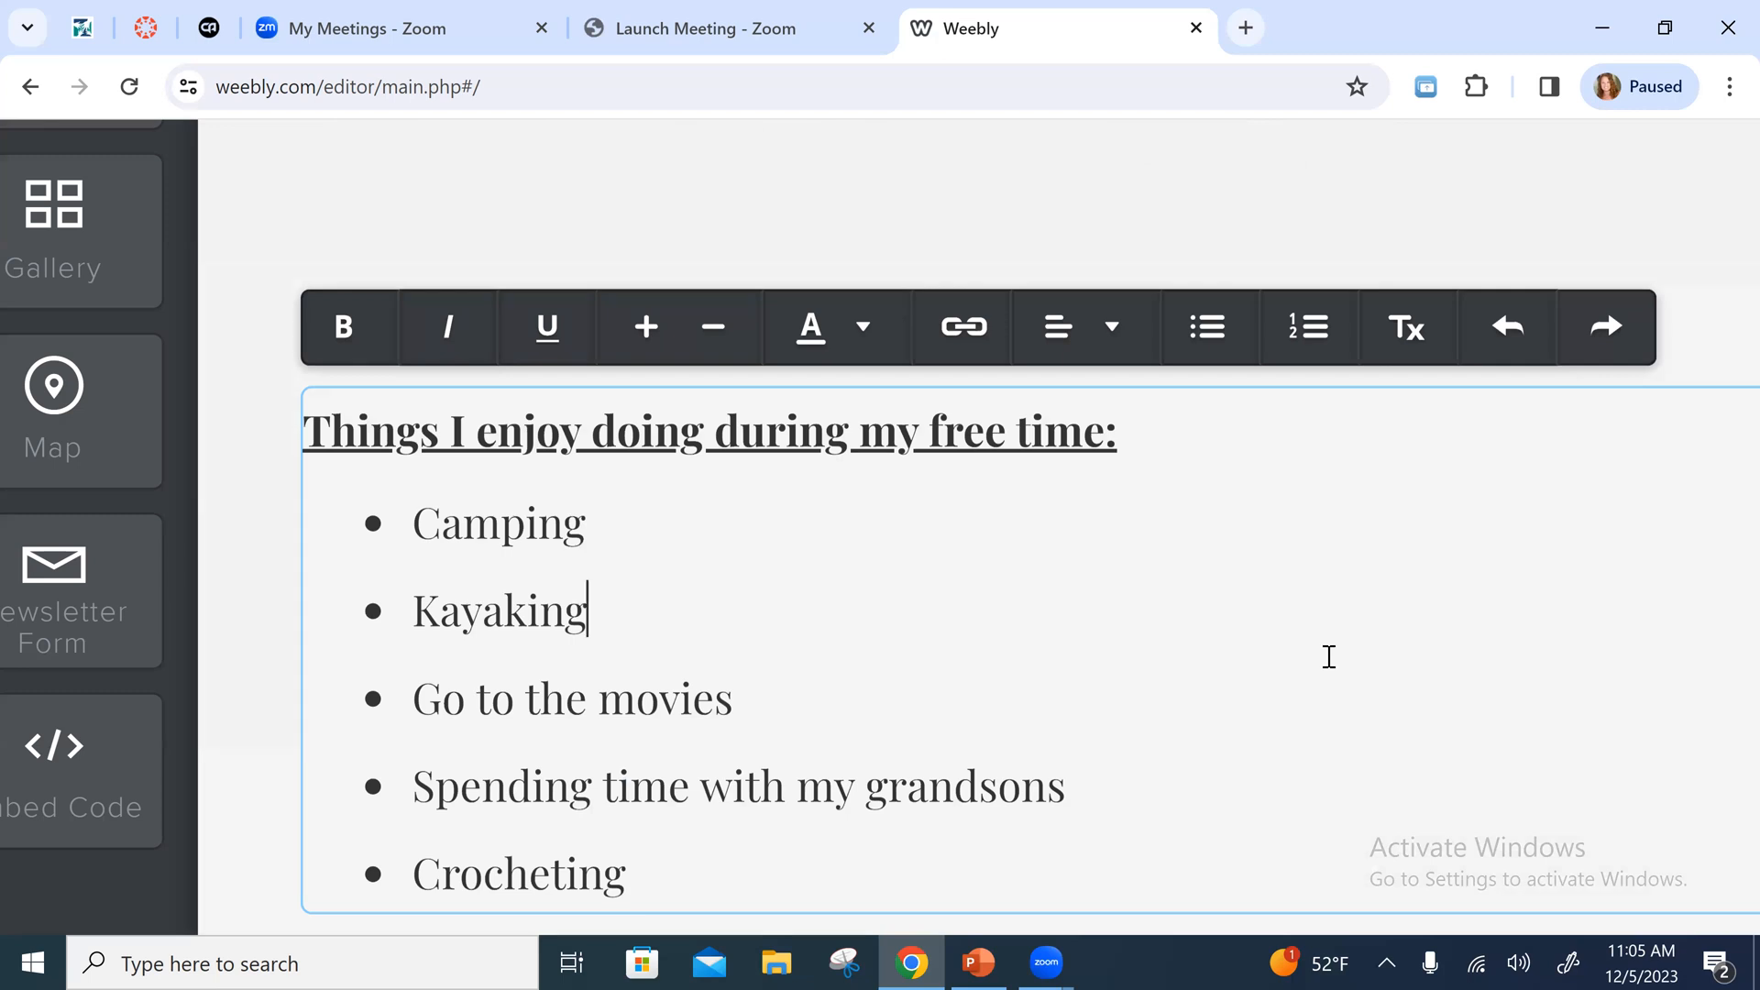
# Leave the text editing, place an image element below the bulleted list, and delete that element again
pyautogui.scroll(-2, 758, 879)
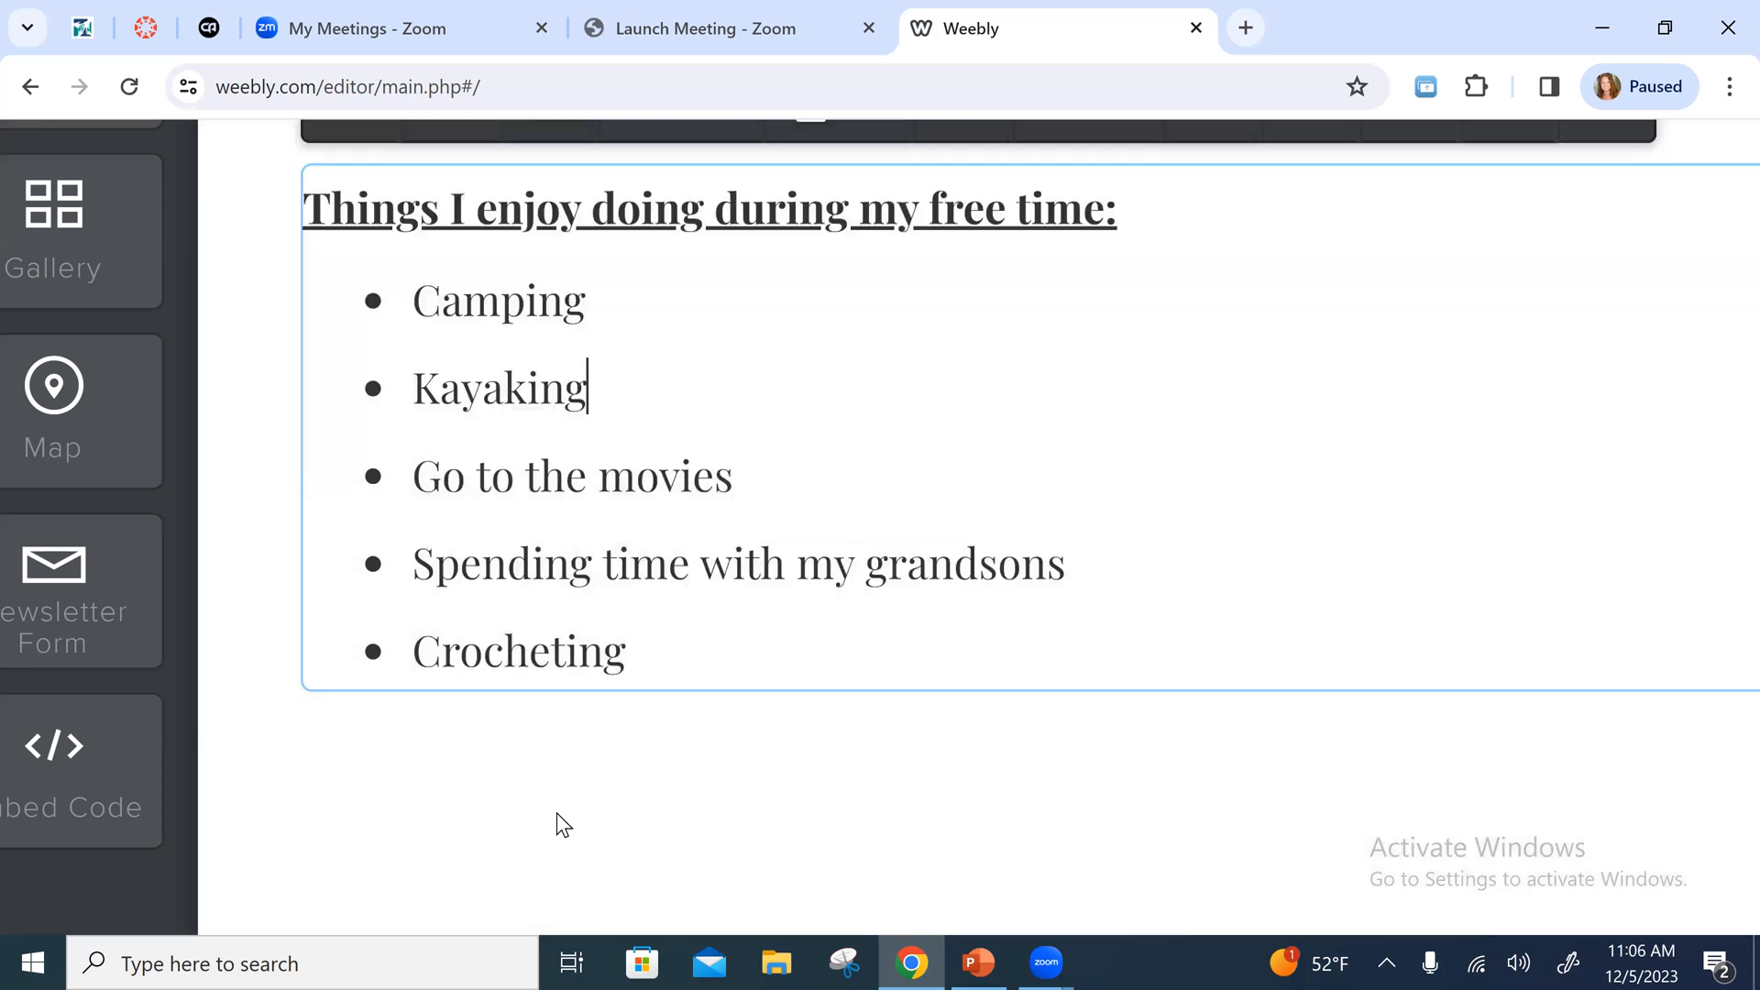
pyautogui.click(558, 814)
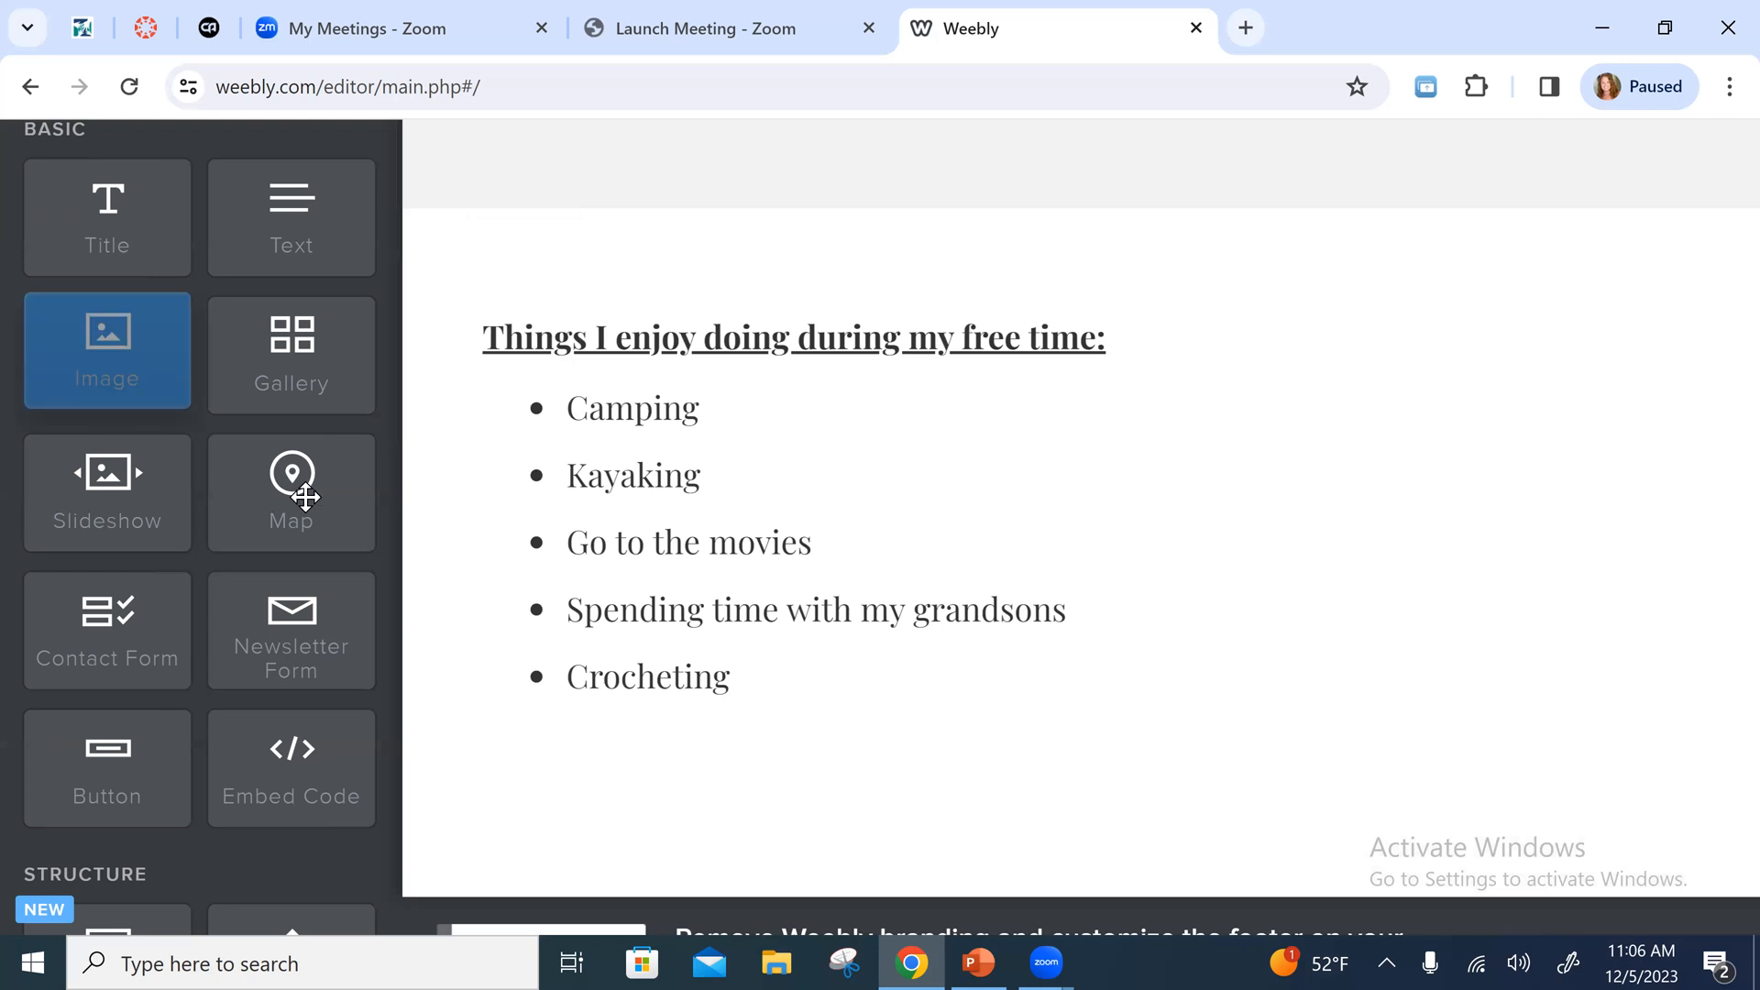
pyautogui.moveTo(305, 496); pyautogui.dragTo(940, 790)
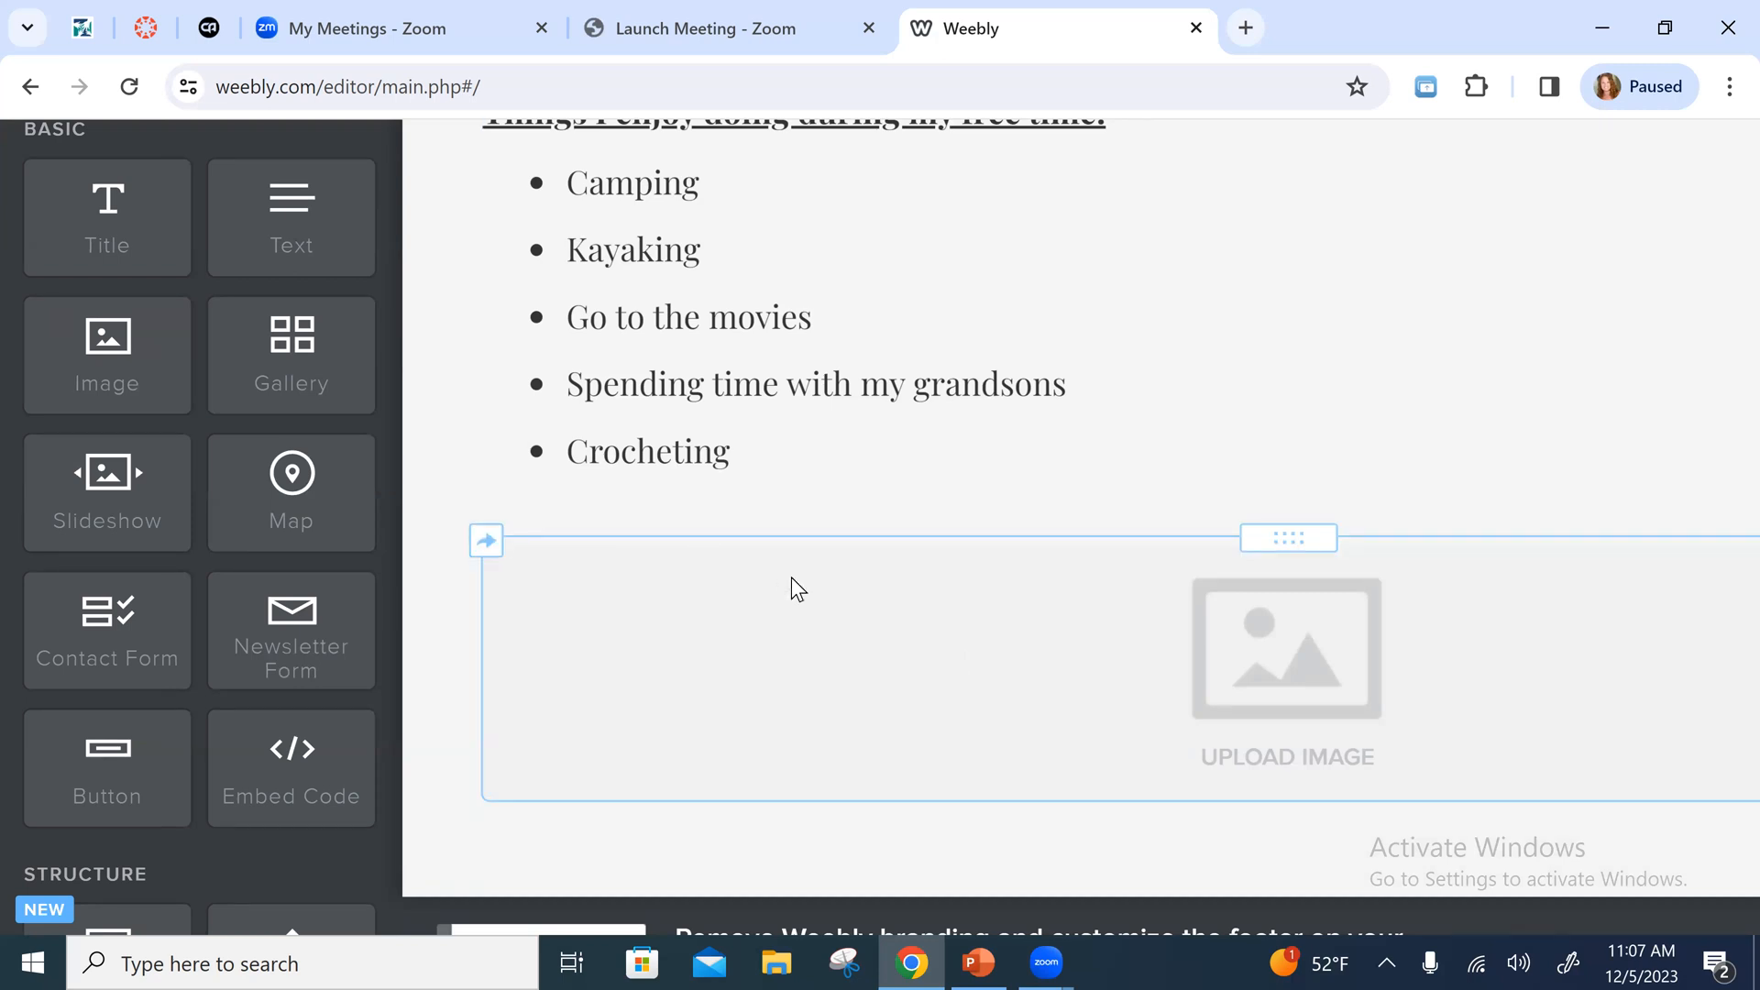
pyautogui.scroll(-2, 791, 575)
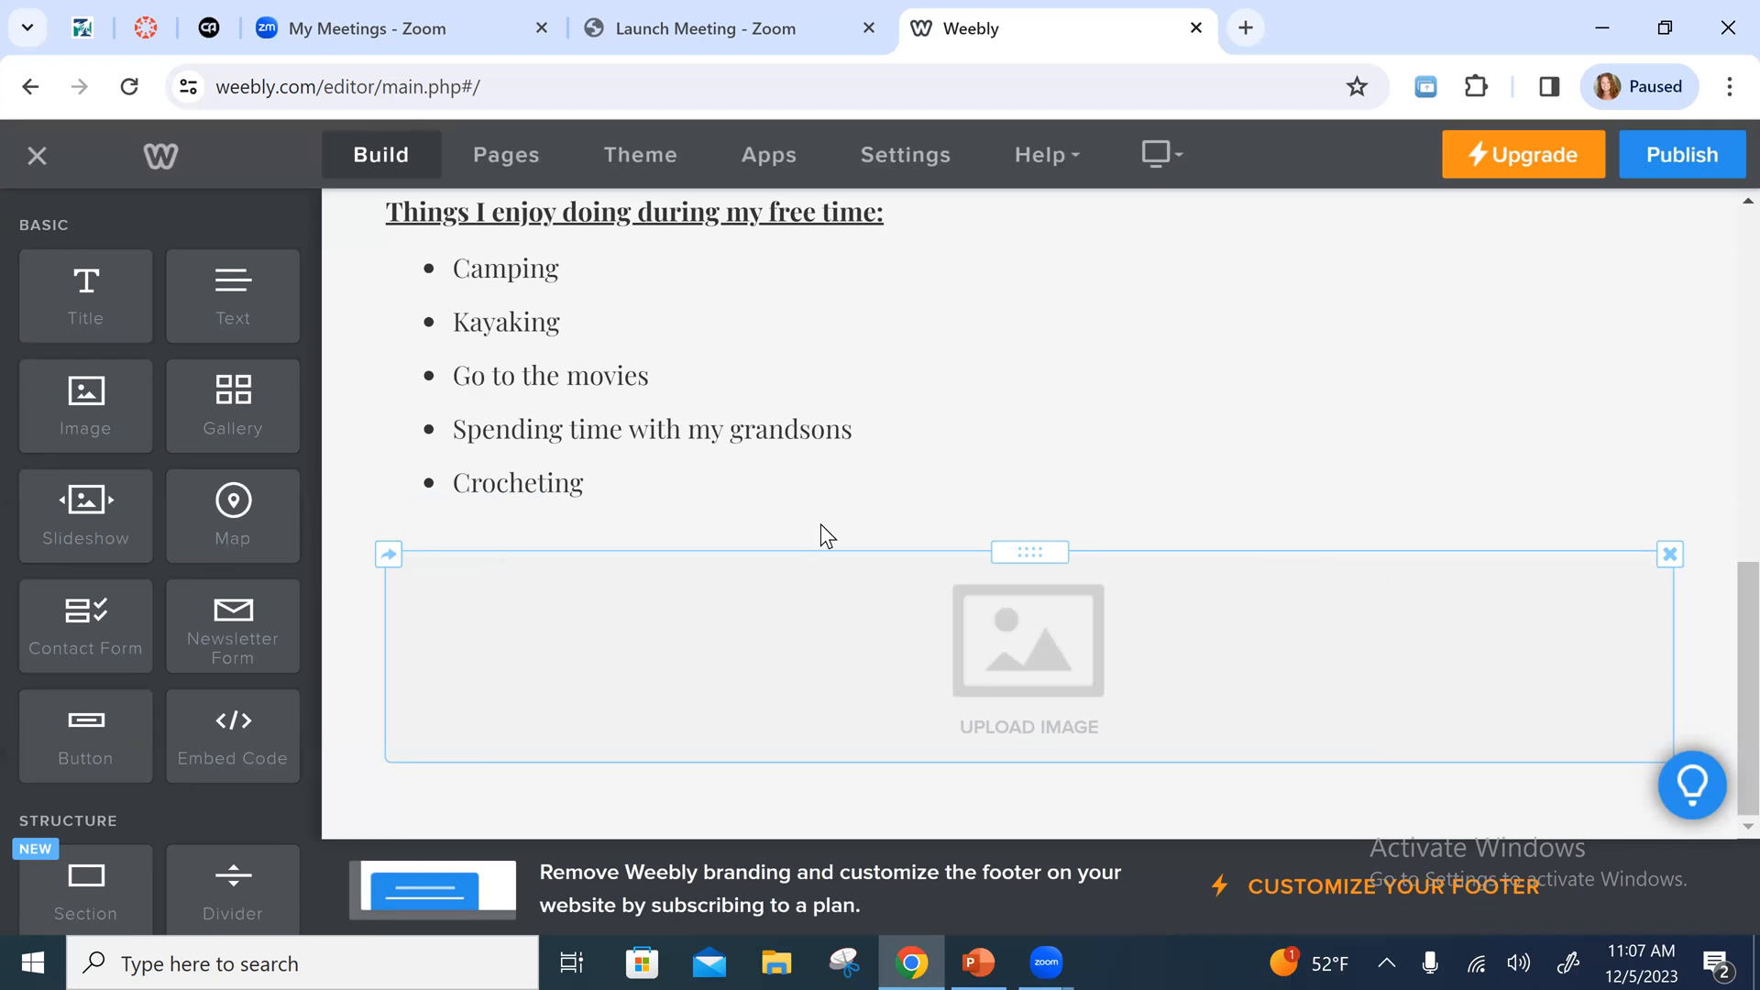
pyautogui.click(1670, 554)
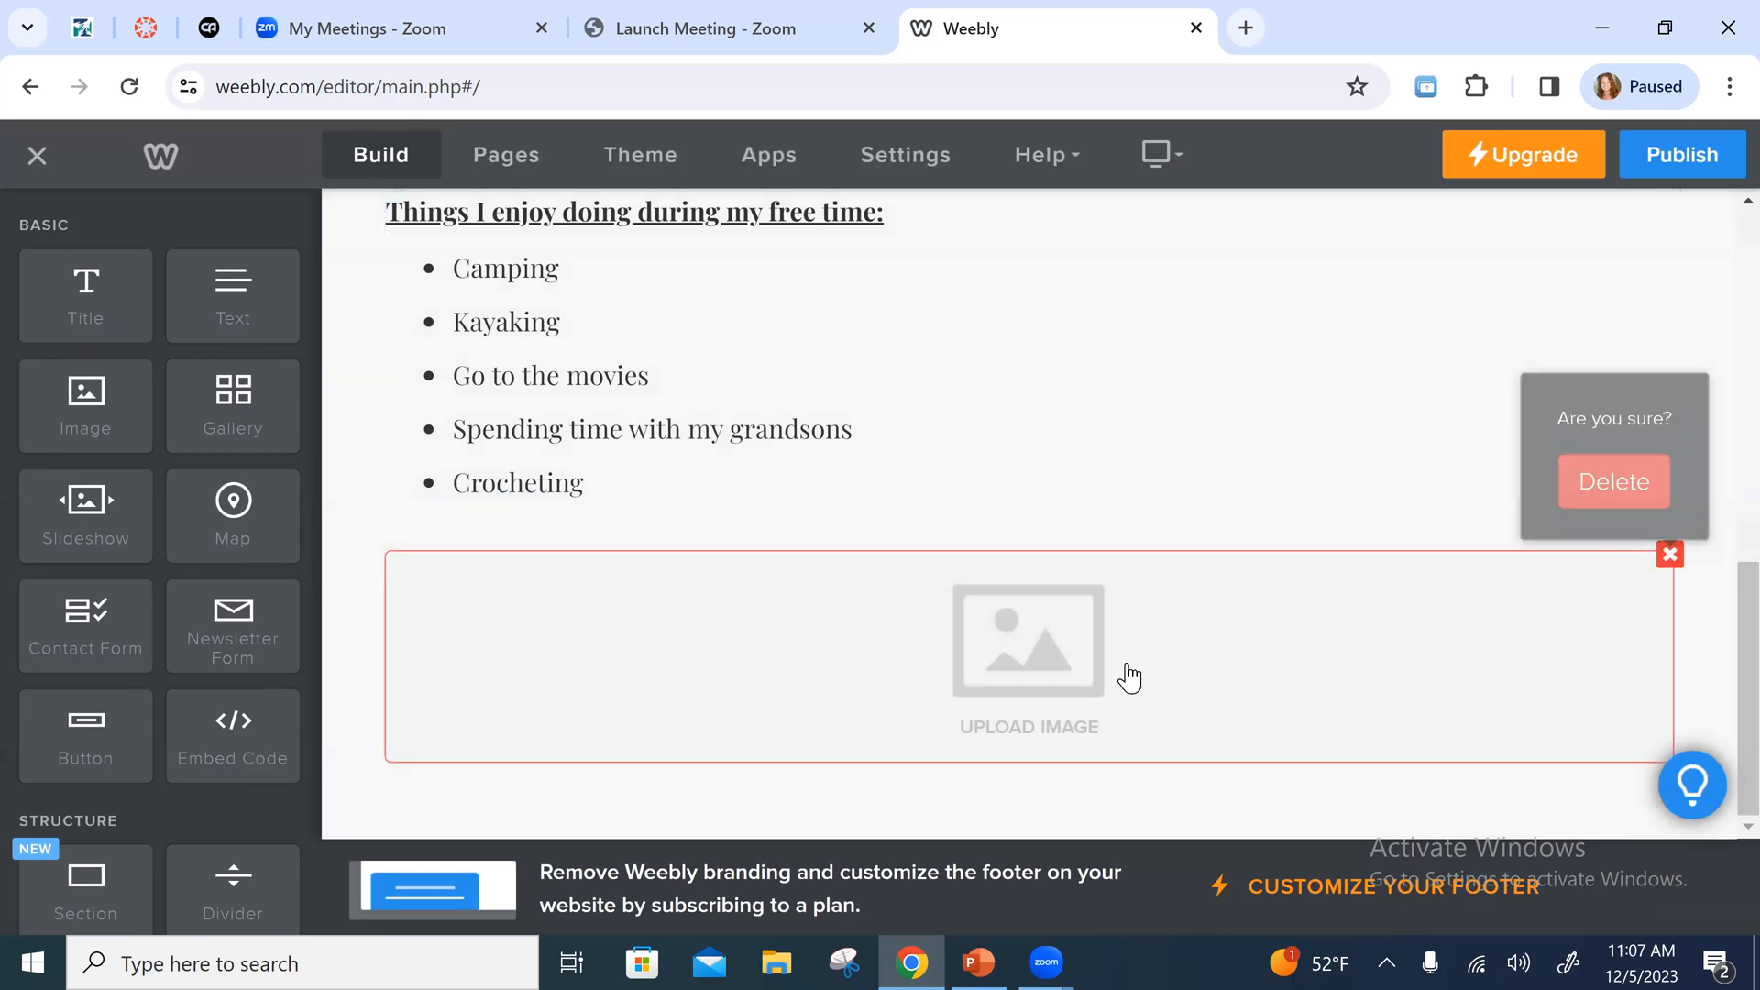
pyautogui.click(1616, 479)
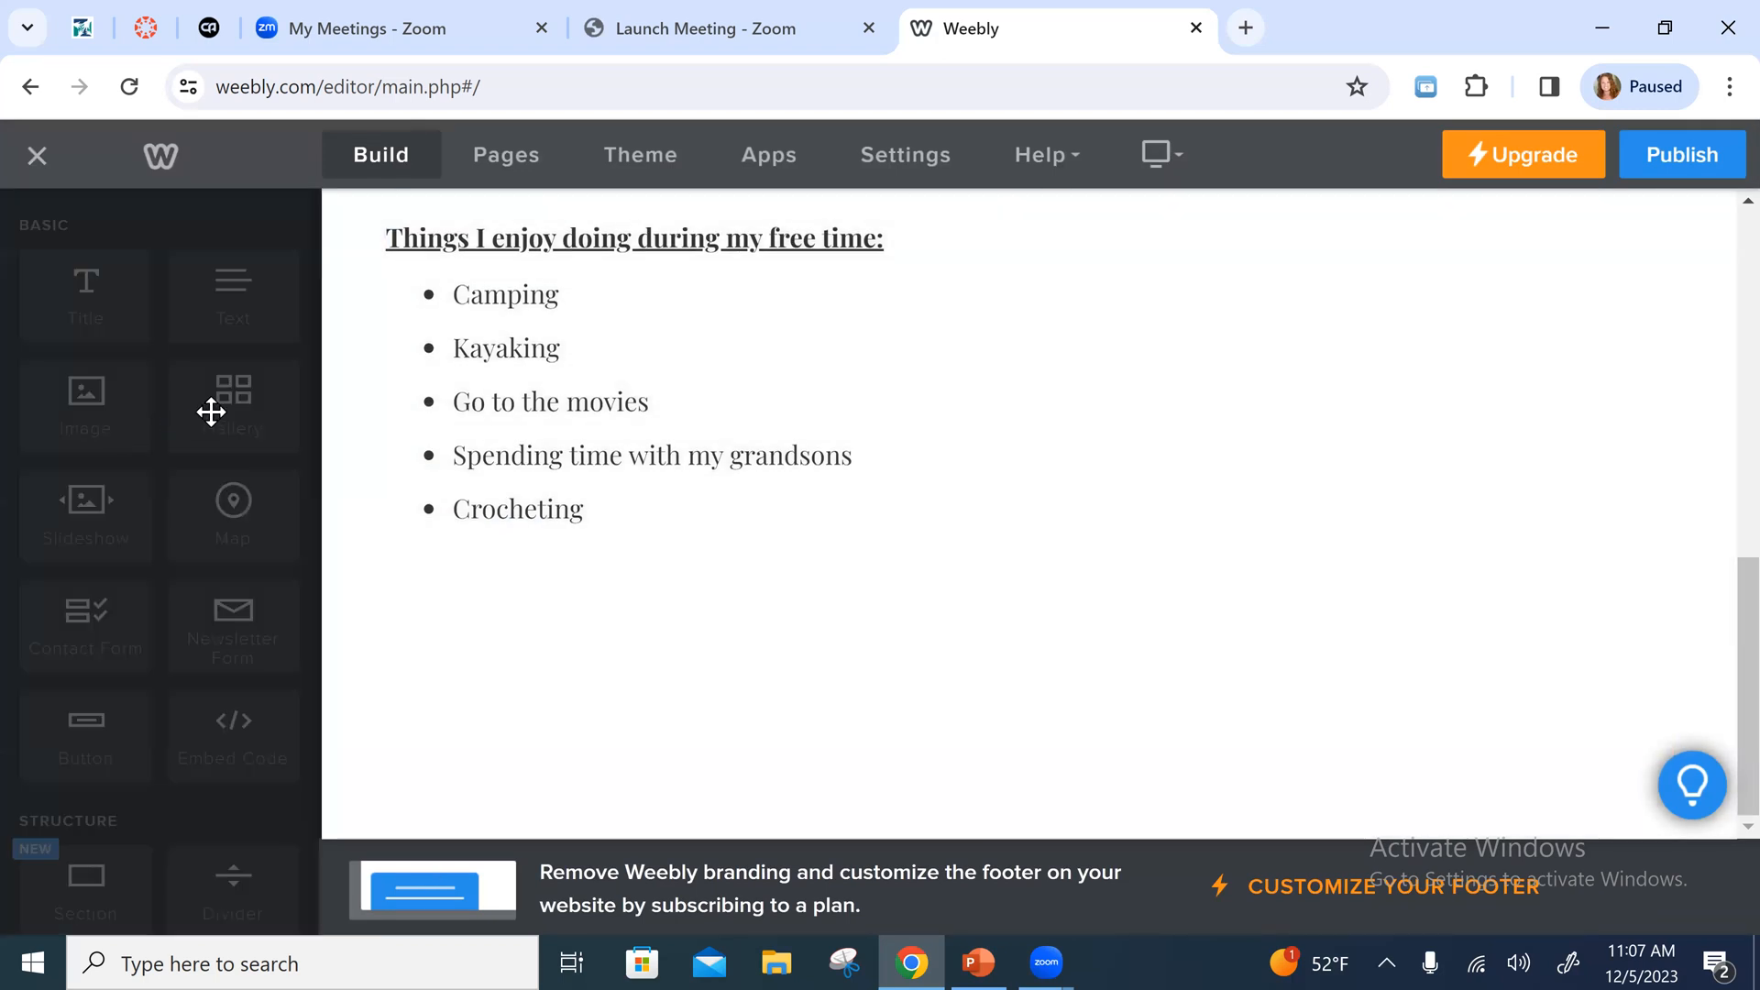
# Place a gallery element above the line "Things I enjoy doing during my free time:" and delete that element again
pyautogui.moveTo(211, 411); pyautogui.dragTo(1202, 483)
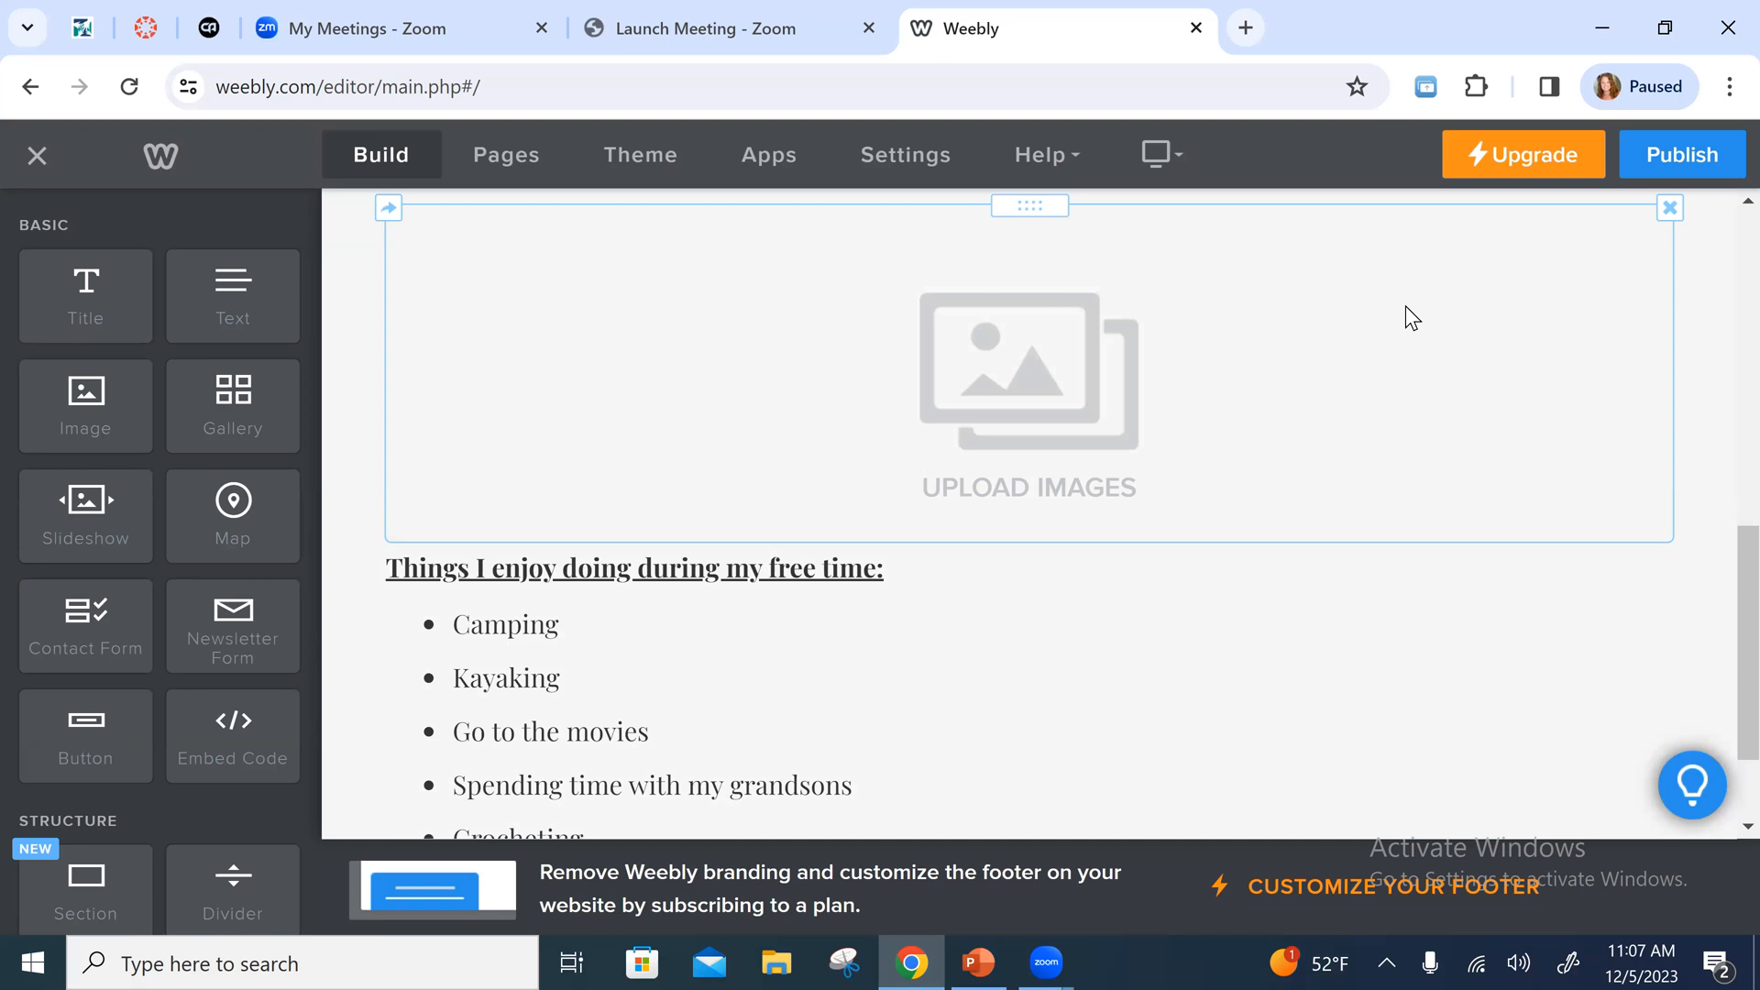
pyautogui.scroll(2, 1585, 447)
pyautogui.scroll(-1, 1597, 444)
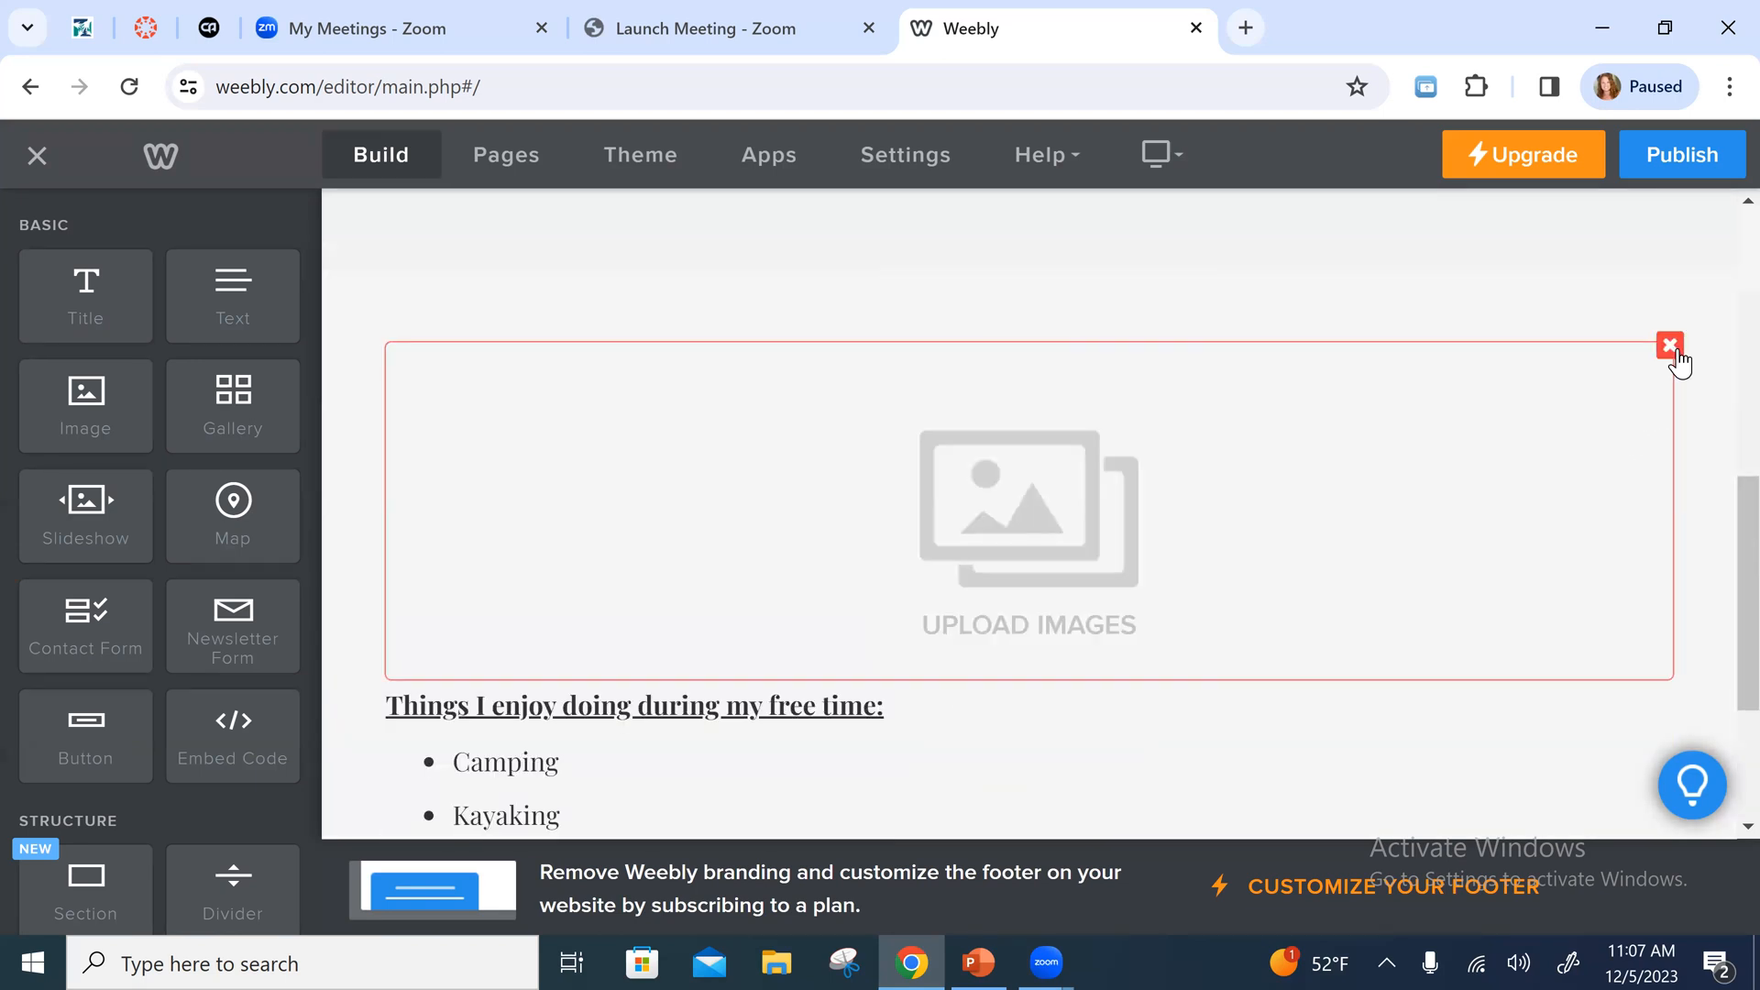
pyautogui.click(1670, 345)
pyautogui.click(1639, 269)
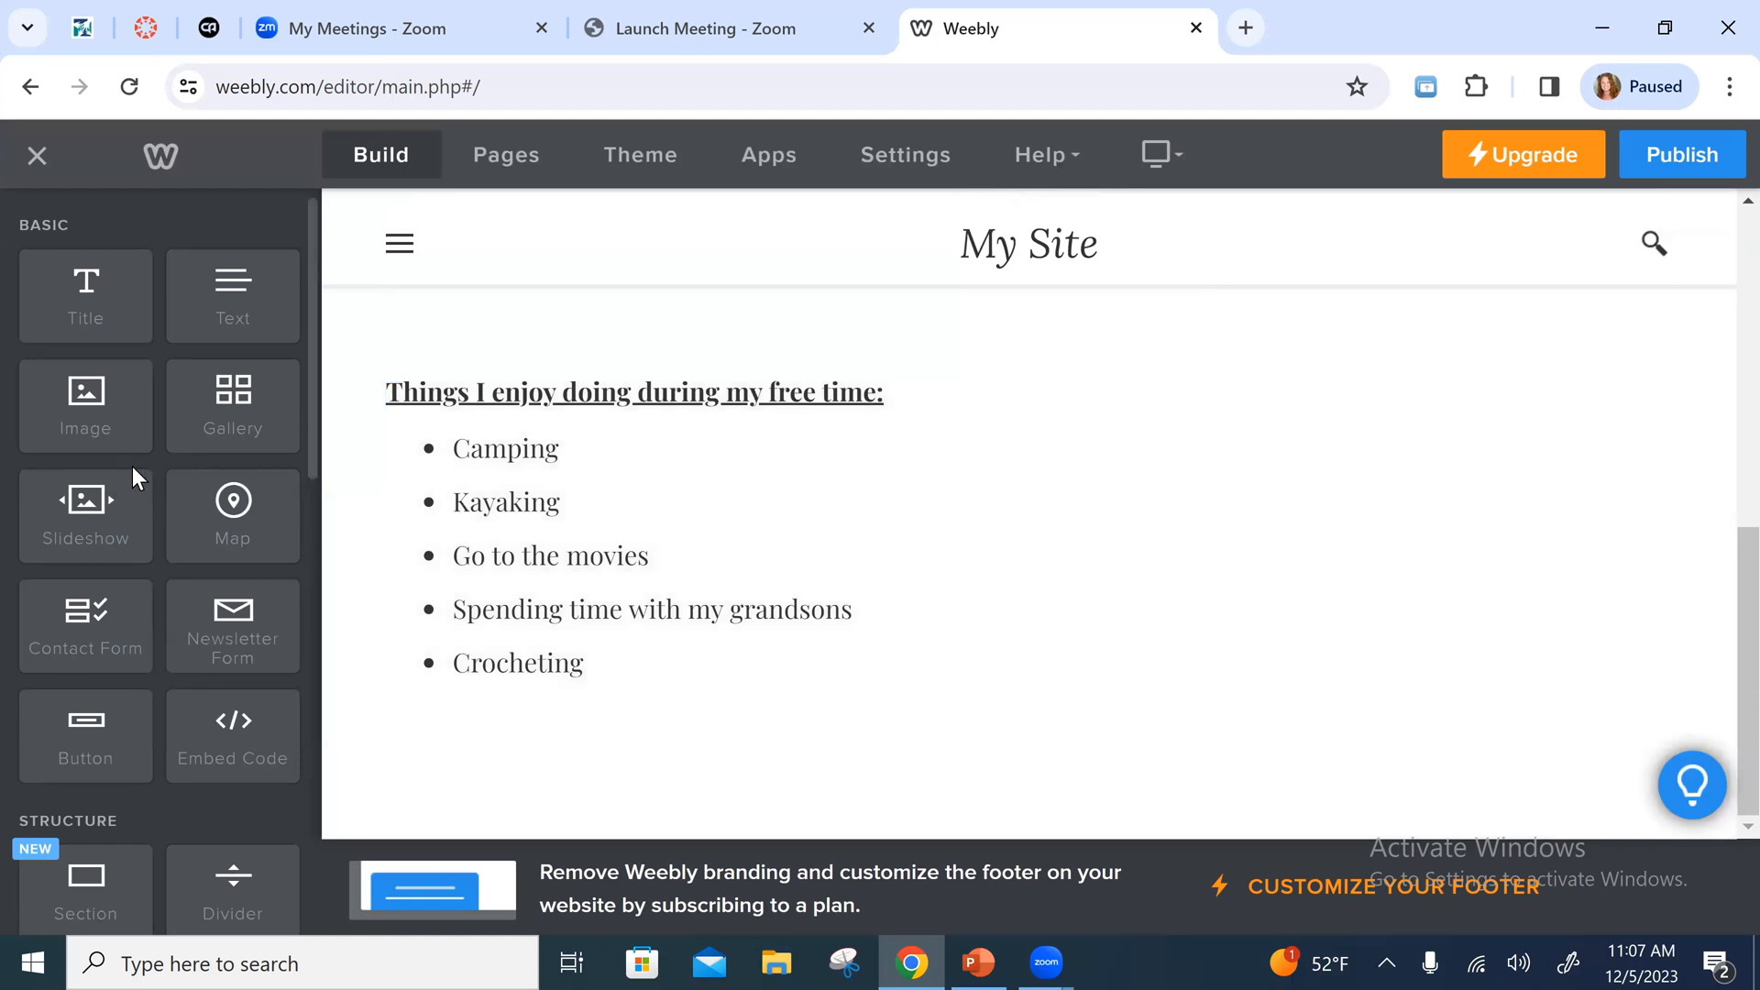
# Try a gallery element below the bulleted list of interests and remove it again
pyautogui.moveTo(199, 413); pyautogui.dragTo(1065, 548)
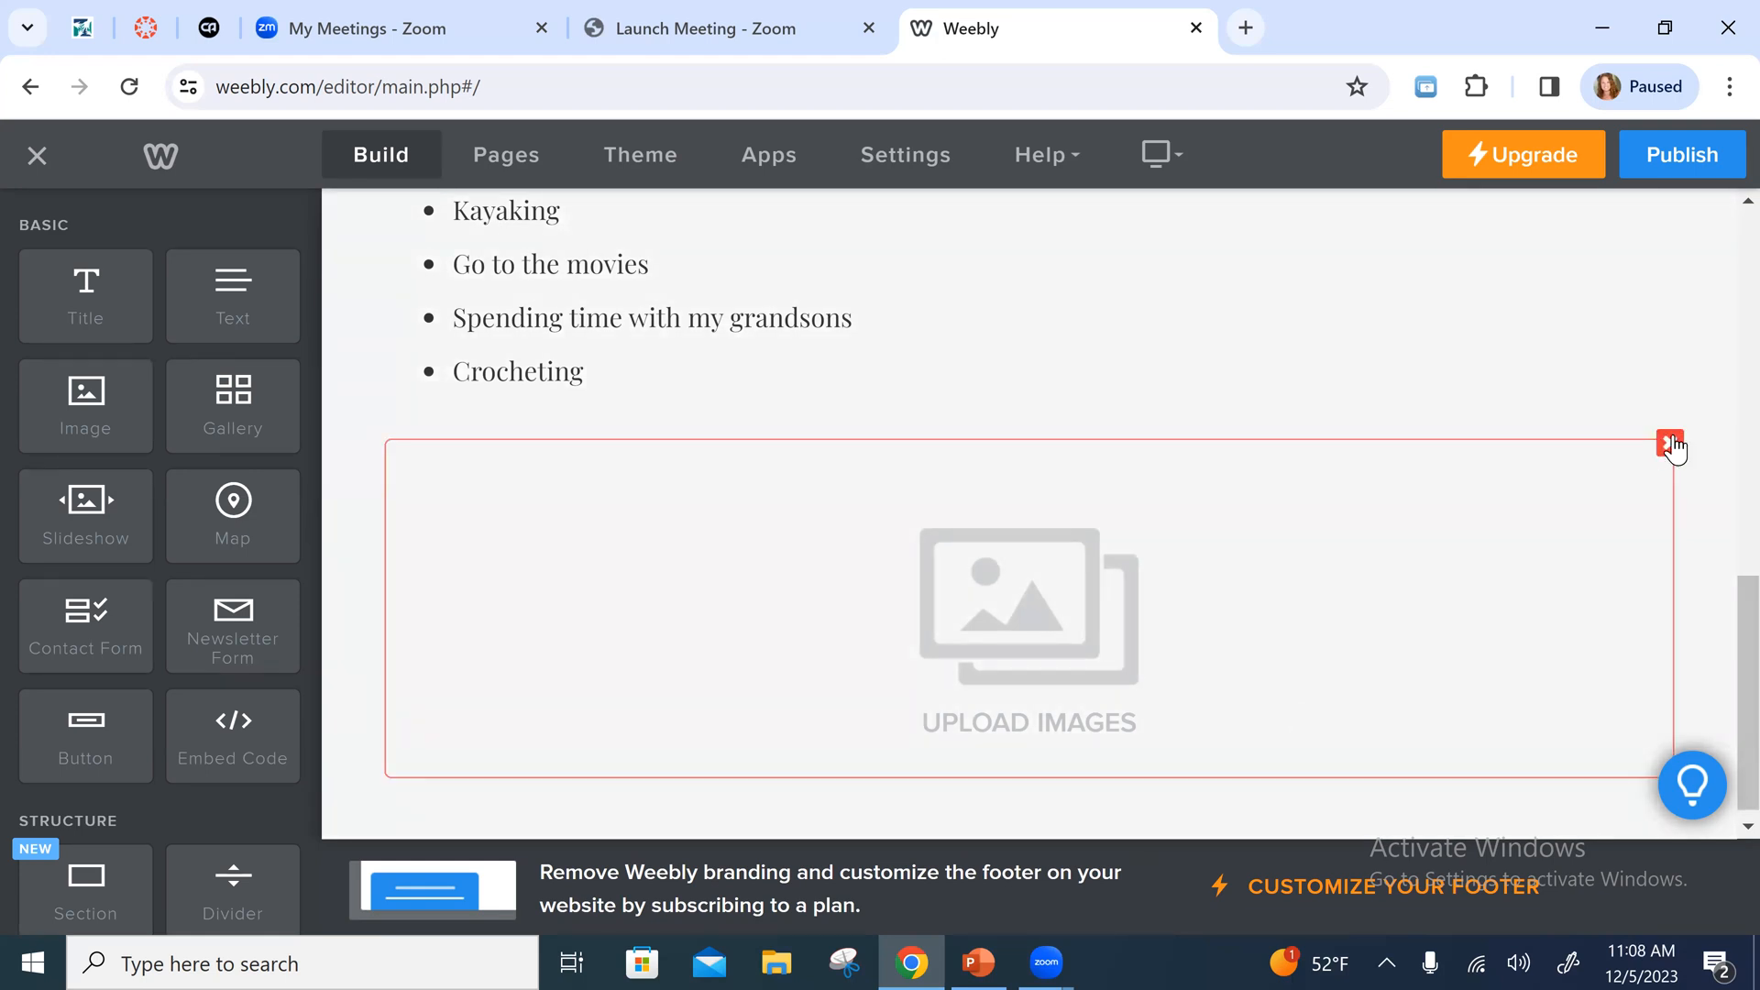
pyautogui.click(1670, 444)
pyautogui.click(1619, 363)
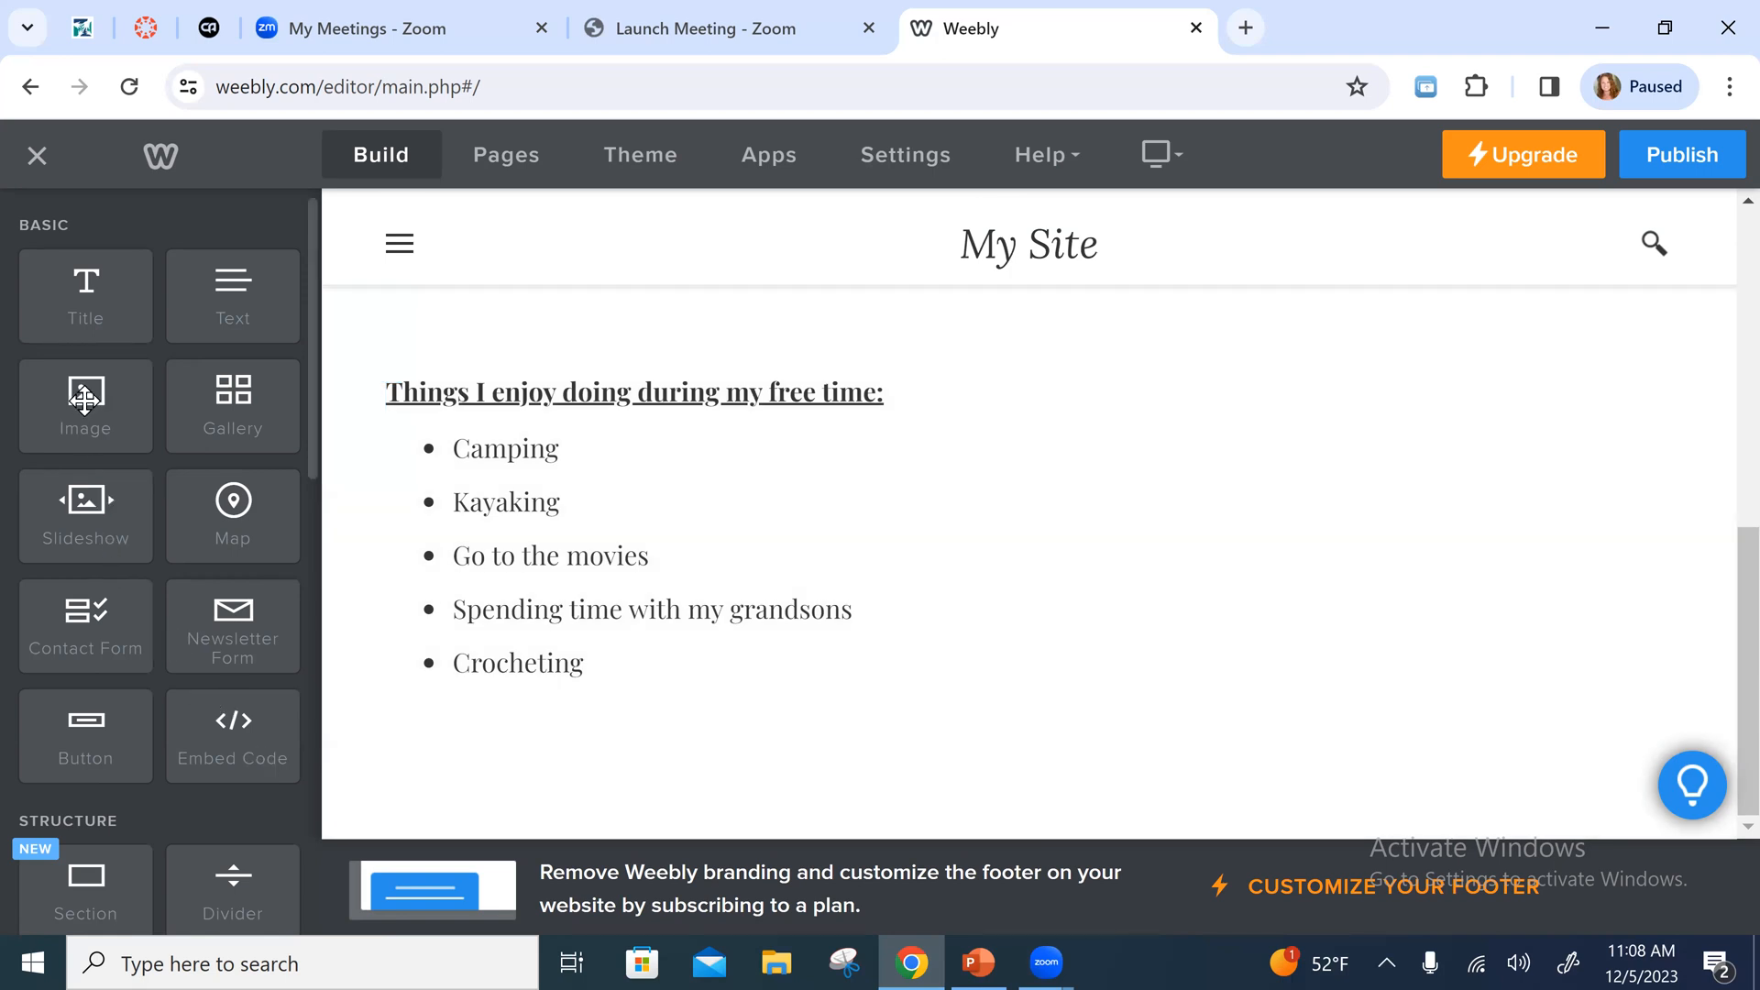
# Add an empty image element directly below the bulleted list of interests
pyautogui.moveTo(87, 404); pyautogui.dragTo(570, 774)
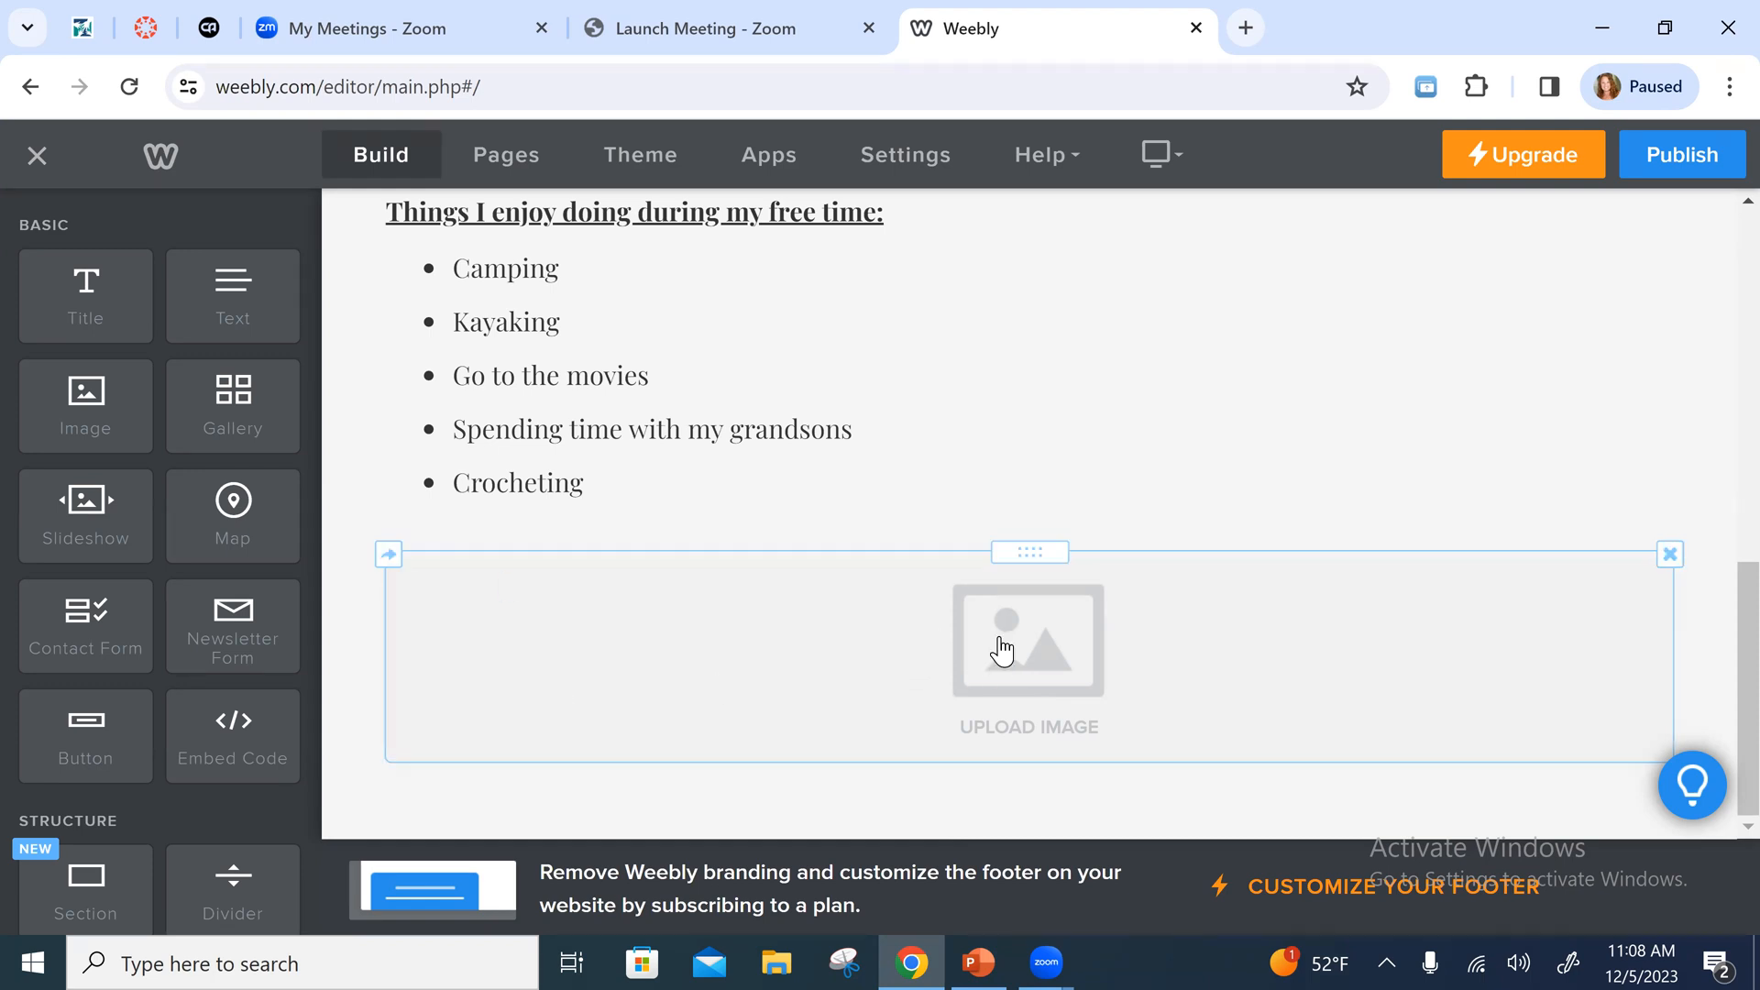
pyautogui.scroll(2, 624, 537)
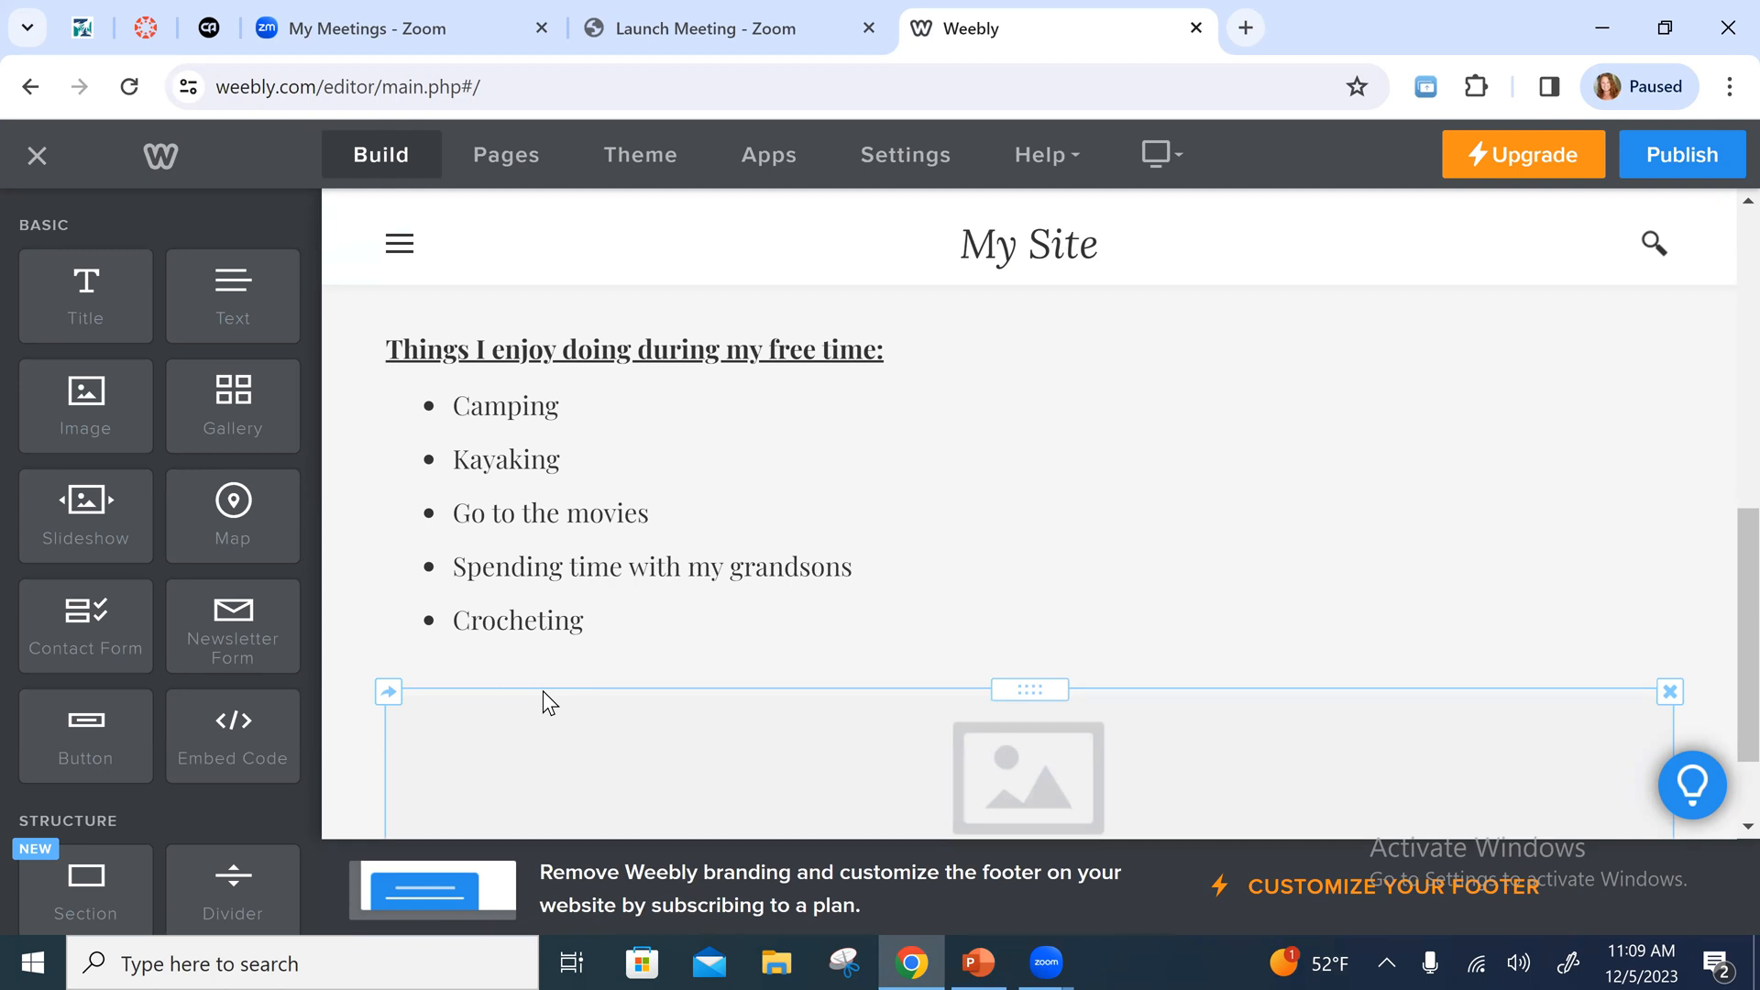
pyautogui.scroll(-2, 1113, 688)
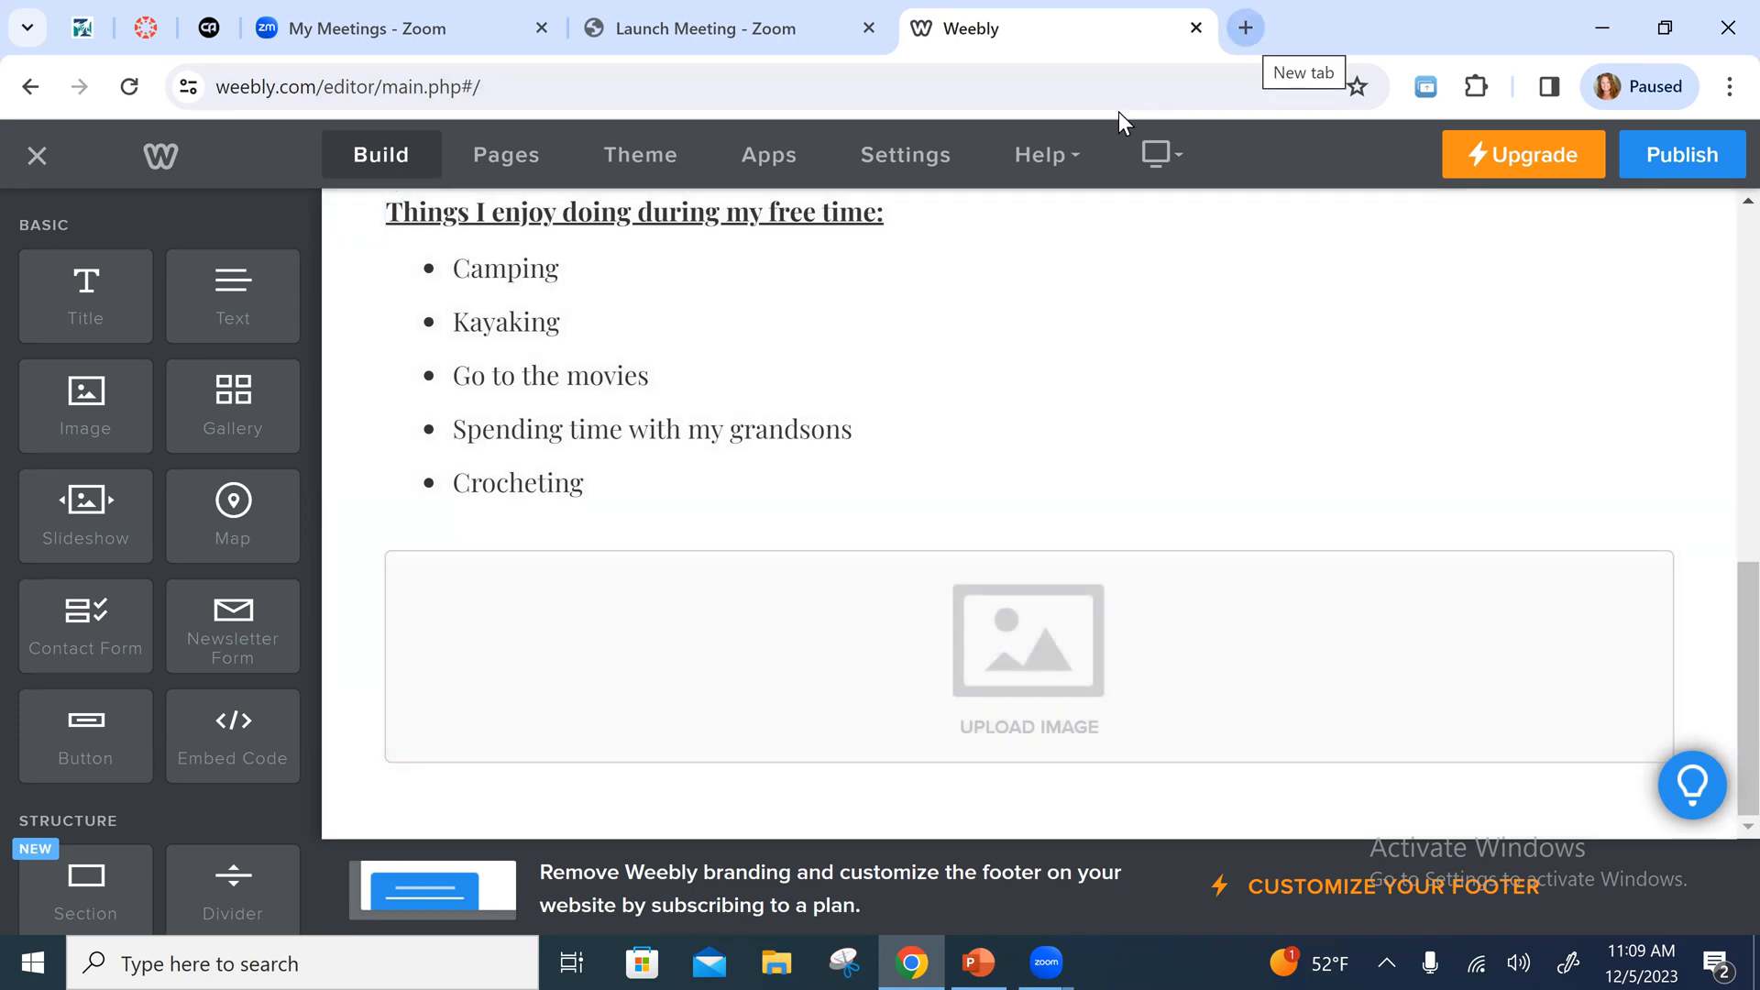
# Open a new browser tab and run a Google image search for "kayaking"
pyautogui.hotkey('ctrl', 't')
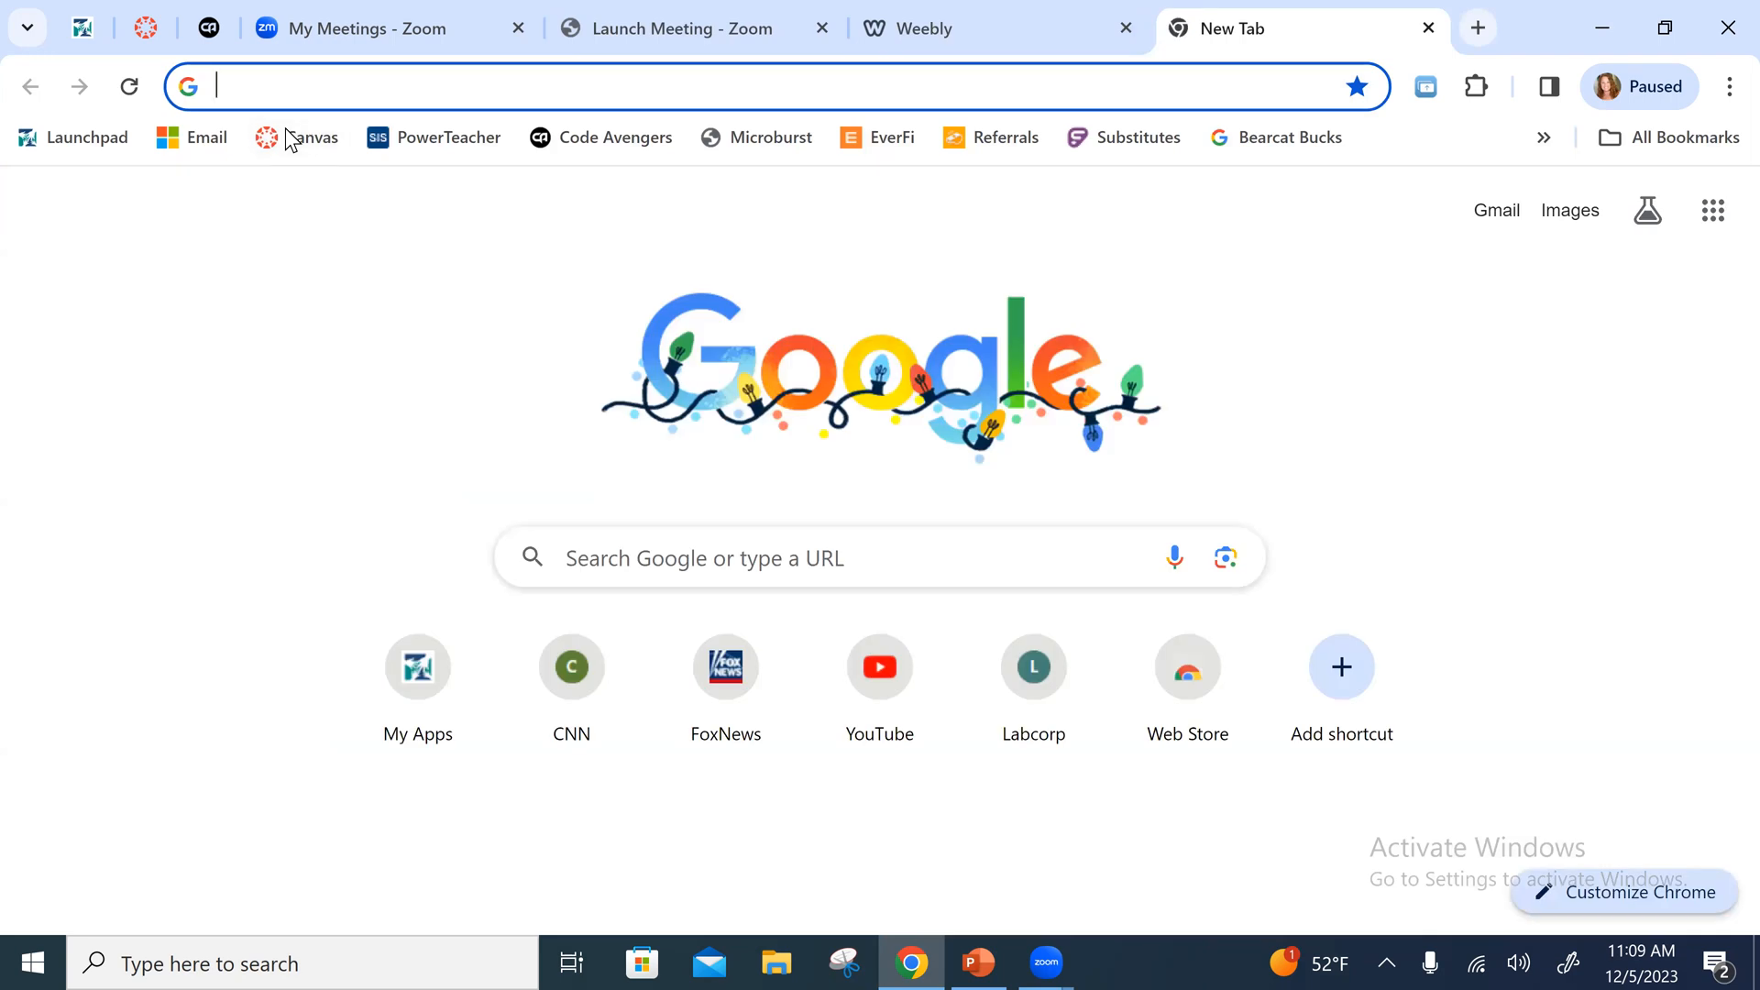
pyautogui.write('kayak')
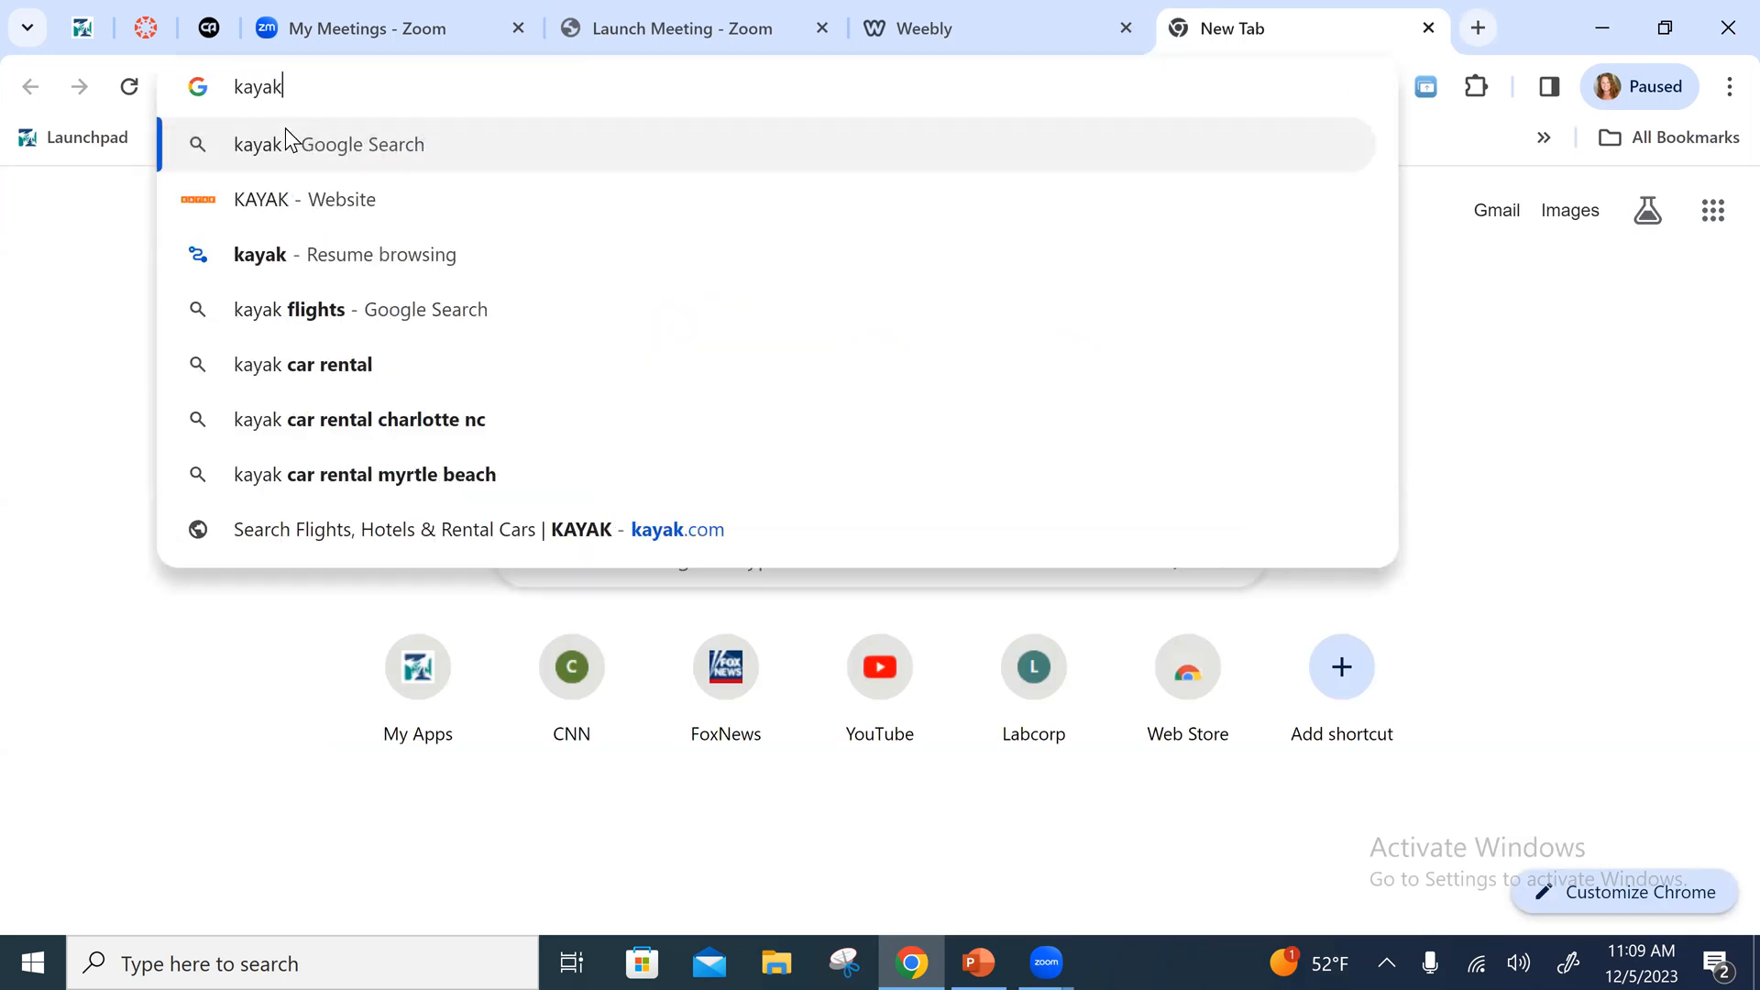
pyautogui.write('ing')
pyautogui.press('Return')
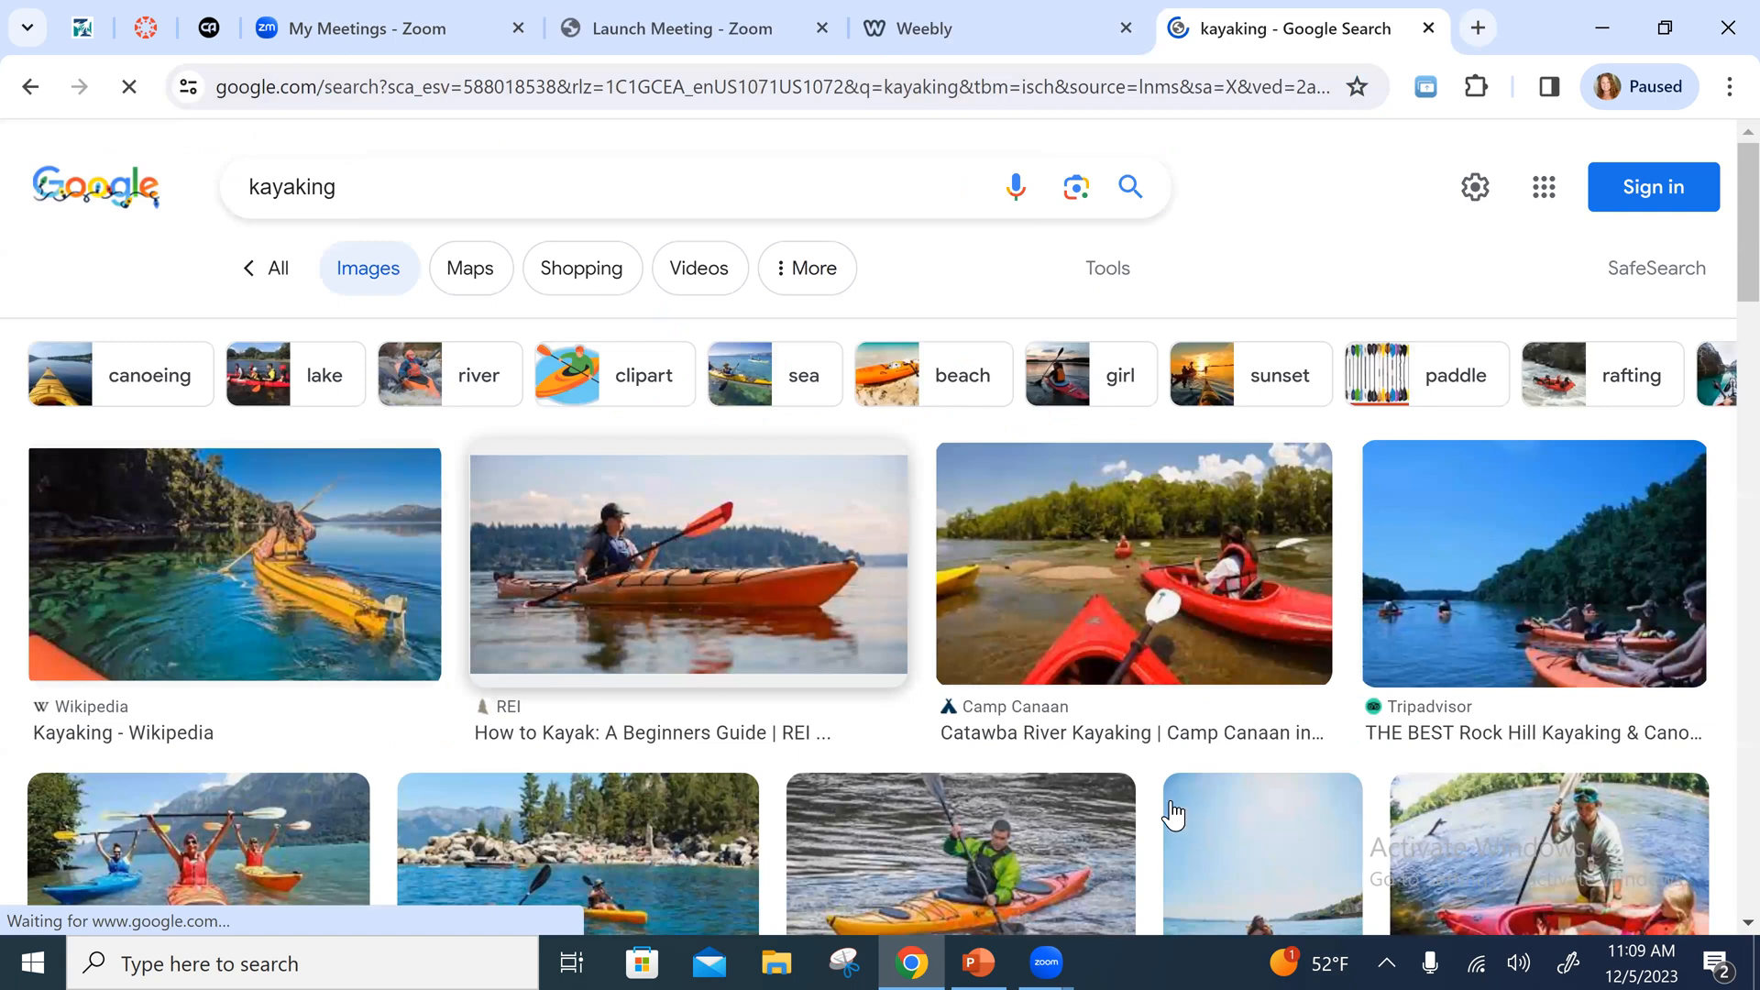
# Browse the kayaking image results and open the preview of the Camp Canaan "Catawba River Kayaking" picture
pyautogui.scroll(-1, 1170, 819)
pyautogui.scroll(-1, 999, 834)
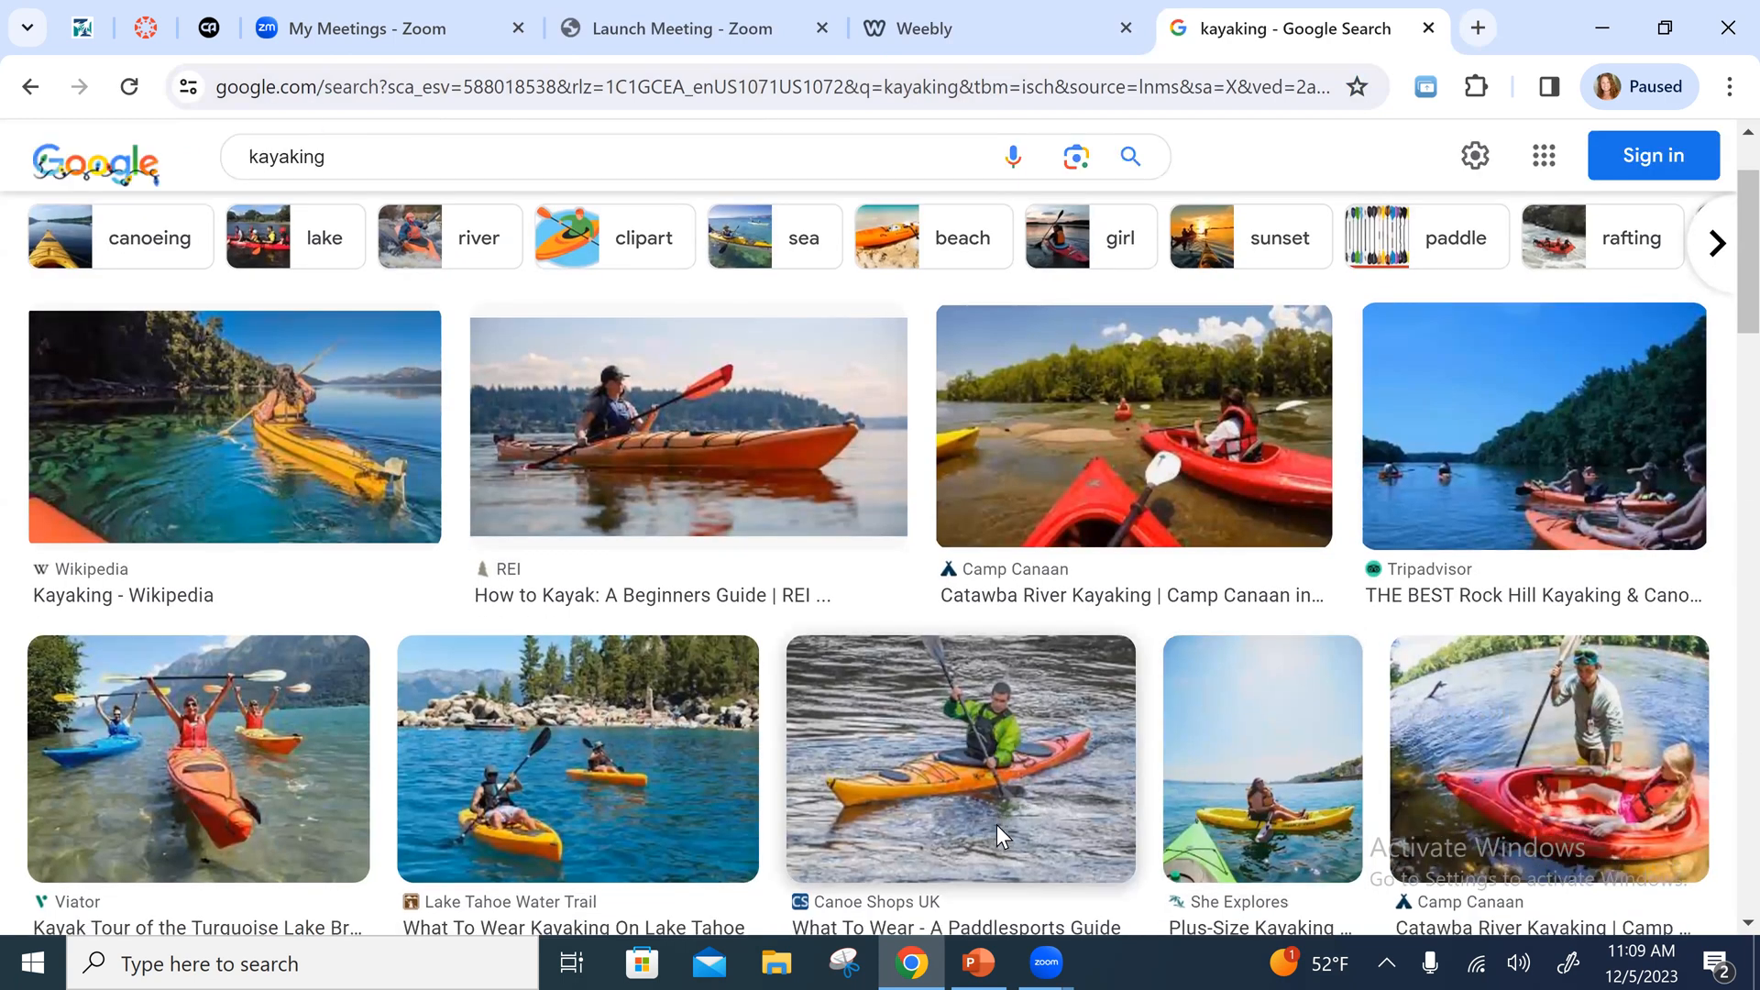
pyautogui.scroll(-3, 999, 836)
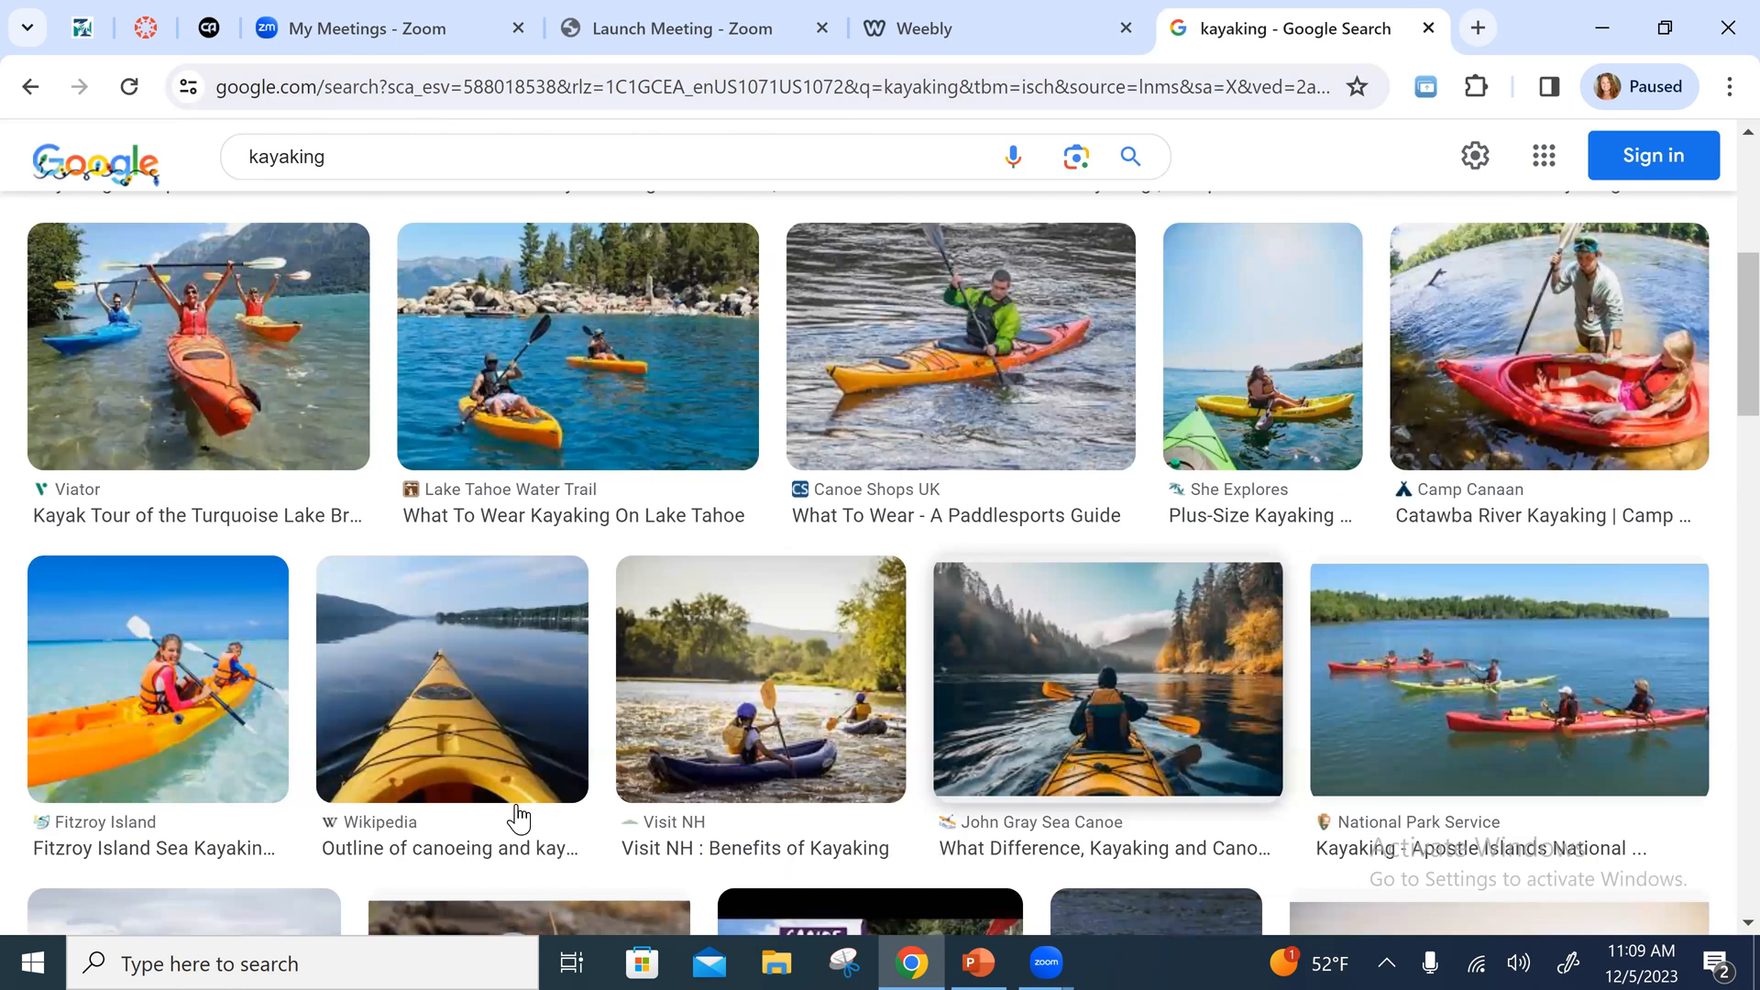
pyautogui.scroll(3, 519, 816)
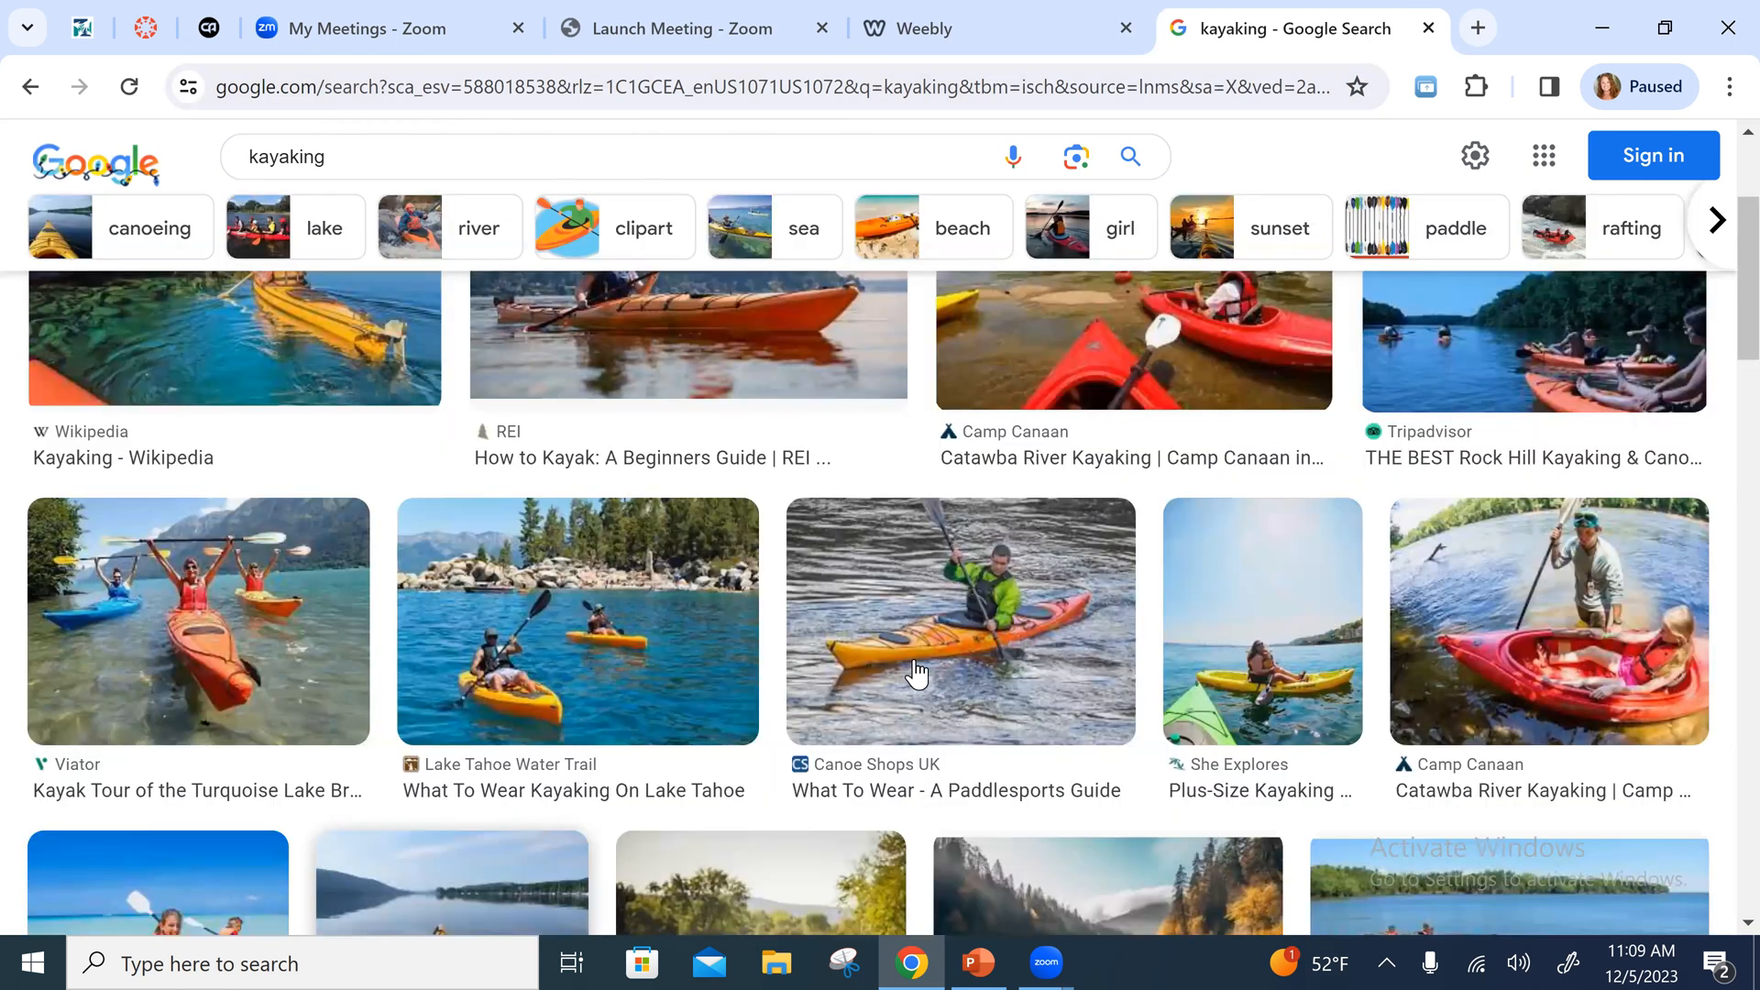
pyautogui.scroll(3, 821, 631)
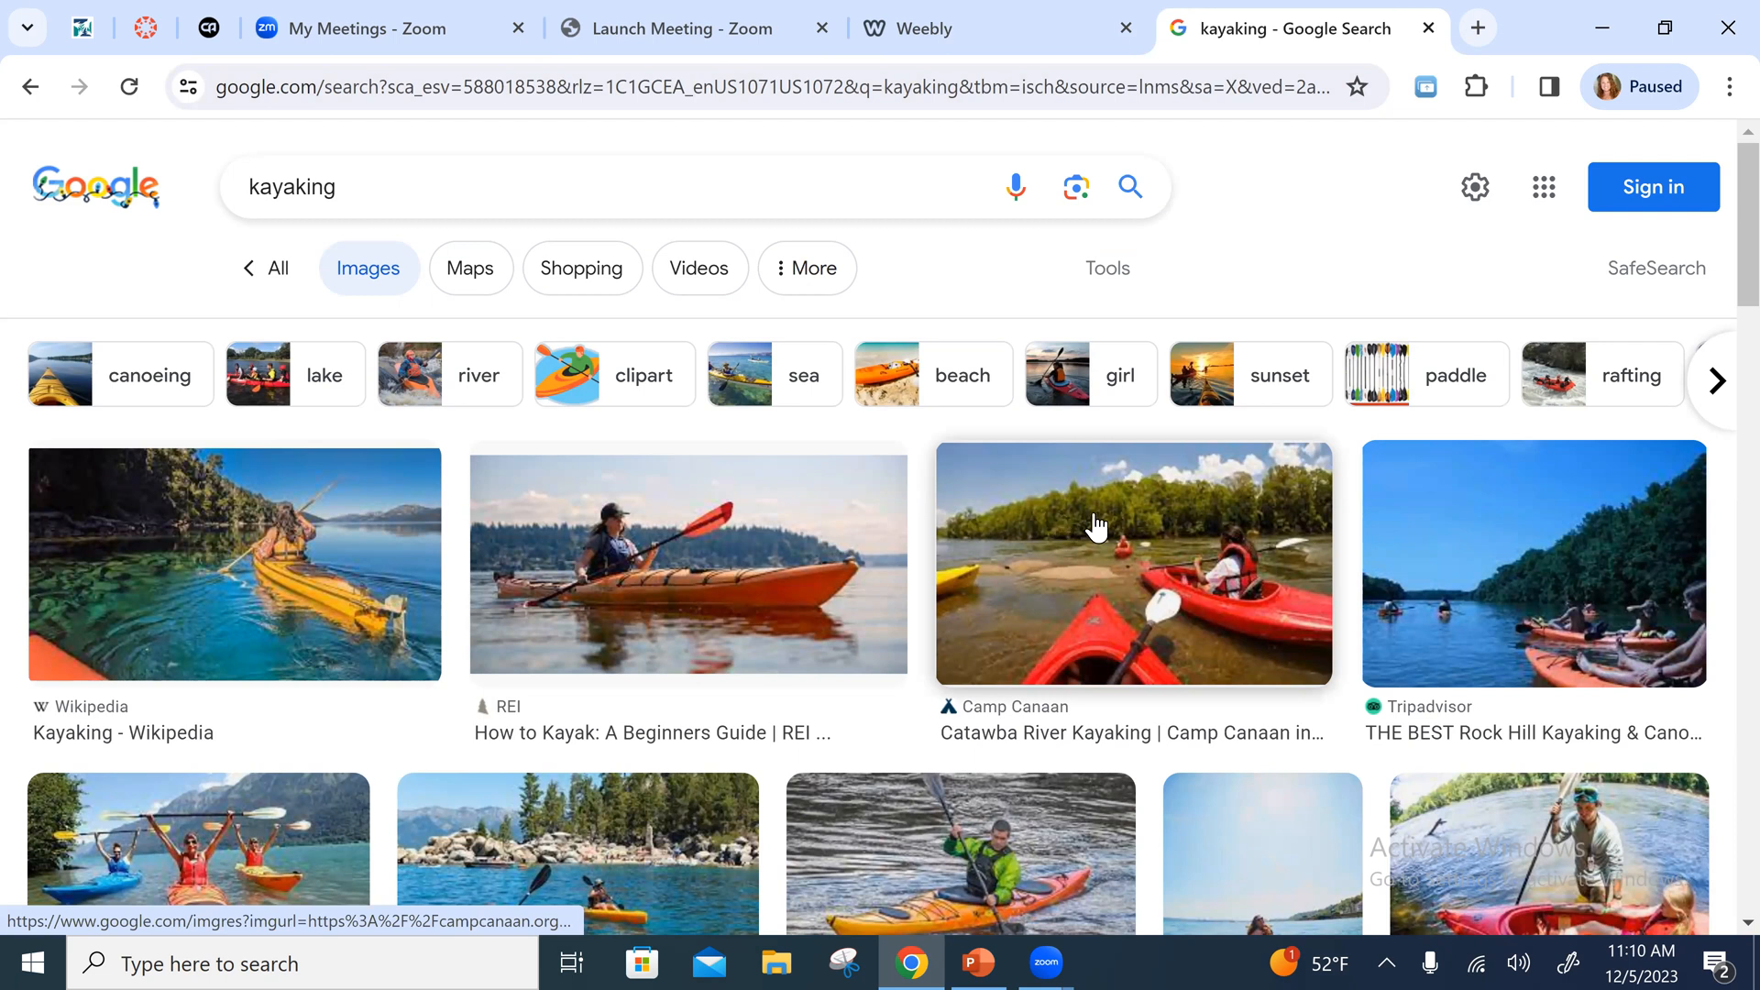
pyautogui.moveTo(1107, 553)
pyautogui.mouseDown()
pyautogui.moveTo(1137, 580)
pyautogui.moveTo(1137, 564)
pyautogui.mouseUp()
pyautogui.click(1137, 564)
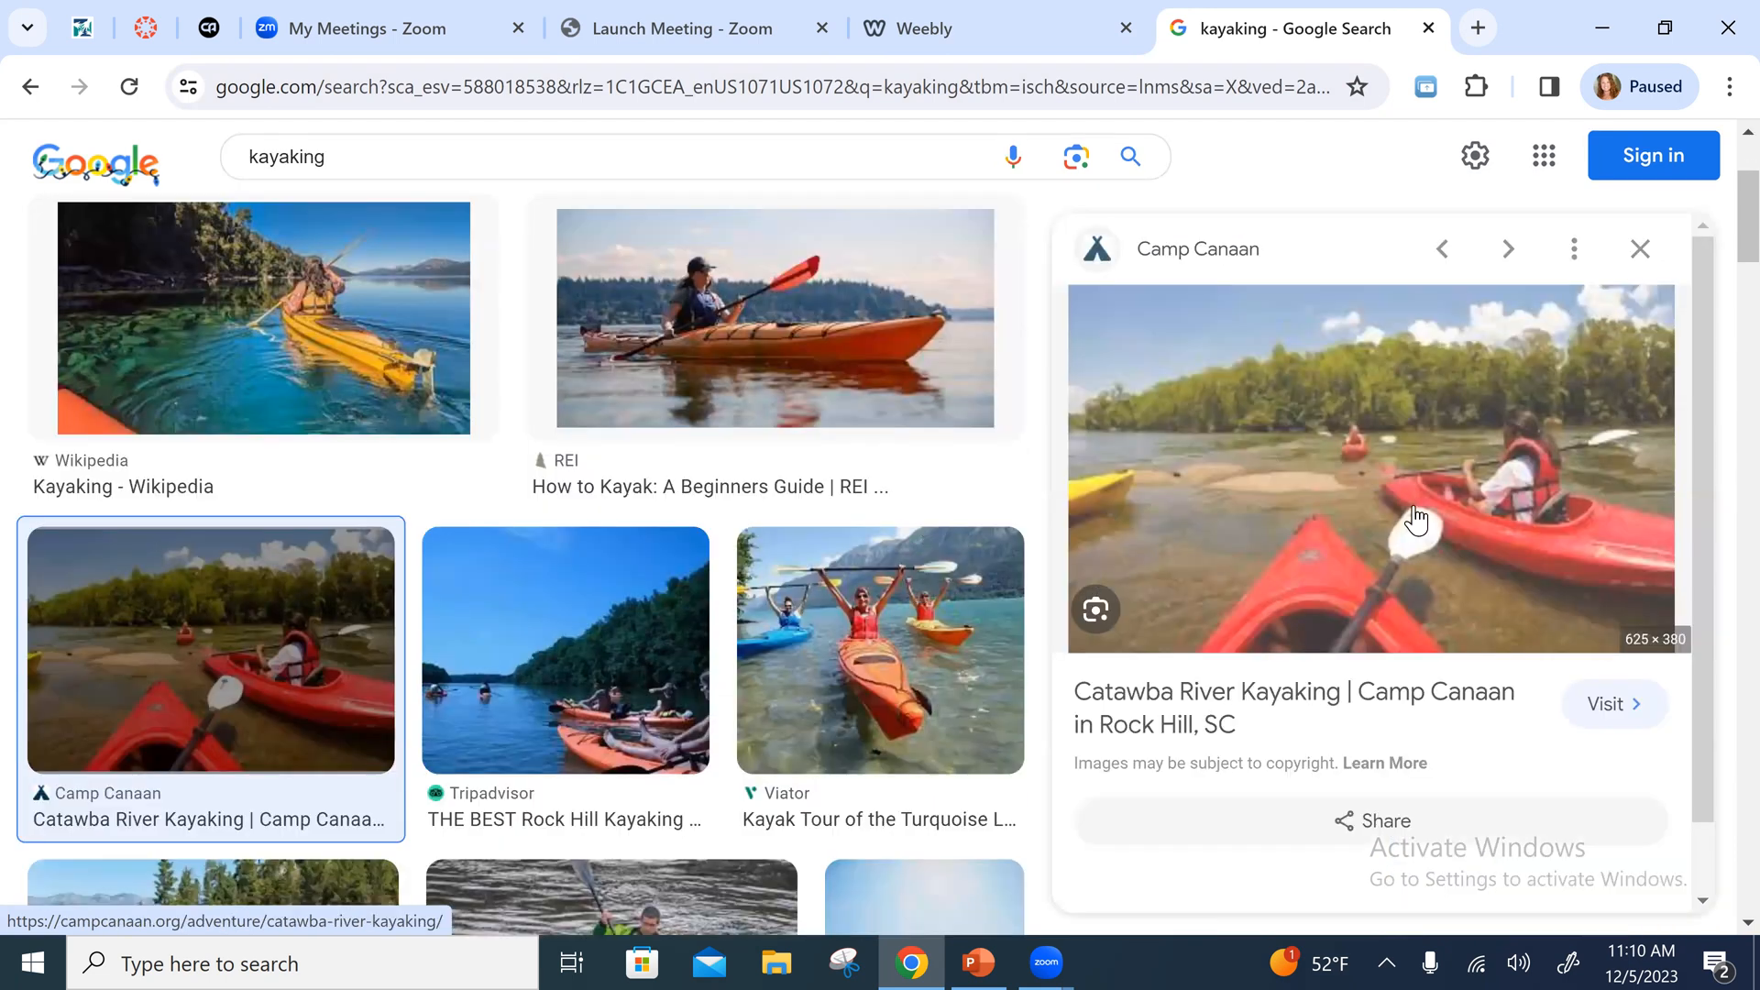
# Copy the previewed kayaking picture and try to paste it into the empty image element in the Weebly editor
pyautogui.rightClick(1499, 729)
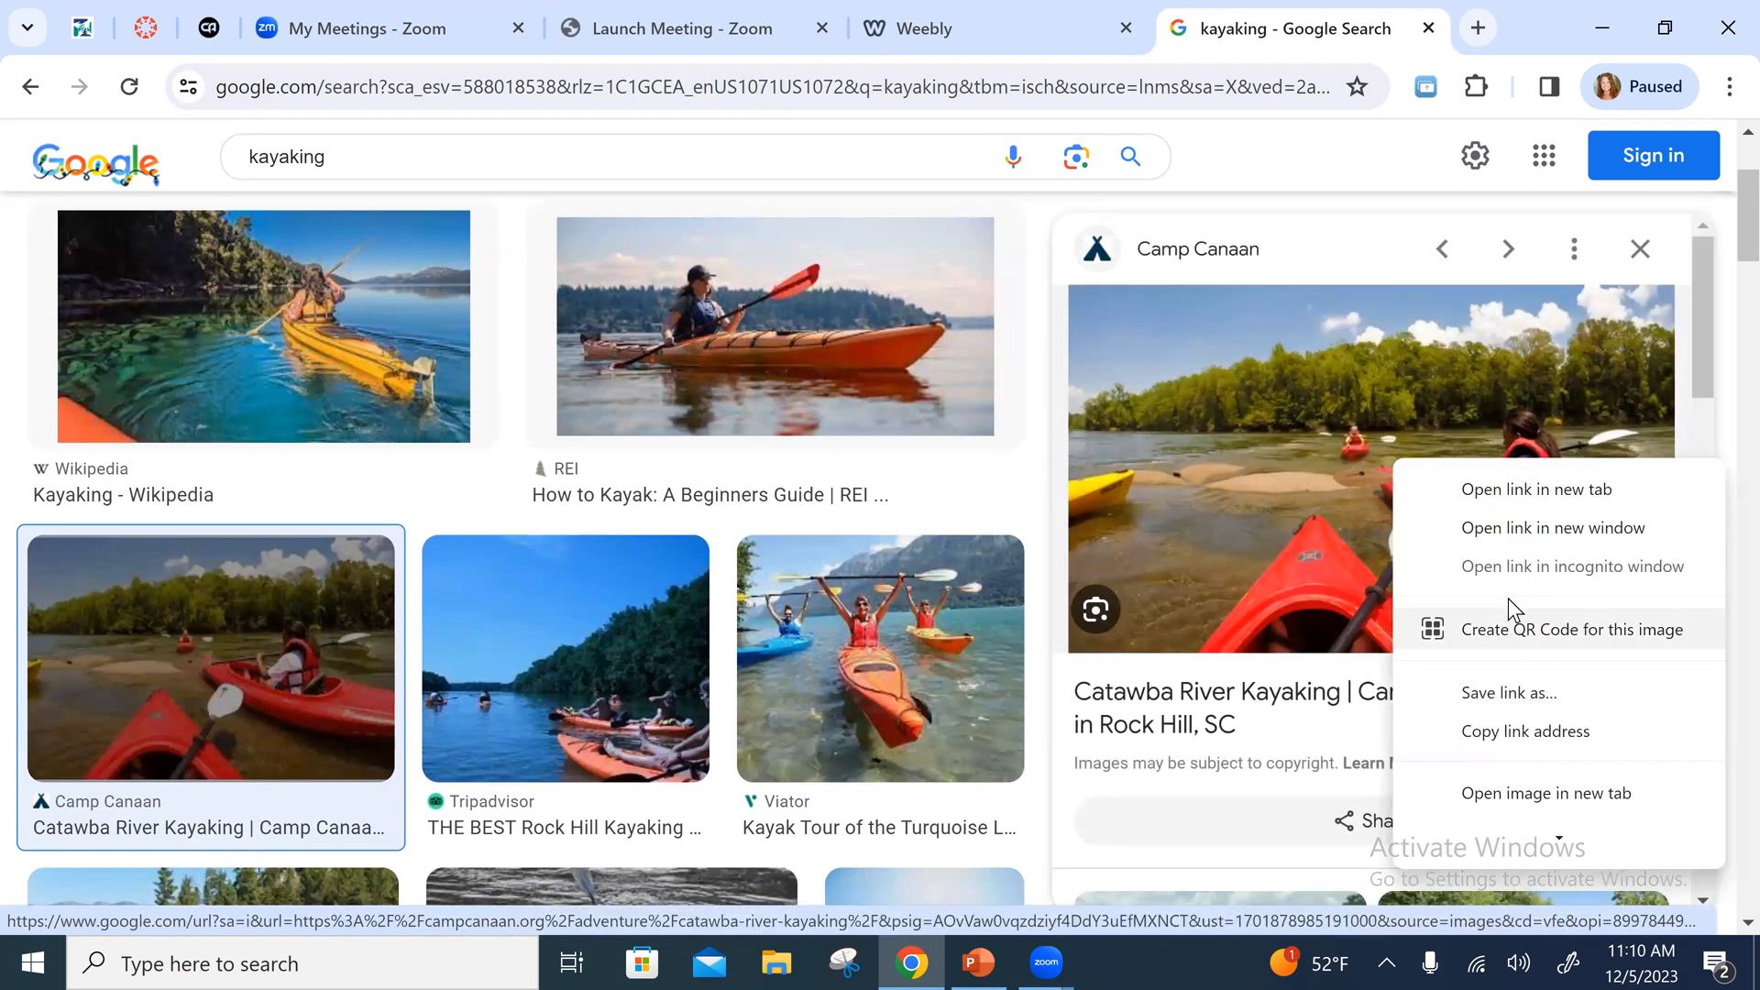
pyautogui.scroll(-2, 1511, 602)
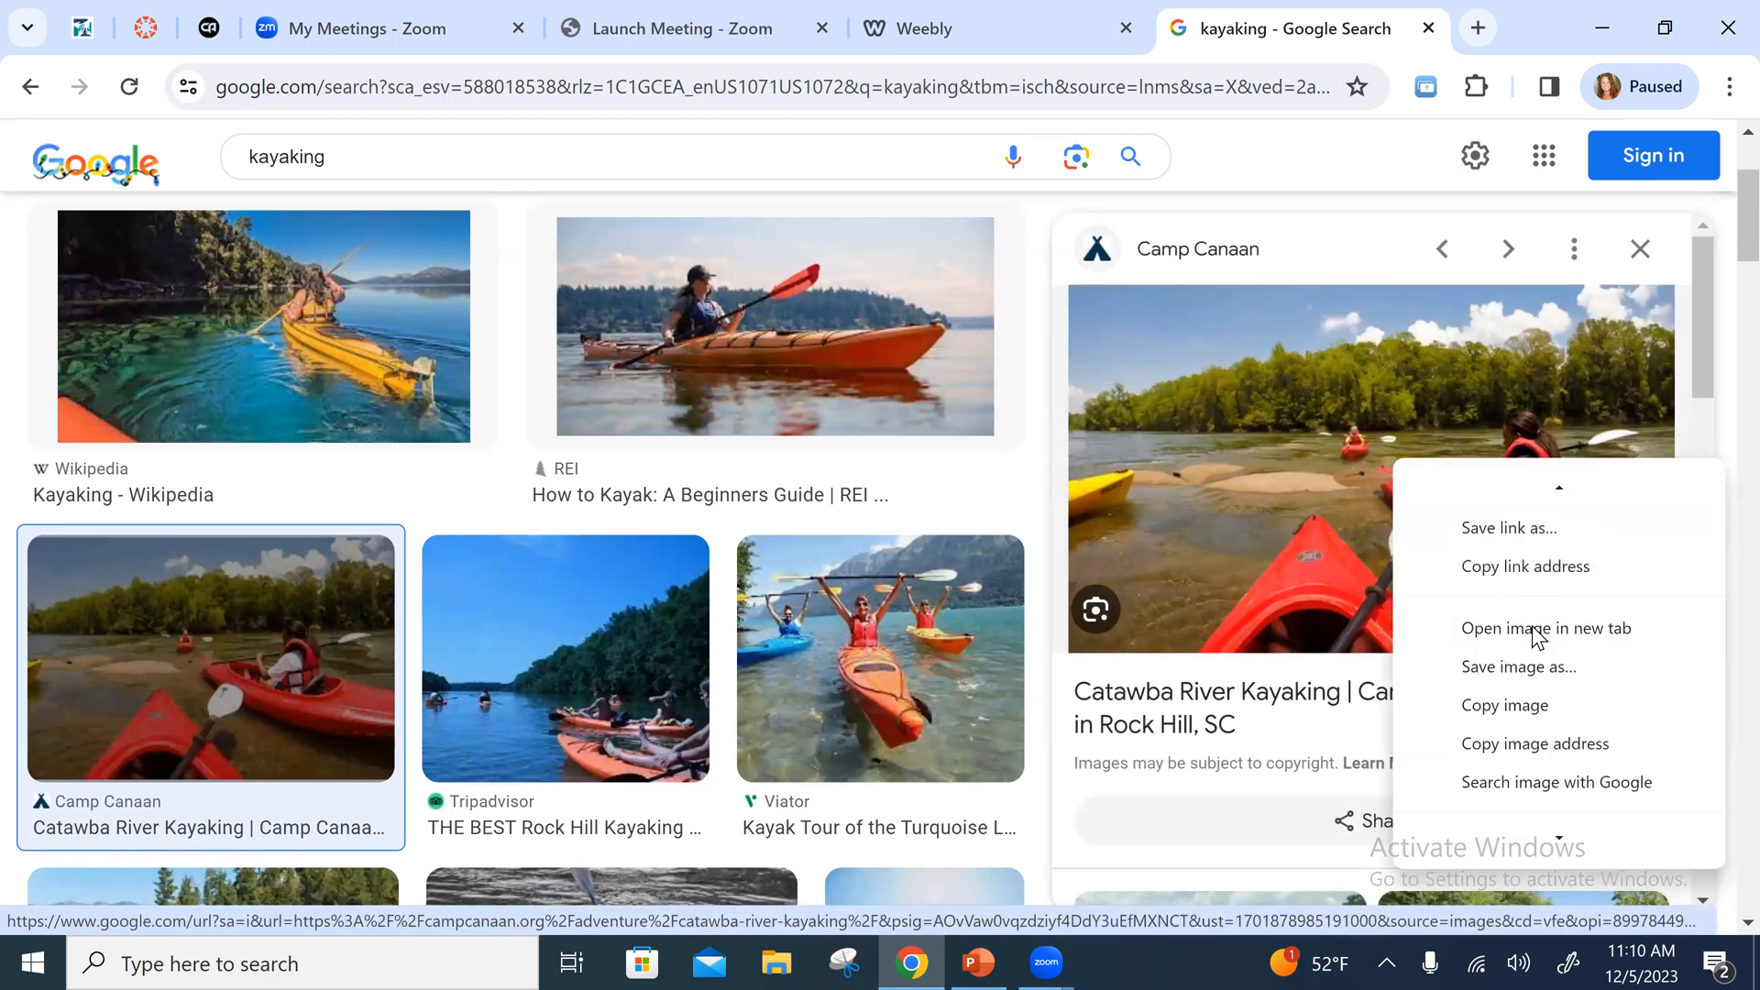
pyautogui.click(1519, 706)
pyautogui.hotkey('ctrl', 'shift', 'Tab')
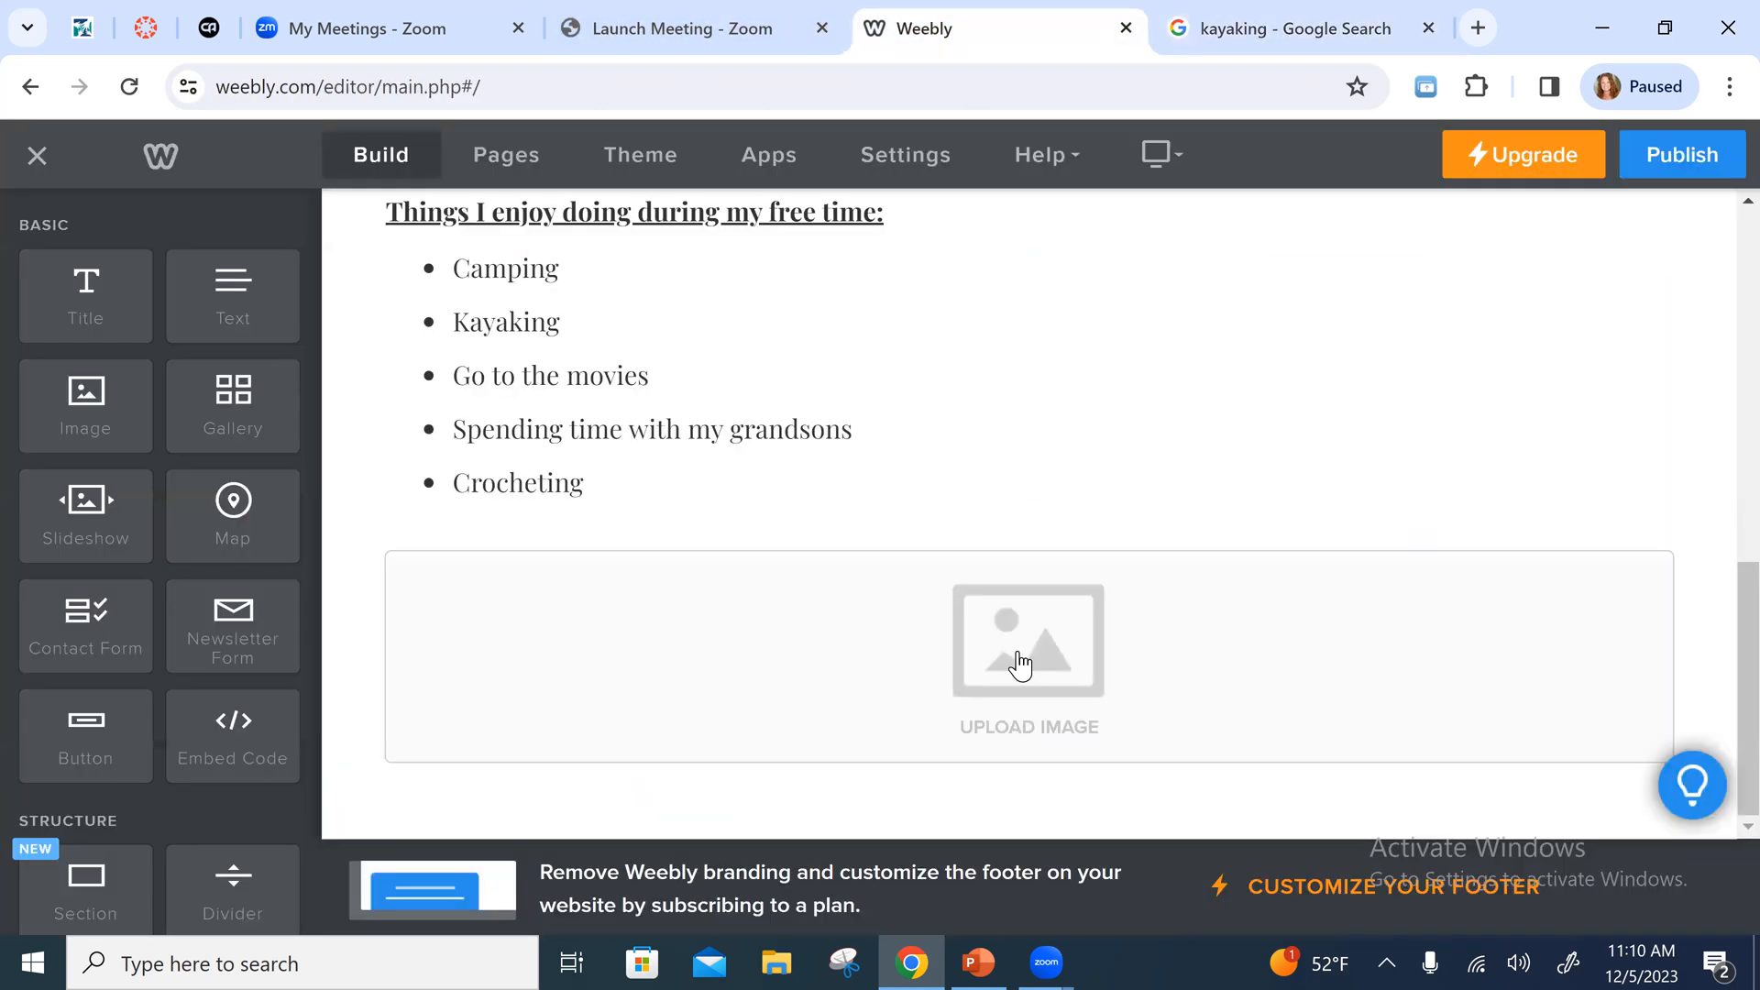
pyautogui.rightClick(1036, 629)
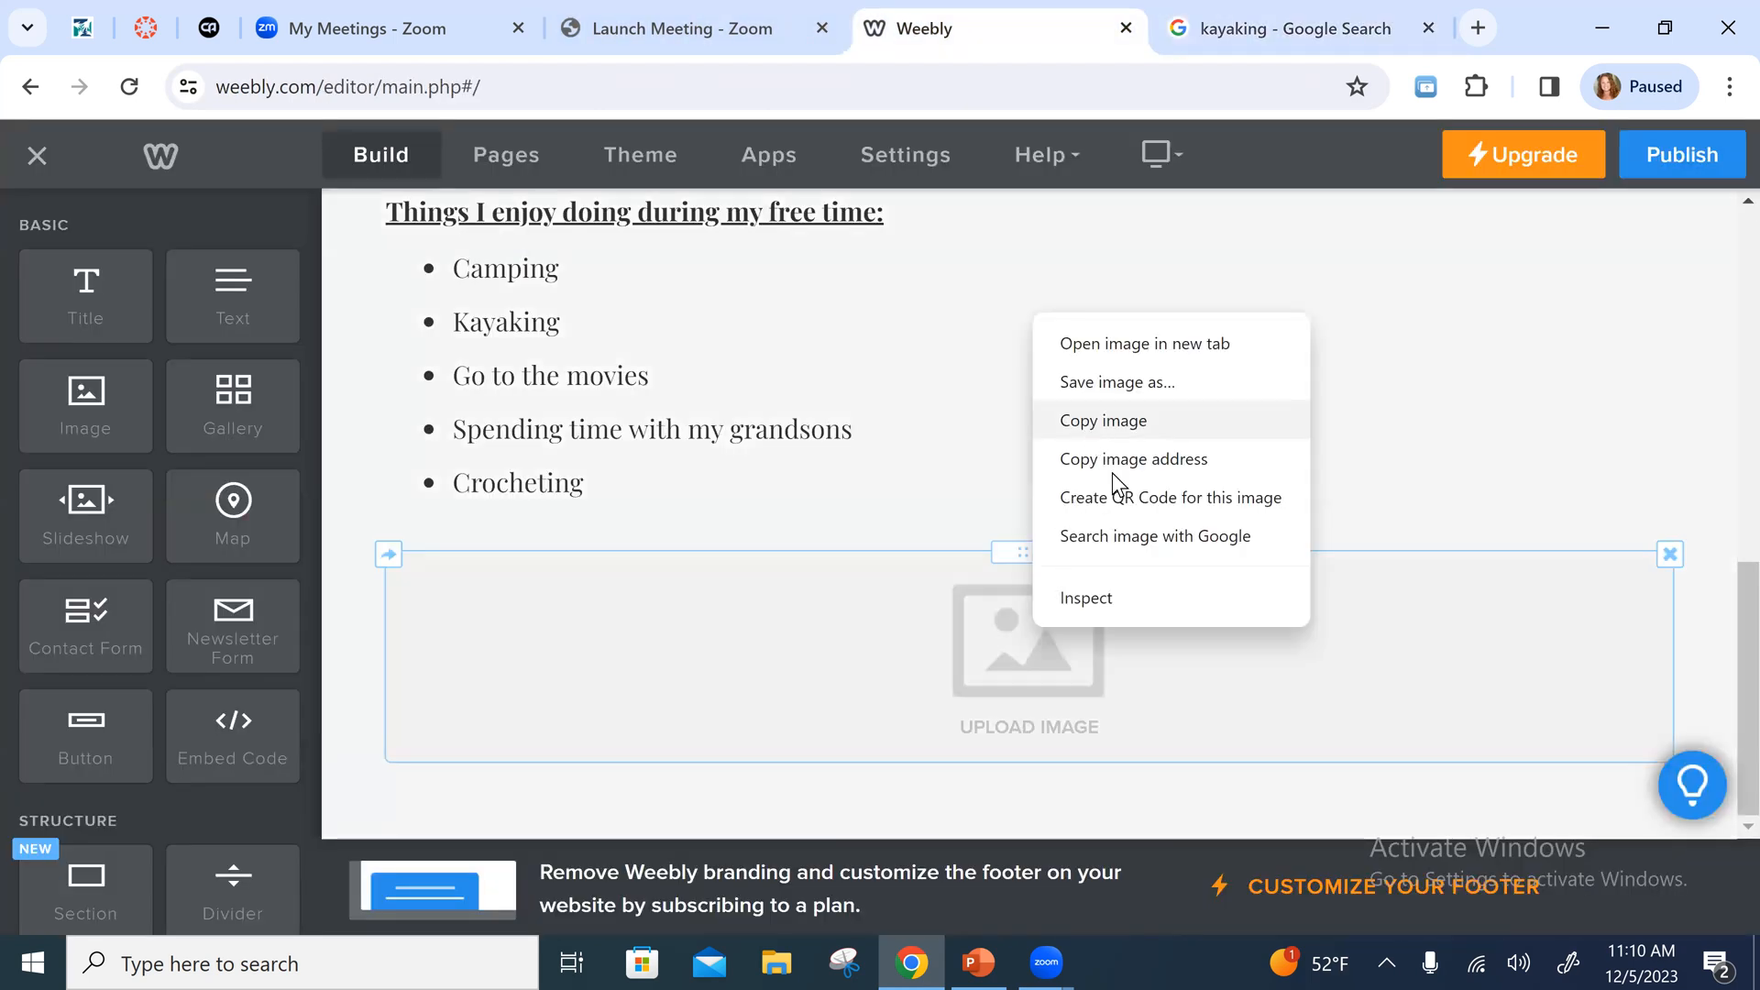
pyautogui.rightClick(662, 684)
pyautogui.rightClick(664, 684)
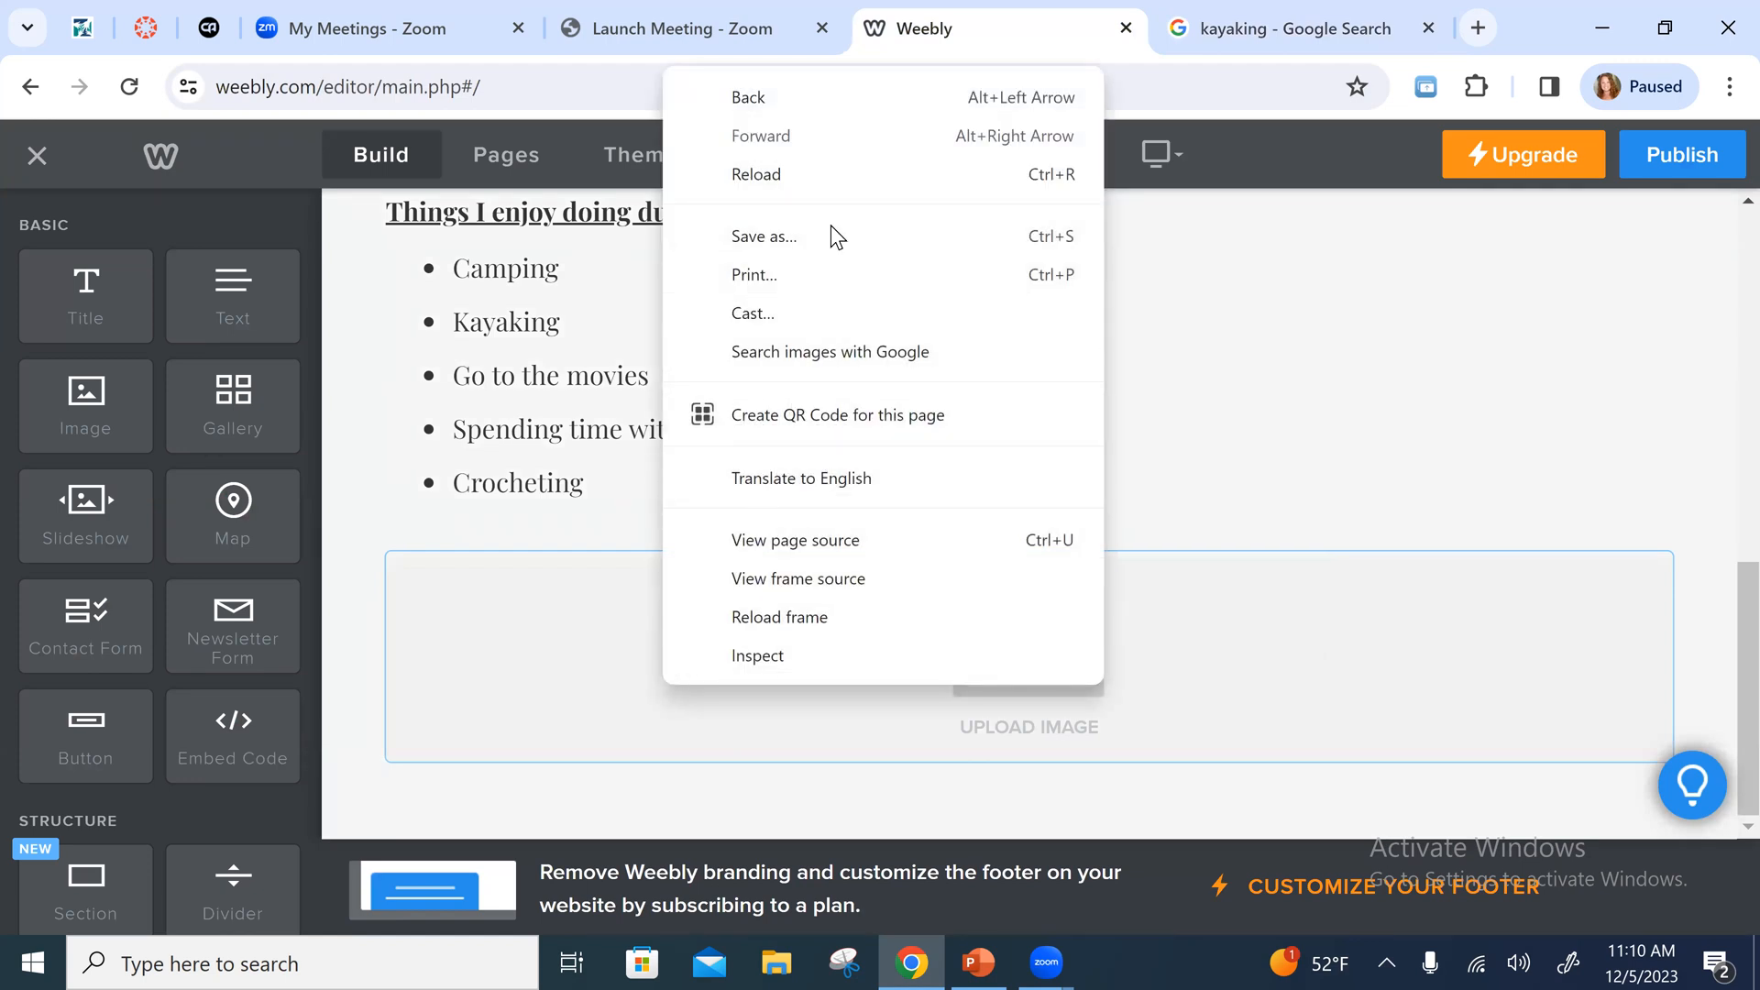
pyautogui.click(603, 683)
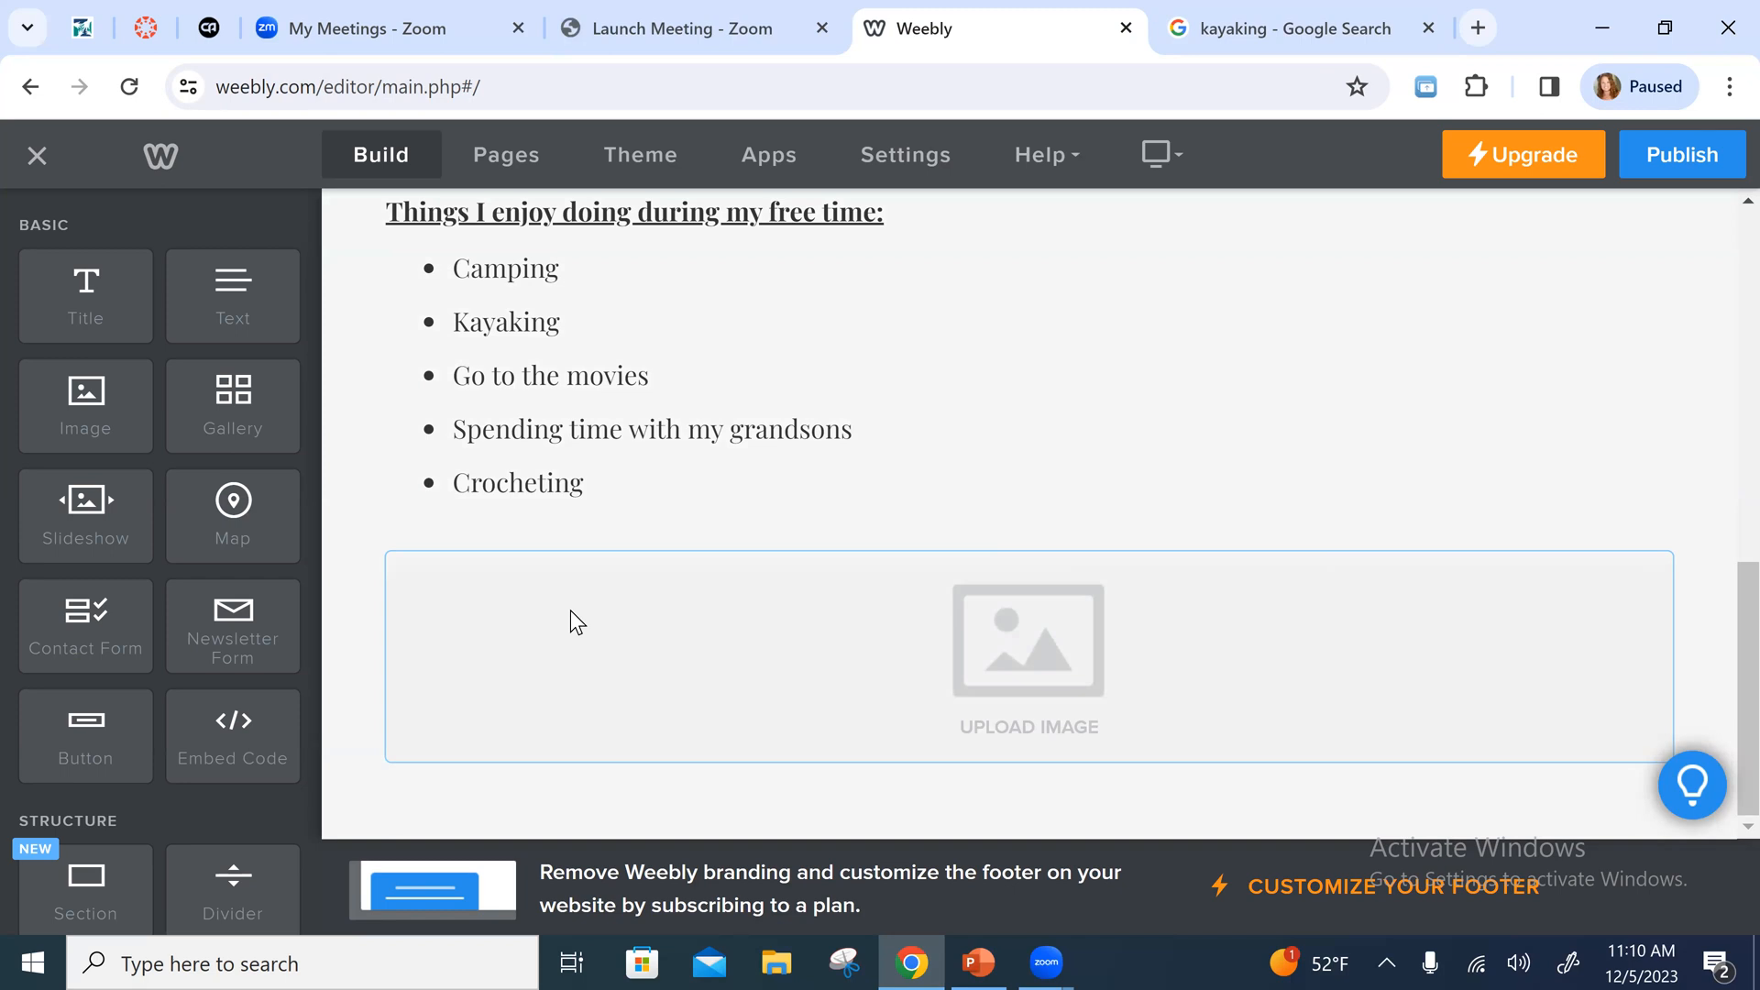
pyautogui.rightClick(570, 609)
pyautogui.click(534, 694)
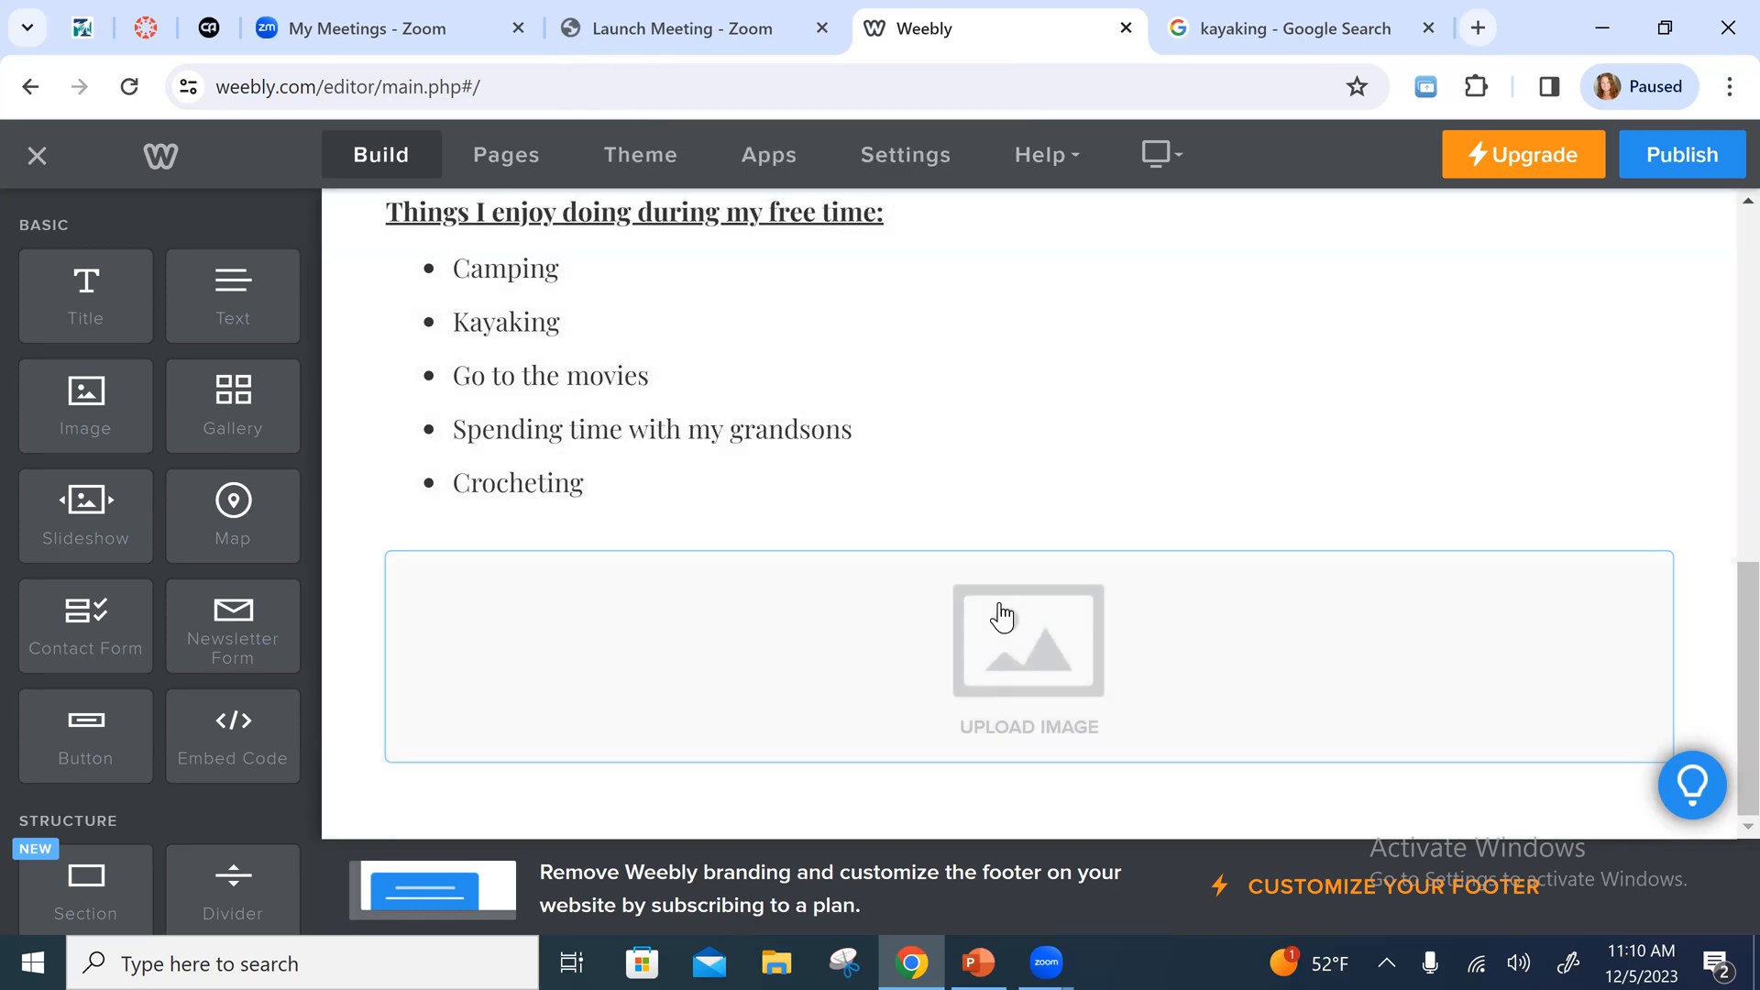
# Return to the Google image results and save the Camp Canaan picture to the Downloads folder as "Kayaking"
pyautogui.hotkey('ctrl', 'Tab')
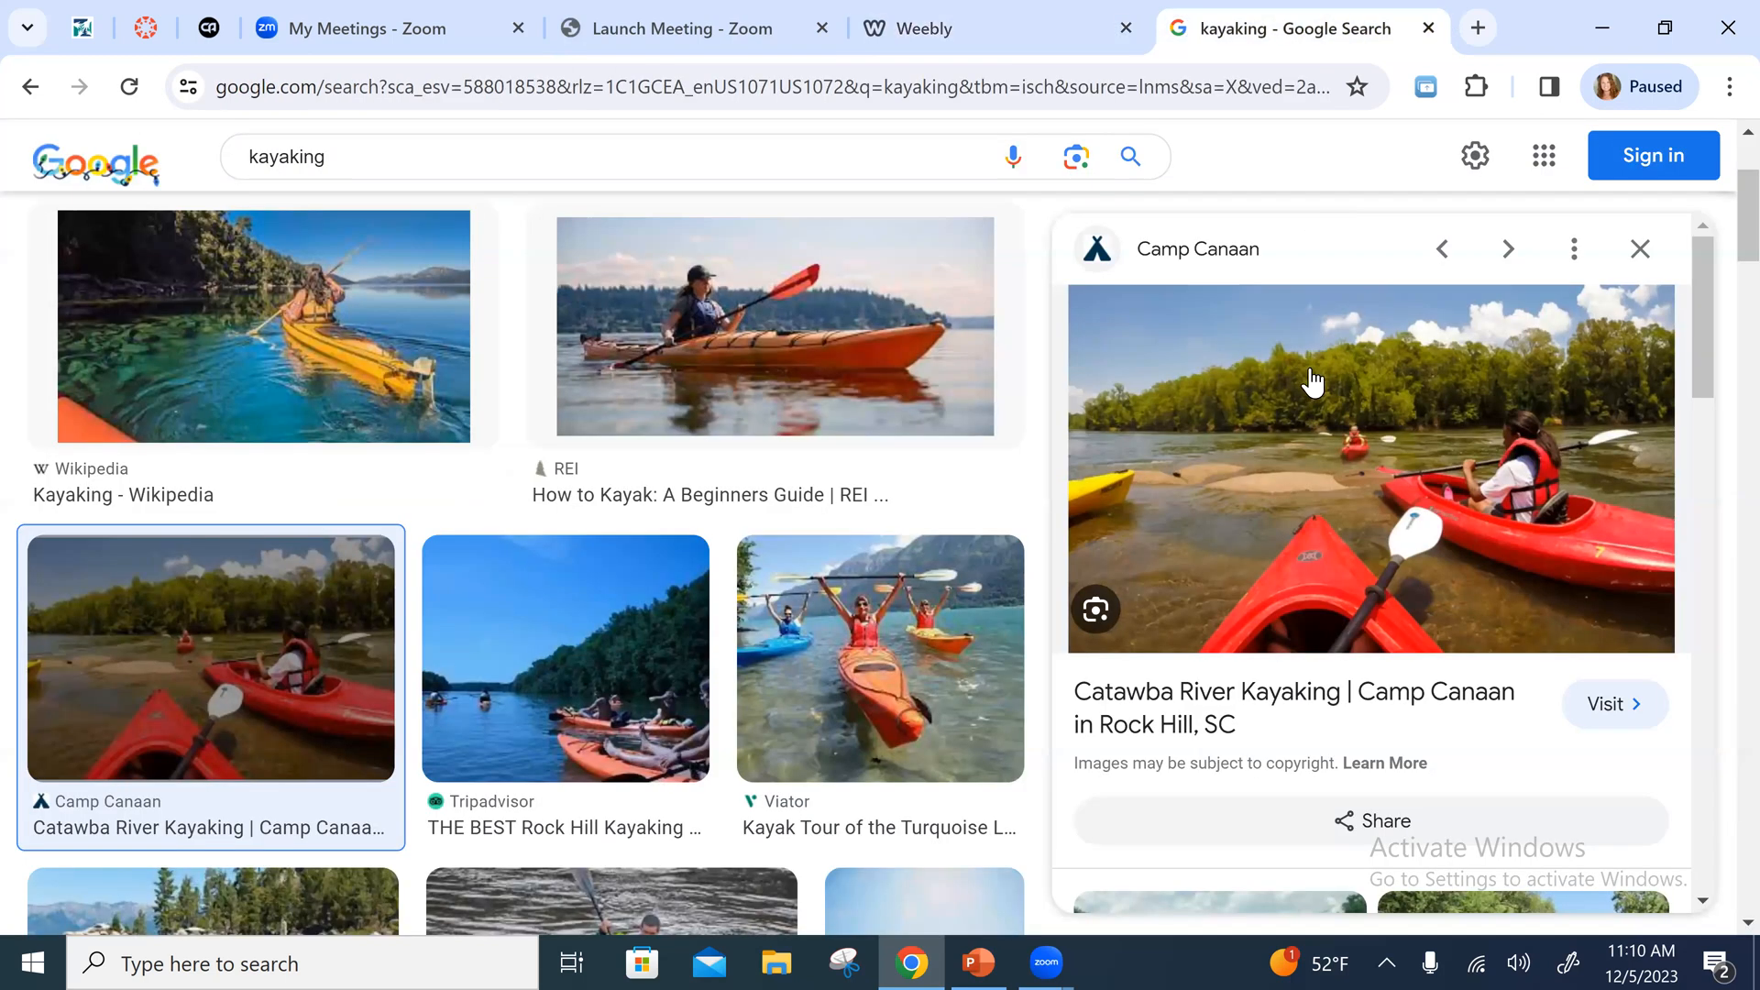
pyautogui.rightClick(1362, 426)
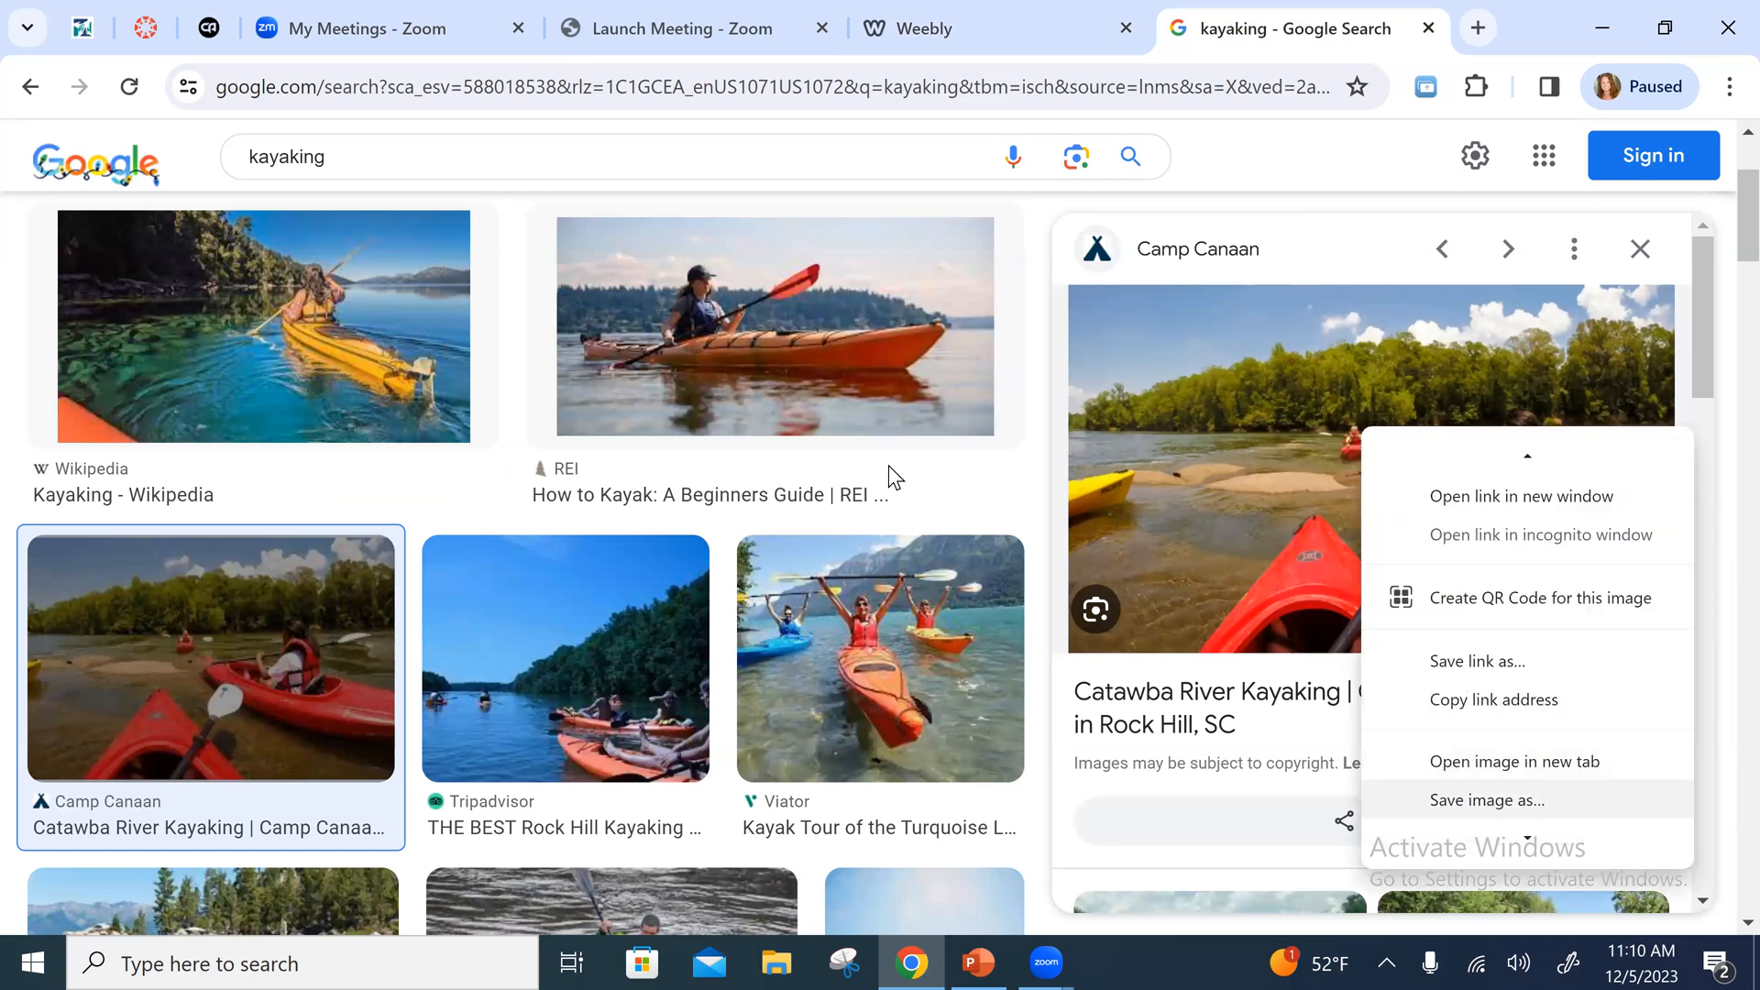
pyautogui.press('Return')
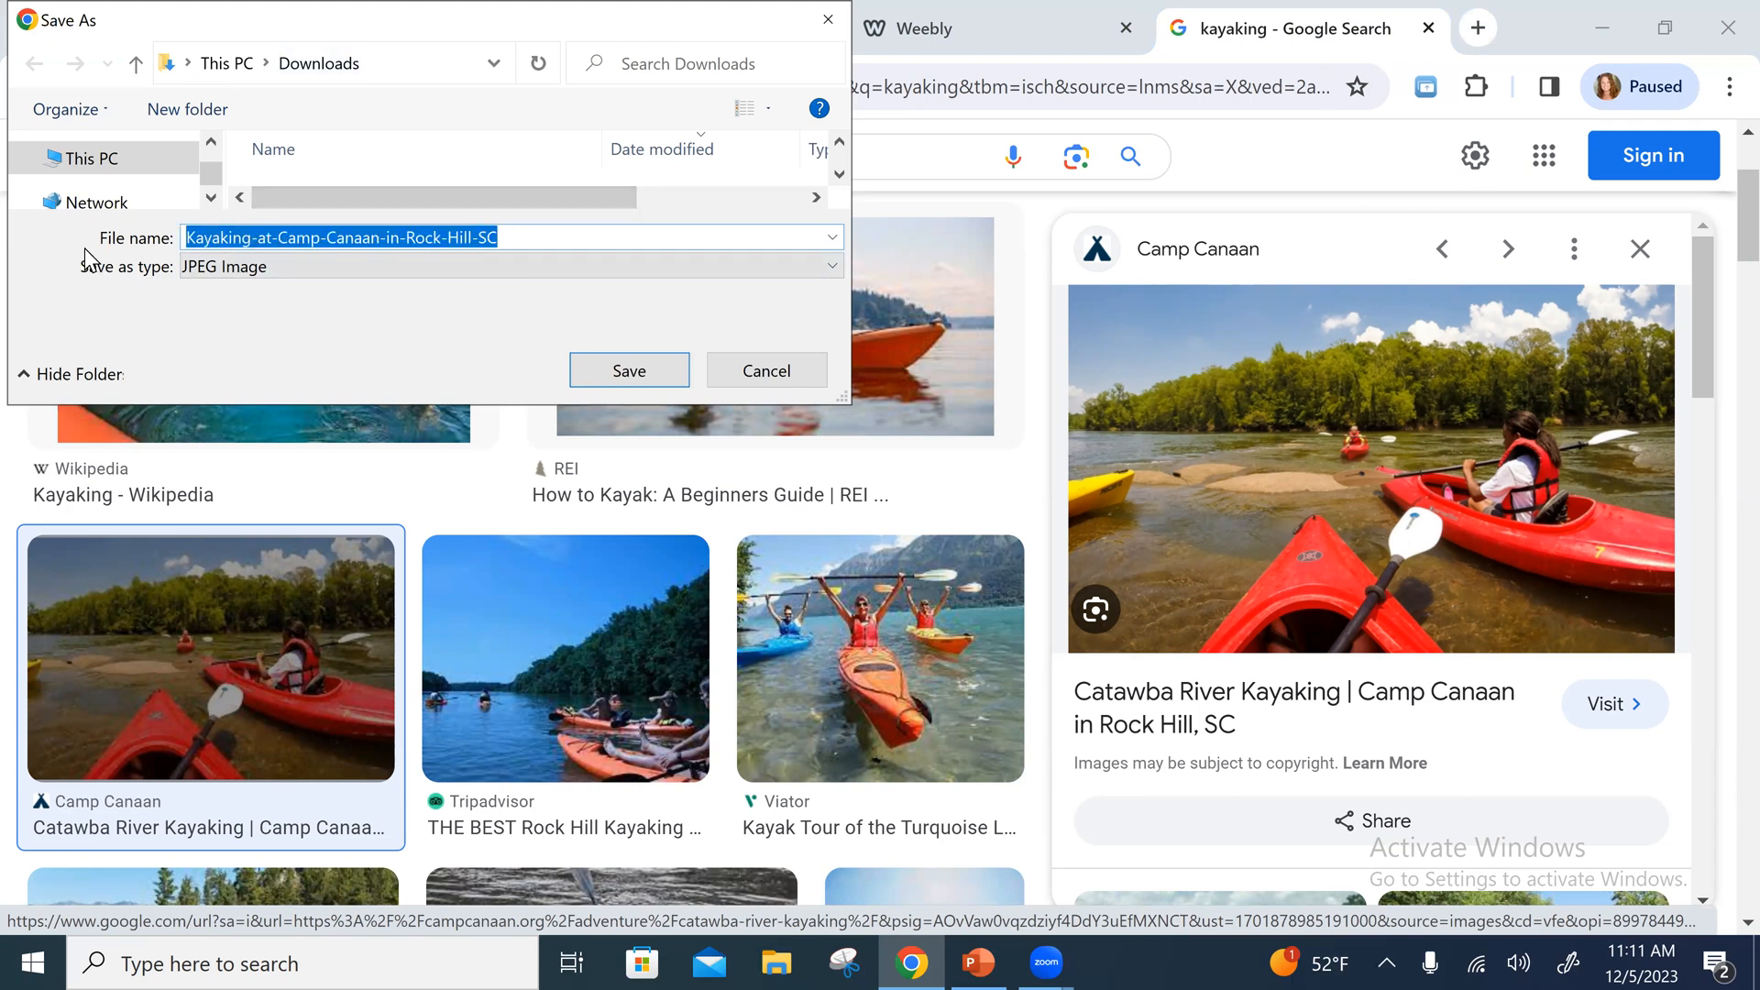
pyautogui.write('K')
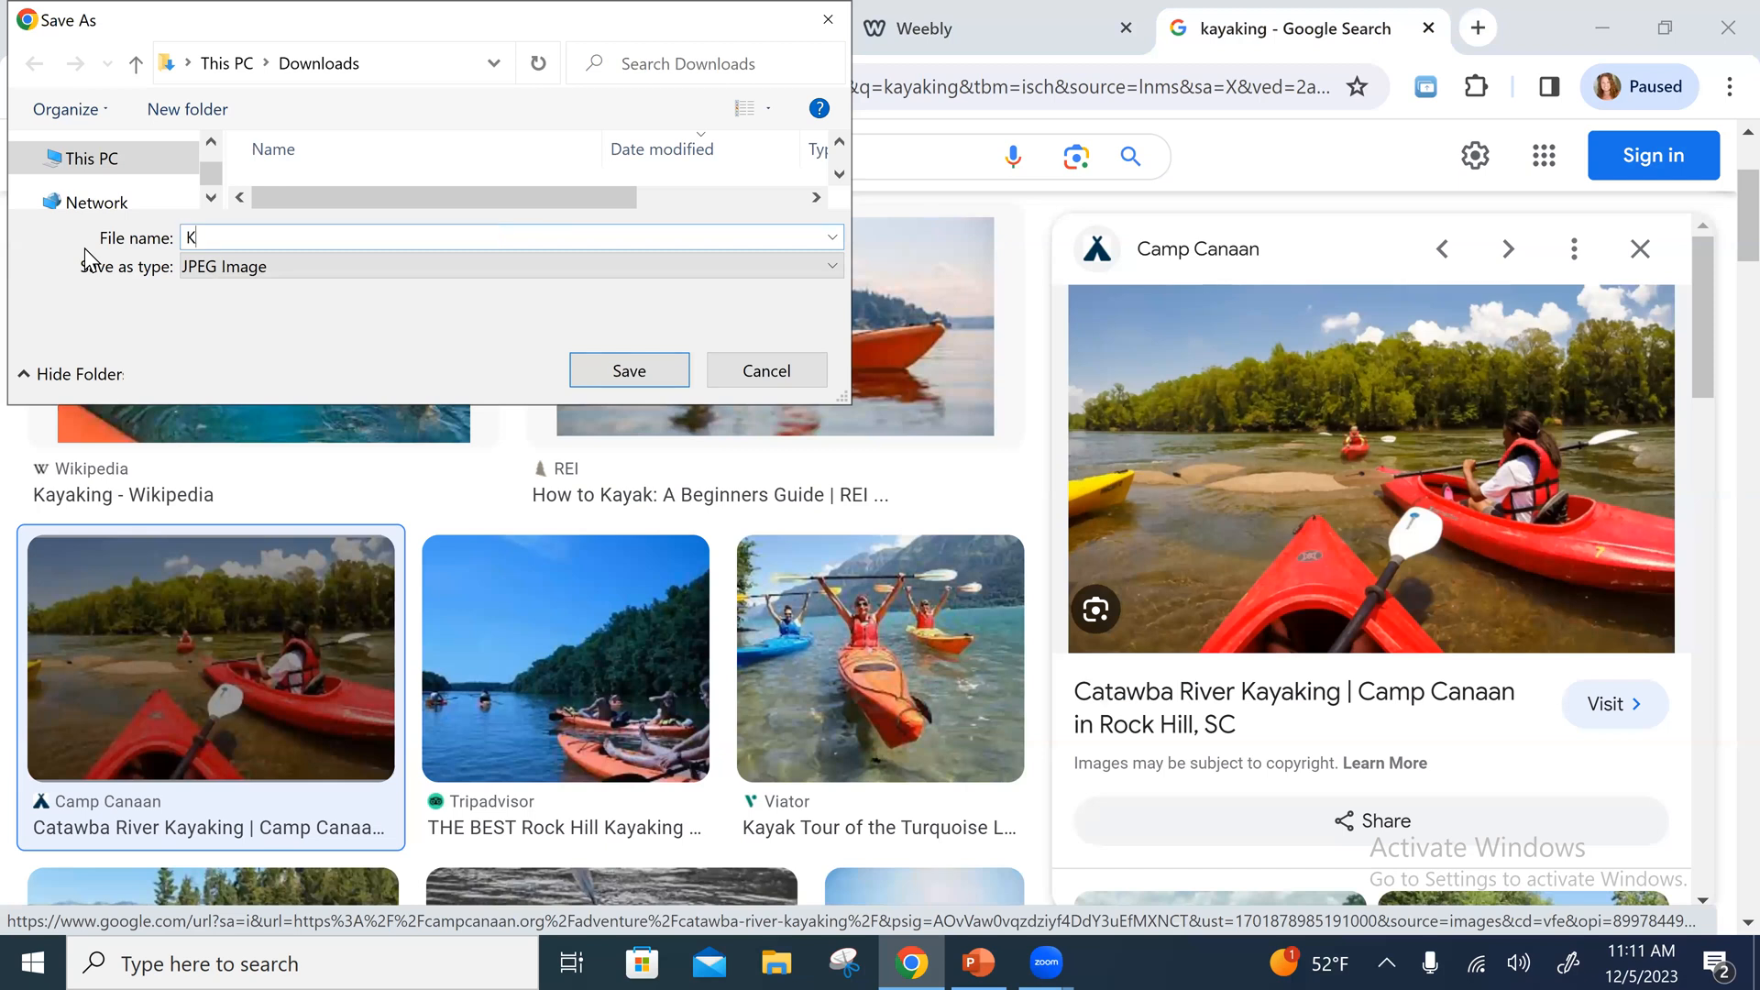
pyautogui.write('ayaking')
pyautogui.click(625, 382)
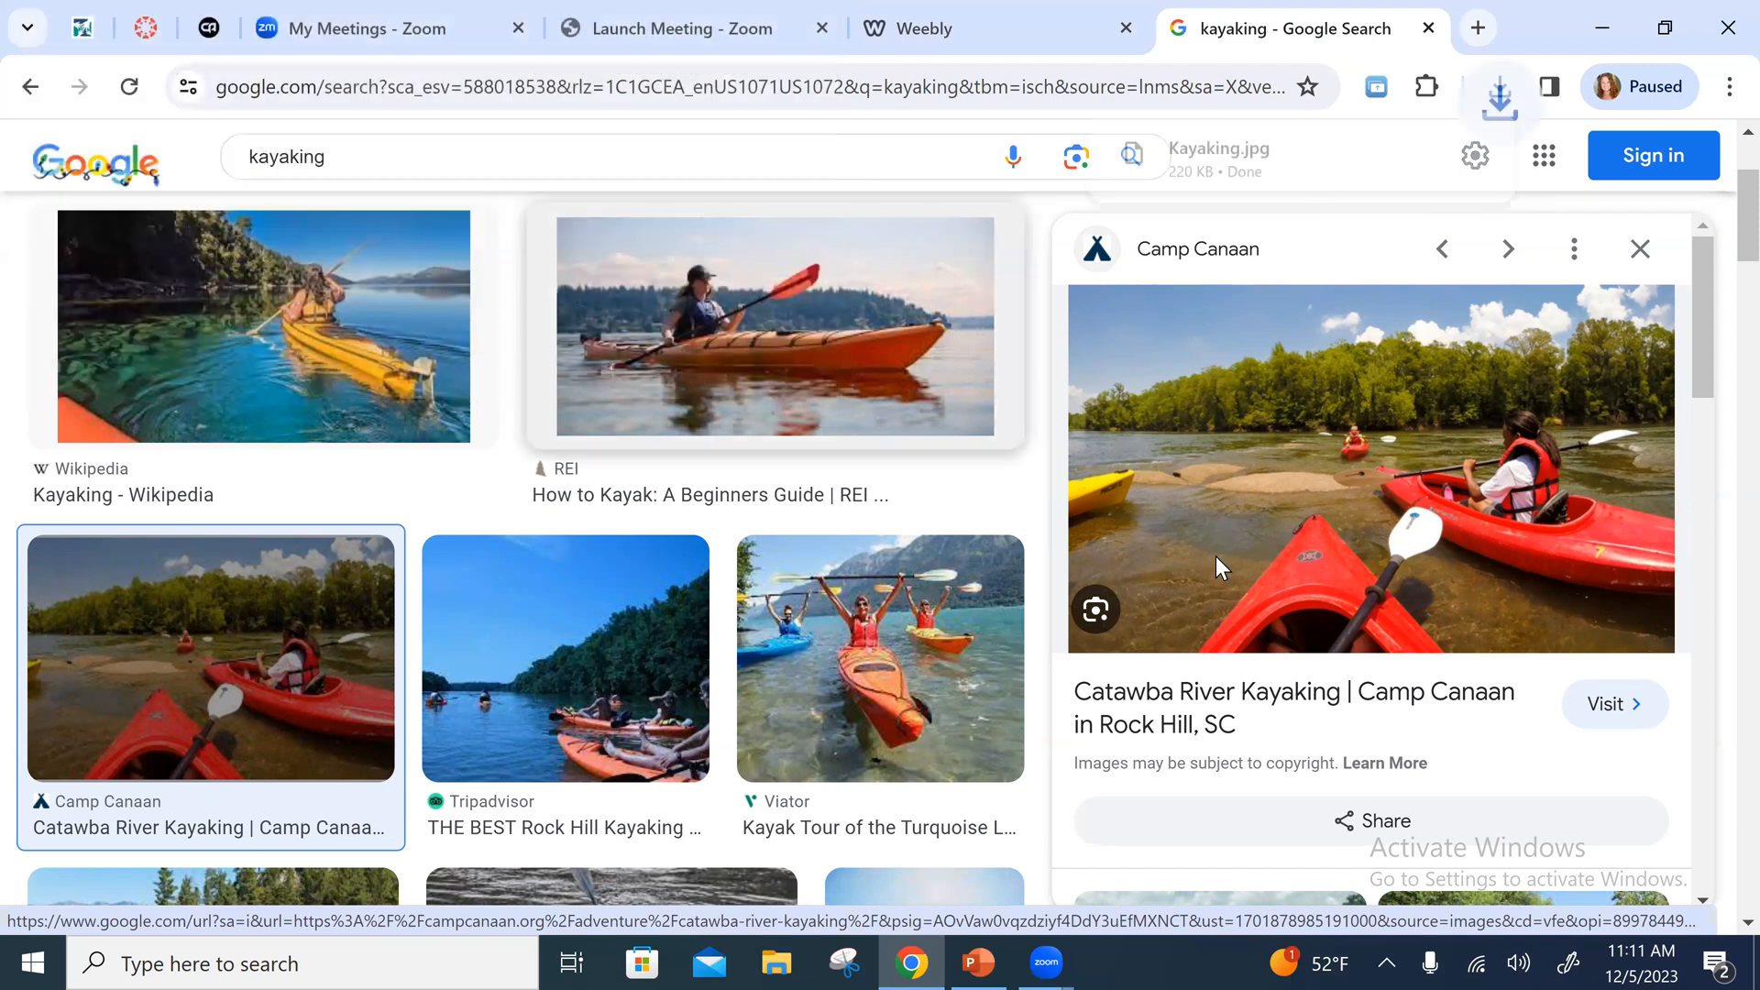
# Switch back to Weebly and upload the Kayaking file from the Downloads folder into the empty image element
pyautogui.hotkey('ctrl', 'shift', 'Tab')
pyautogui.click(1058, 717)
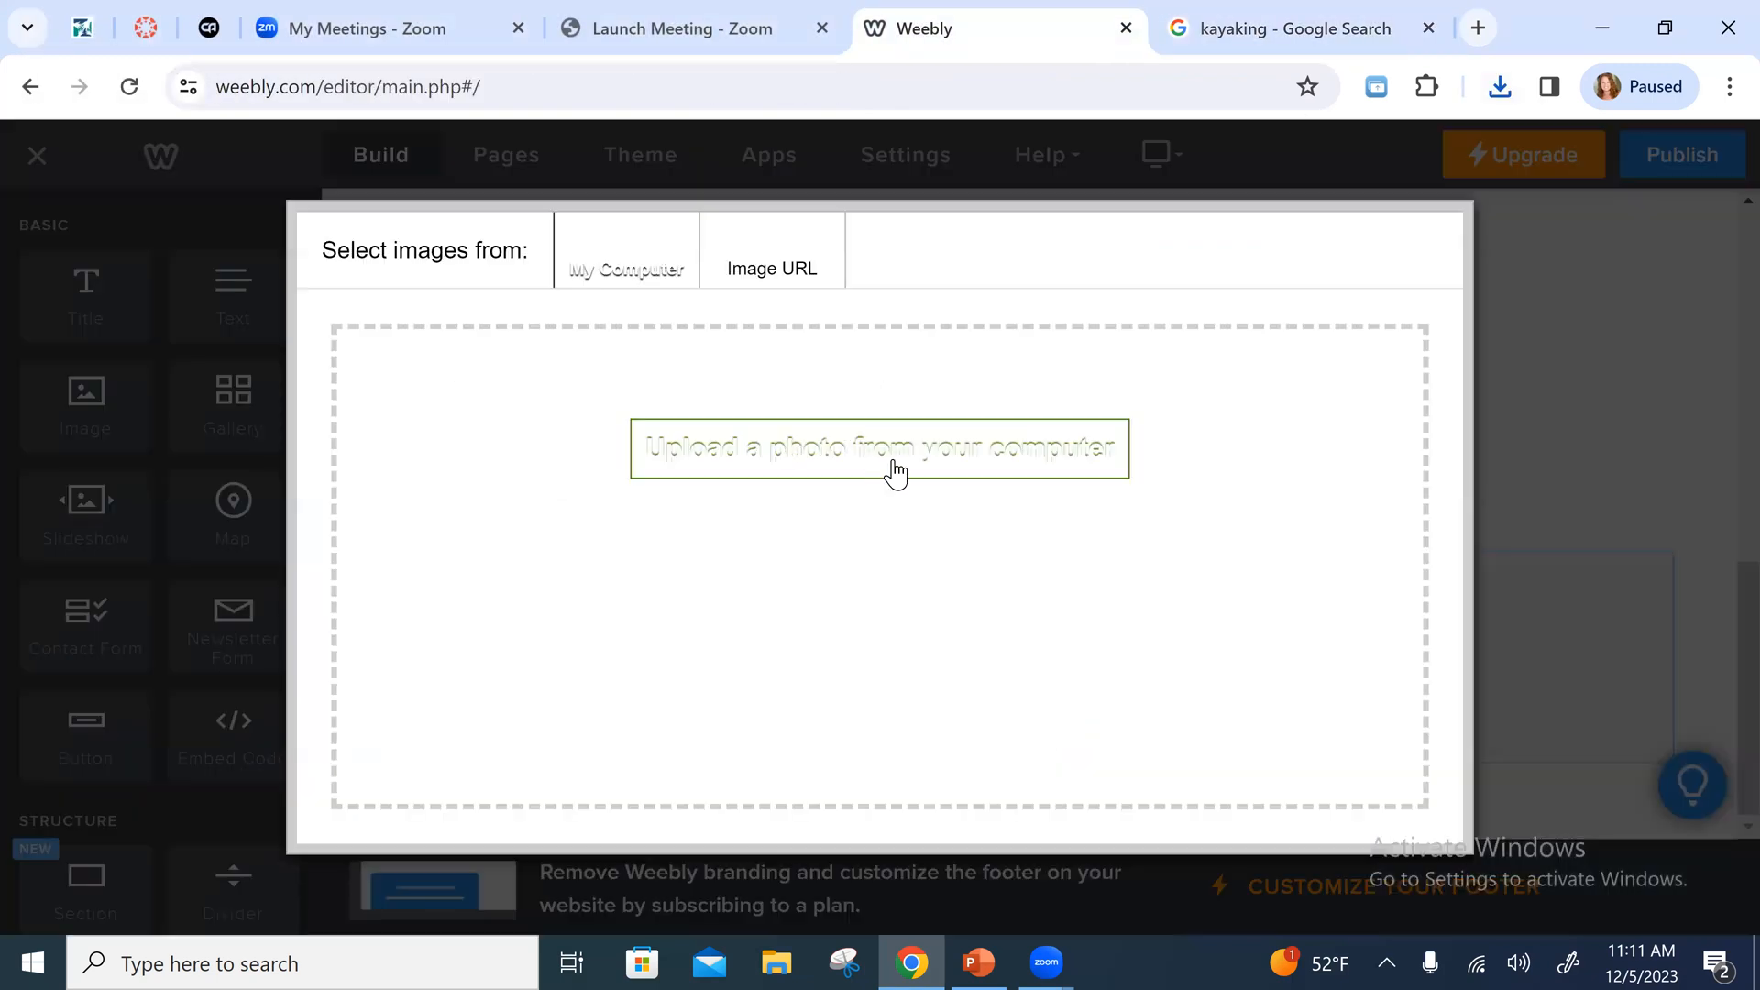
pyautogui.click(915, 431)
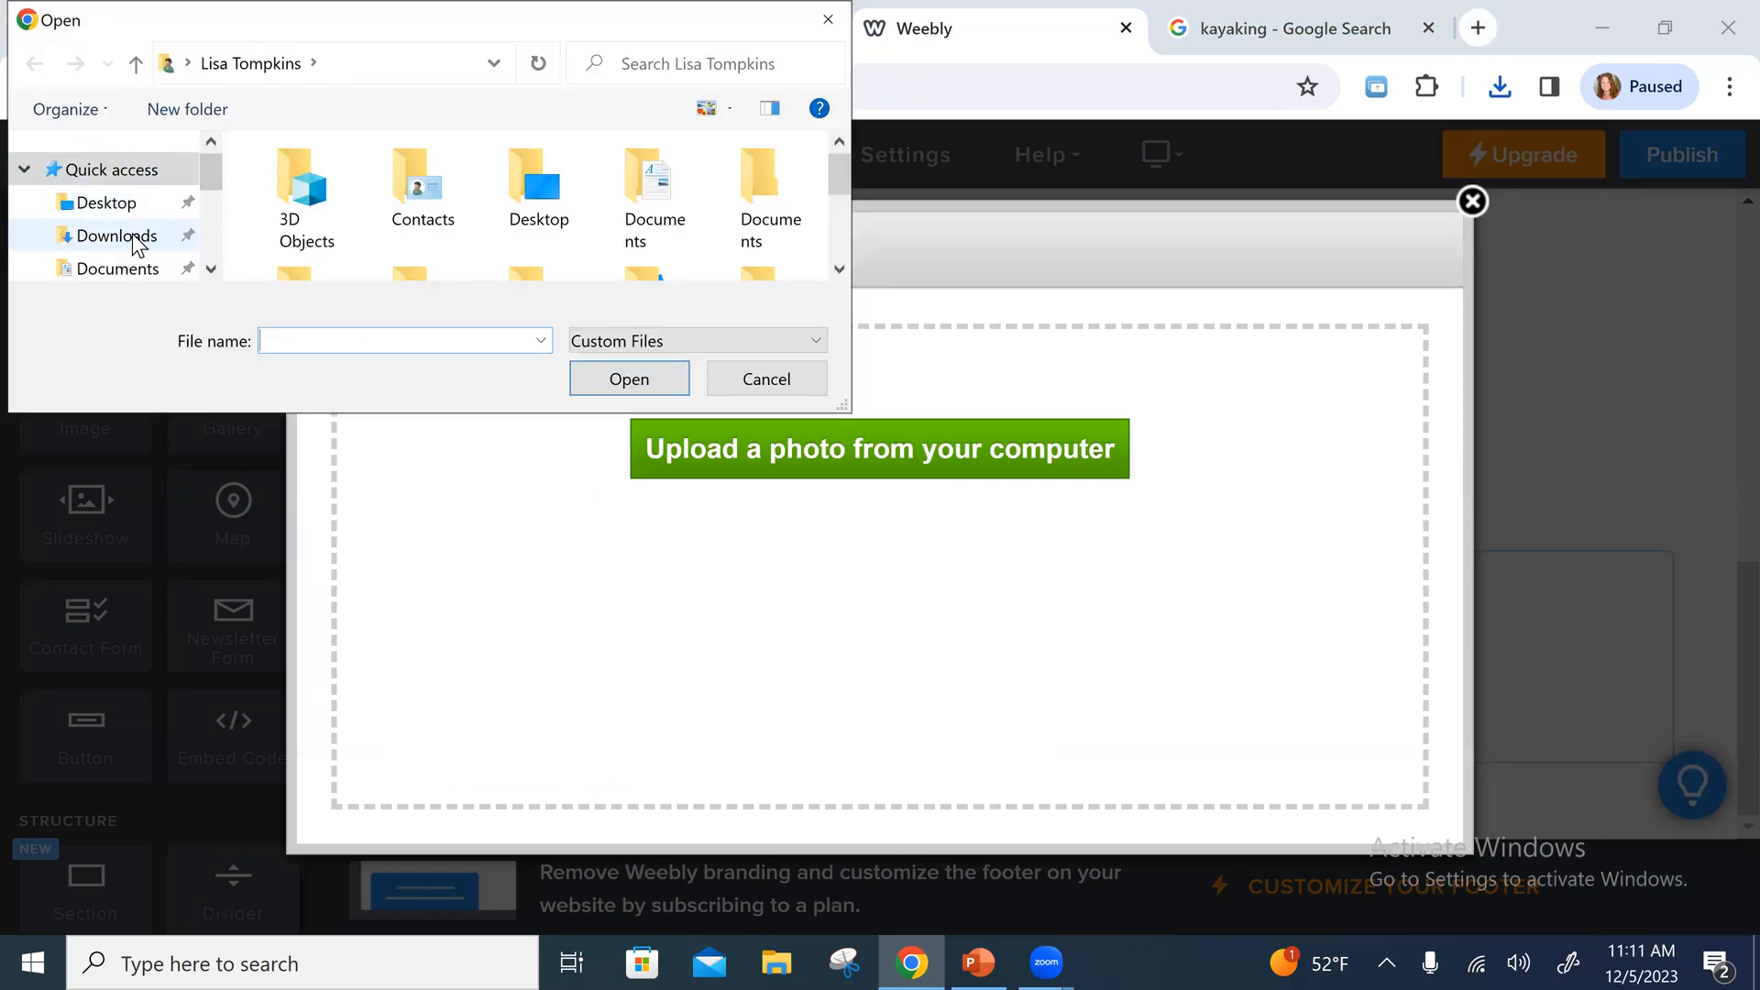
pyautogui.click(622, 211)
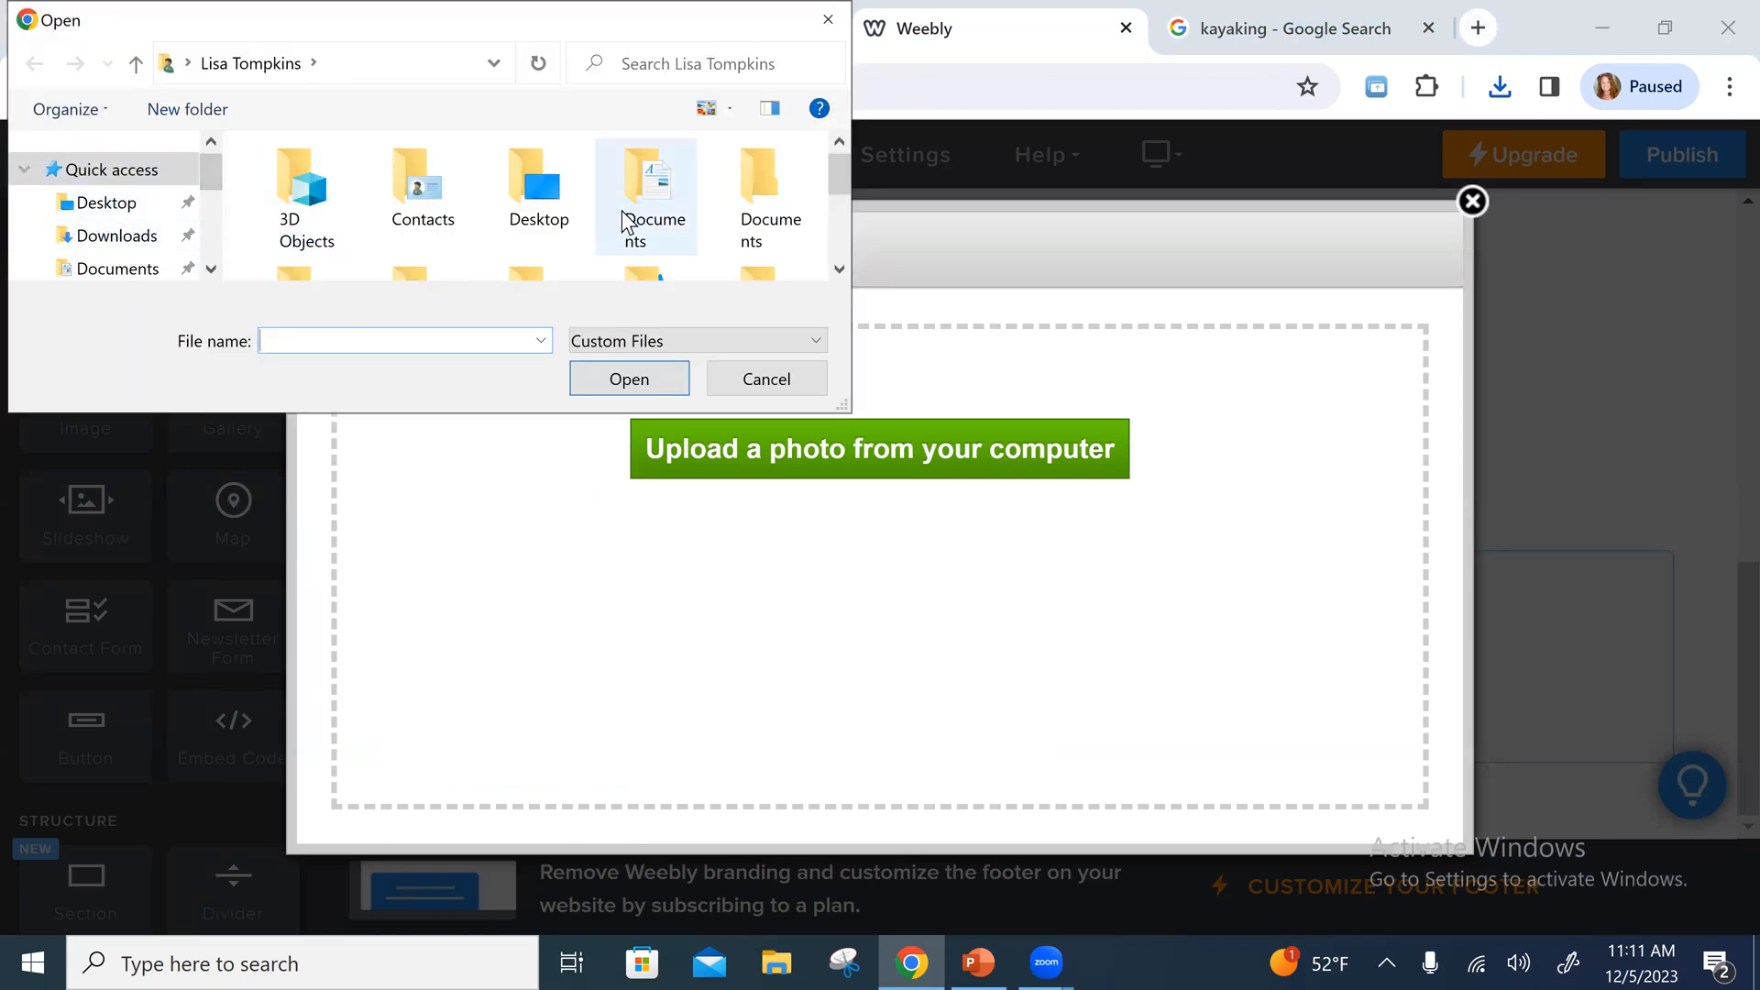
pyautogui.click(112, 236)
pyautogui.click(337, 230)
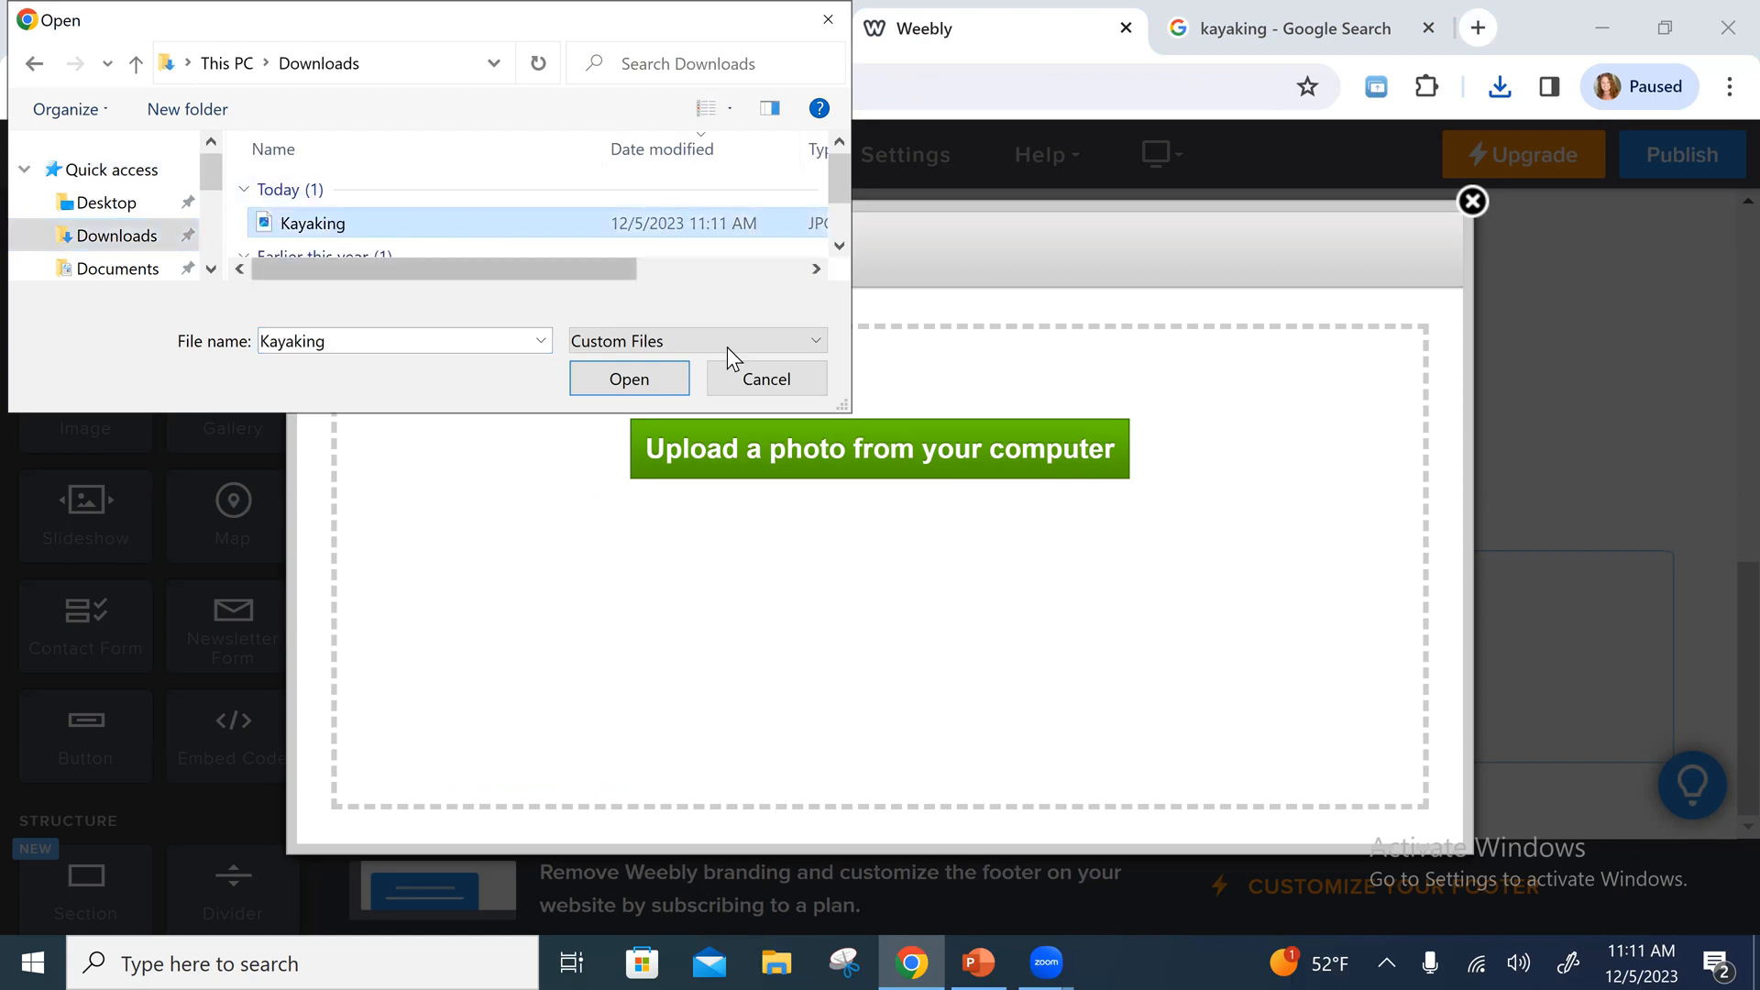
pyautogui.click(675, 376)
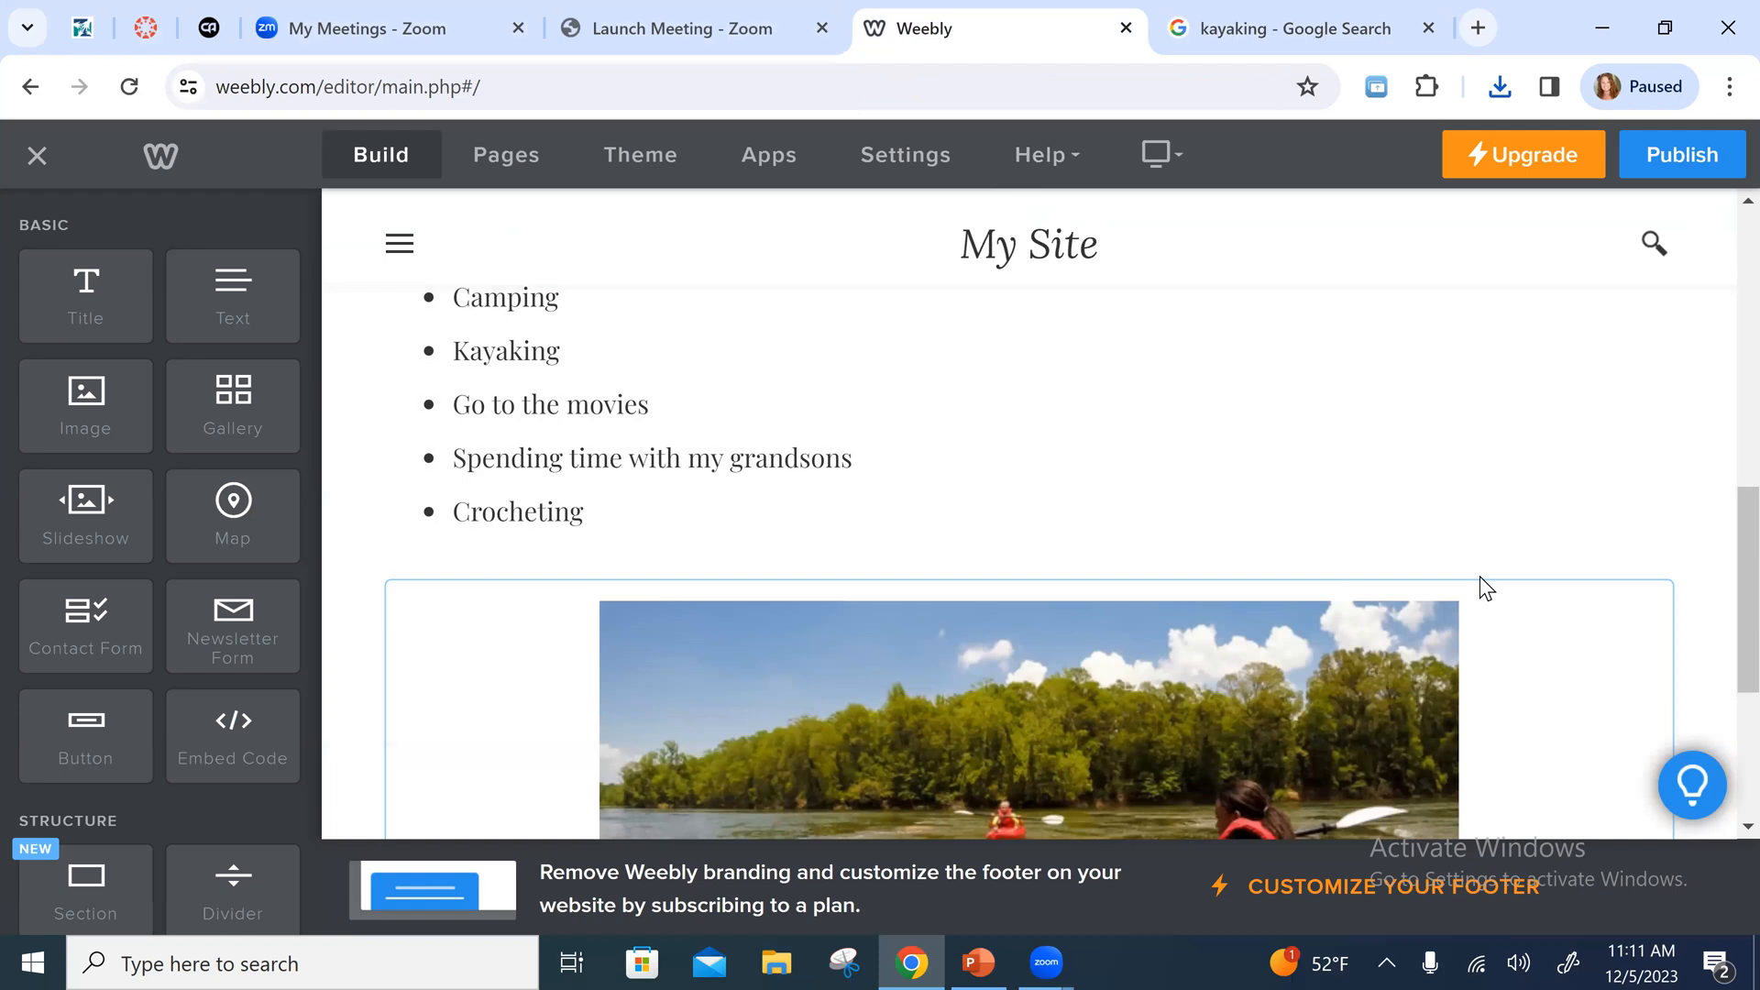
pyautogui.scroll(-3, 1539, 595)
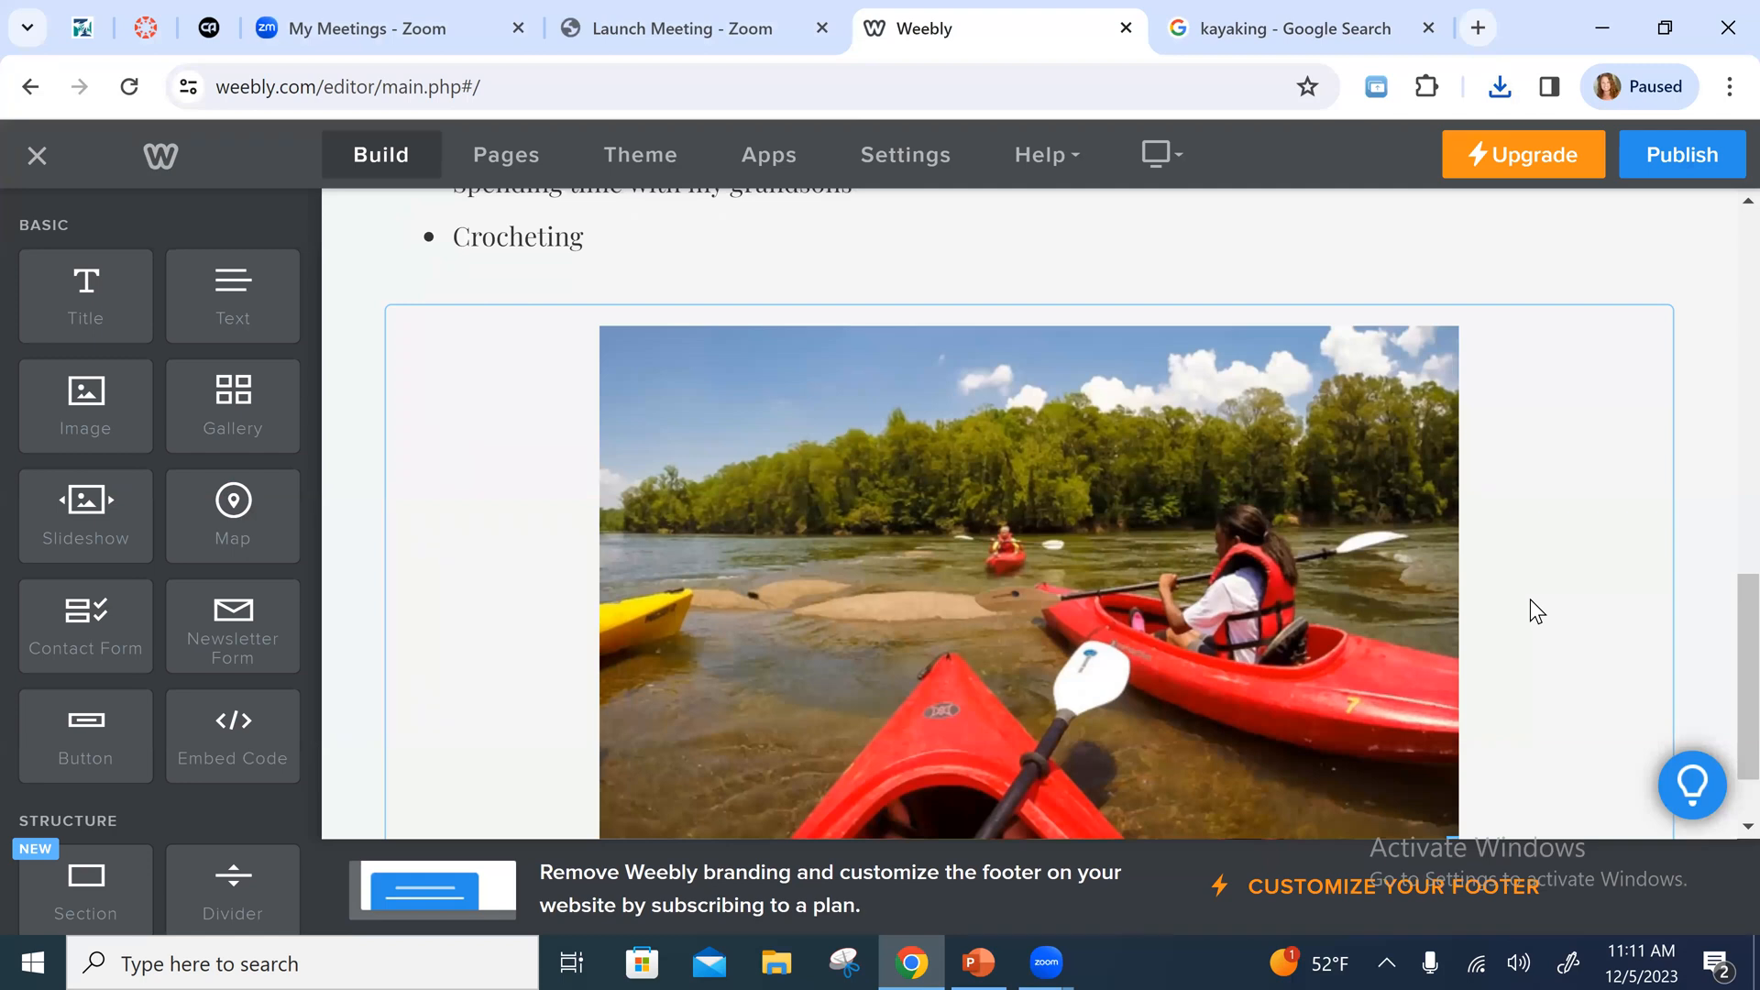
pyautogui.scroll(-1, 1517, 623)
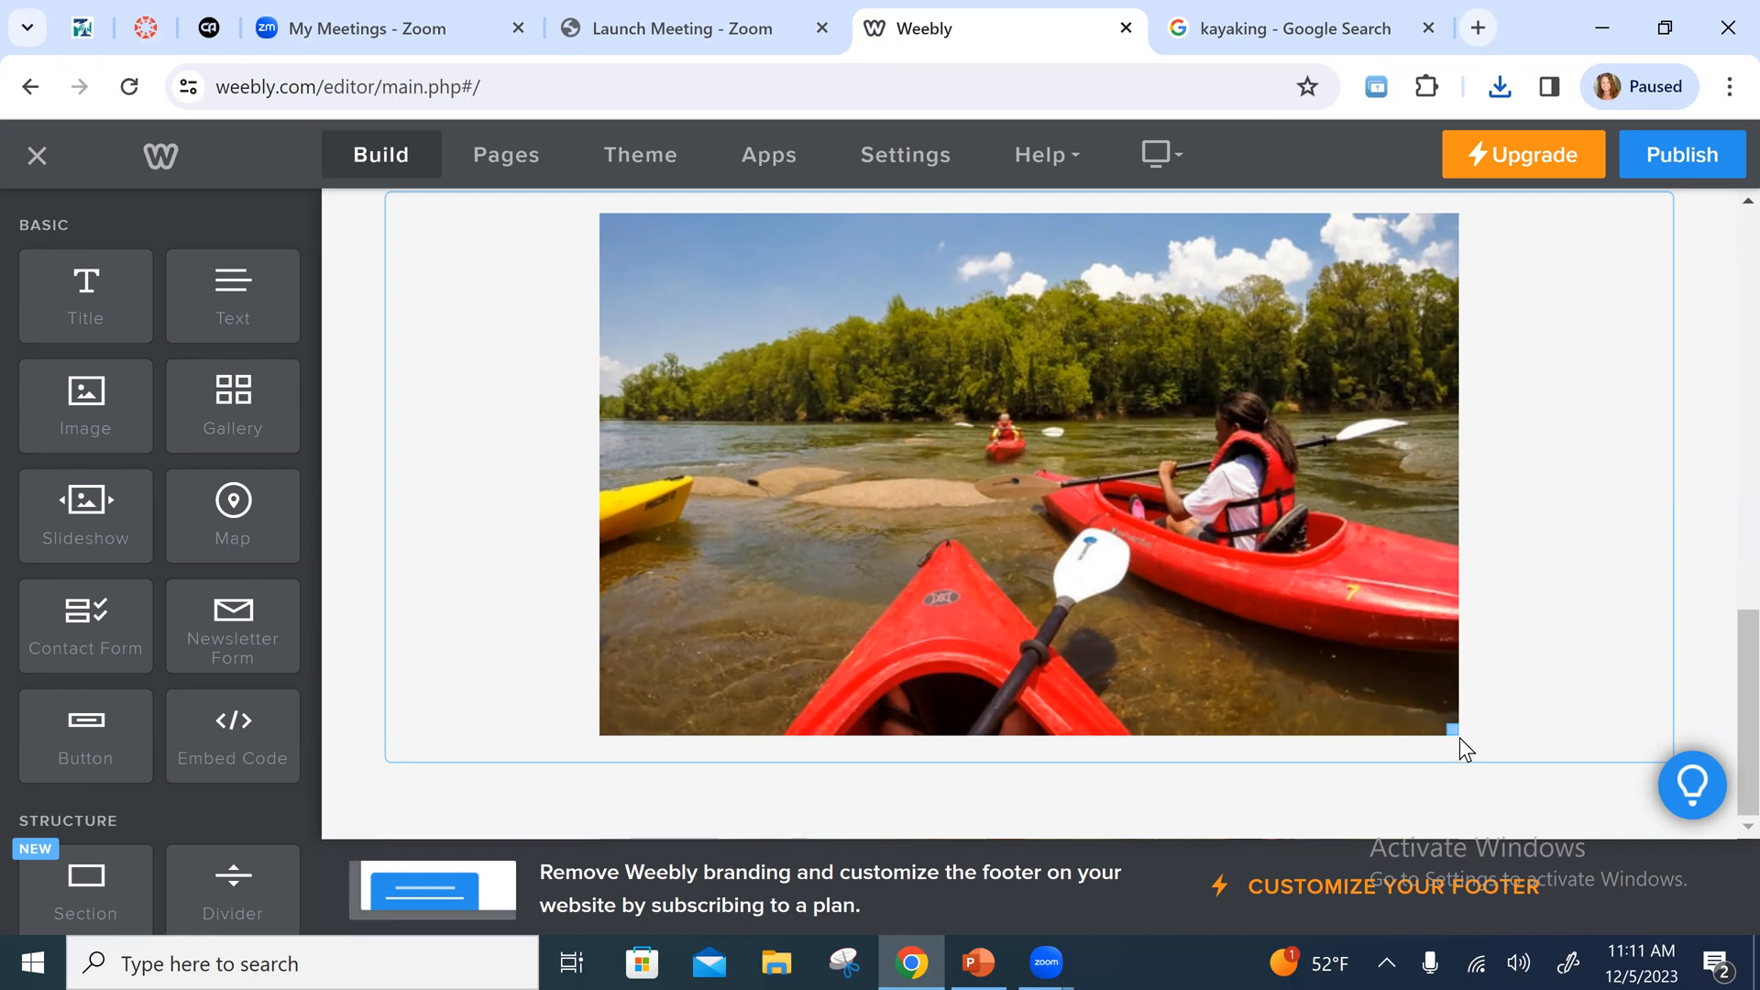
# Resize the kayaking picture proportionally to about three quarters of its original width and check it below the interests list
pyautogui.moveTo(1451, 728); pyautogui.dragTo(1394, 768)
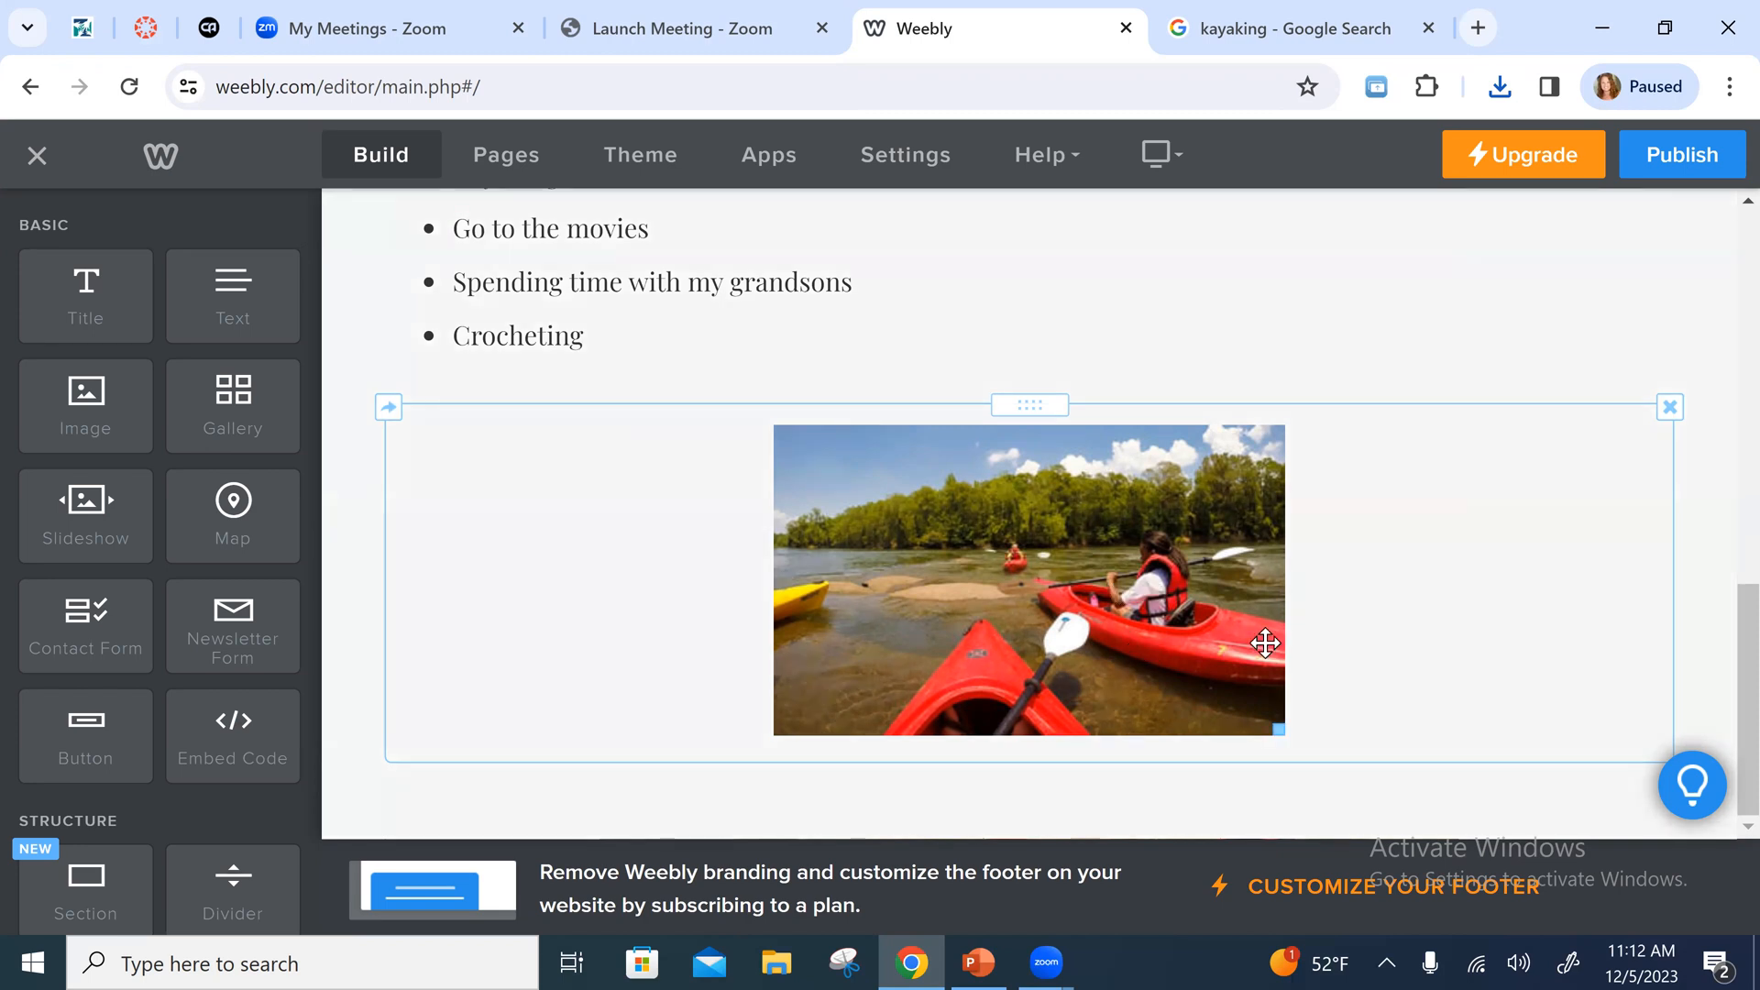
pyautogui.moveTo(1277, 731); pyautogui.dragTo(1269, 774)
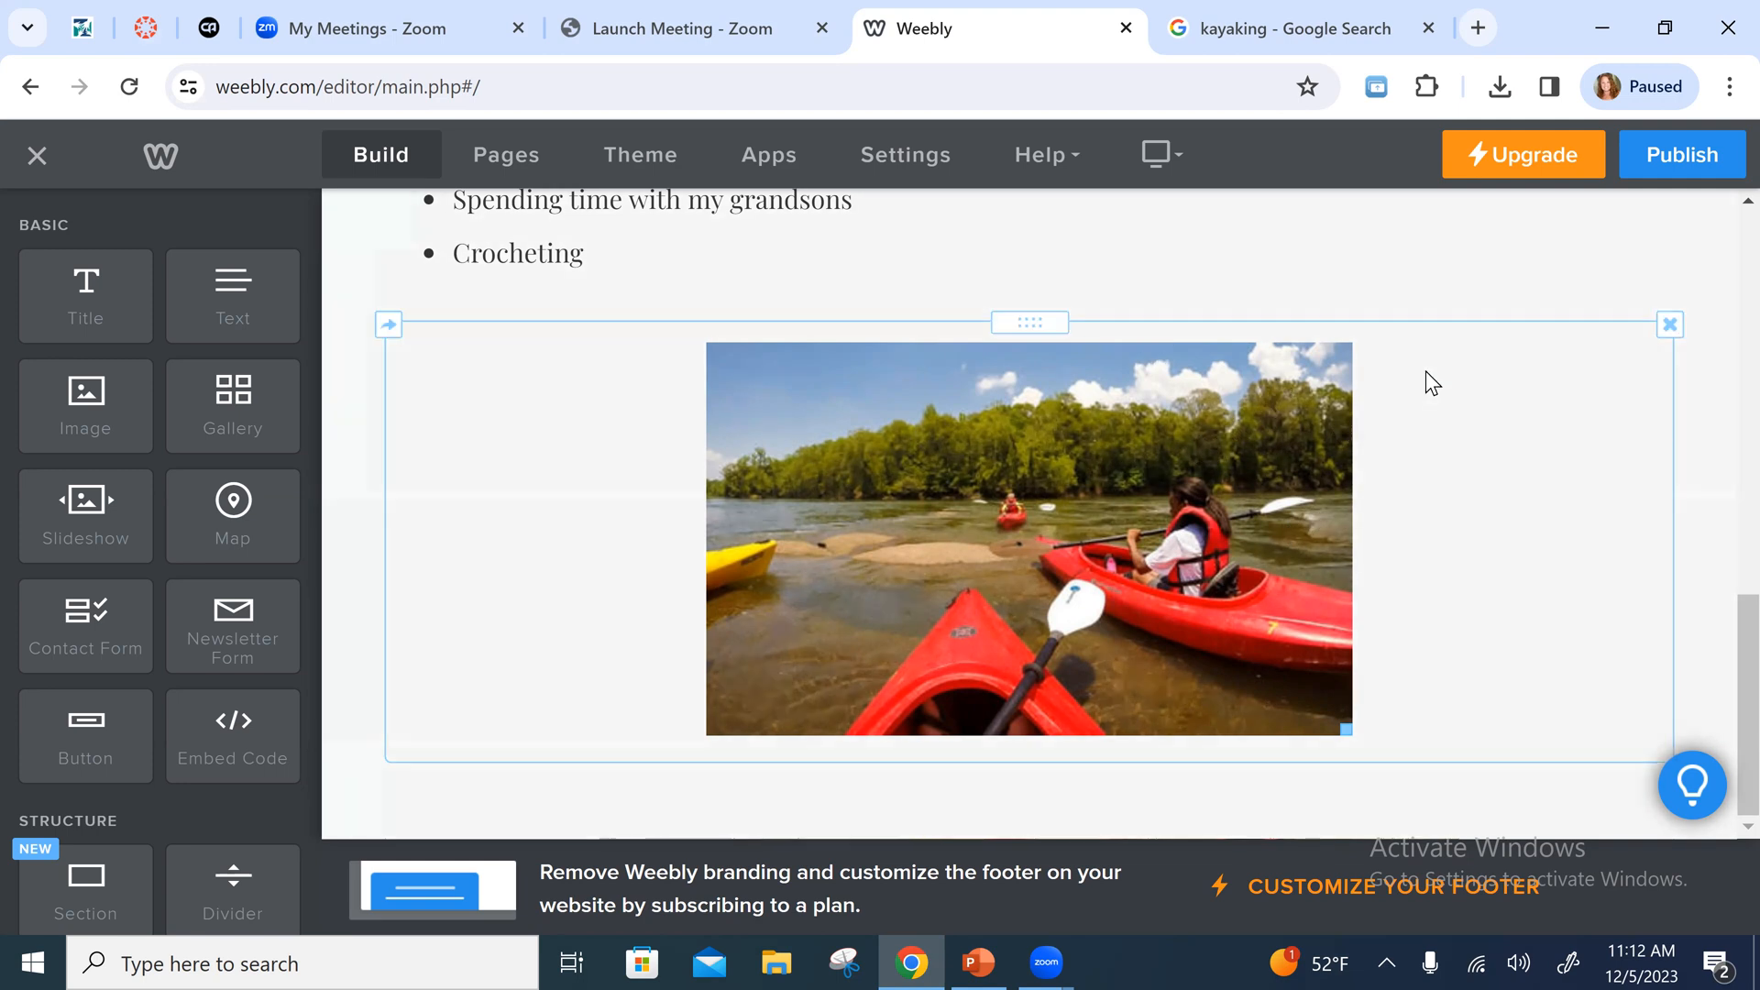
pyautogui.scroll(9, 1472, 404)
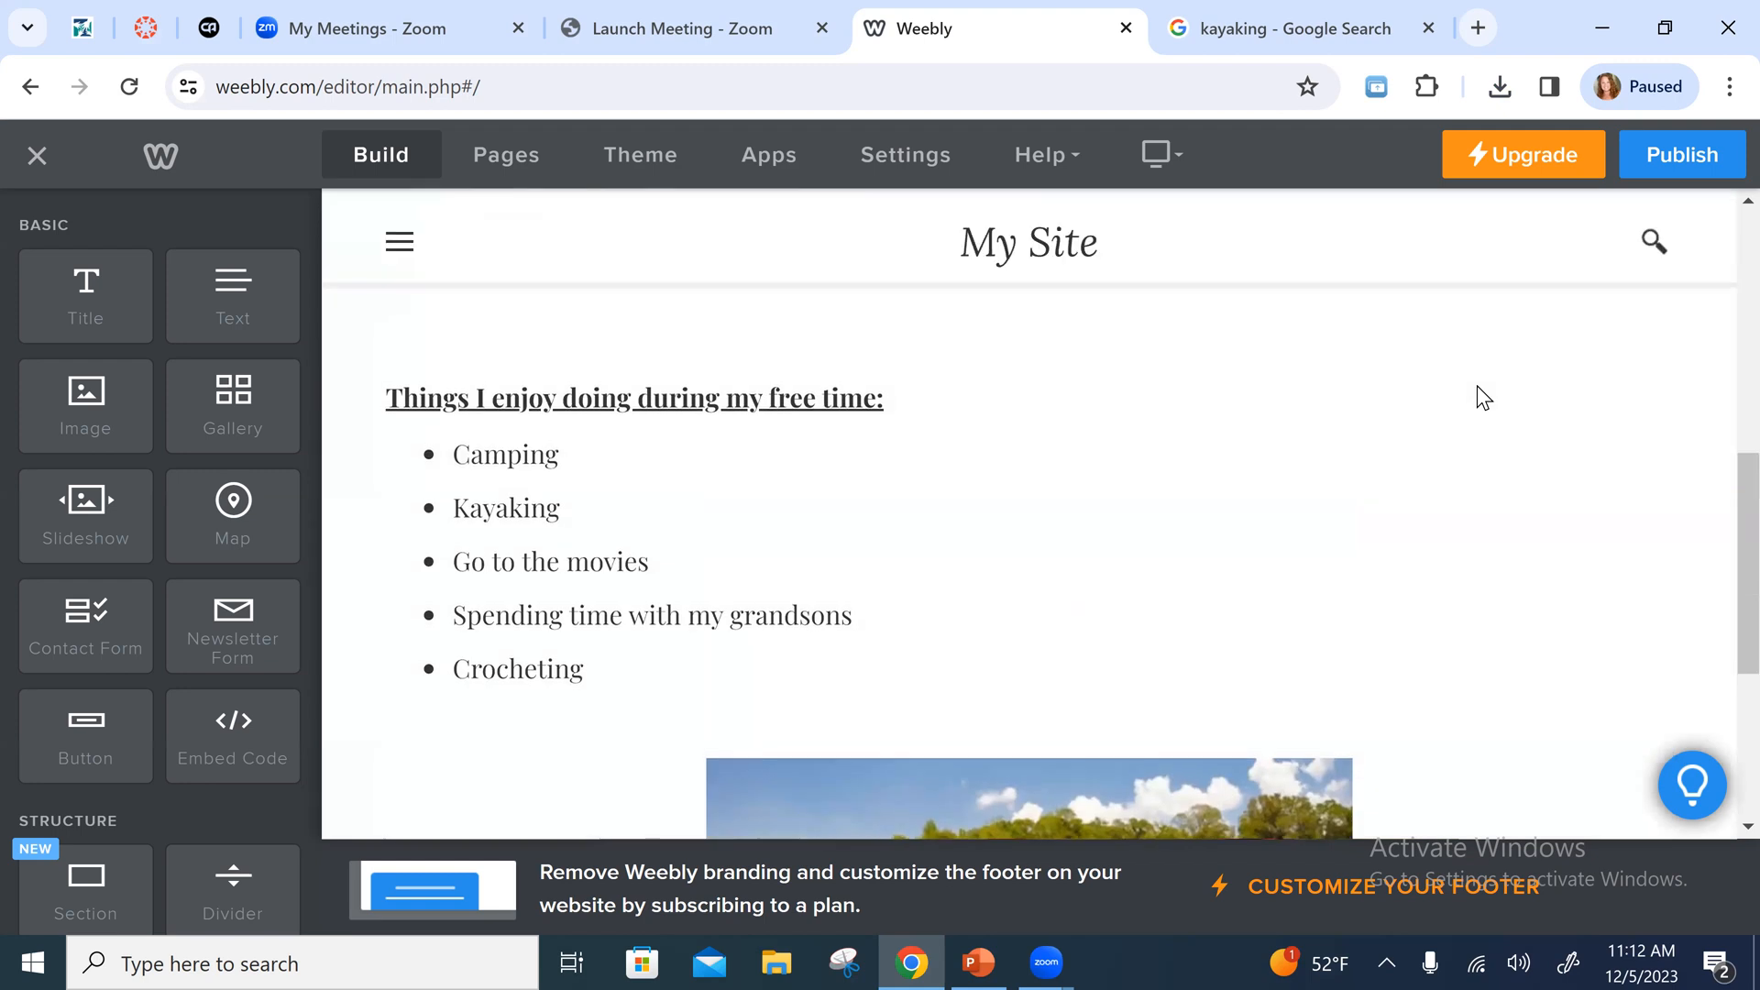
pyautogui.scroll(-8, 1398, 469)
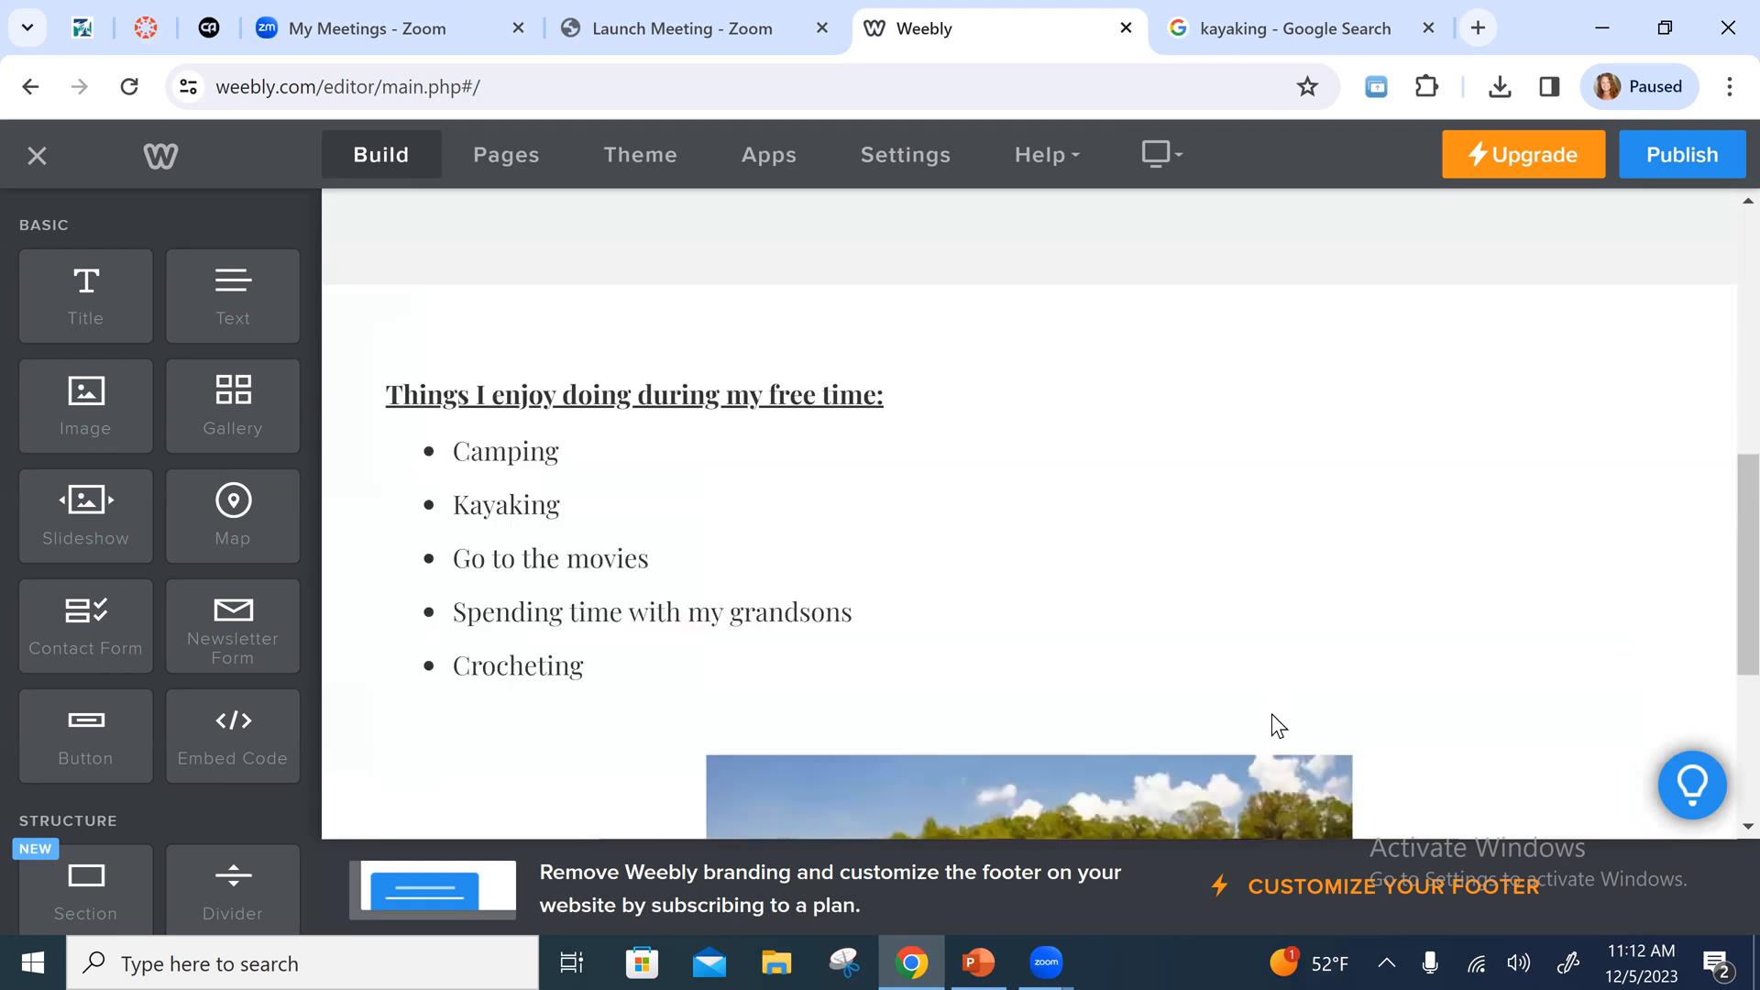
# Open the kayaking picture's image settings and review the edit, replace, lightbox, link, alignment, spacing, caption and advanced options
pyautogui.click(1152, 684)
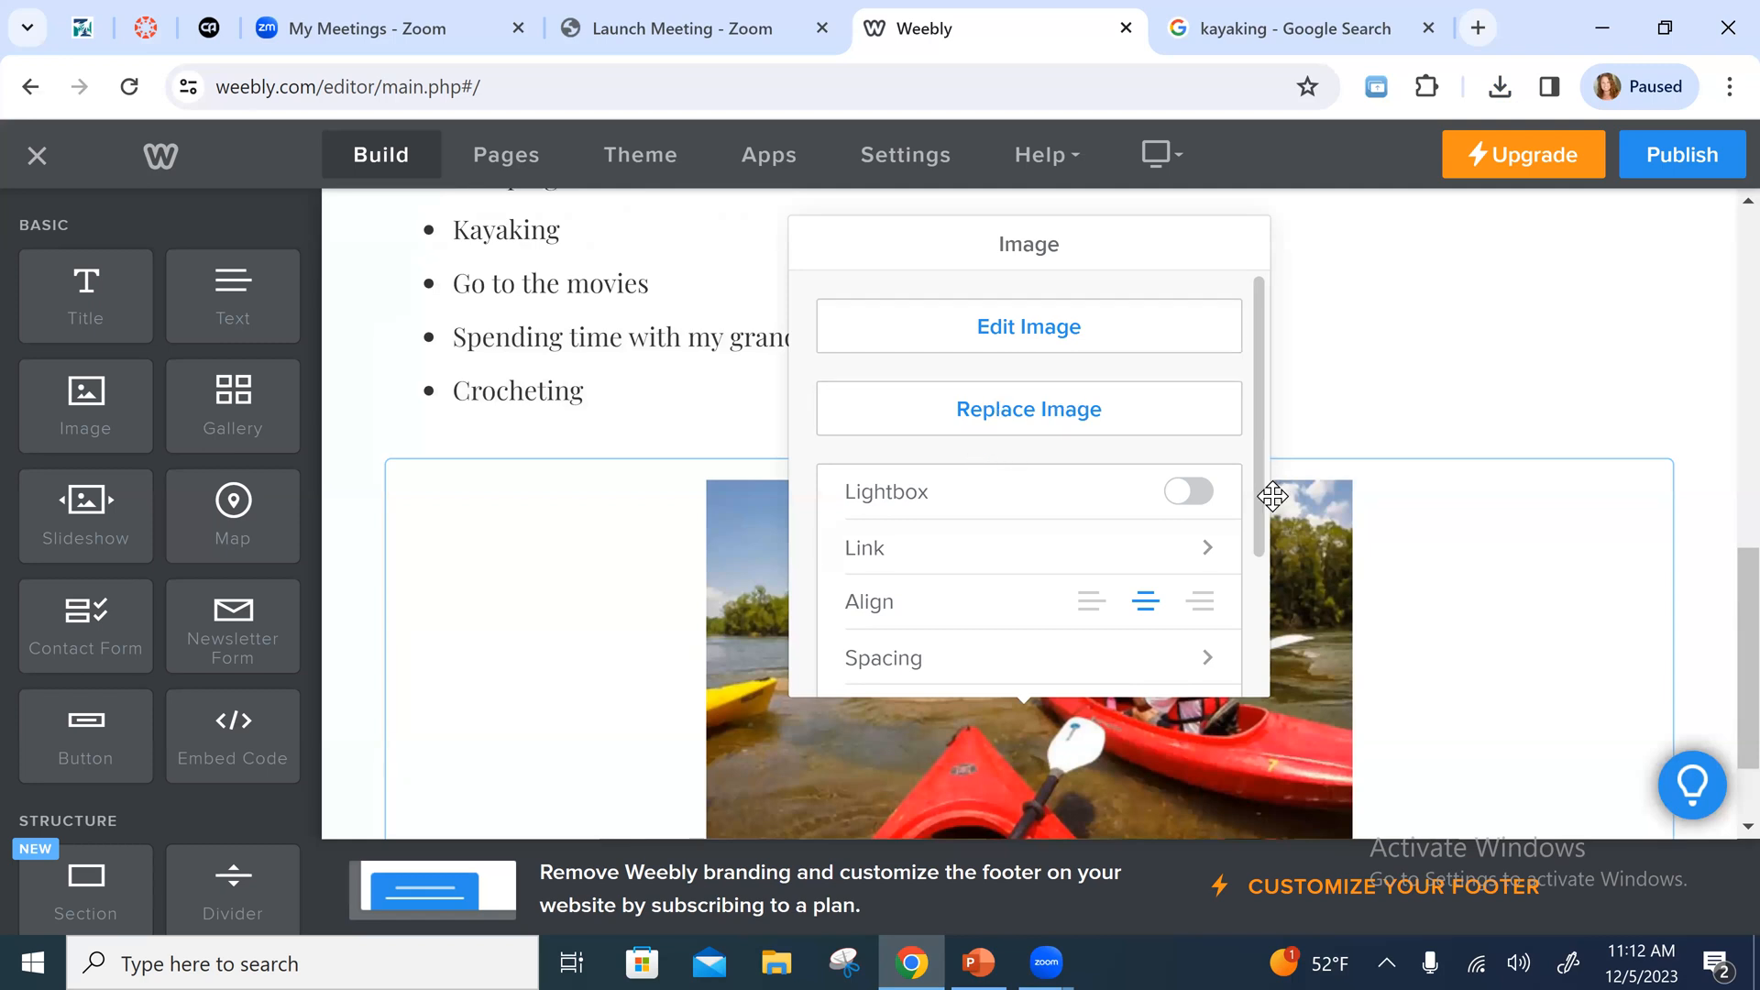
pyautogui.scroll(-2, 1270, 486)
pyautogui.scroll(-2, 1258, 416)
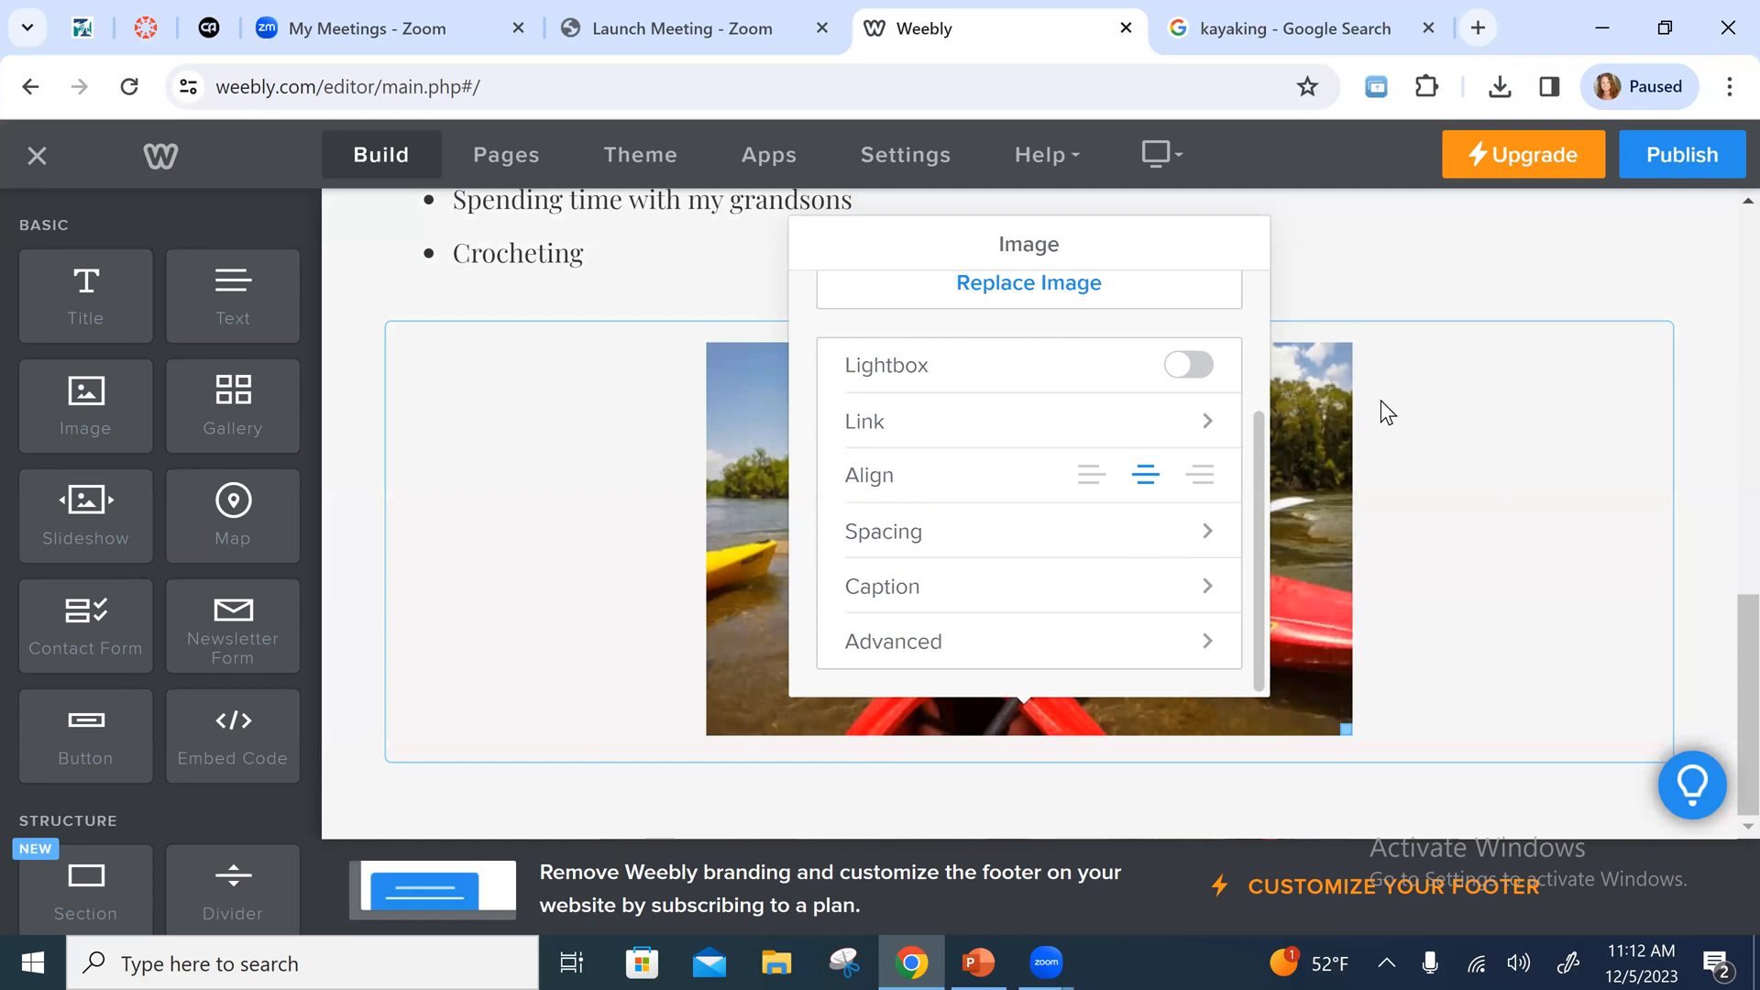
pyautogui.click(537, 551)
pyautogui.click(1497, 436)
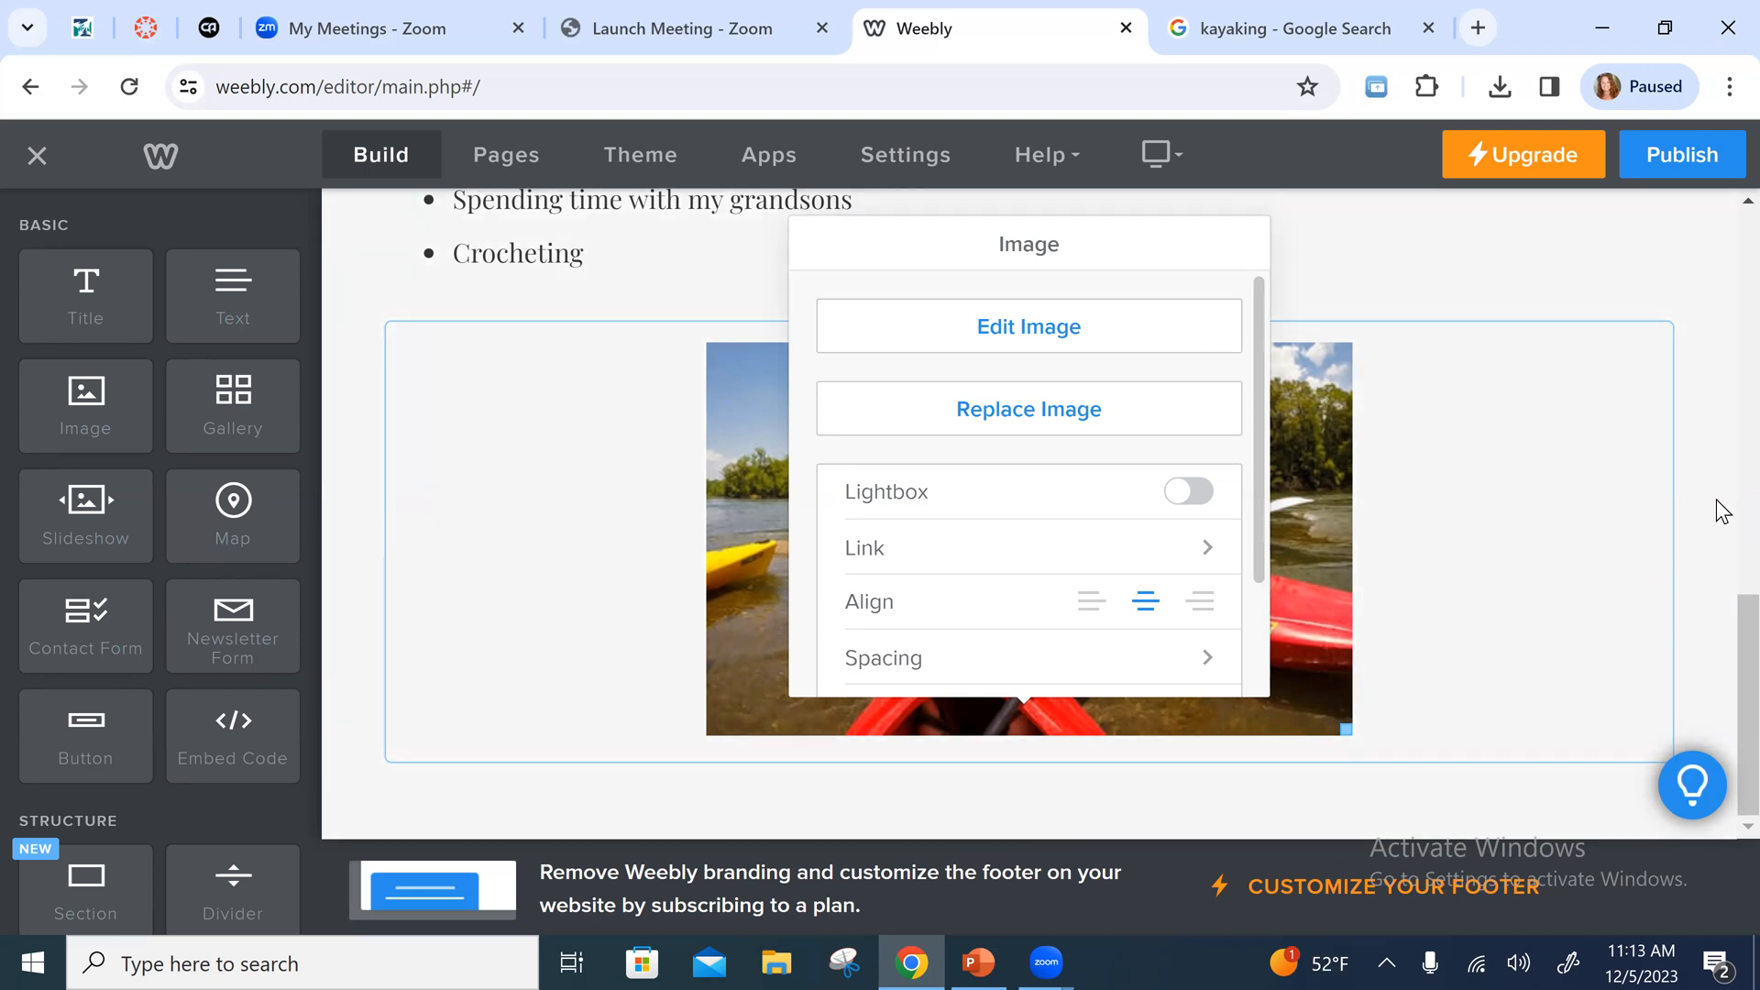
pyautogui.click(1471, 662)
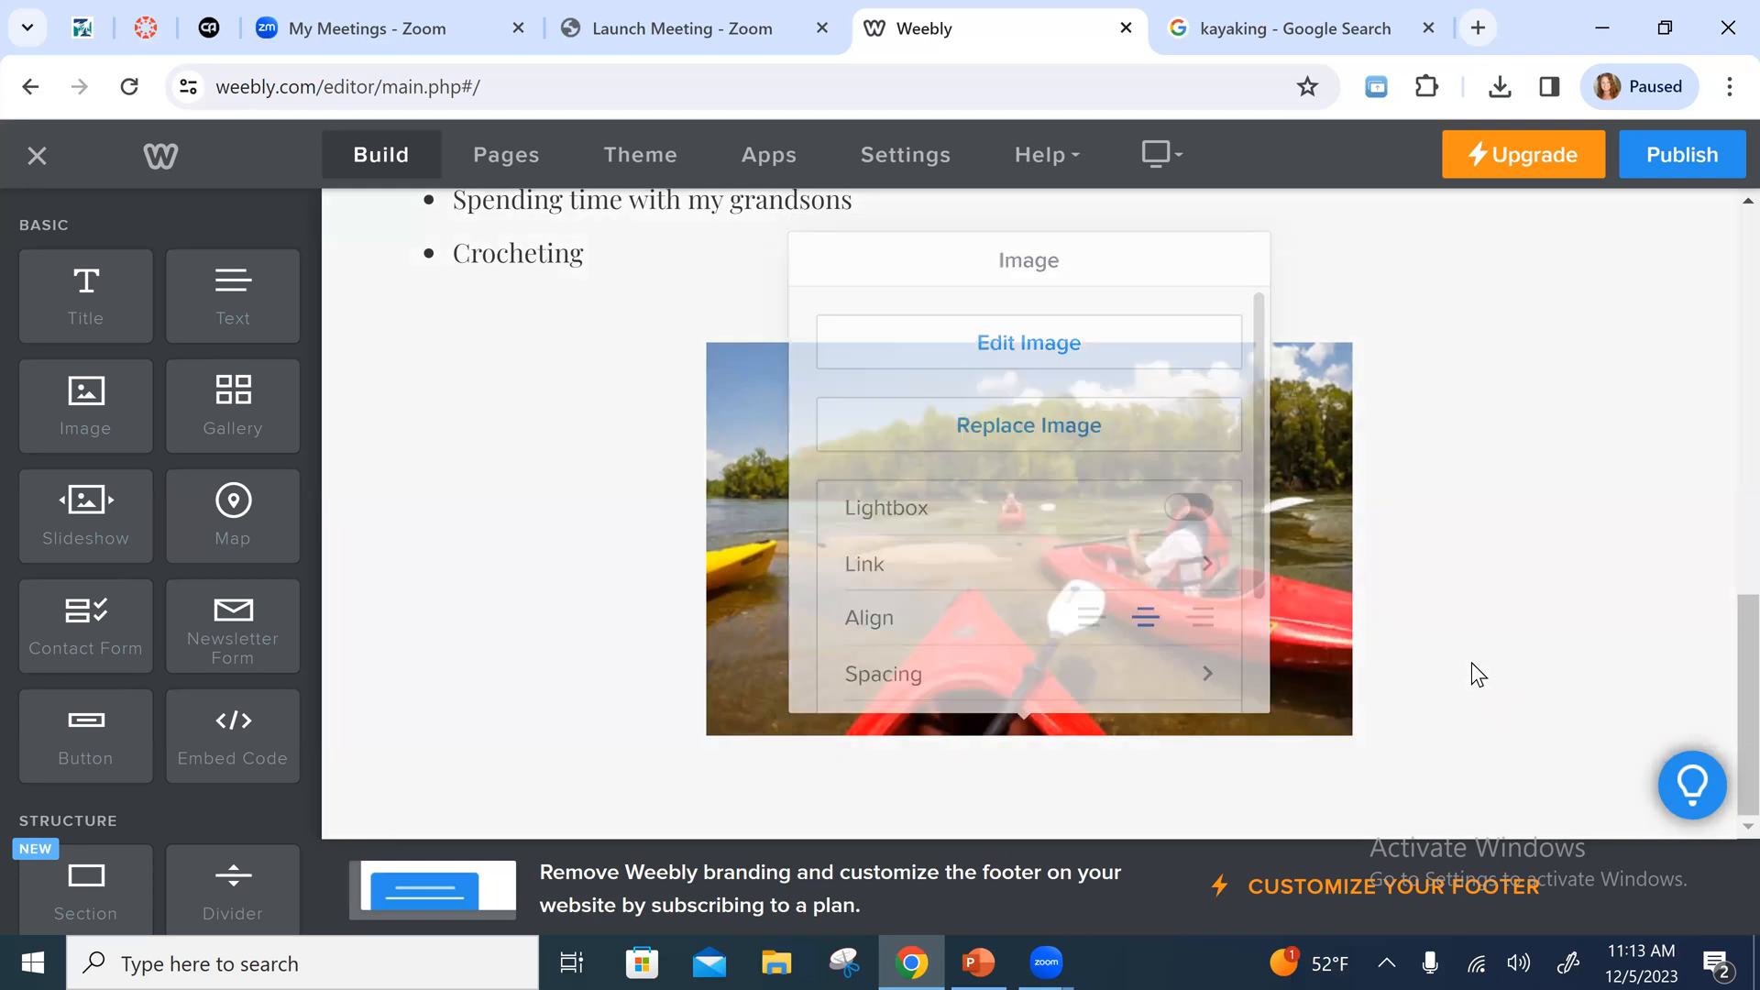
pyautogui.scroll(5, 1669, 509)
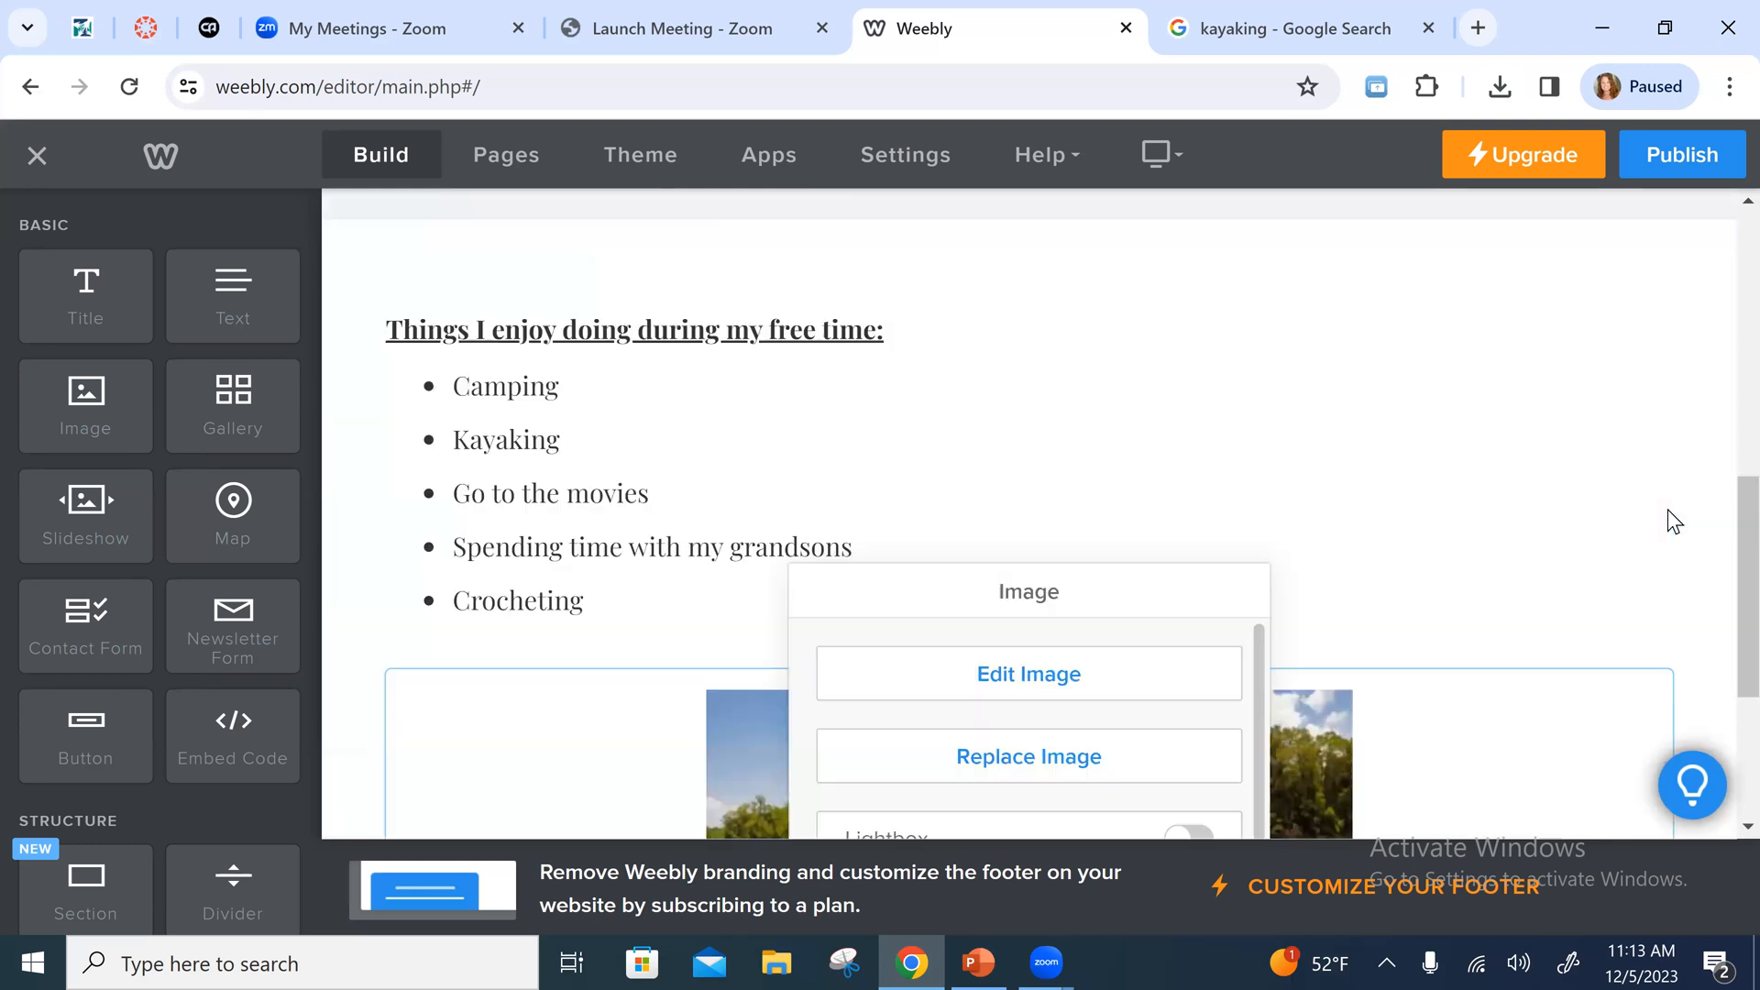
pyautogui.scroll(-3, 1559, 550)
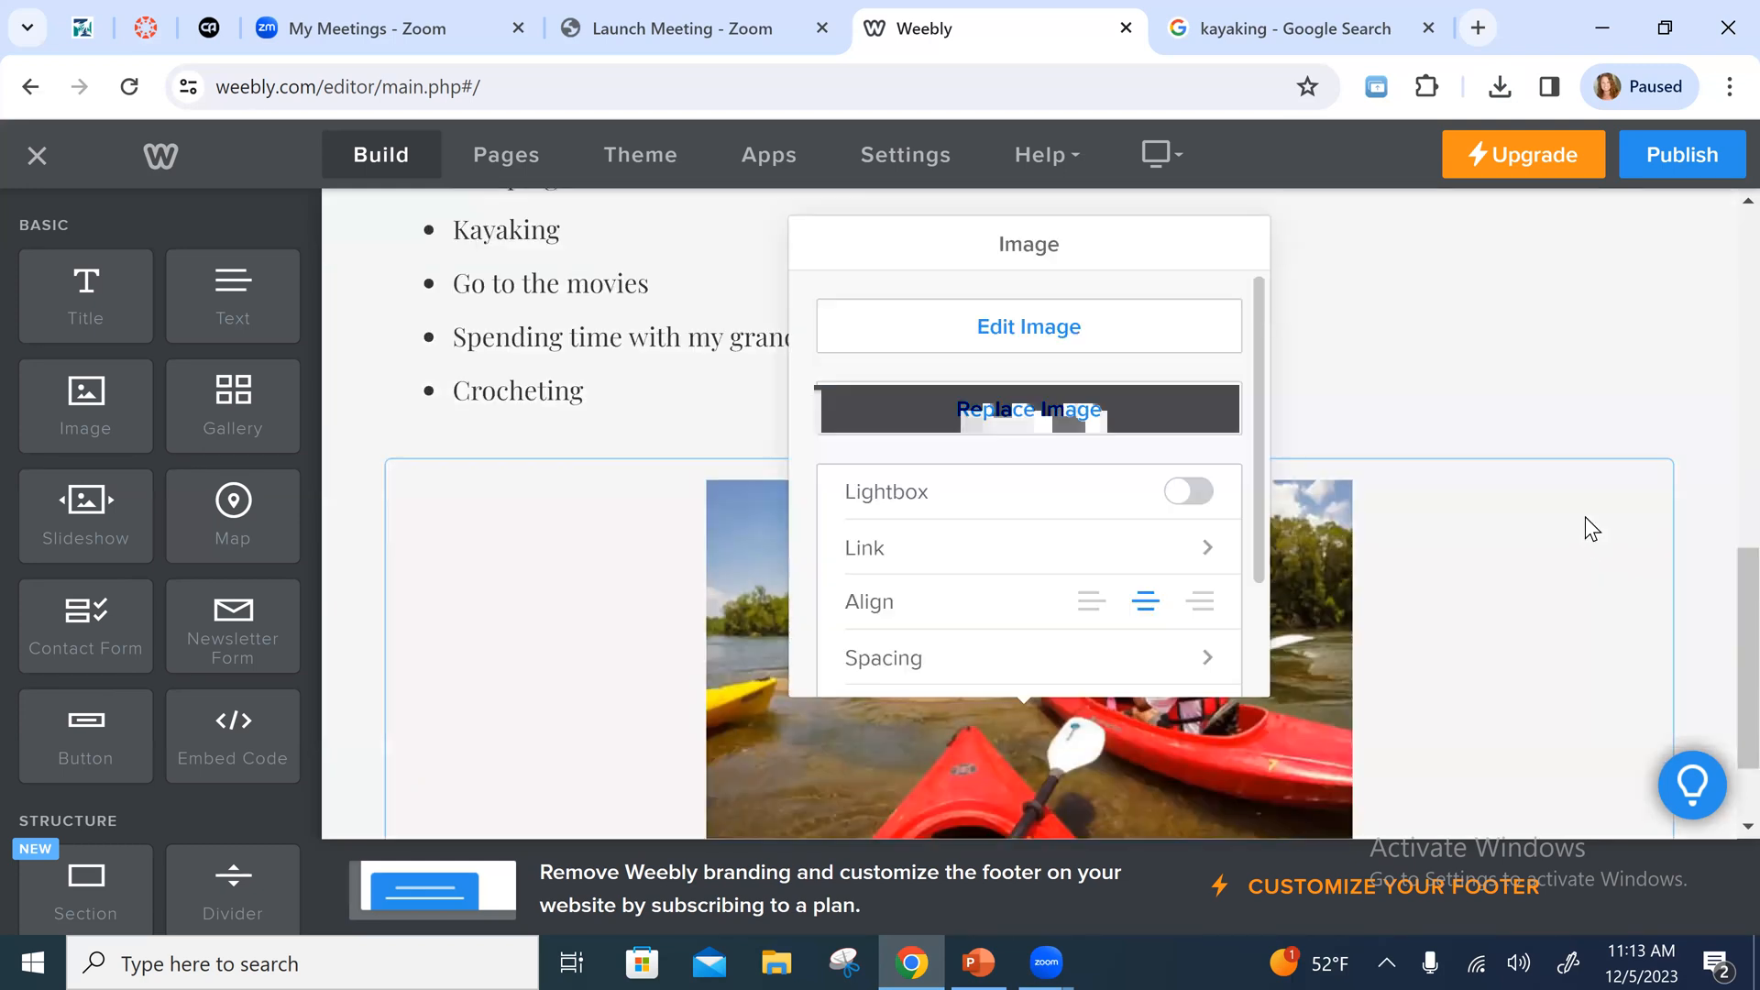
# Delete the kayaking image element from the My Interests page and confirm the deletion
pyautogui.click(1650, 403)
pyautogui.click(1670, 463)
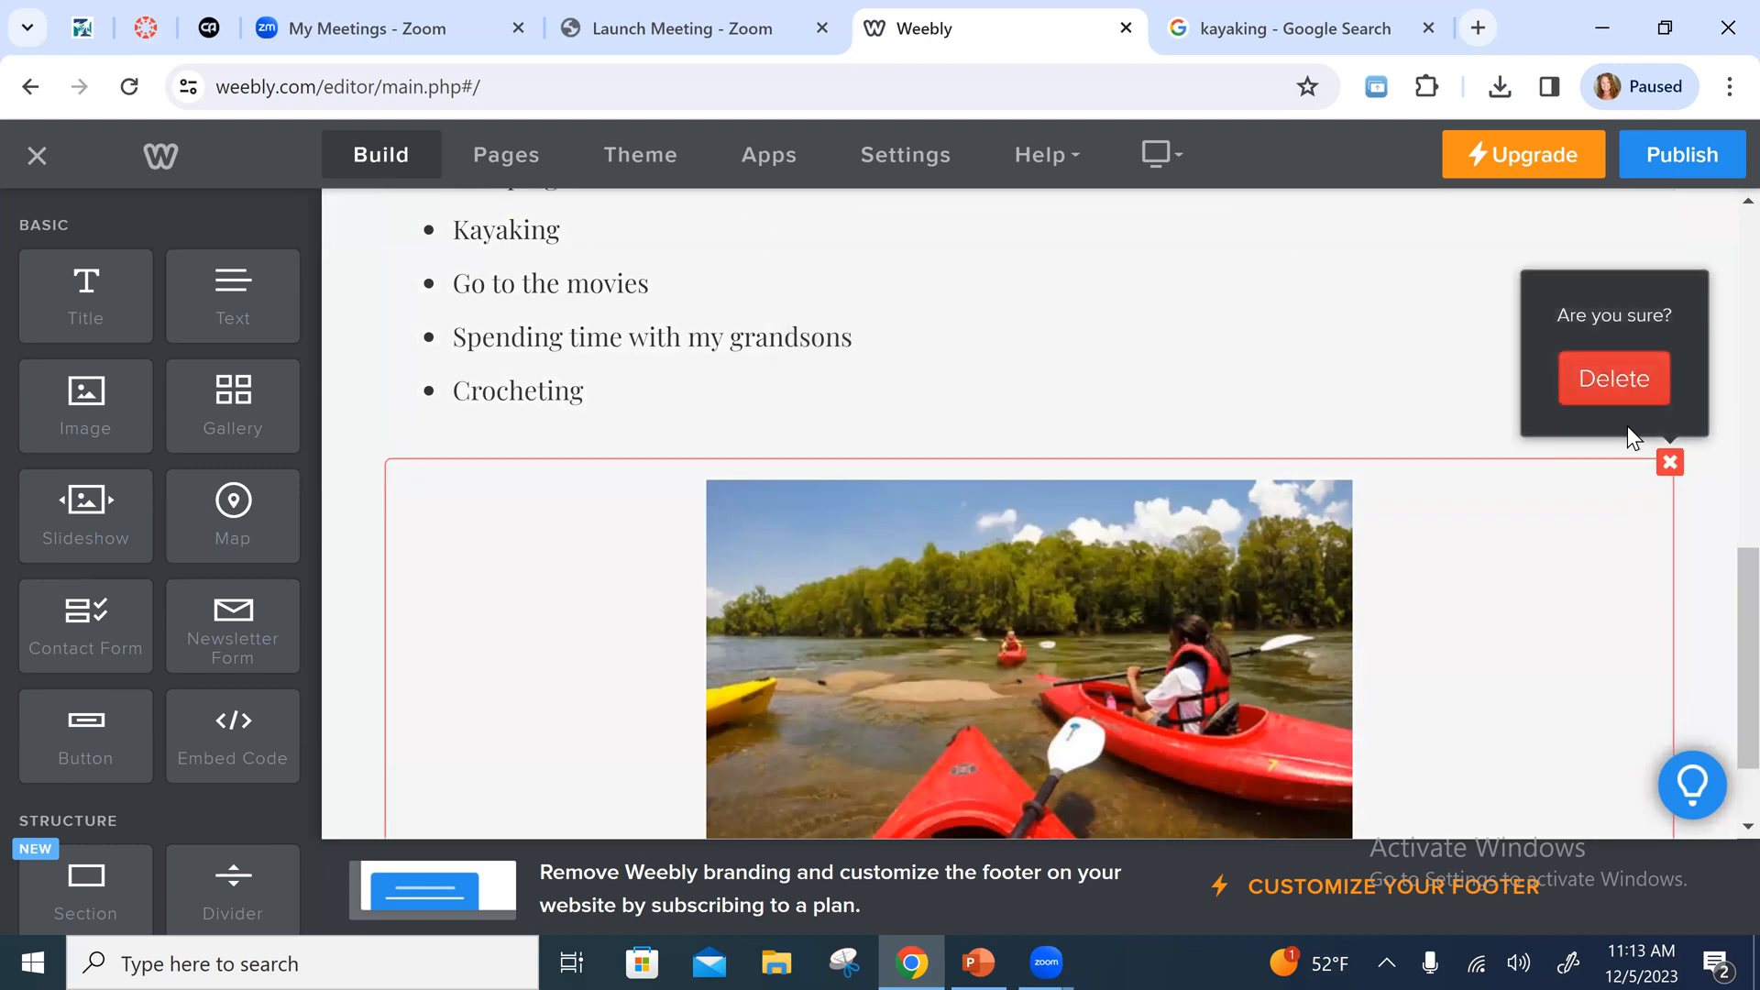
pyautogui.click(1616, 401)
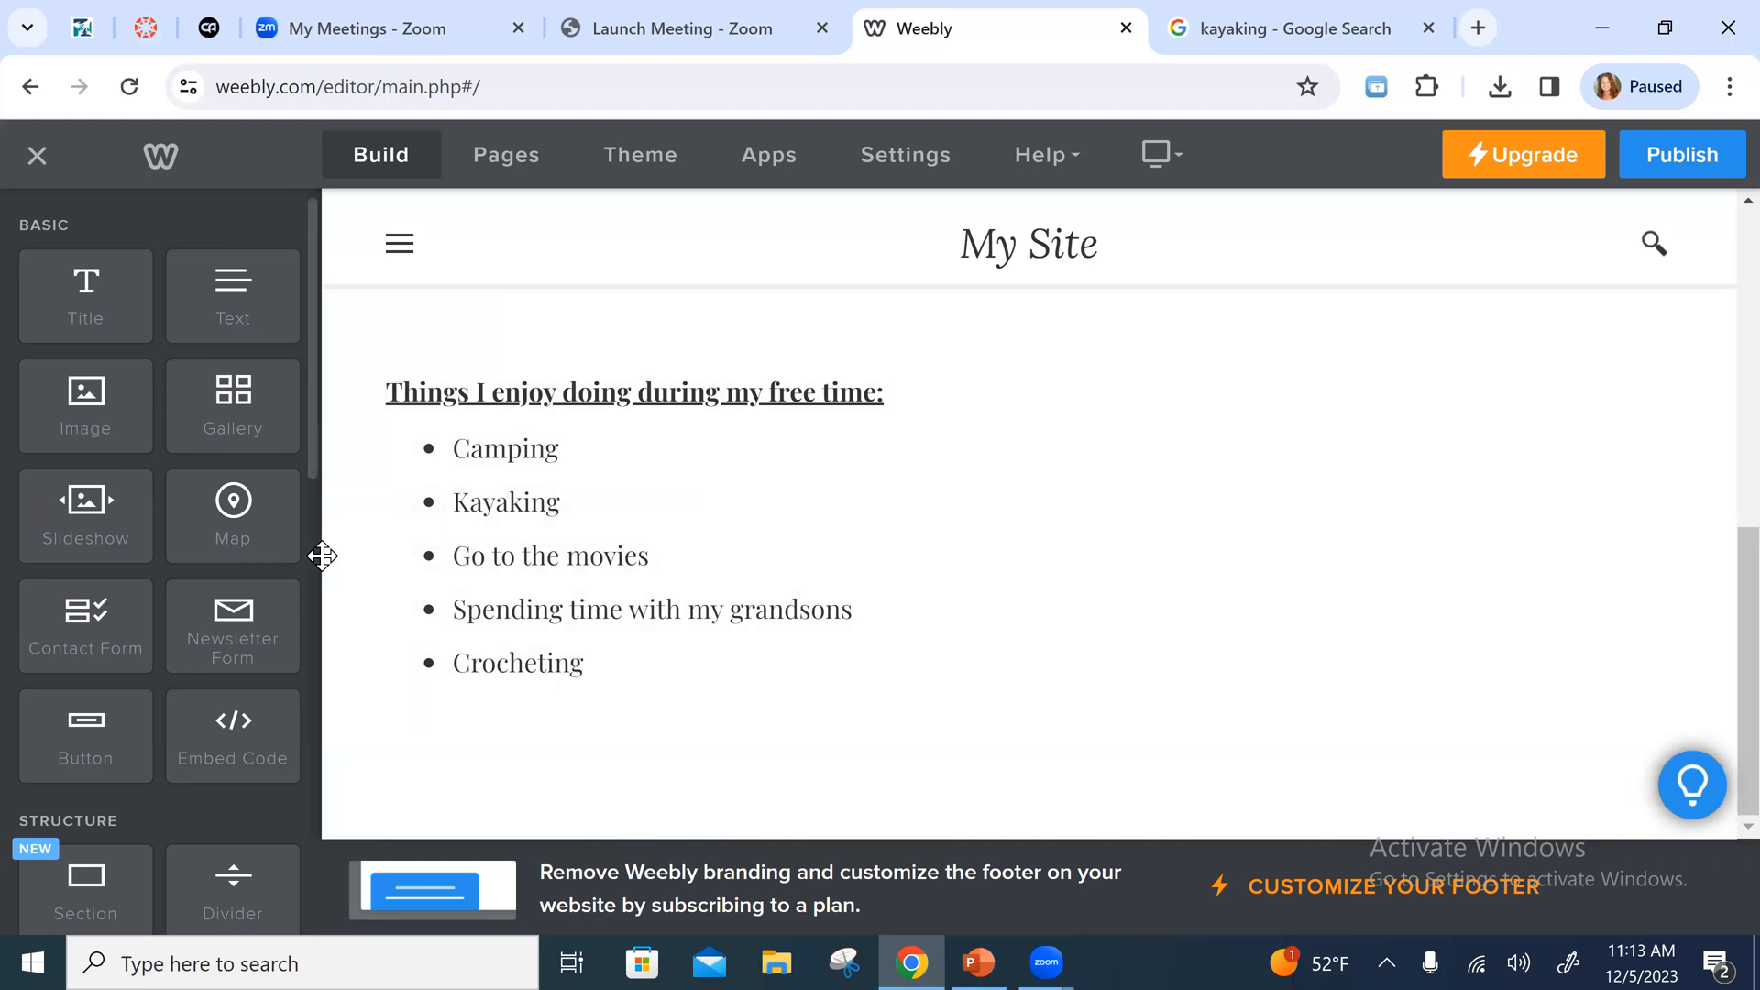
# Add a new Image element below the interests list and upload the Kayaking file from the Downloads folder into it
pyautogui.moveTo(85, 403); pyautogui.dragTo(1068, 784)
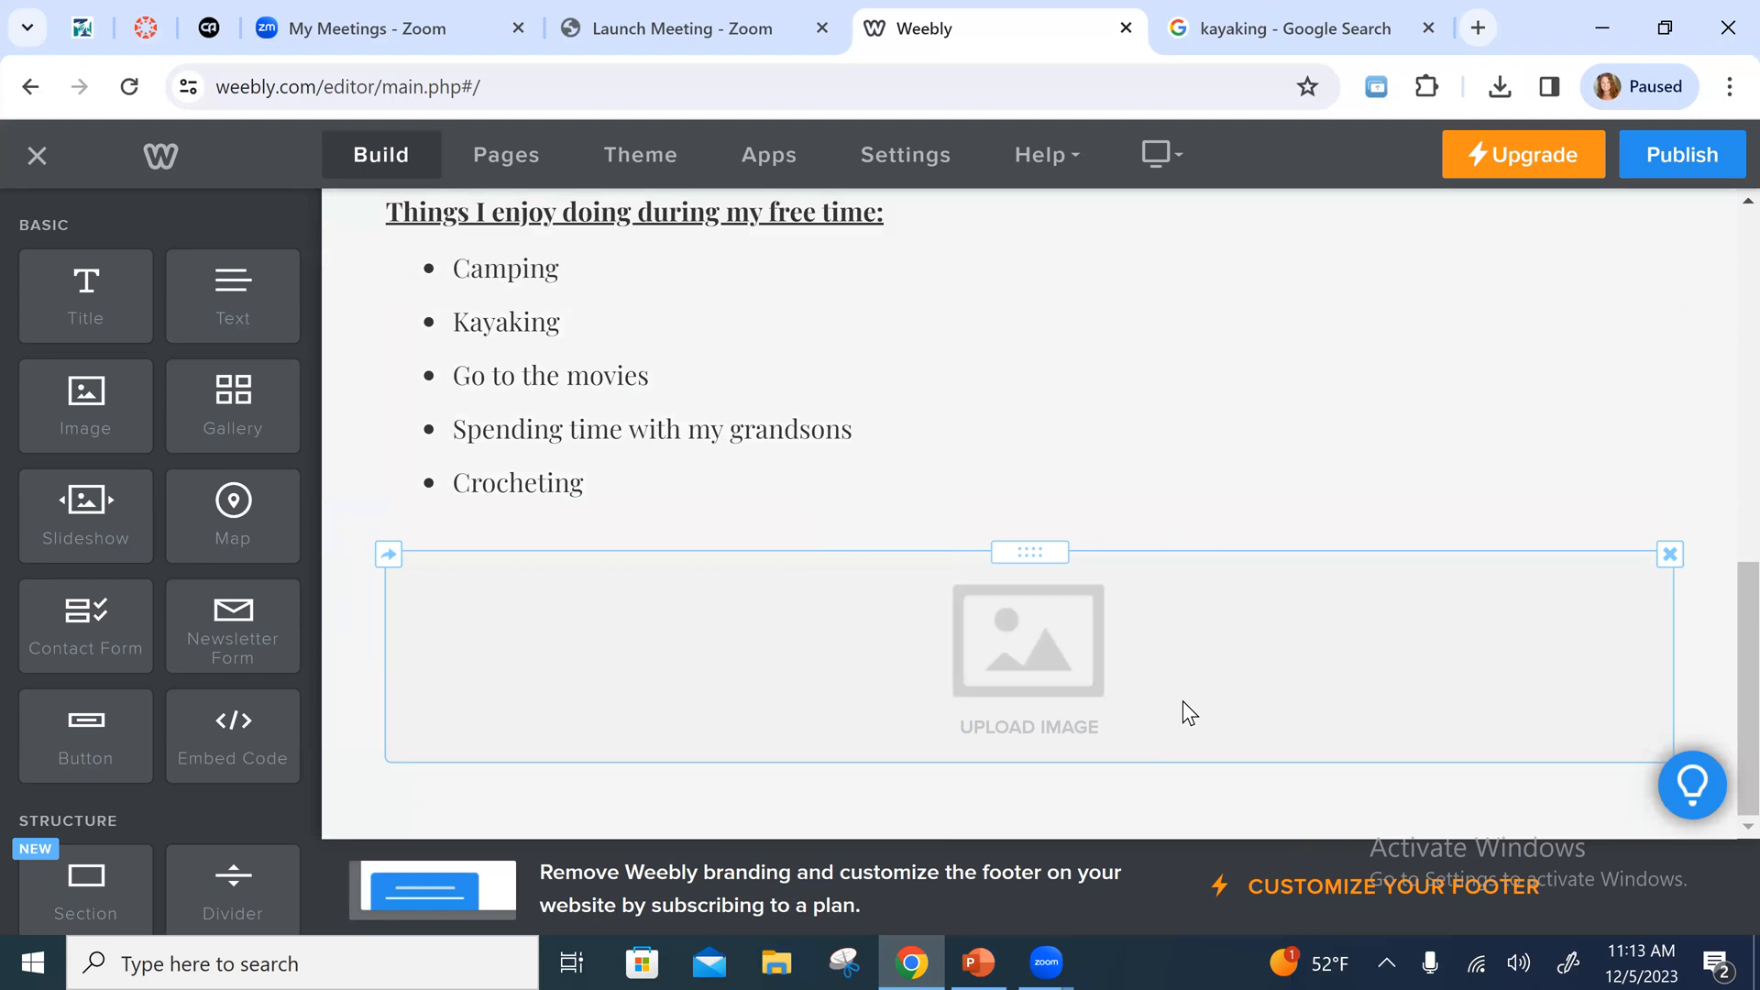
pyautogui.click(1035, 734)
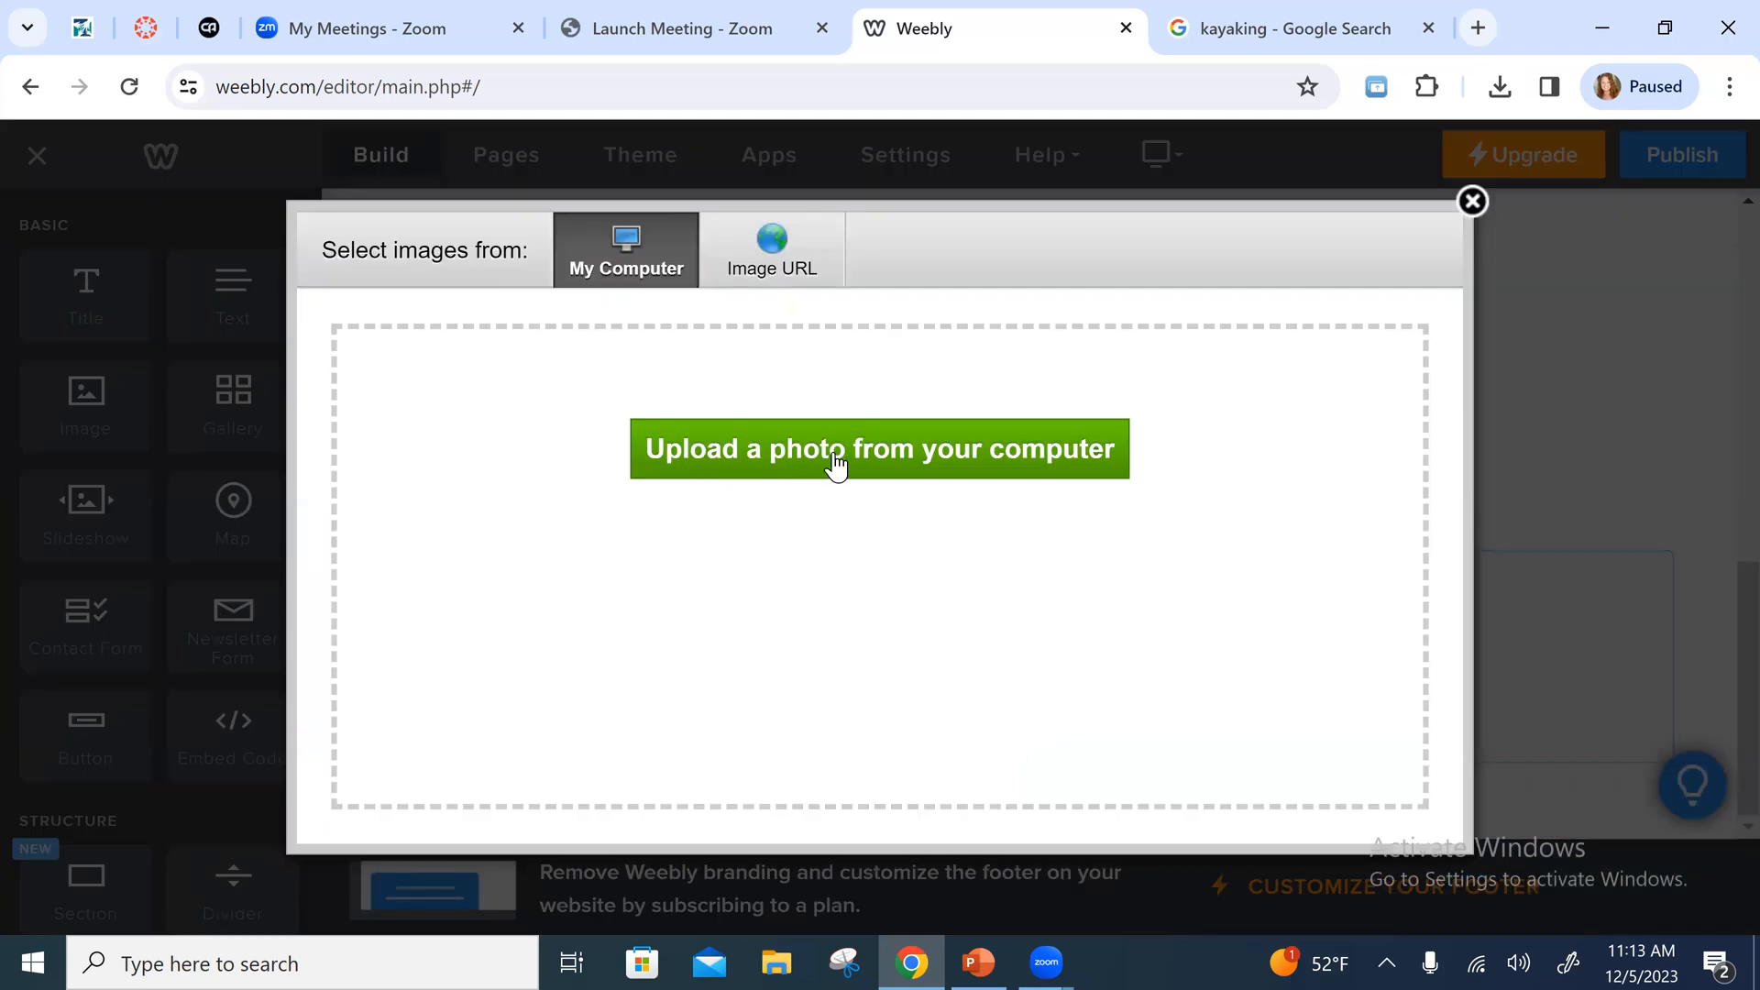
pyautogui.click(990, 451)
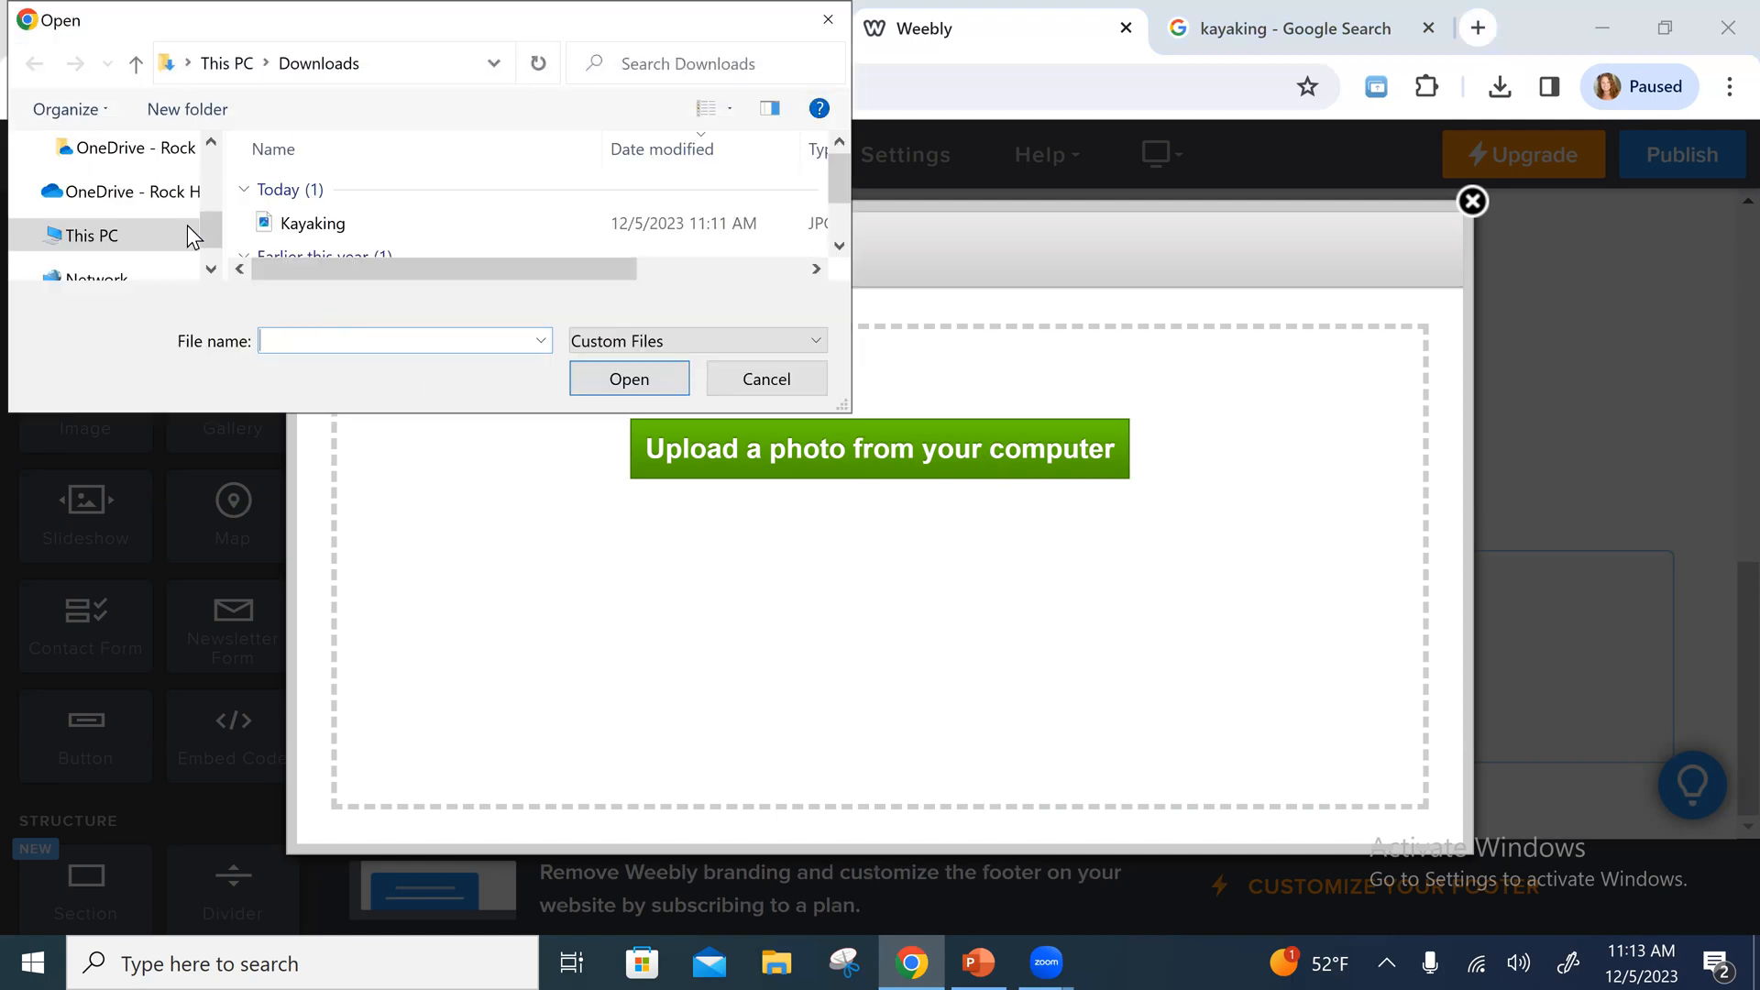
pyautogui.scroll(1, 112, 255)
pyautogui.scroll(3, 115, 243)
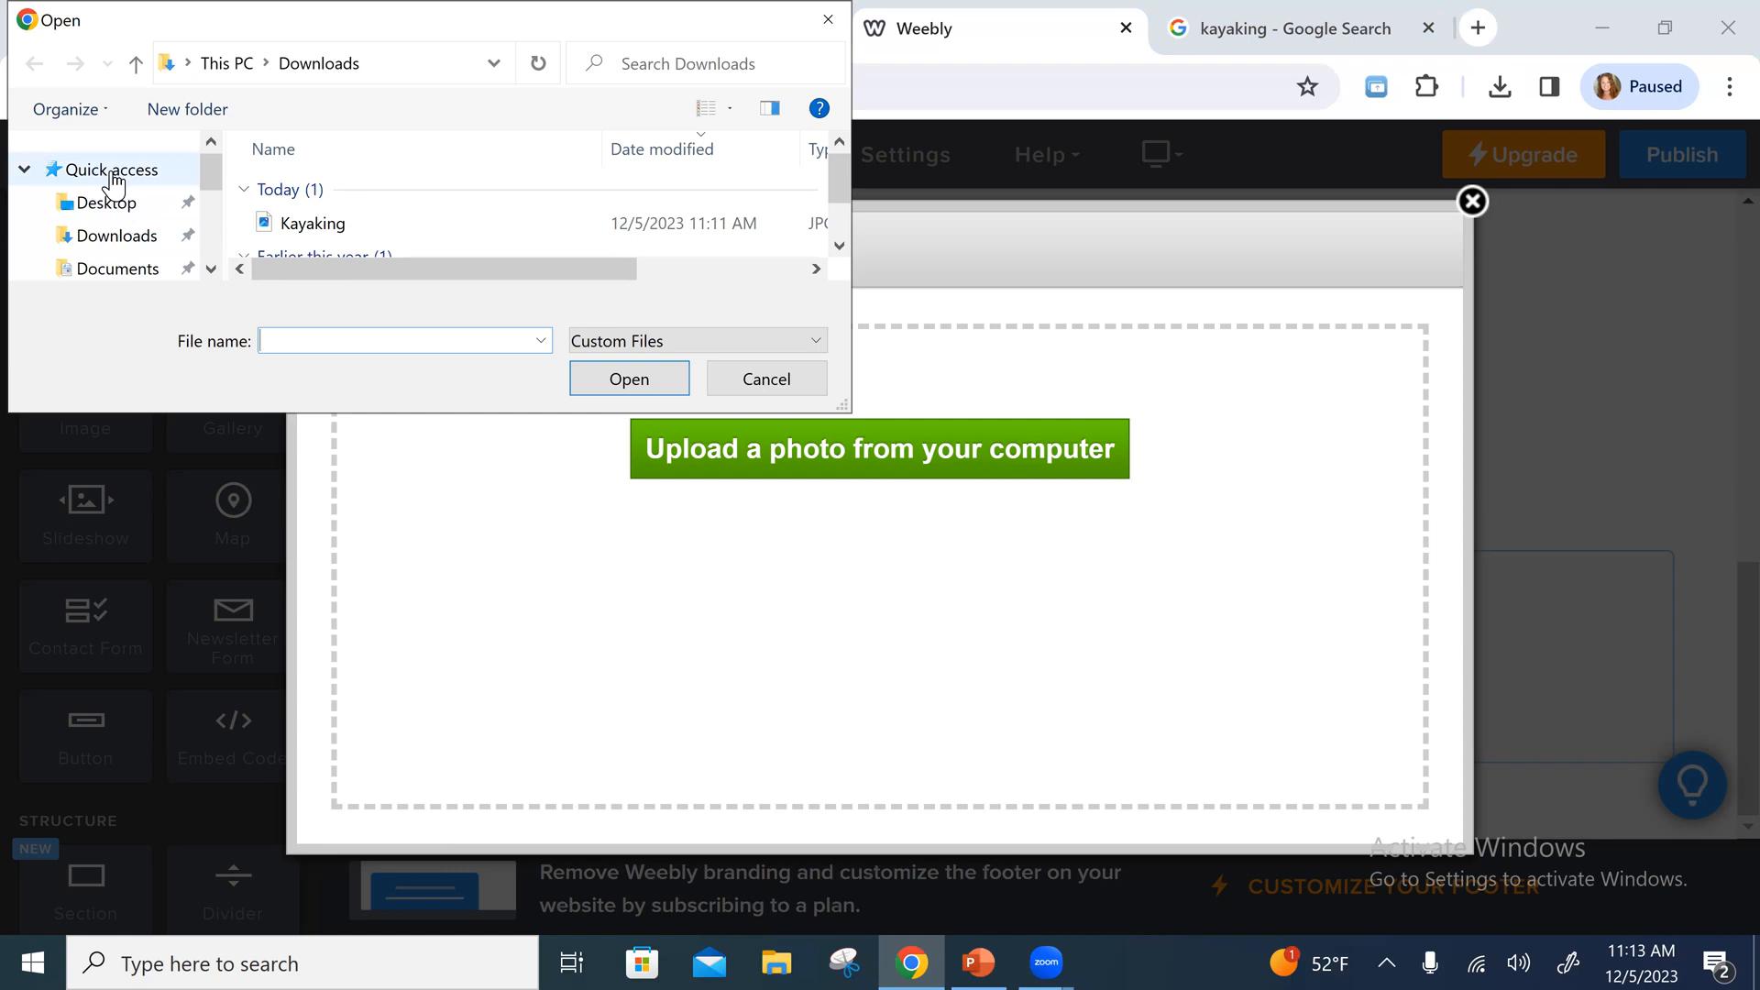
pyautogui.click(118, 238)
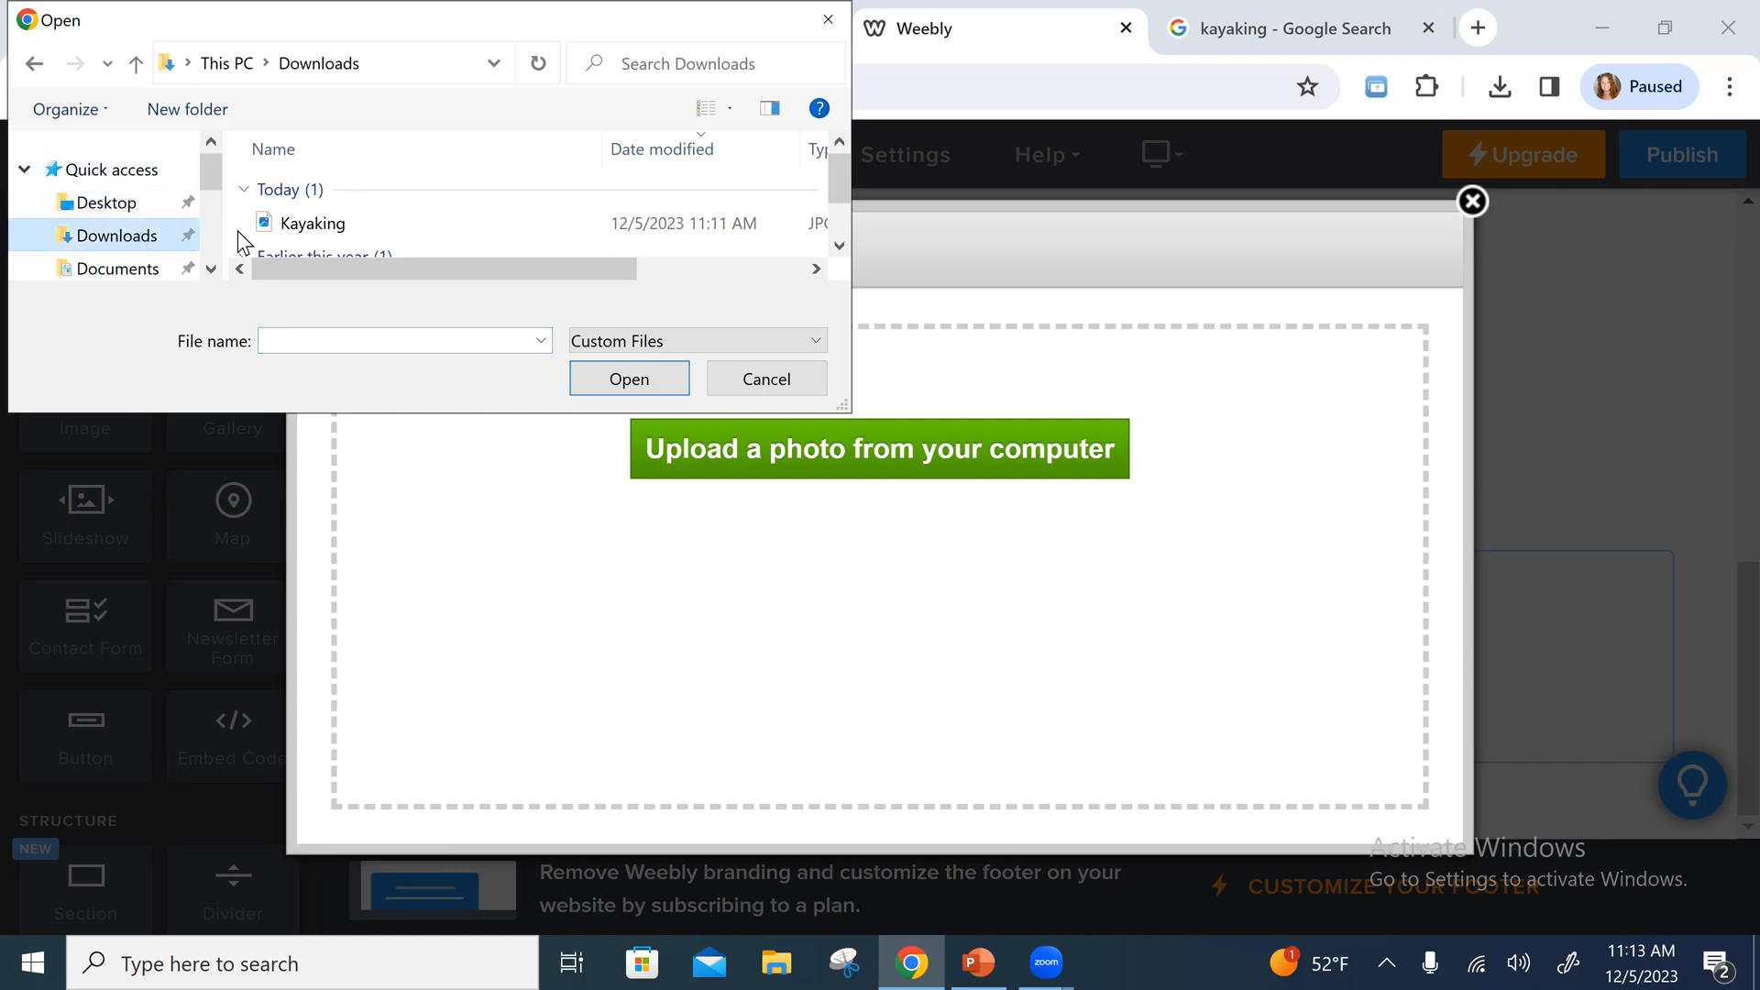
pyautogui.click(332, 228)
pyautogui.click(640, 392)
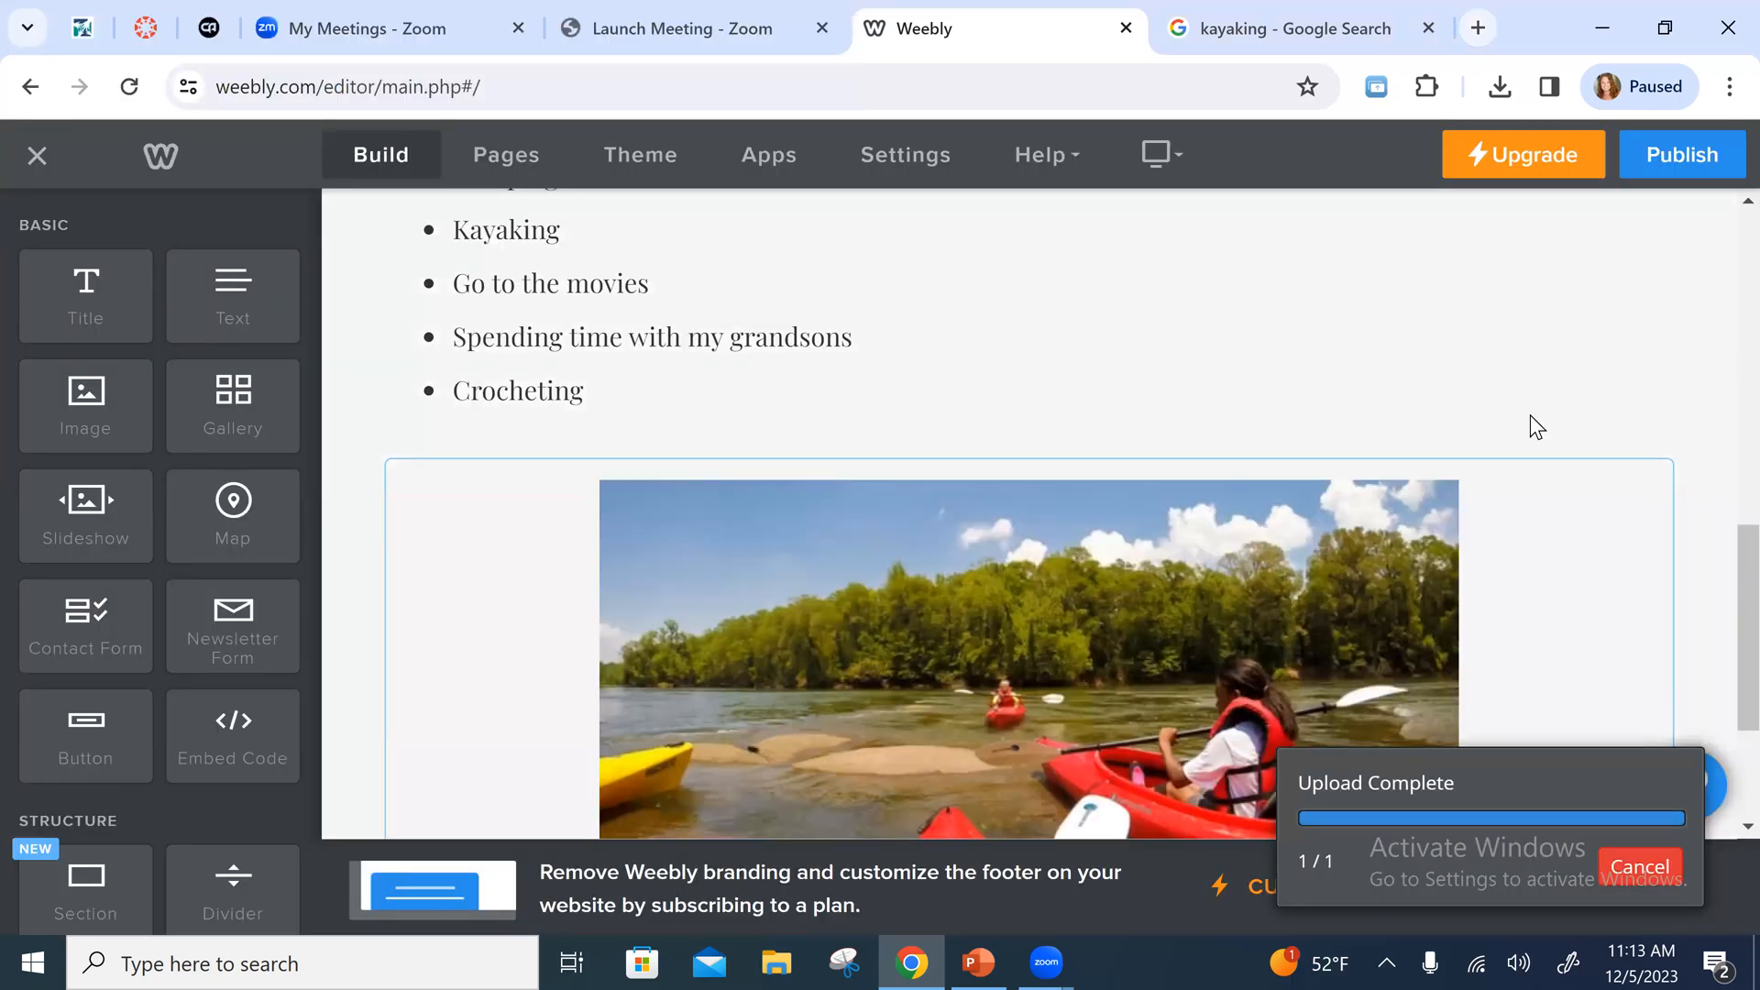
# Publish the website with the kayaking picture in place and open its published address
pyautogui.scroll(5, 1586, 412)
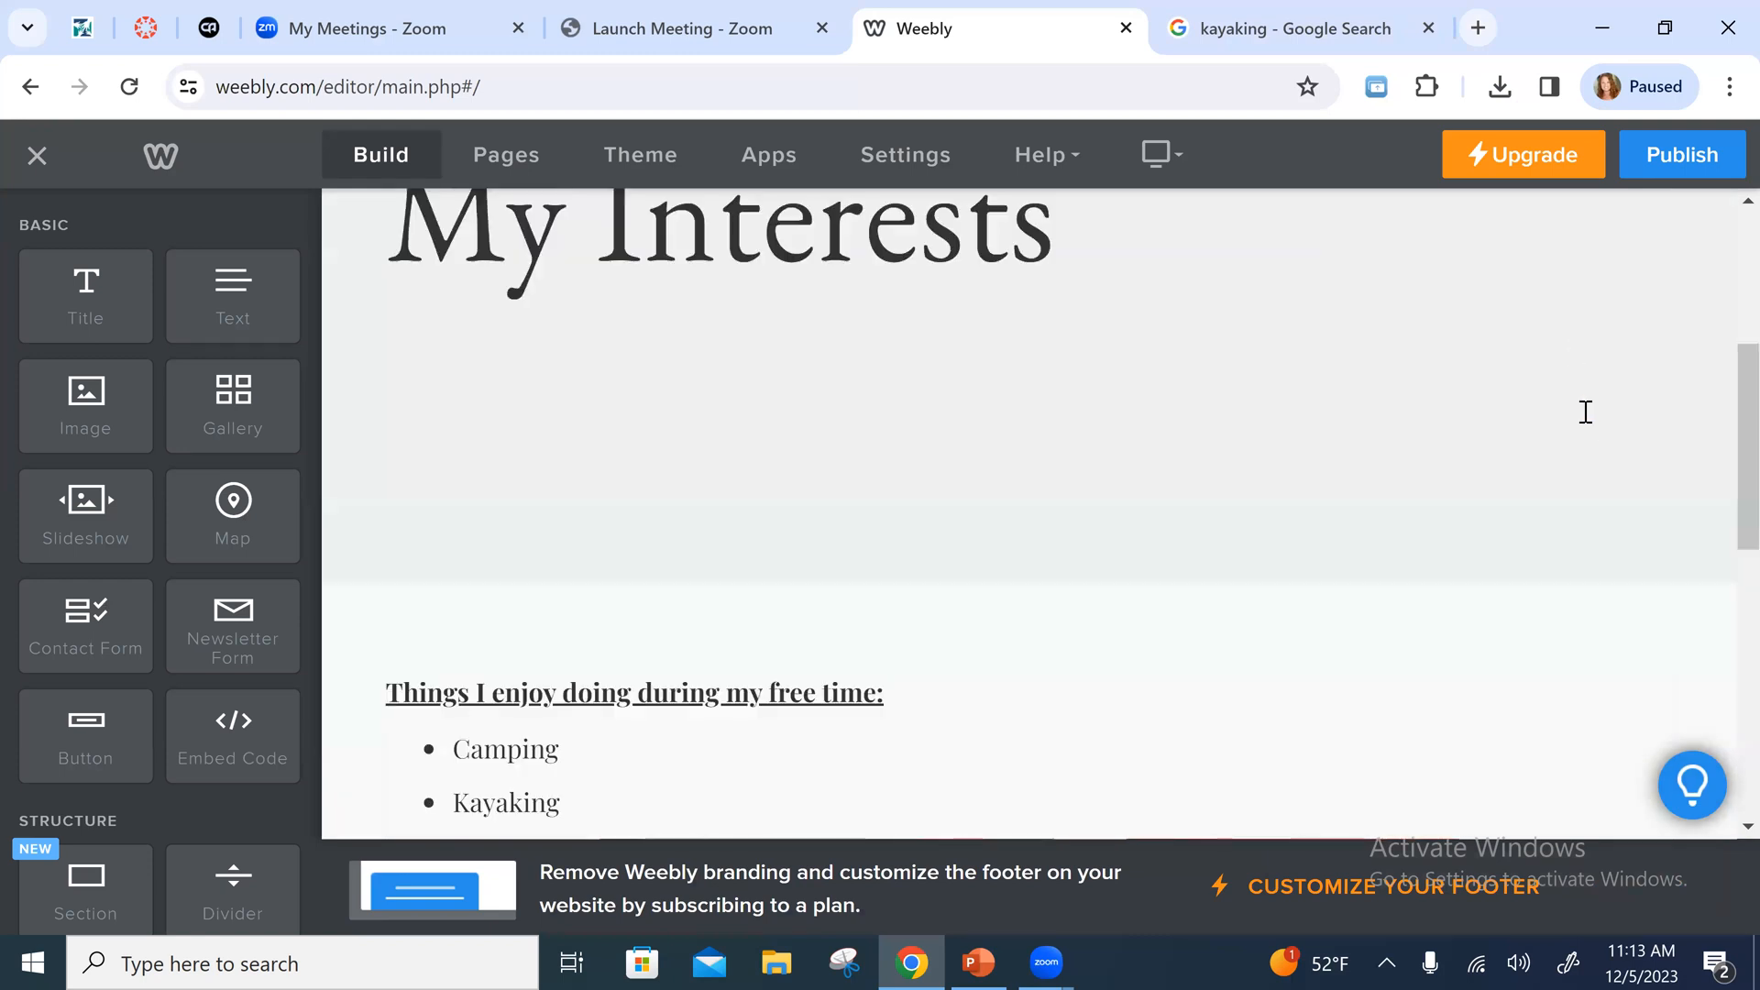
pyautogui.scroll(-8, 1578, 436)
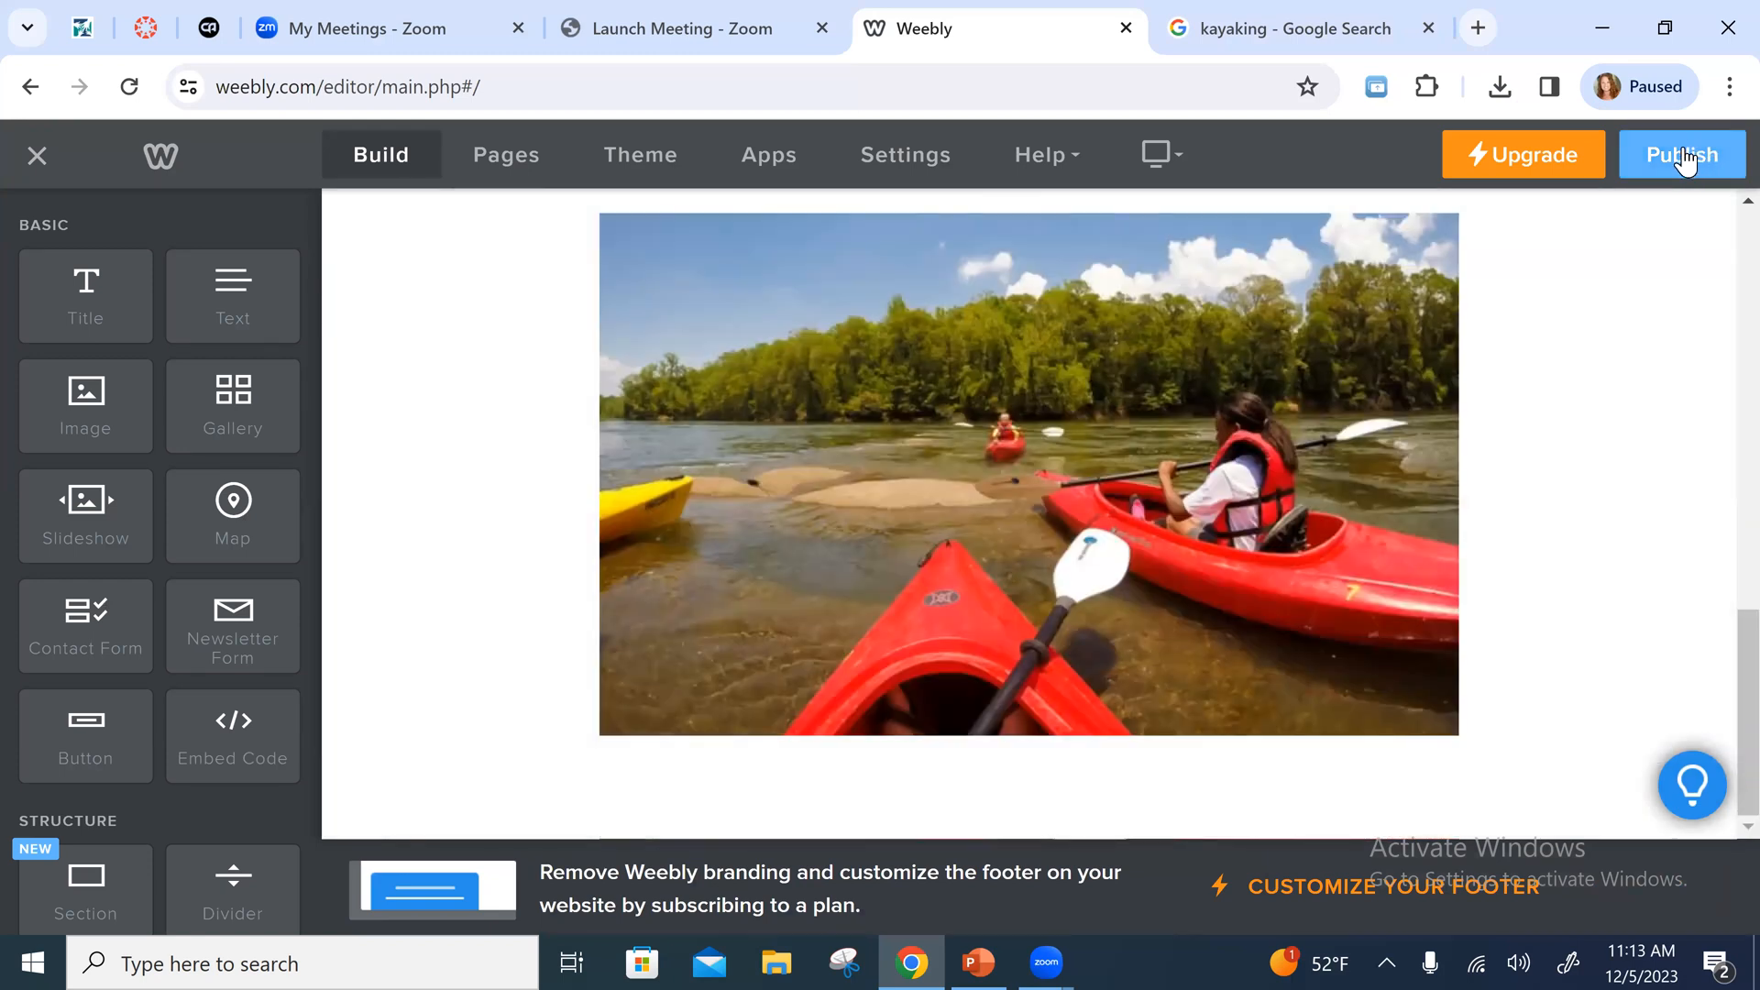
pyautogui.click(1687, 156)
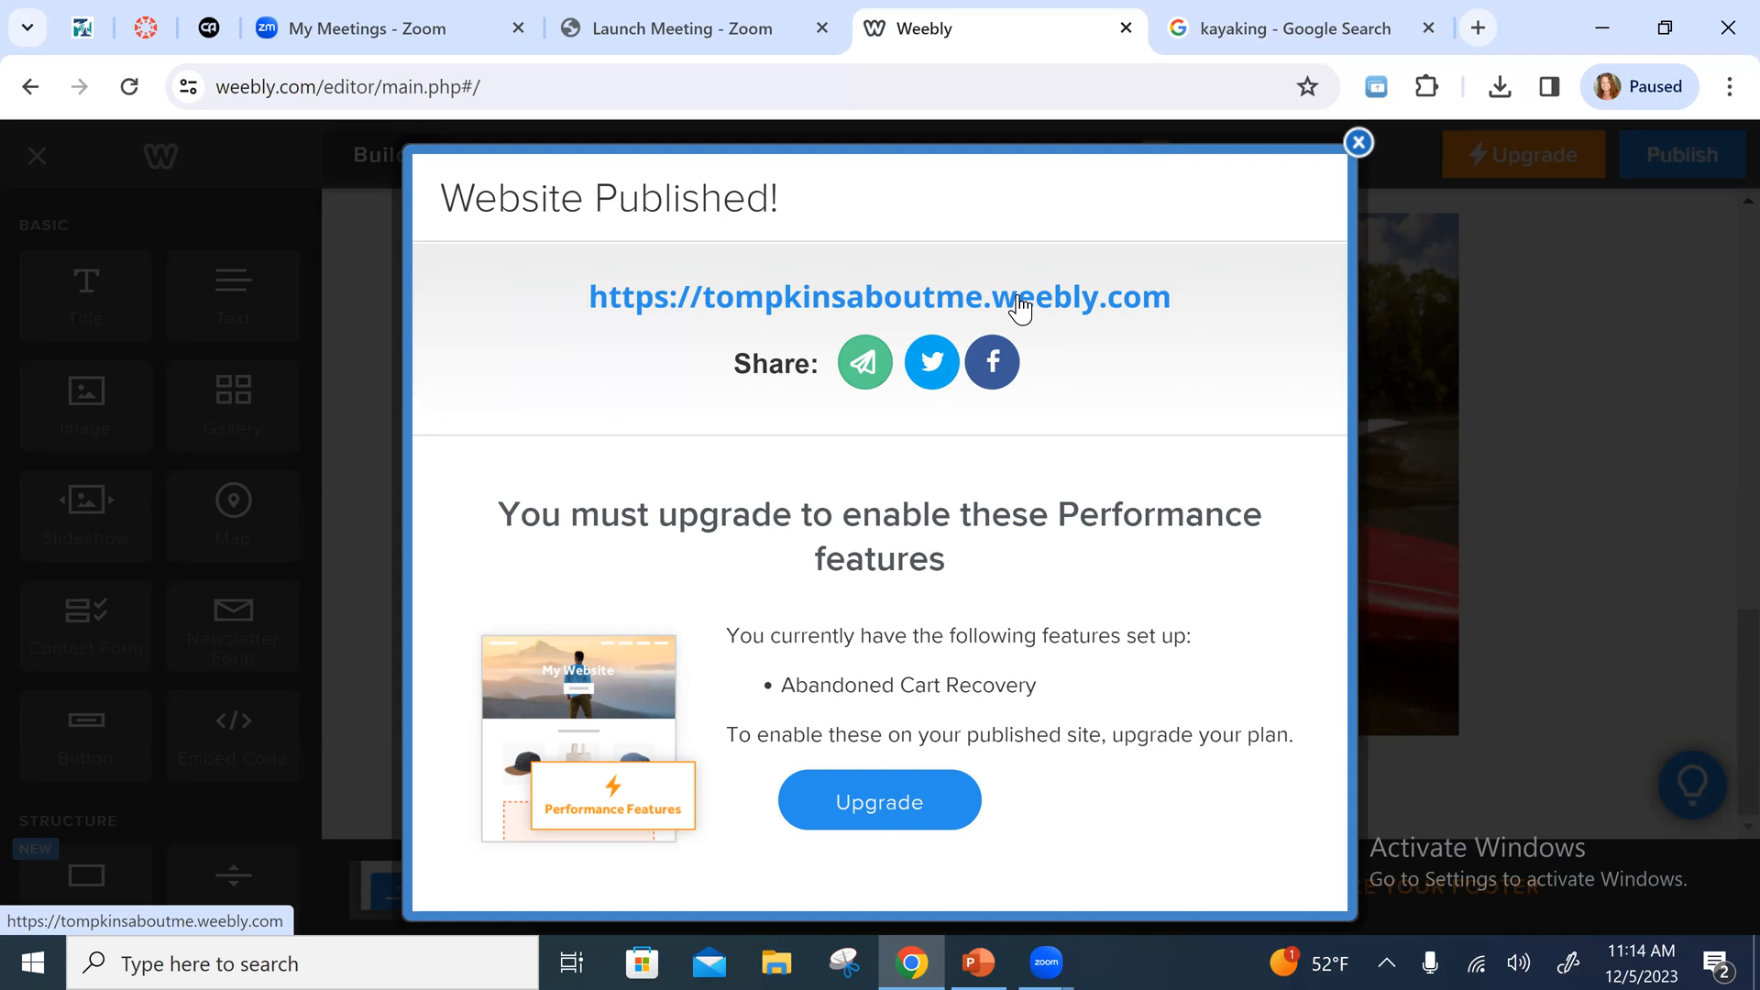
pyautogui.click(837, 302)
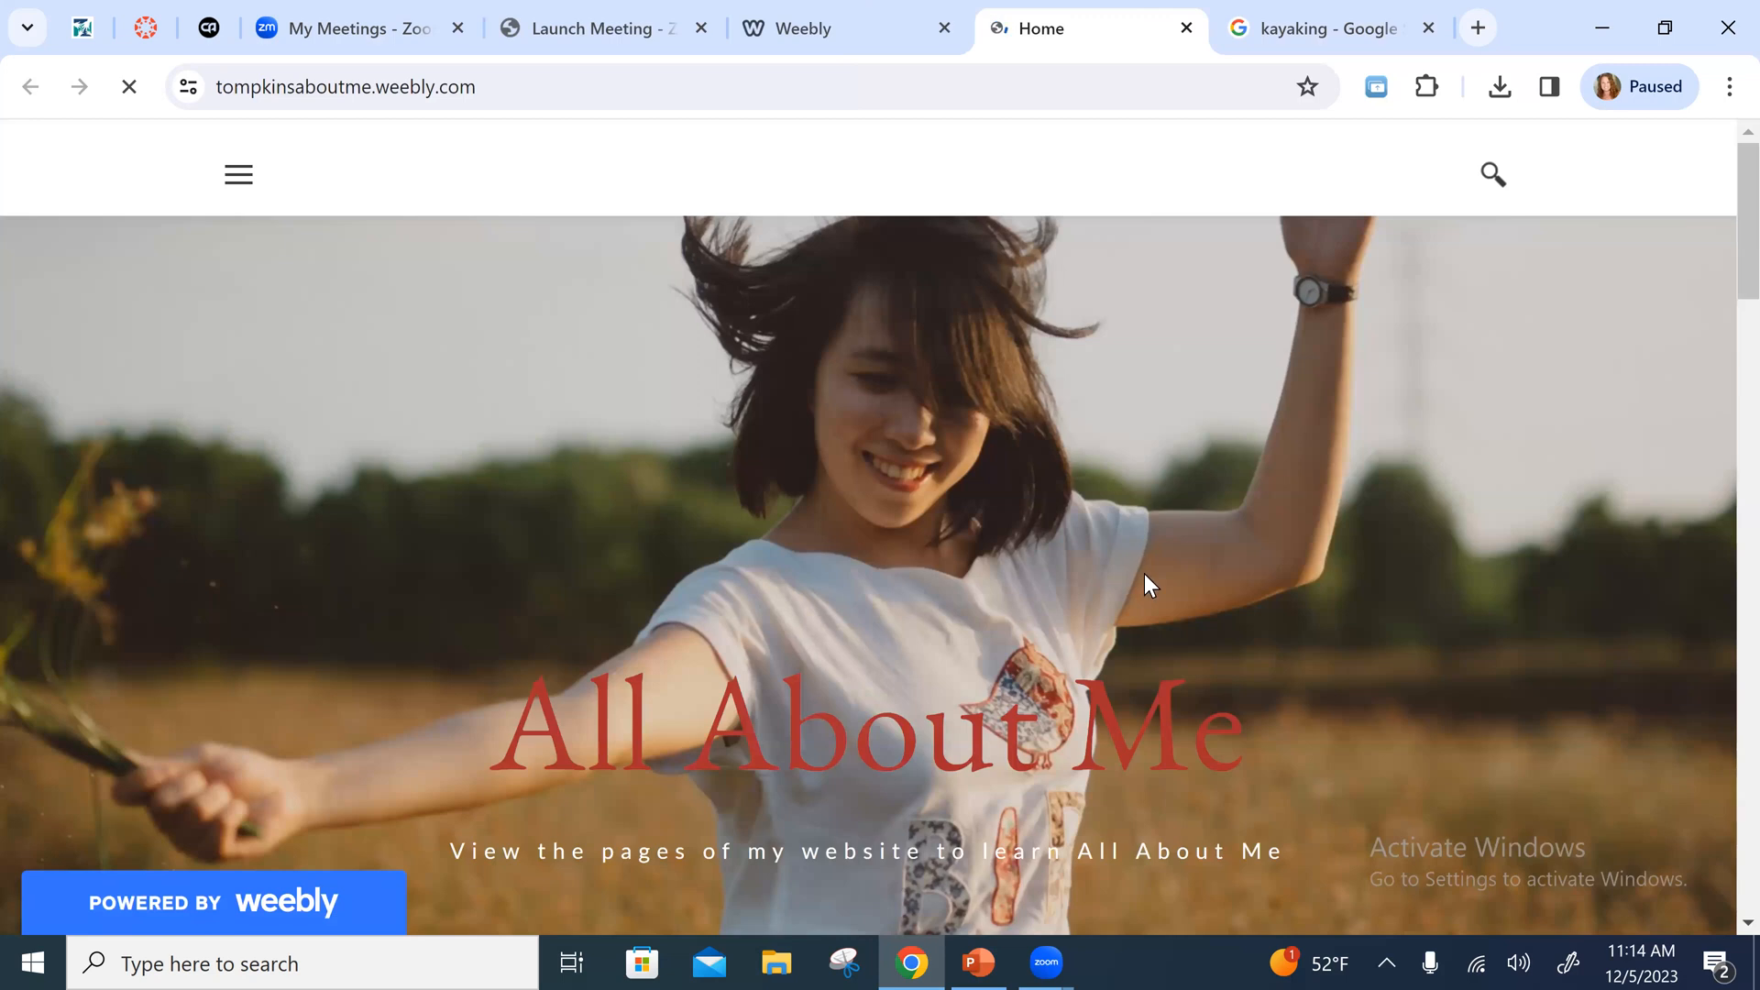
# Look over the published Home page and go to the My Interests page through the site's navigation
pyautogui.scroll(-5, 1144, 578)
pyautogui.scroll(-5, 1148, 600)
pyautogui.scroll(9, 1146, 601)
pyautogui.click(239, 180)
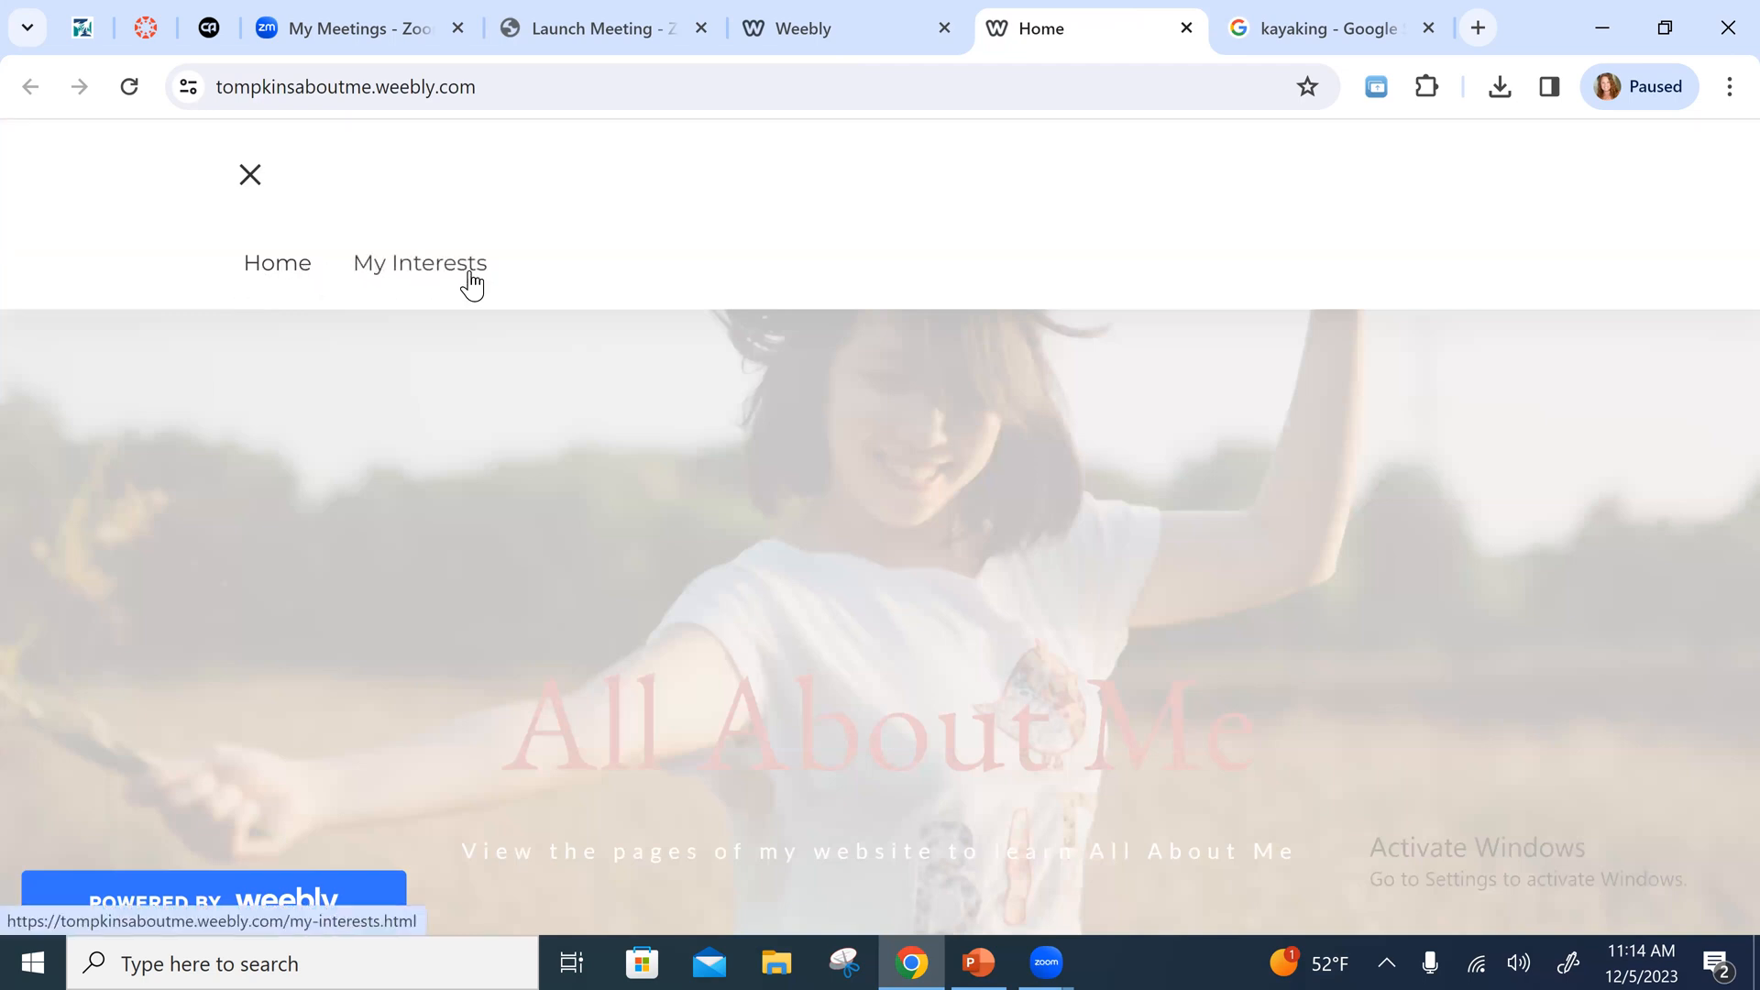
pyautogui.click(424, 268)
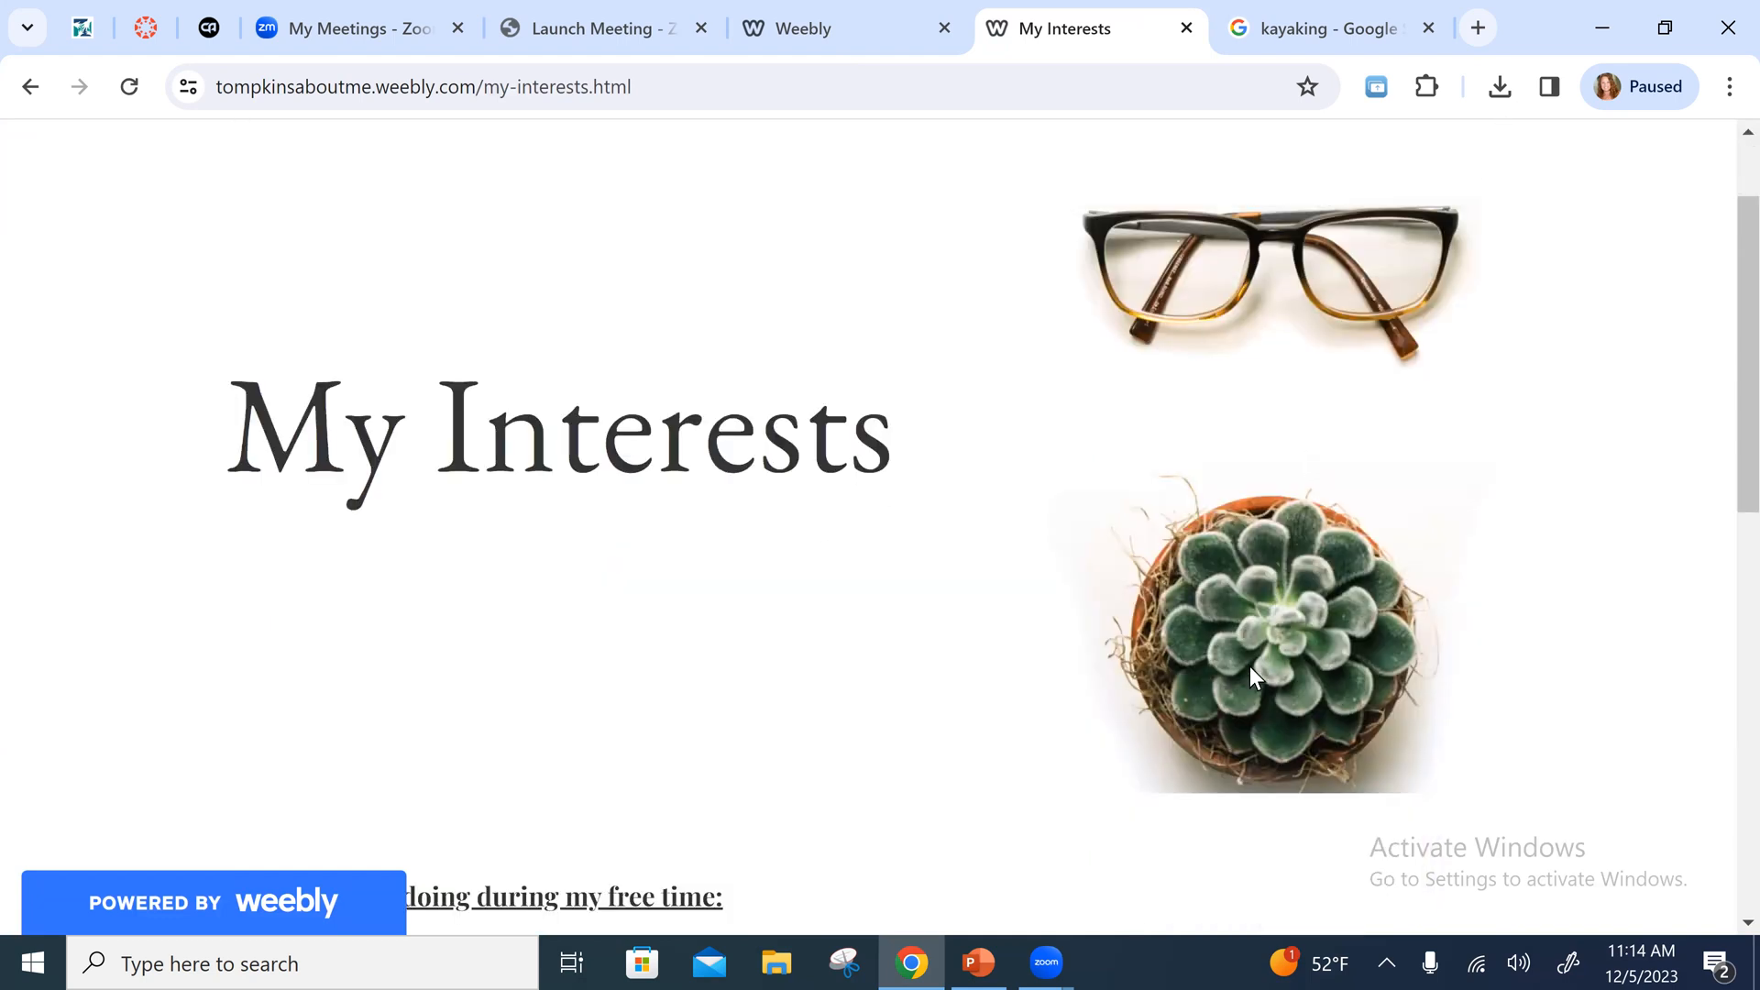
# Review the published My Interests page, checking its title, the free-time activities list and the kayaking picture
pyautogui.scroll(-2, 1285, 486)
pyautogui.scroll(-2, 651, 587)
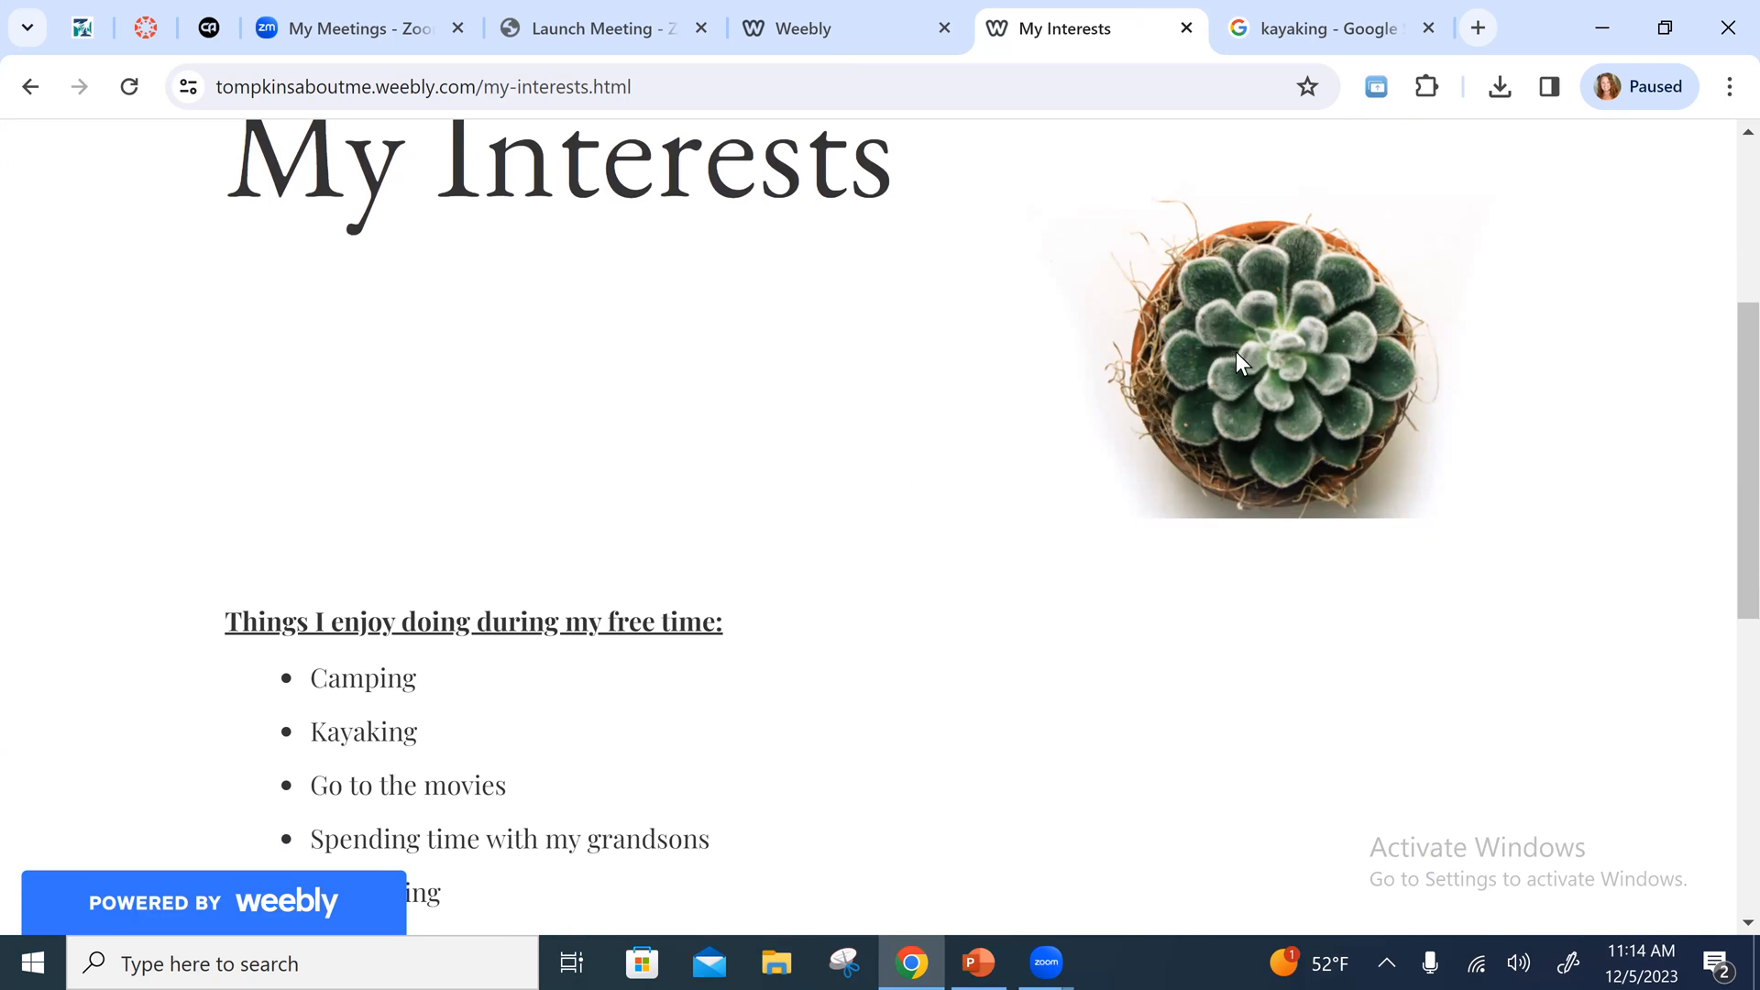
pyautogui.scroll(-3, 862, 470)
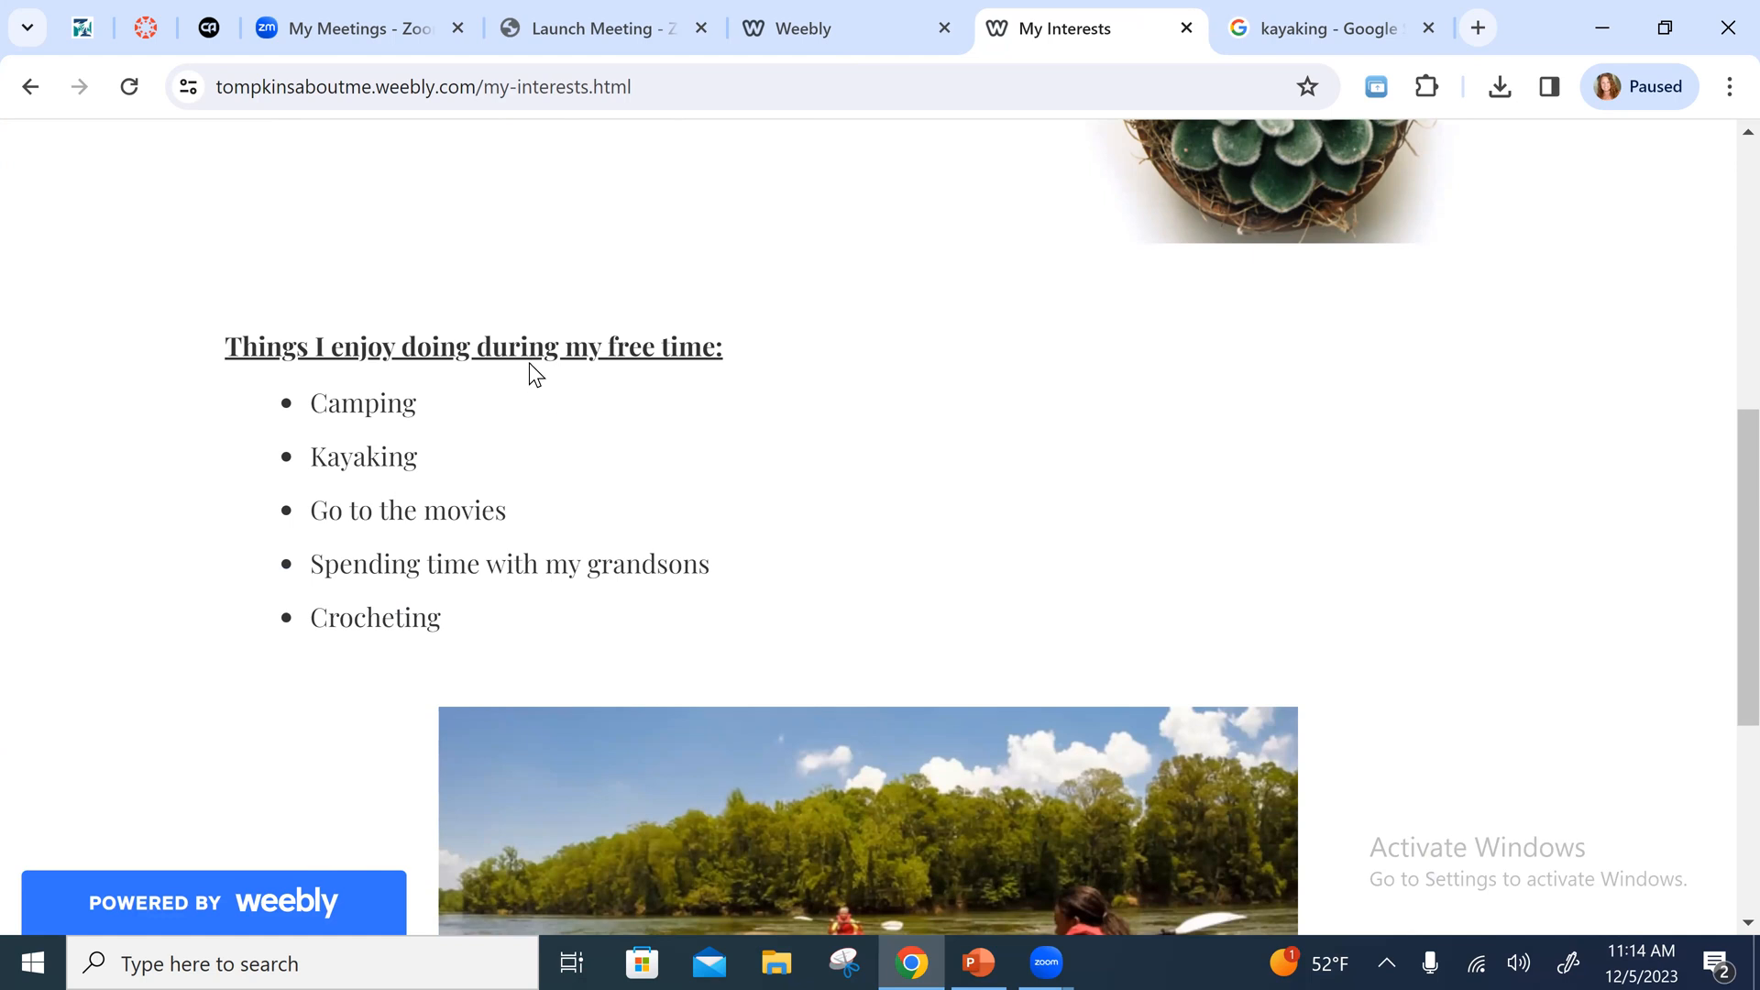
pyautogui.scroll(-5, 796, 466)
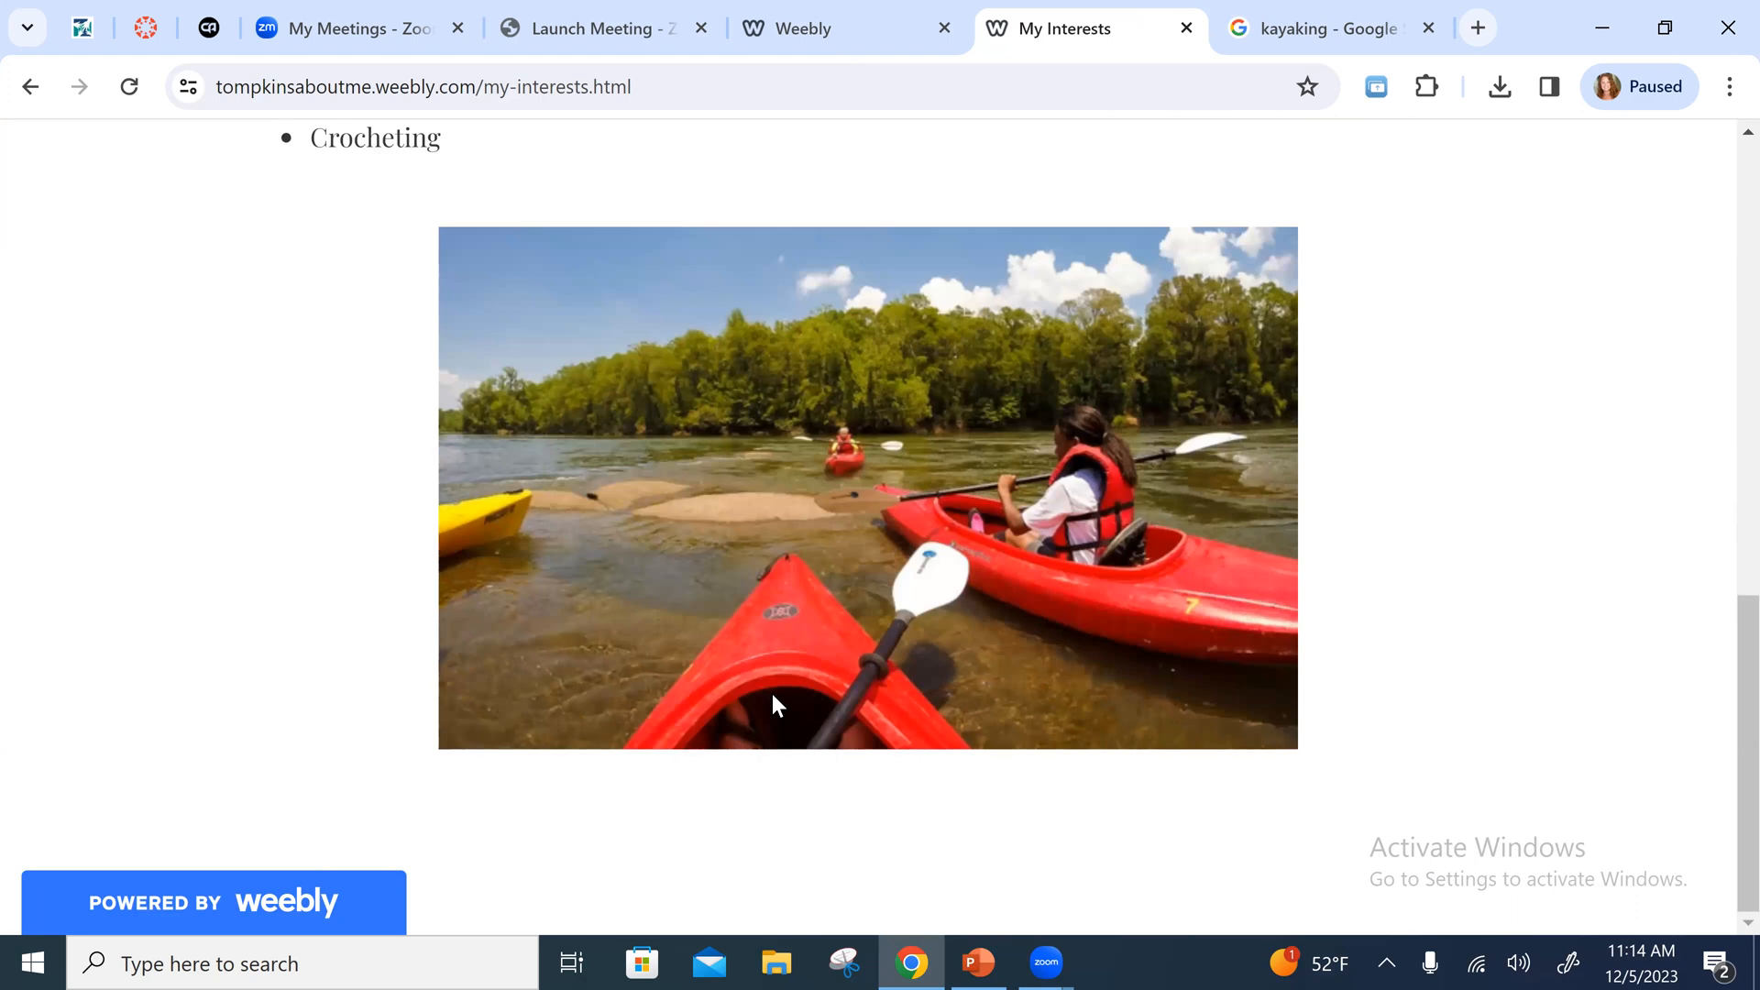
pyautogui.scroll(15, 559, 449)
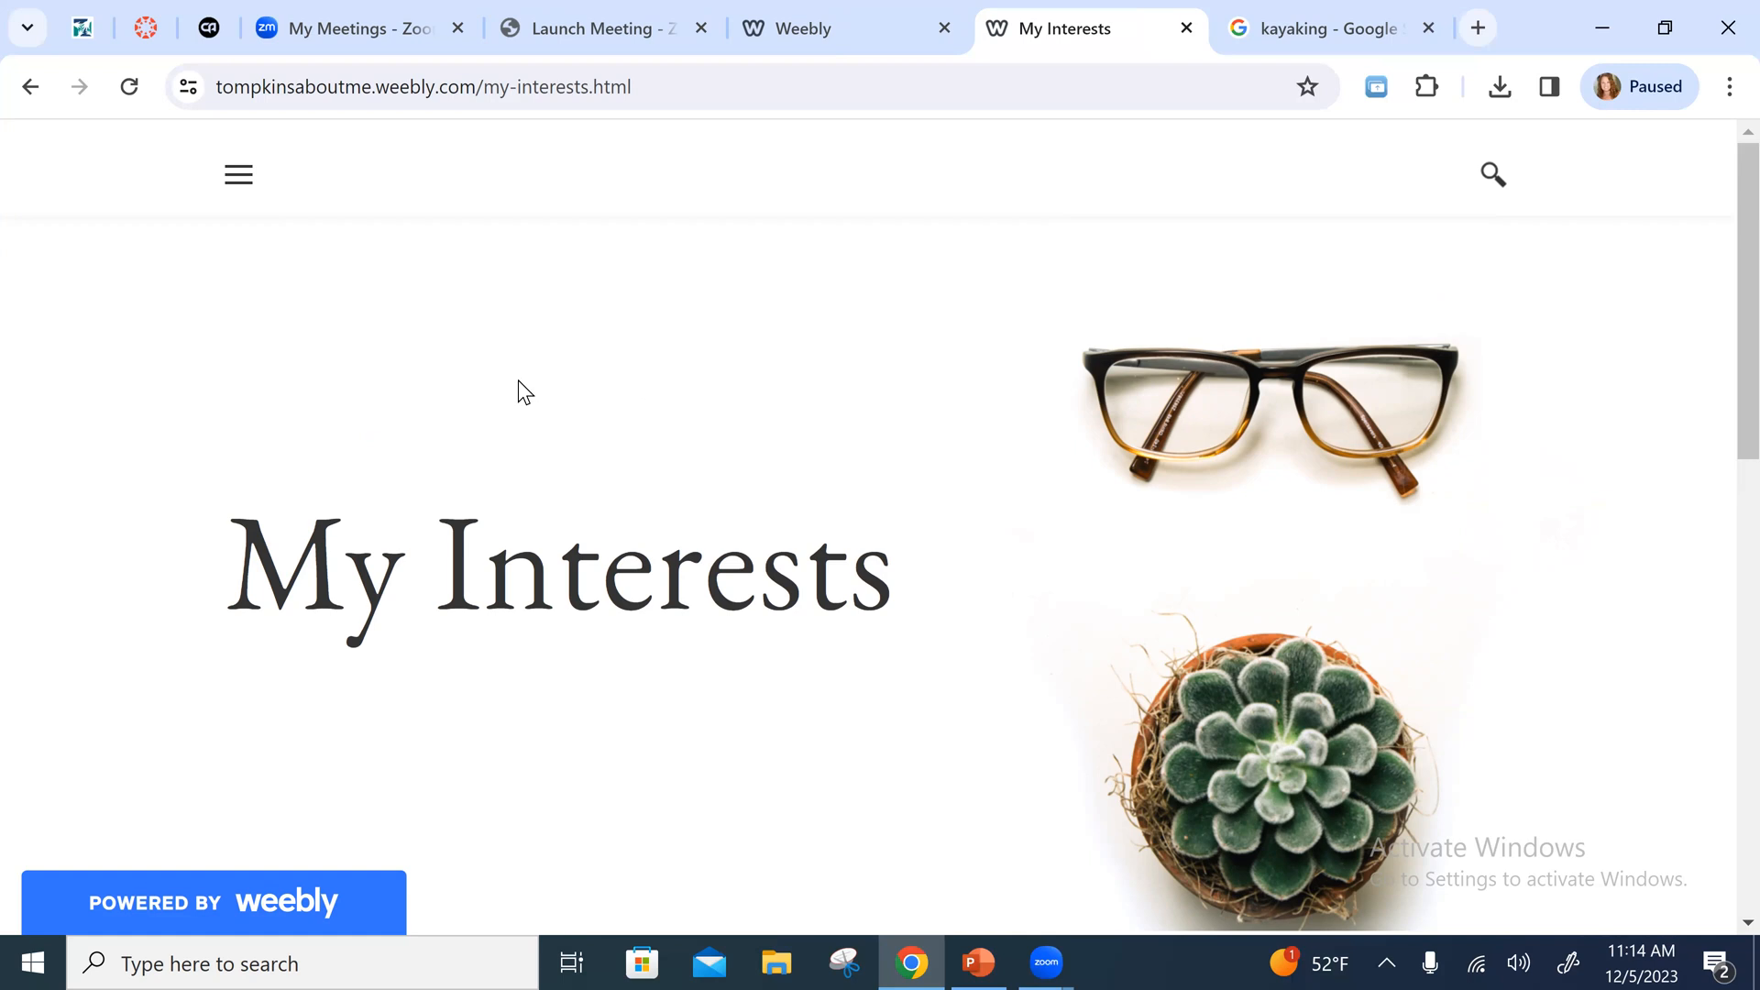
pyautogui.scroll(-7, 789, 685)
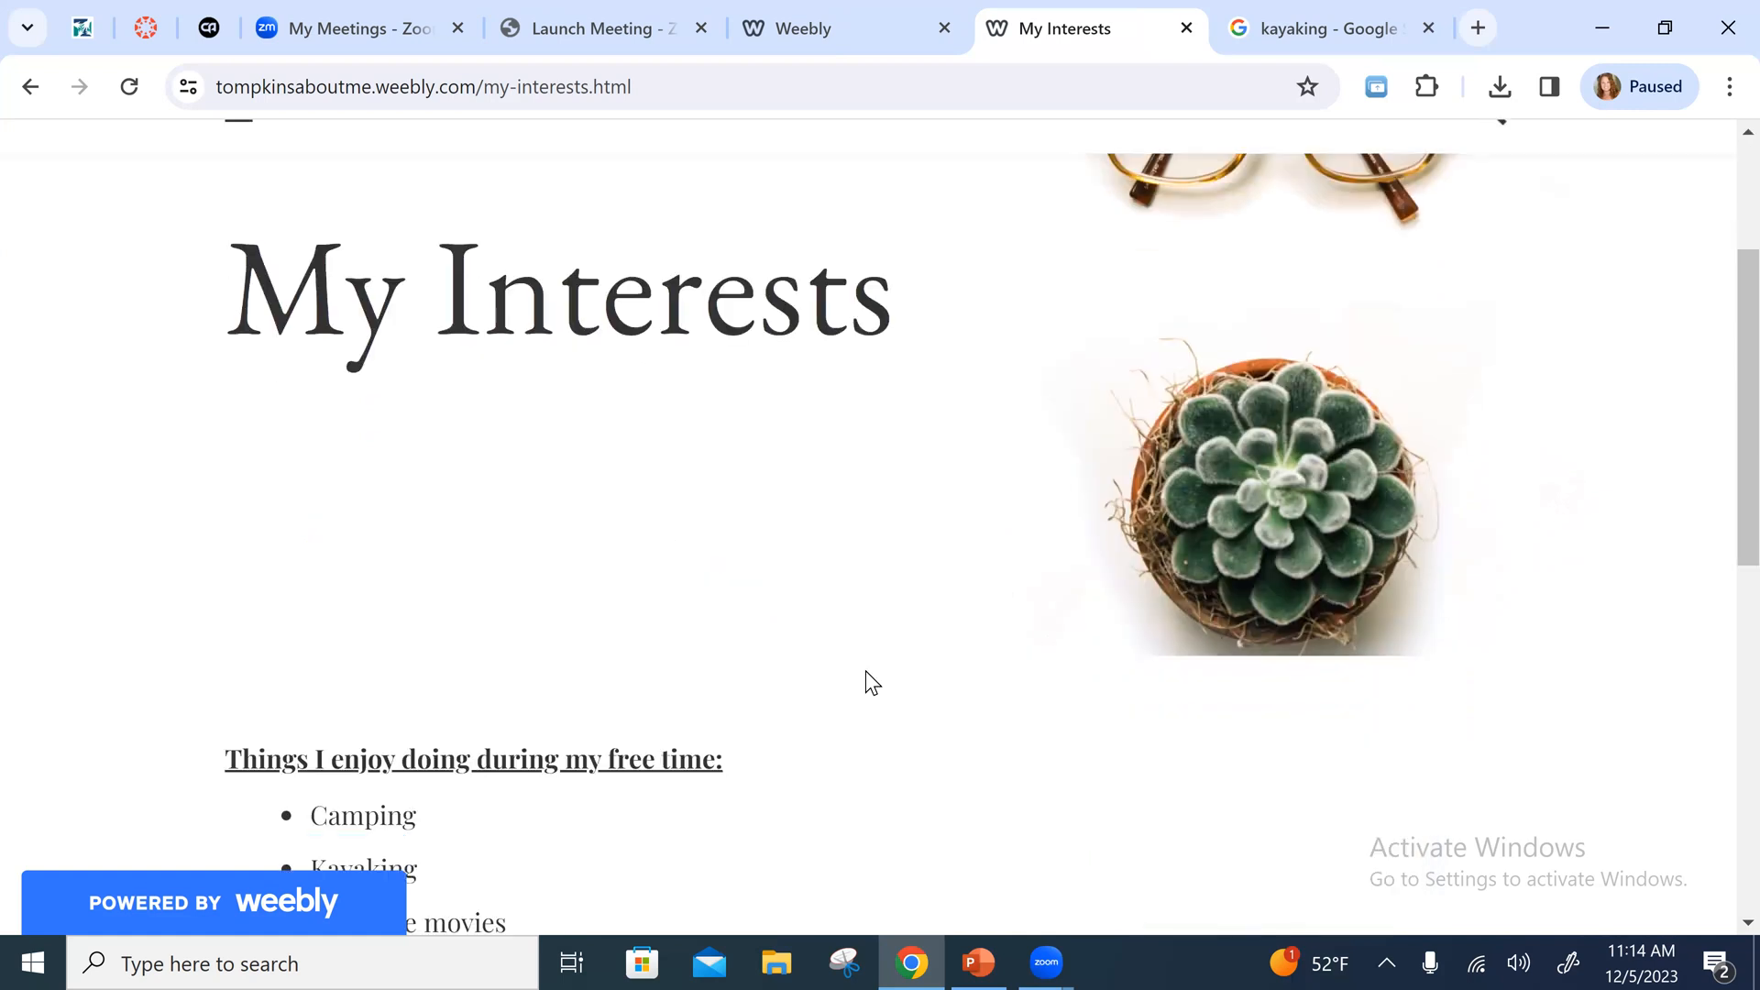
pyautogui.scroll(-2, 802, 785)
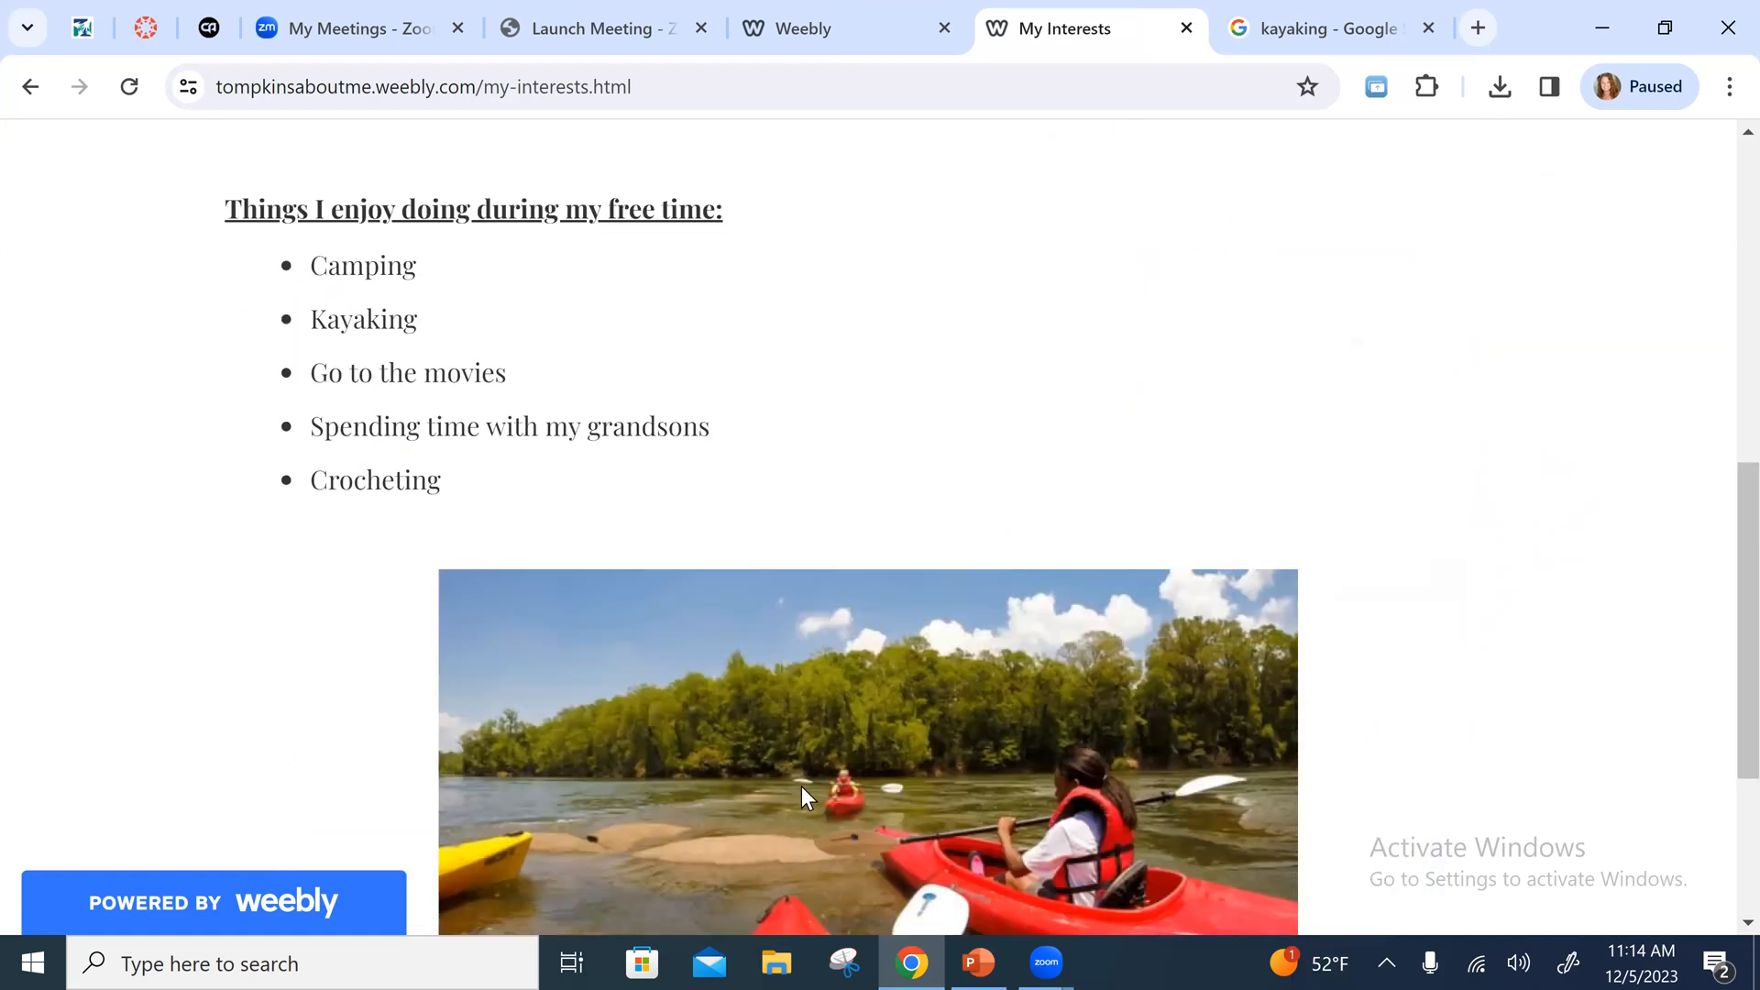
pyautogui.scroll(10, 832, 755)
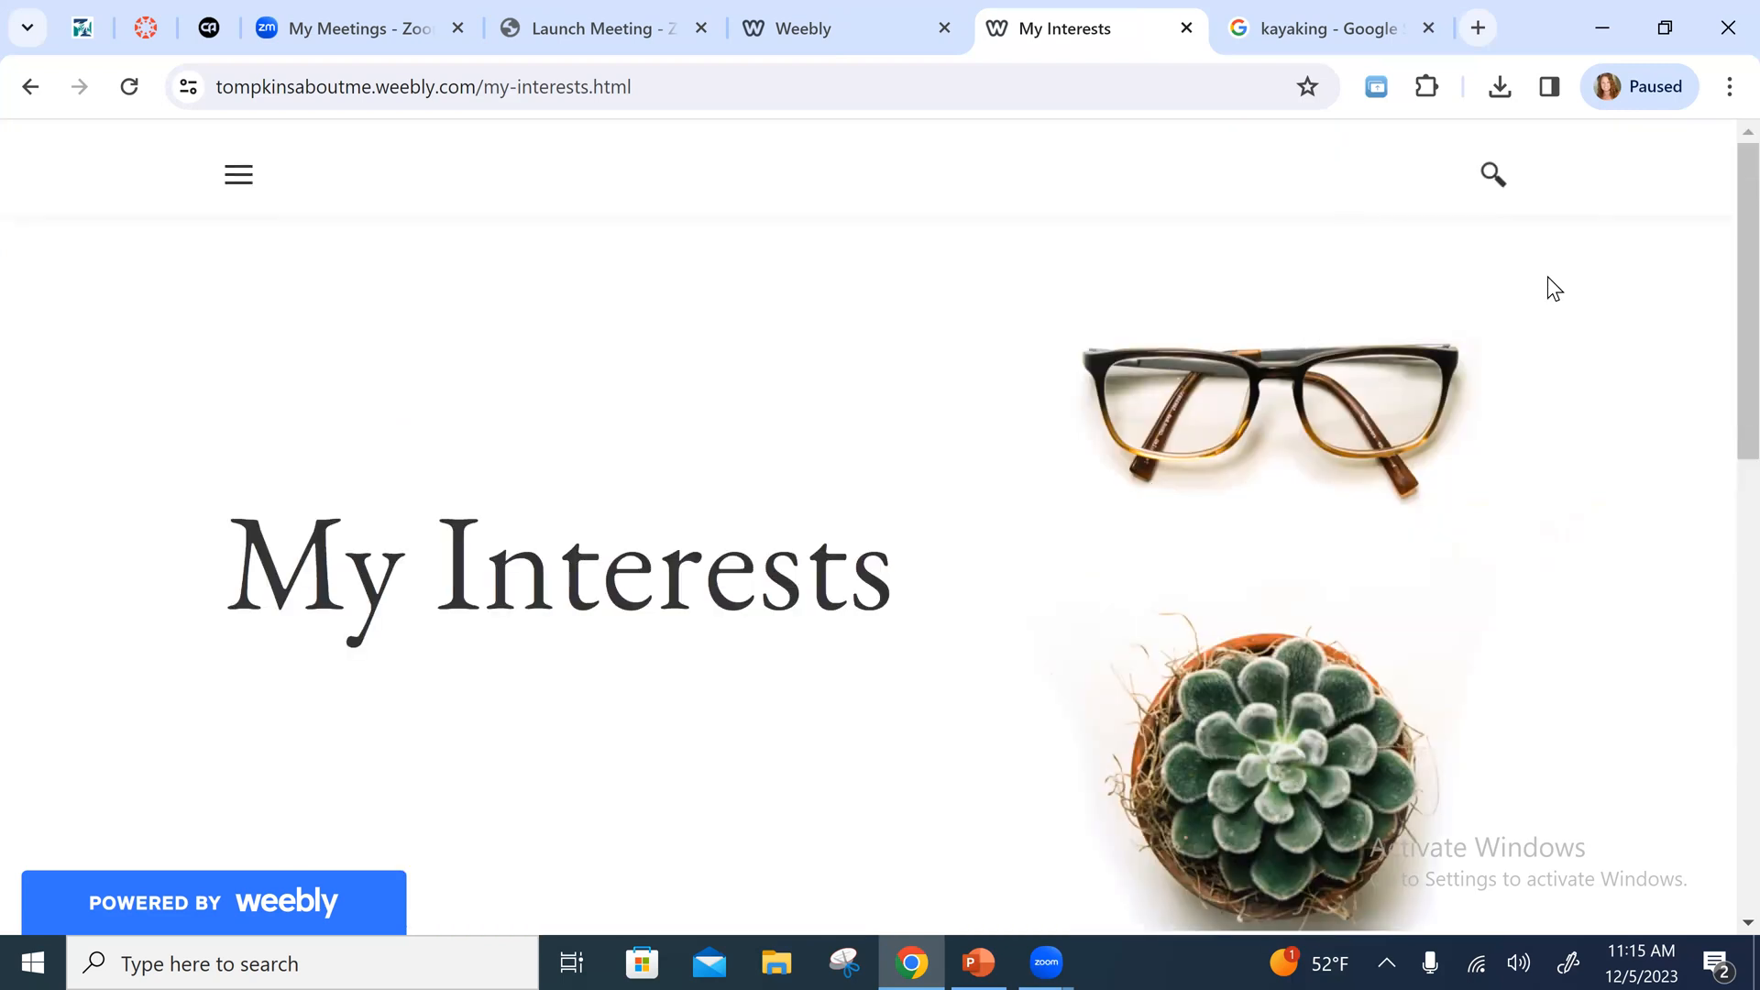
# Return from the published site to the Weebly editor and publish the website again, closing the confirmation
pyautogui.hotkey('ctrl', 'w')
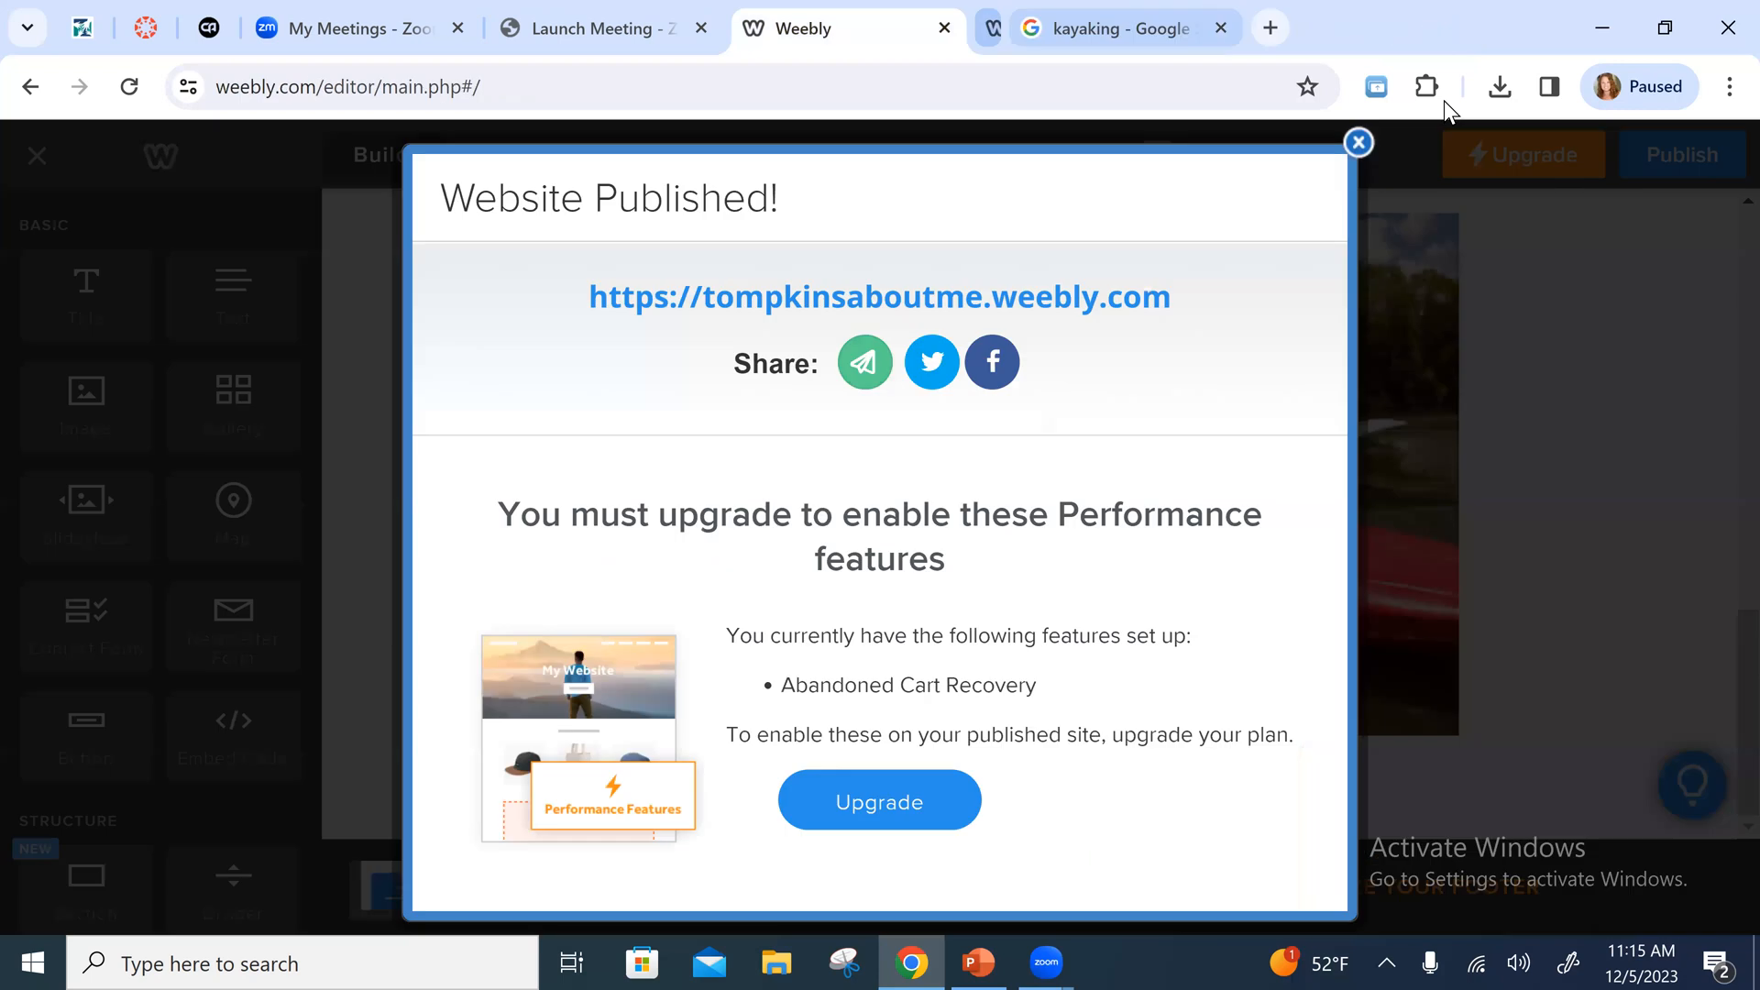
pyautogui.click(1411, 163)
pyautogui.click(1690, 156)
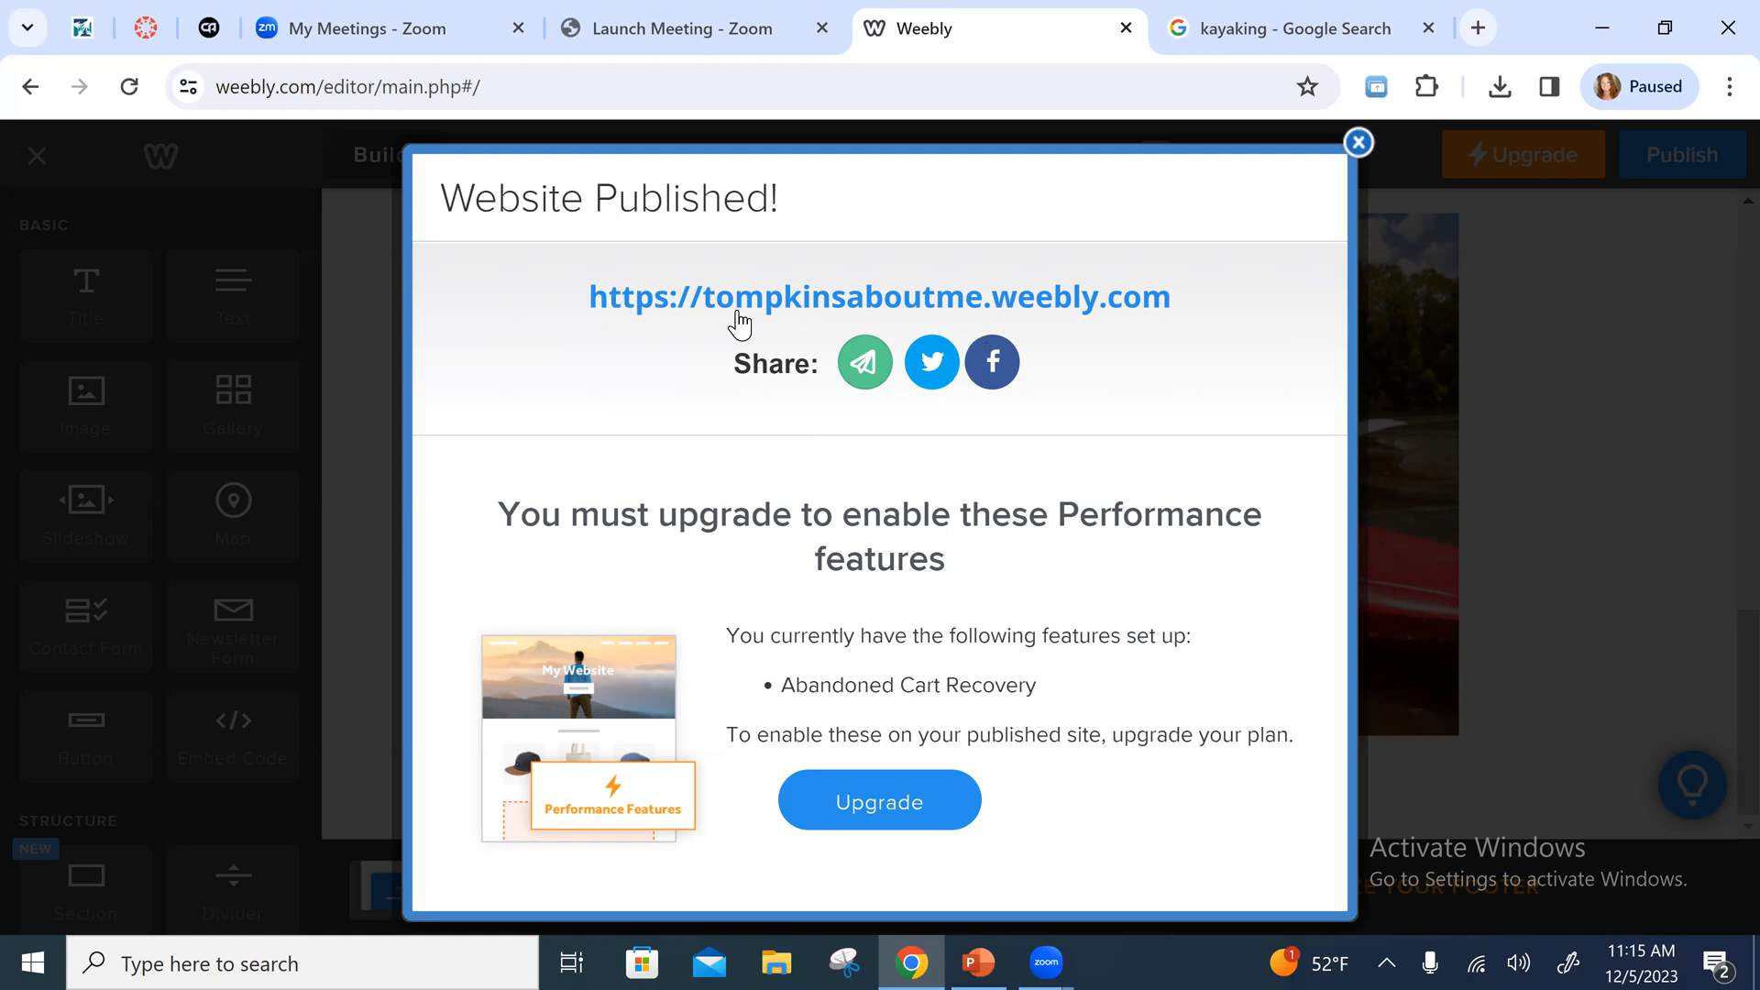
pyautogui.click(1361, 147)
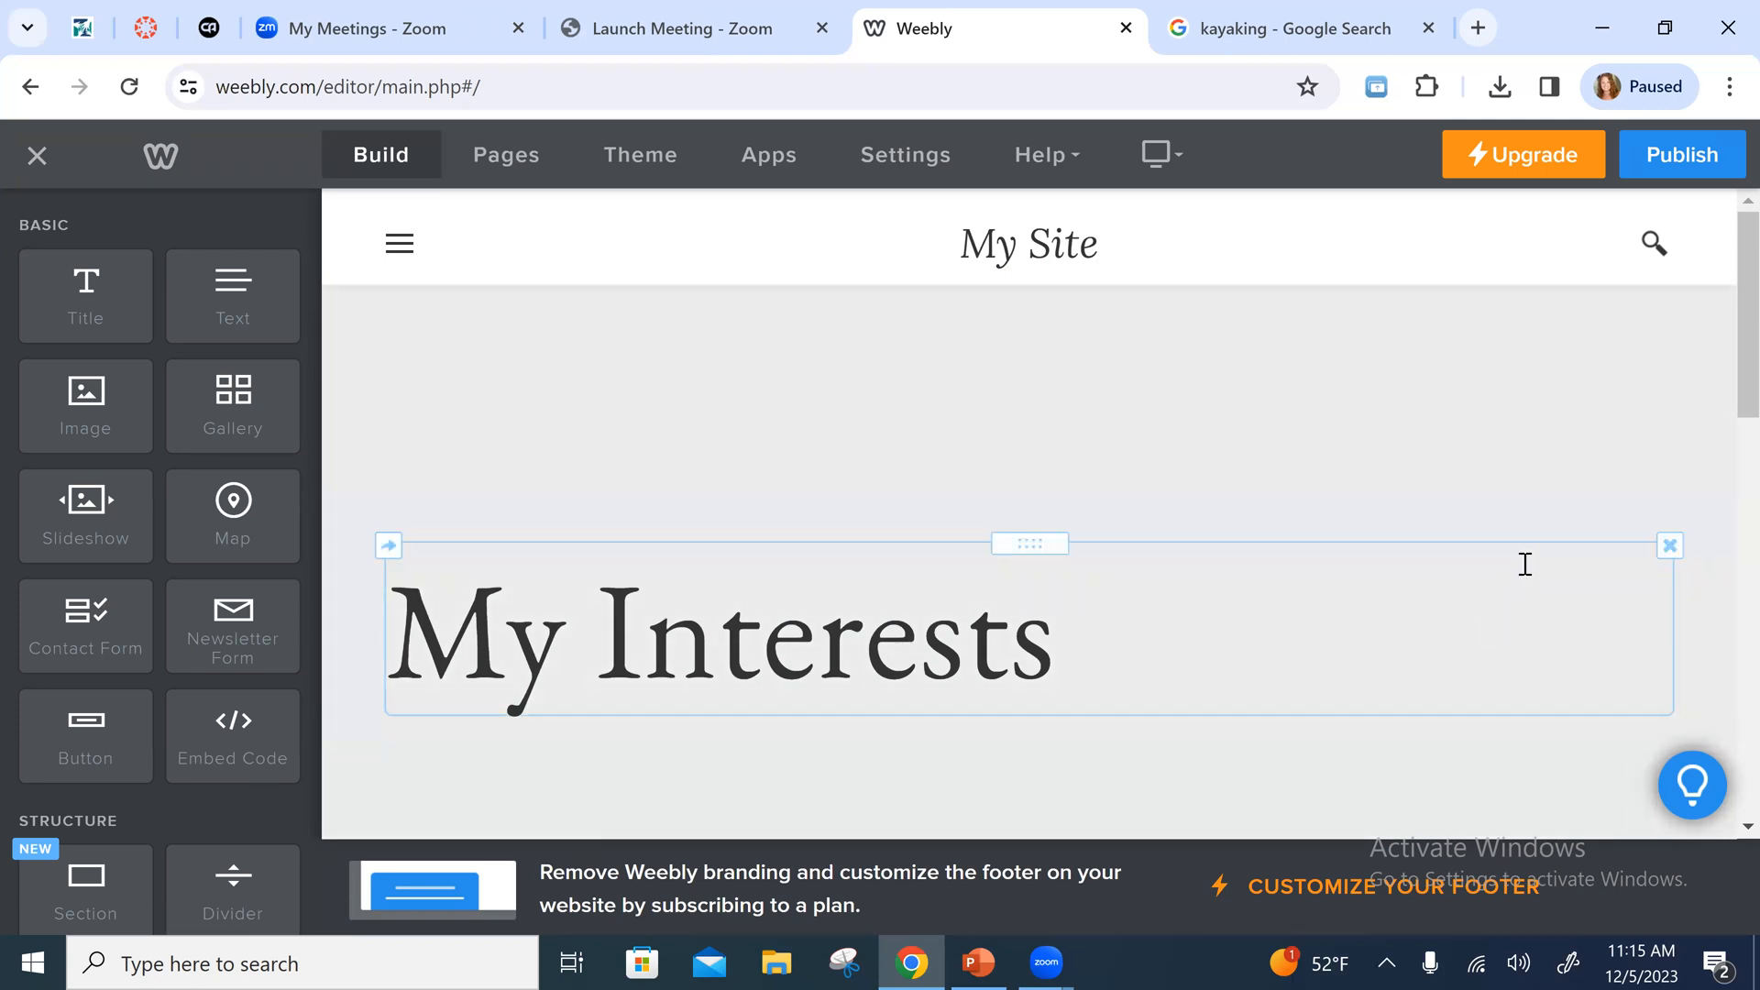
pyautogui.scroll(-2, 1525, 564)
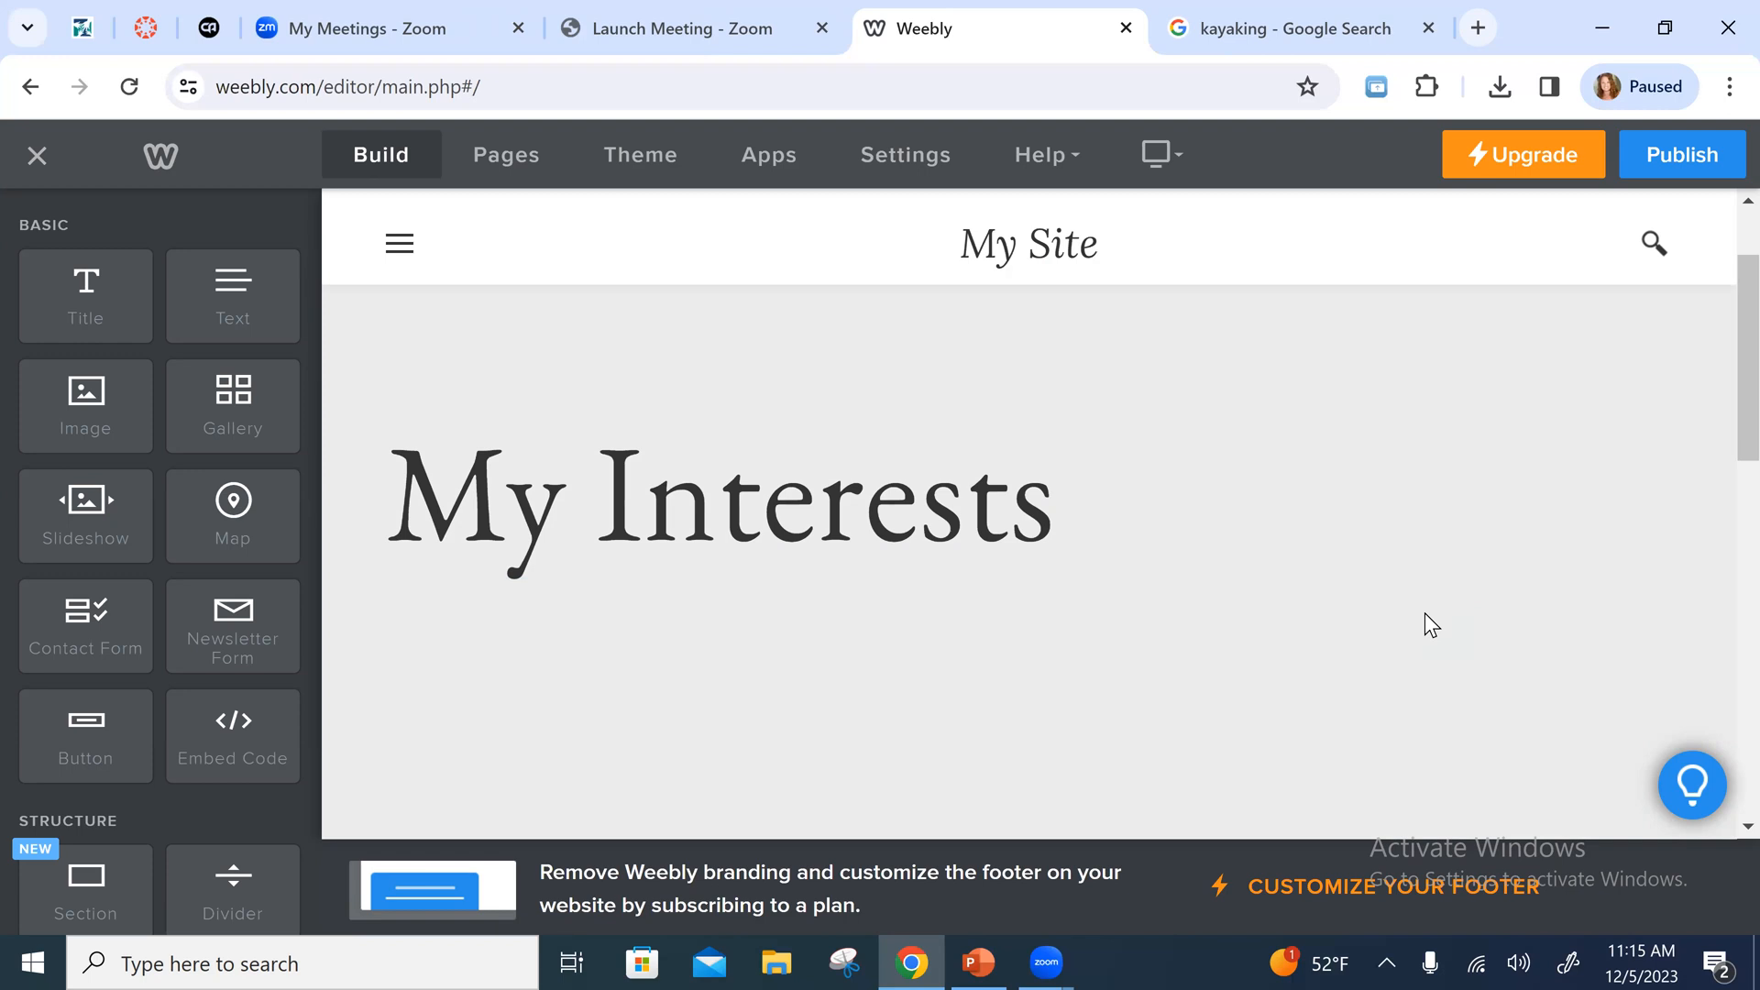
# Try placing a Gallery element beside the free-time activities list, then delete the empty gallery
pyautogui.scroll(-5, 1173, 511)
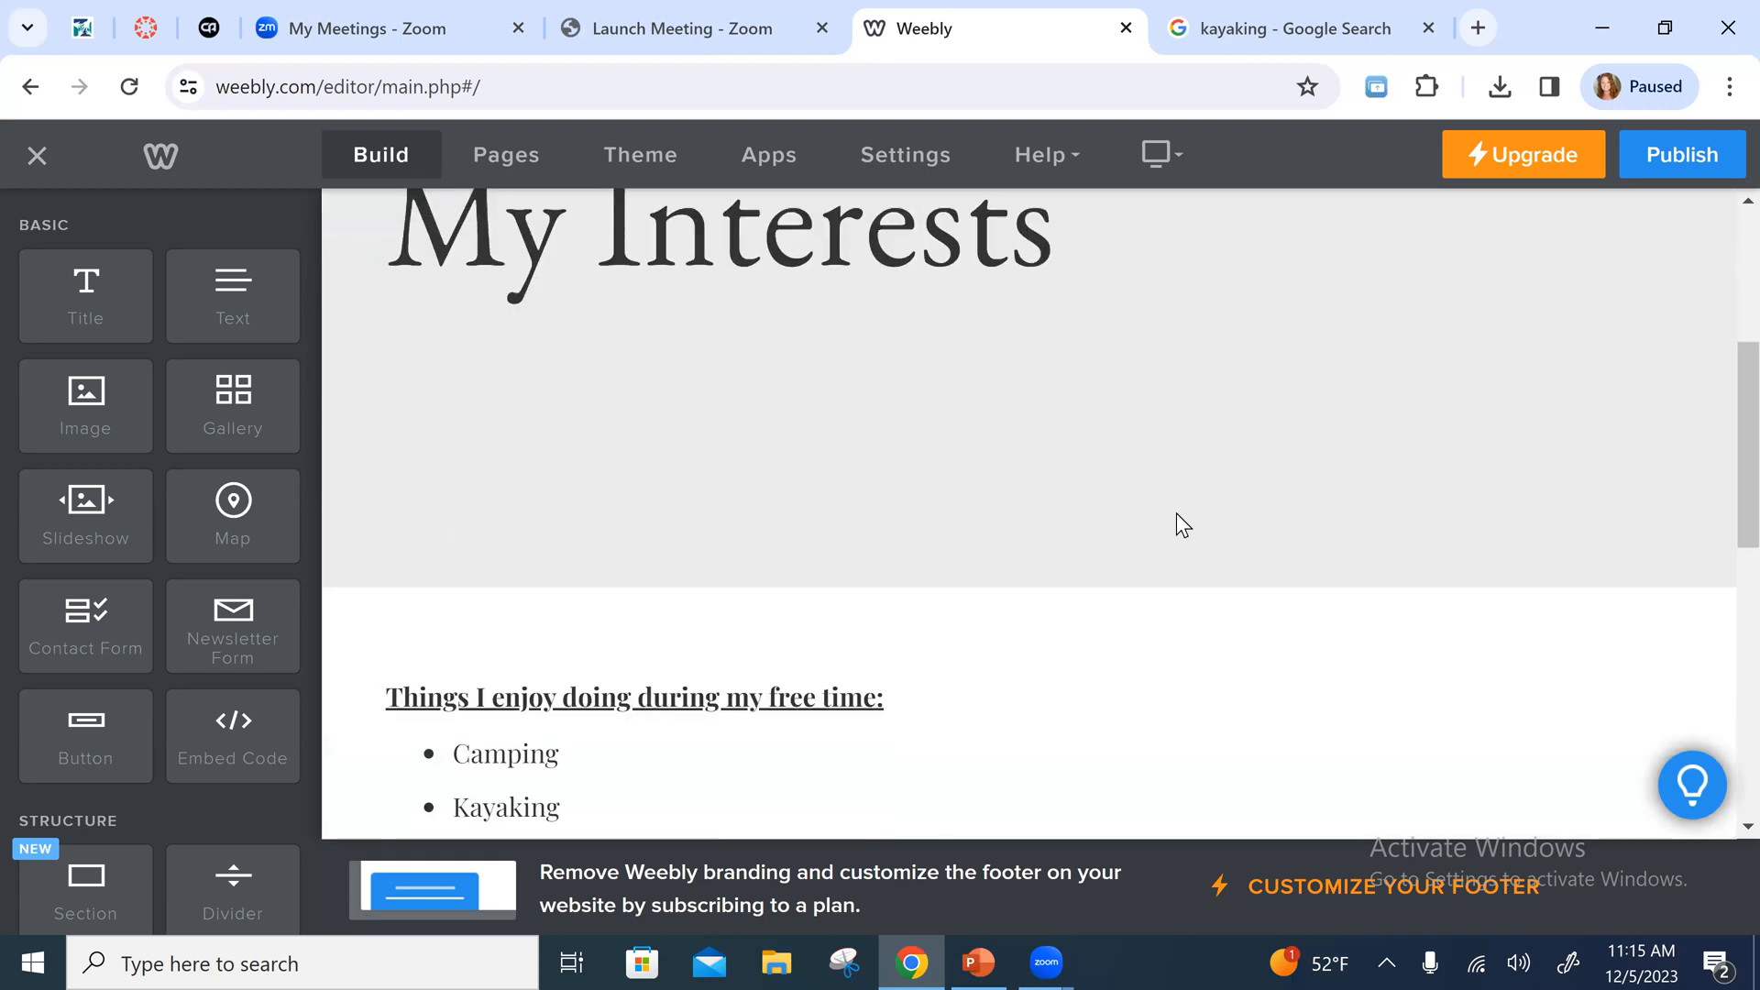
pyautogui.scroll(3, 1170, 513)
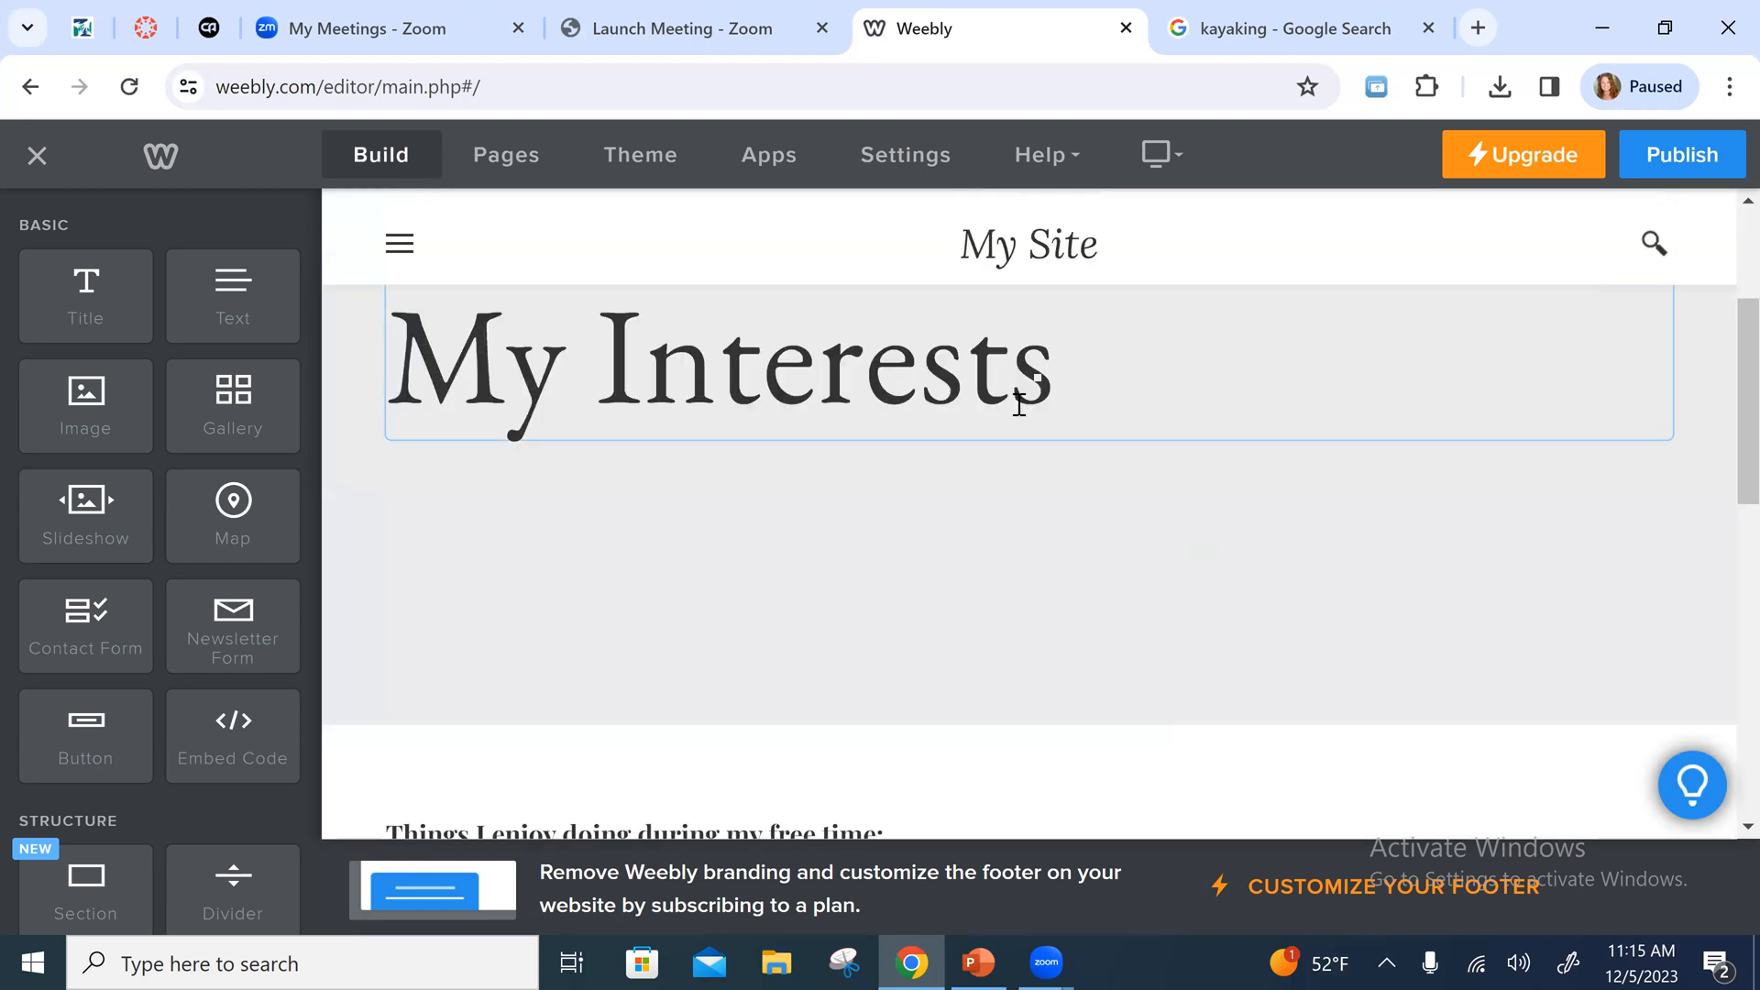
pyautogui.scroll(2, 1302, 523)
pyautogui.scroll(-6, 1298, 535)
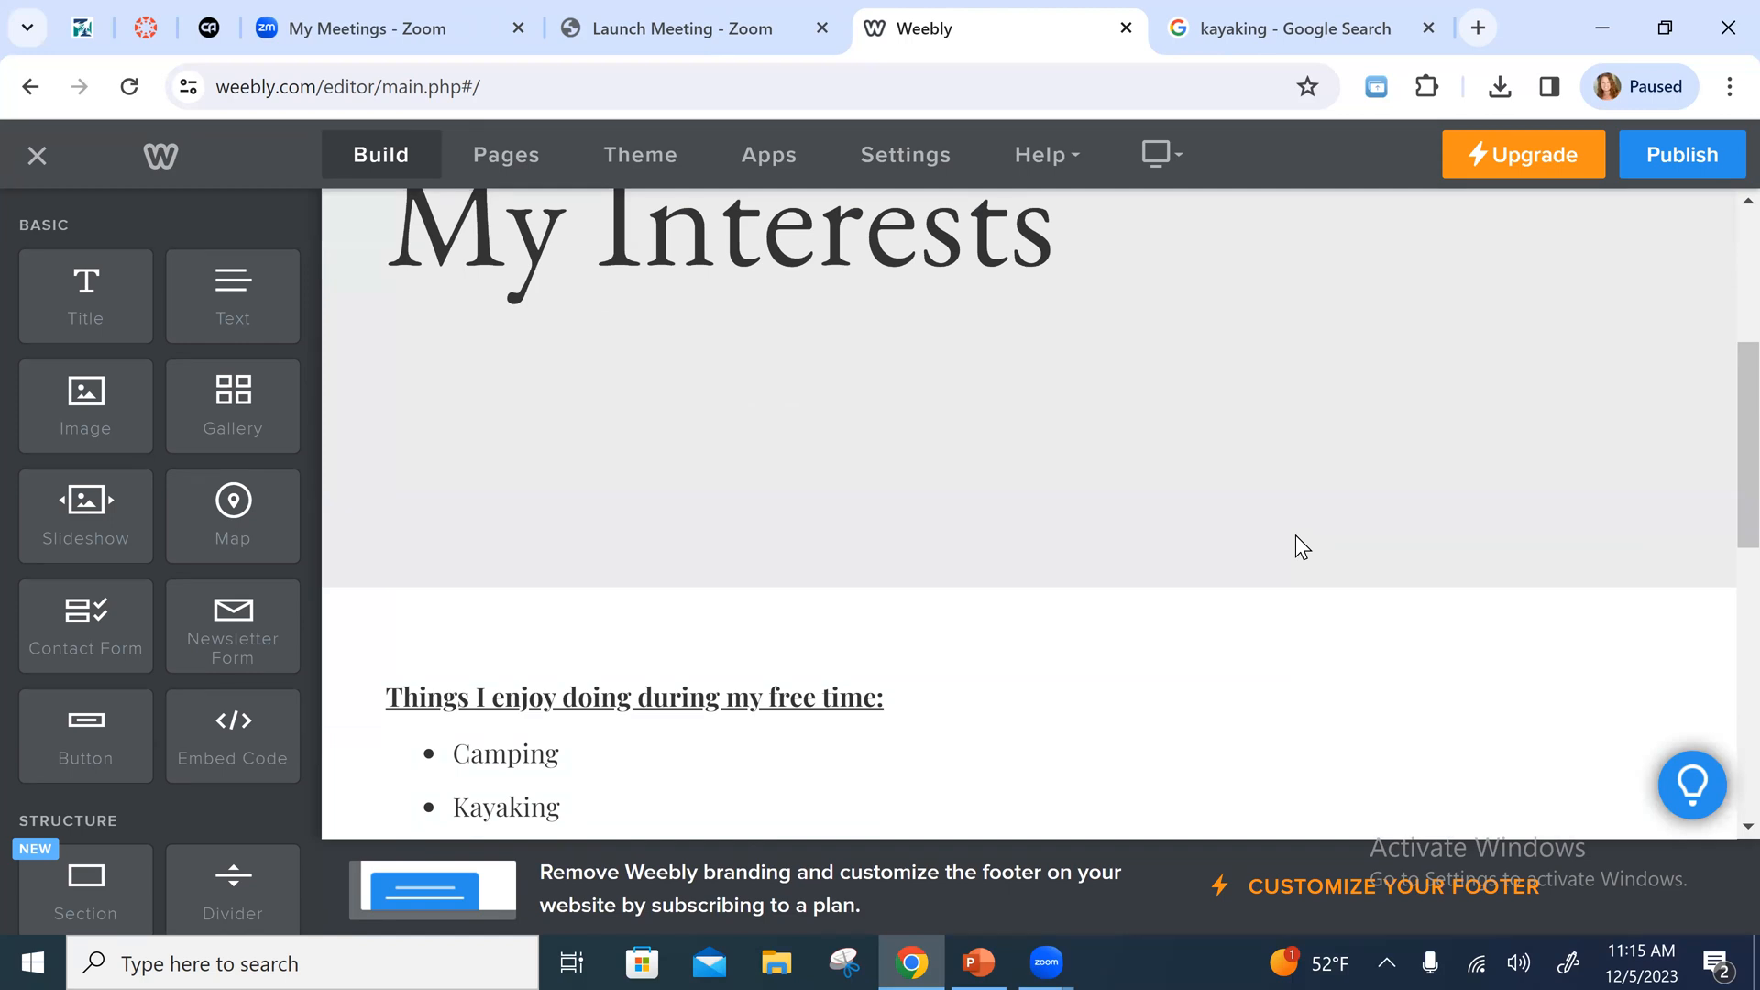
pyautogui.click(695, 411)
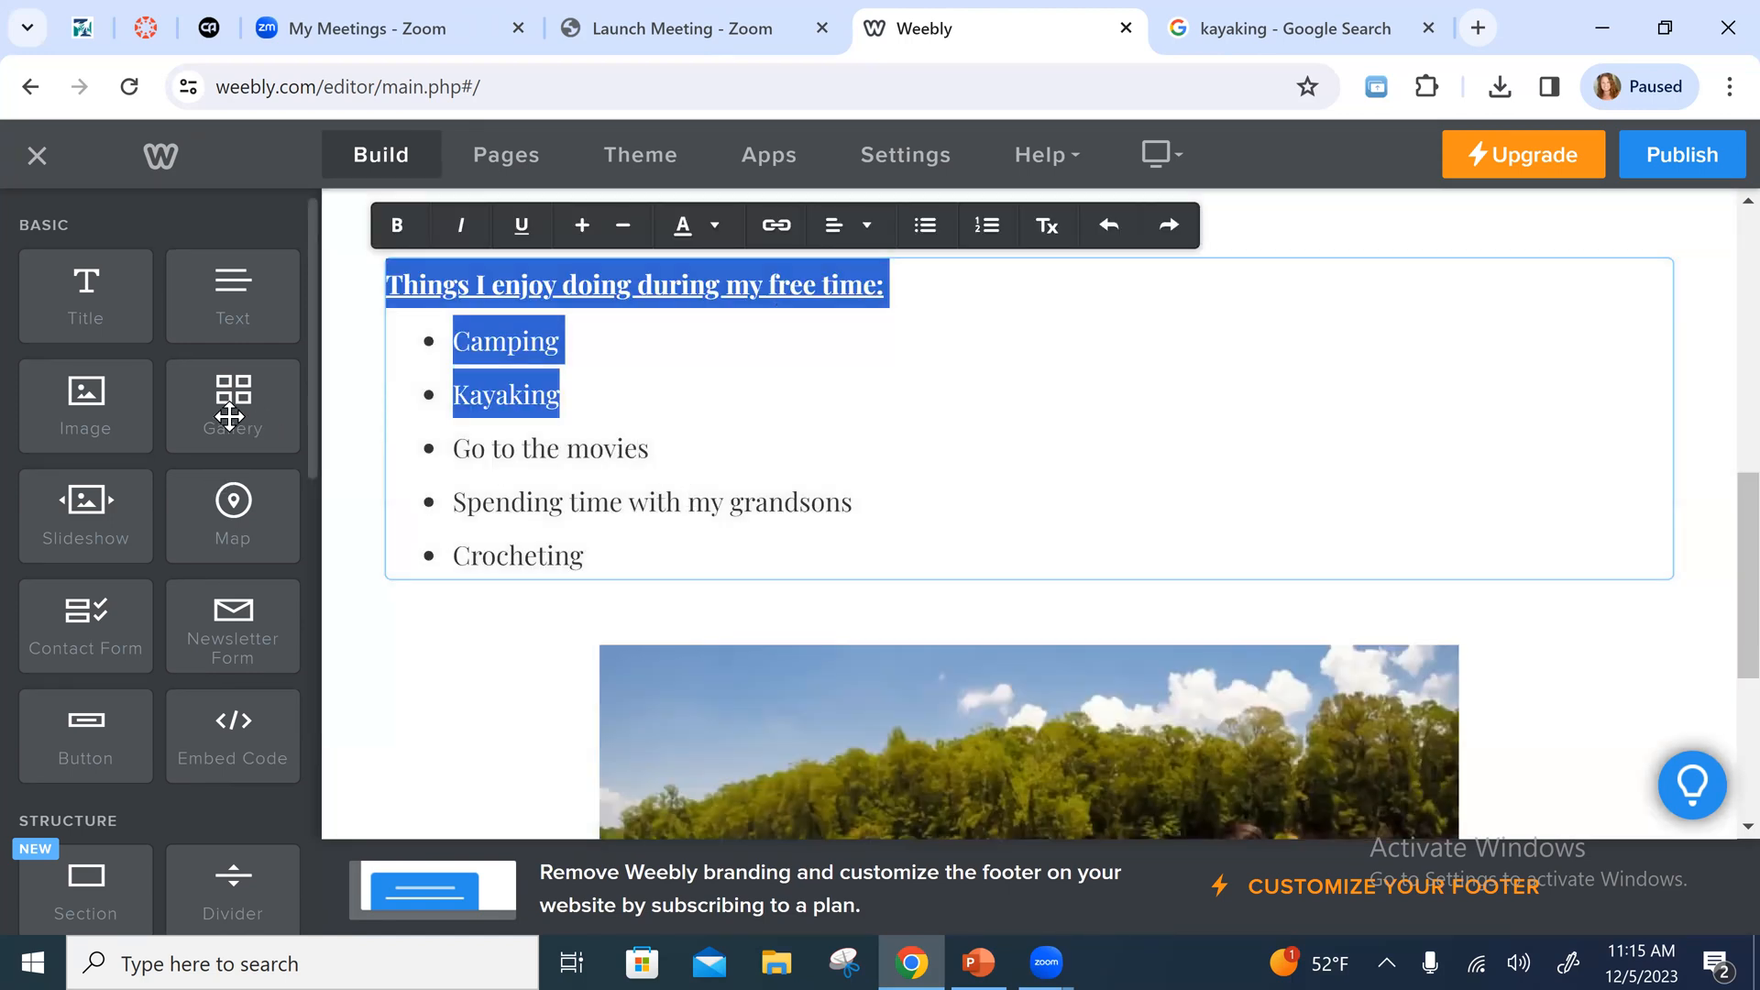
pyautogui.moveTo(229, 417); pyautogui.dragTo(1612, 491)
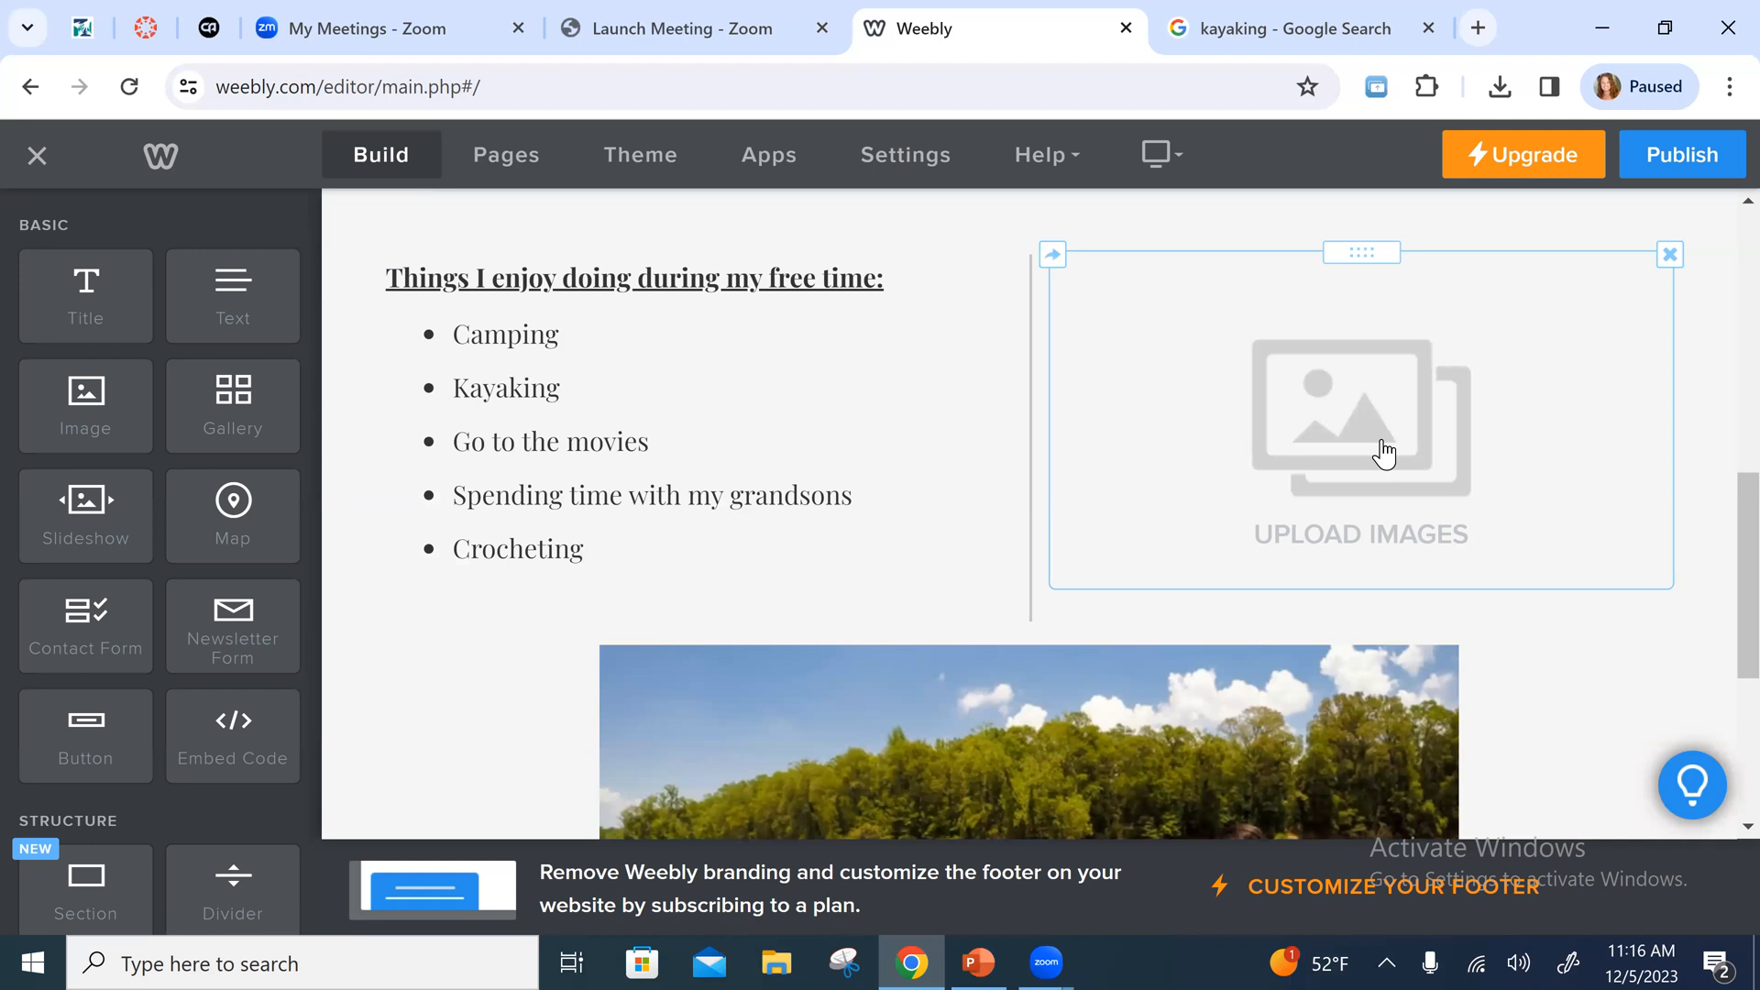
pyautogui.click(1671, 258)
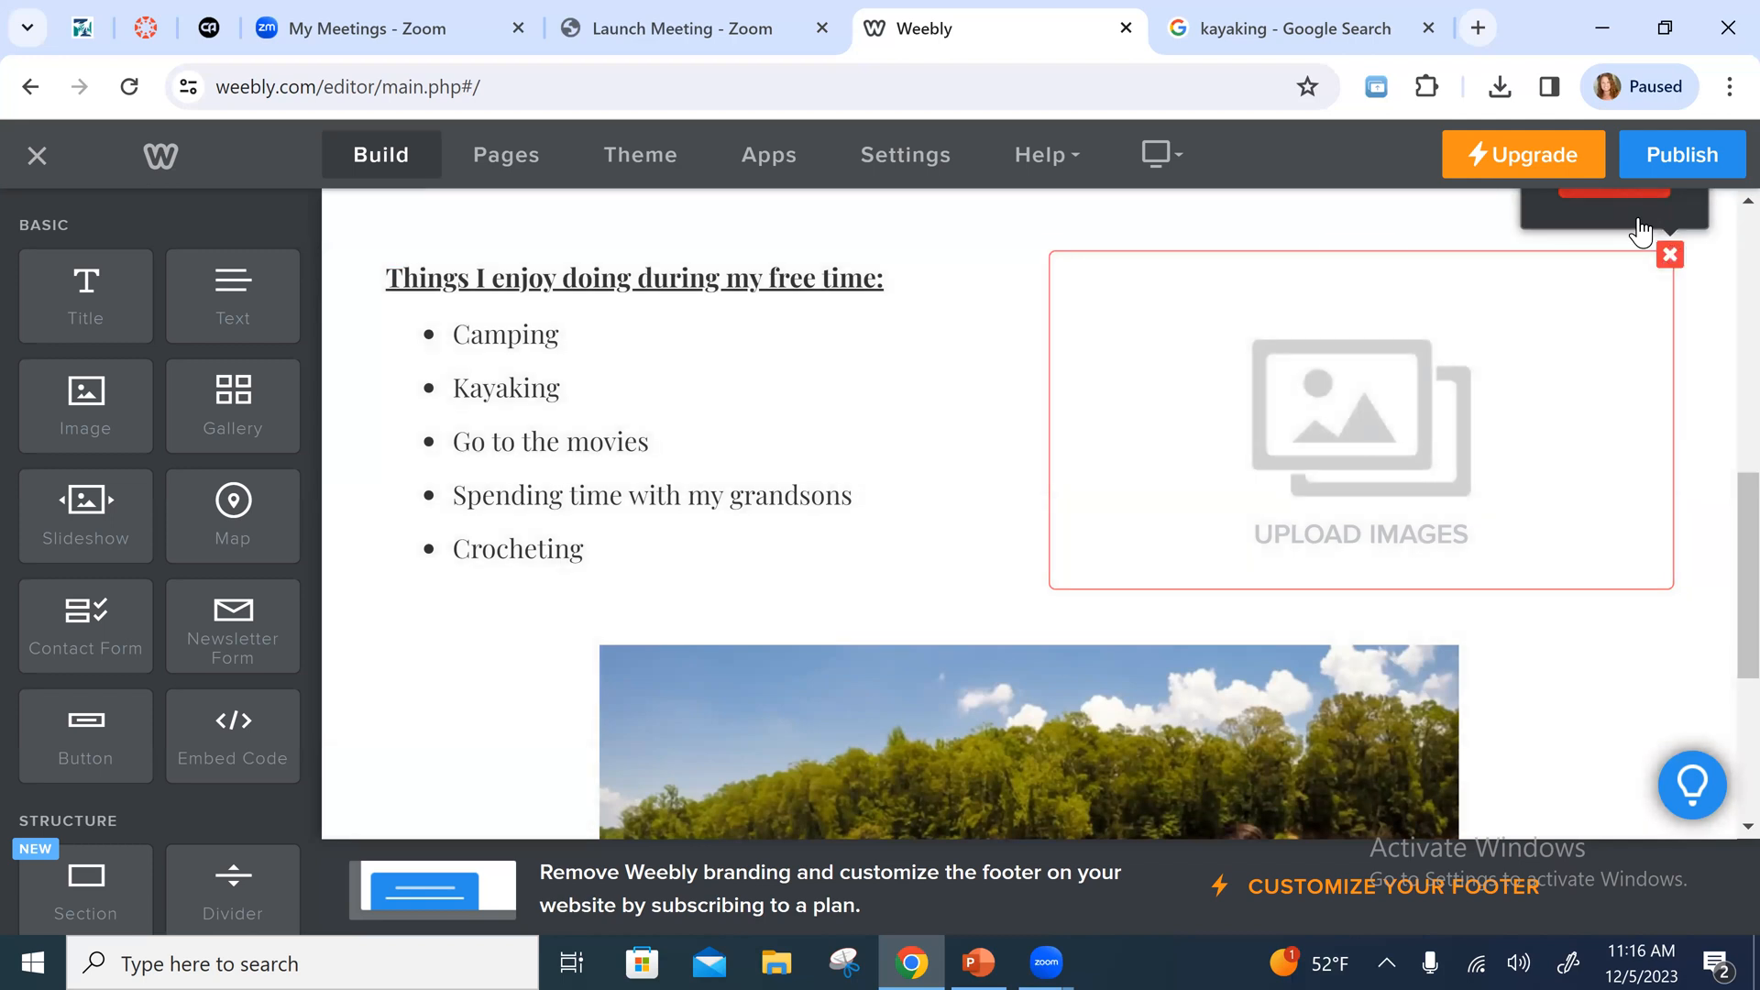
pyautogui.click(1641, 197)
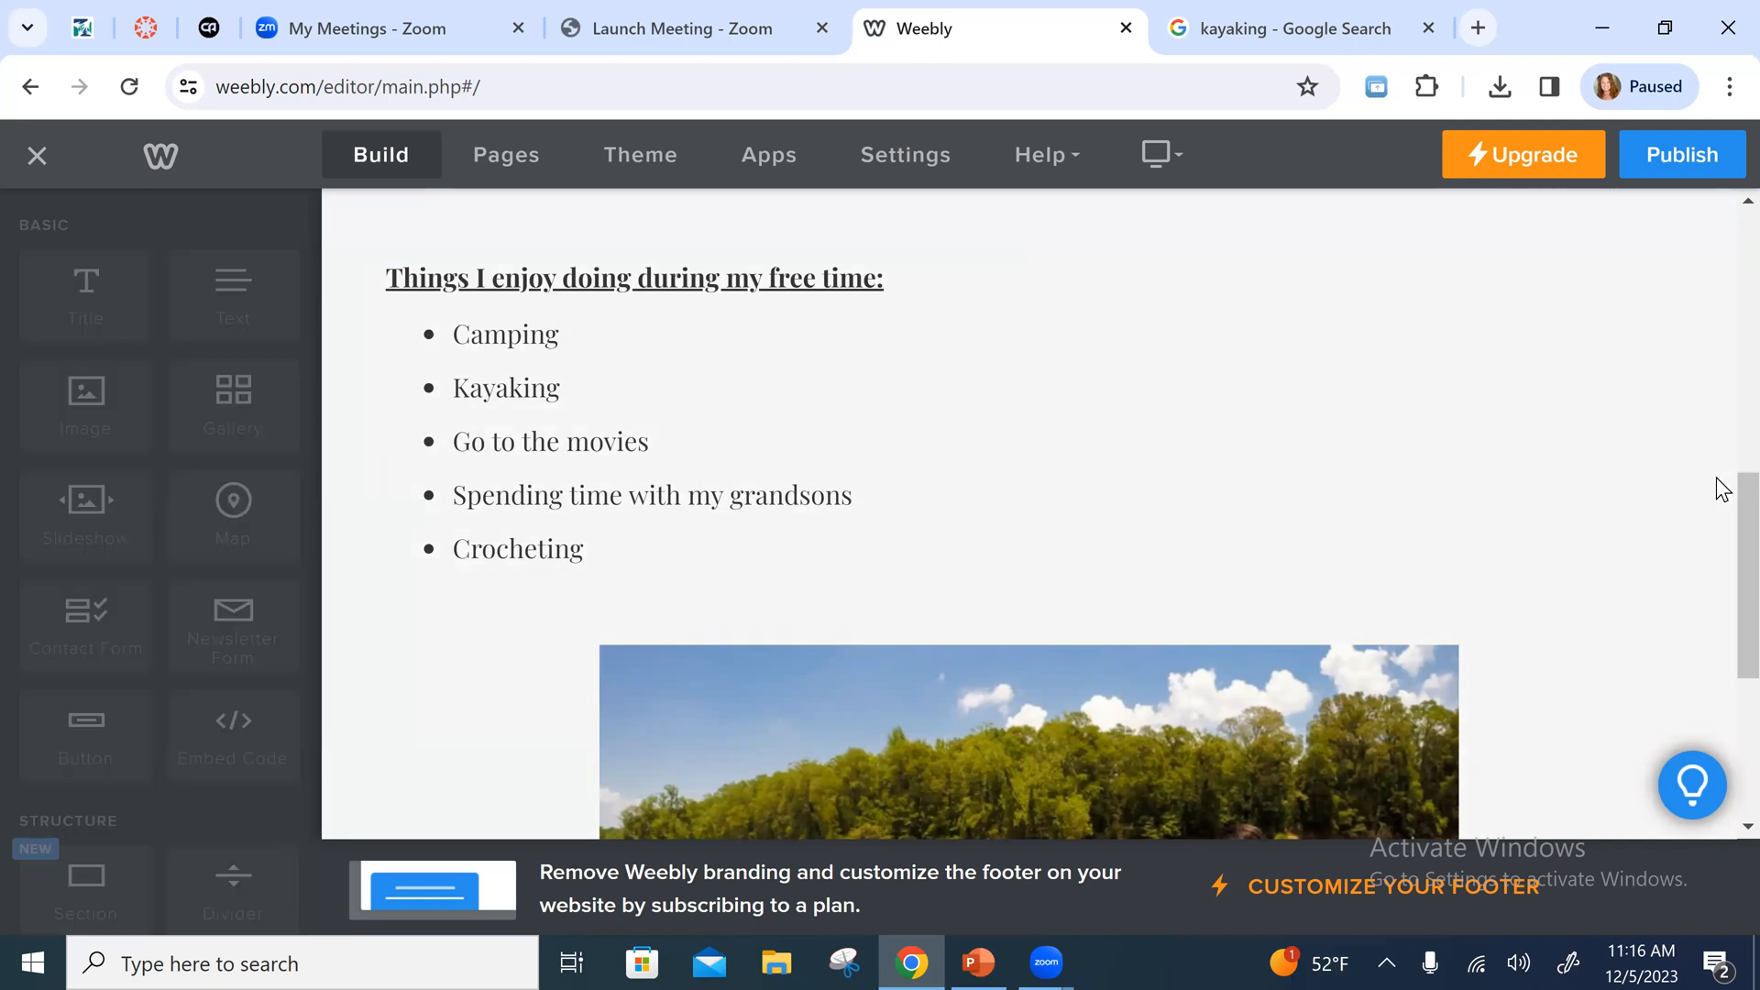
# Move the kayaking picture from below the free-time activities list into a column to the right of the list
pyautogui.scroll(-3, 1723, 488)
pyautogui.scroll(-1, 1723, 510)
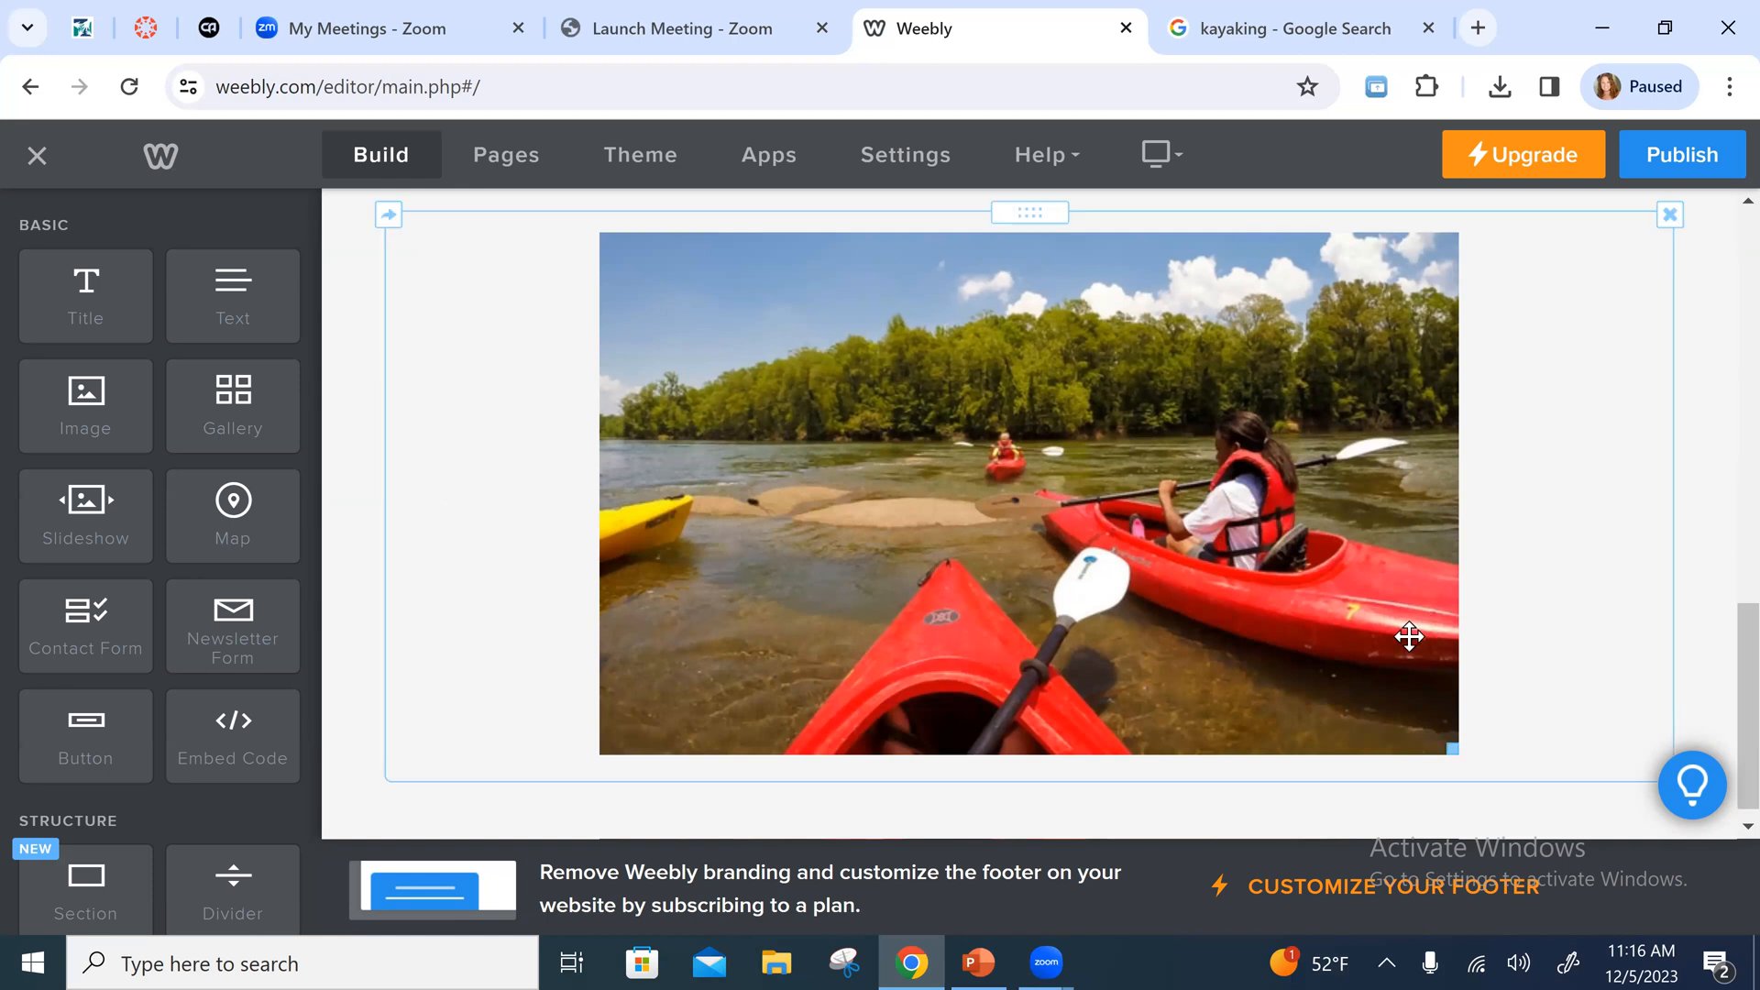
pyautogui.scroll(3, 1406, 633)
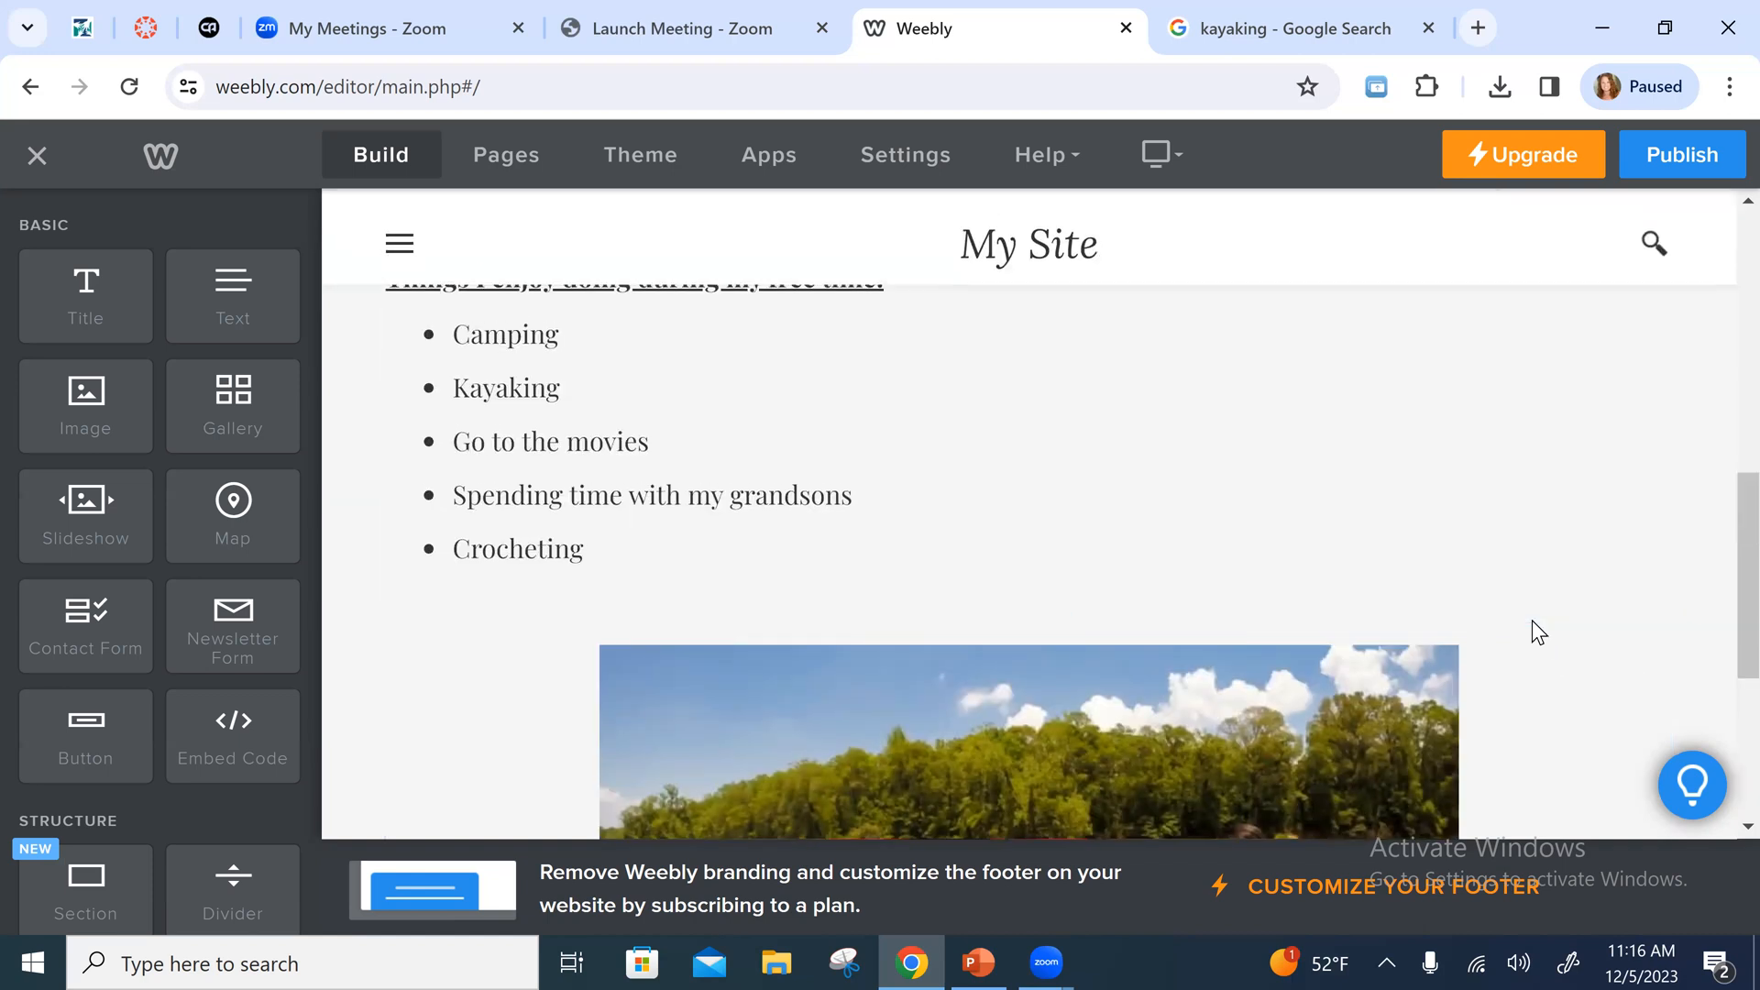
pyautogui.moveTo(1027, 629); pyautogui.dragTo(1674, 332)
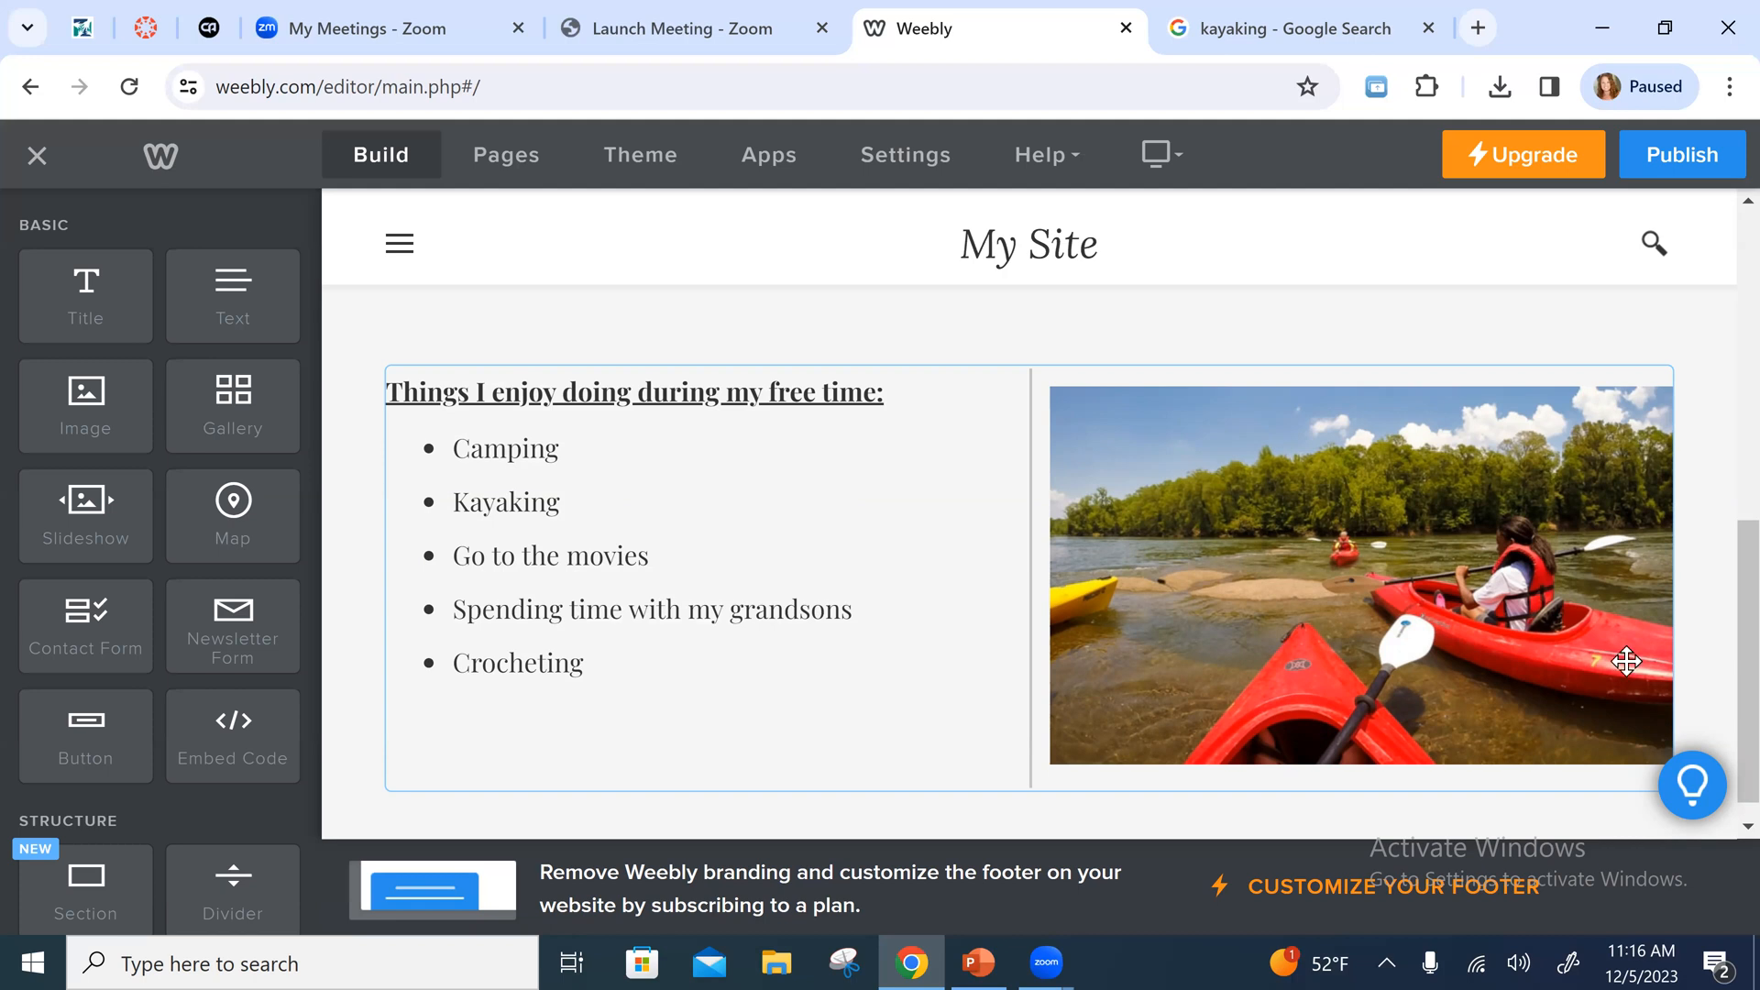
pyautogui.scroll(5, 675, 354)
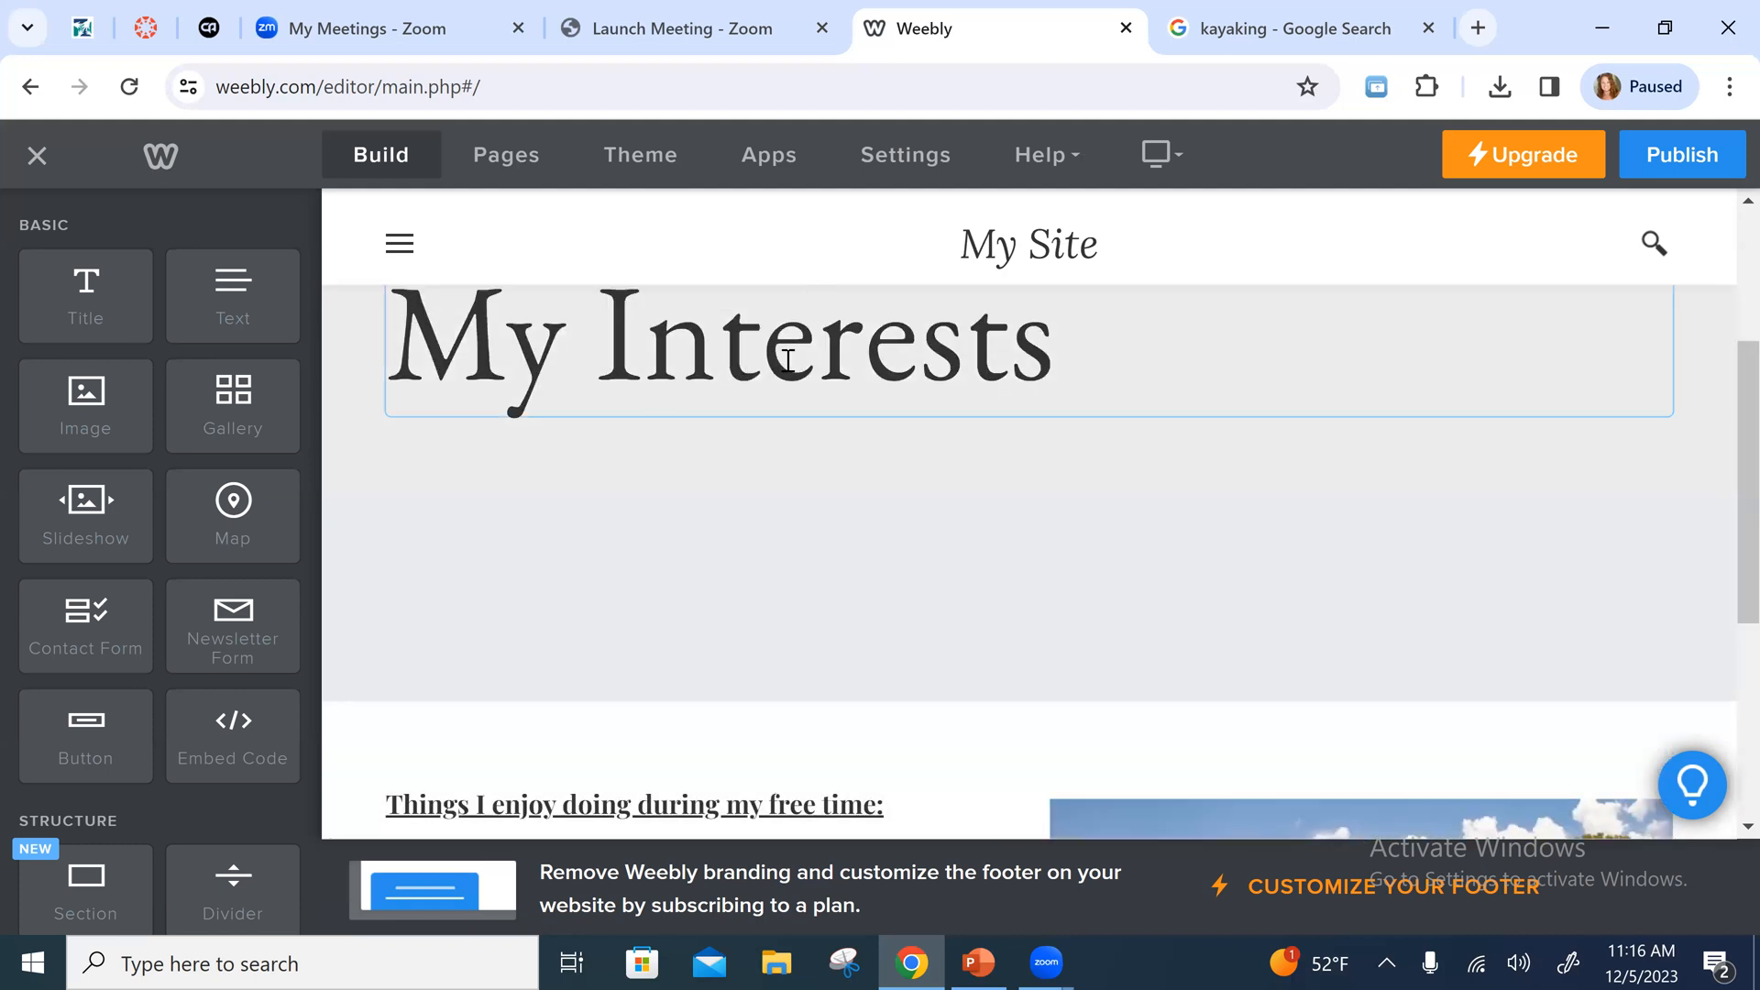
pyautogui.scroll(-5, 1073, 481)
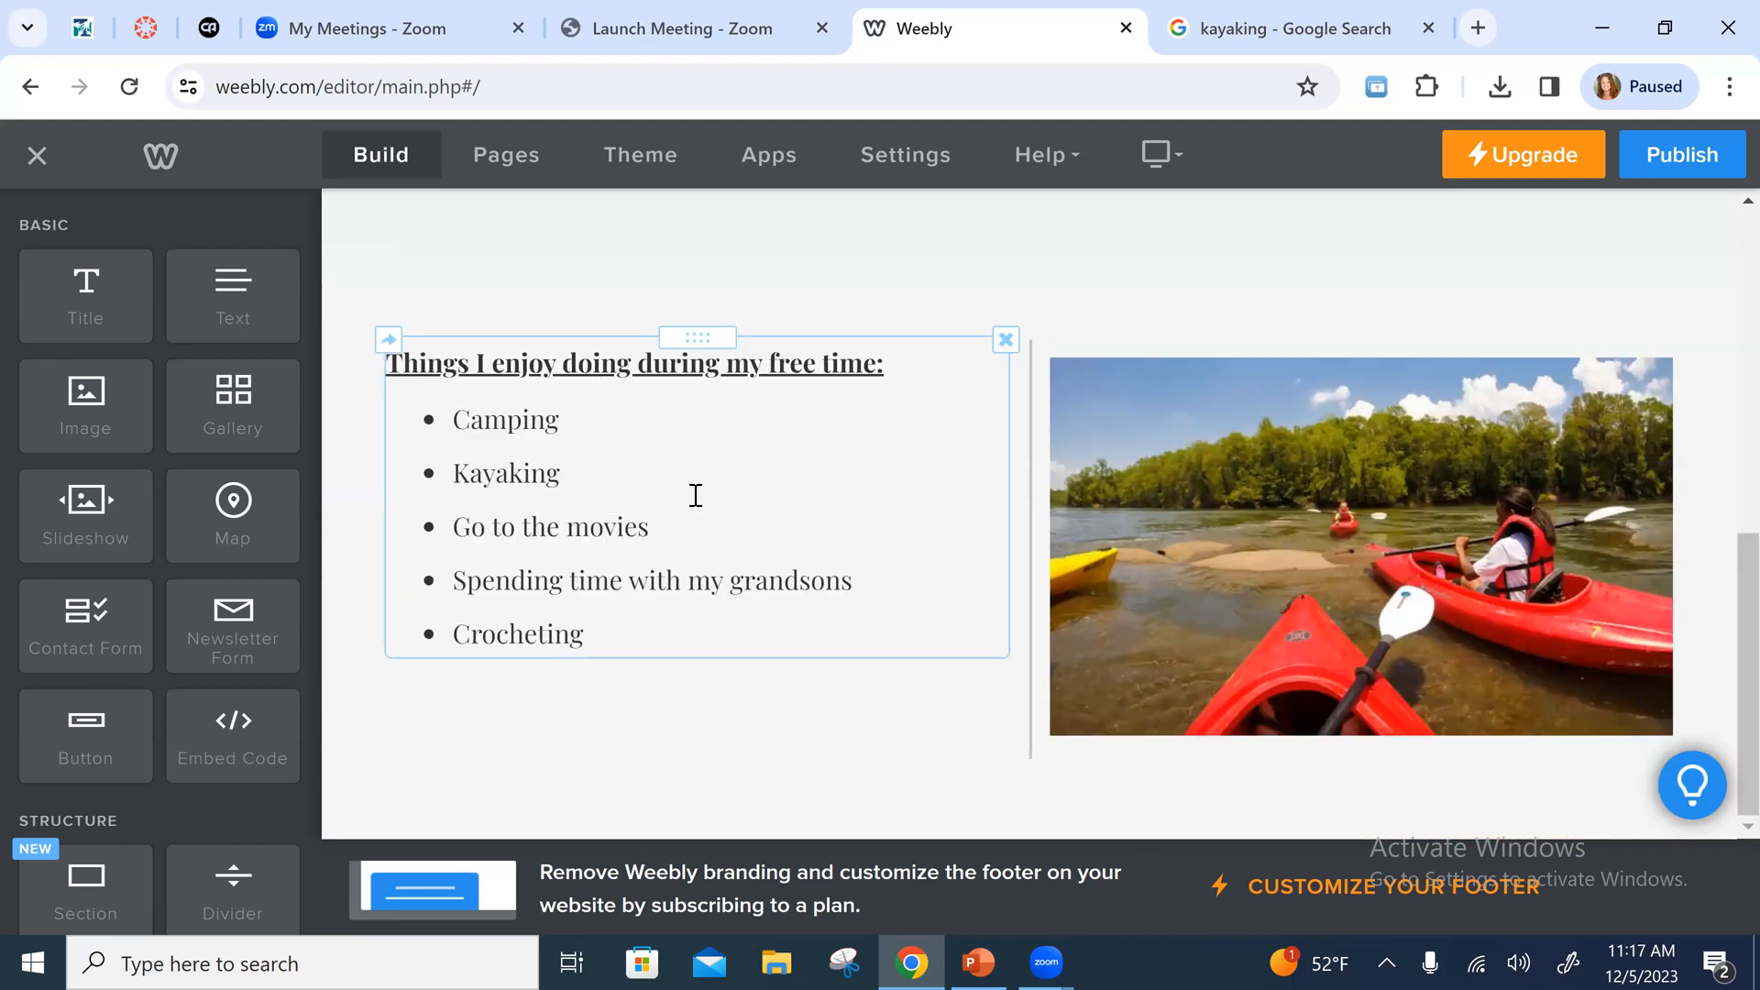
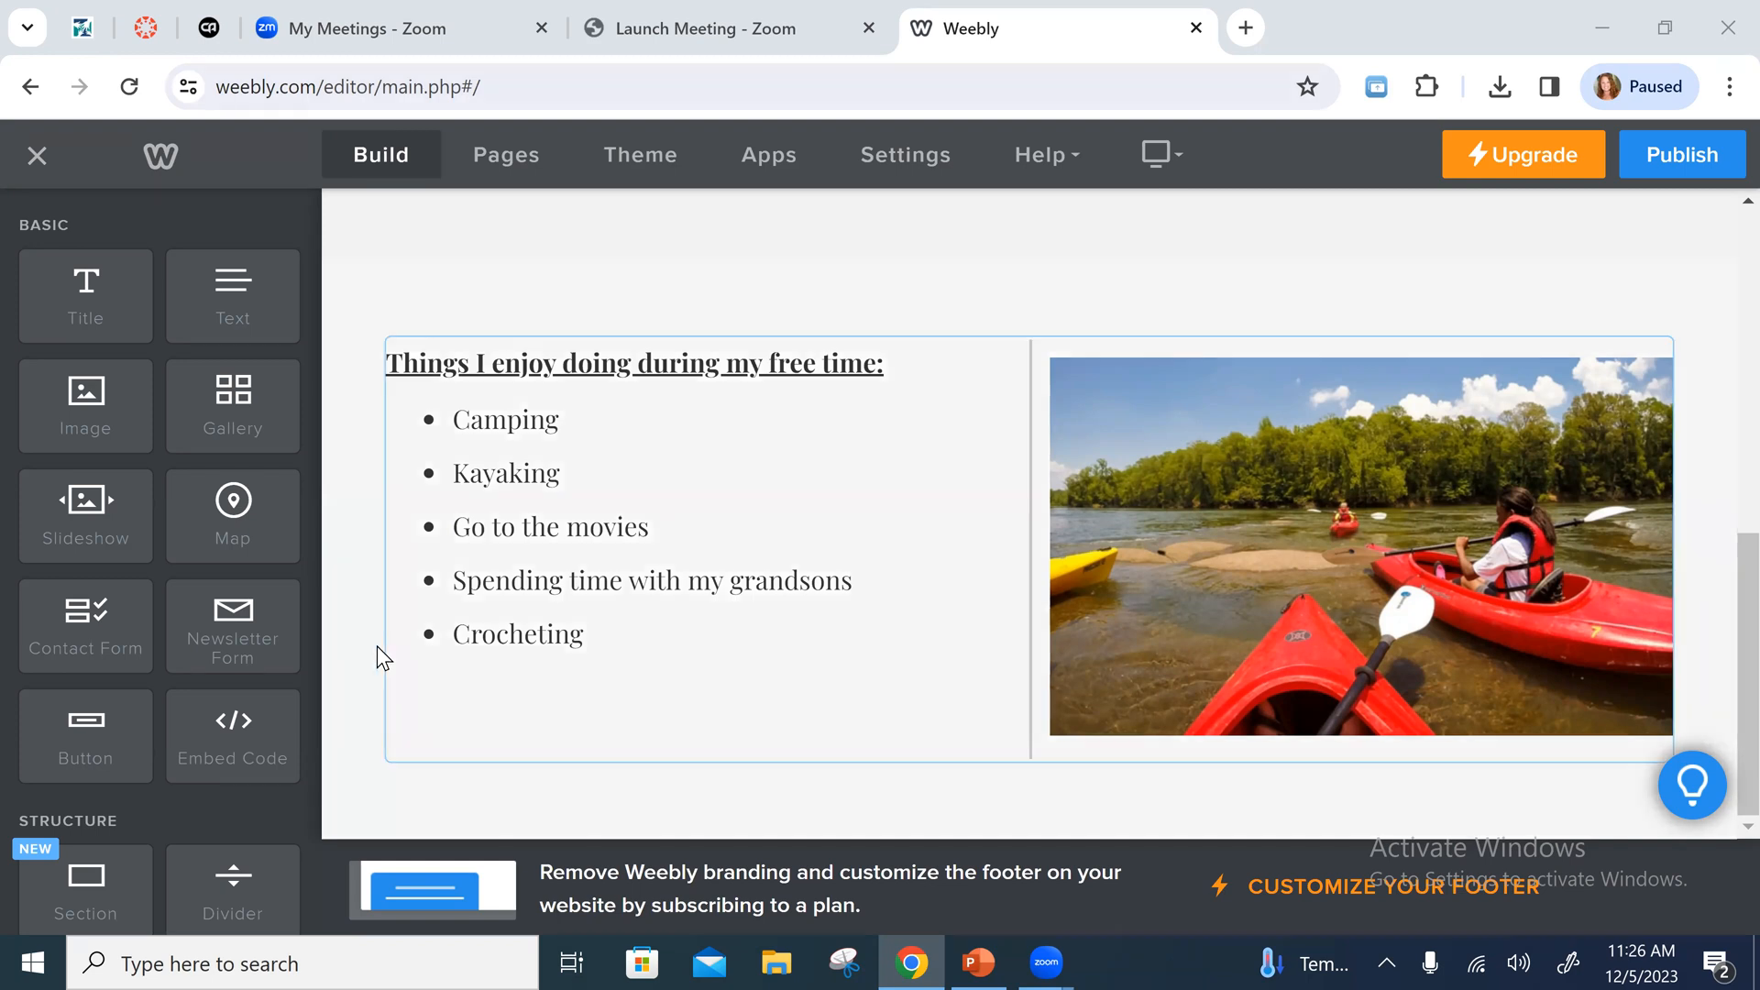
# Switch to the Canvas assignment to check the required page titles, and return to the Weebly editor
pyautogui.click(537, 598)
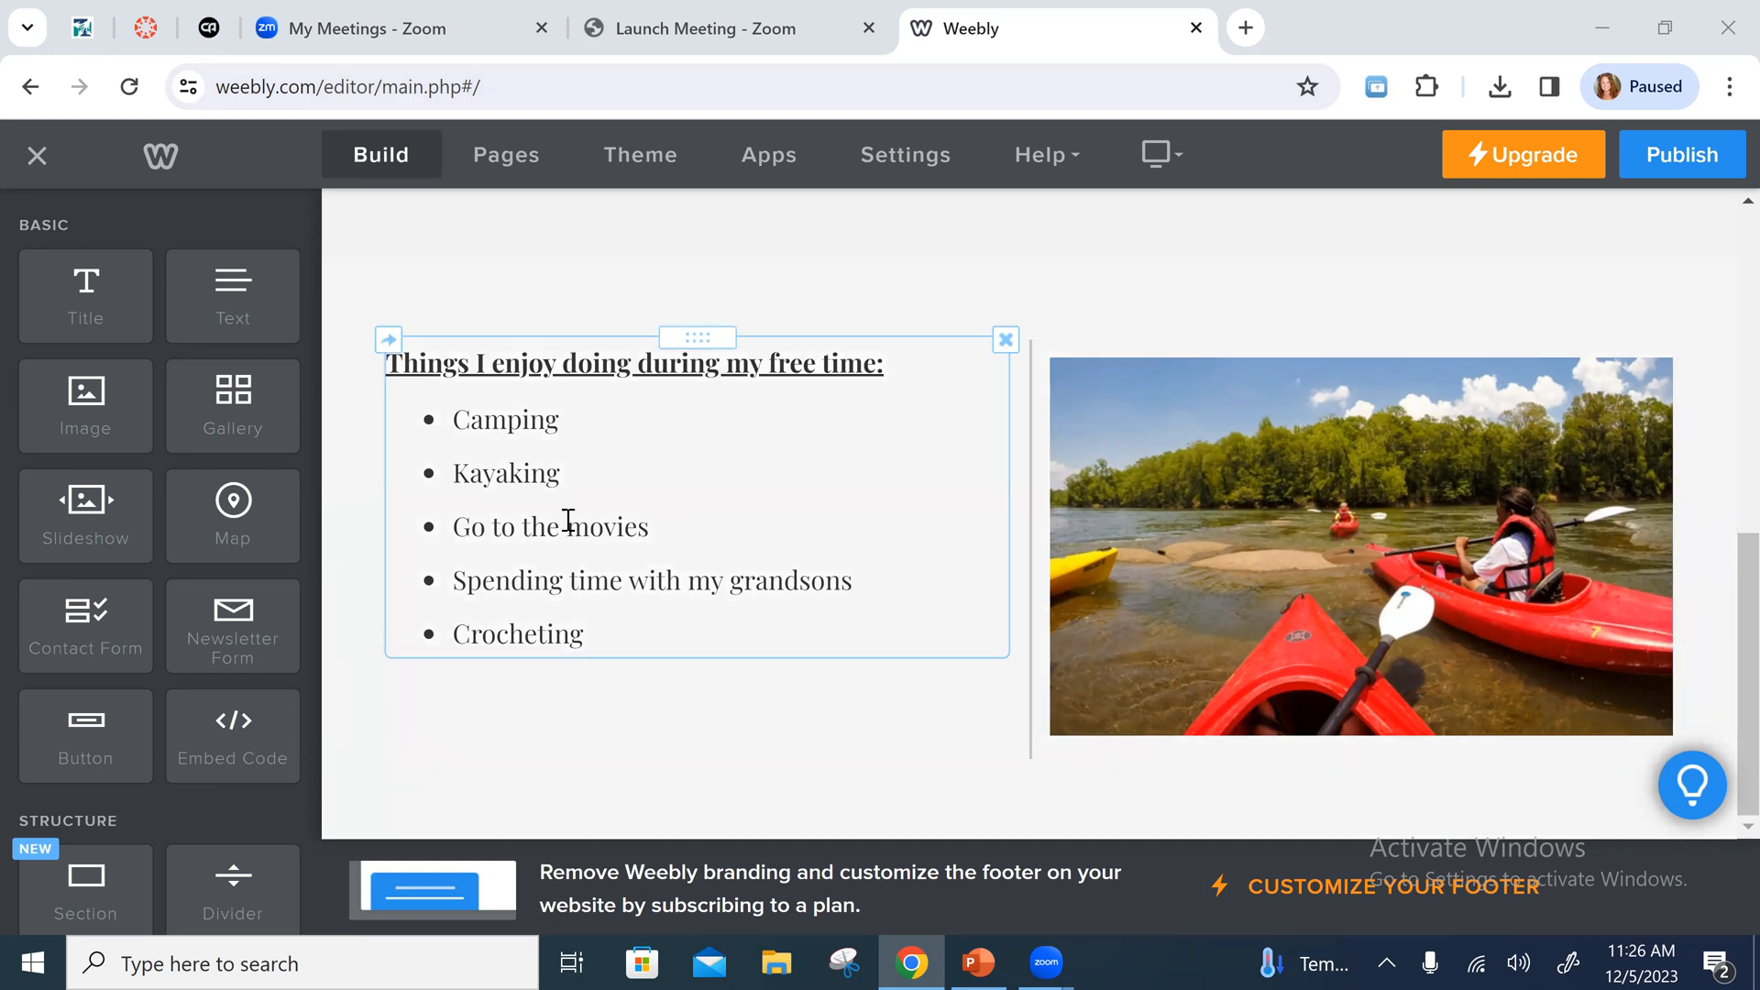
pyautogui.click(145, 35)
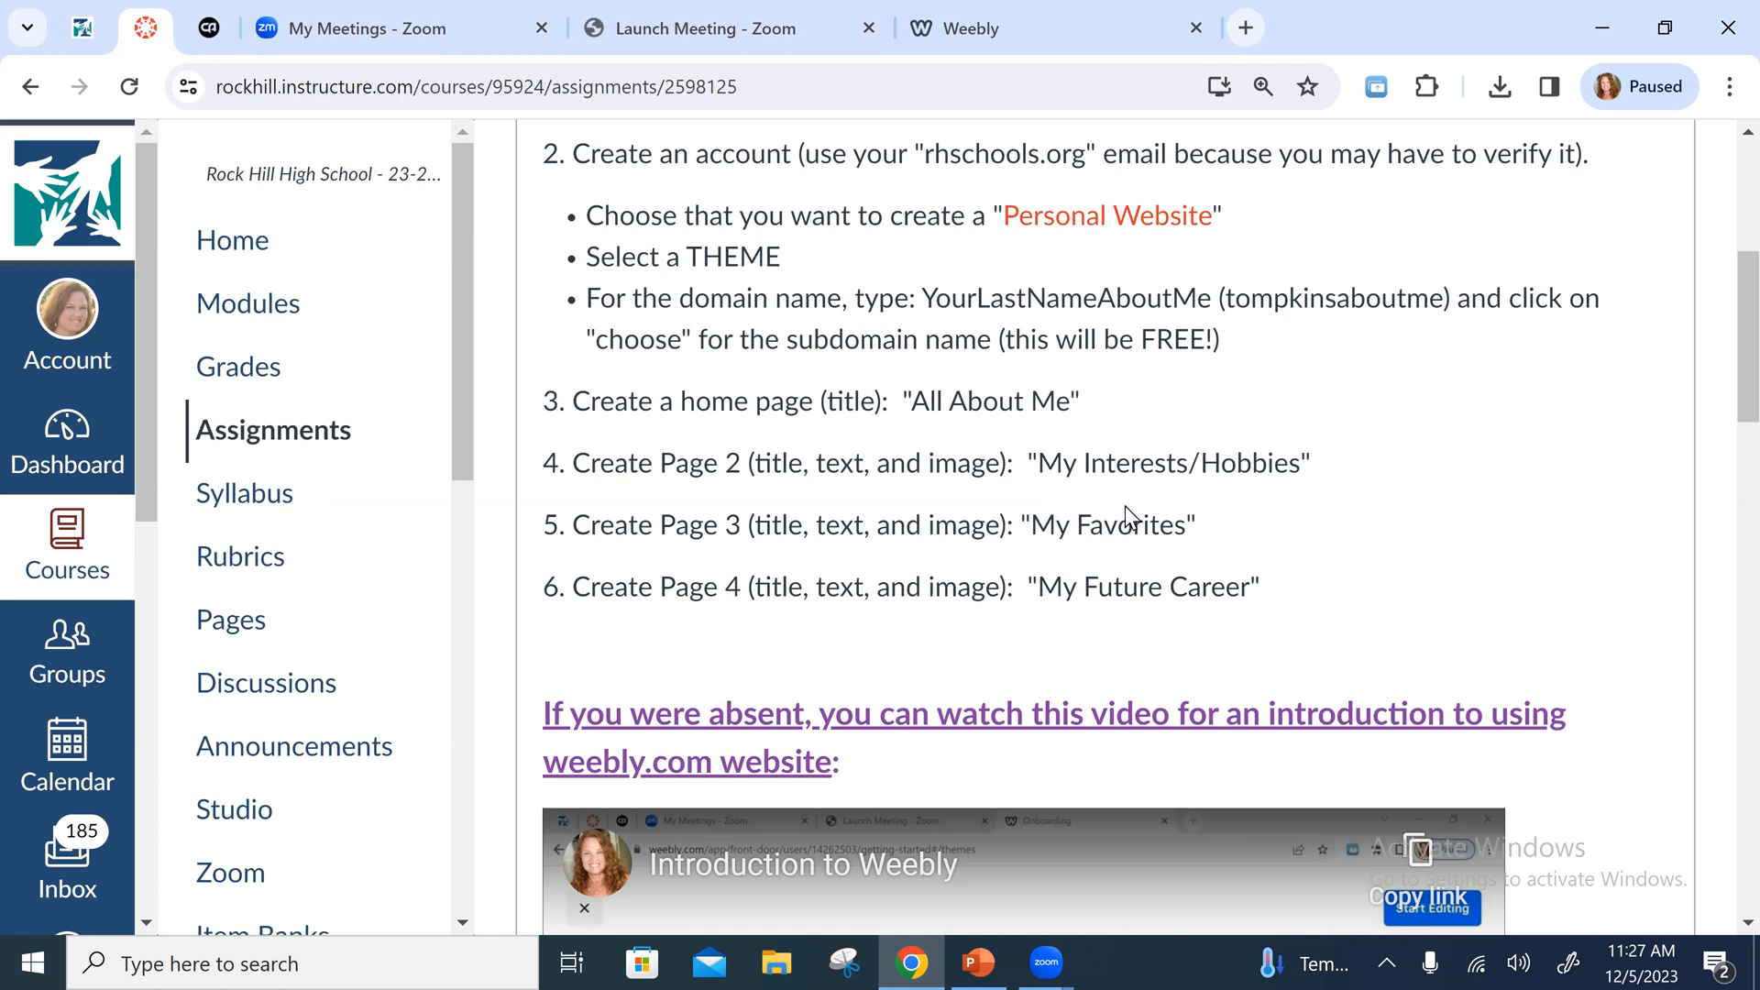
pyautogui.hotkey('ctrl', 'Tab')
pyautogui.hotkey('ctrl', 'Tab')
pyautogui.hotkey('ctrl', 'Tab')
pyautogui.hotkey('ctrl', 'Tab')
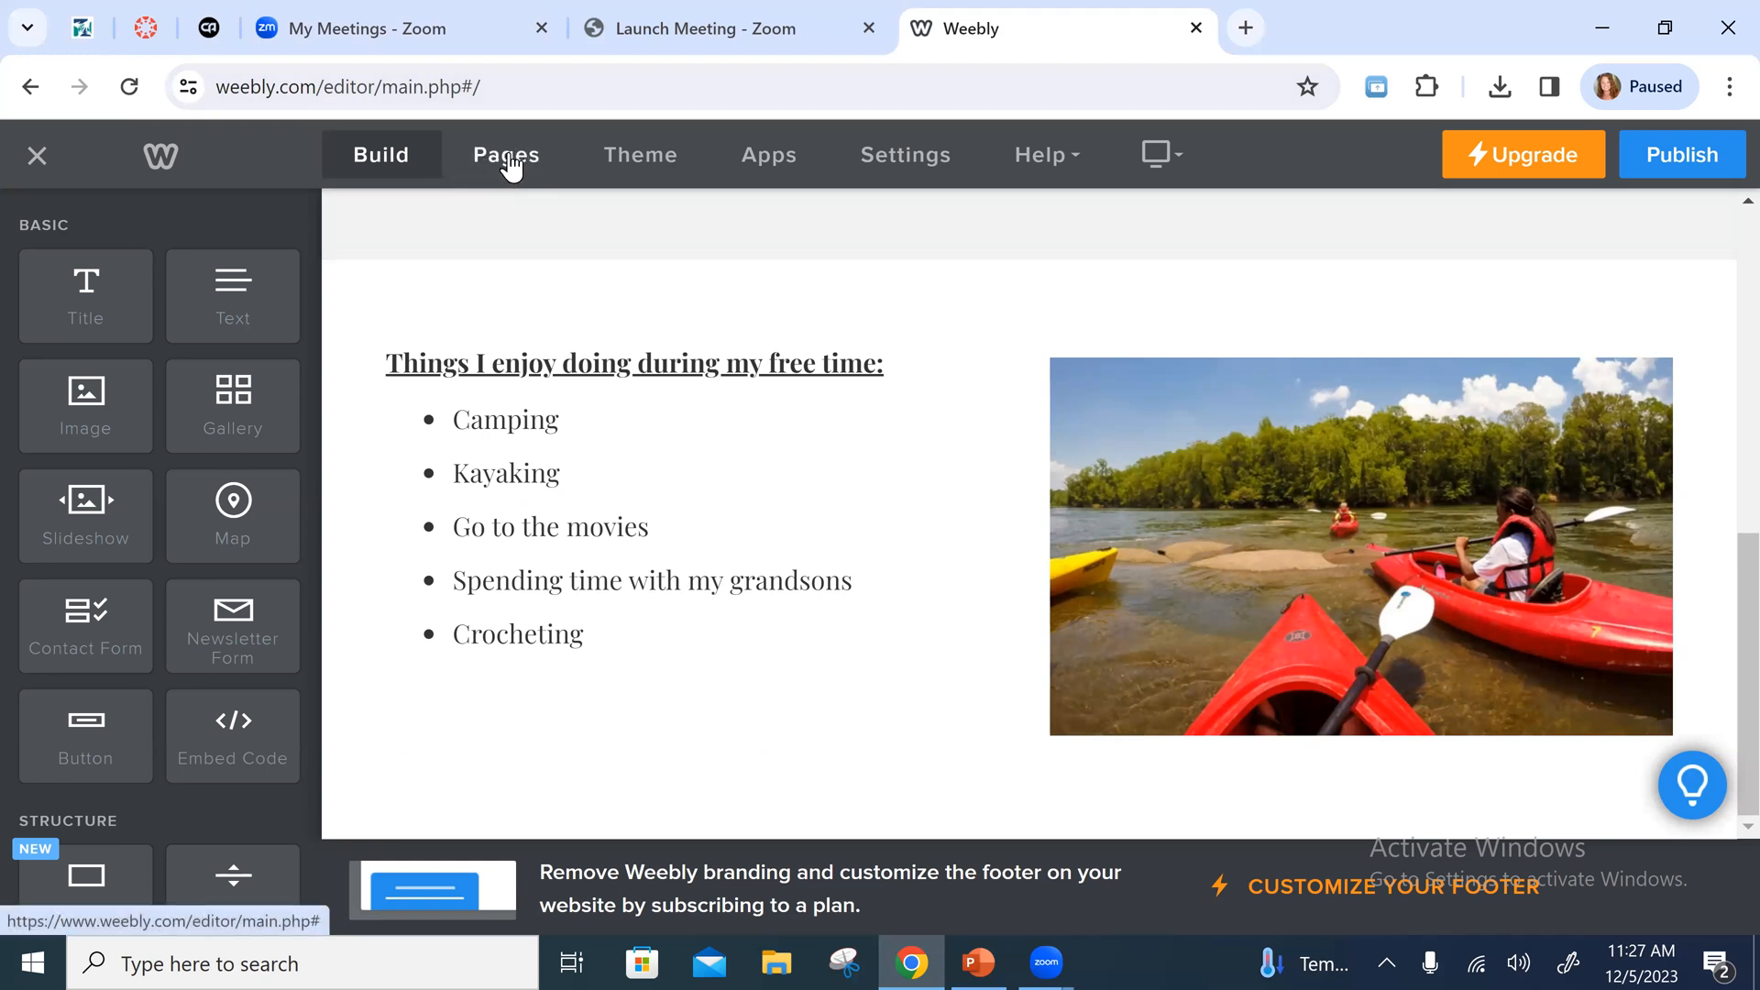
# Add a new standard page to the site and name it "My Favorites"
pyautogui.click(514, 167)
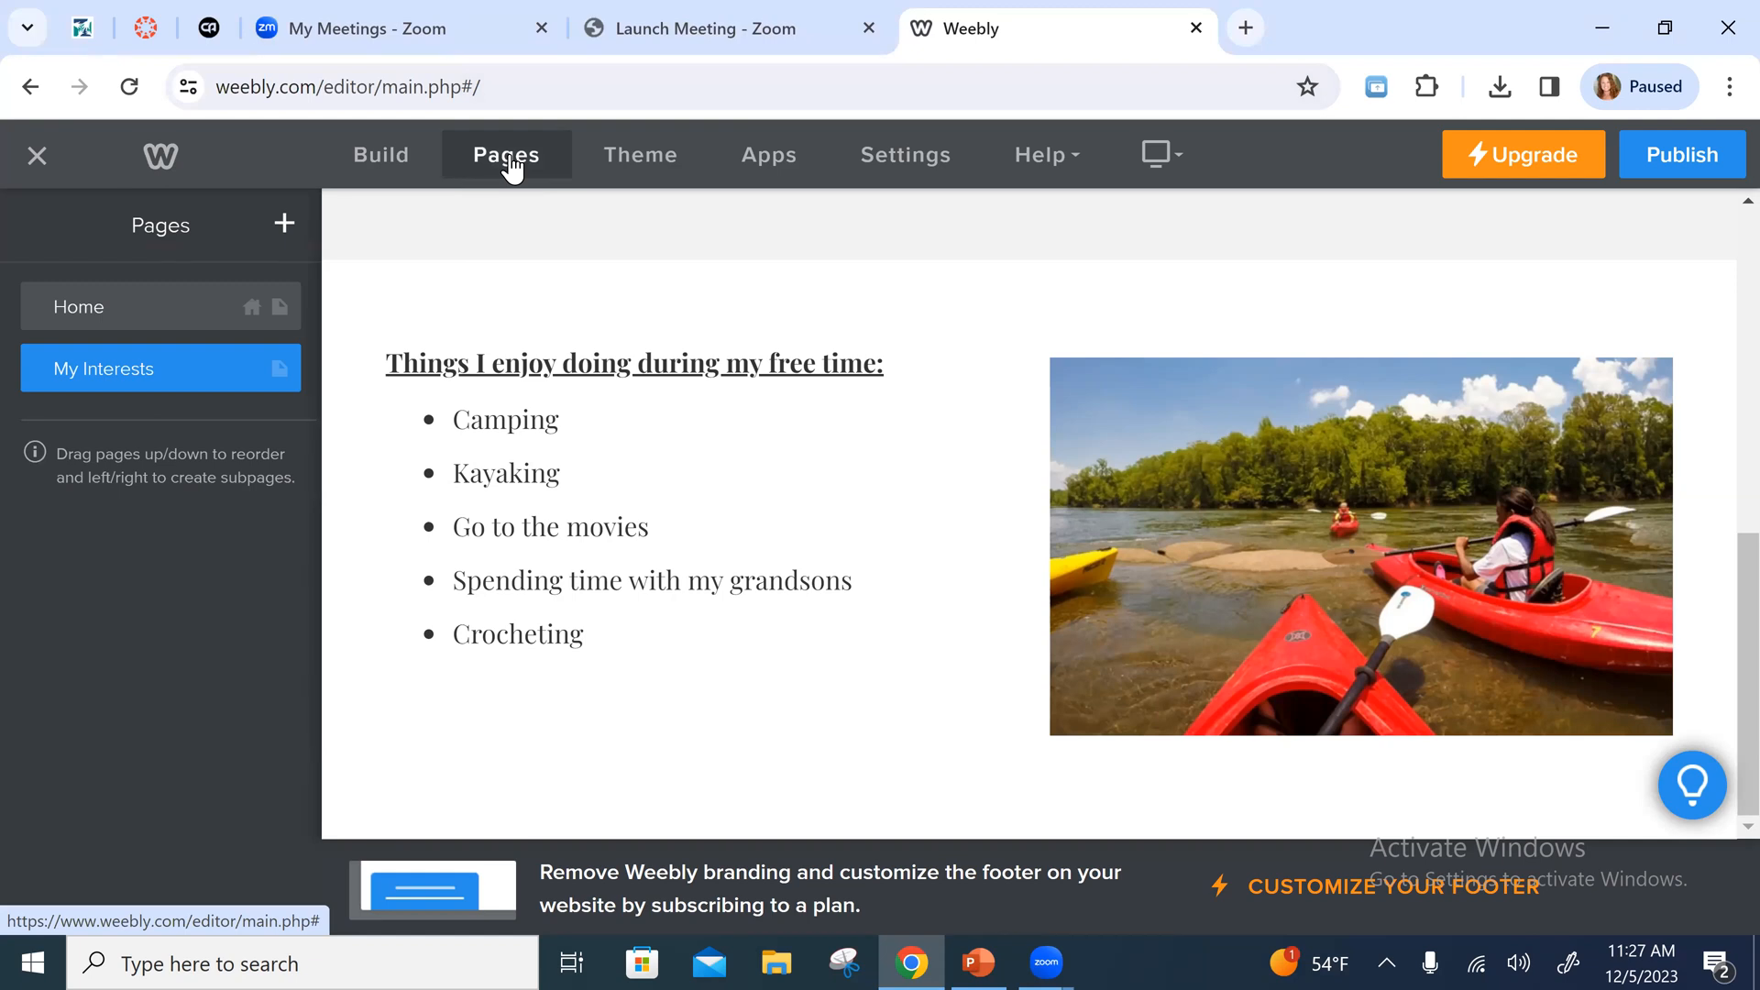
pyautogui.click(284, 224)
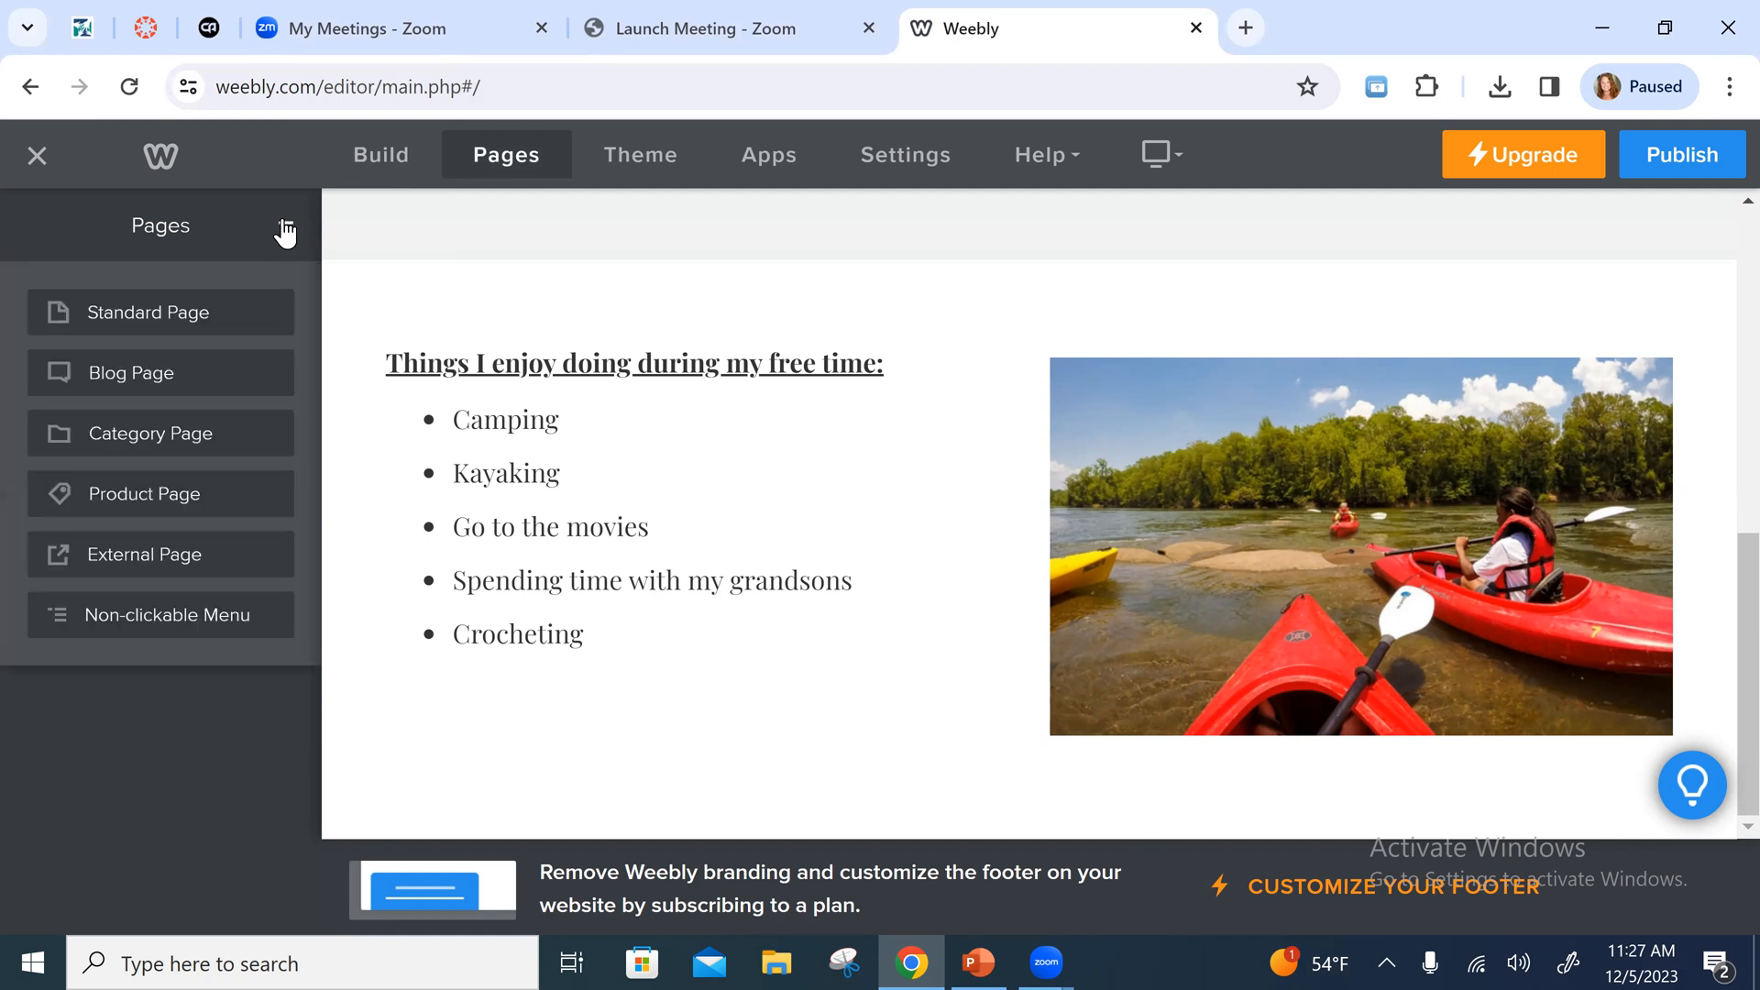
pyautogui.click(148, 312)
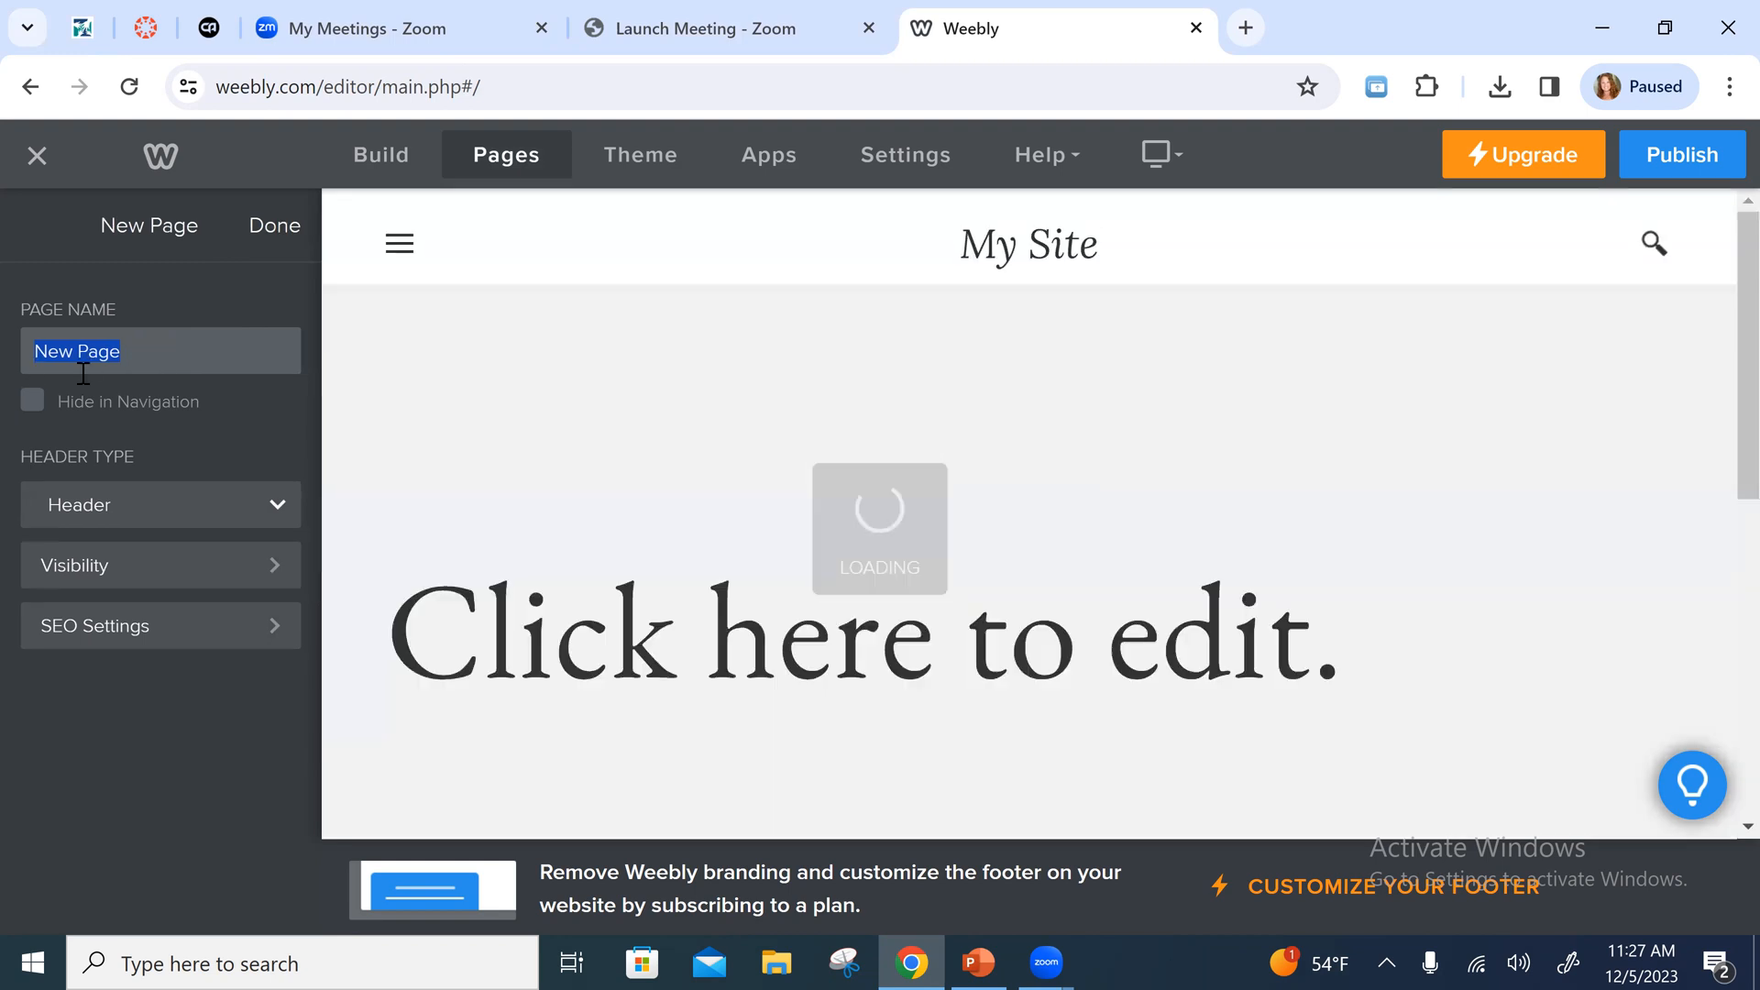
pyautogui.write('My Fa')
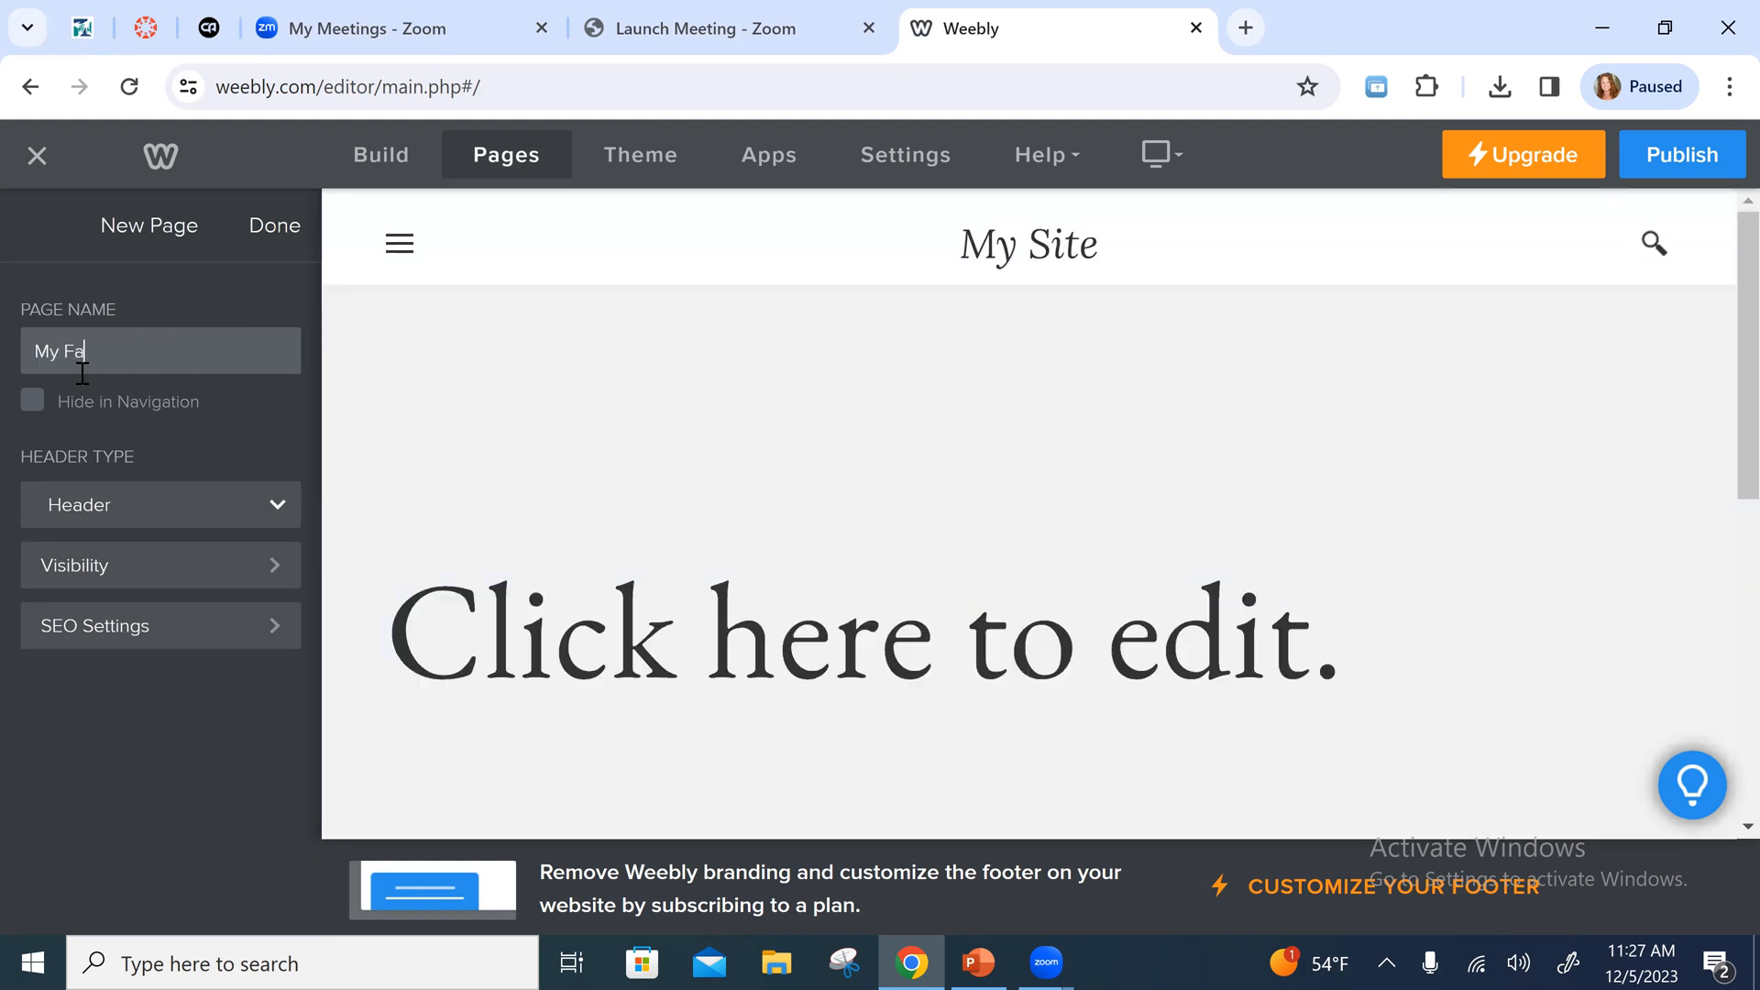
pyautogui.write('vorites')
pyautogui.click(279, 237)
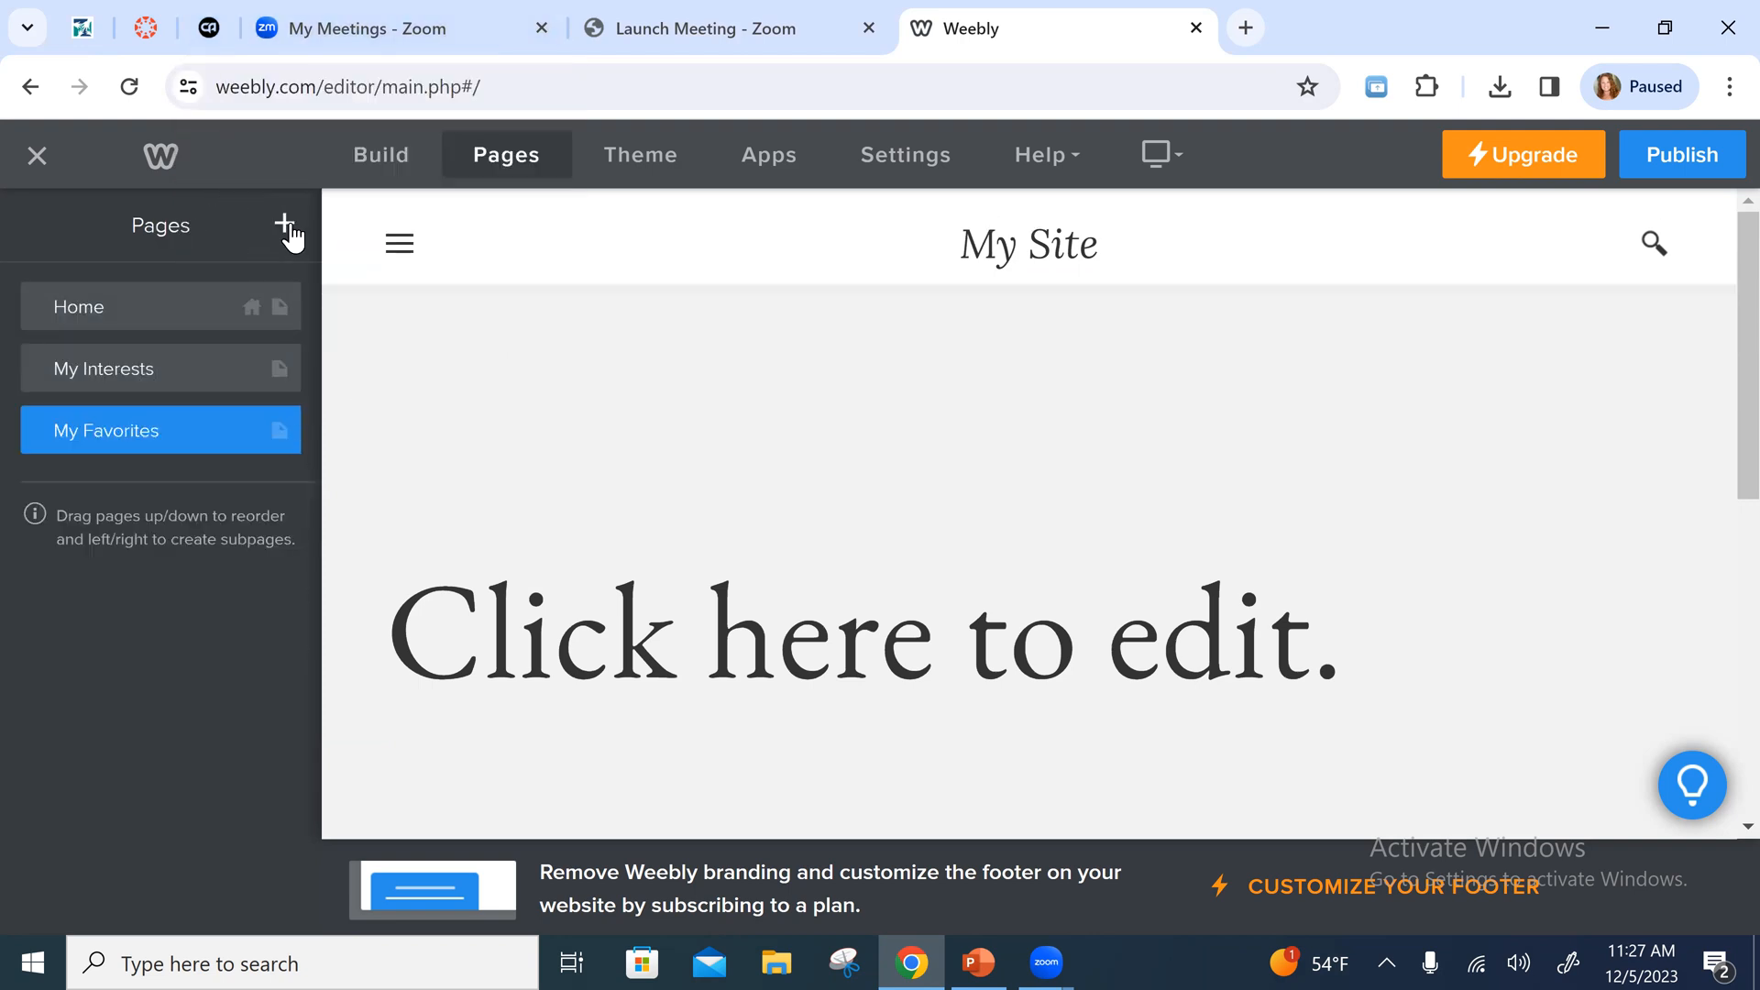
# Add another standard page to the site and name it "My Future Career"
pyautogui.click(290, 226)
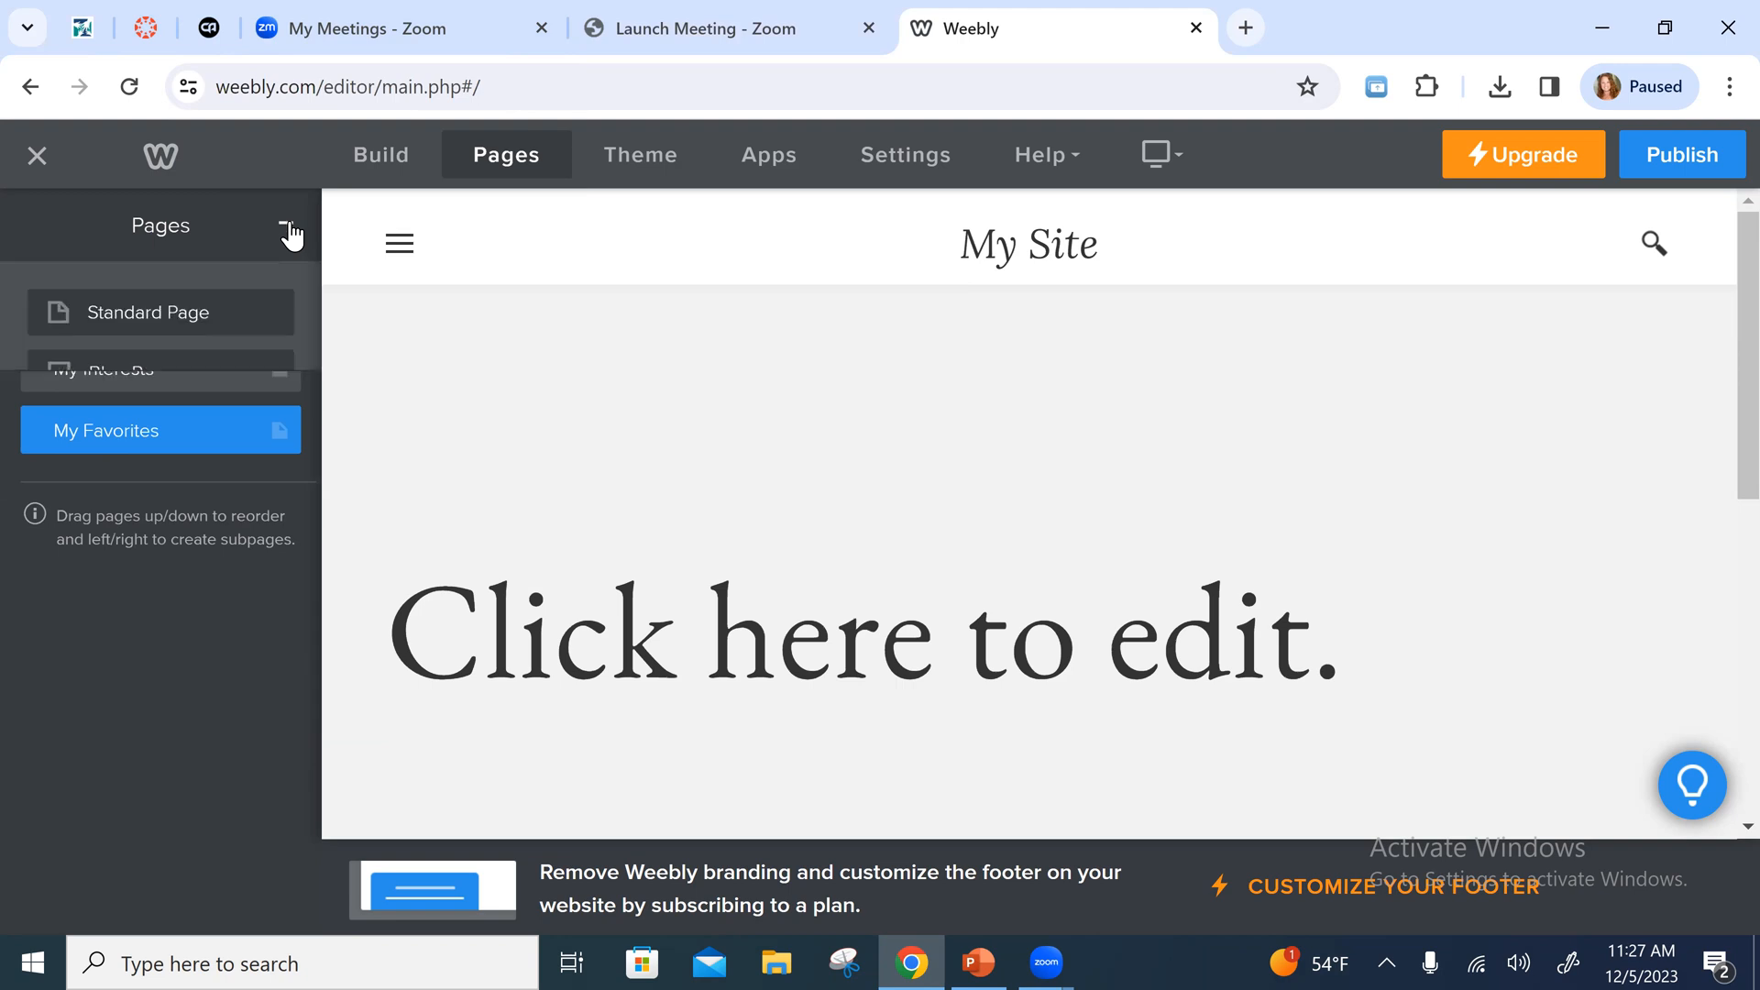
pyautogui.click(195, 306)
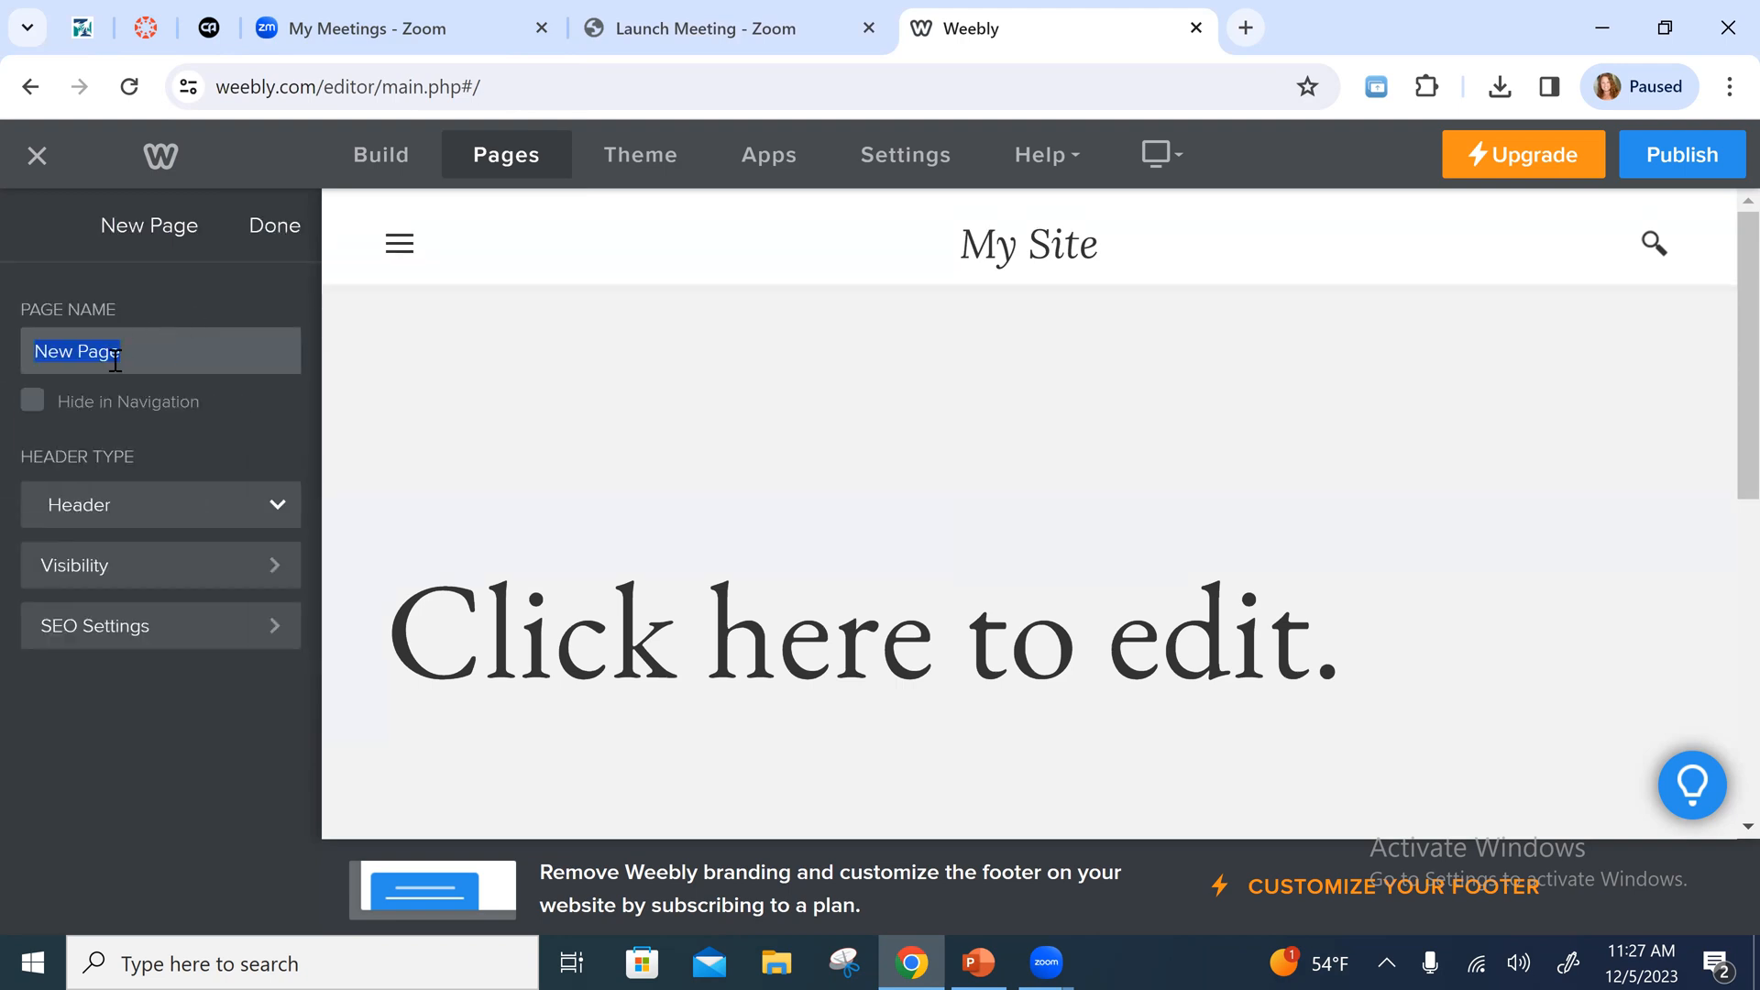
pyautogui.write('My')
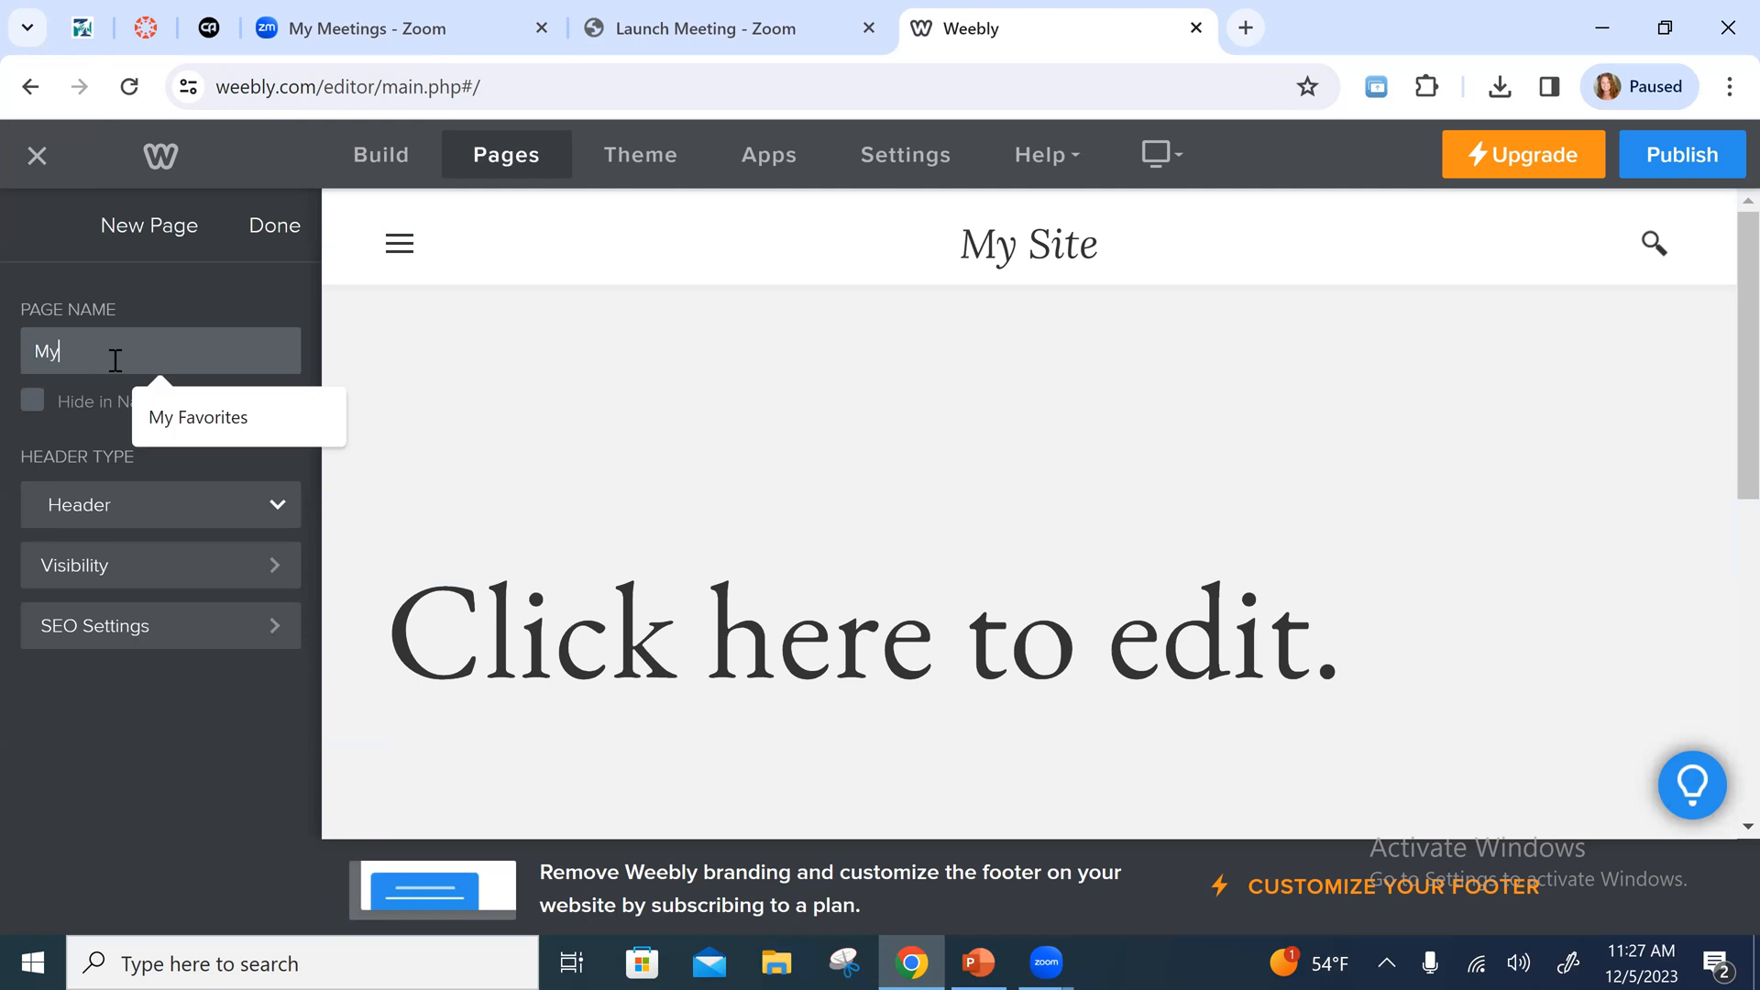
pyautogui.write(' Future Career')
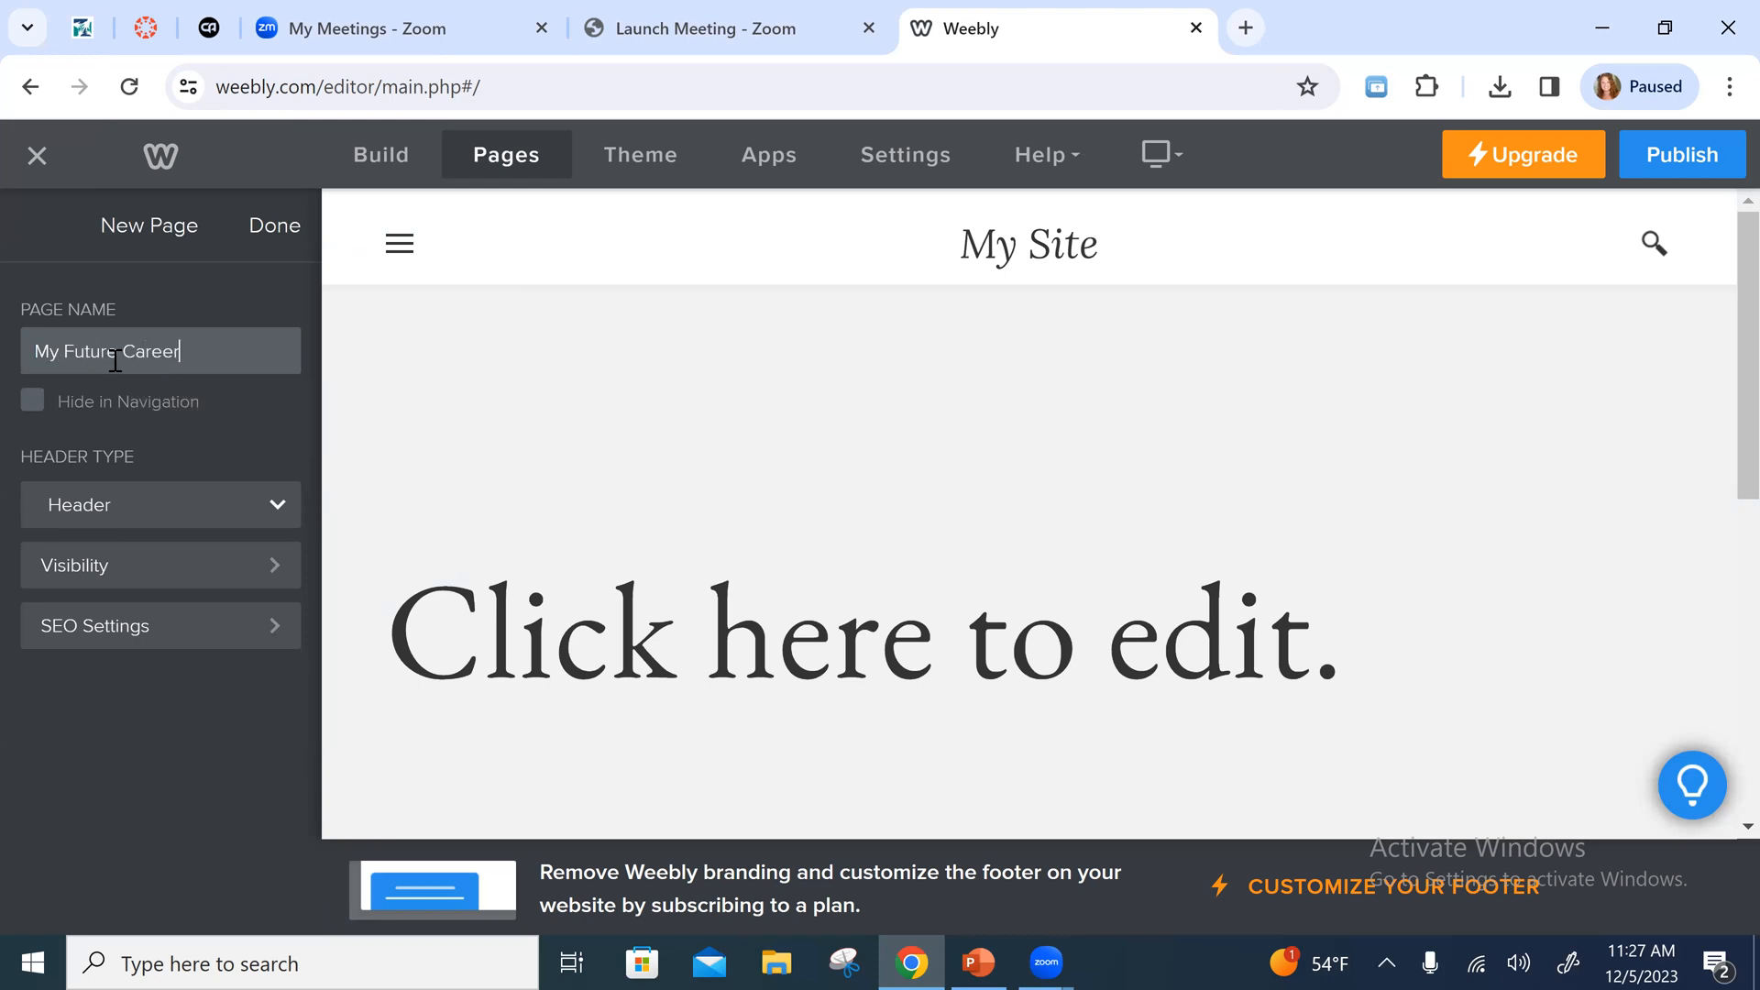
pyautogui.click(276, 243)
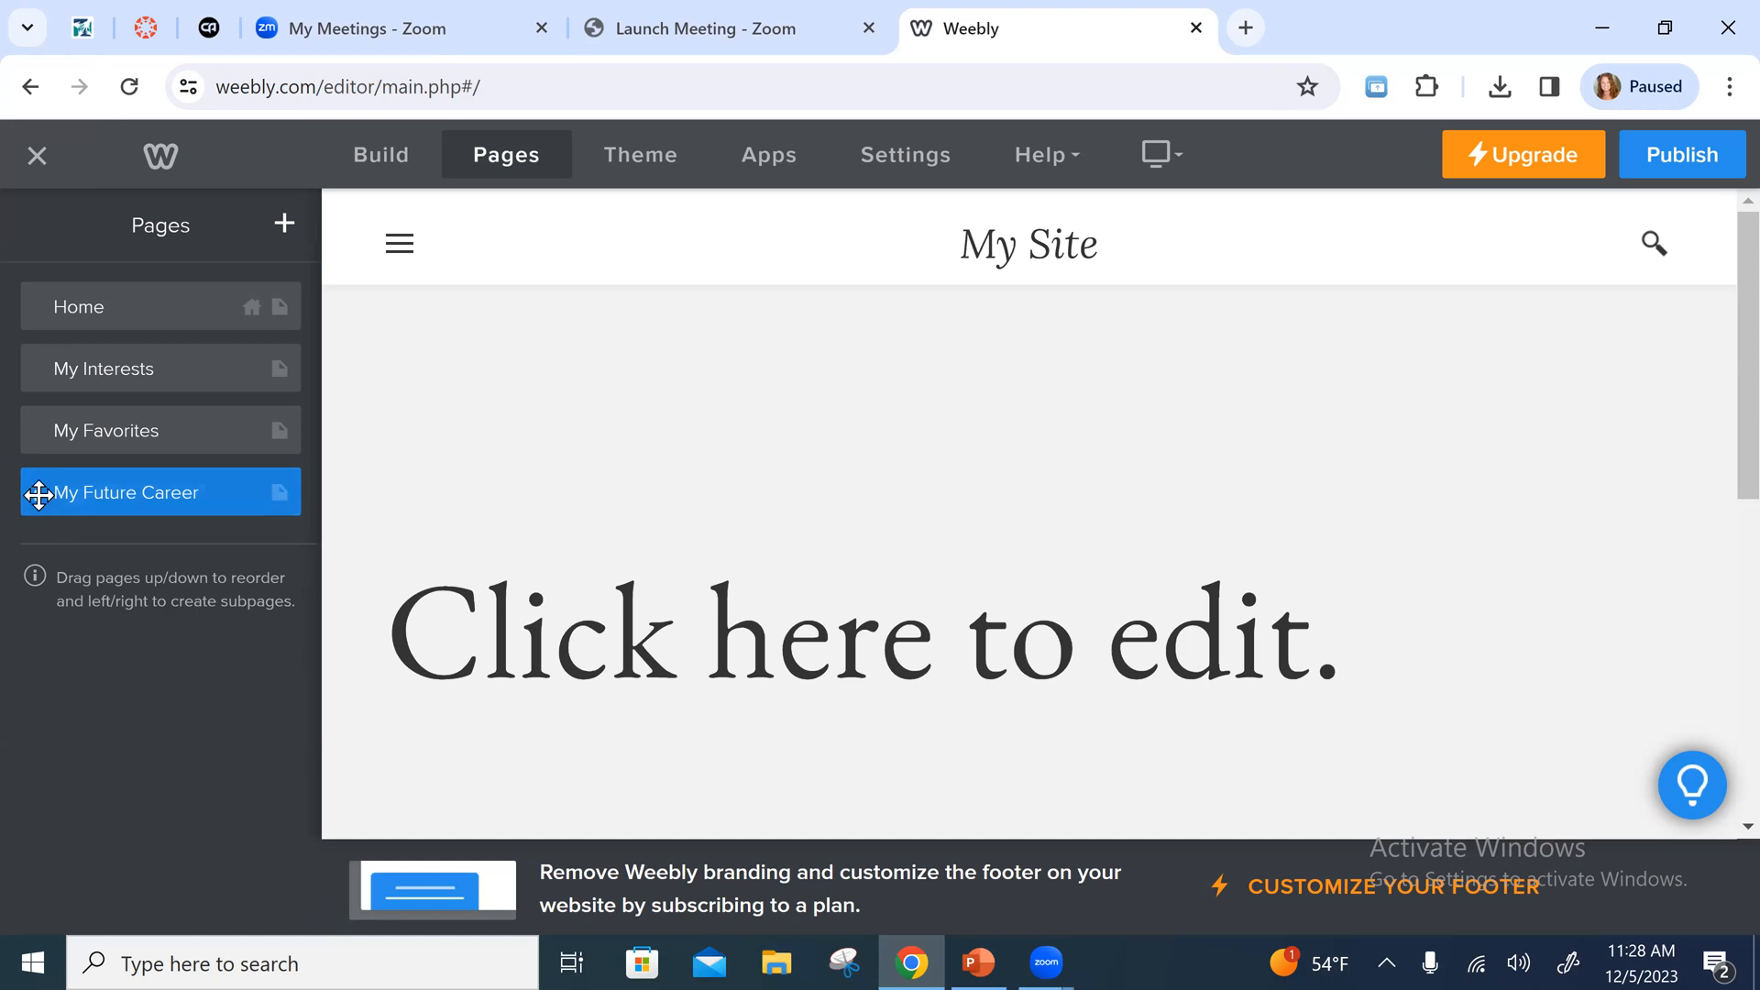
# Reorder My Future Career above My Favorites in the page list, move it back below, and select My Favorites
pyautogui.moveTo(40, 499); pyautogui.dragTo(35, 433)
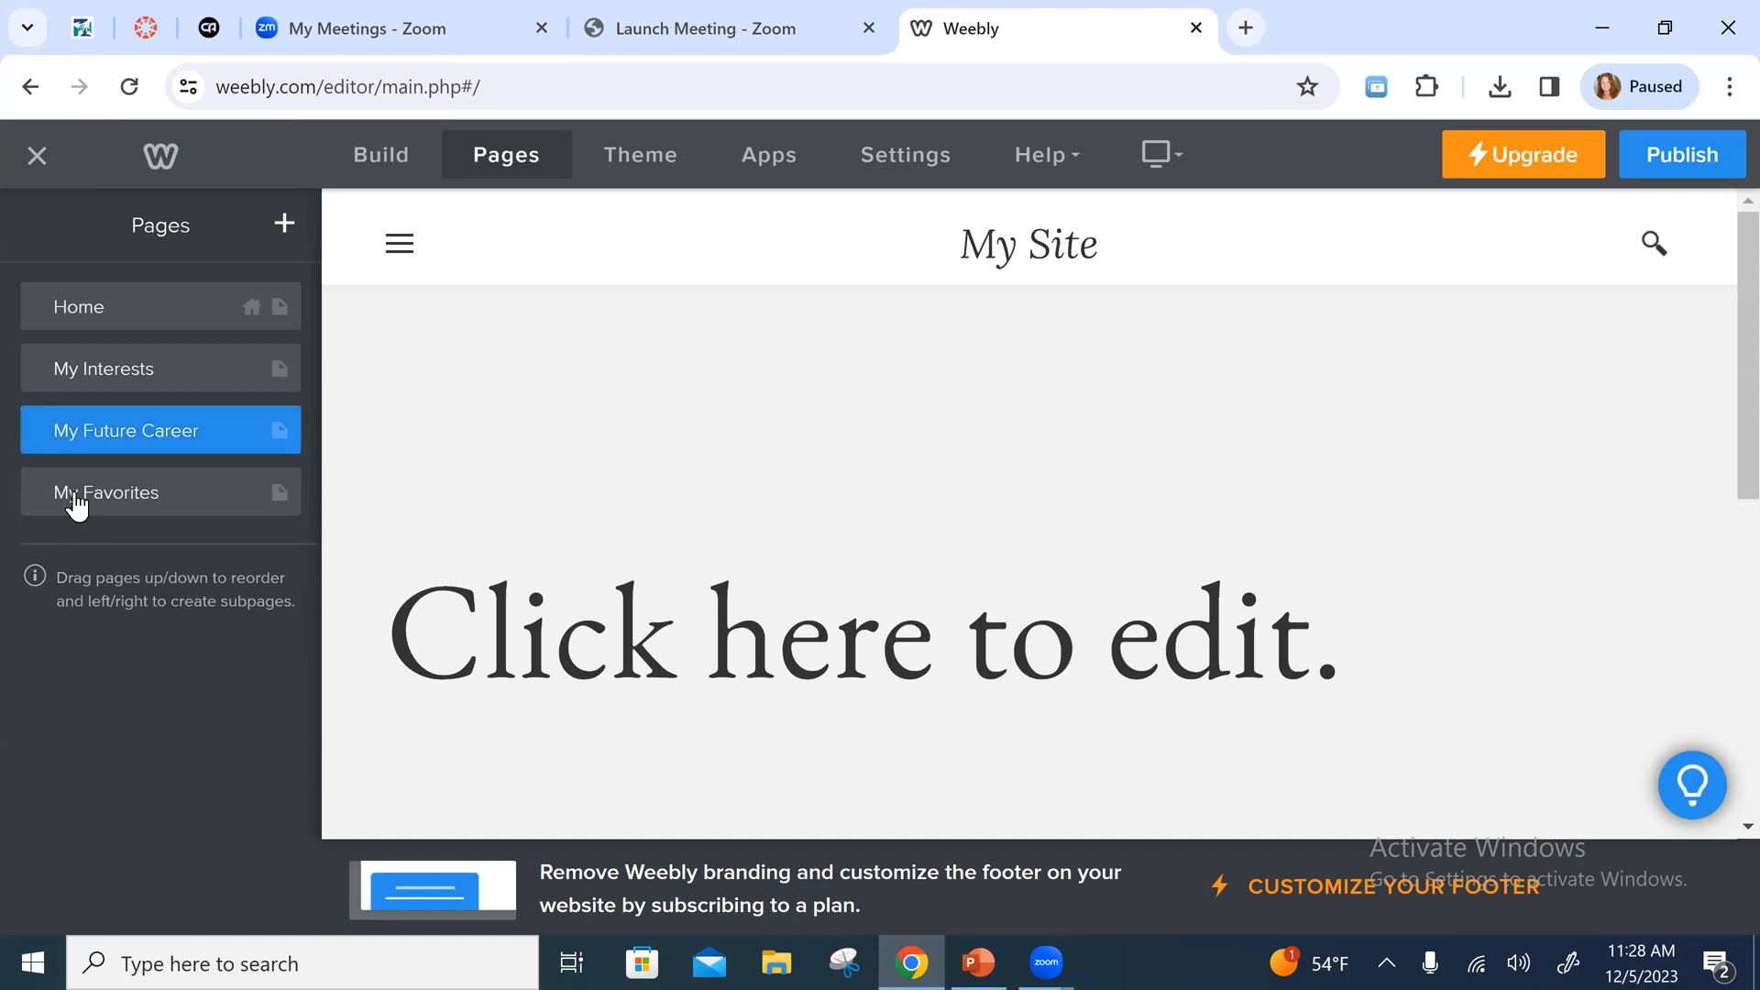
pyautogui.moveTo(39, 432); pyautogui.dragTo(55, 517)
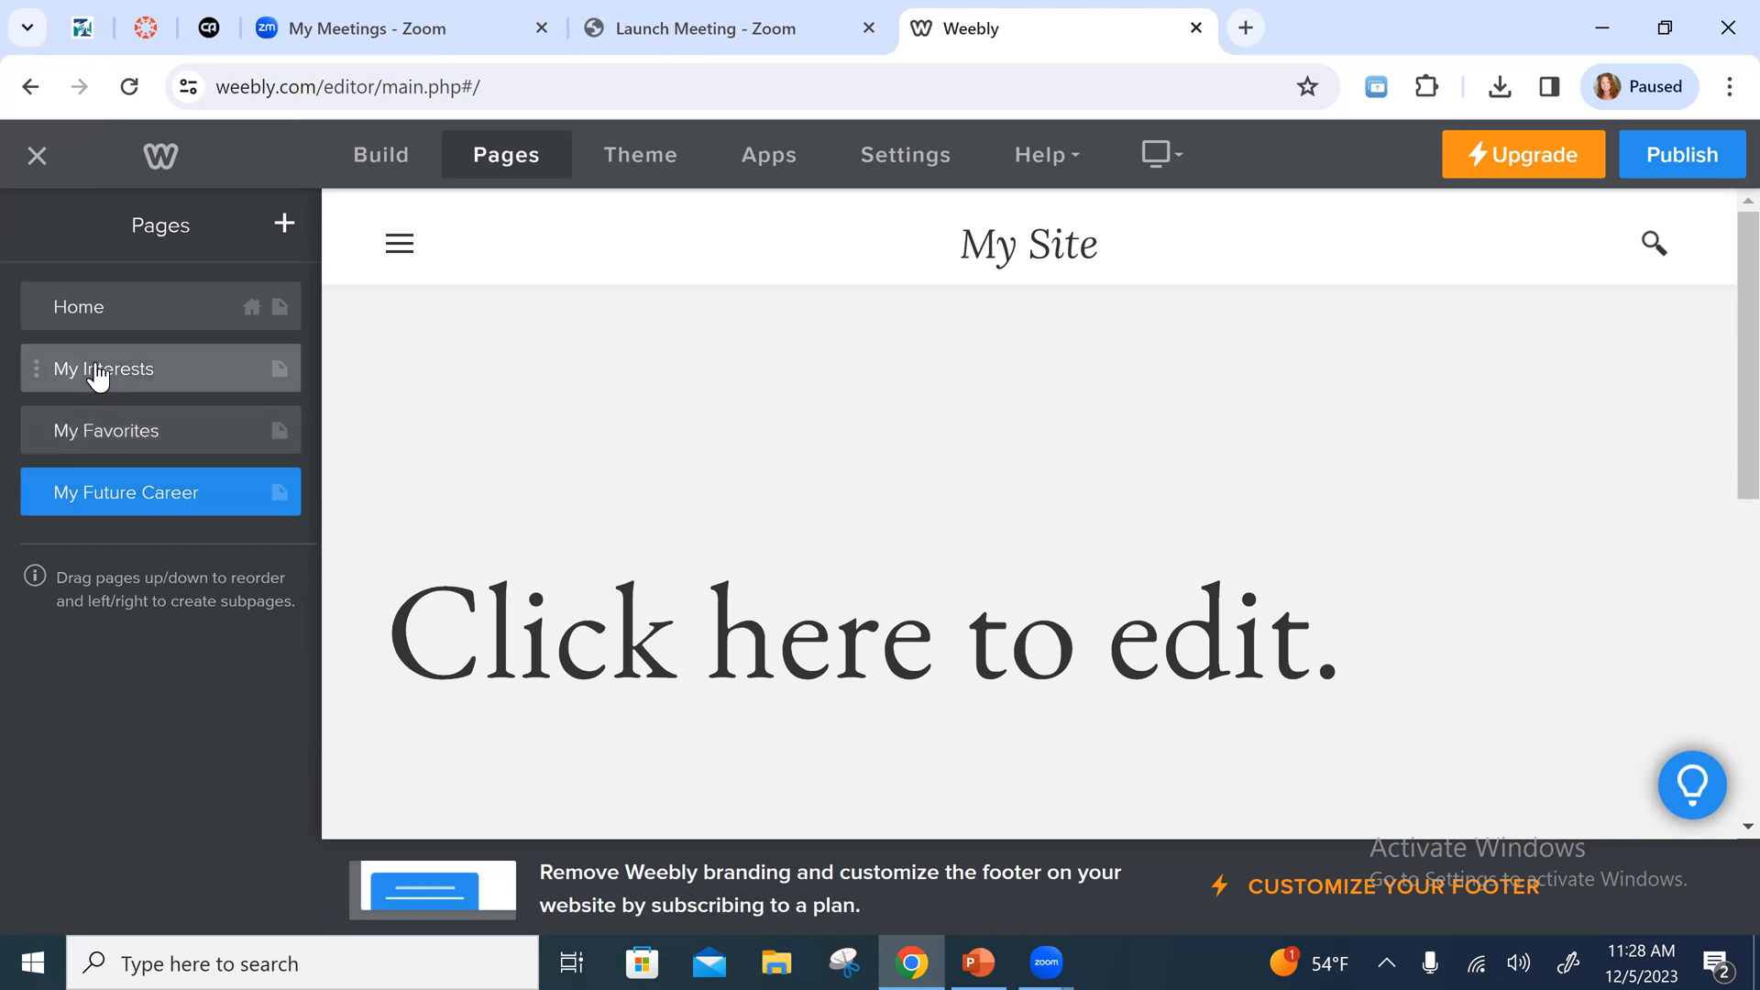
pyautogui.moveTo(34, 427)
pyautogui.mouseDown()
pyautogui.moveTo(35, 346)
pyautogui.moveTo(19, 424)
pyautogui.moveTo(40, 424)
pyautogui.moveTo(39, 443)
pyautogui.mouseUp()
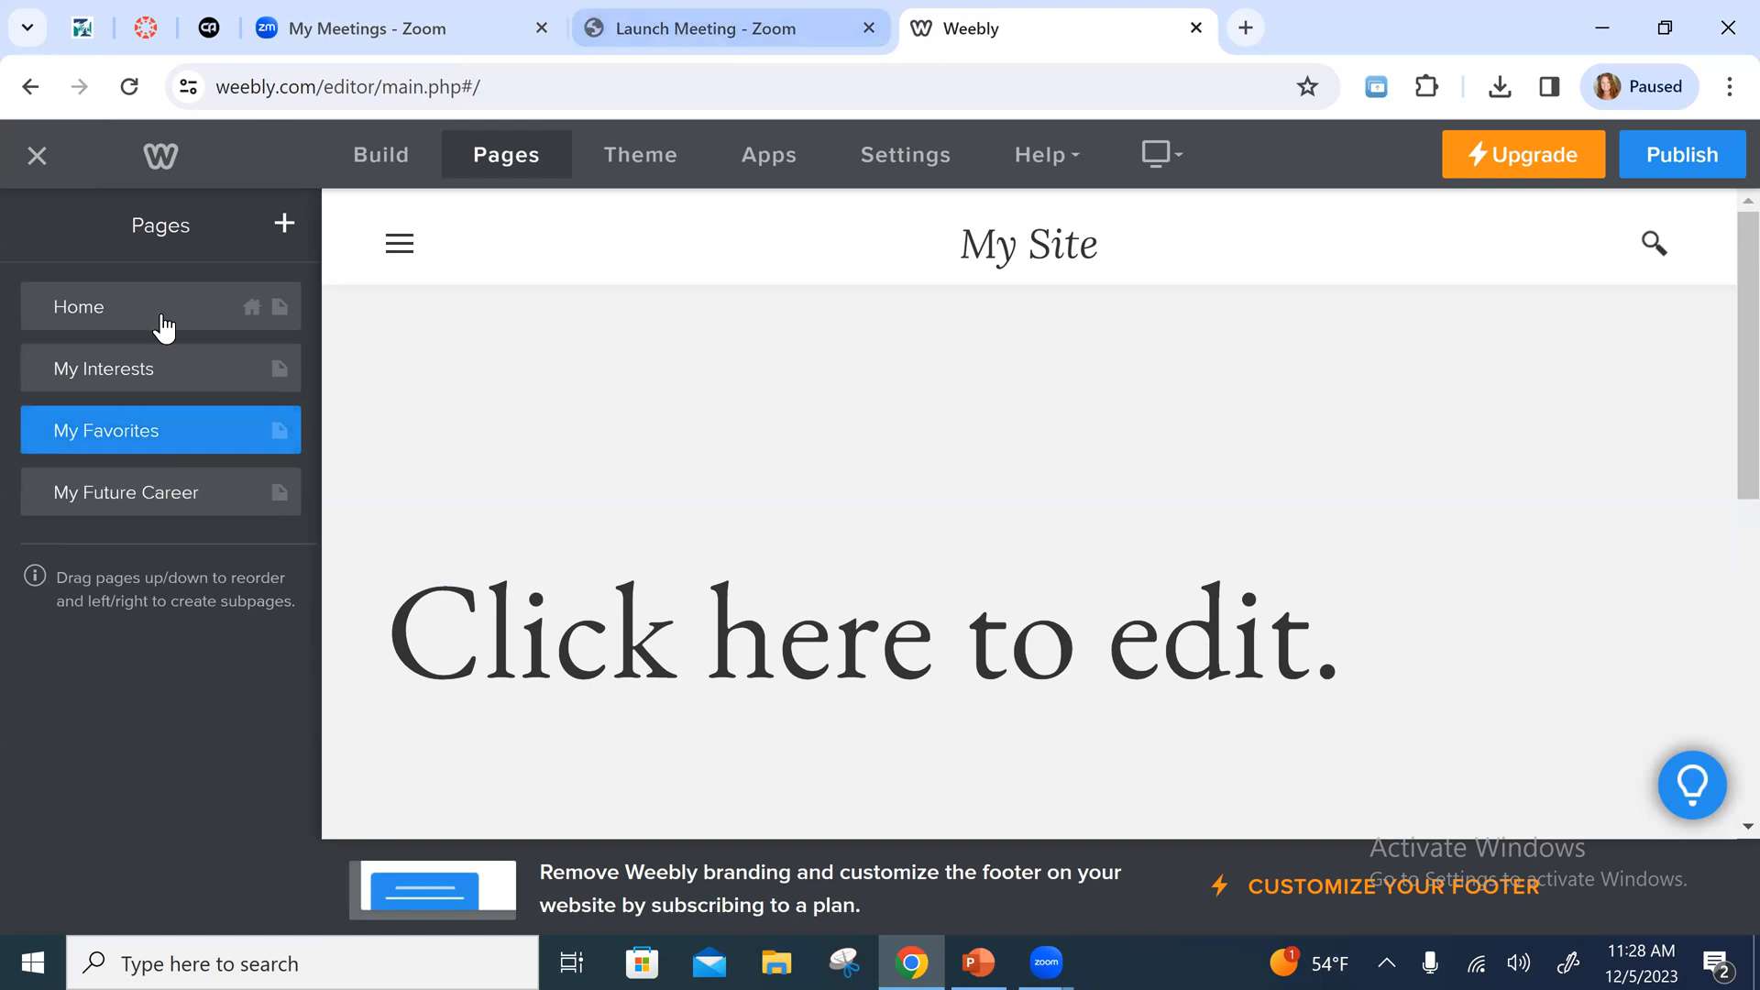
# Go through the My Future Career, My Favorites and My Interests pages using the site's navigation to check its links
pyautogui.click(393, 253)
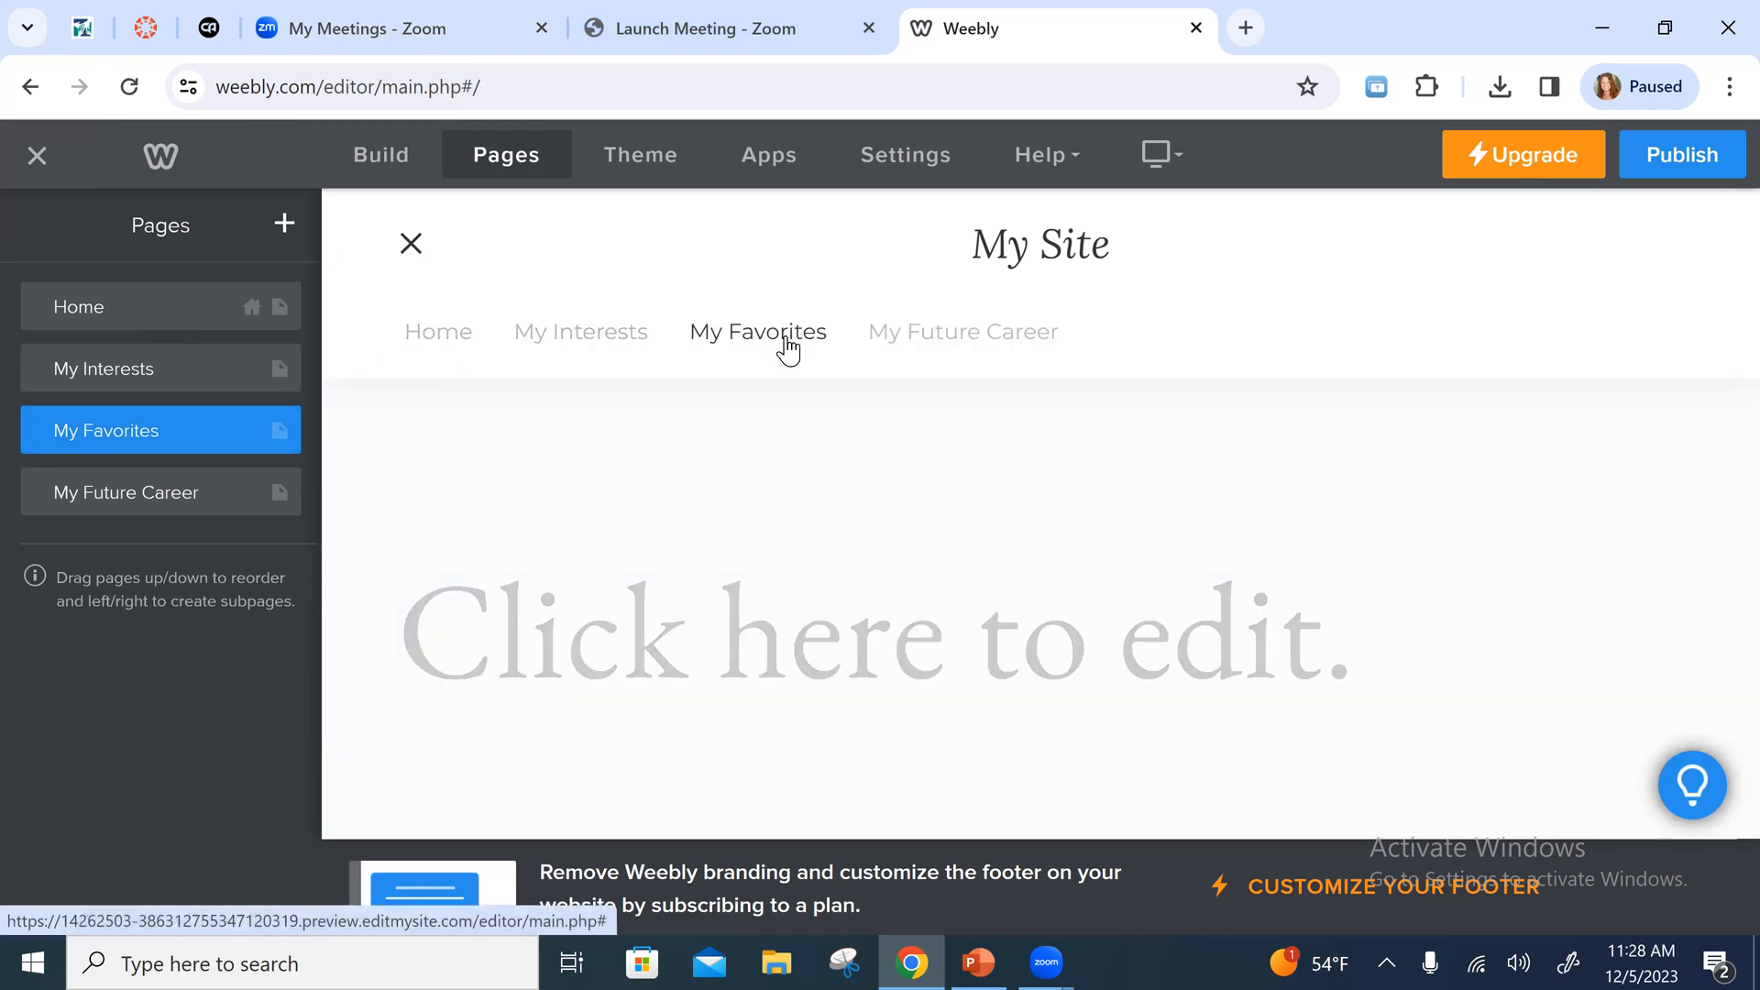
pyautogui.click(998, 345)
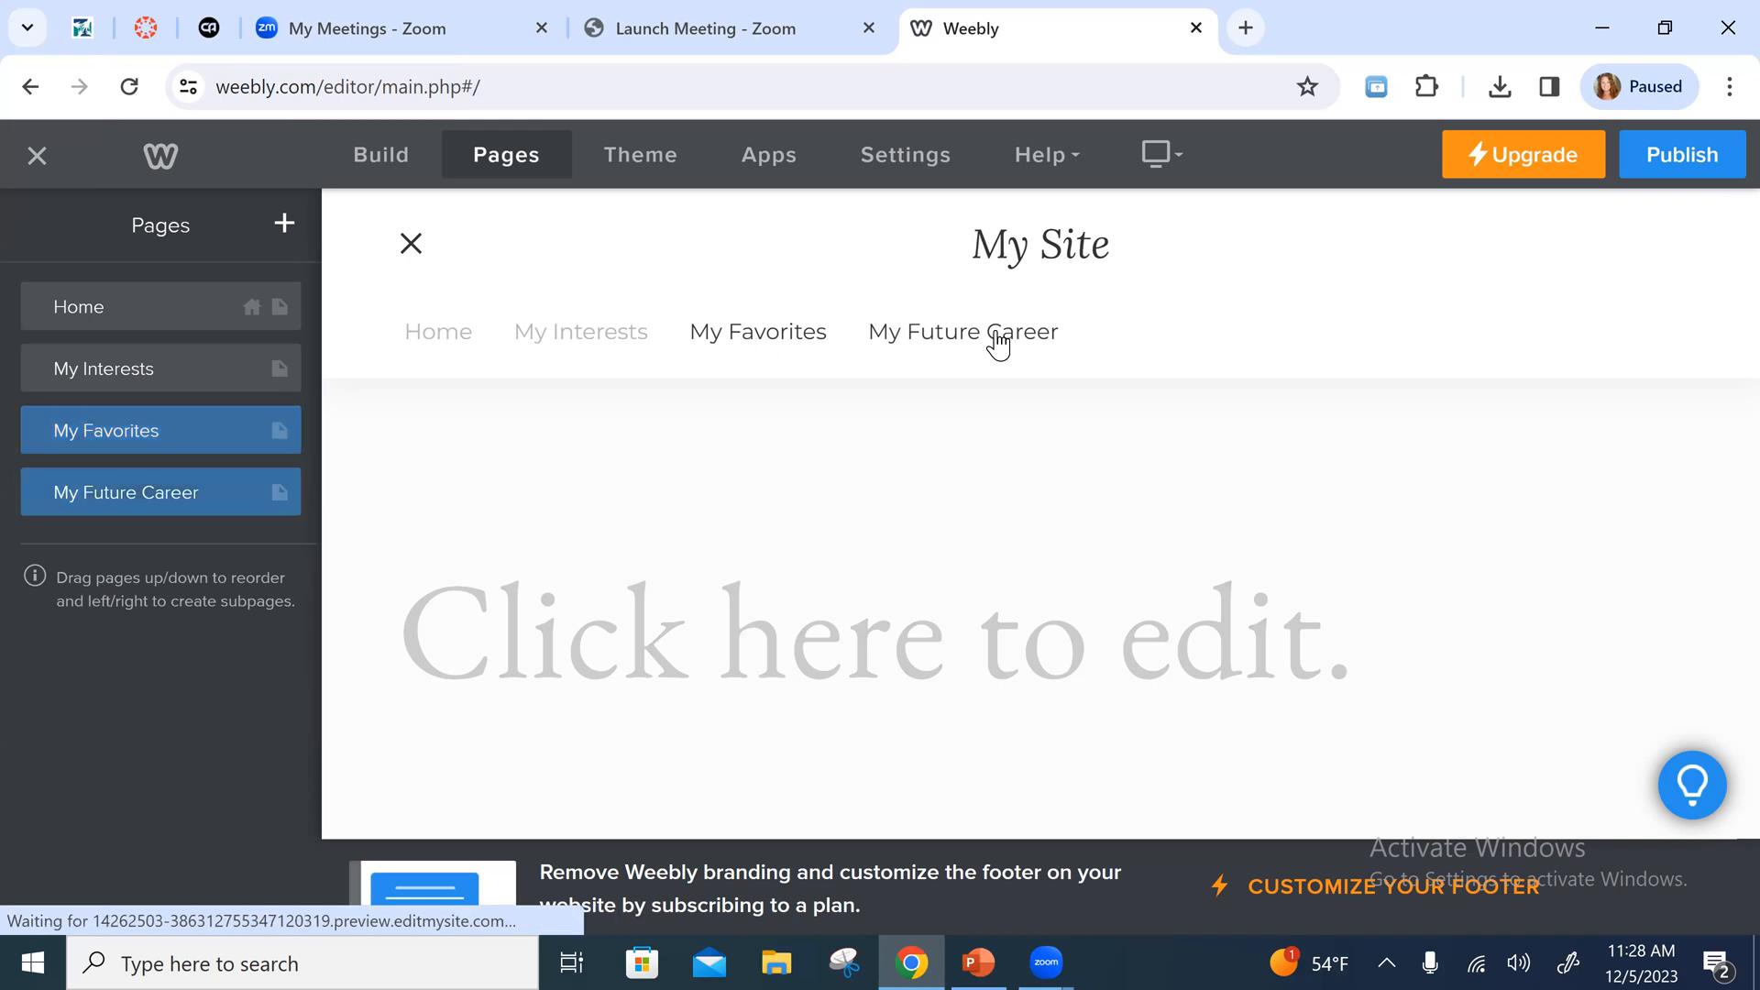
pyautogui.scroll(-6, 1009, 642)
pyautogui.scroll(3, 1007, 647)
pyautogui.scroll(4, 1007, 647)
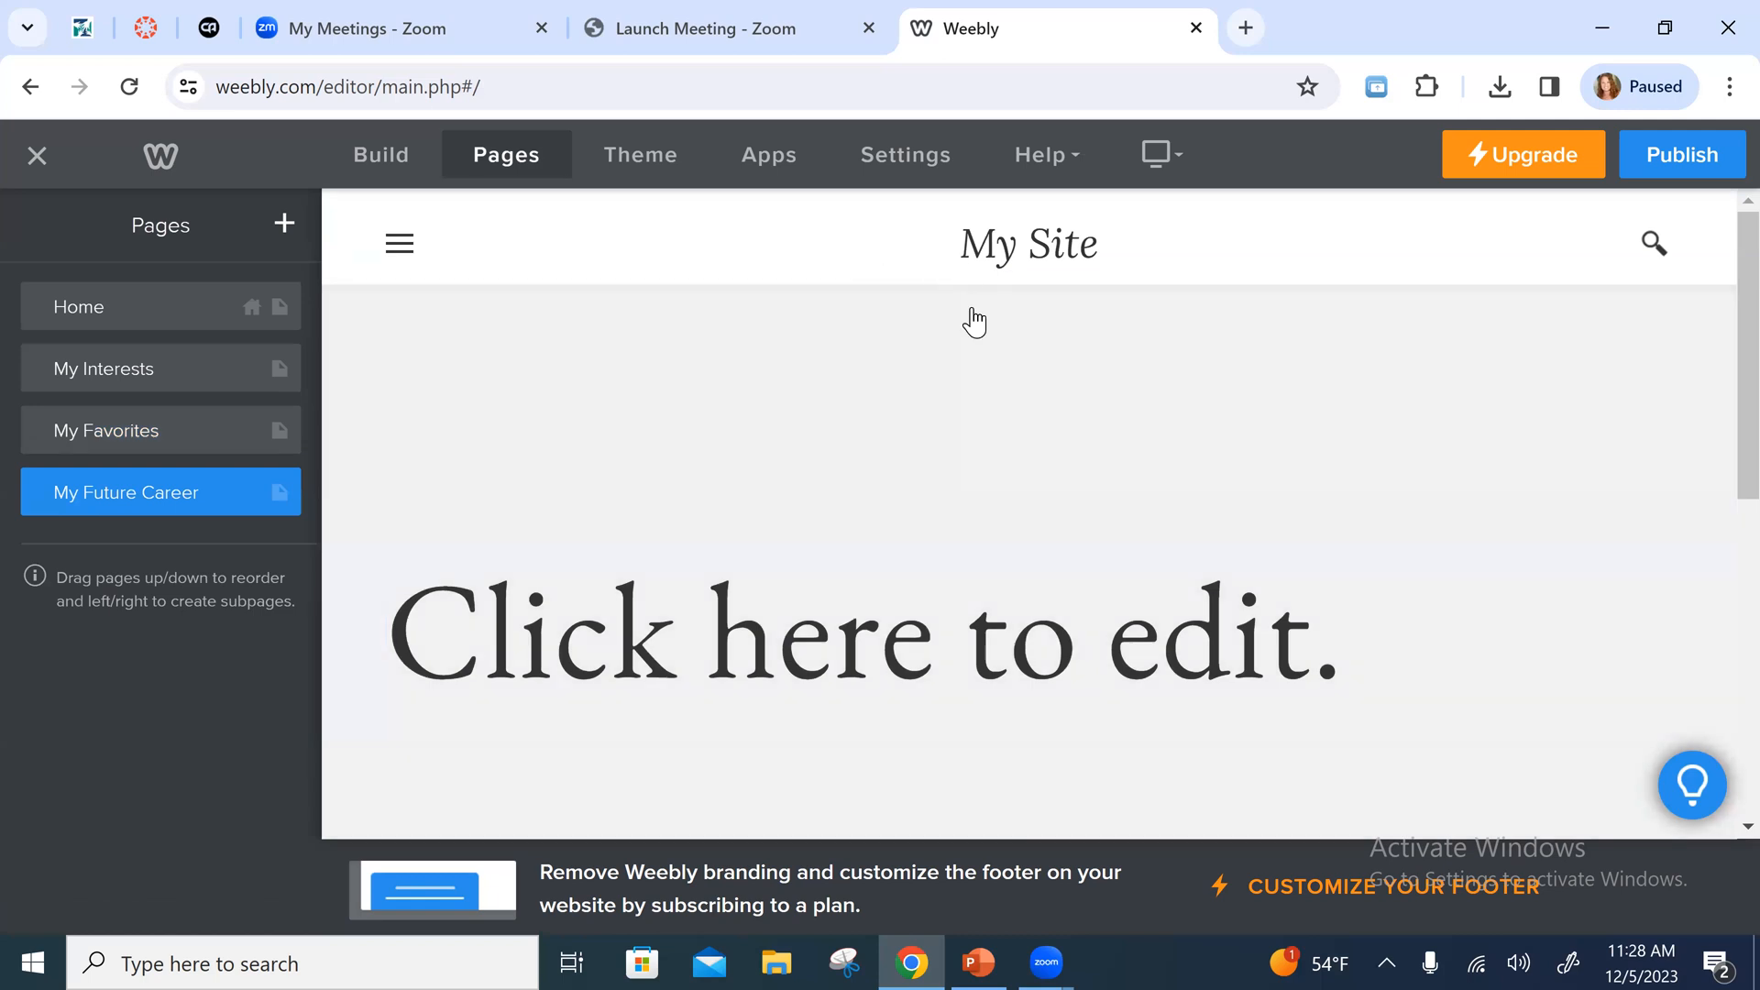
pyautogui.click(400, 244)
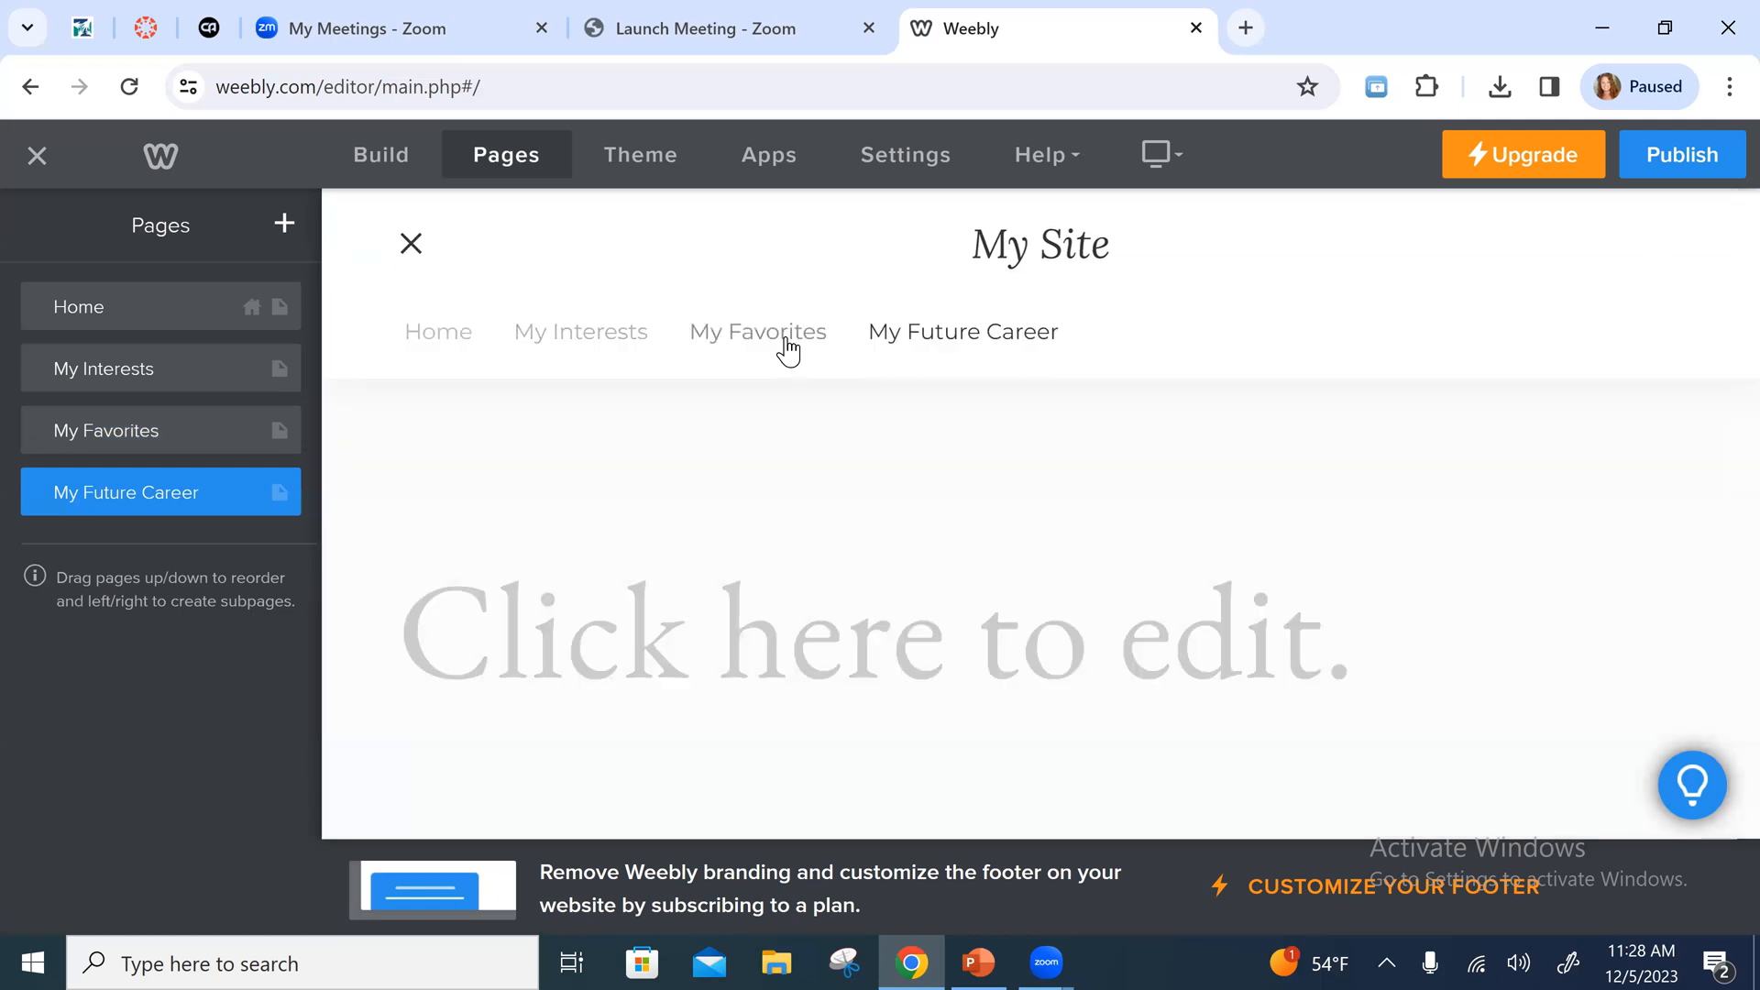
pyautogui.click(779, 339)
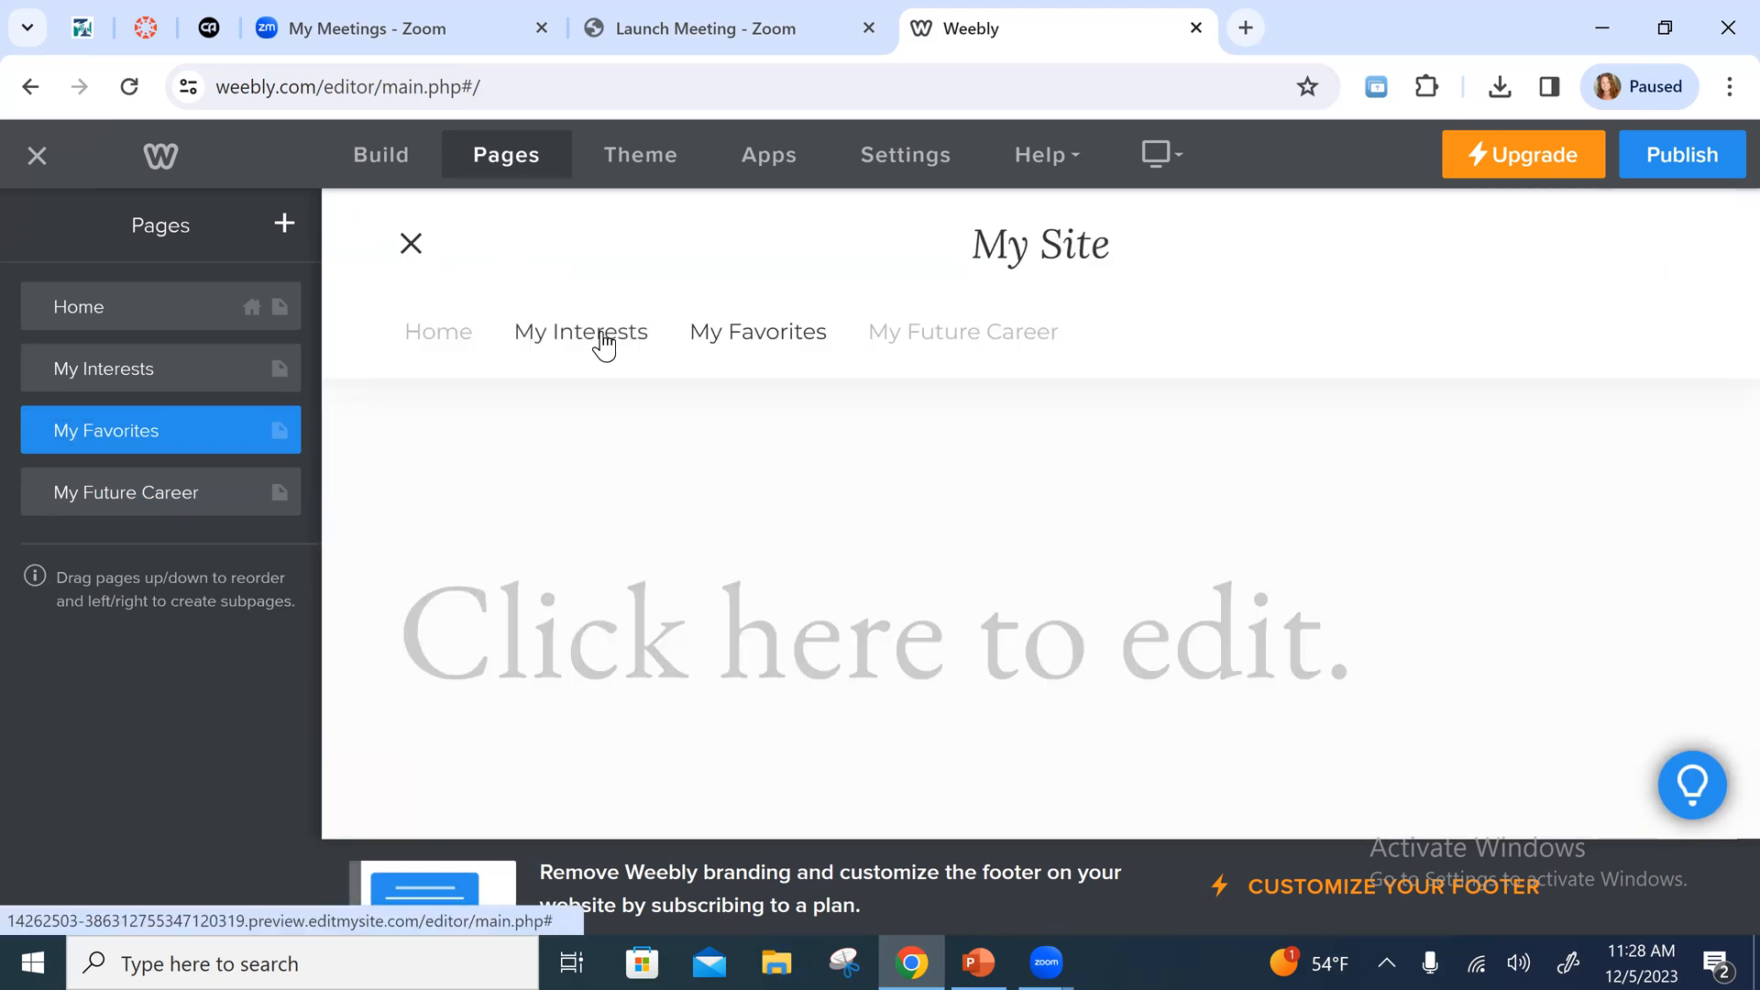
pyautogui.click(598, 336)
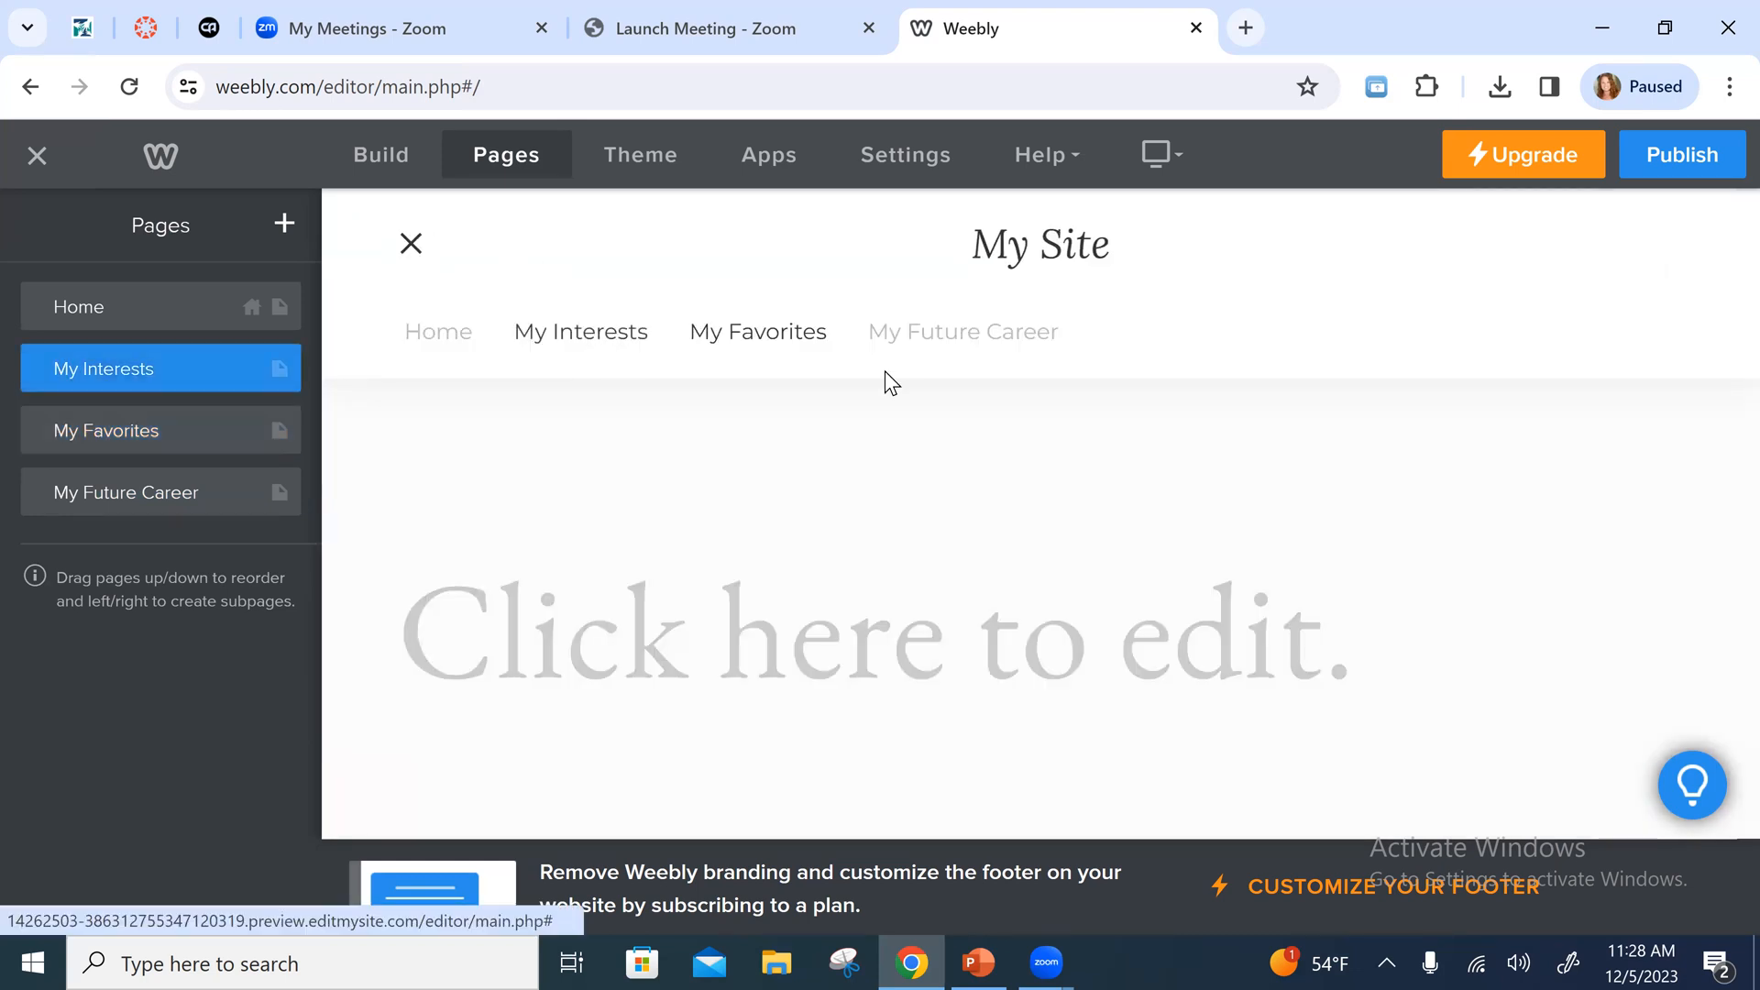
# Open the My Favorites page from the page list and switch to building its content
pyautogui.scroll(-5, 1161, 486)
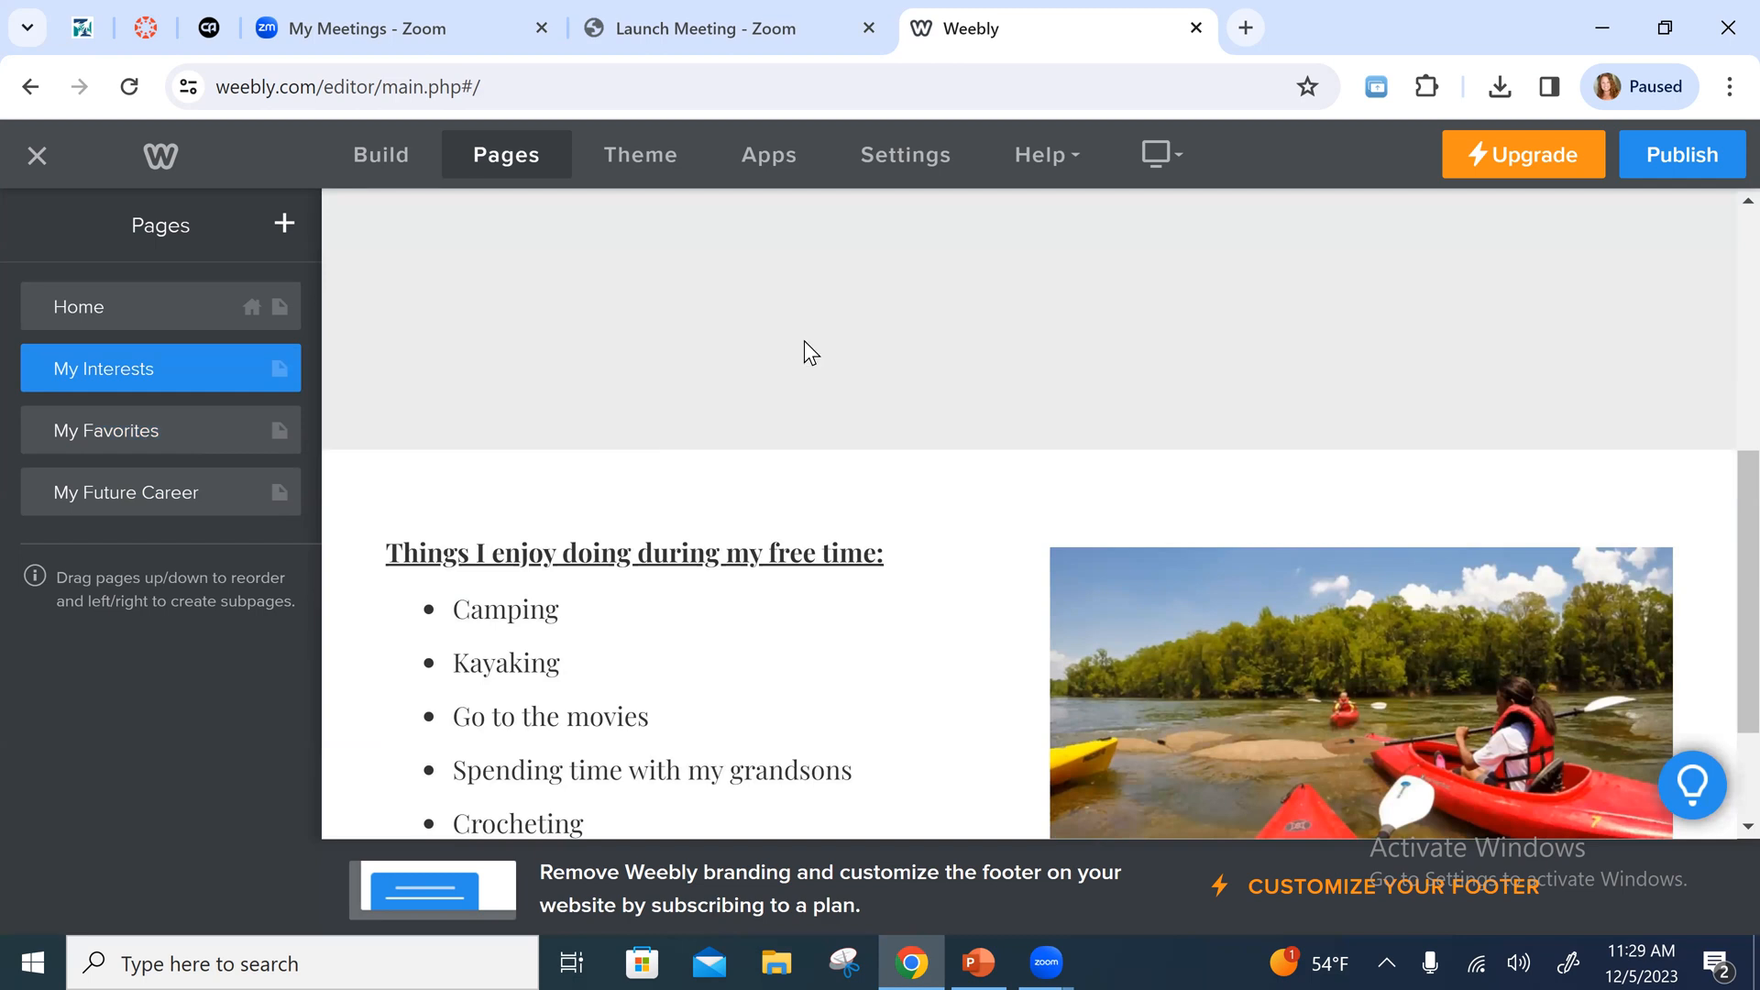
pyautogui.click(383, 163)
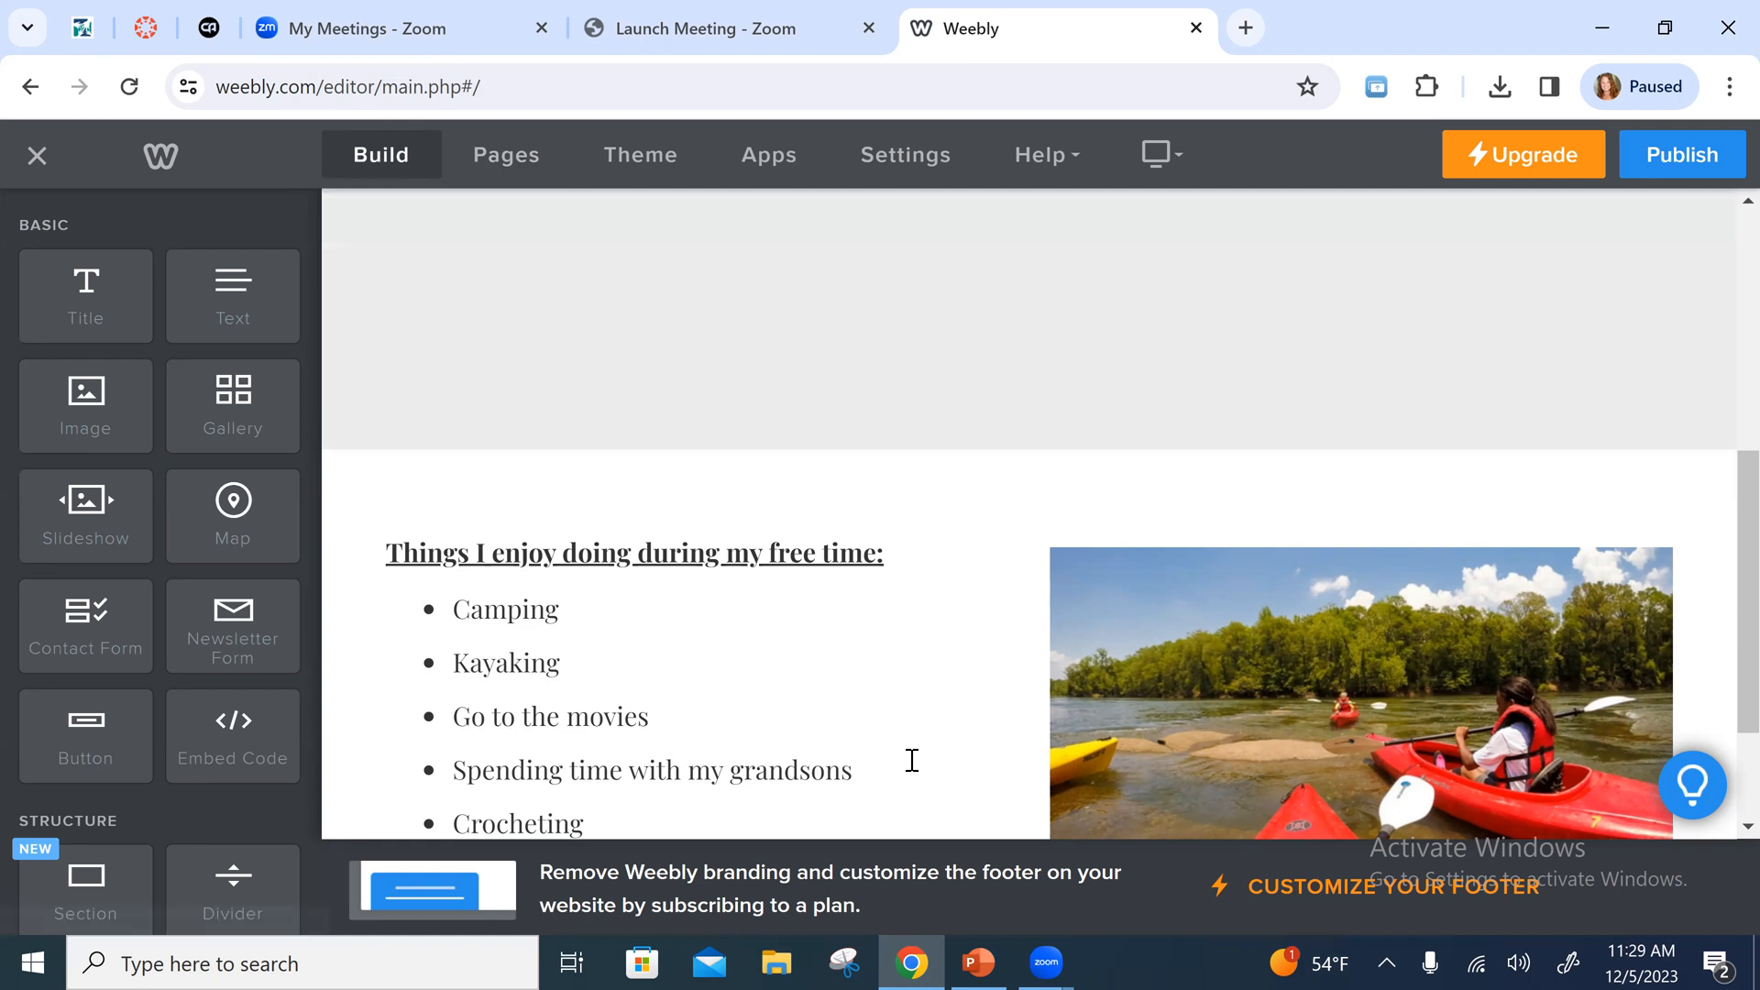
pyautogui.click(502, 162)
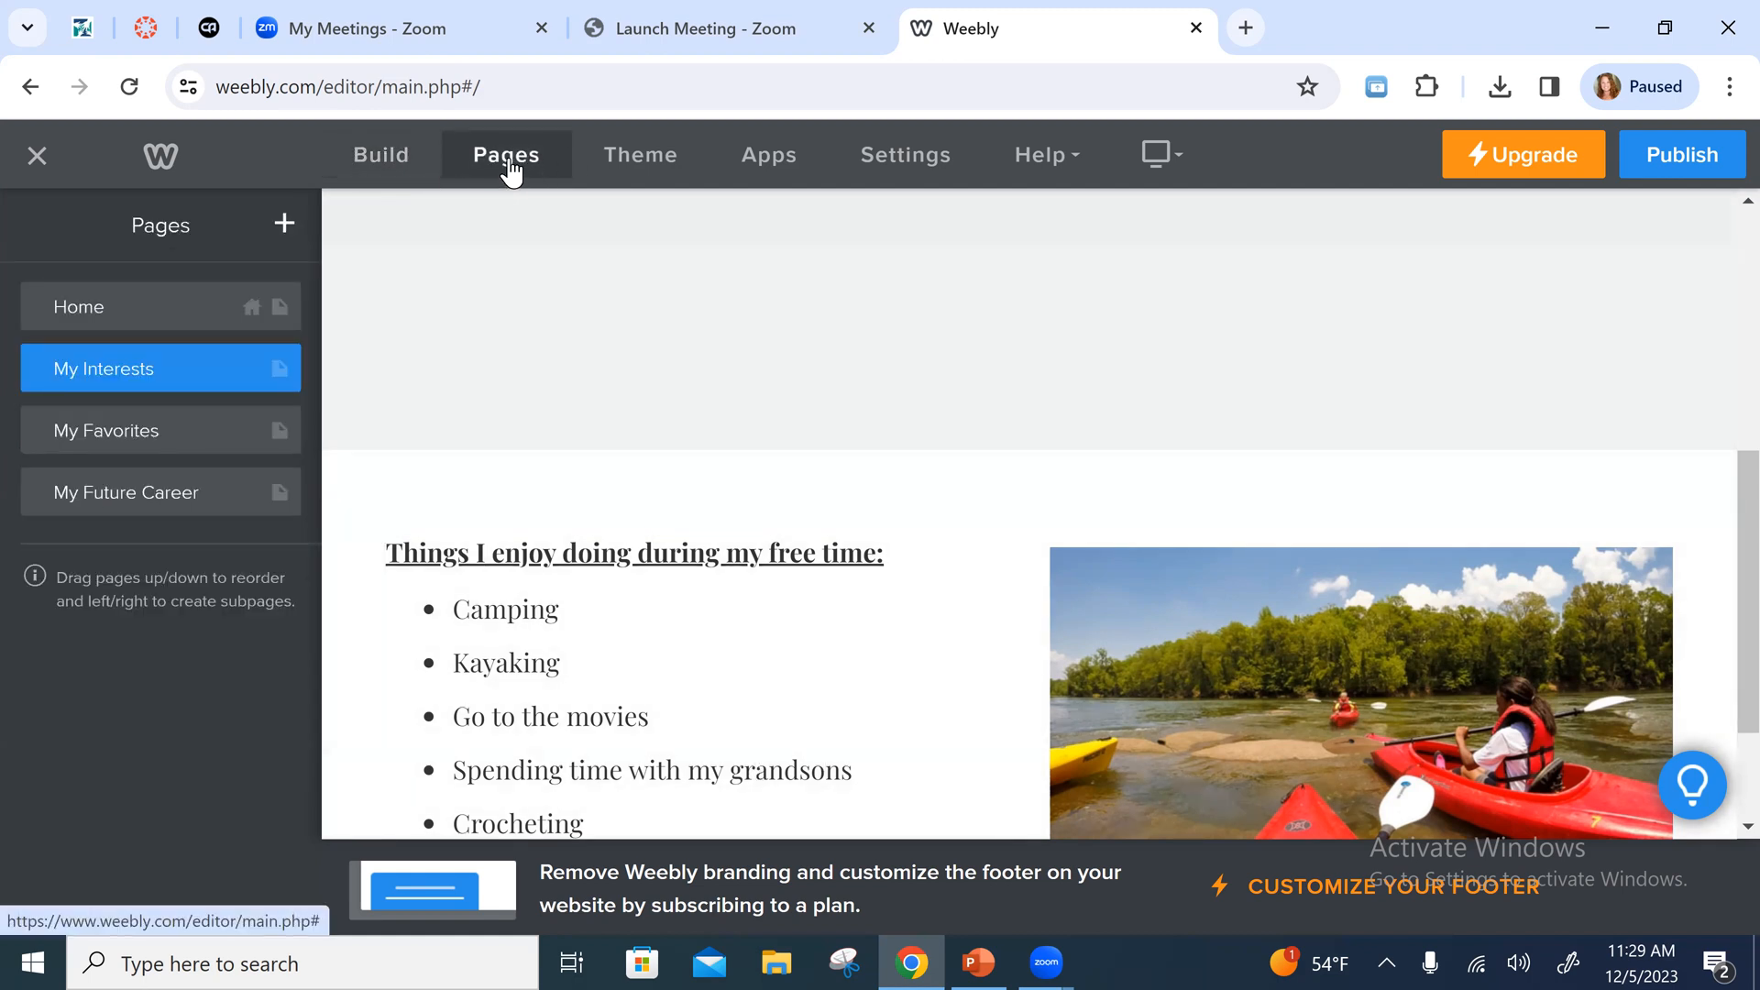
pyautogui.click(138, 440)
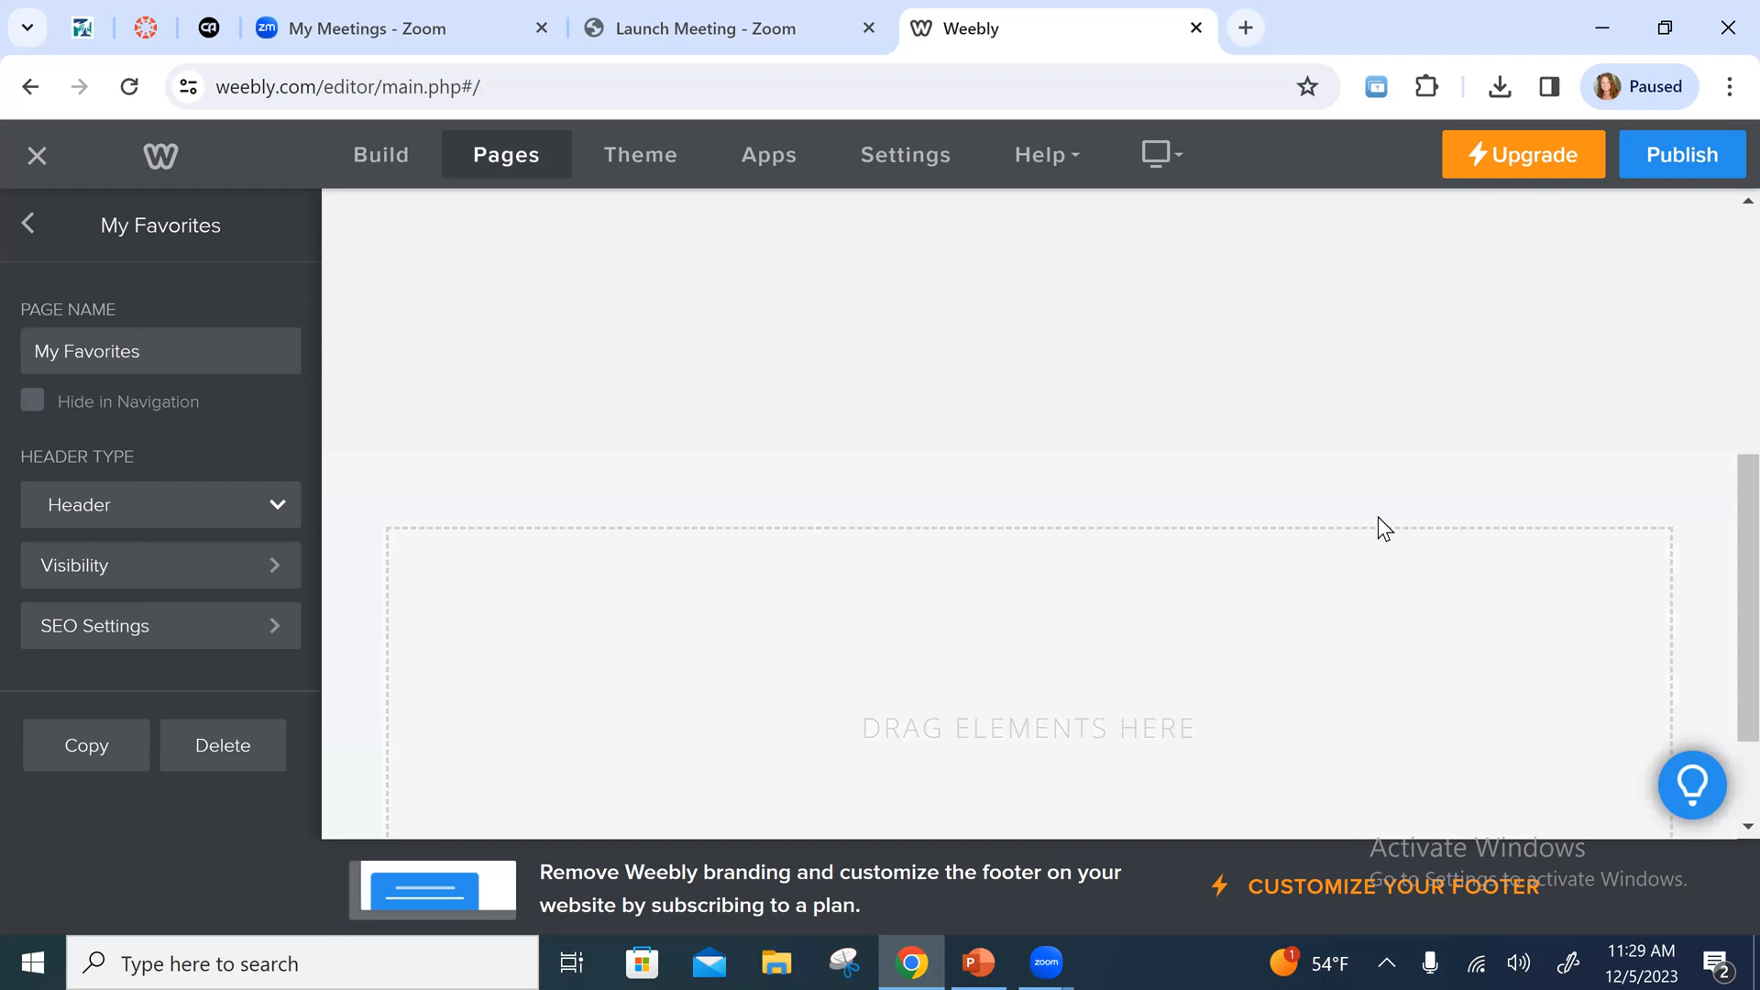
pyautogui.click(383, 163)
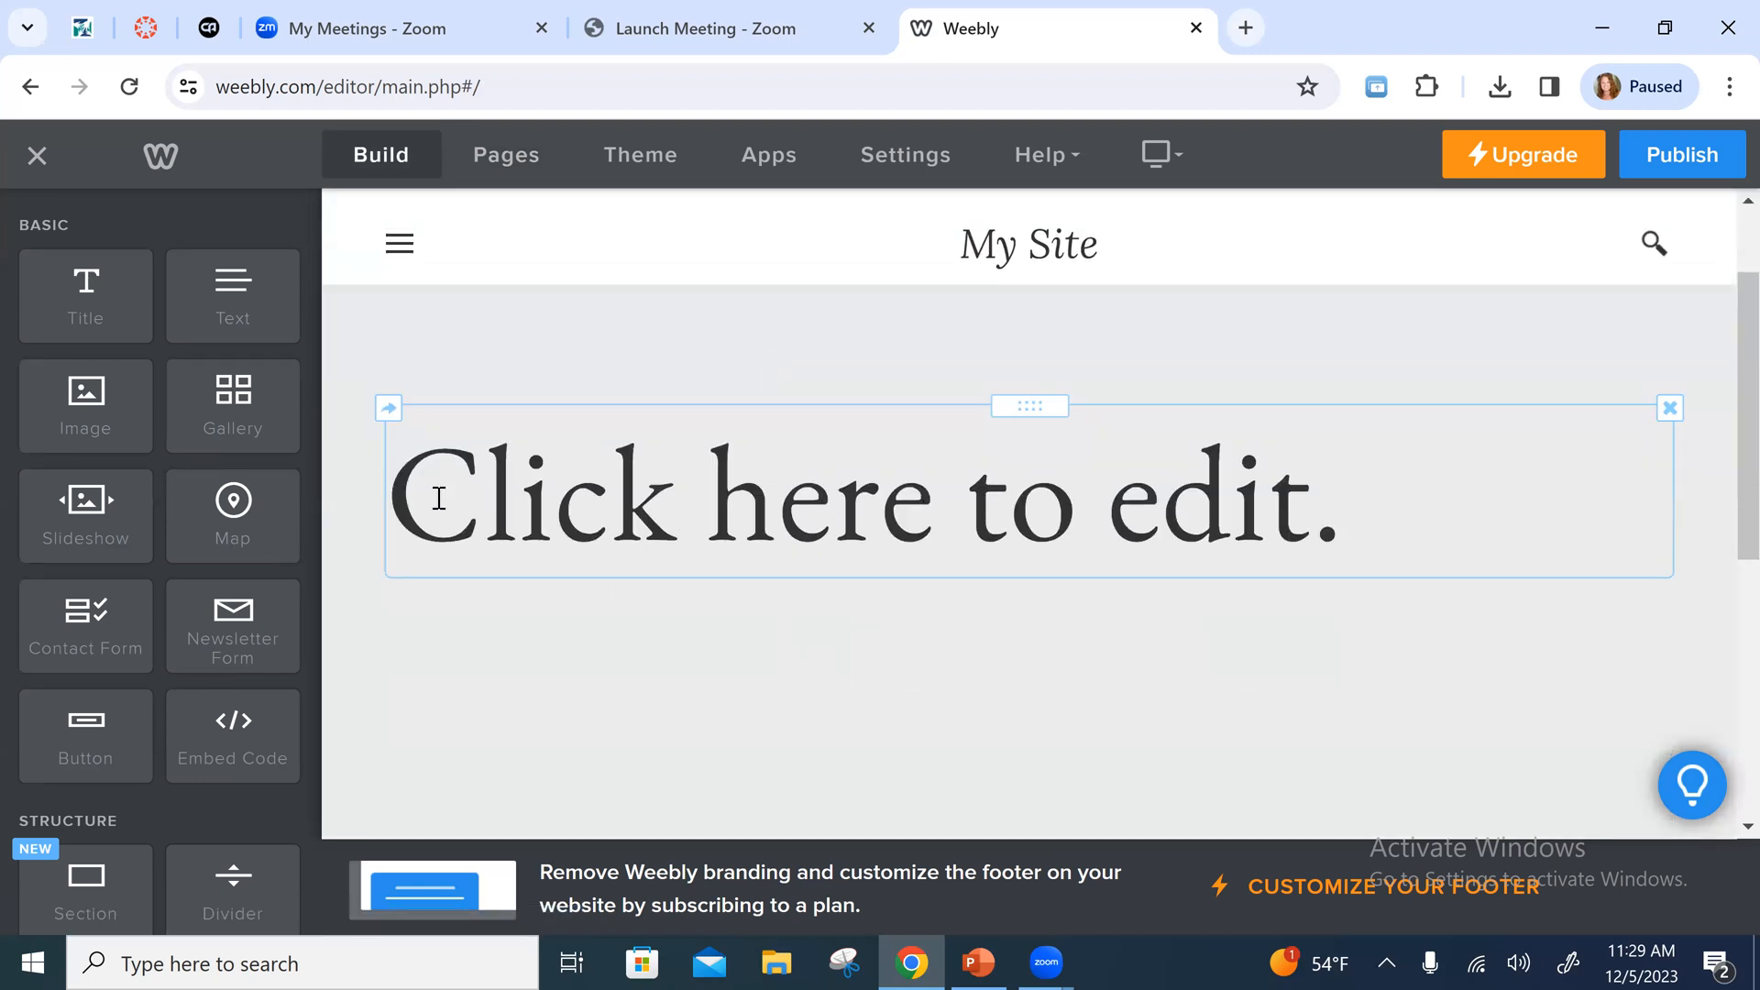
# Replace the placeholder header title on the My Favorites page with "My Favorites"
pyautogui.click(439, 498)
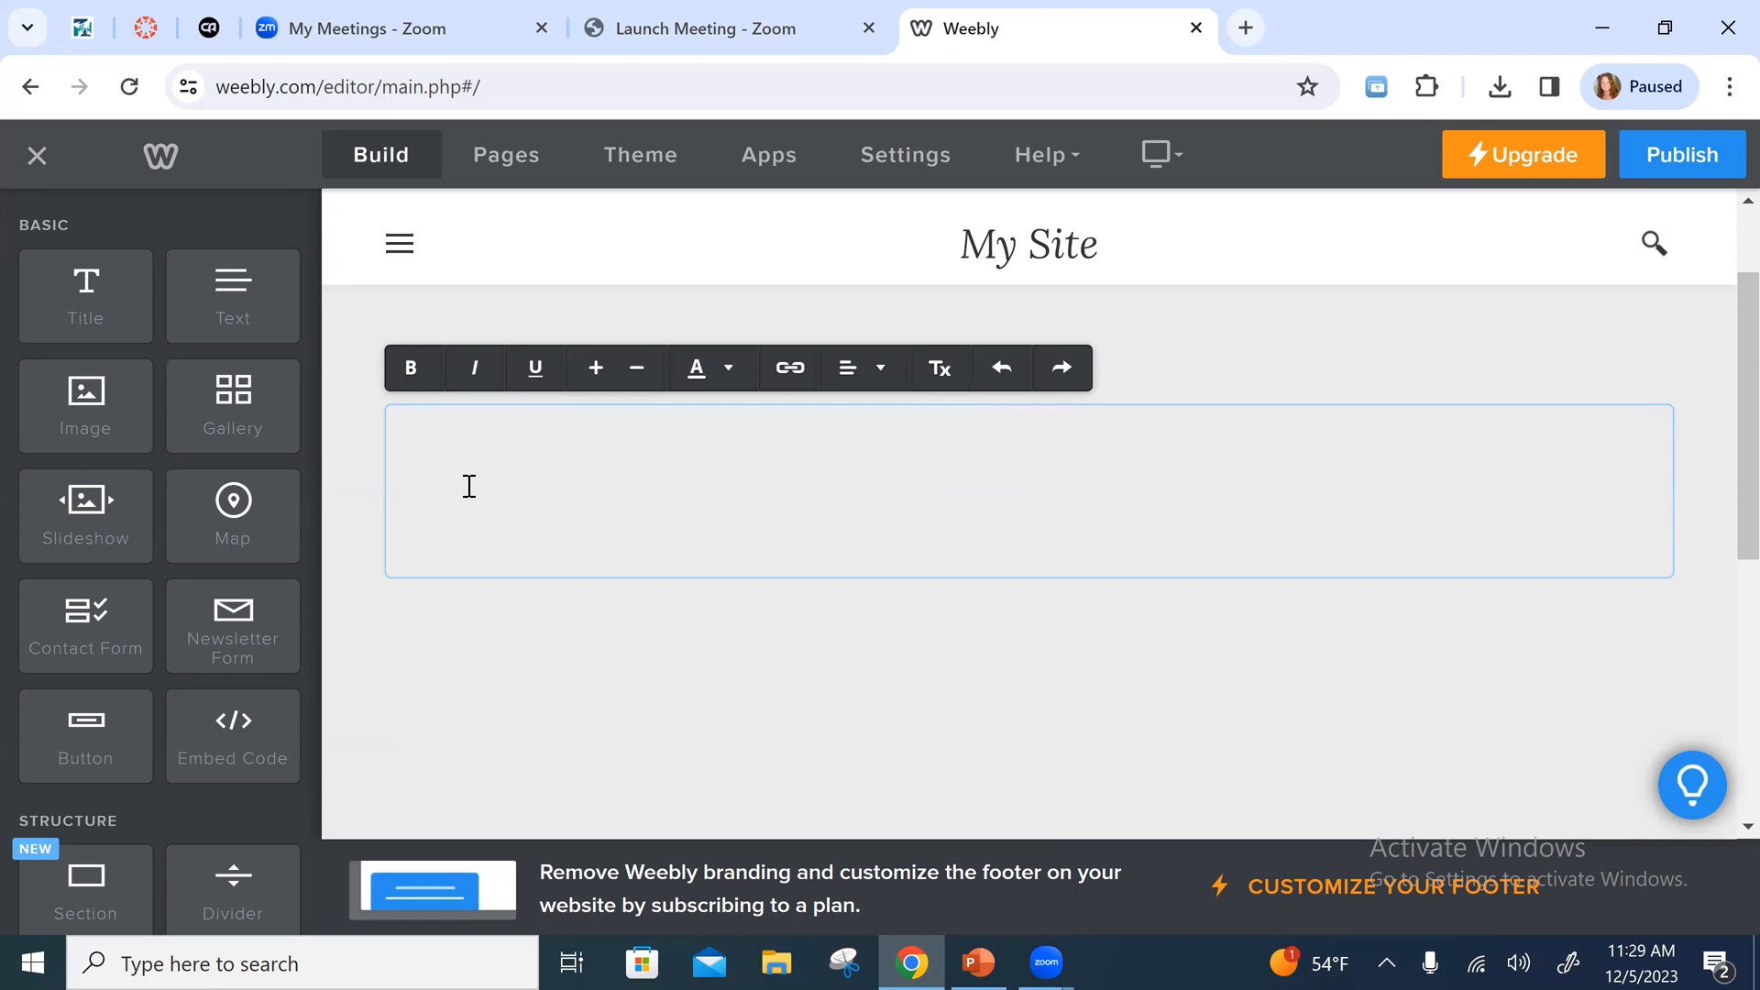
pyautogui.write('My')
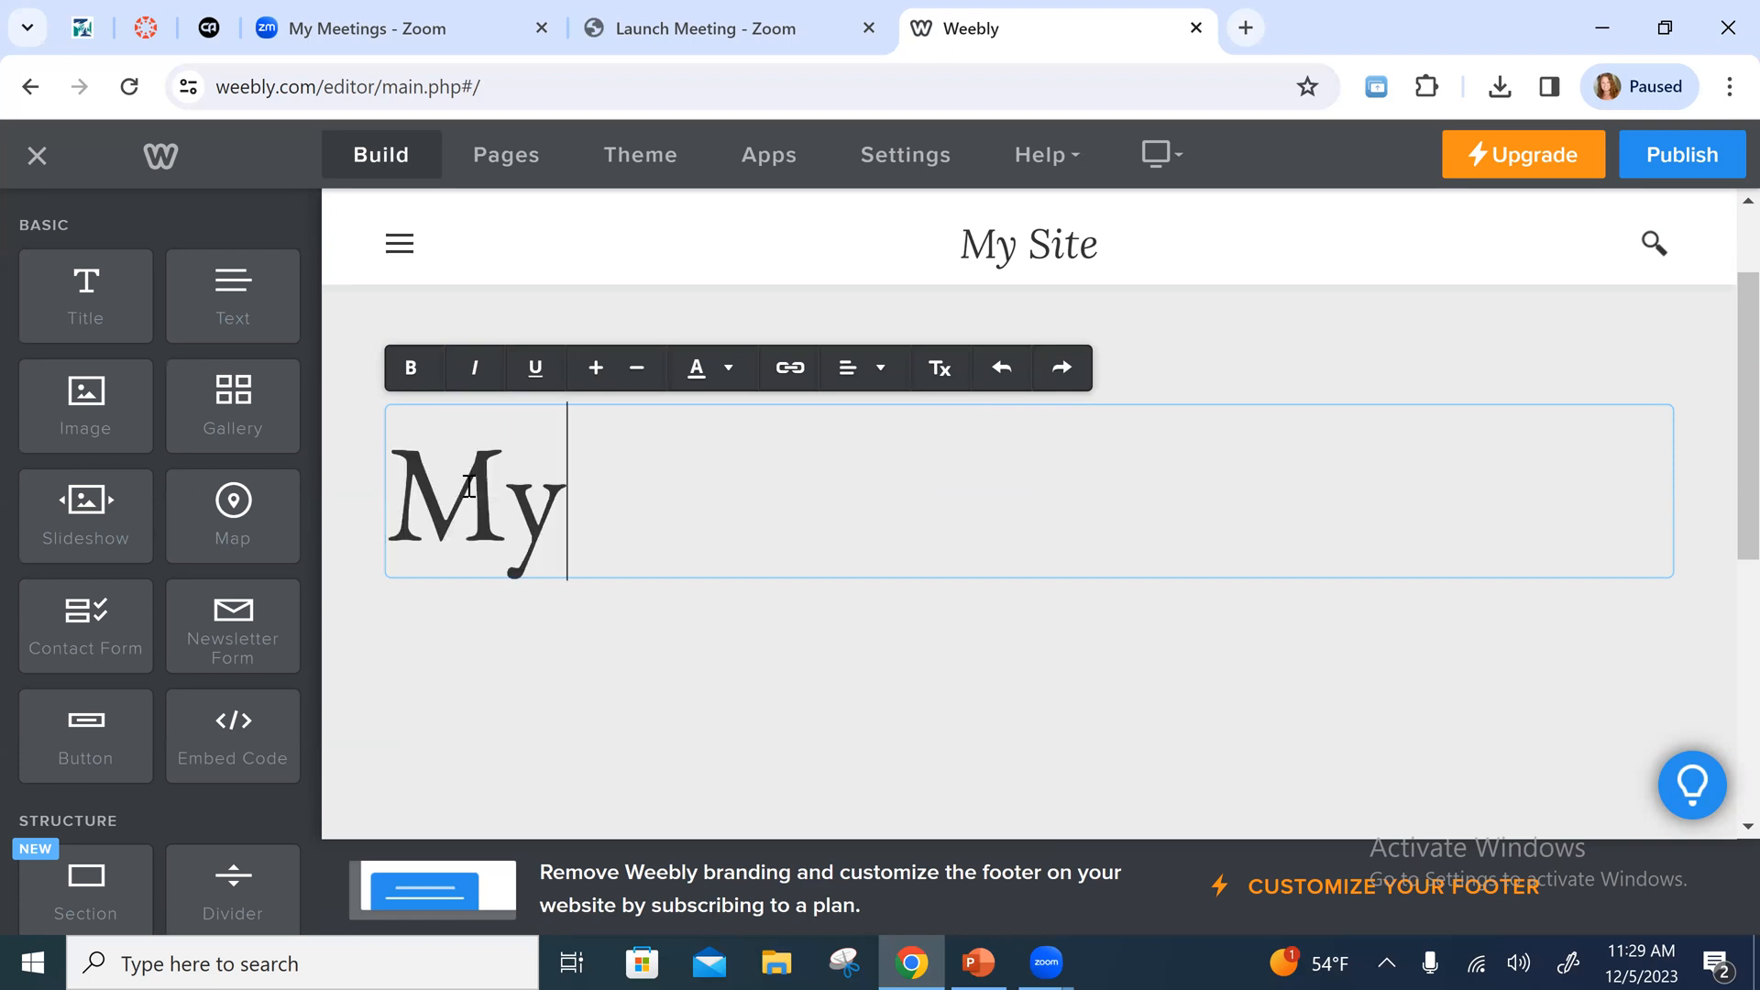
pyautogui.write(' Favorites')
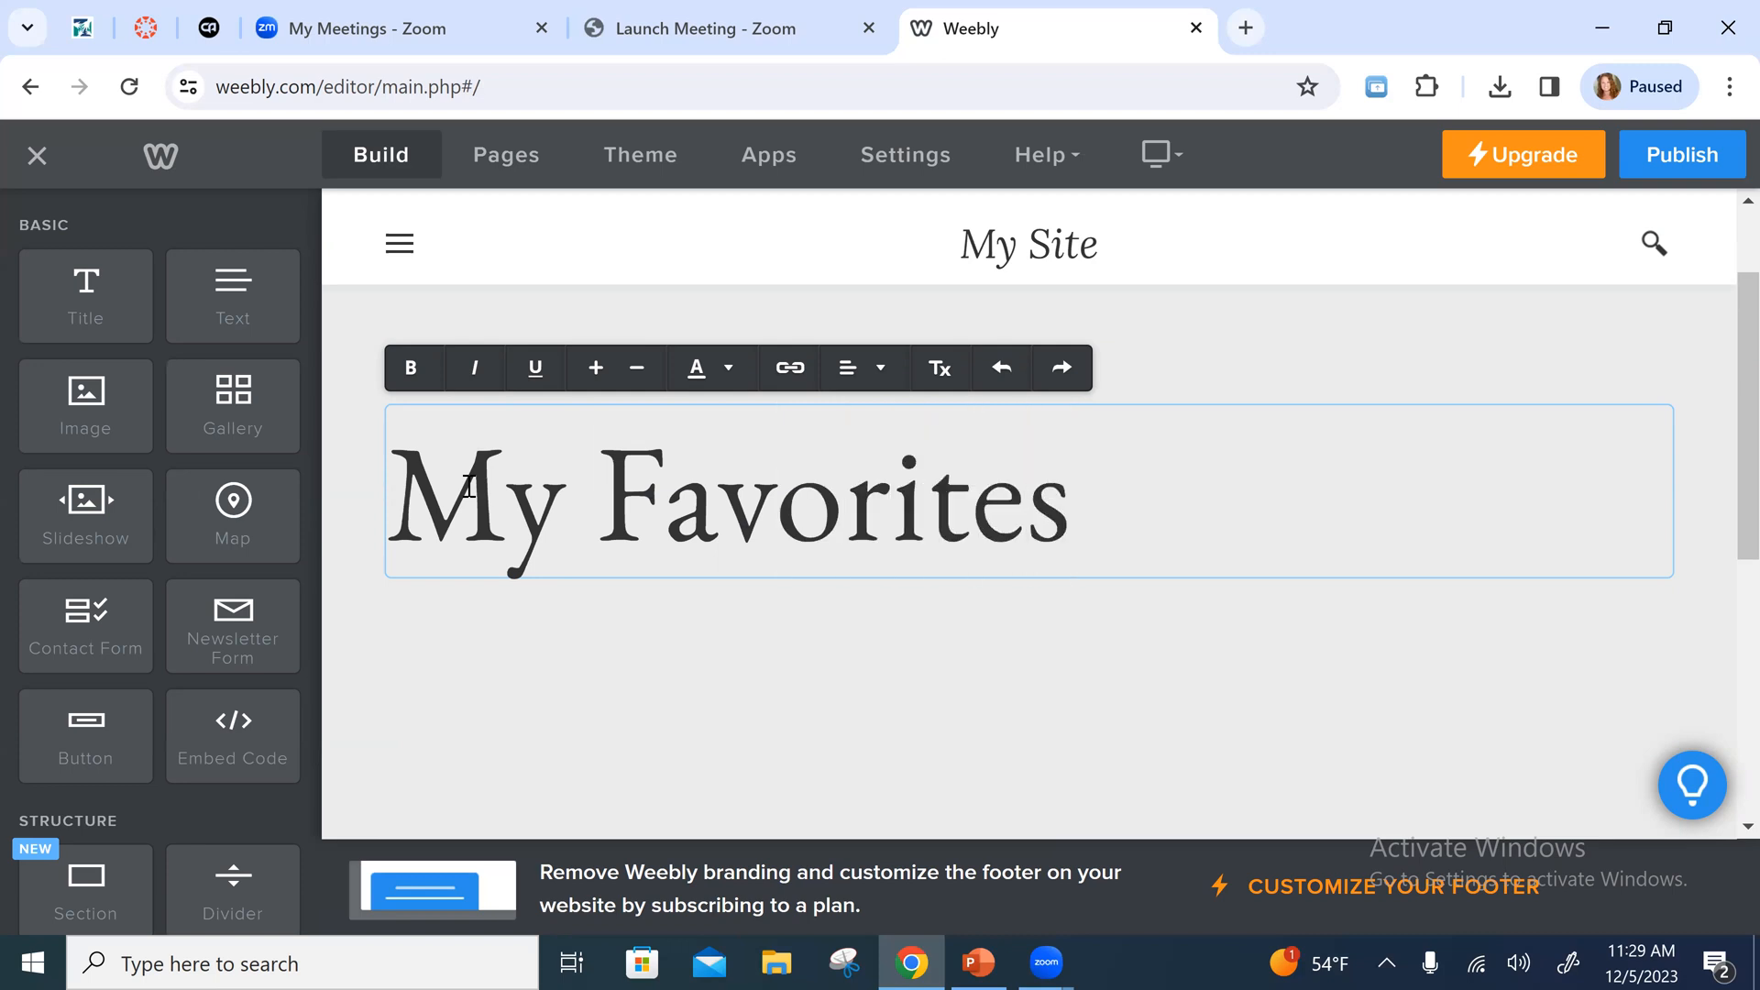
pyautogui.click(651, 656)
# Add a text element below the header reading "Here are a few of my favorite things:" and start a new line
pyautogui.scroll(-2, 941, 637)
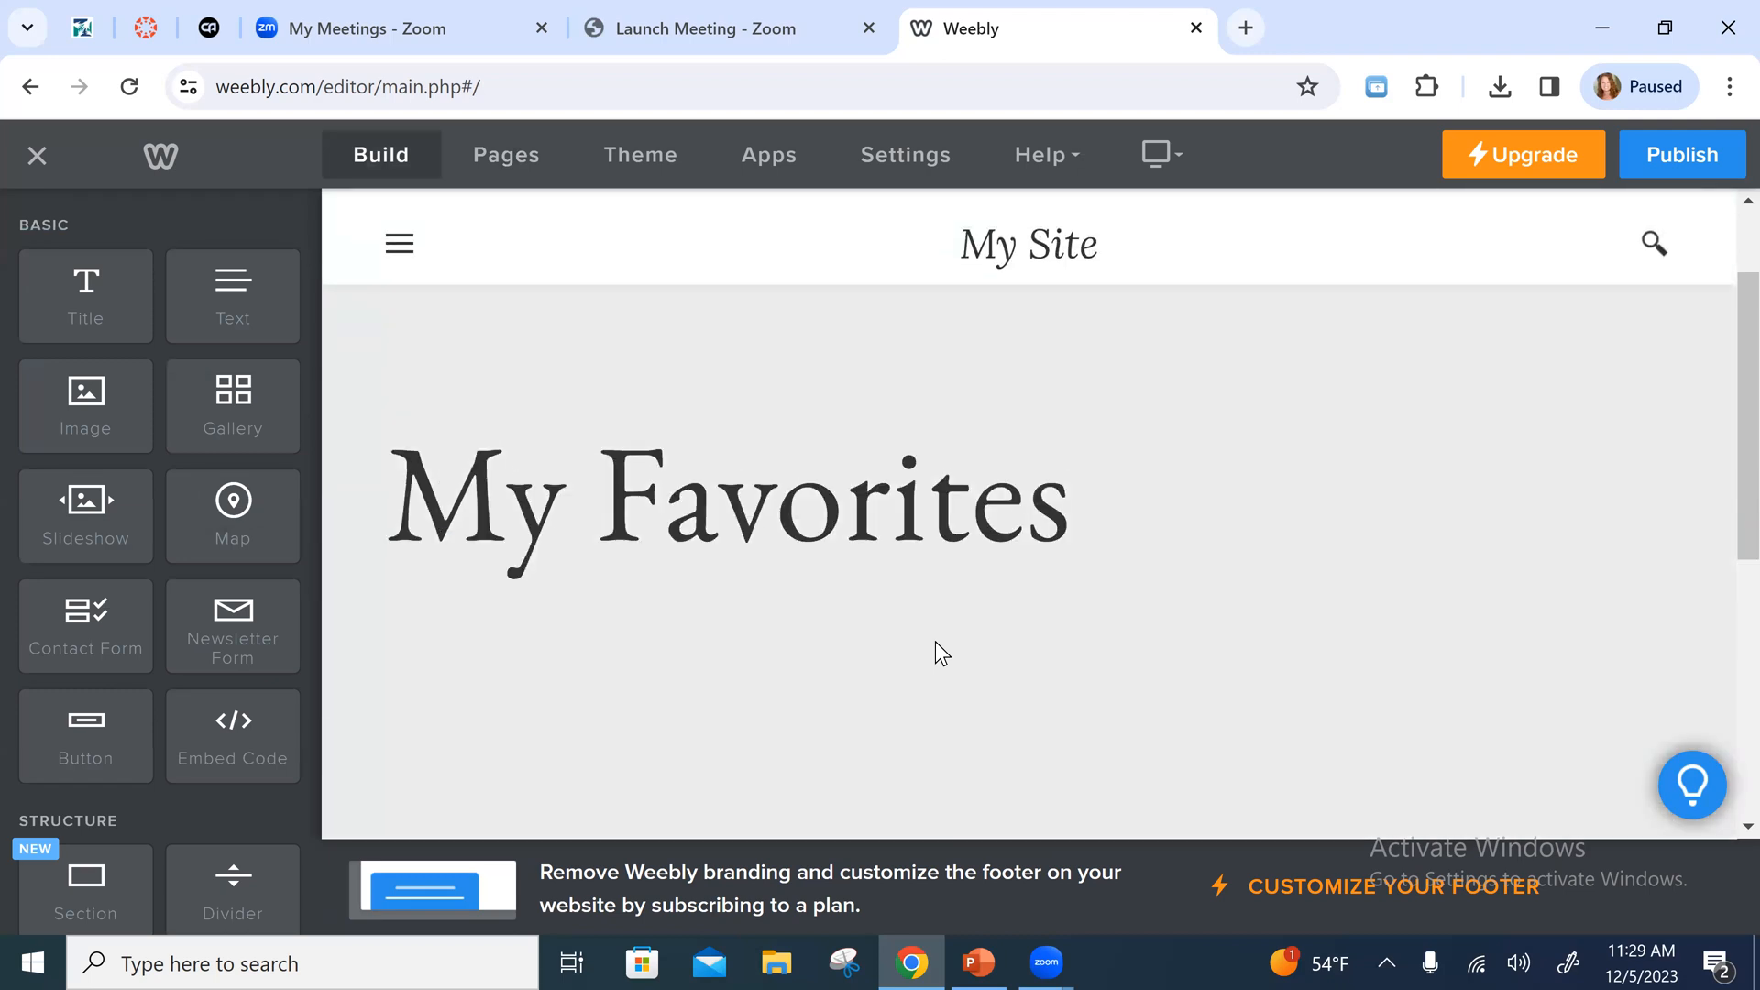
pyautogui.scroll(-3, 934, 642)
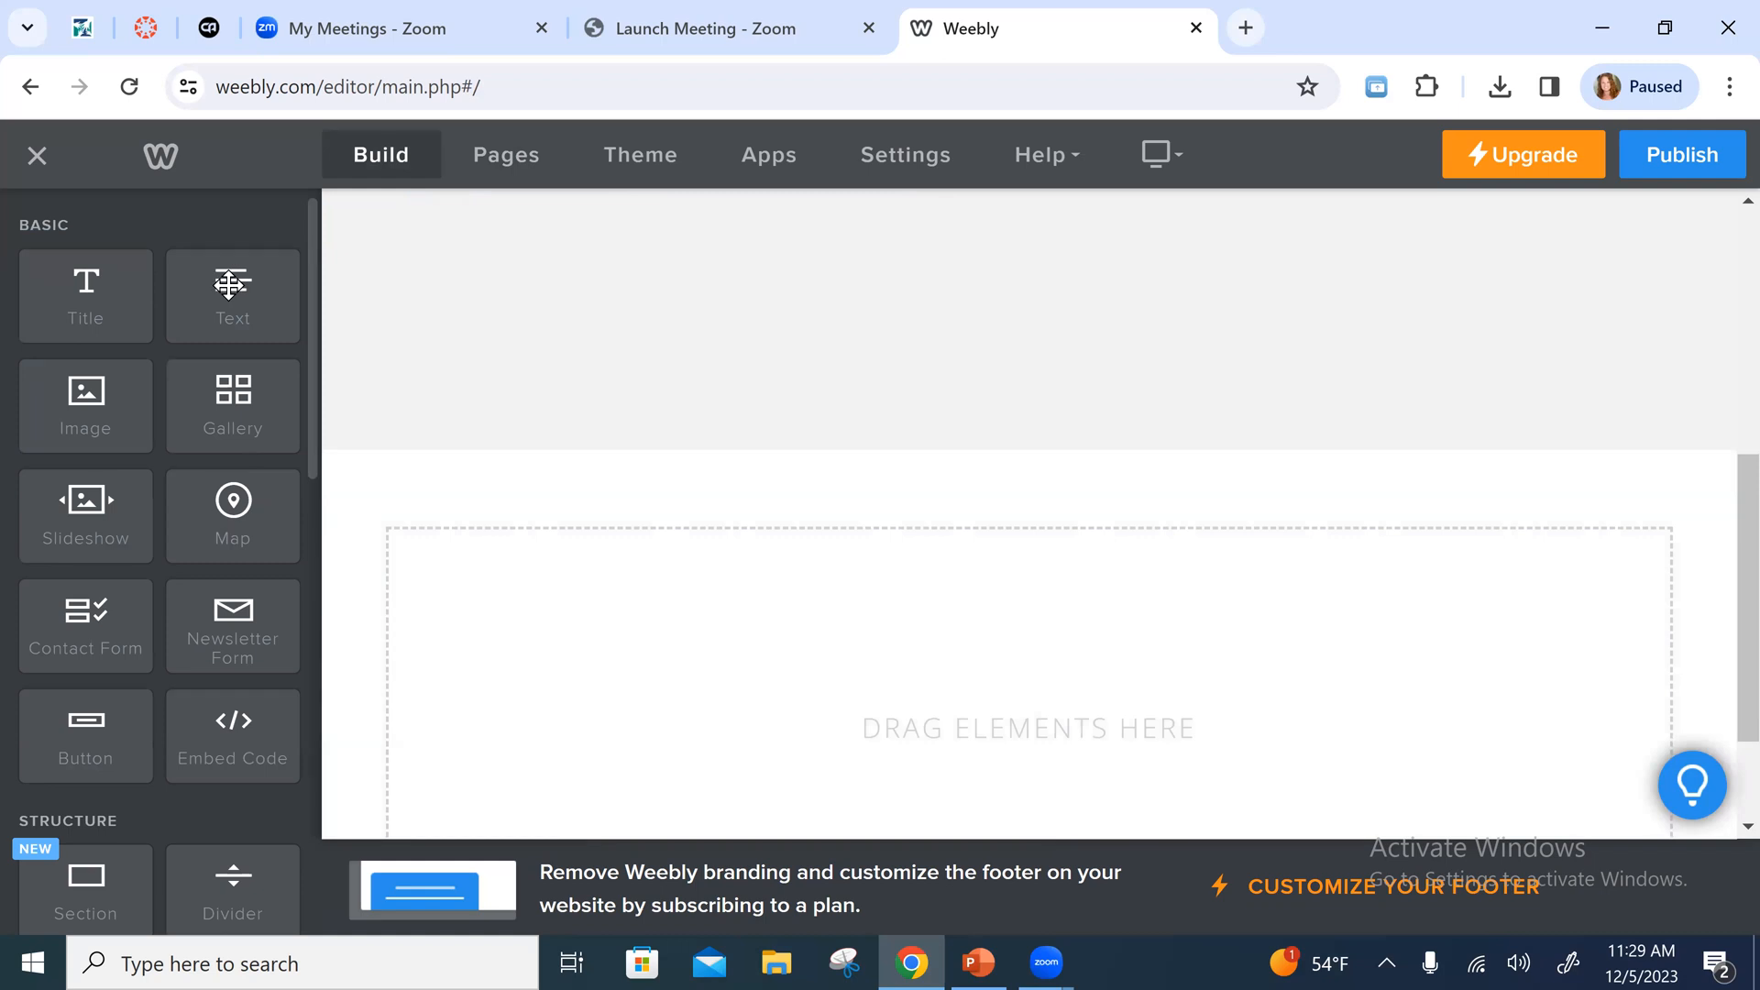
pyautogui.moveTo(229, 283); pyautogui.dragTo(621, 625)
pyautogui.scroll(-1, 801, 589)
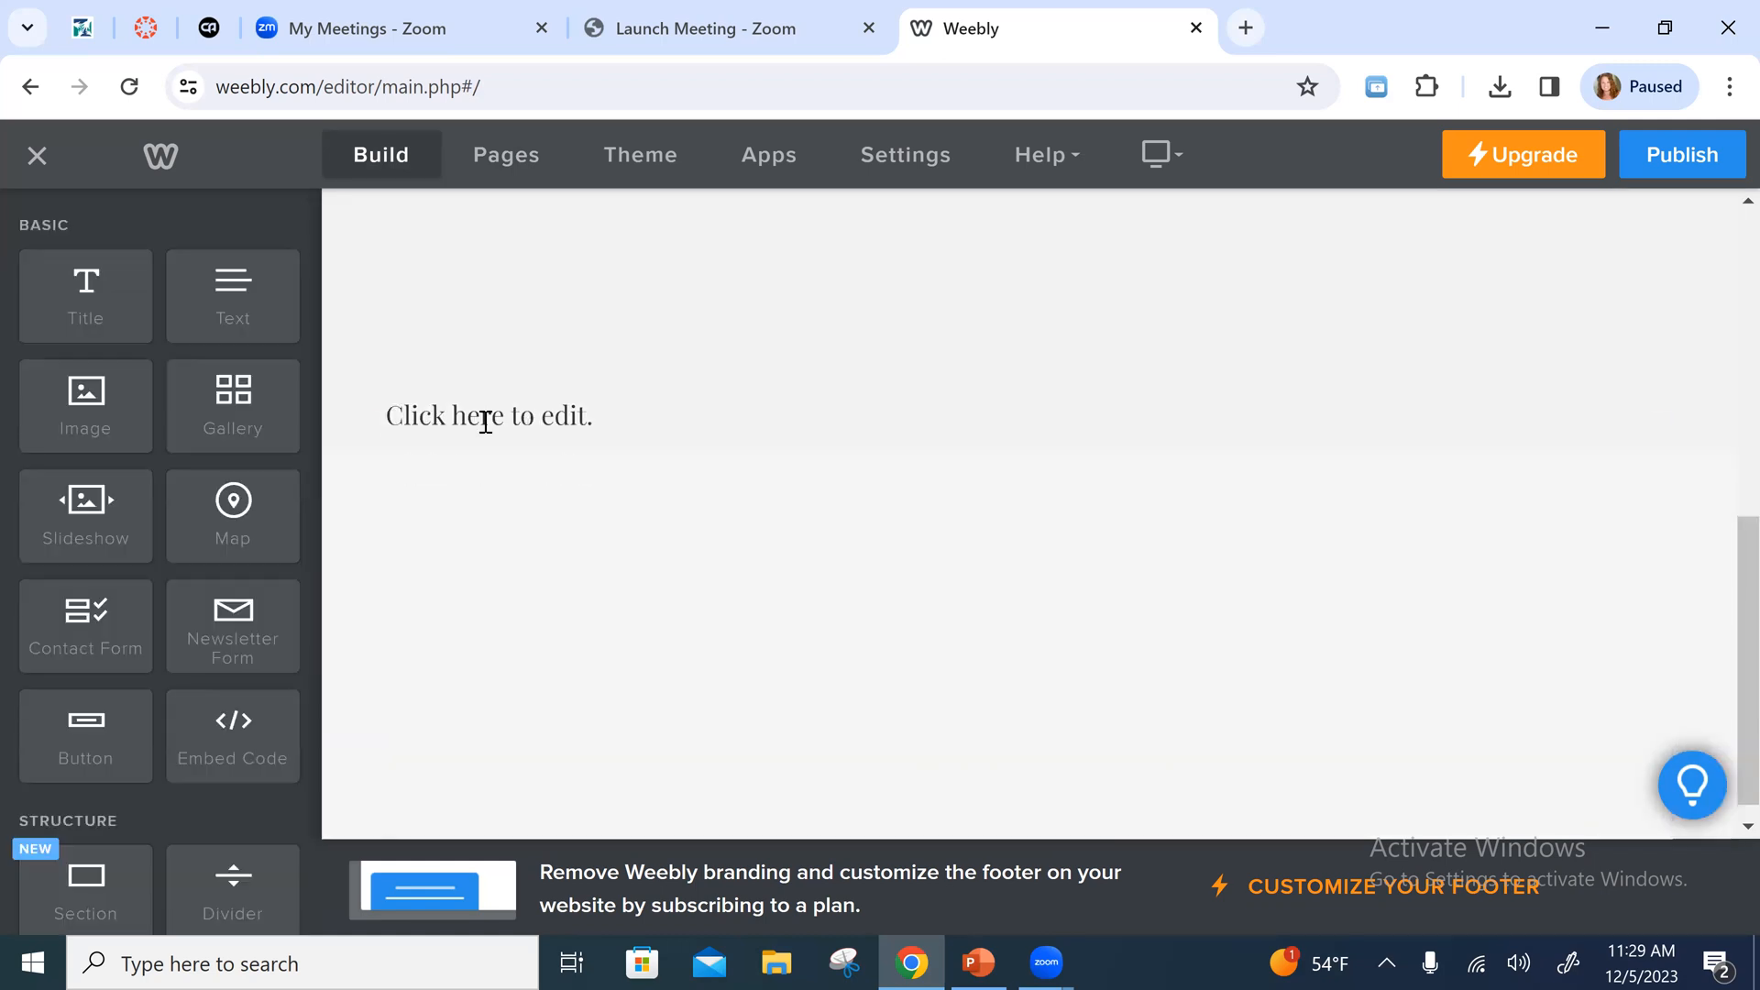
pyautogui.click(483, 418)
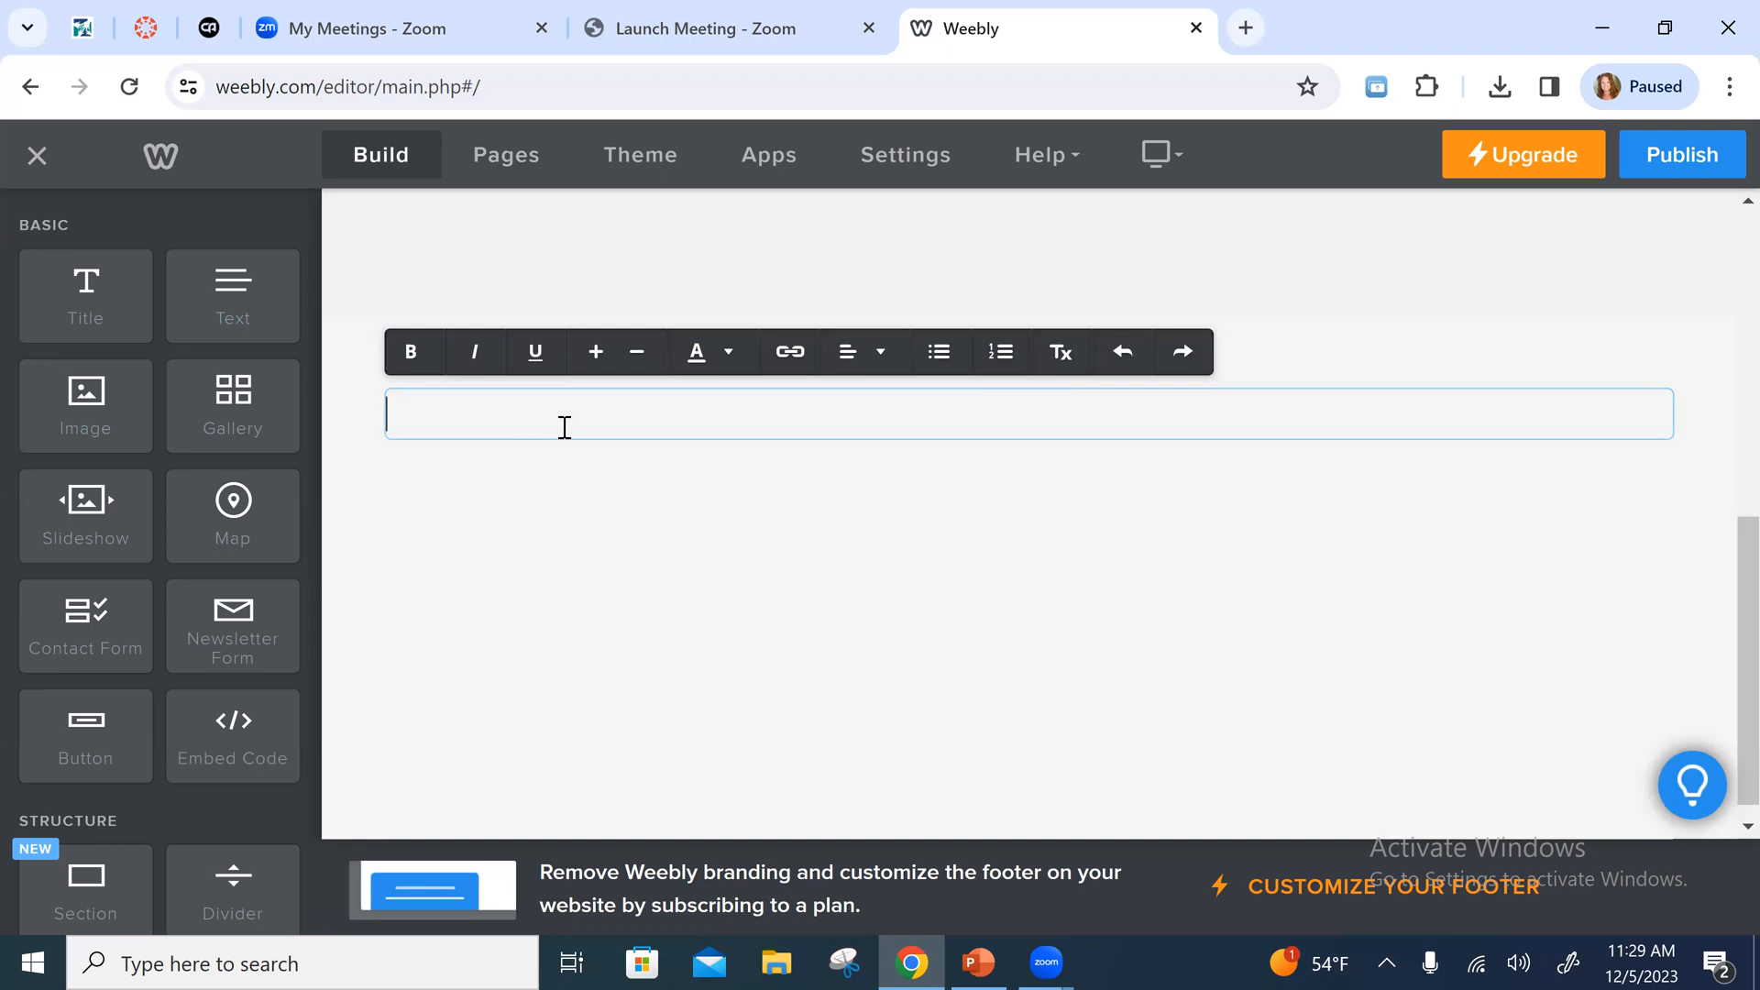
pyautogui.write('Here are a few of my fa')
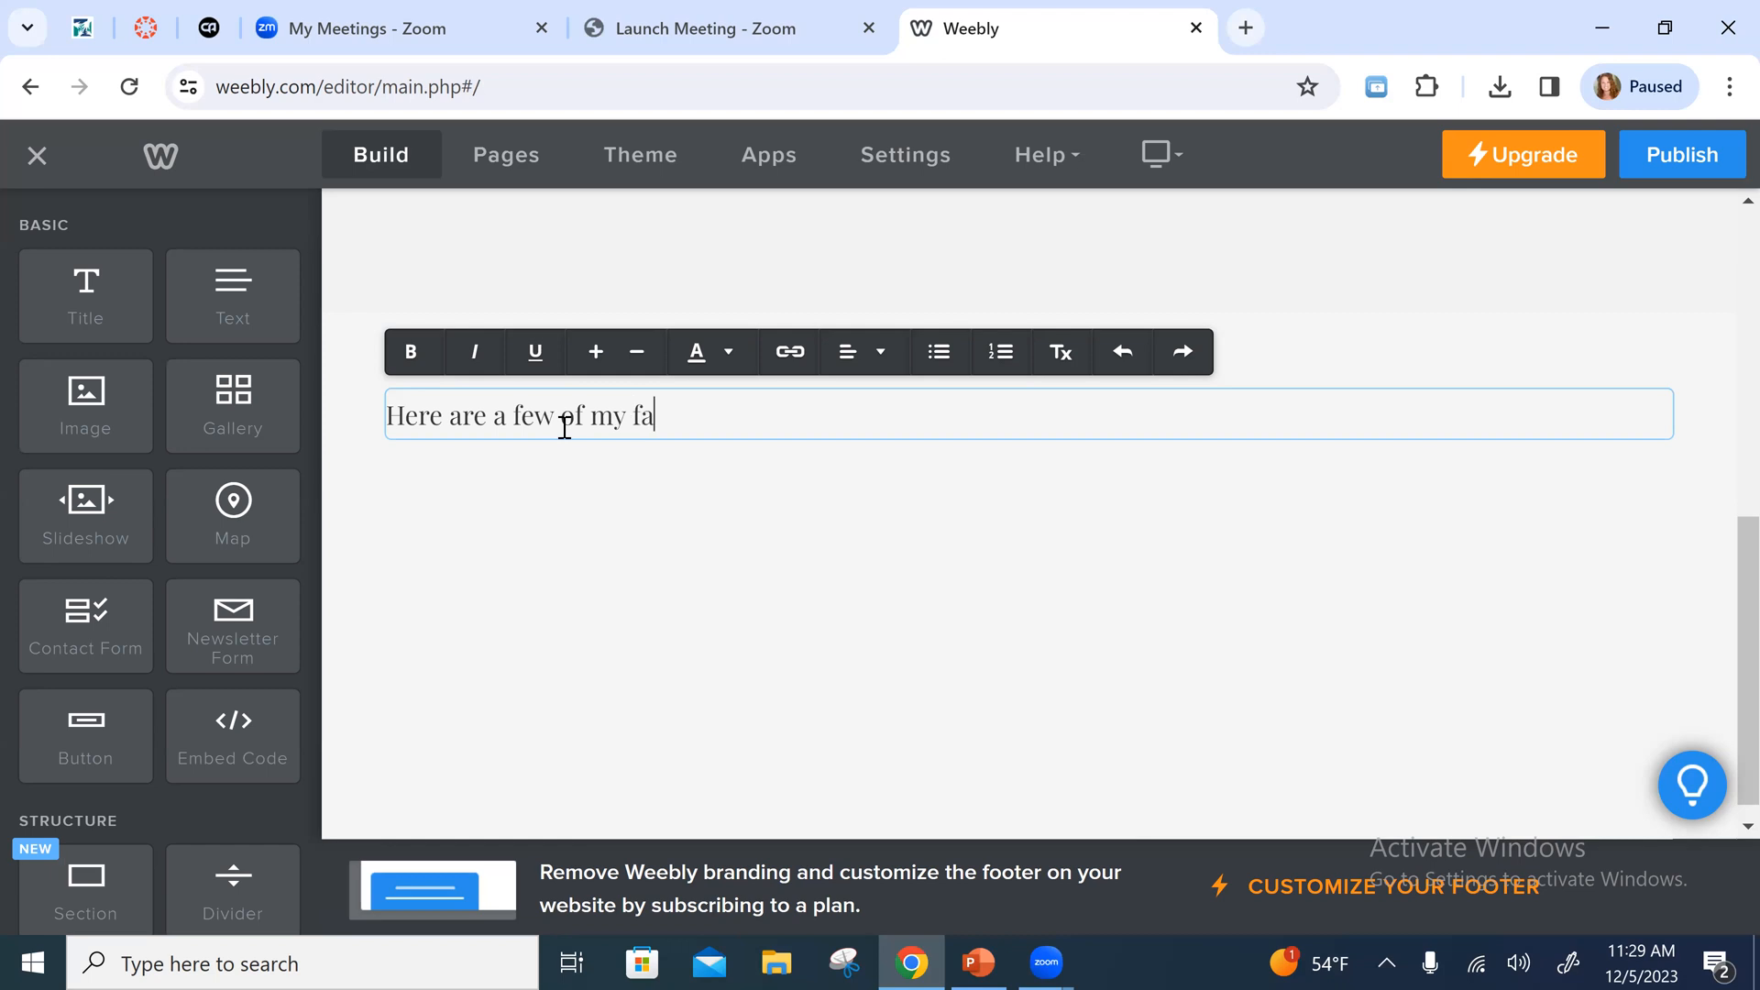
pyautogui.write('vorite thing')
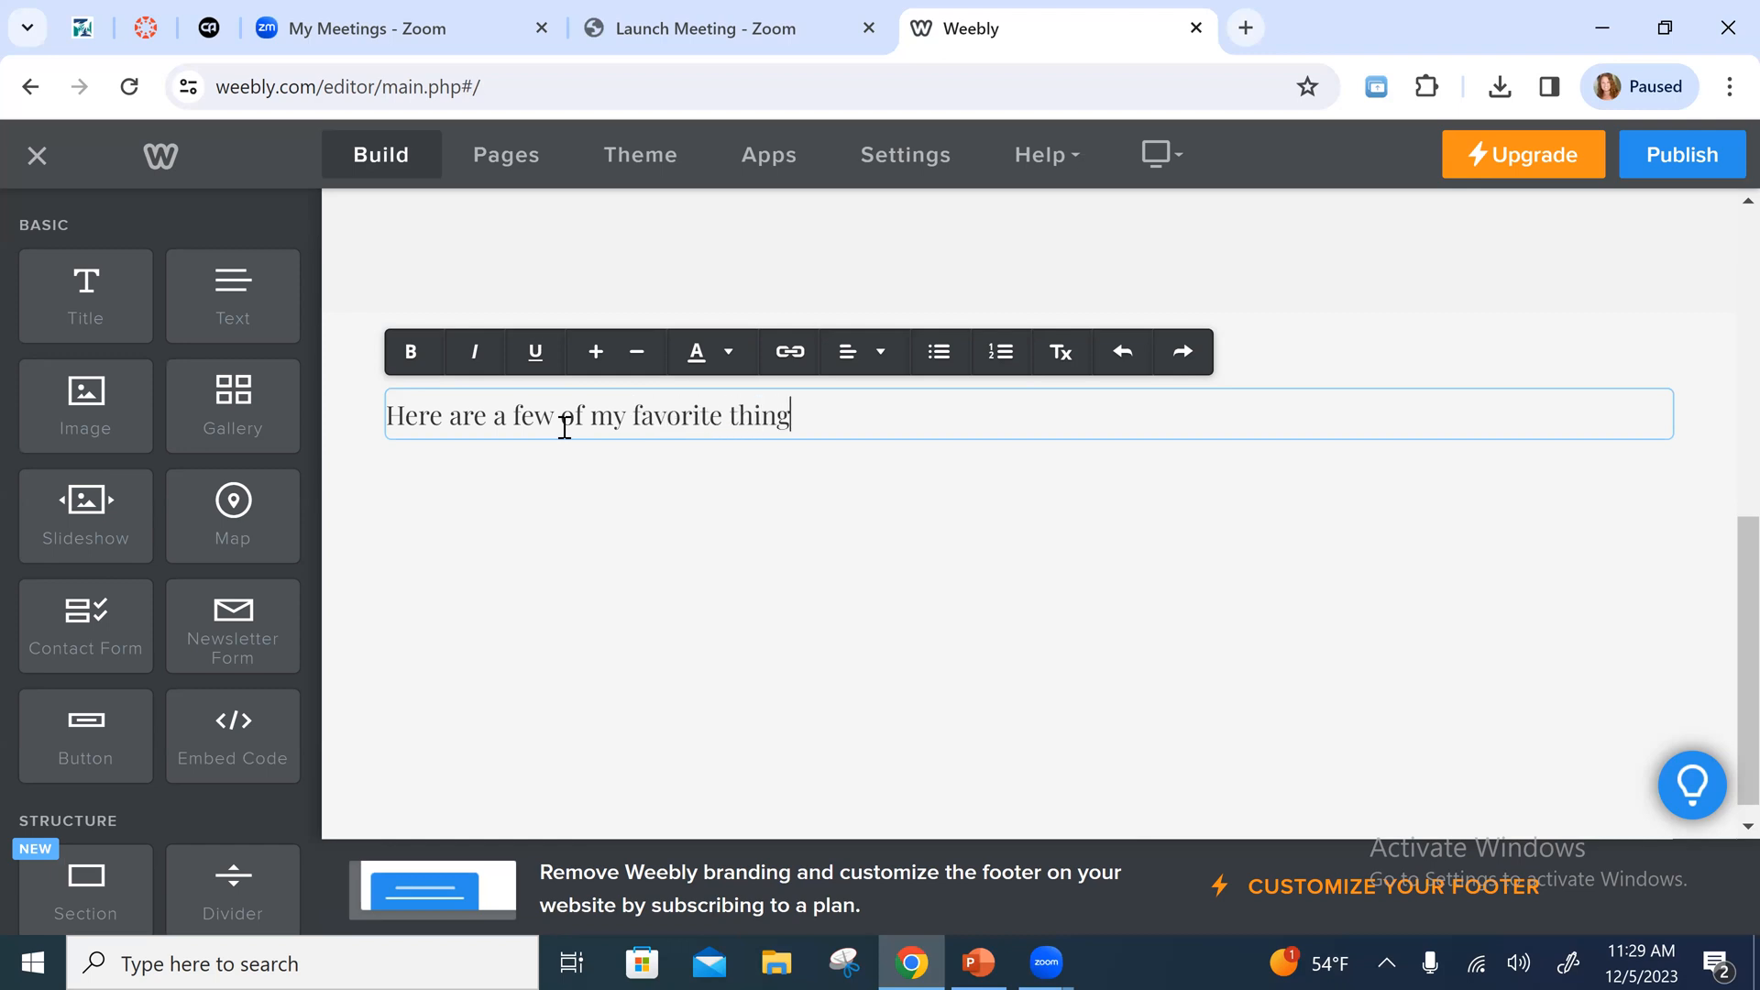
pyautogui.write('s:')
pyautogui.press('Return')
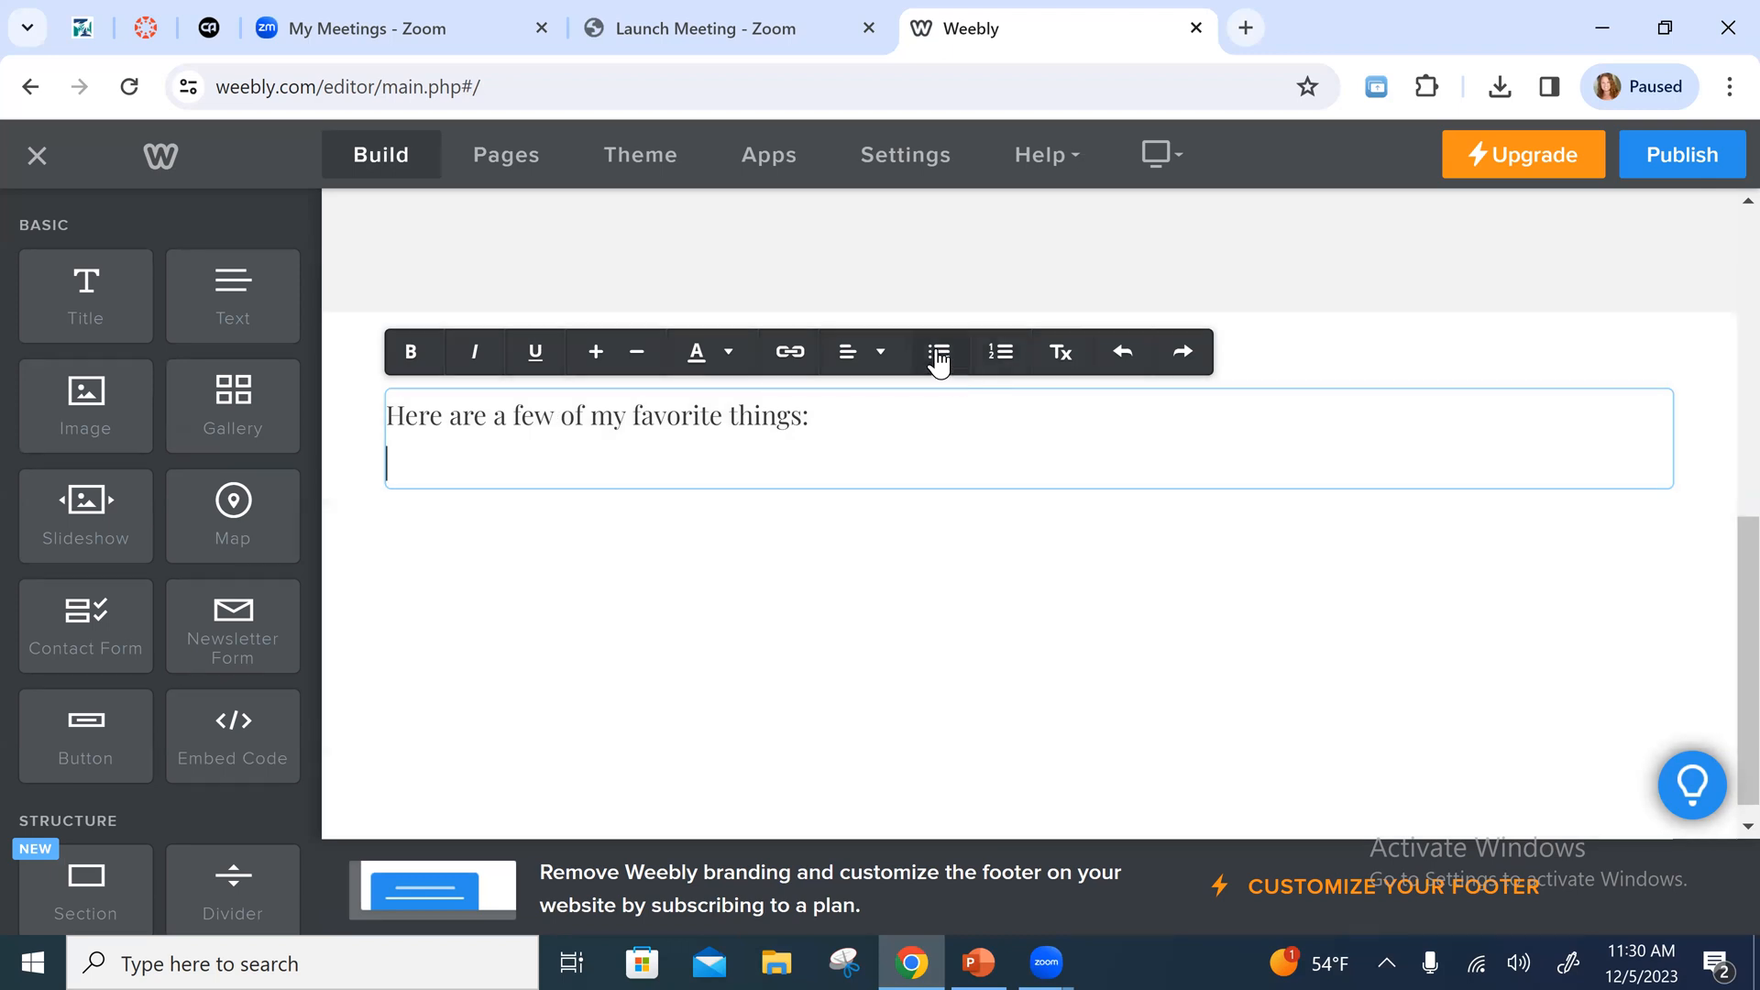
# Add a bulleted list of five entries, each reading "item", under the favorite things line
pyautogui.click(937, 353)
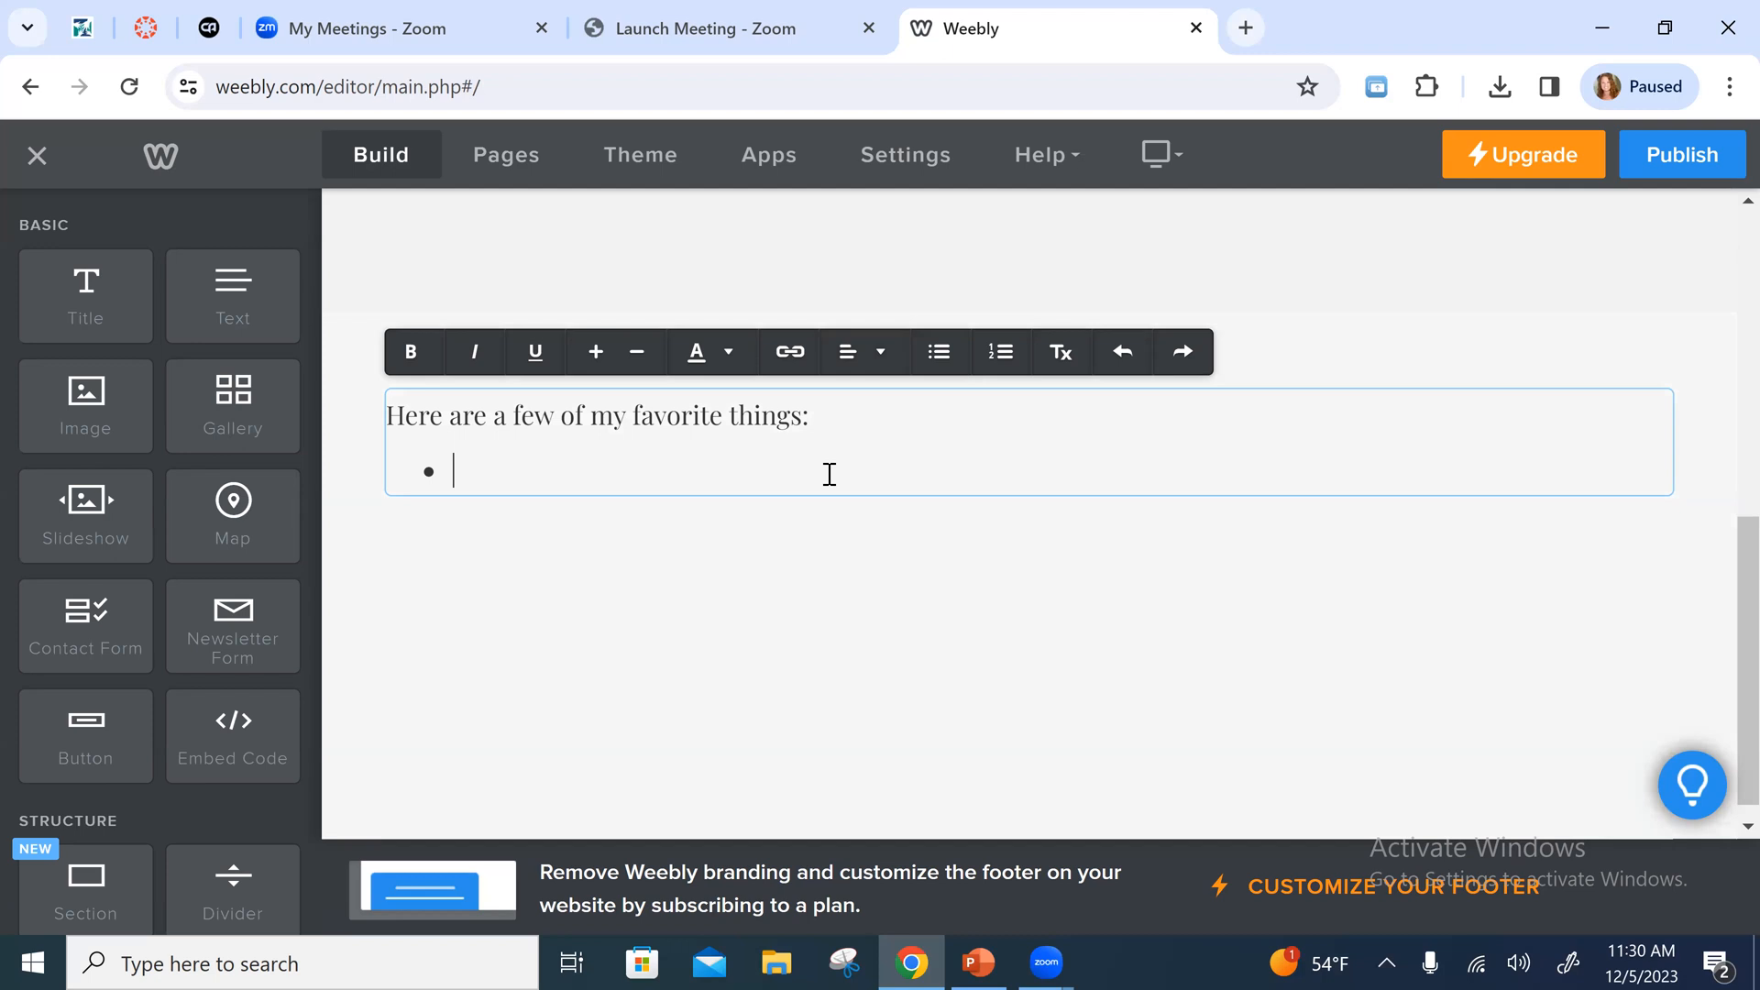
pyautogui.write('item')
pyautogui.press('Return')
pyautogui.write('item')
pyautogui.press('Return')
pyautogui.write('item')
pyautogui.press('Return')
pyautogui.write('item')
pyautogui.press('Return')
pyautogui.write('item')
pyautogui.press('Return')
pyautogui.press('BackSpace')
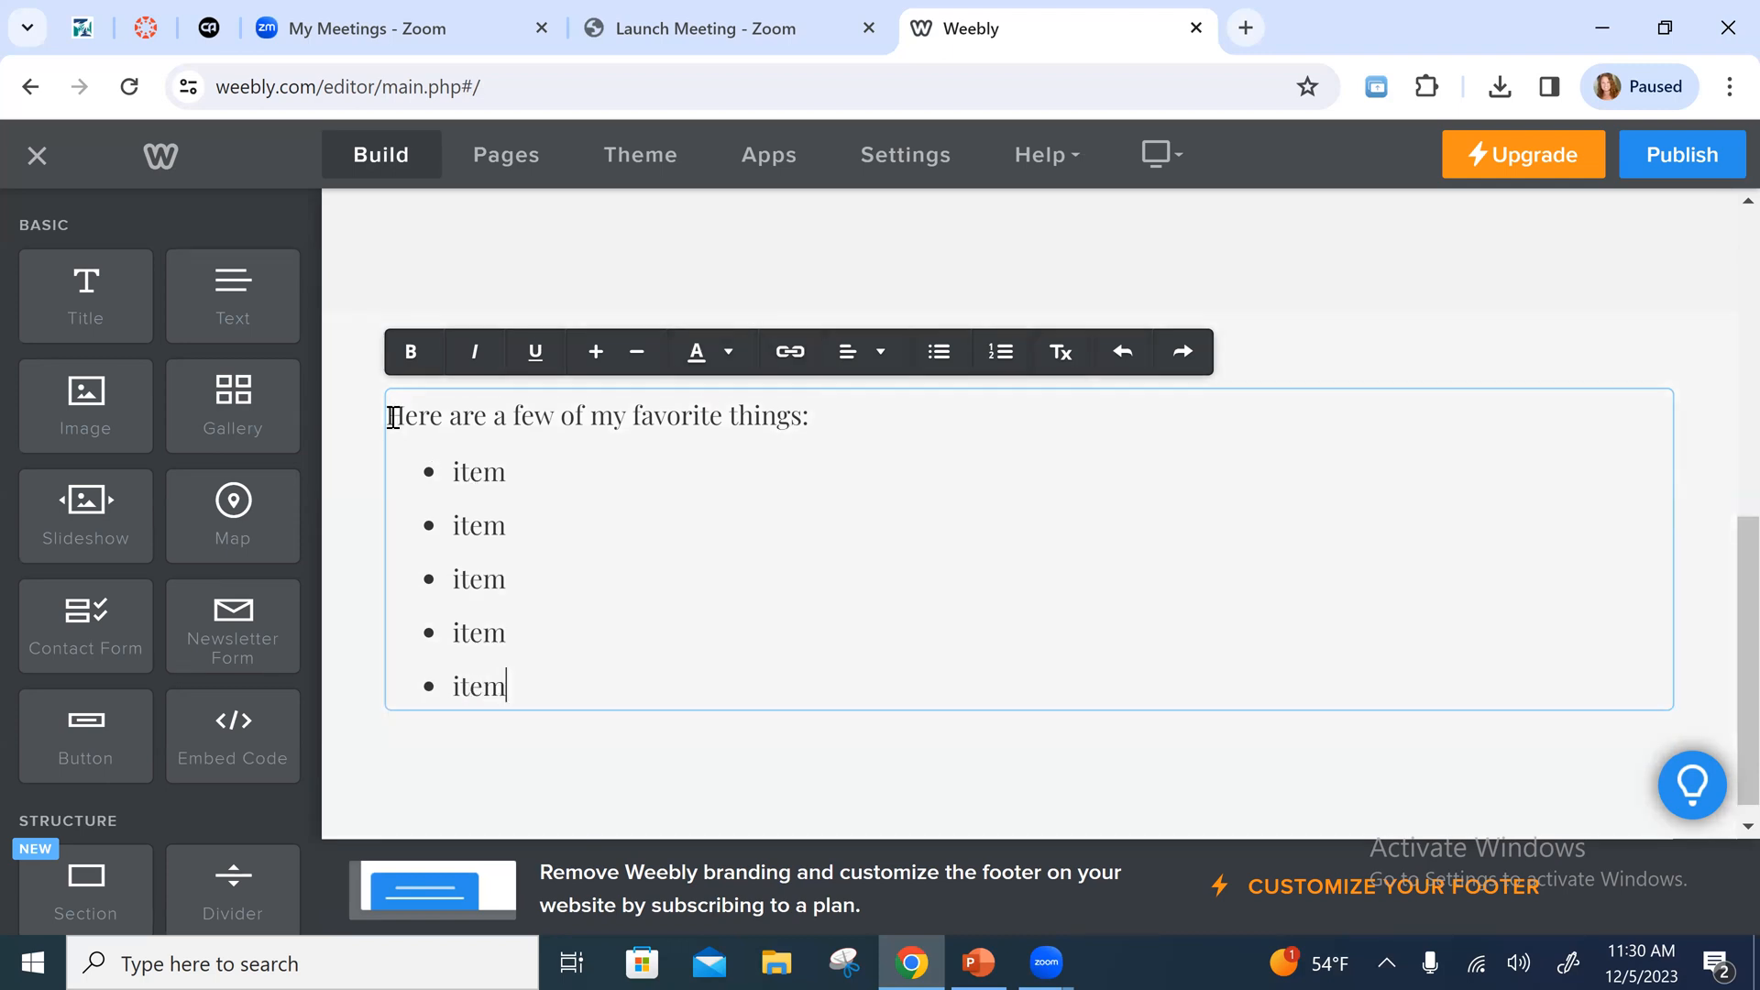
# Make the line "Here are a few of my favorite things:" bold and underlined
pyautogui.moveTo(389, 416); pyautogui.dragTo(830, 428)
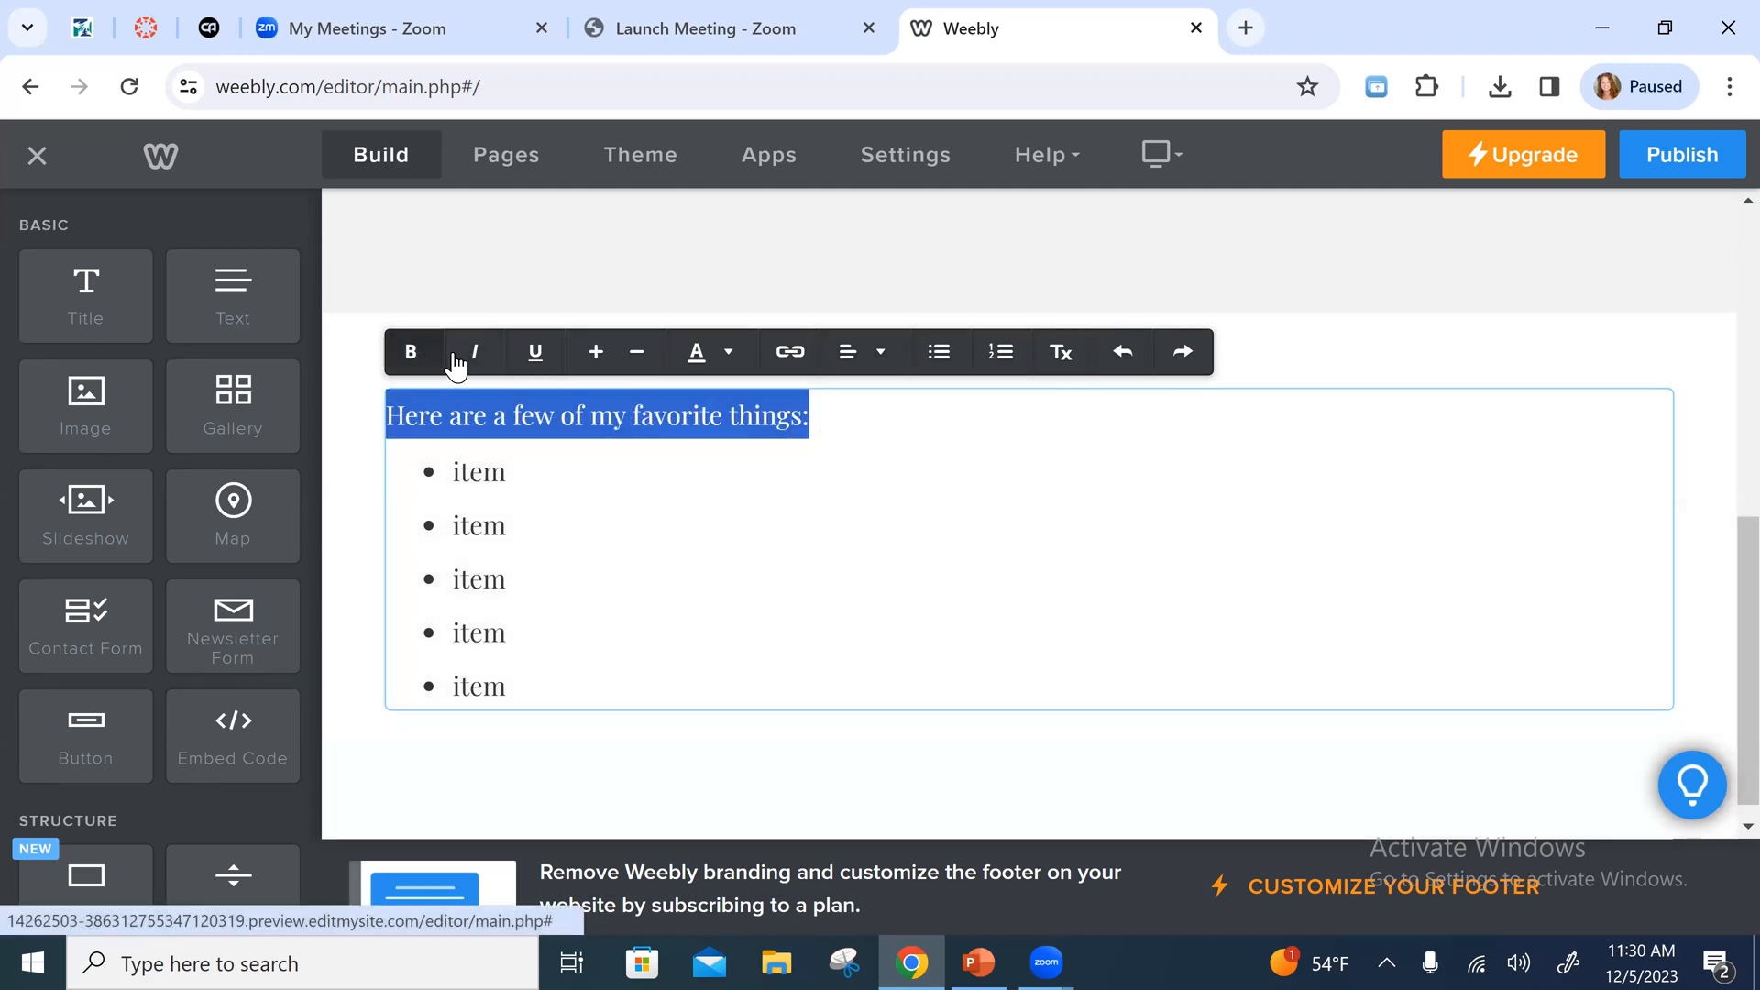
pyautogui.click(410, 353)
pyautogui.click(535, 352)
pyautogui.click(766, 451)
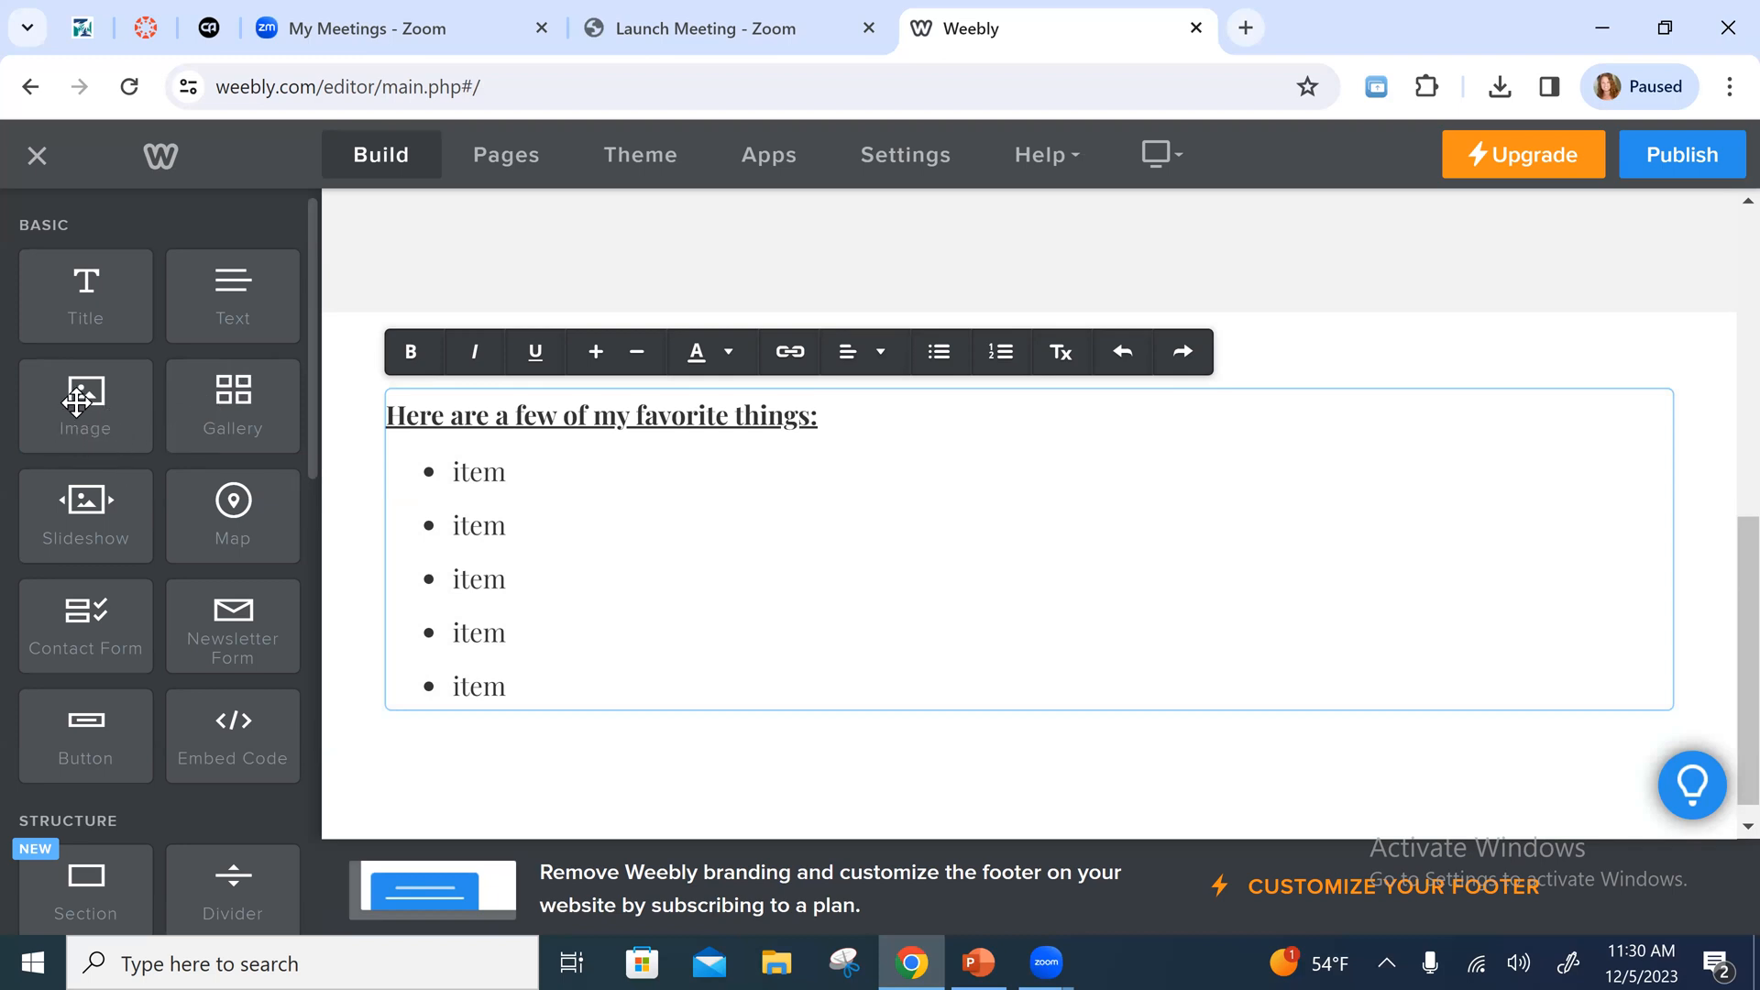
# Try to place an image element beside the favorite things text, and delete that image element
pyautogui.moveTo(76, 404); pyautogui.dragTo(1608, 531)
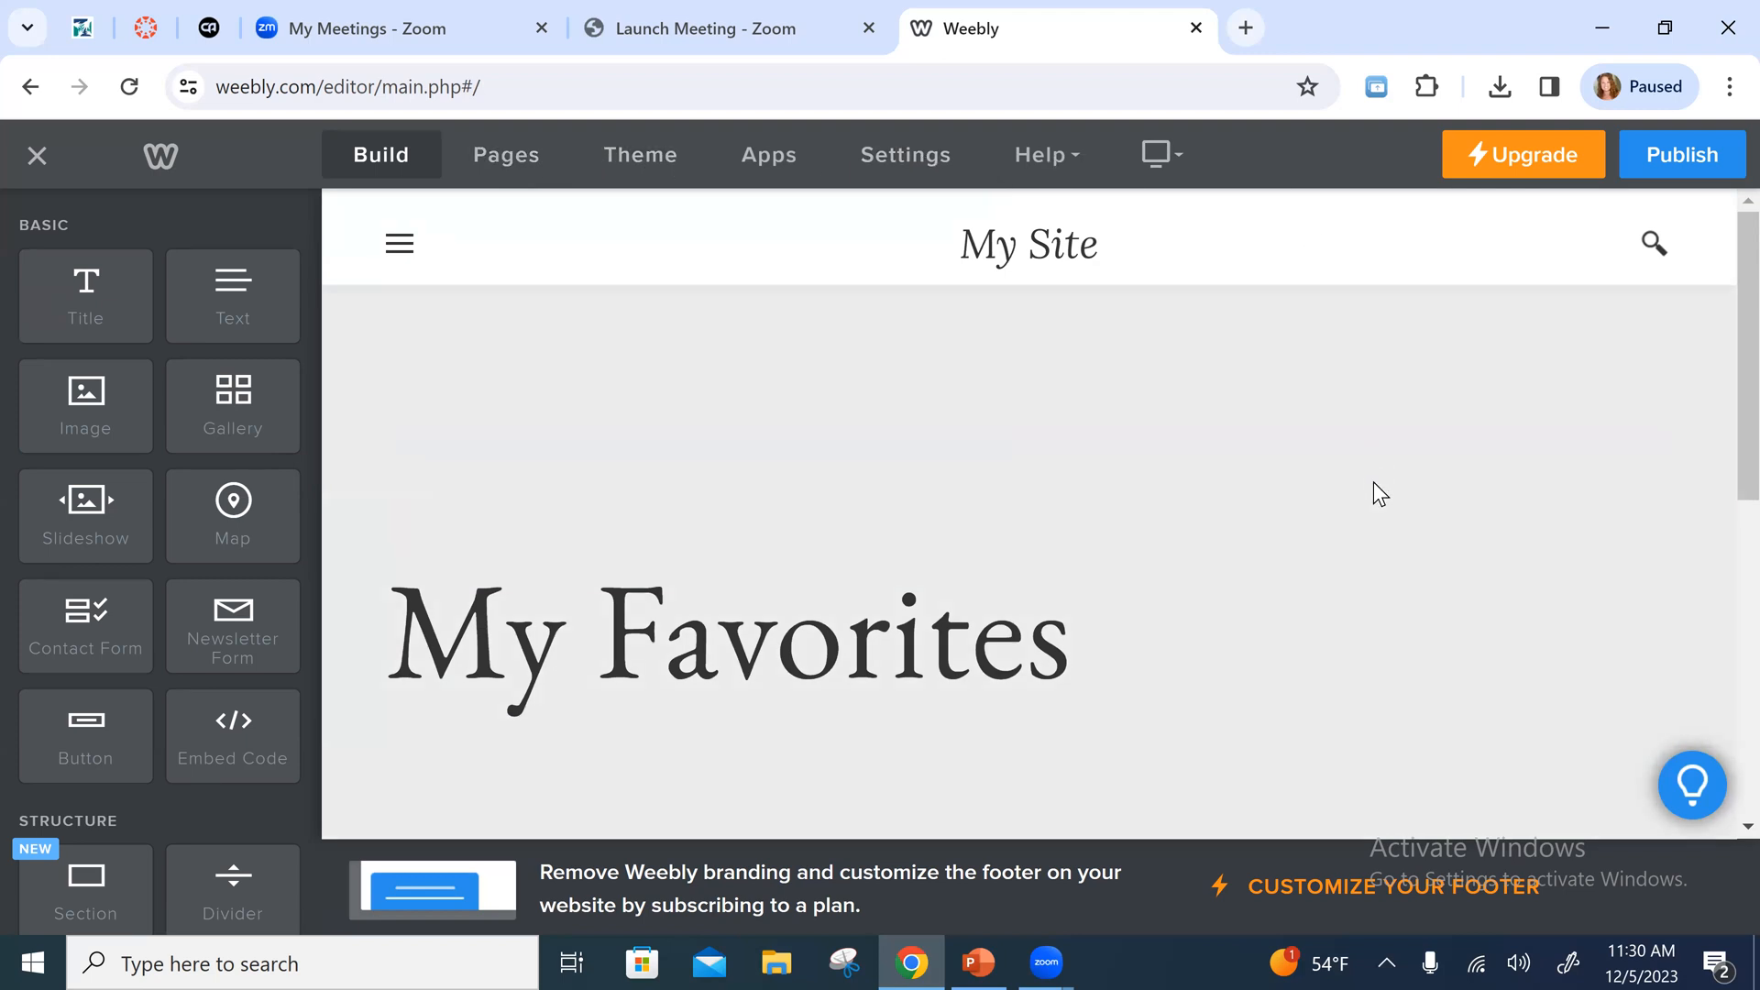
pyautogui.scroll(-7, 1371, 486)
pyautogui.click(512, 495)
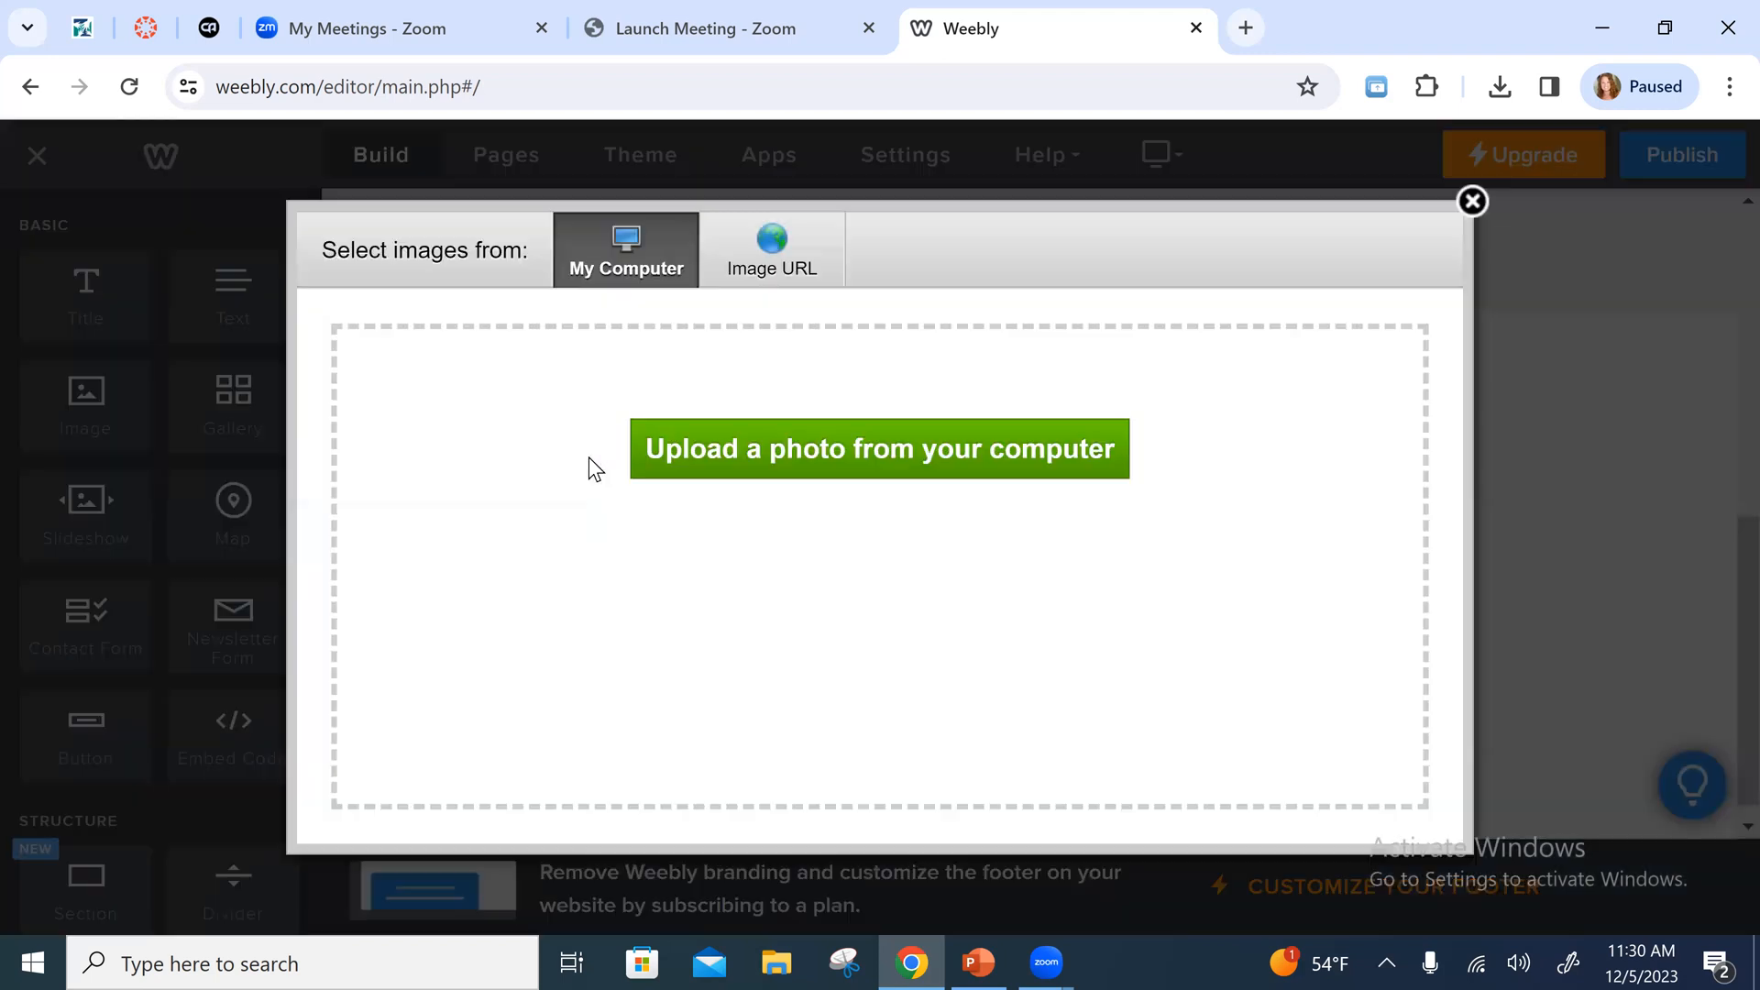
pyautogui.click(1472, 200)
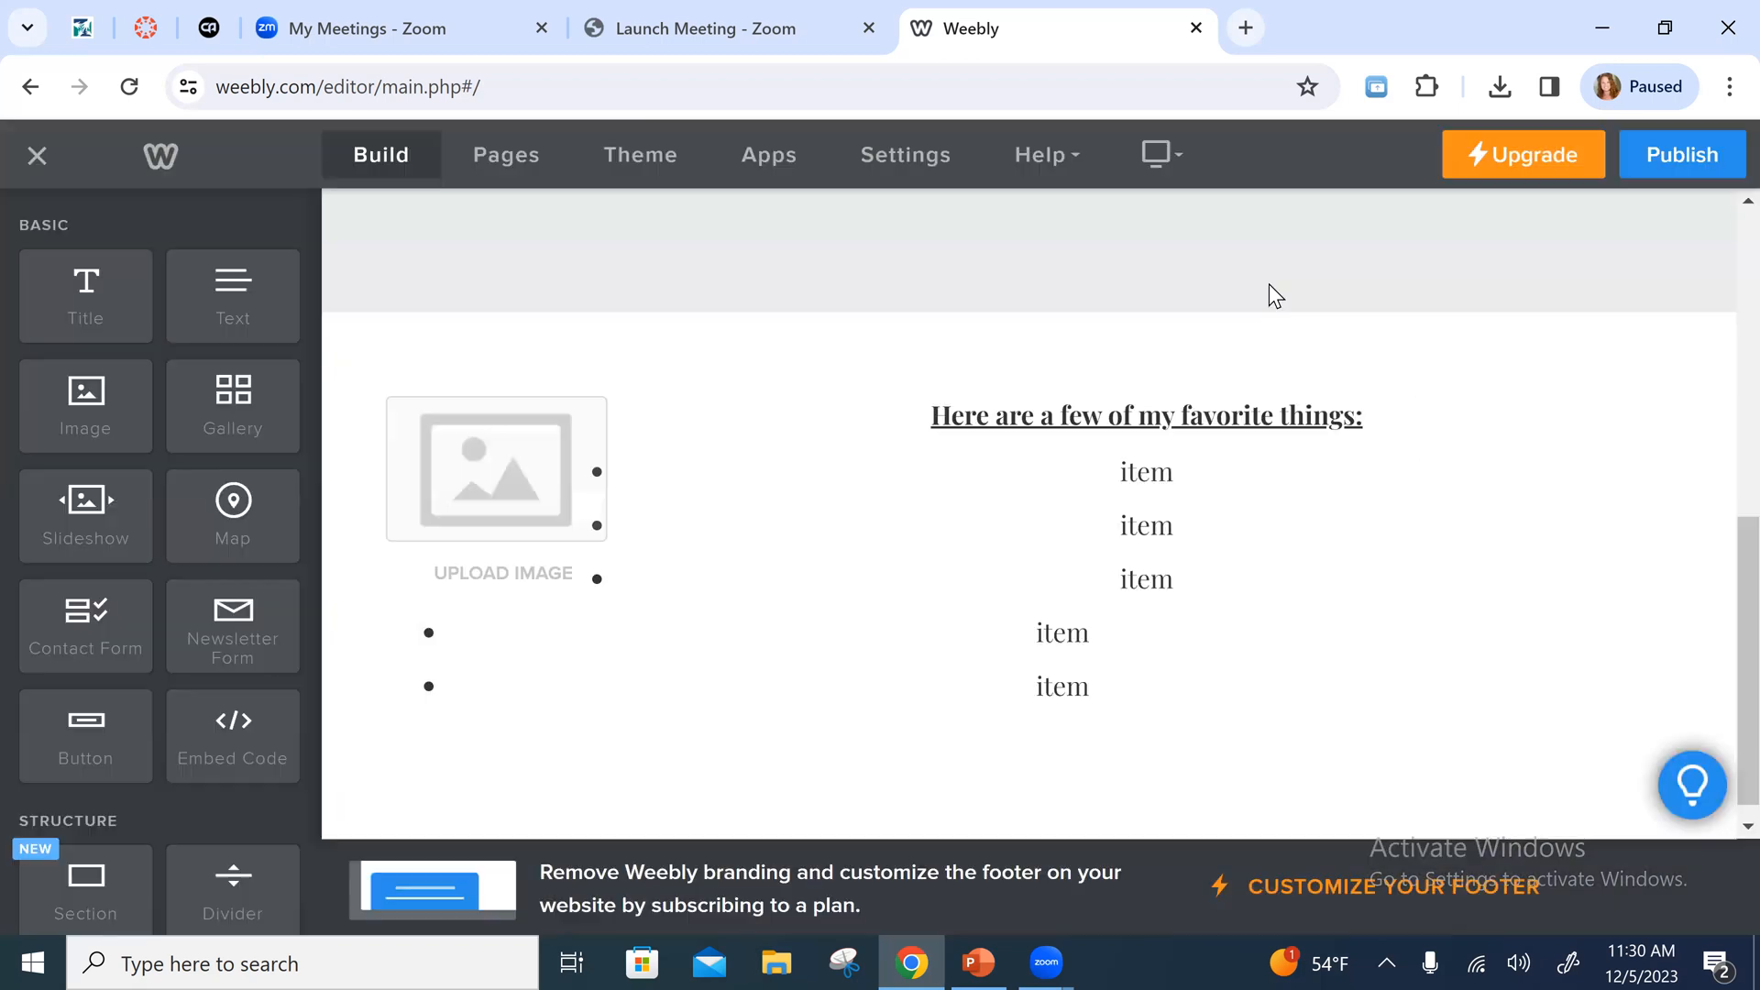
pyautogui.click(607, 403)
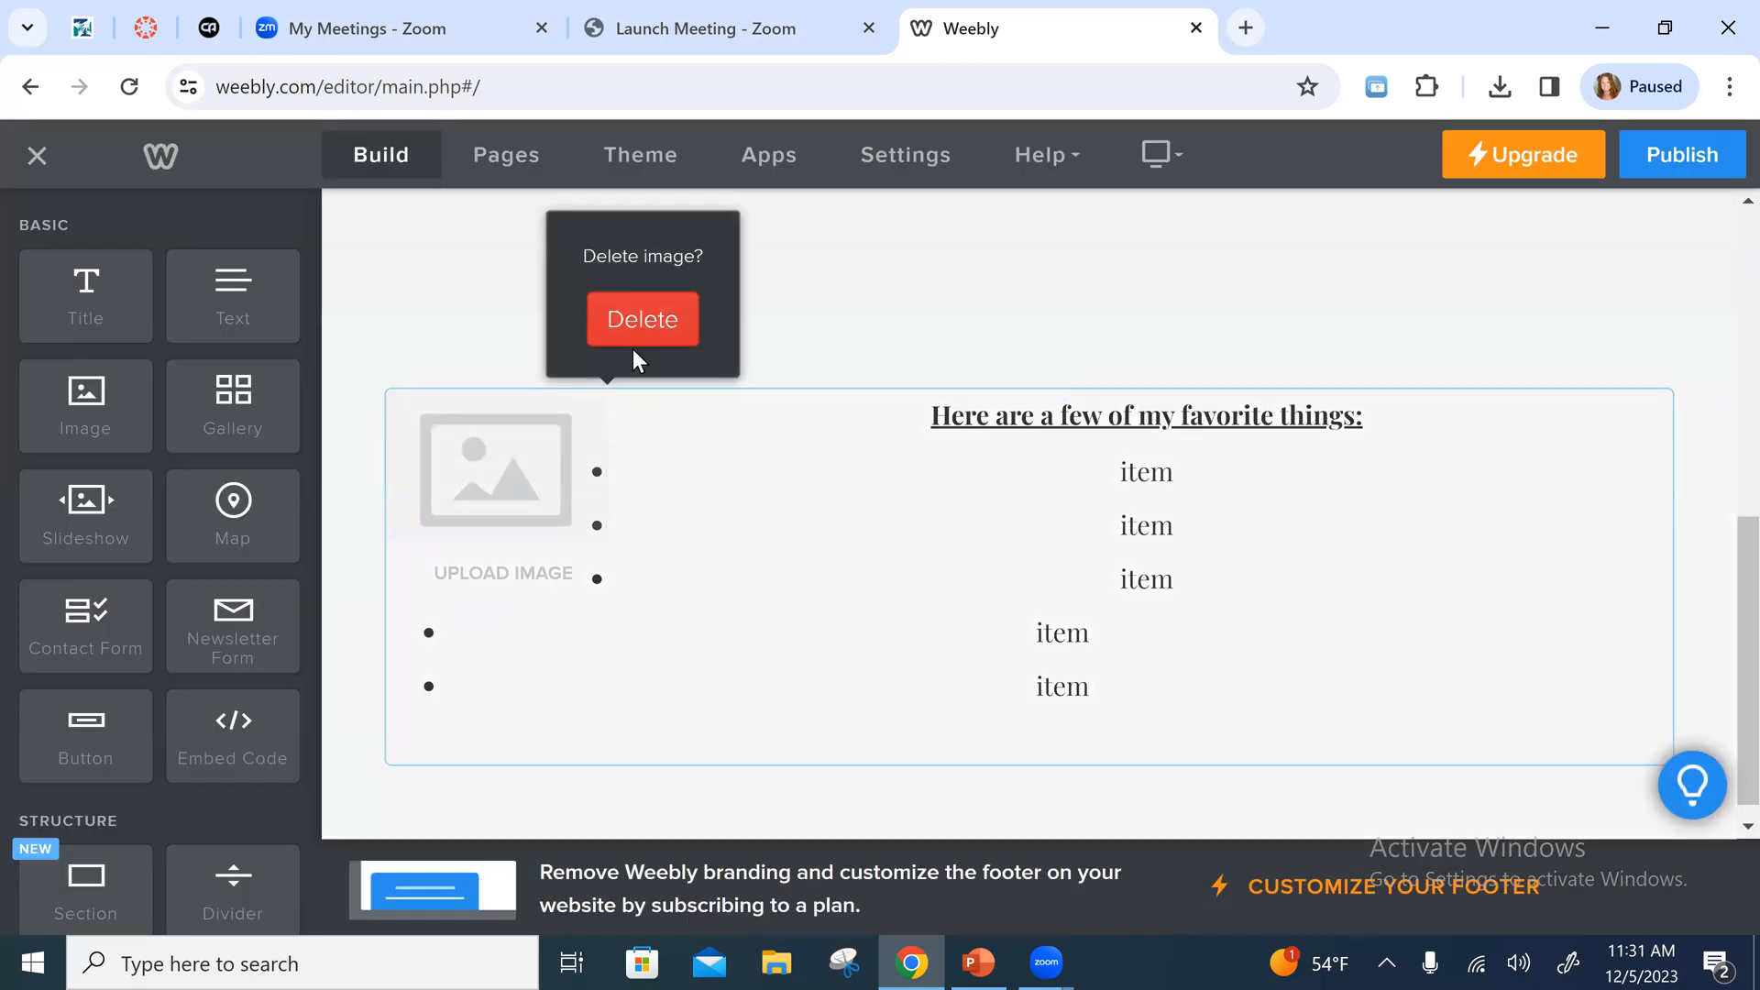
pyautogui.click(640, 334)
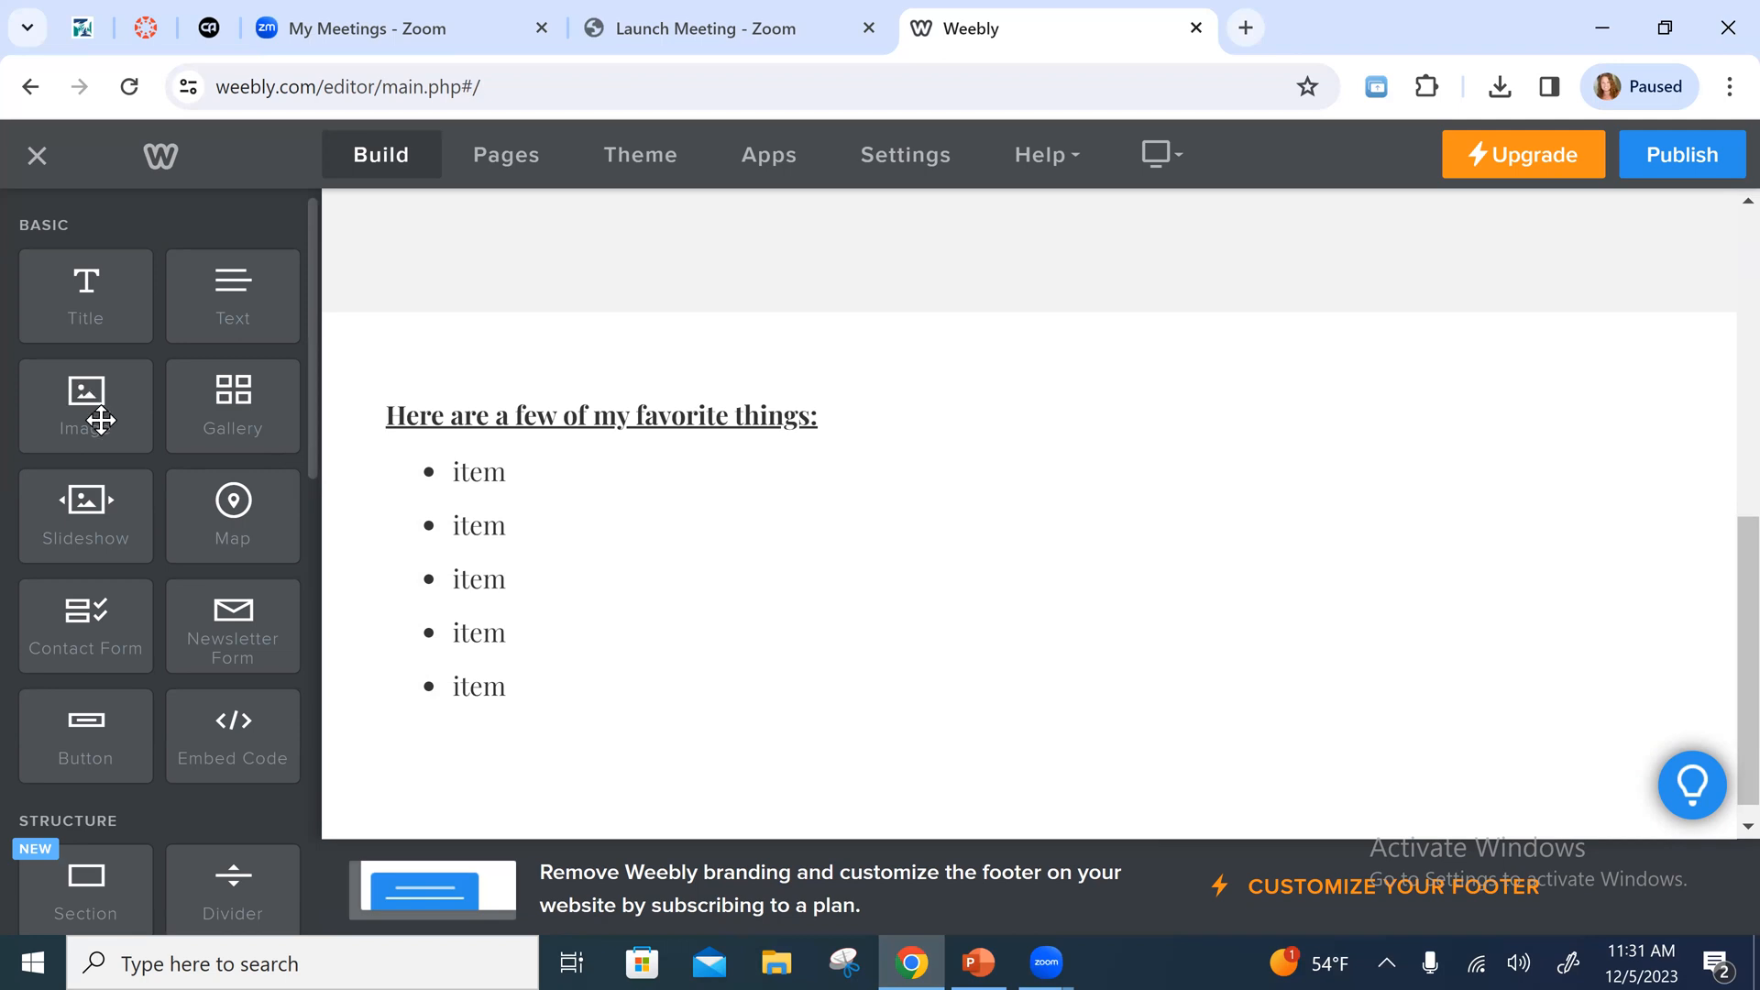
# Add an image element below the bulleted list on the My Favorites page
pyautogui.moveTo(78, 420); pyautogui.dragTo(1128, 822)
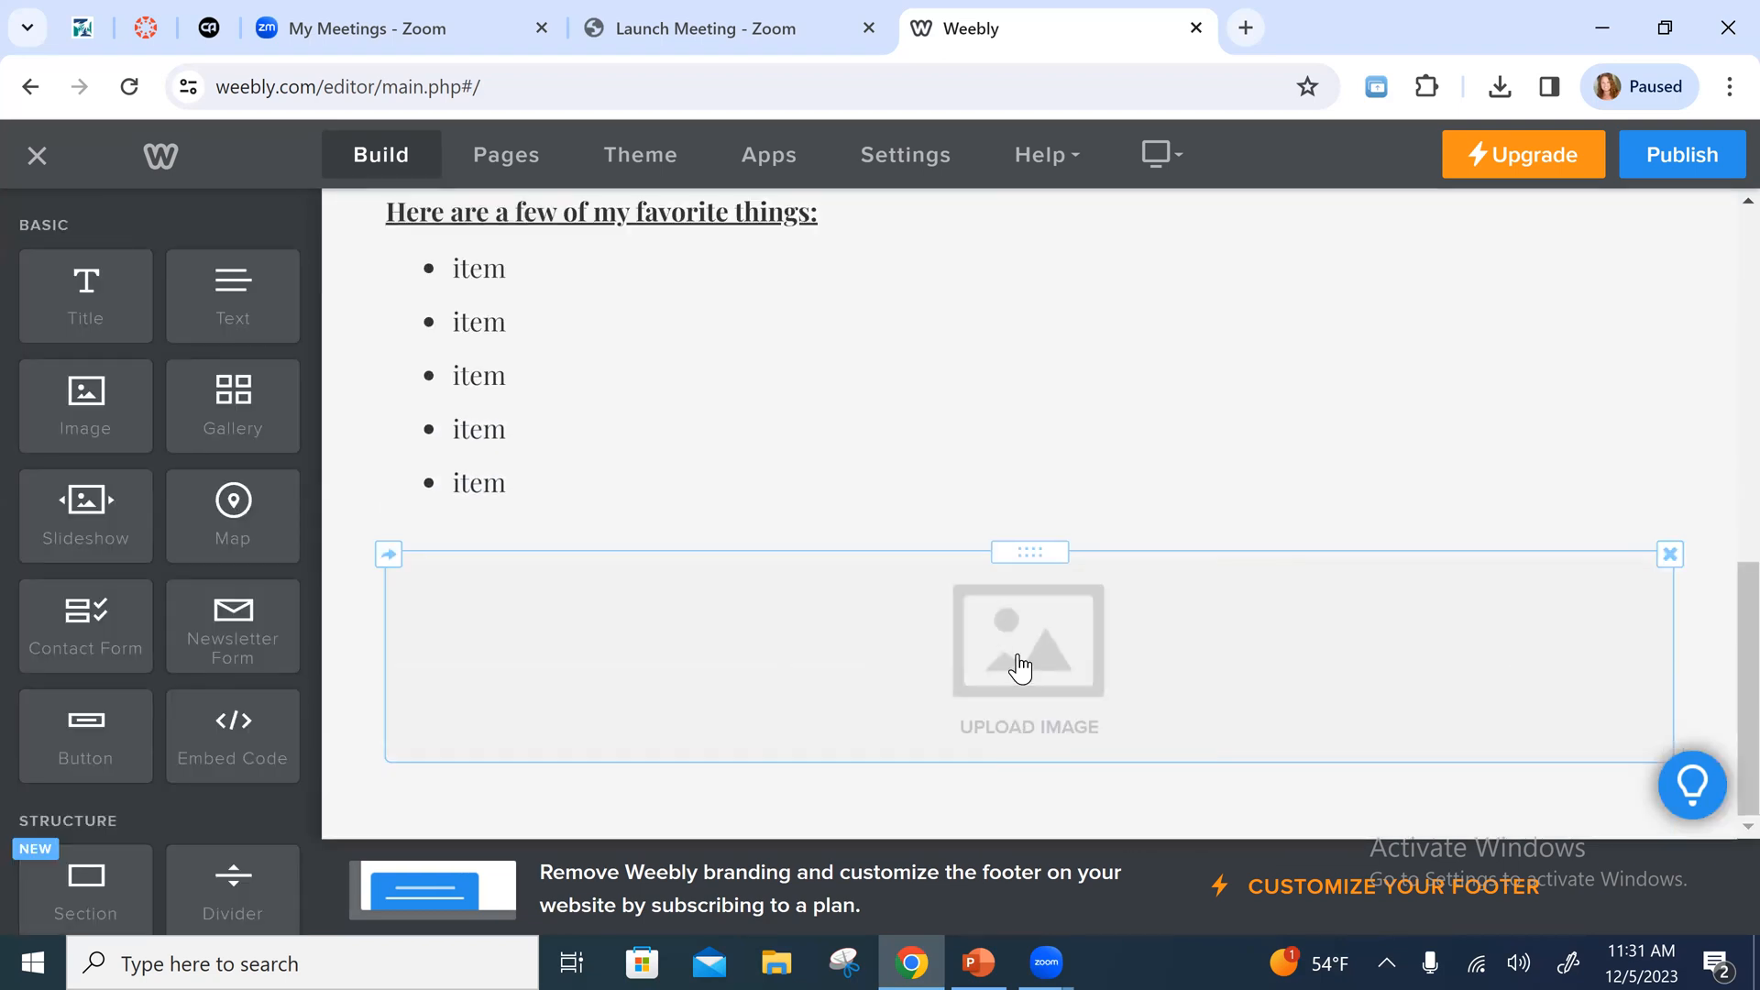
pyautogui.click(1021, 668)
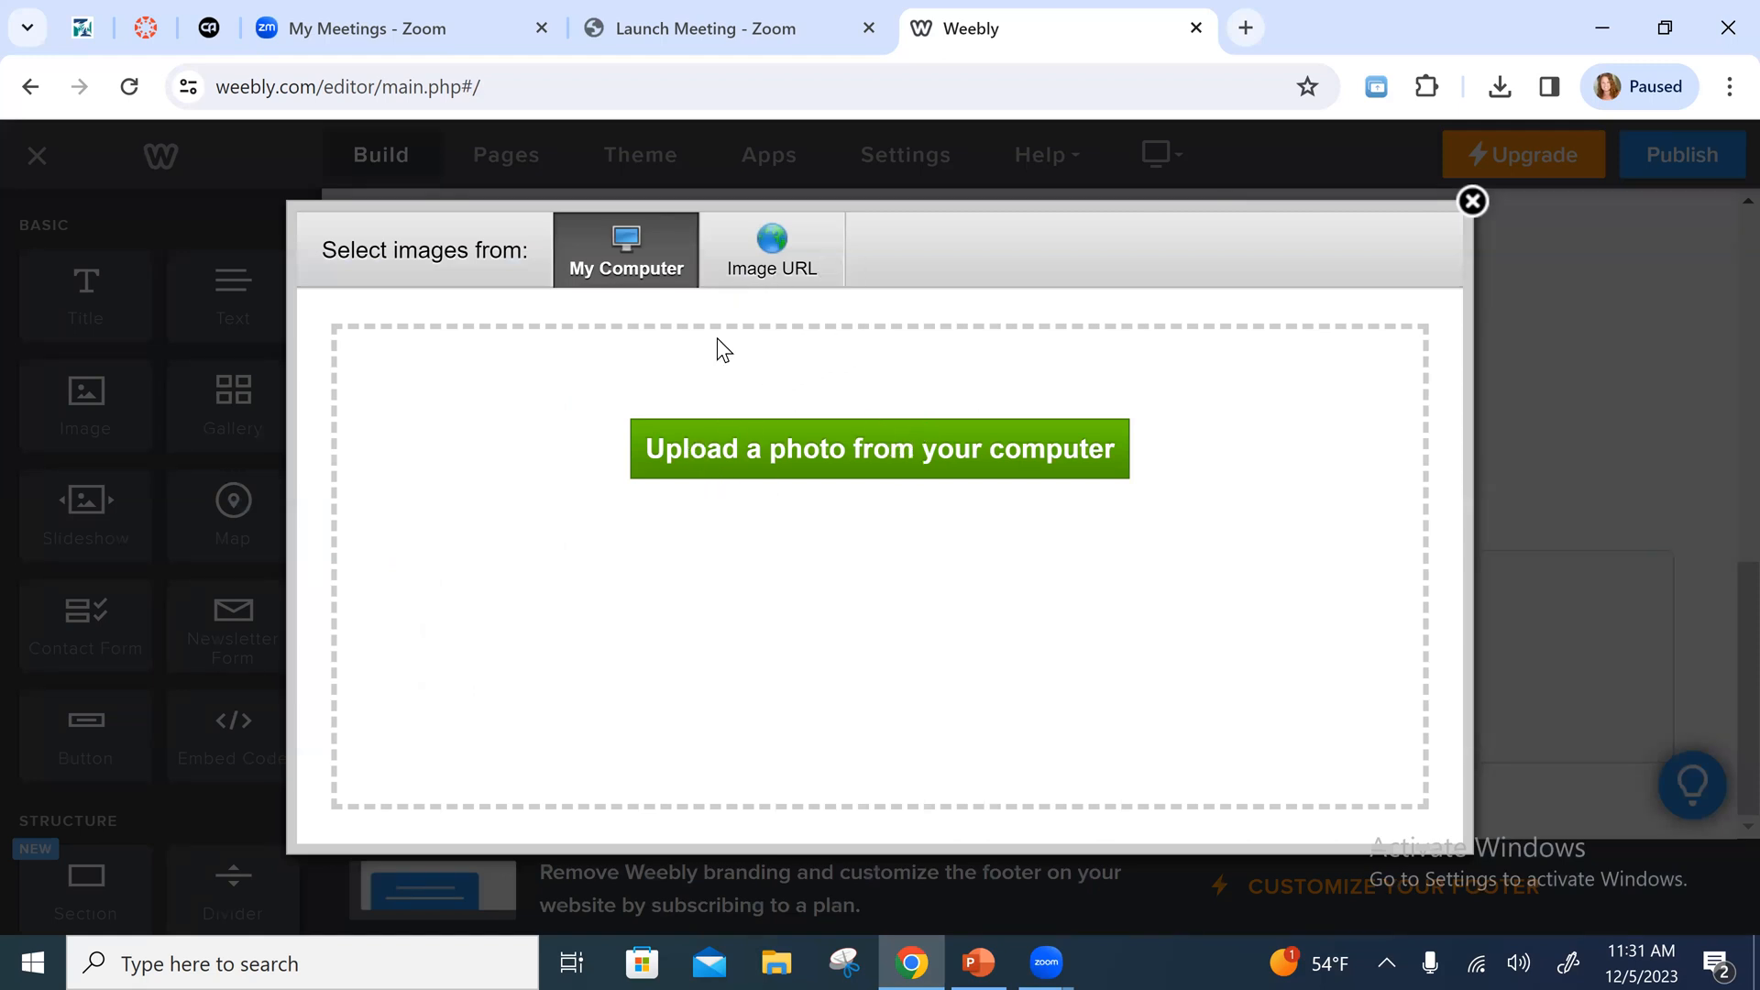
pyautogui.click(846, 484)
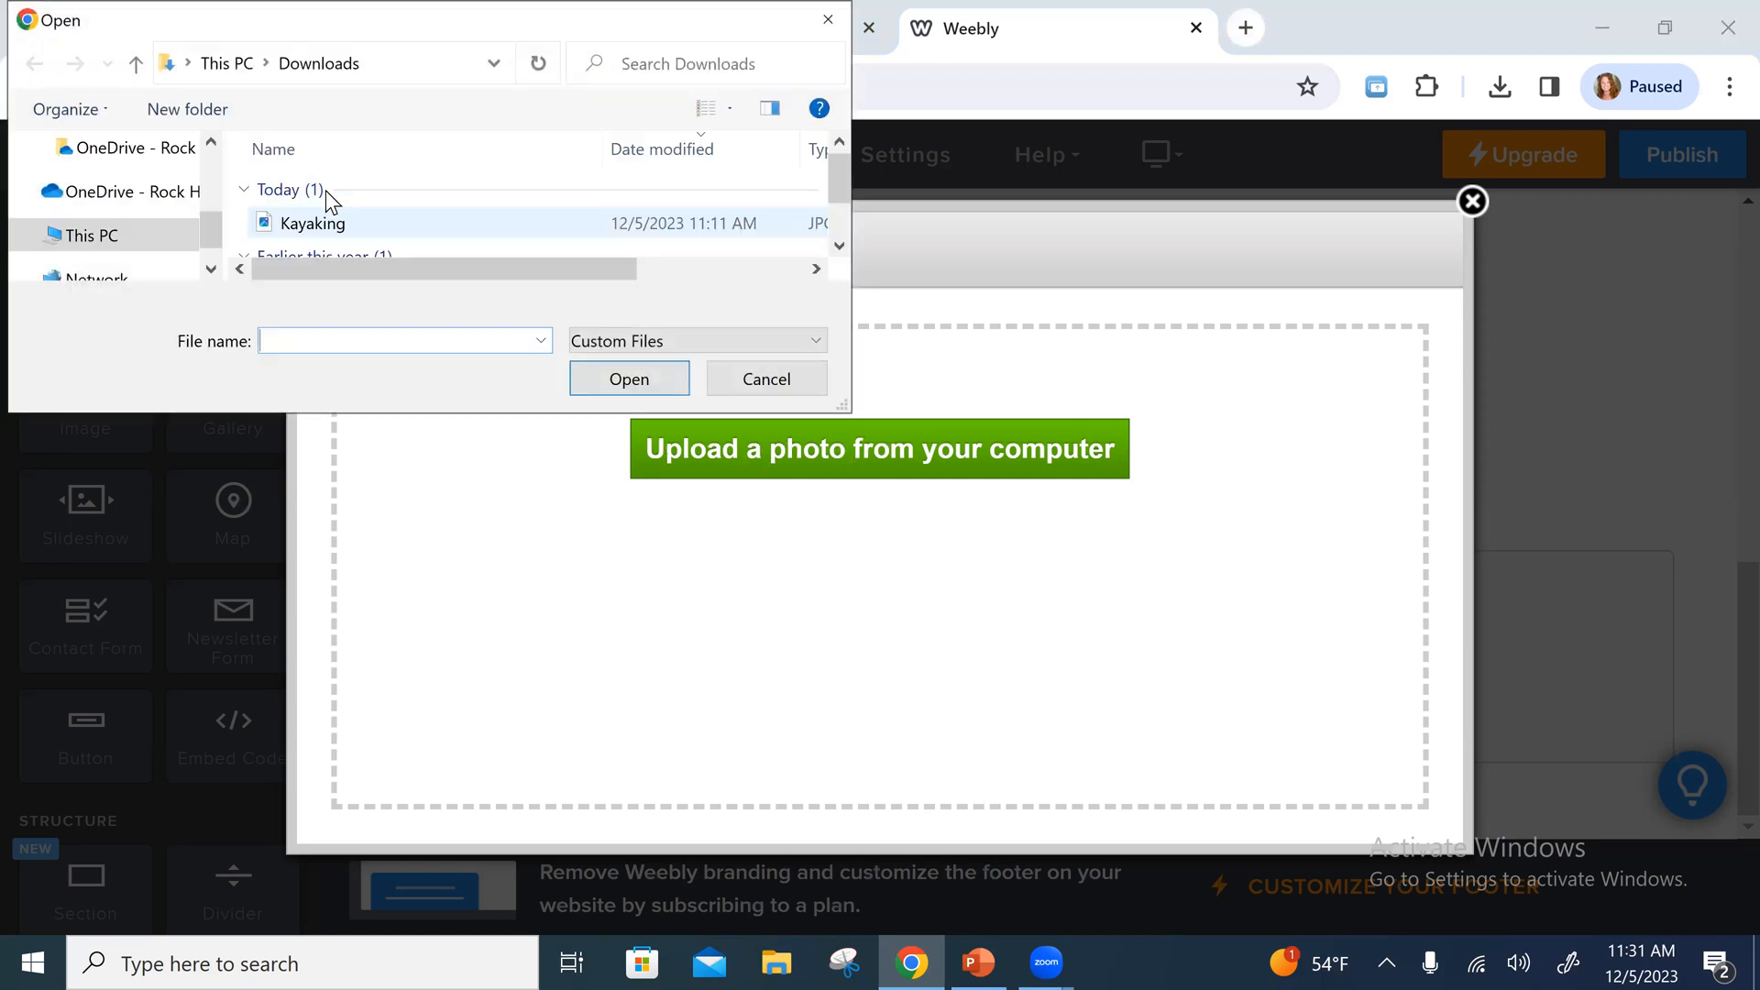
pyautogui.scroll(-1, 403, 217)
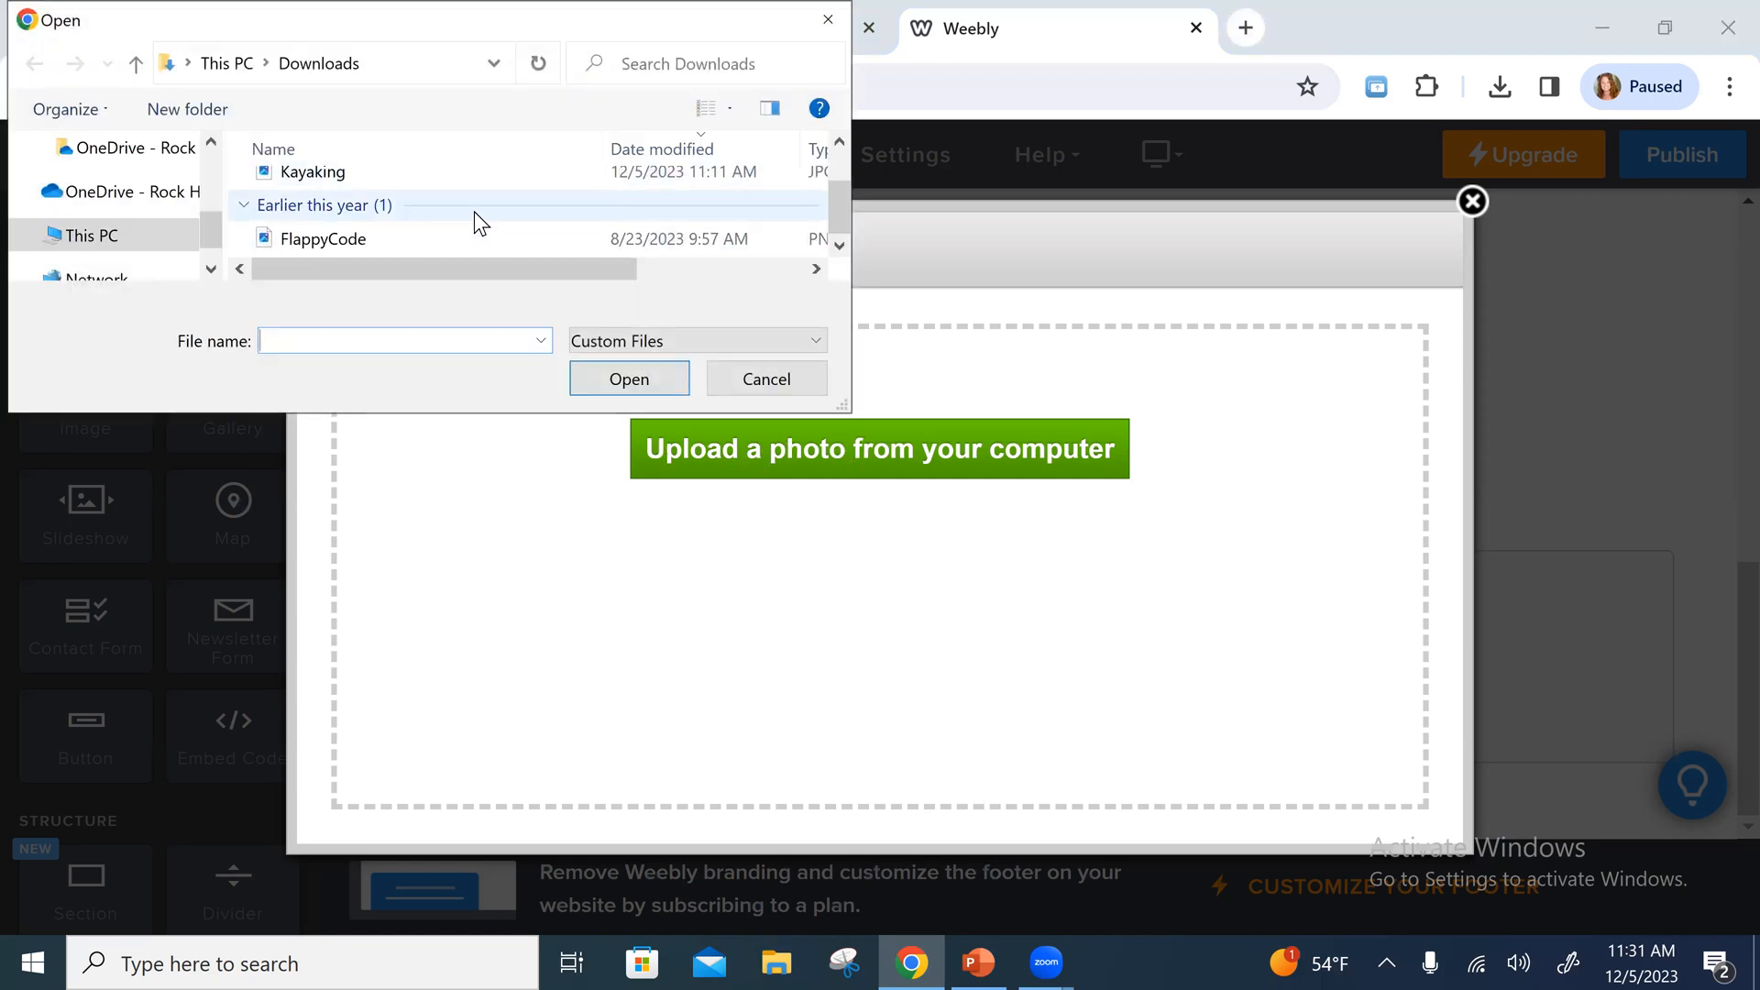
pyautogui.moveTo(839, 226); pyautogui.dragTo(723, 147)
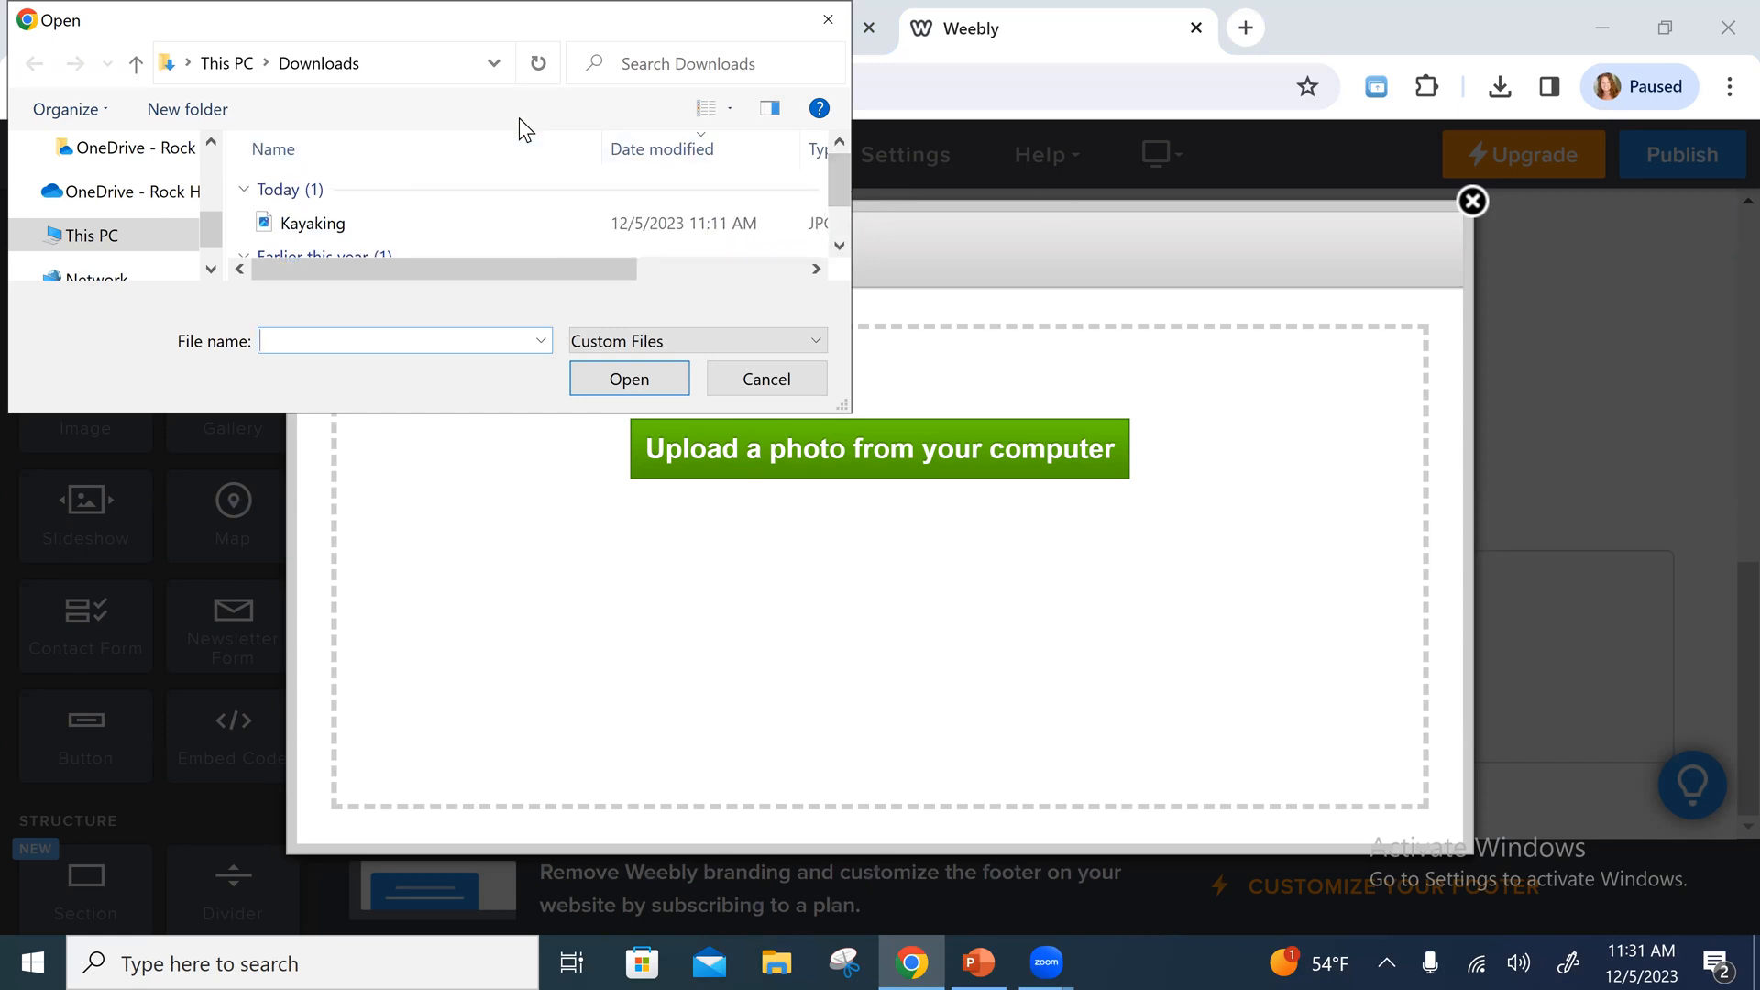
pyautogui.click(1043, 185)
pyautogui.press('Escape')
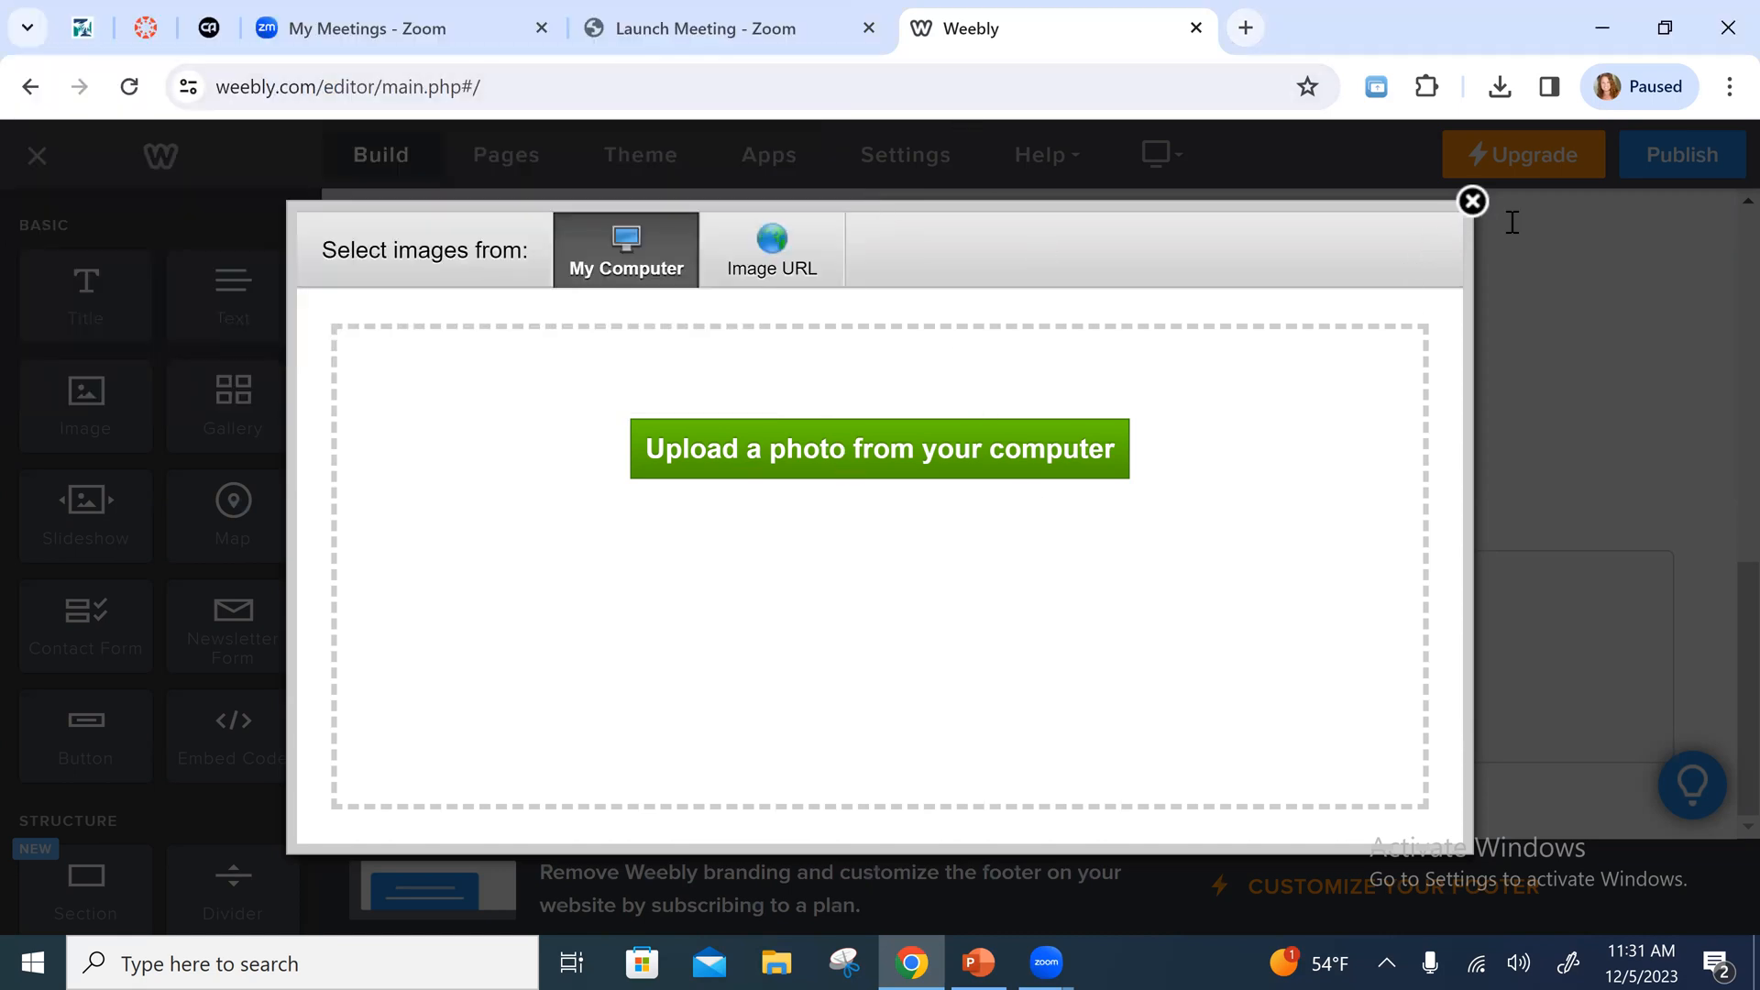
pyautogui.click(1472, 198)
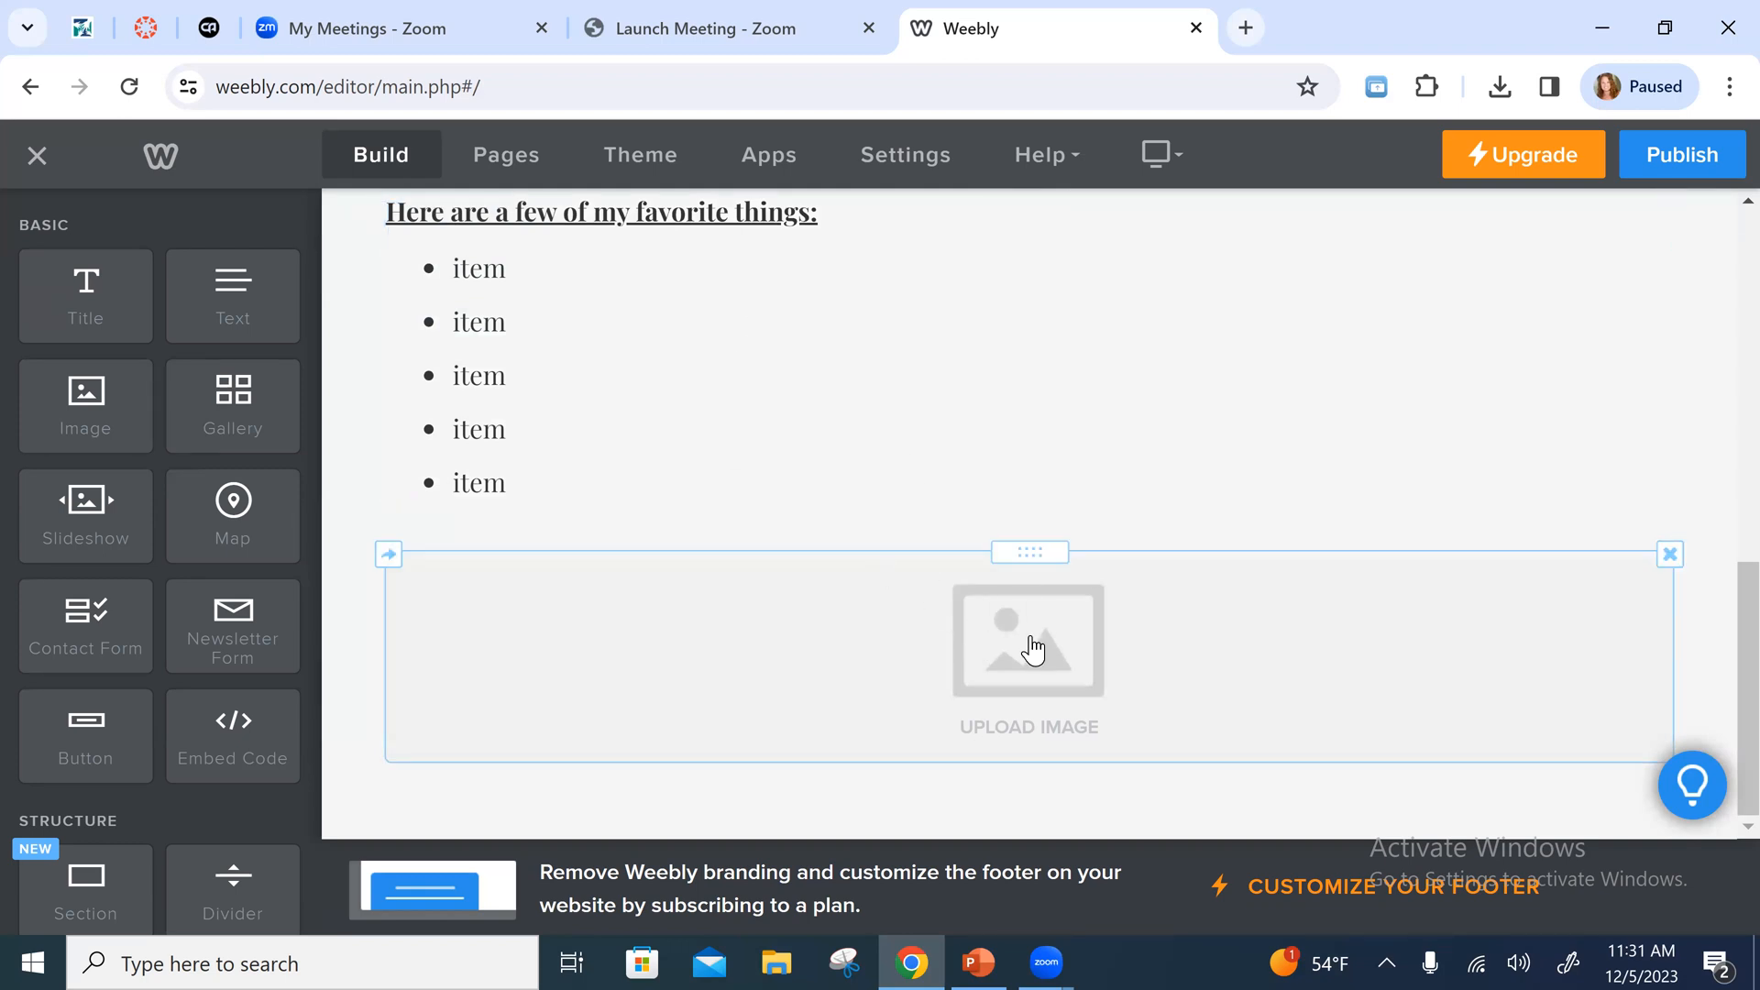
# Open the My Future Career page for building its content
pyautogui.scroll(5, 877, 500)
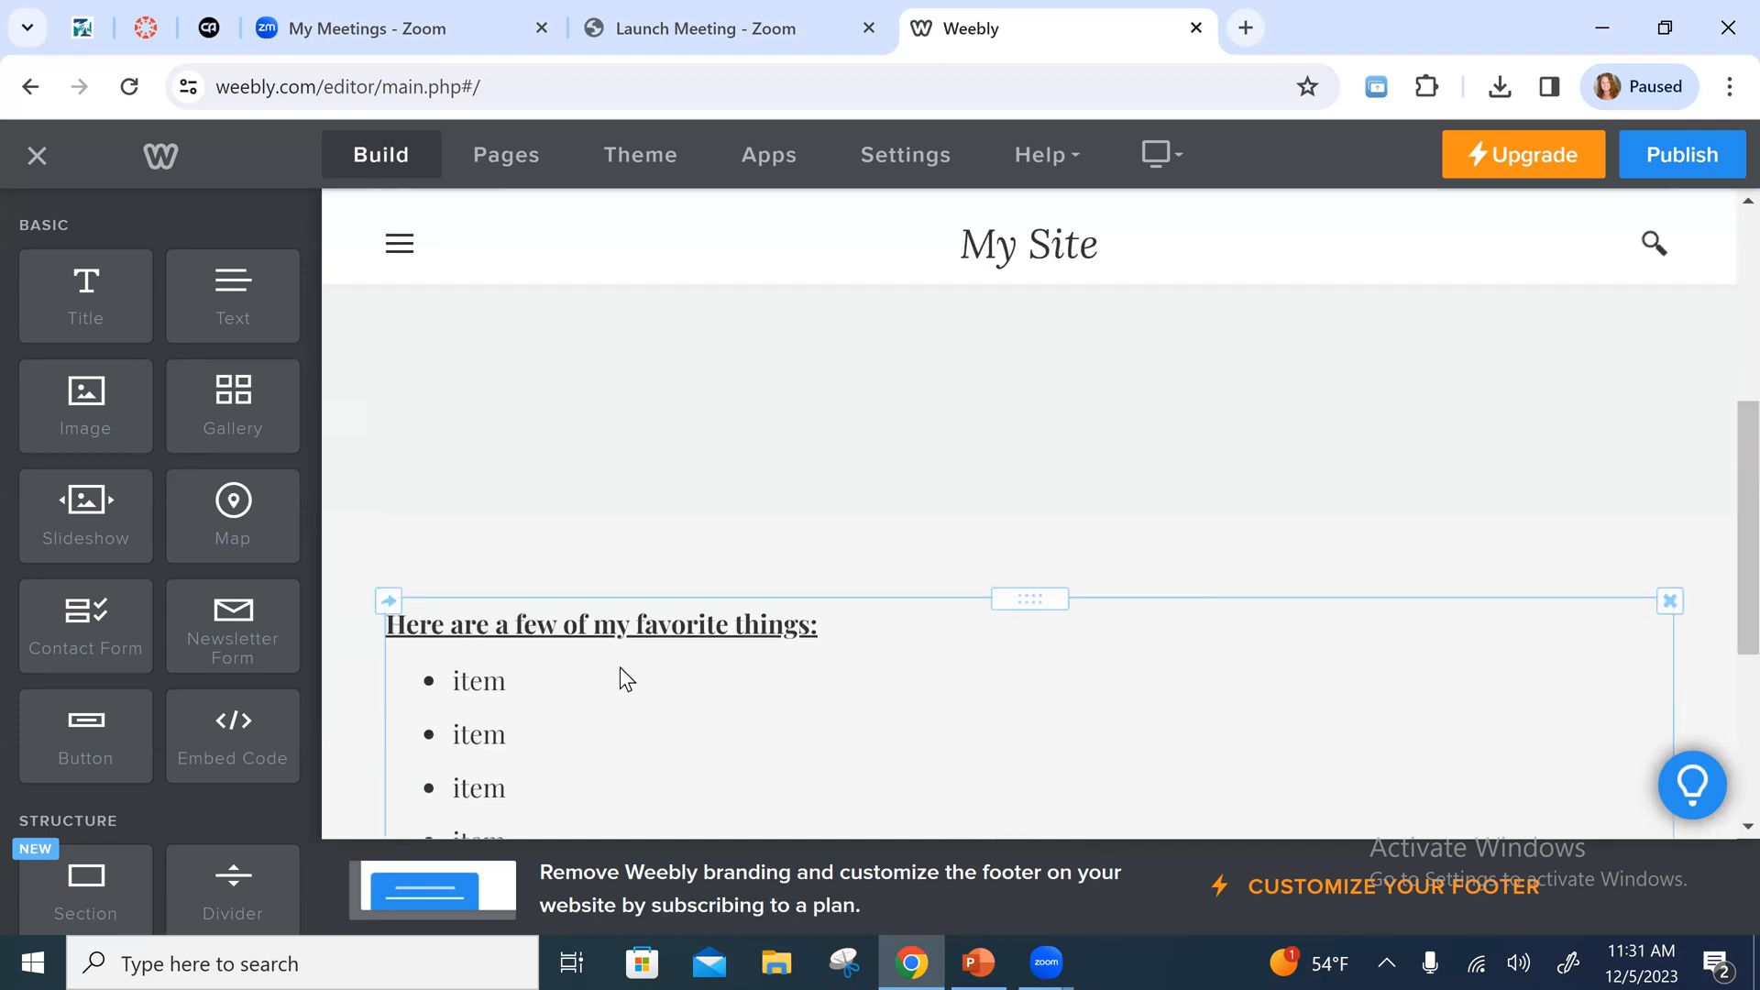
pyautogui.scroll(-3, 1058, 539)
pyautogui.scroll(3, 1038, 602)
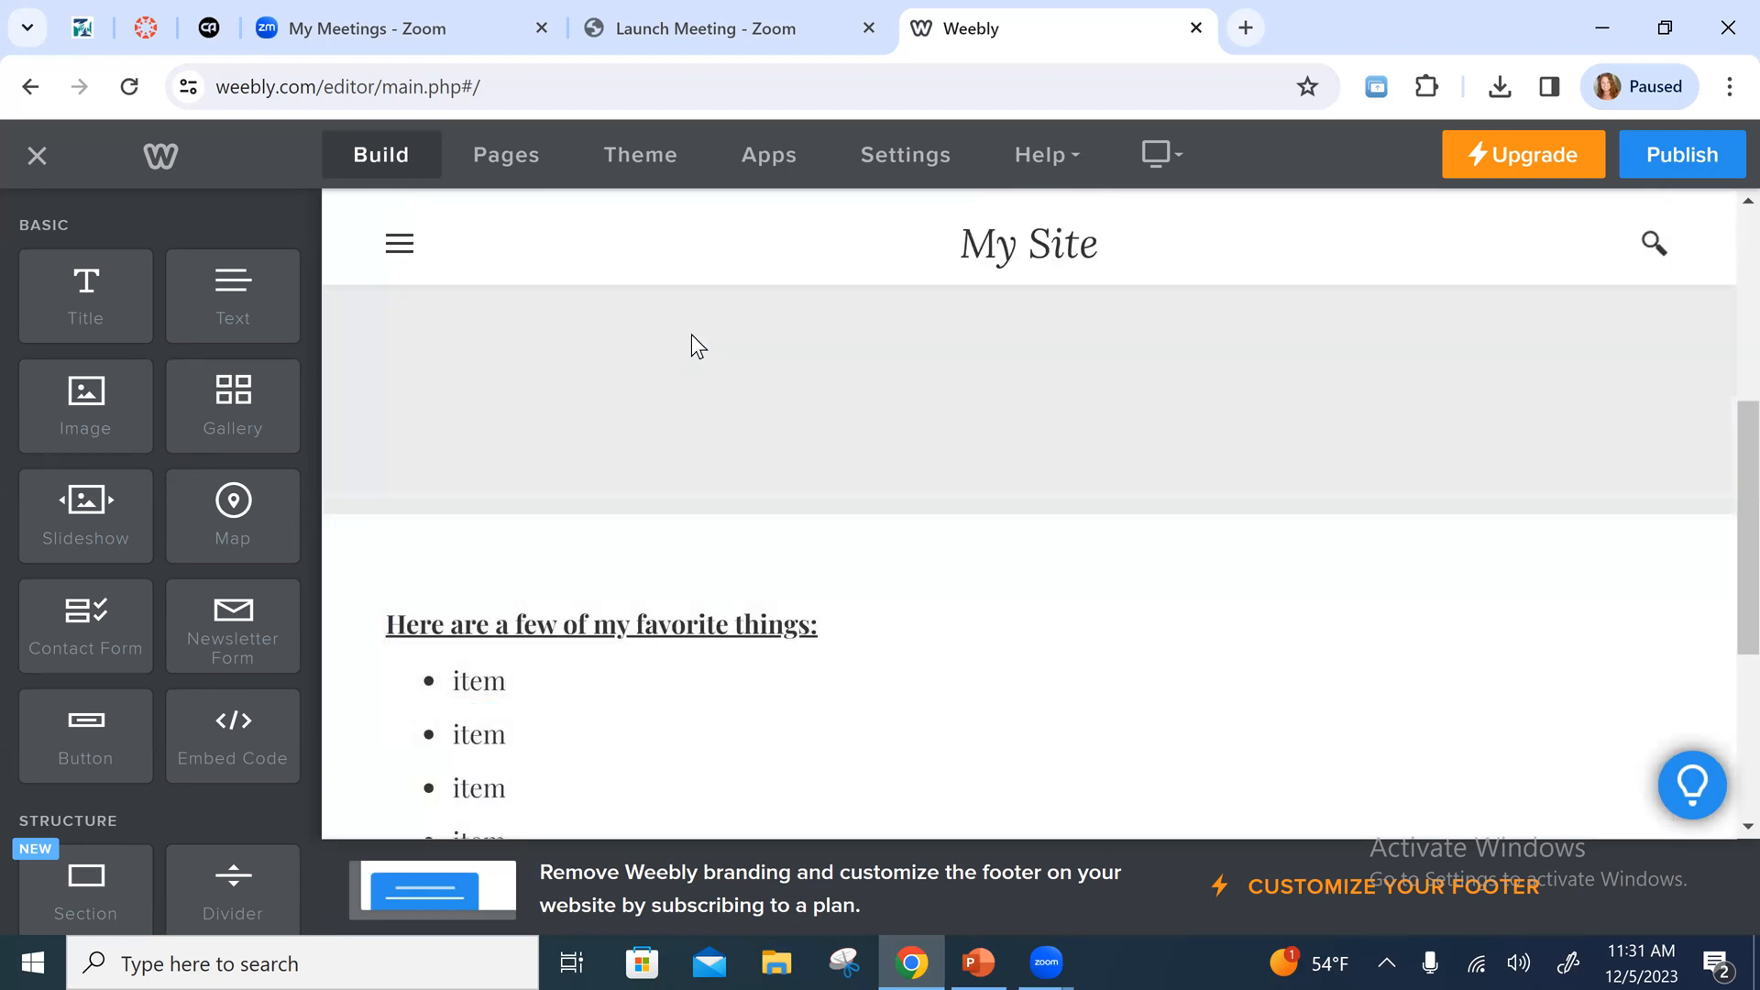
pyautogui.click(495, 157)
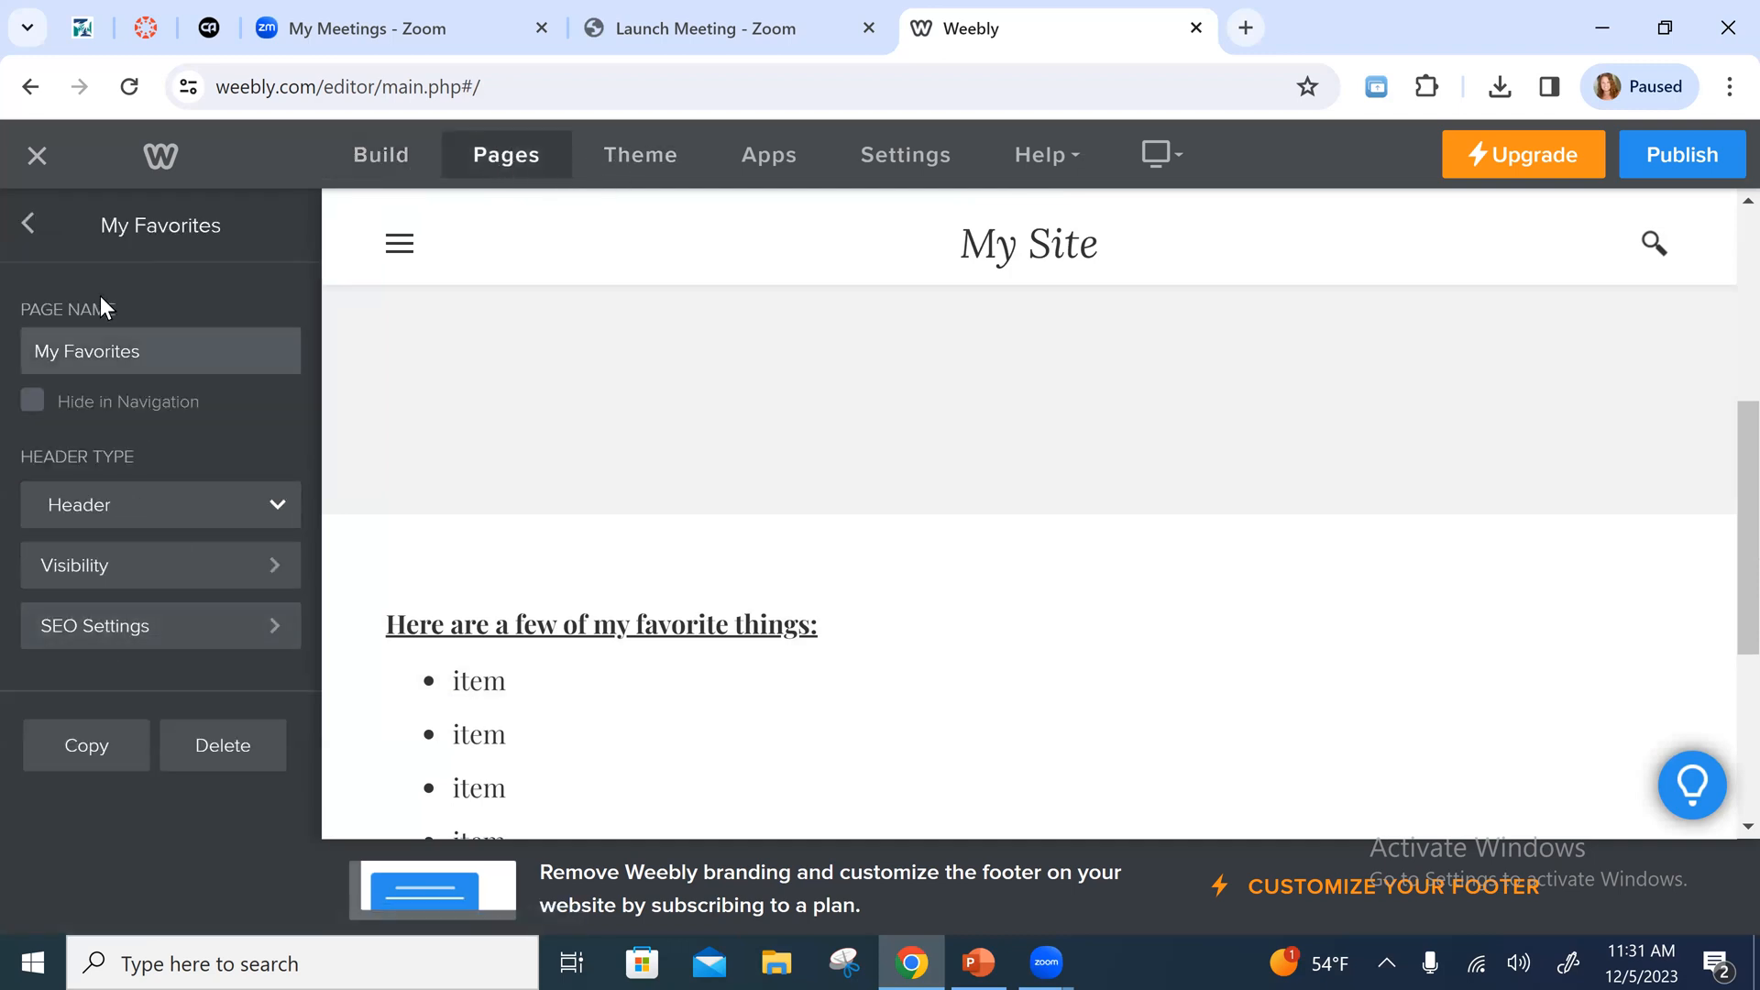
pyautogui.click(27, 225)
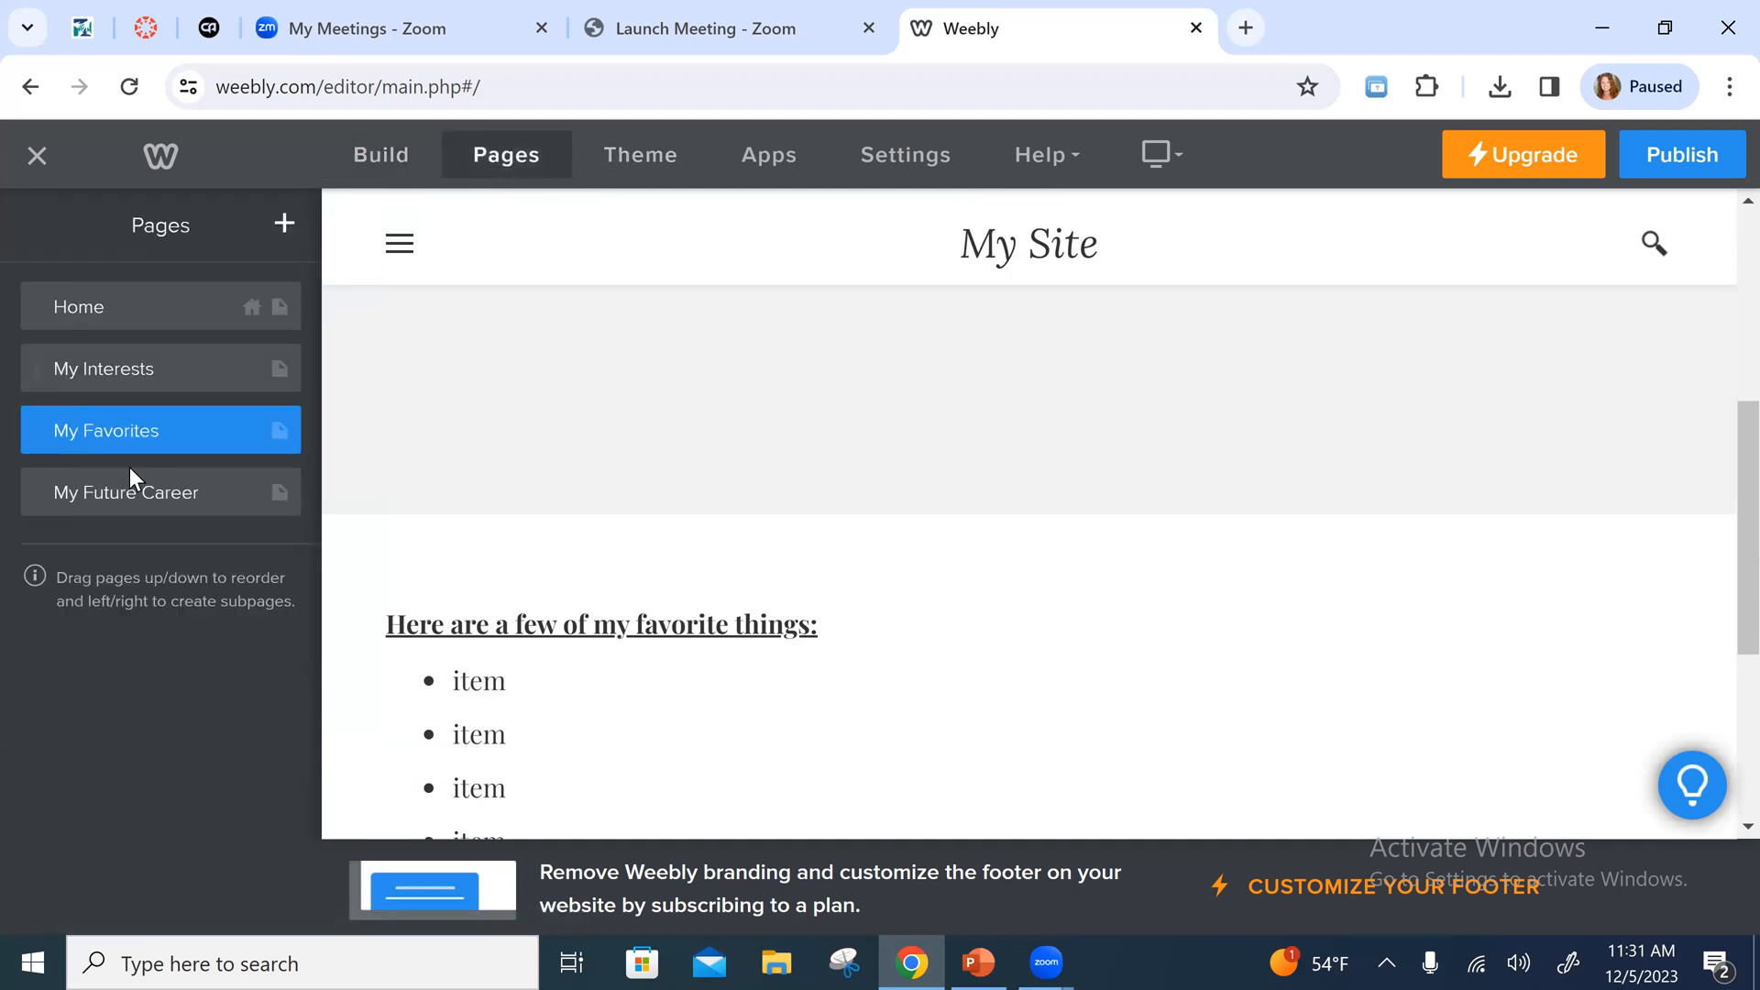
pyautogui.click(170, 492)
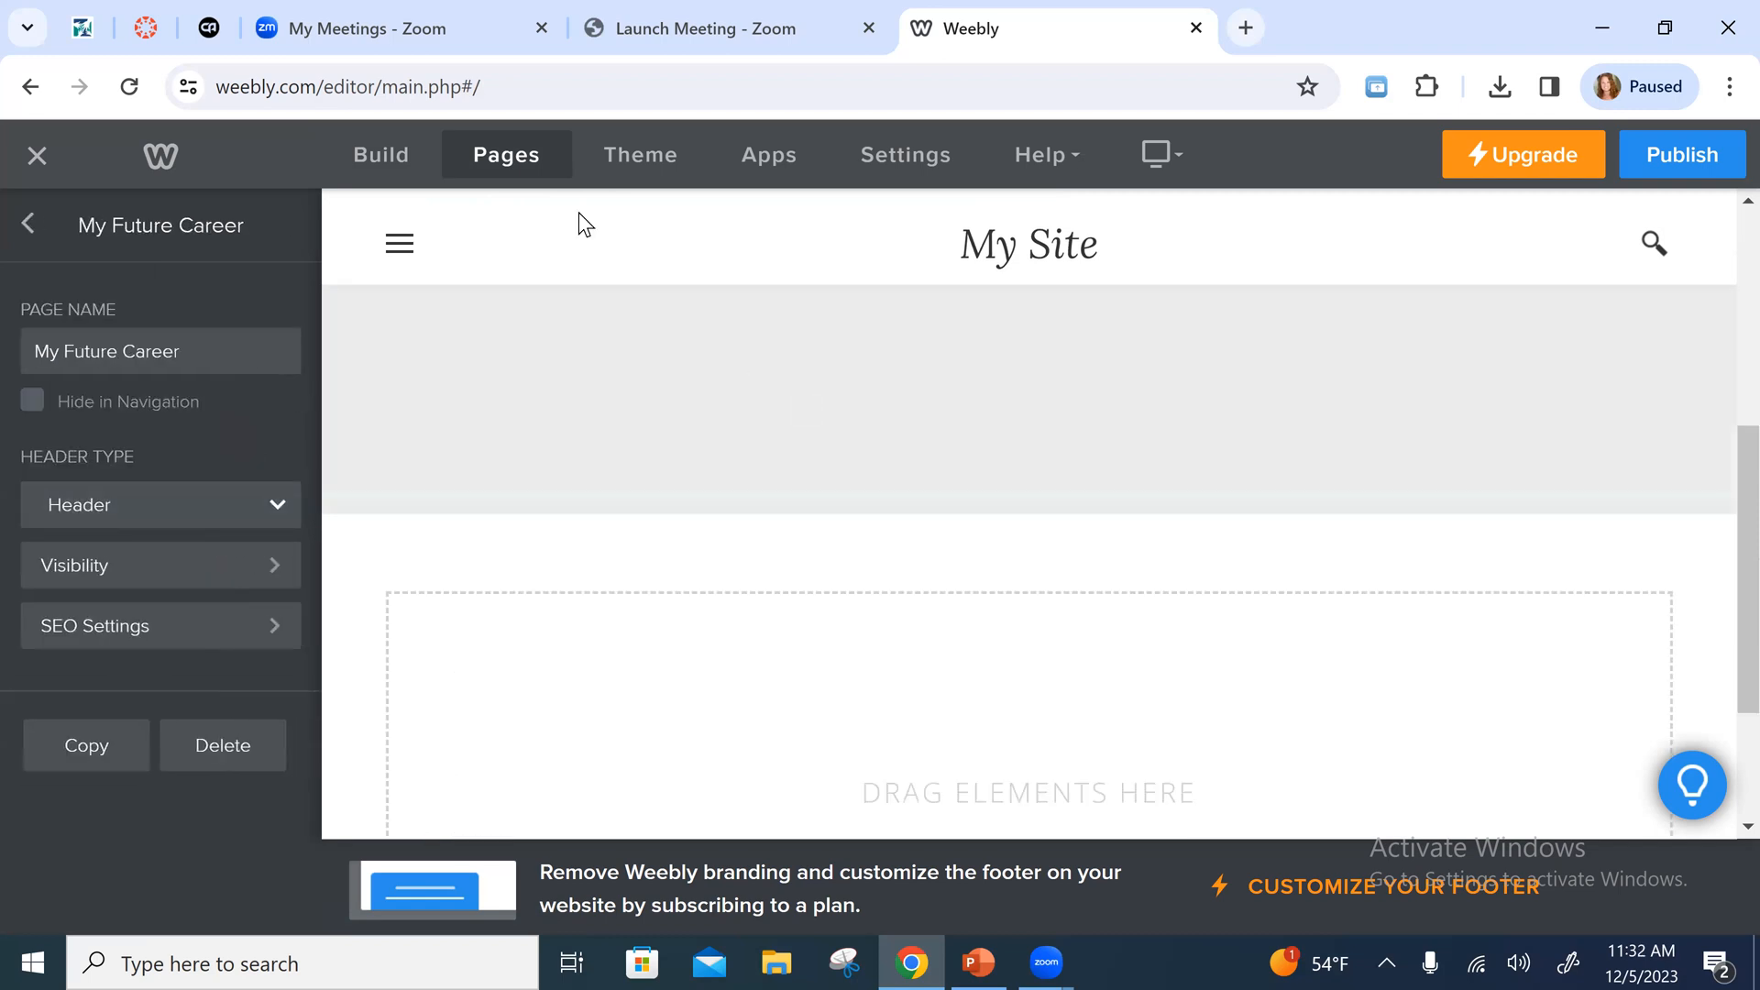
pyautogui.click(385, 158)
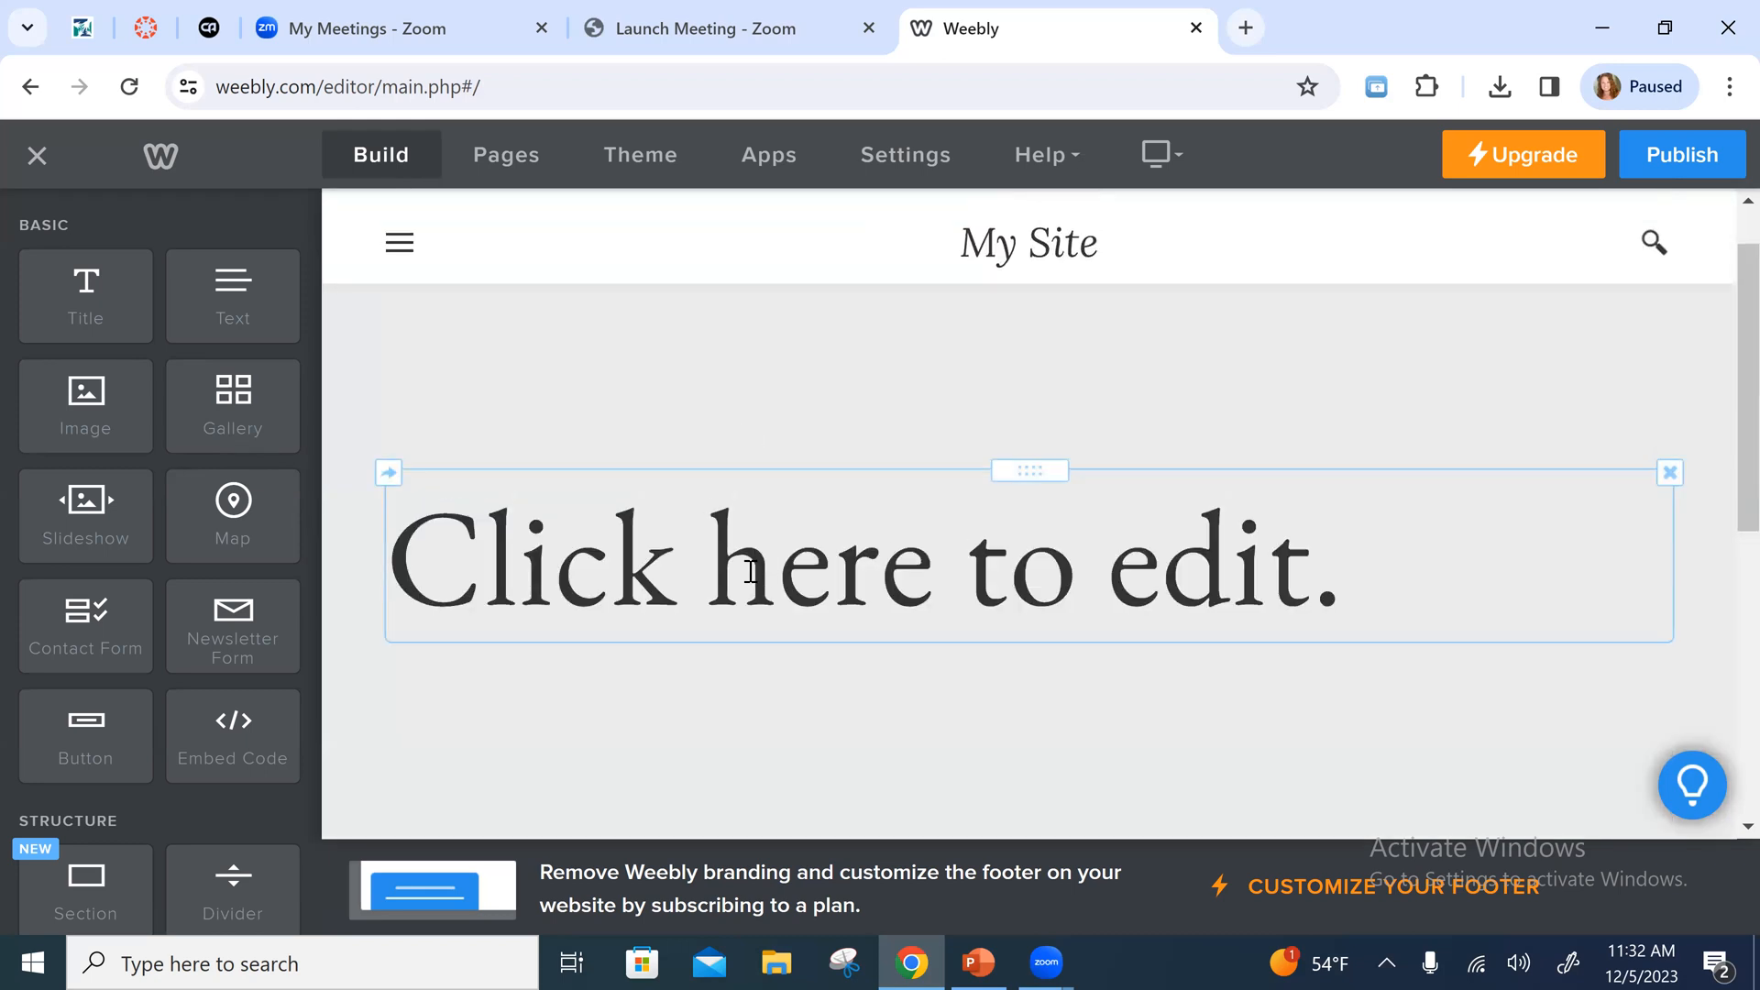
# Replace the placeholder header text on the My Future Career page with "My Future Career"
pyautogui.click(751, 571)
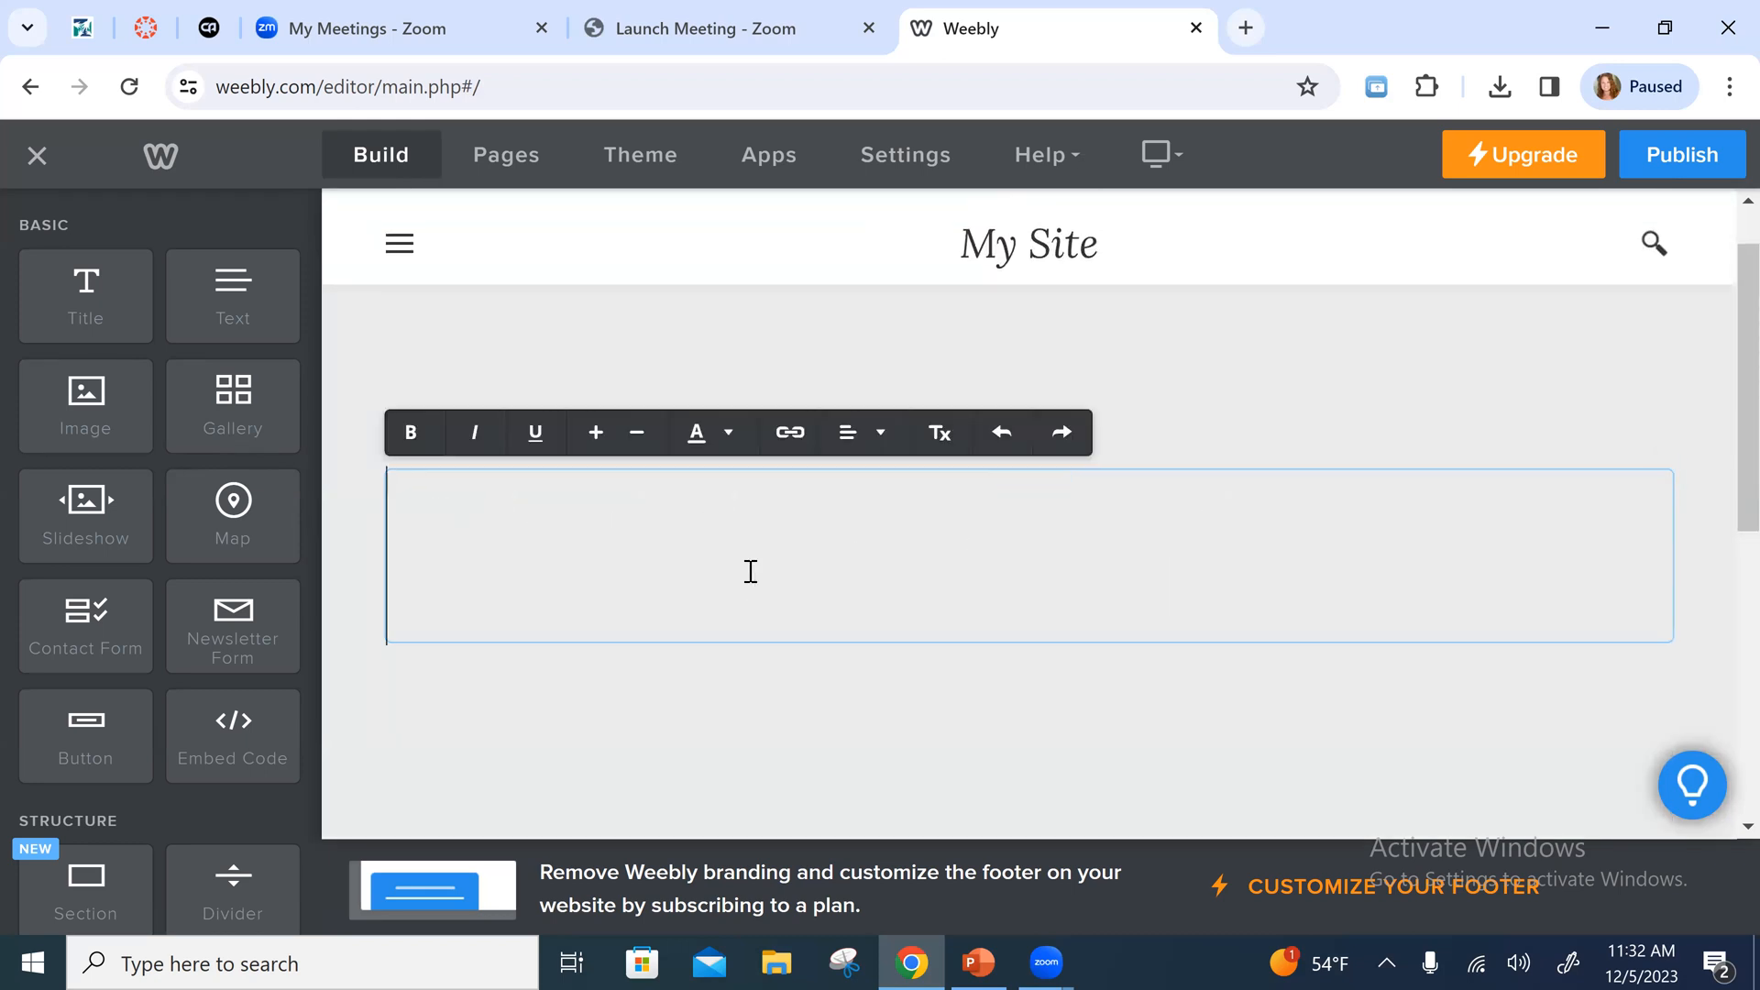
pyautogui.write('My Future ')
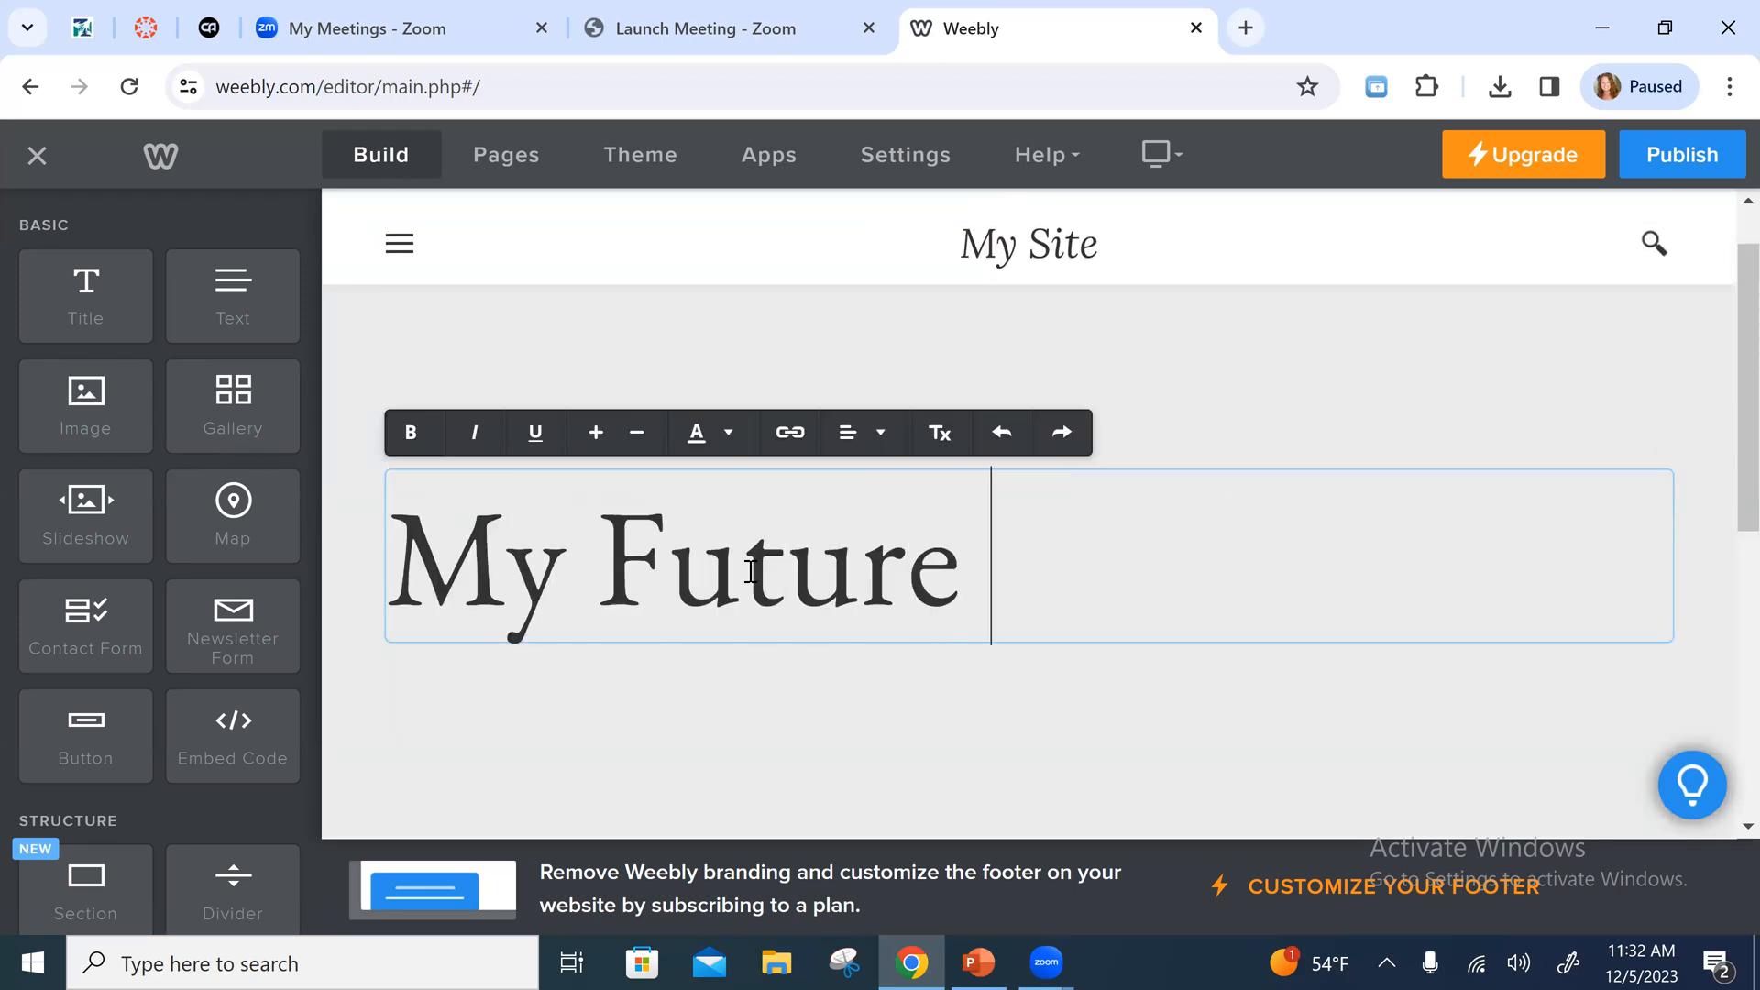
pyautogui.write('Career')
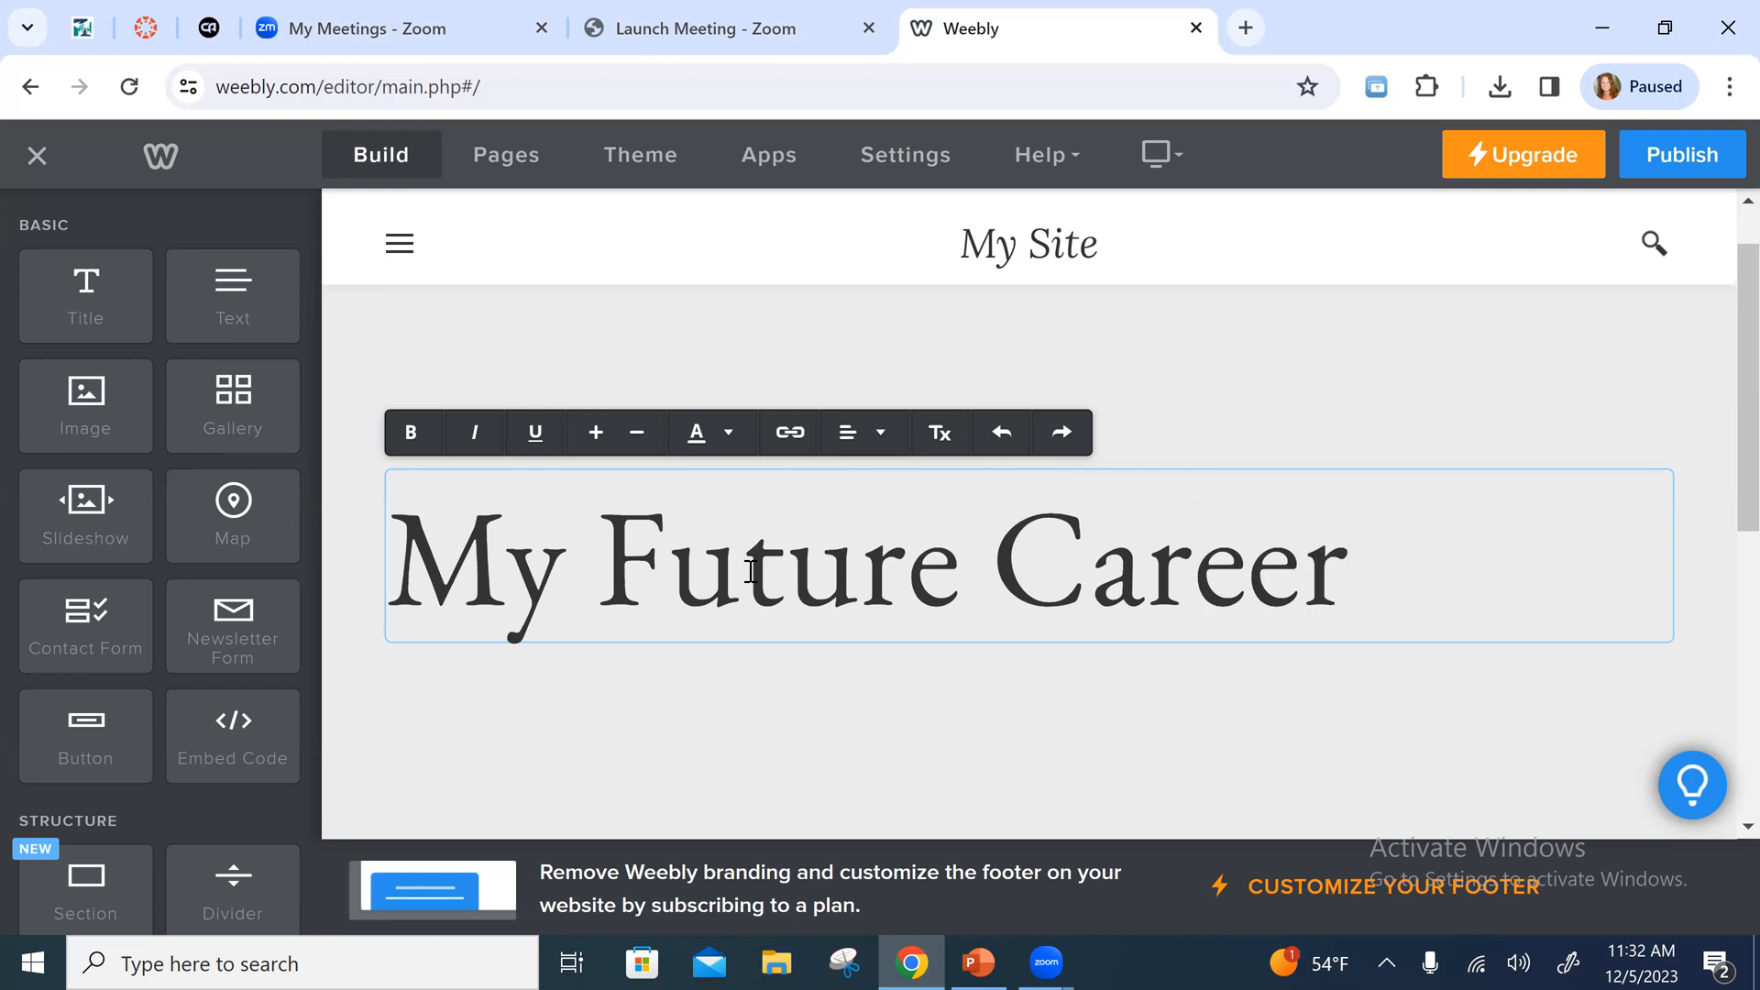
# Add a text element in the empty content area below the My Future Career header and open it for editing
pyautogui.scroll(-5, 970, 669)
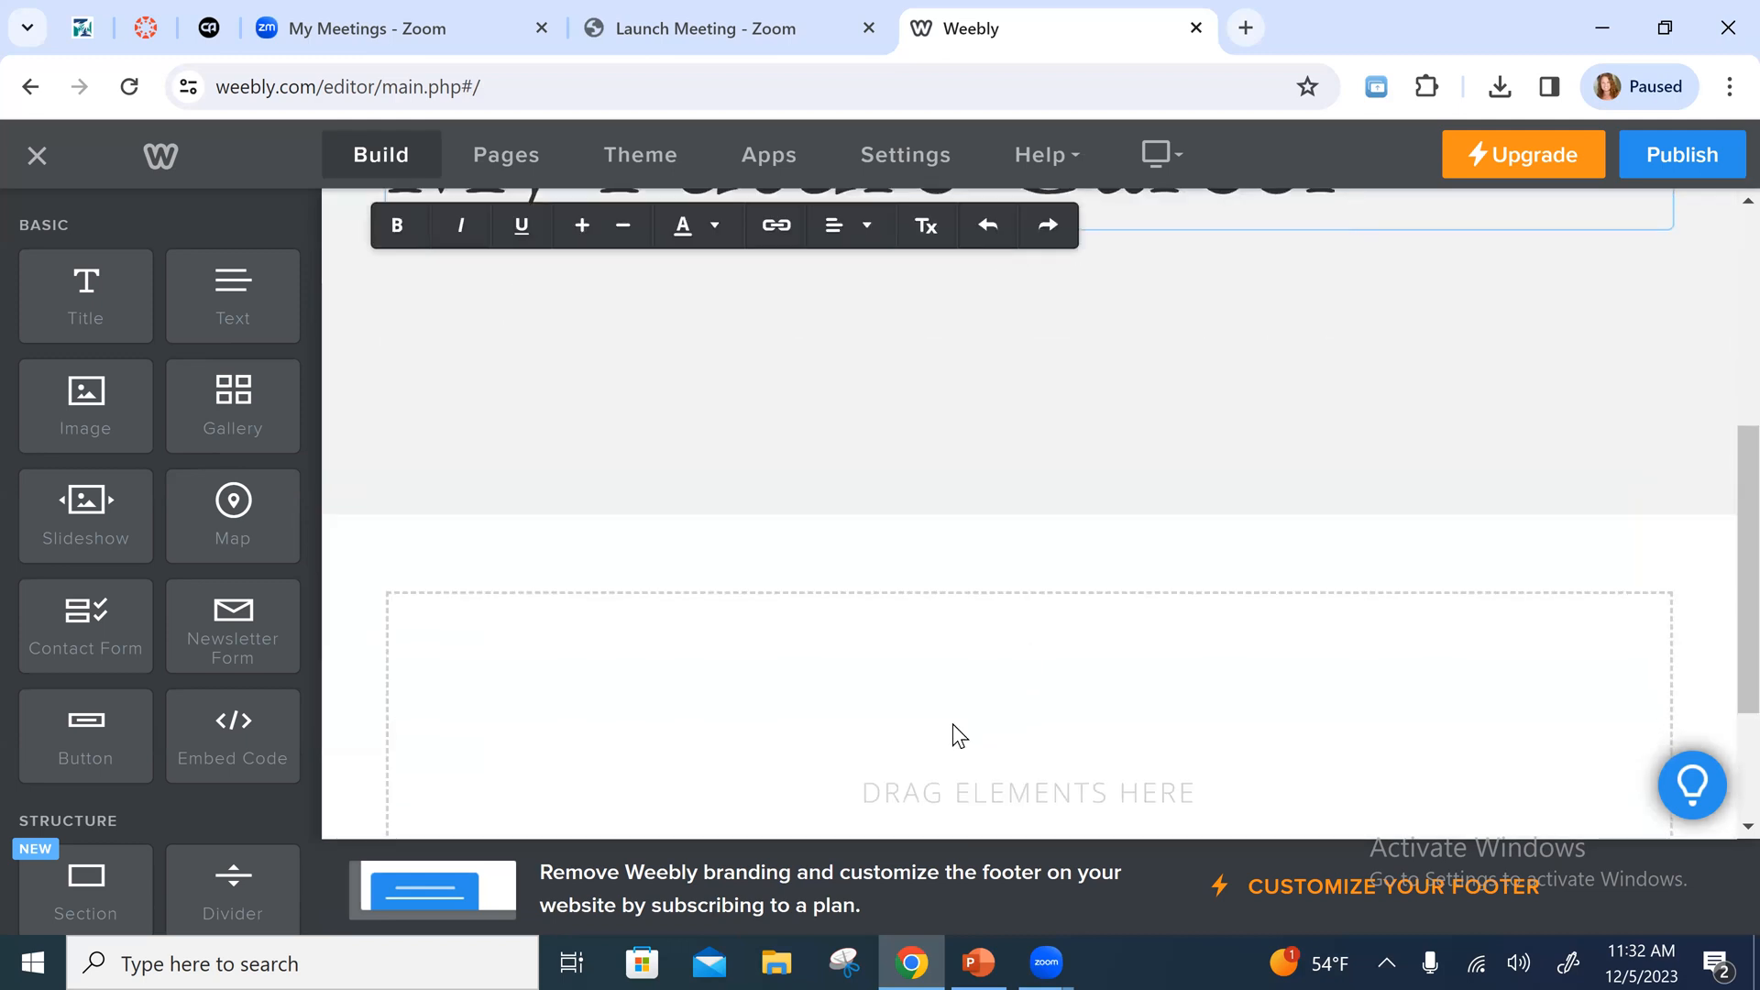
pyautogui.scroll(-2, 1009, 732)
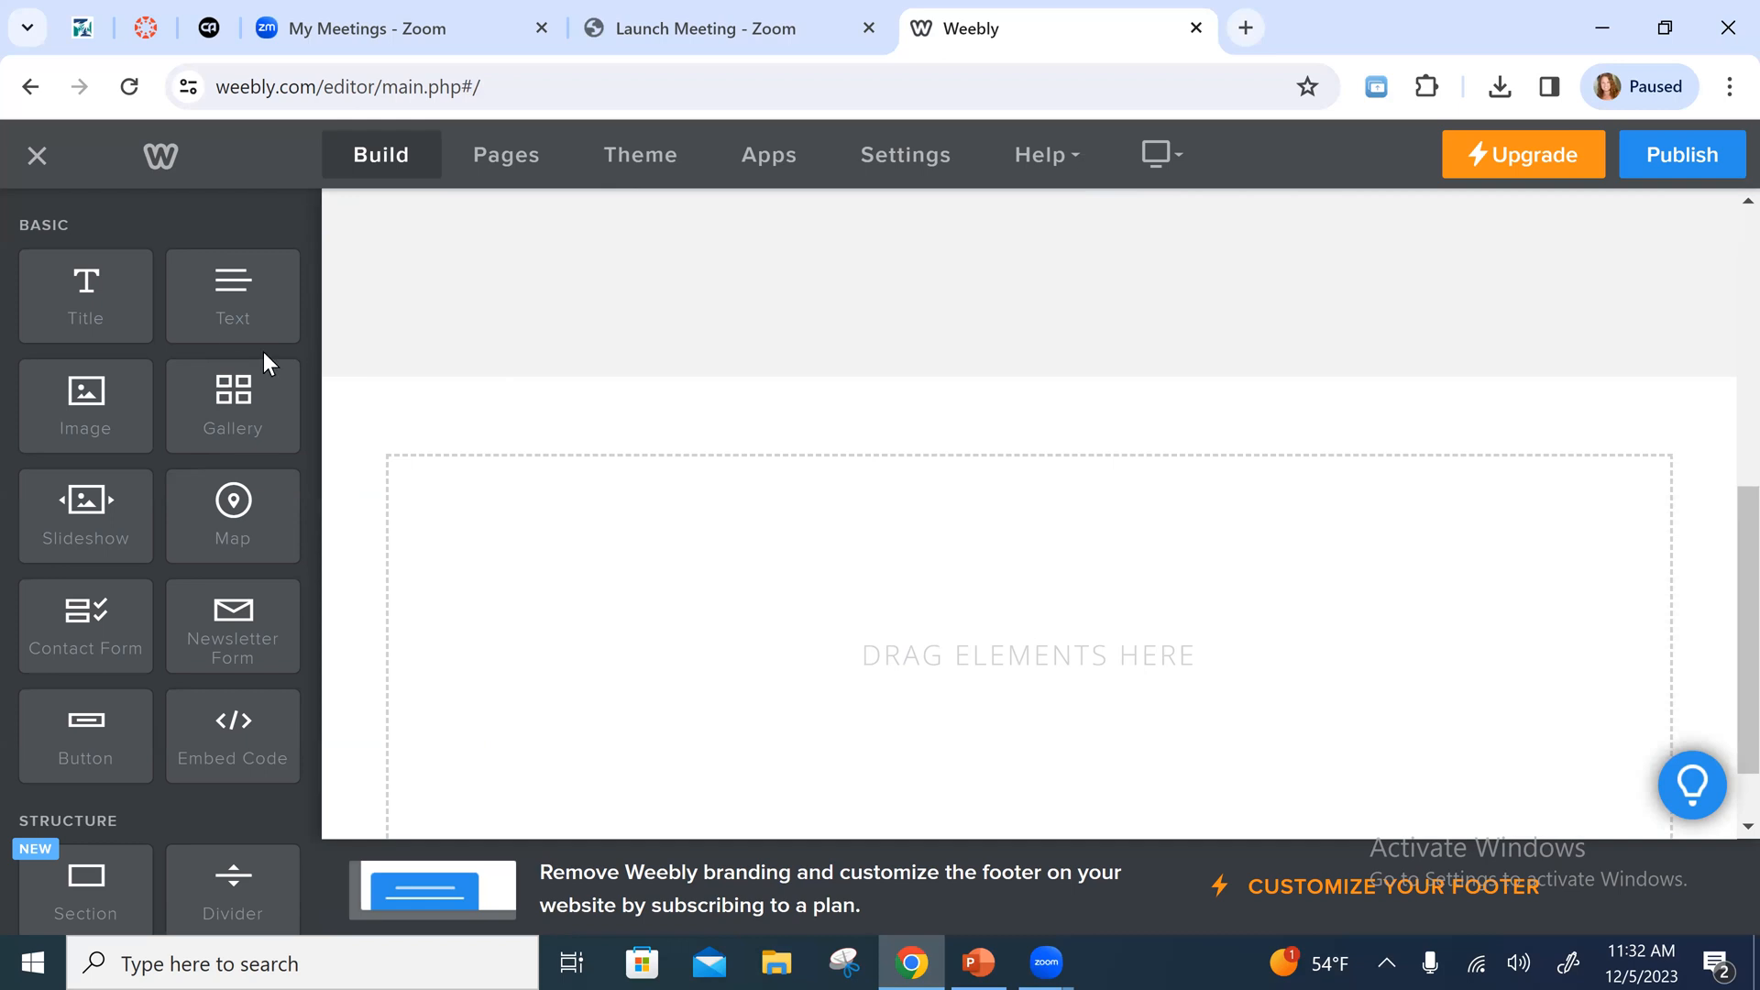
pyautogui.moveTo(238, 307); pyautogui.dragTo(550, 587)
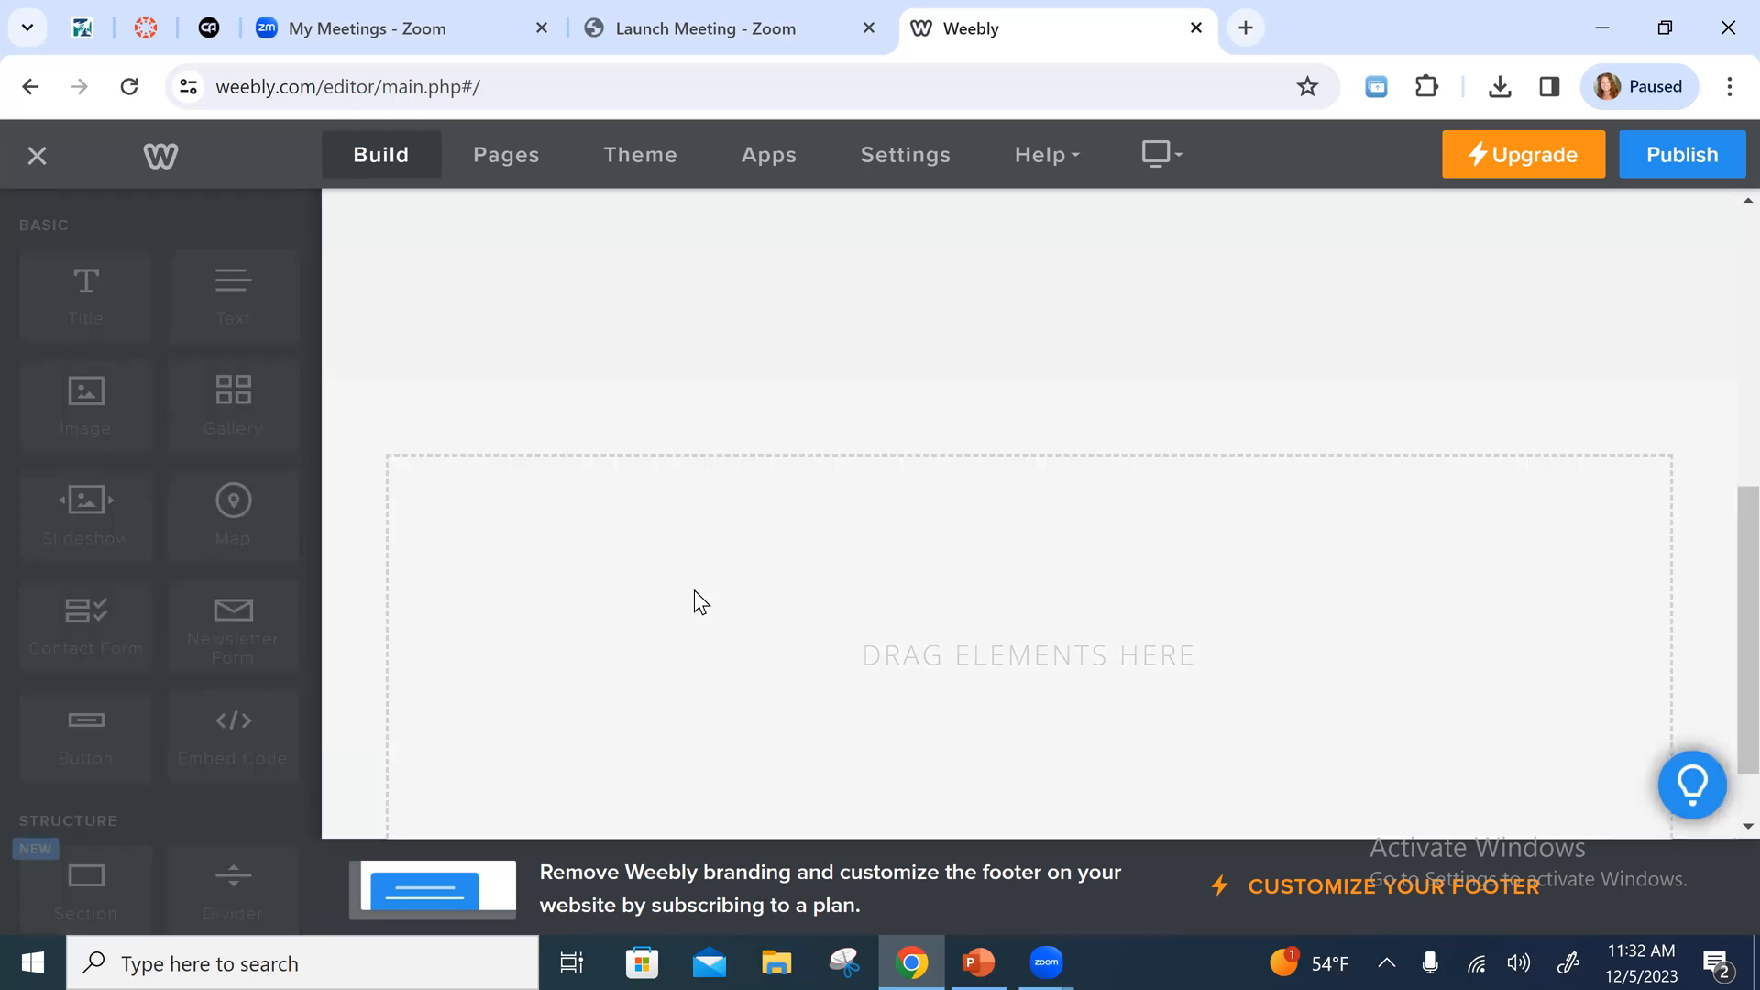
pyautogui.click(528, 485)
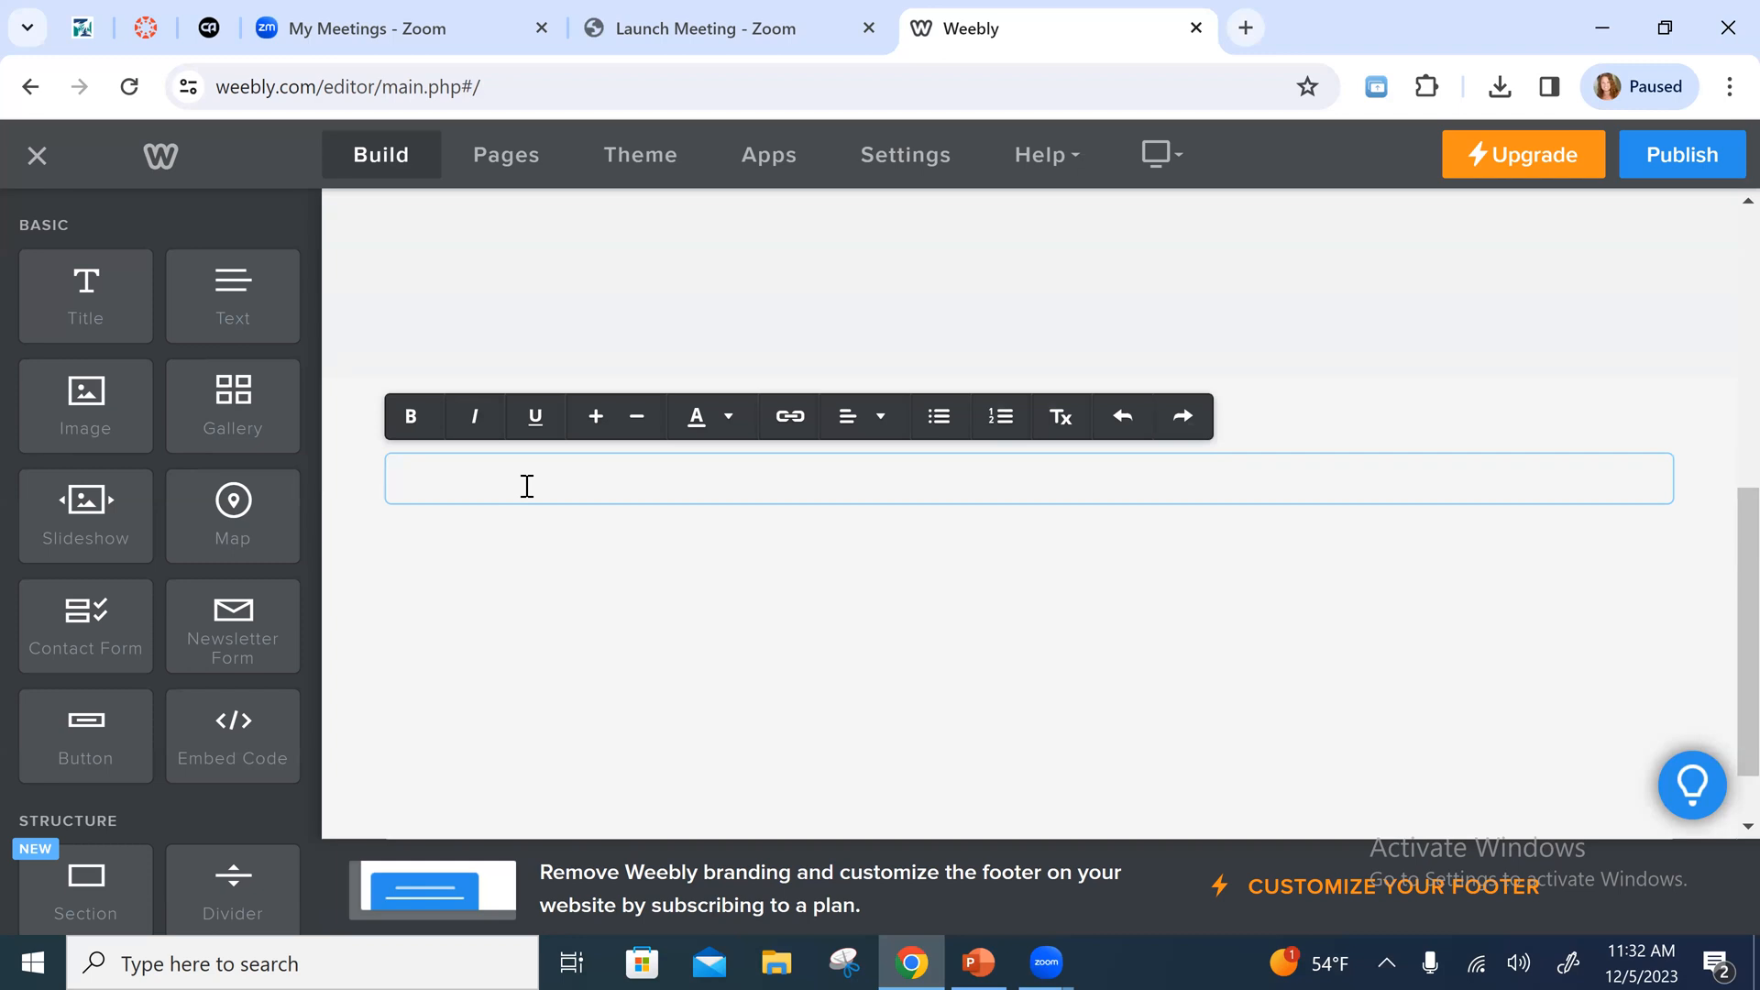
pyautogui.write('After')
pyautogui.press('BackSpace')
pyautogui.press('BackSpace')
pyautogui.press('BackSpace')
pyautogui.press('BackSpace')
pyautogui.press('BackSpace')
# Enter "Retirement!" in the new text element, followed by a bulleted list of five entries, each reading "Item"
pyautogui.write('Retirement')
pyautogui.write(':')
pyautogui.press('Return')
pyautogui.click(939, 416)
pyautogui.write('Item')
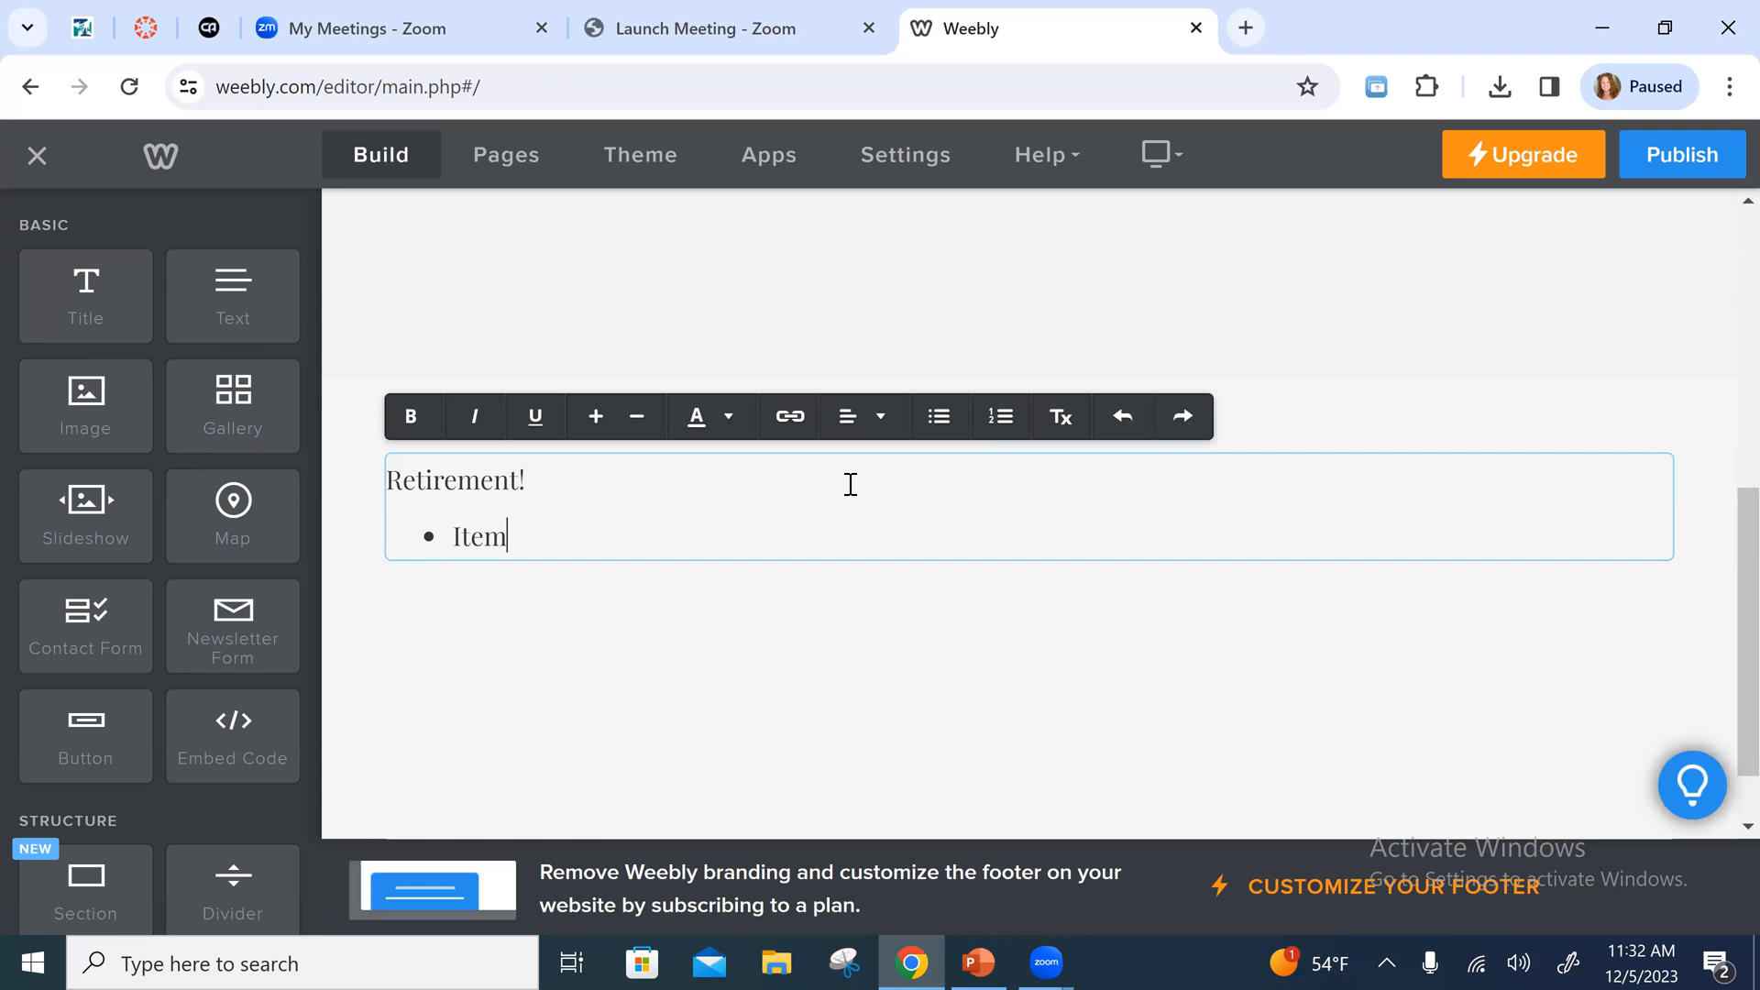
pyautogui.press('Return')
pyautogui.write('Item')
pyautogui.press('Return')
pyautogui.write('Item')
pyautogui.press('Return')
pyautogui.write('Item')
pyautogui.press('Return')
pyautogui.write('Item')
pyautogui.press('Return')
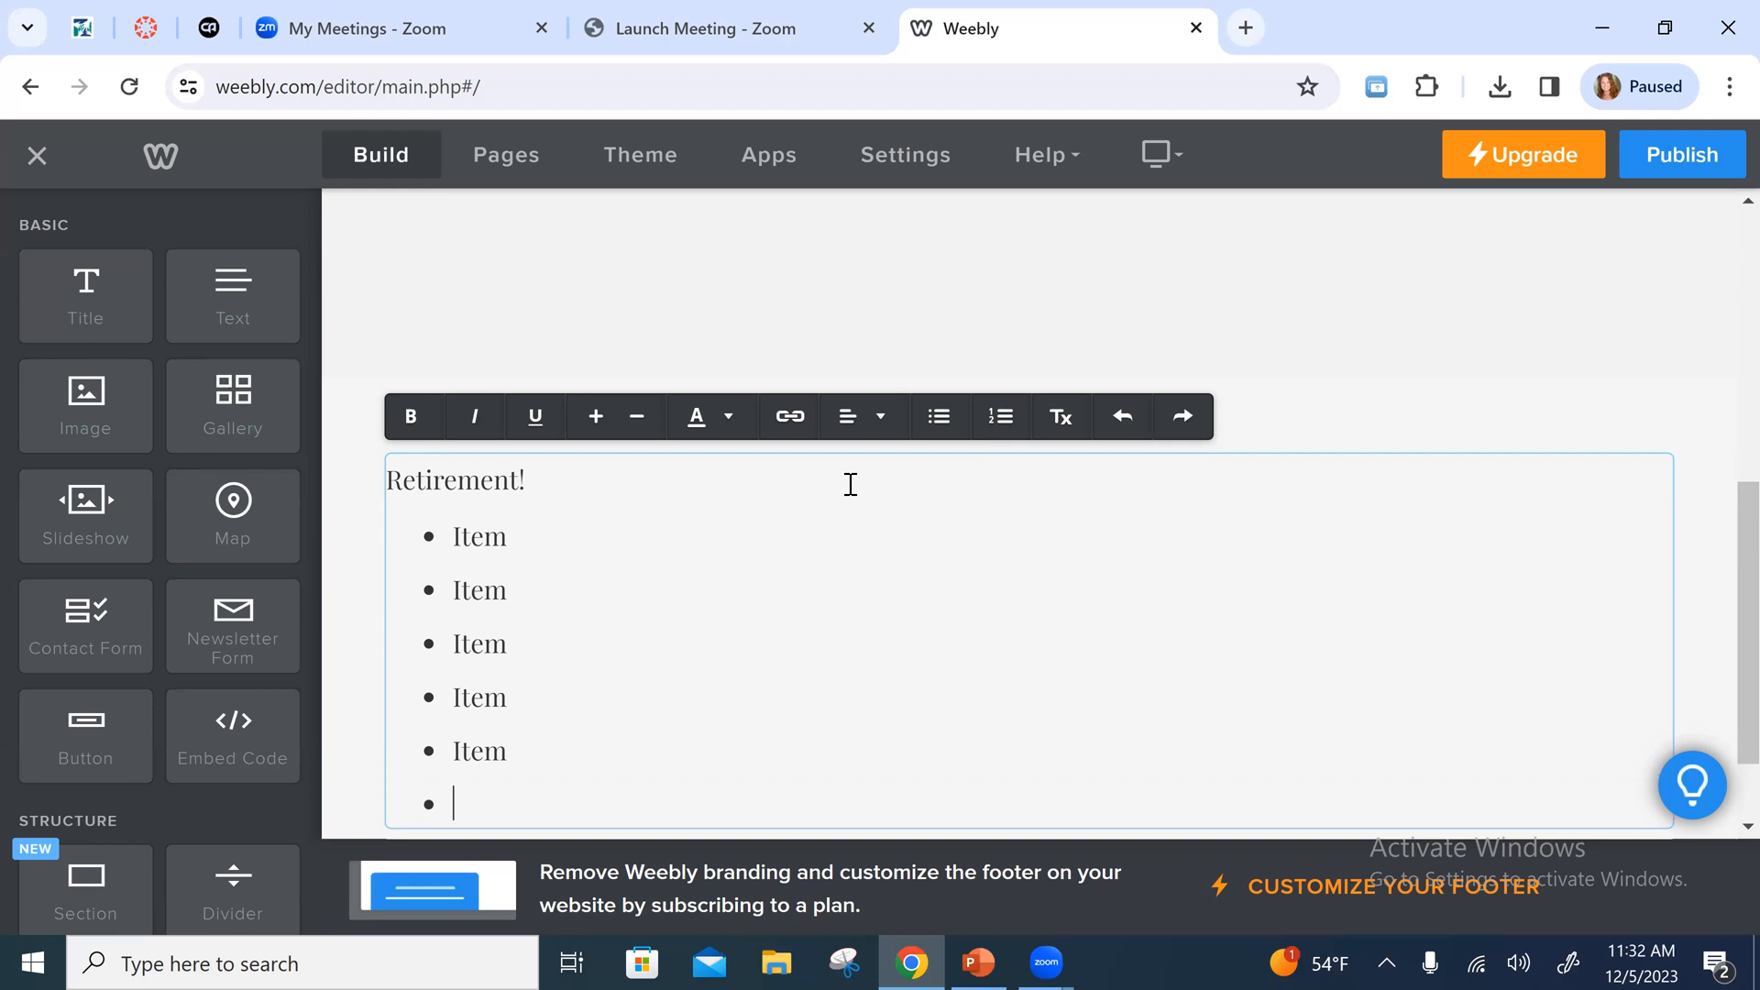
pyautogui.press('BackSpace')
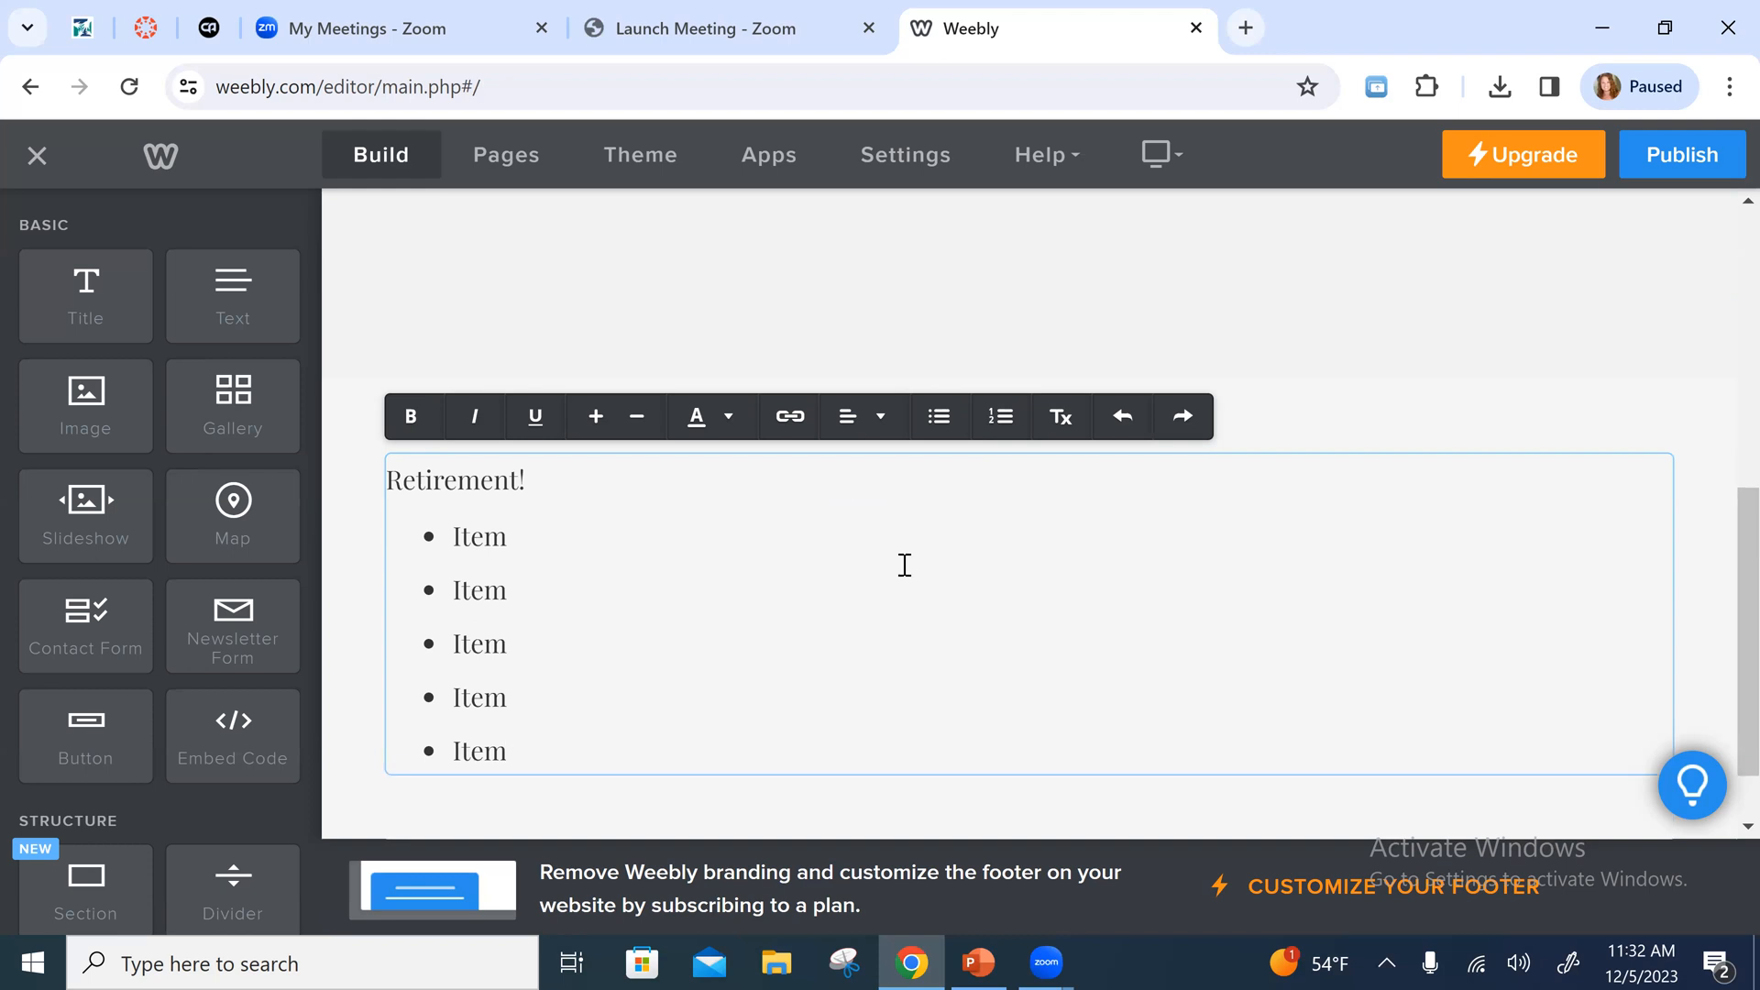
# Add an image element below the bulleted list on the My Future Career page
pyautogui.scroll(-1, 988, 752)
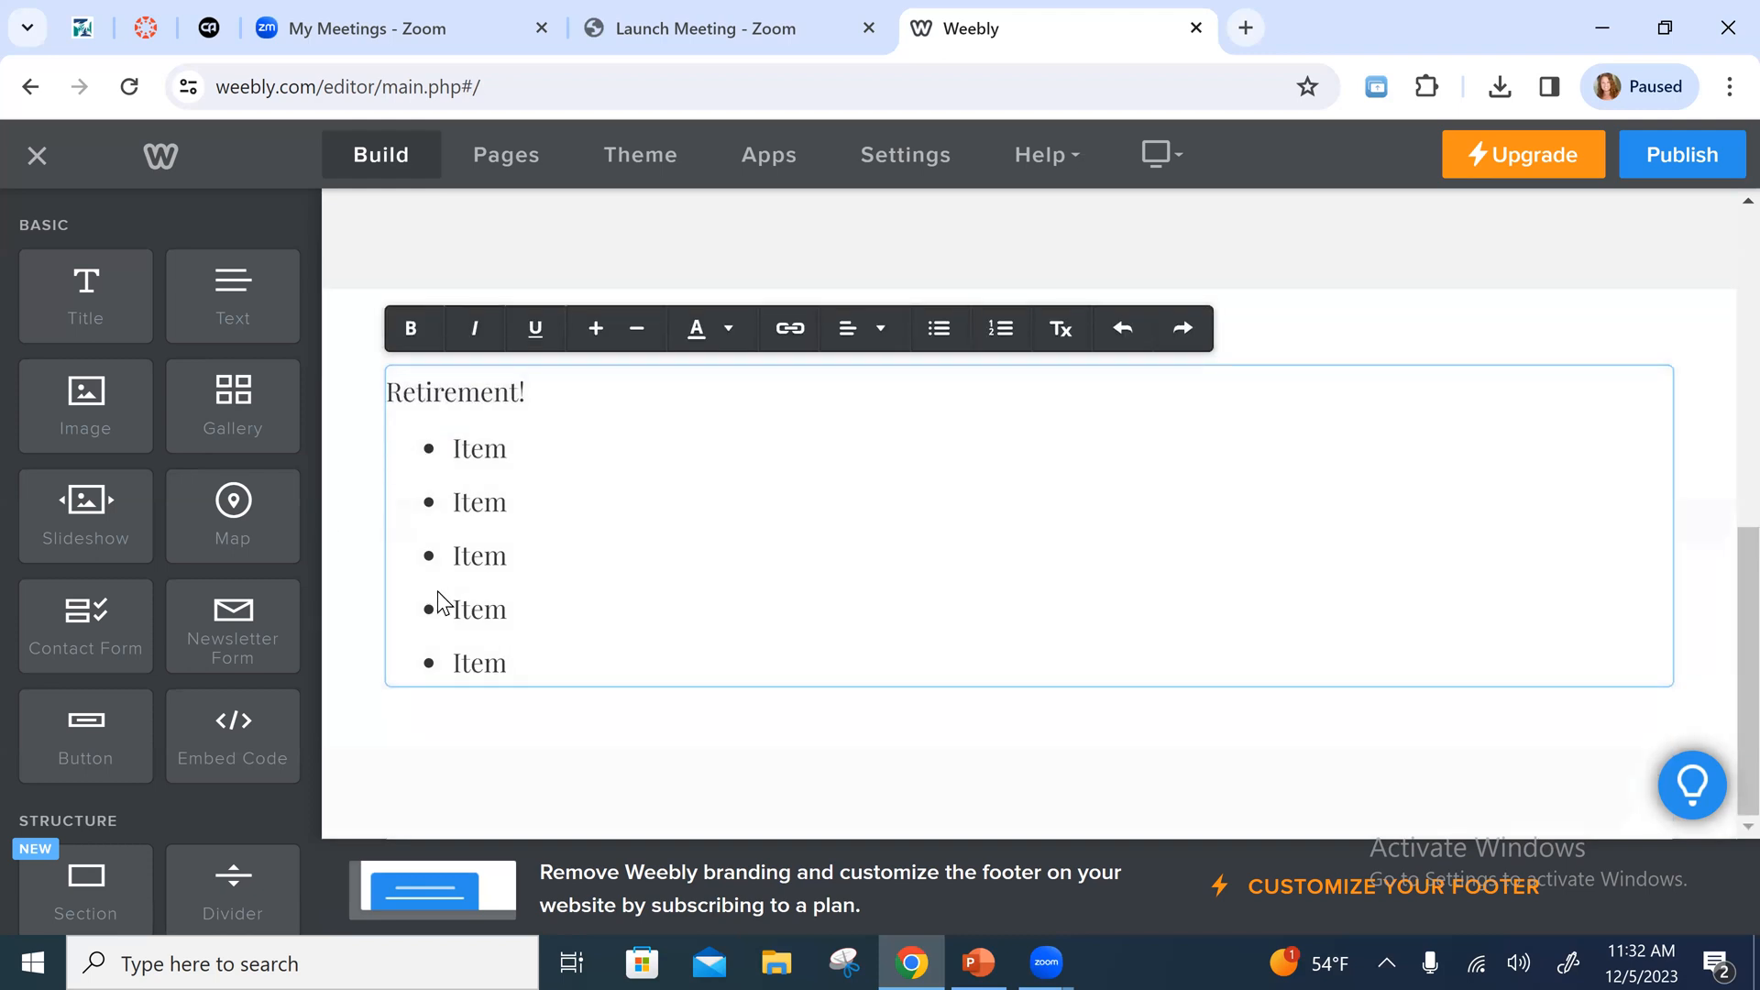
pyautogui.moveTo(130, 433); pyautogui.dragTo(1004, 812)
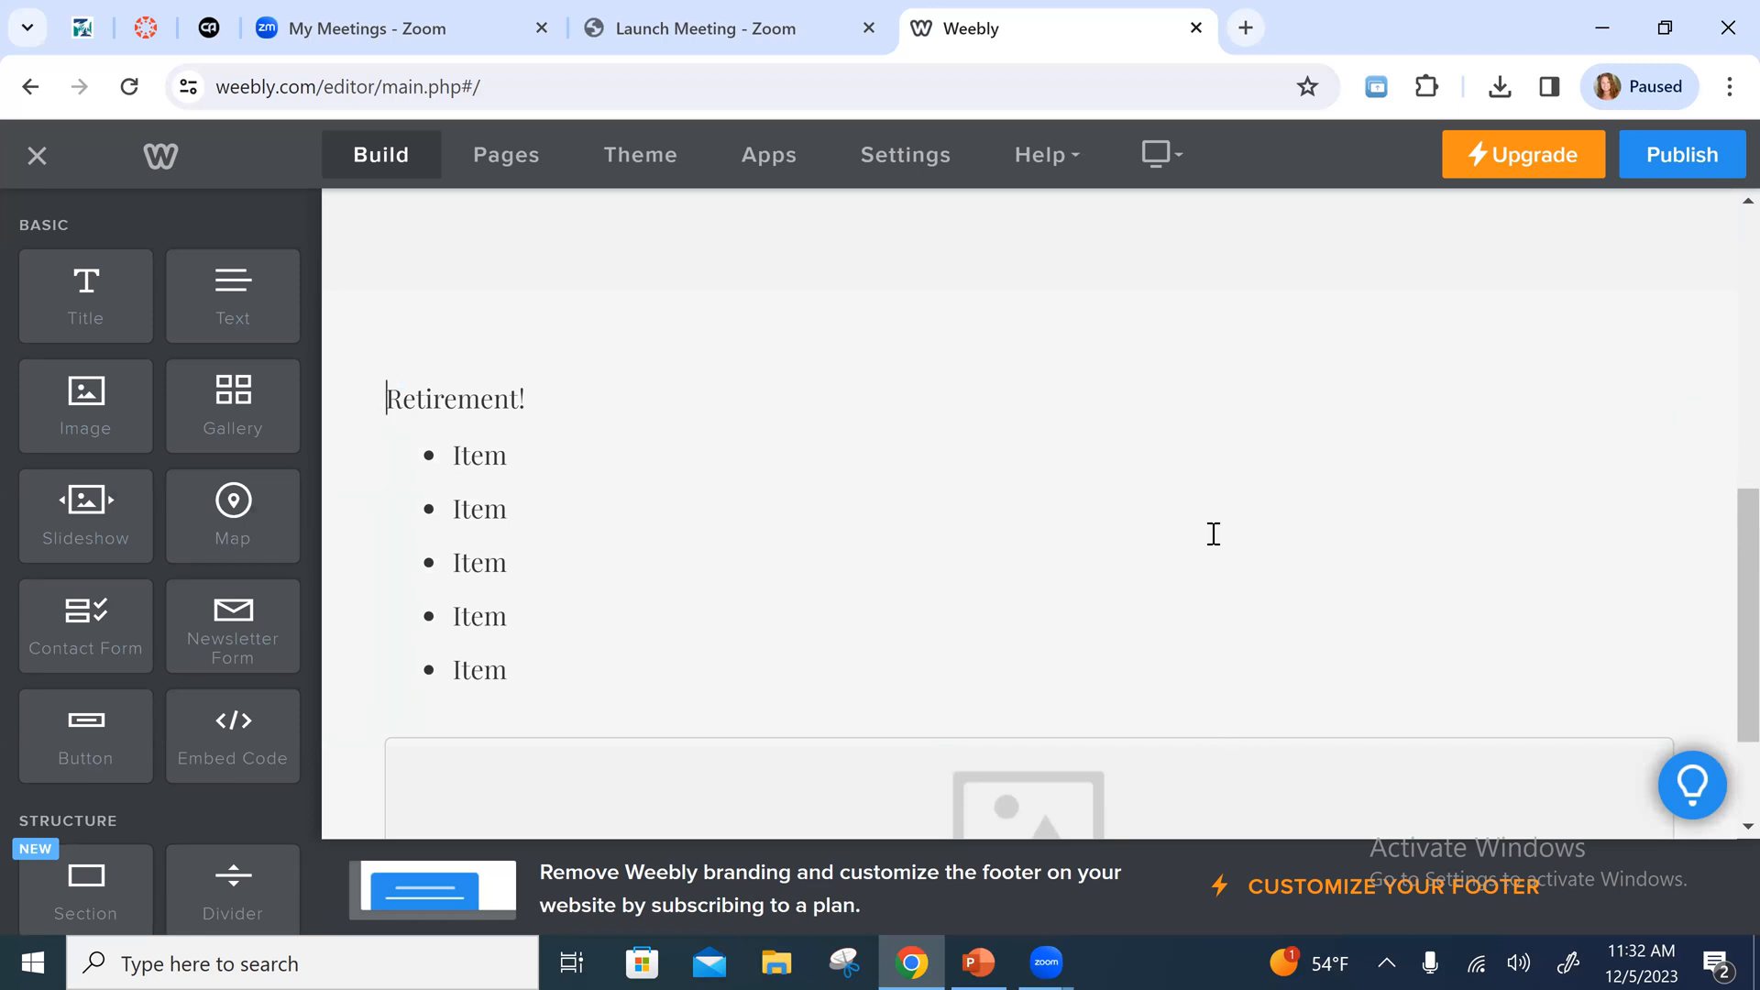
# Look over the finished My Future Career page, publish the website, and close the publishing confirmation
pyautogui.scroll(1, 1269, 483)
pyautogui.scroll(2, 1310, 443)
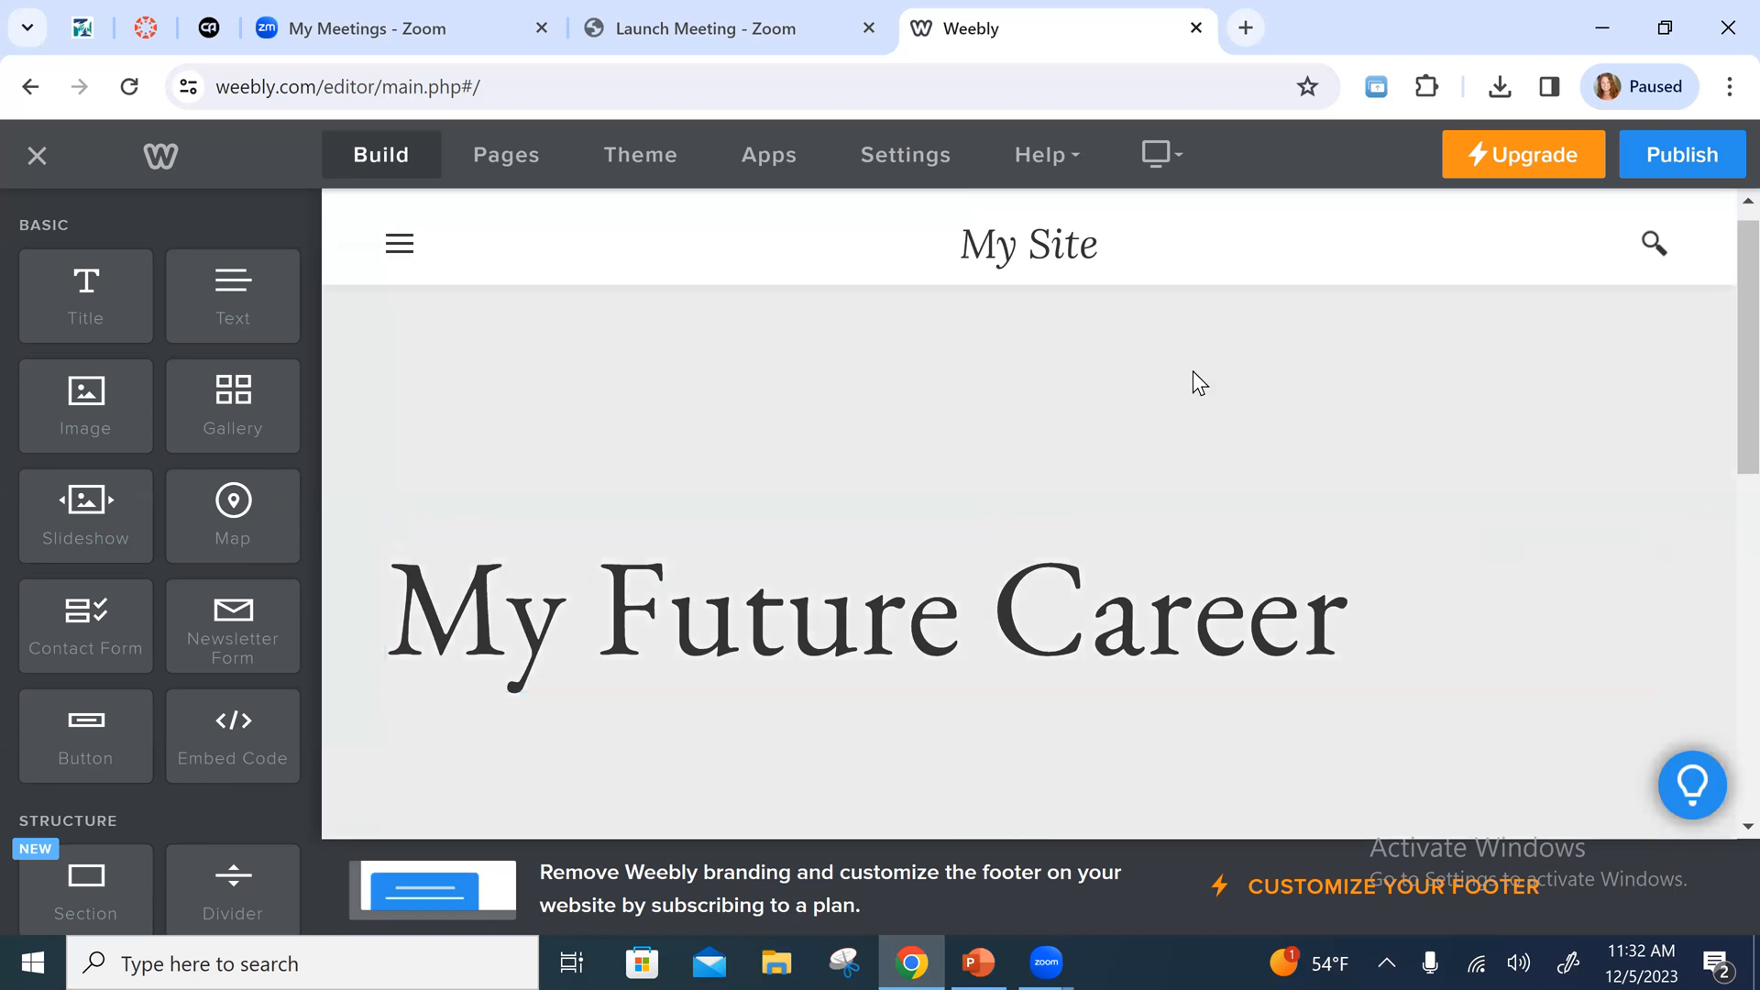
pyautogui.scroll(-1, 1219, 481)
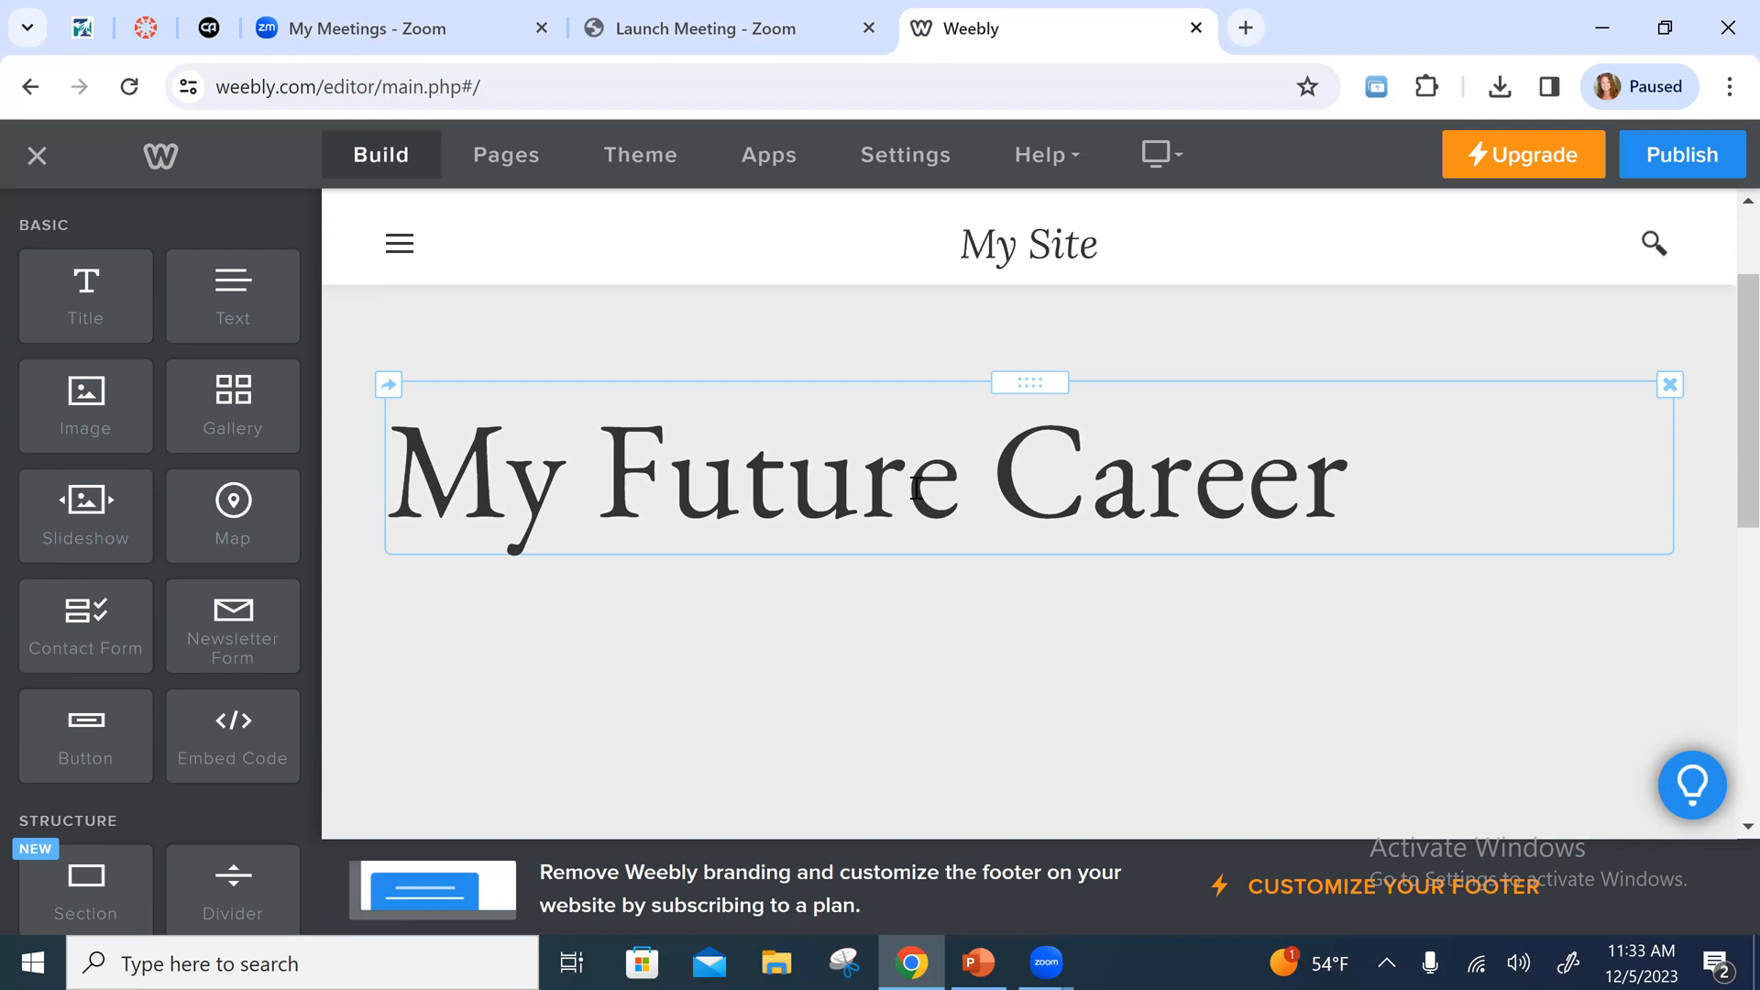
pyautogui.scroll(-2, 1068, 573)
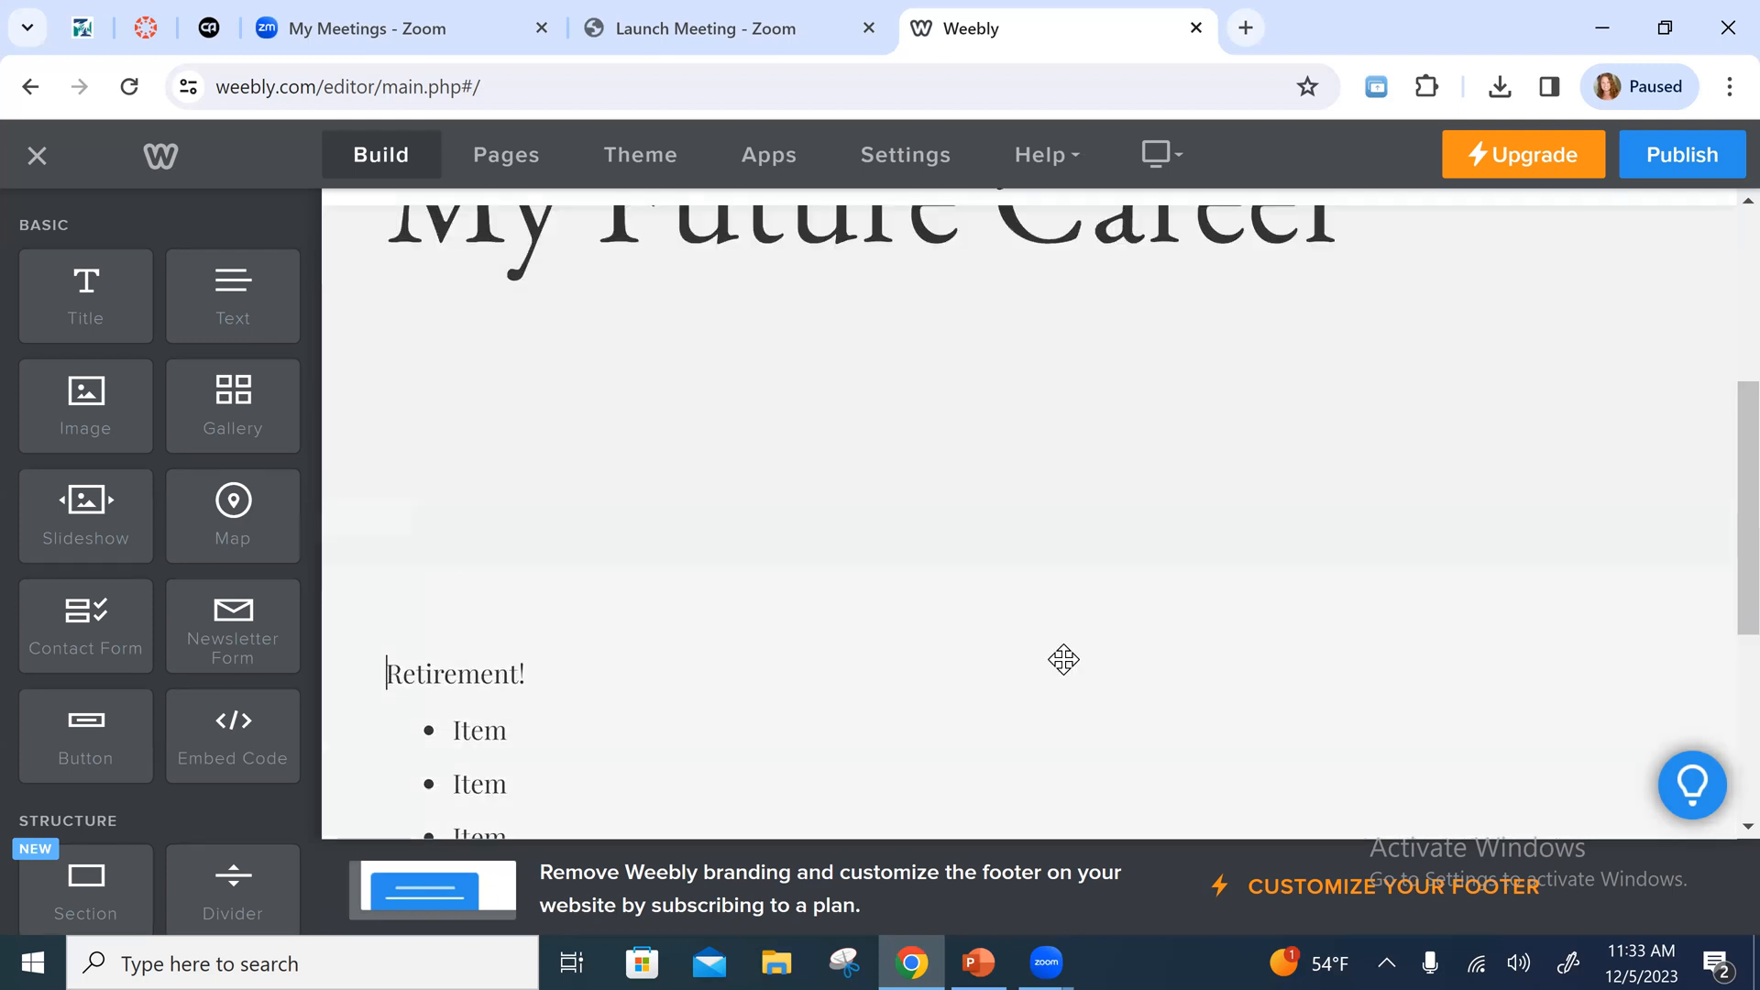
pyautogui.scroll(-3, 1064, 659)
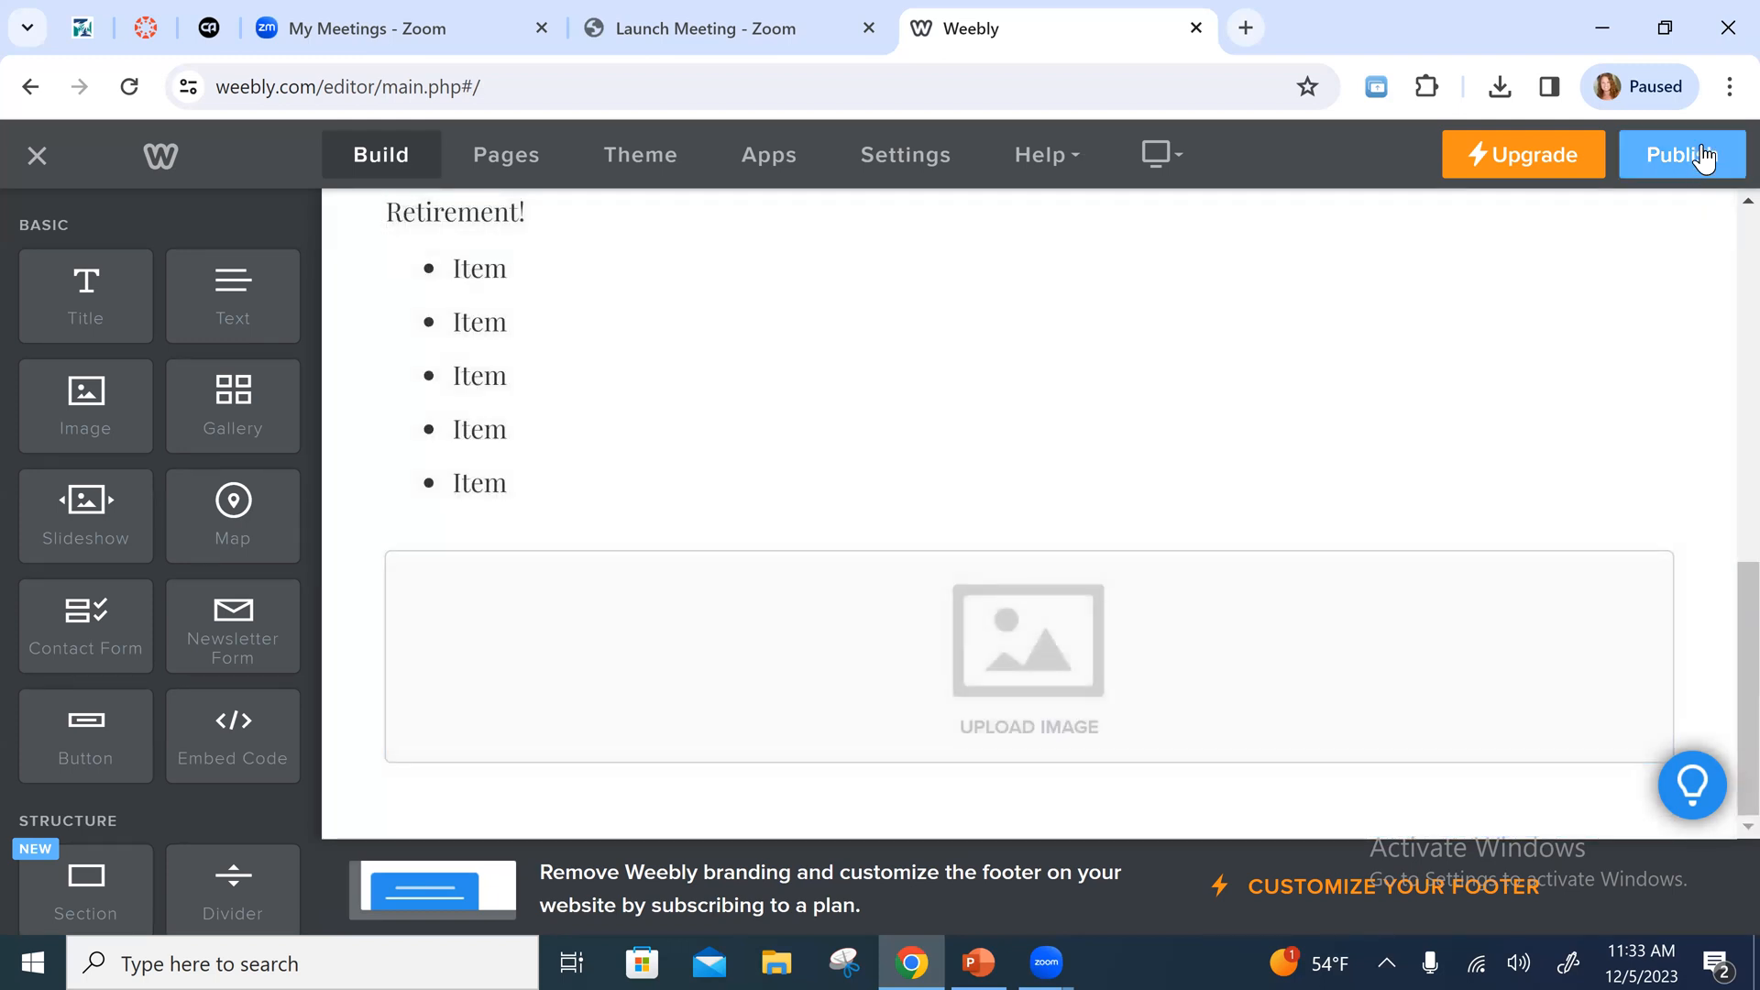
pyautogui.click(1698, 150)
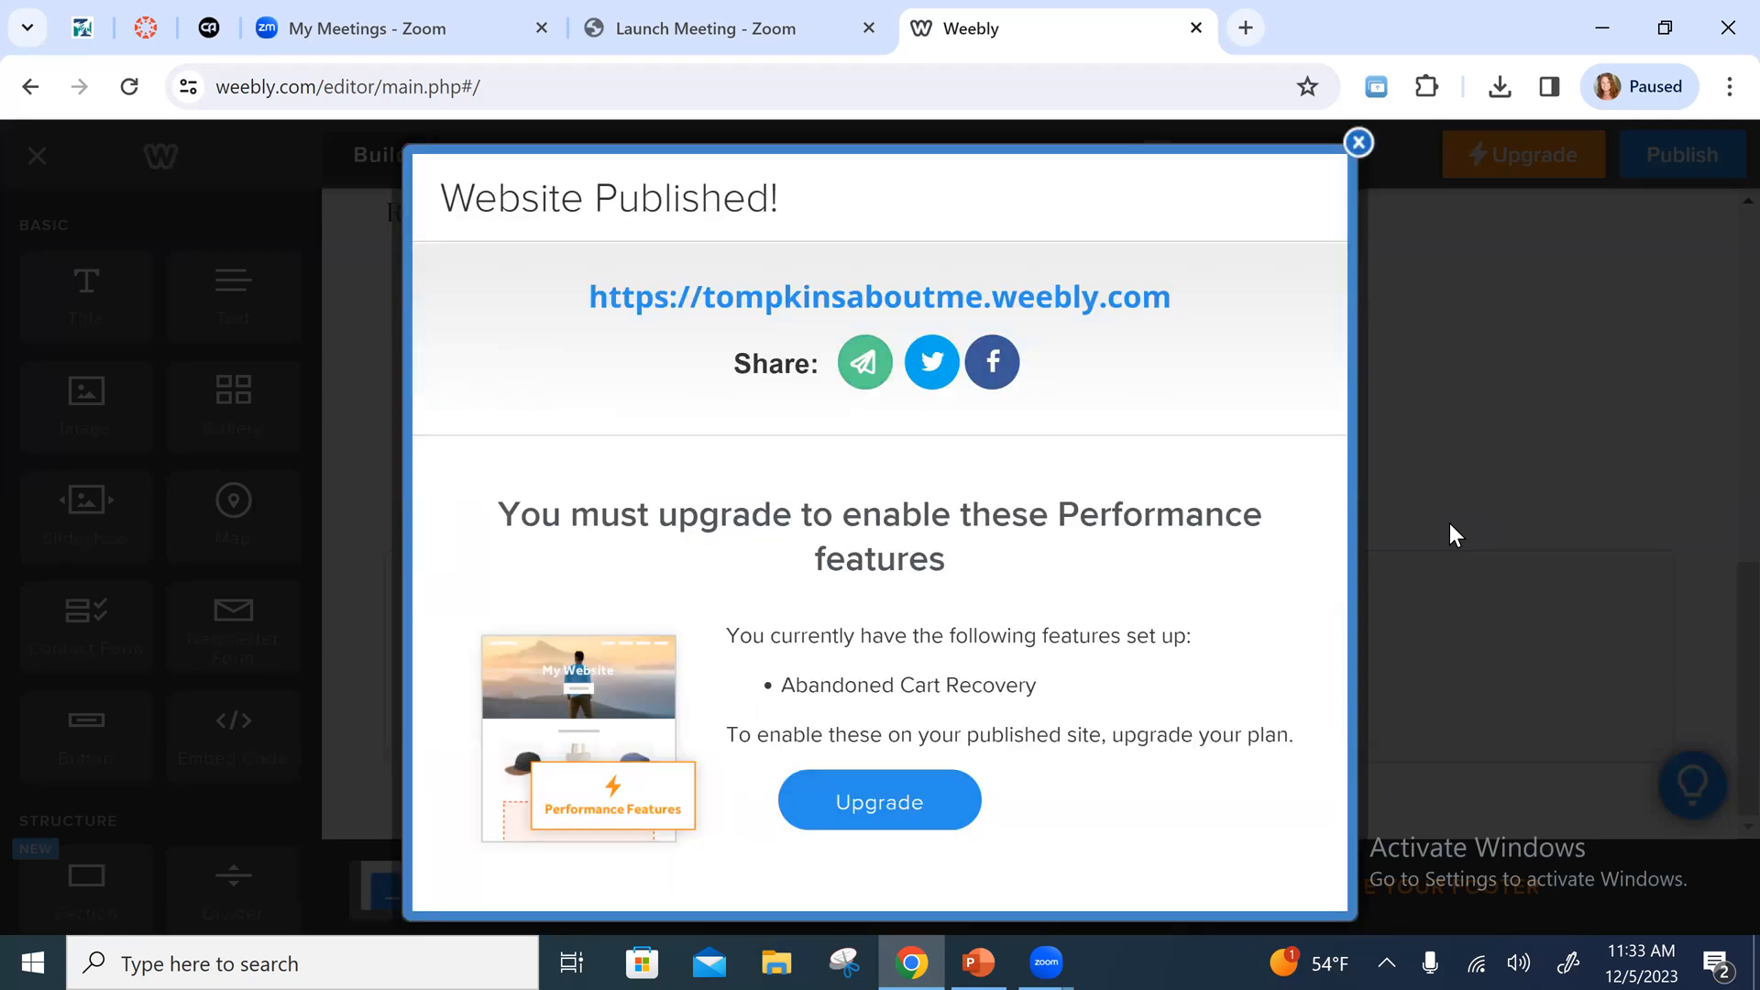
pyautogui.click(1366, 151)
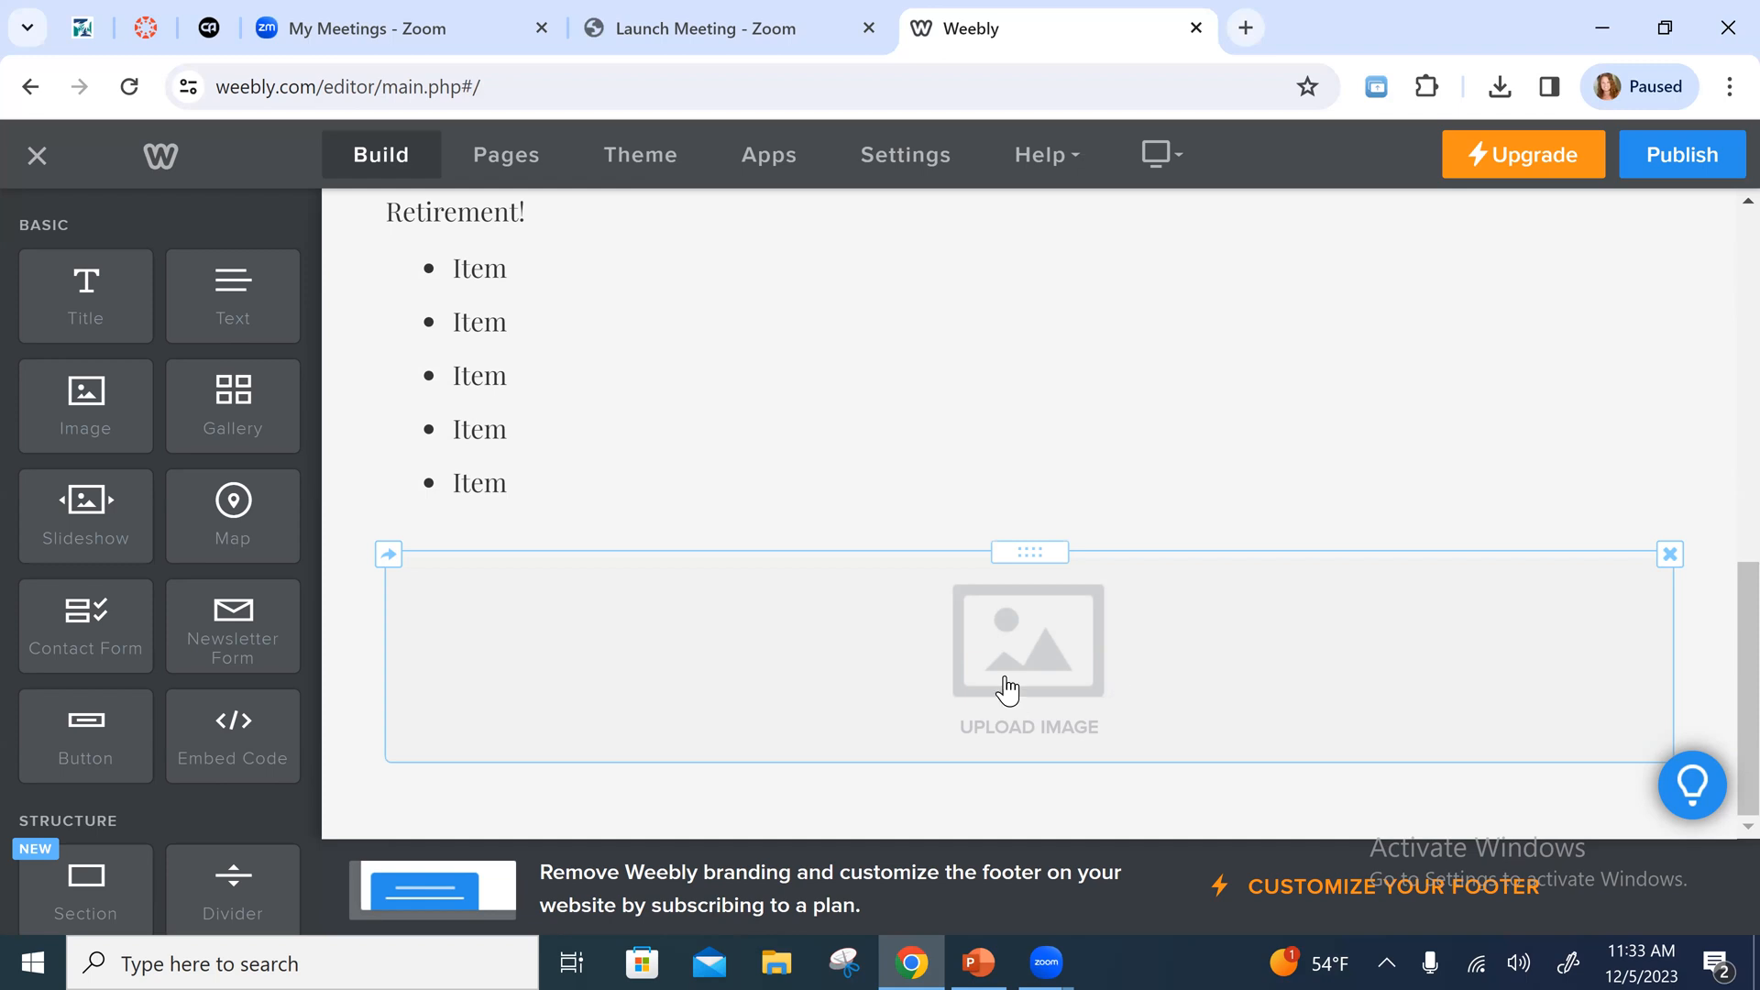
pyautogui.scroll(10, 908, 449)
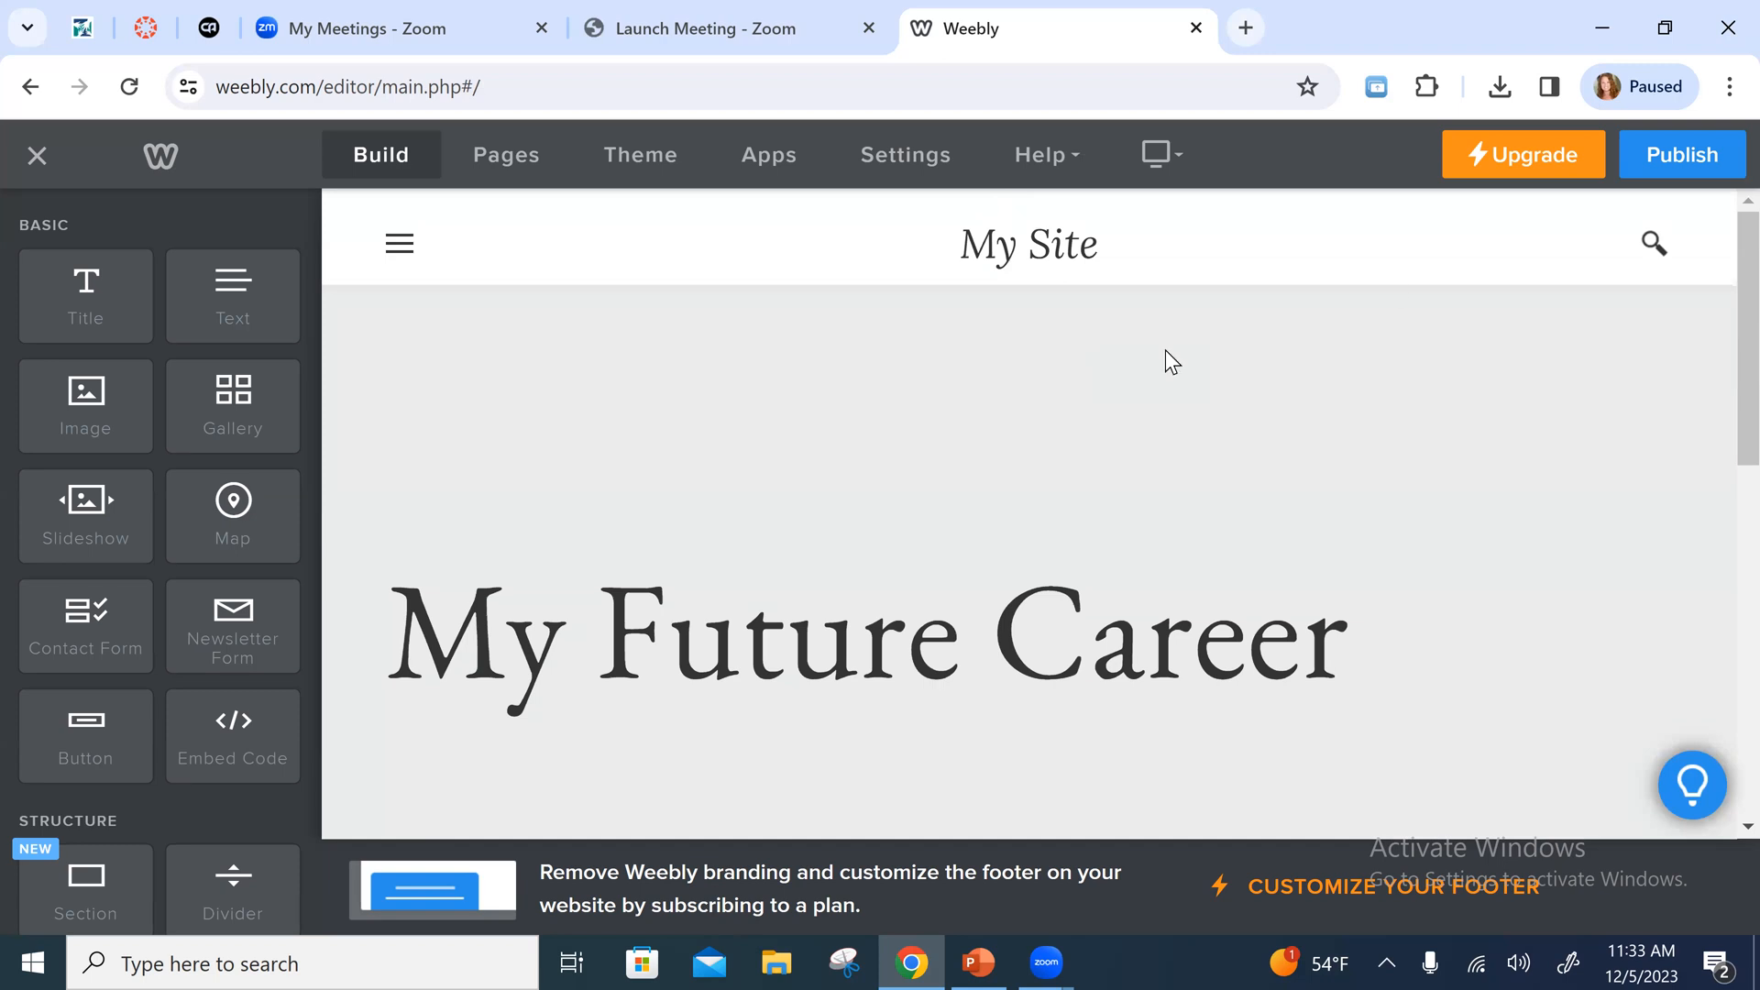